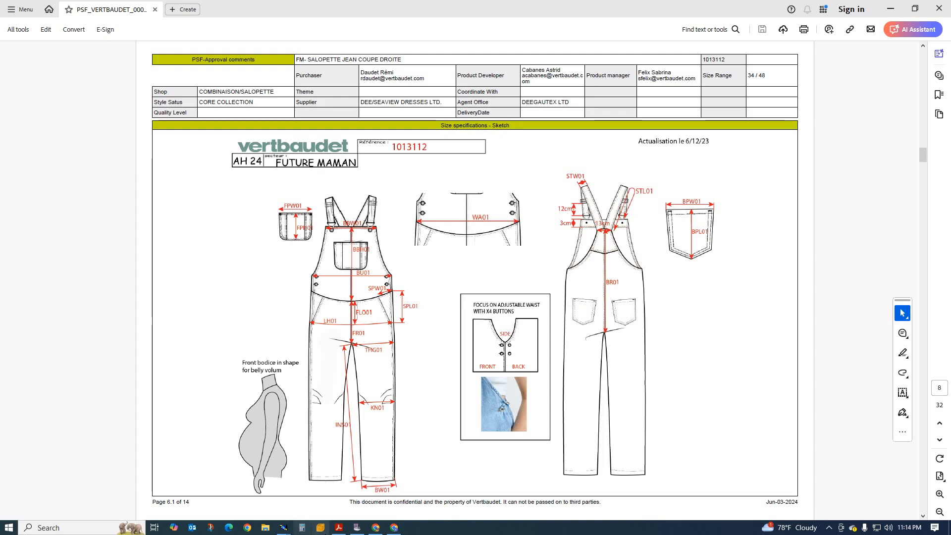
# Step: Switch to Modaris, quit the session holding the open tank top model, and restart Modaris with an empty workspace
pyautogui.moveTo(283, 527)
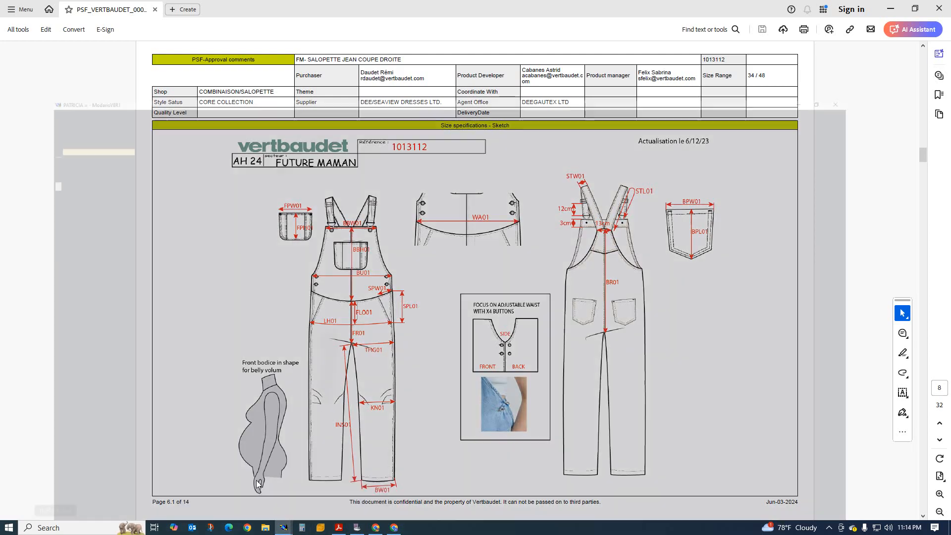
pyautogui.click(245, 490)
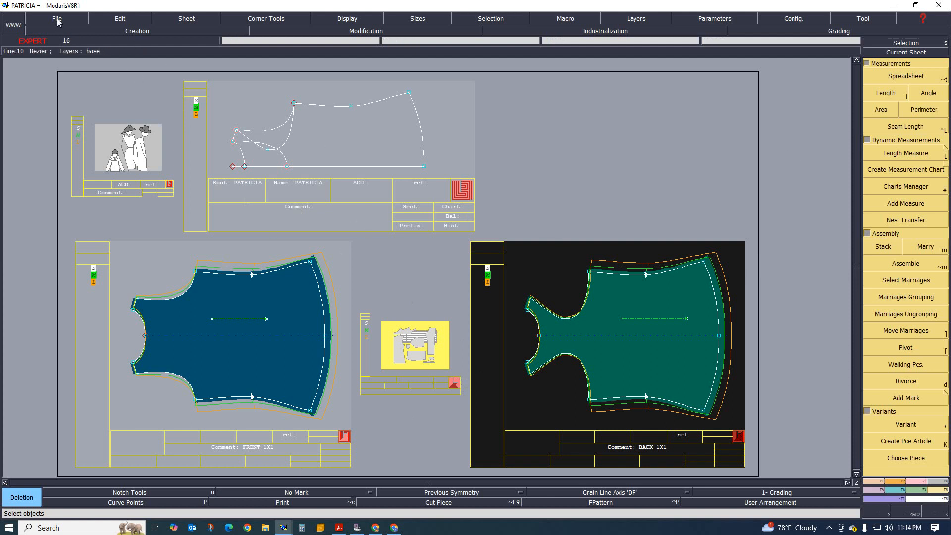
pyautogui.click(939, 5)
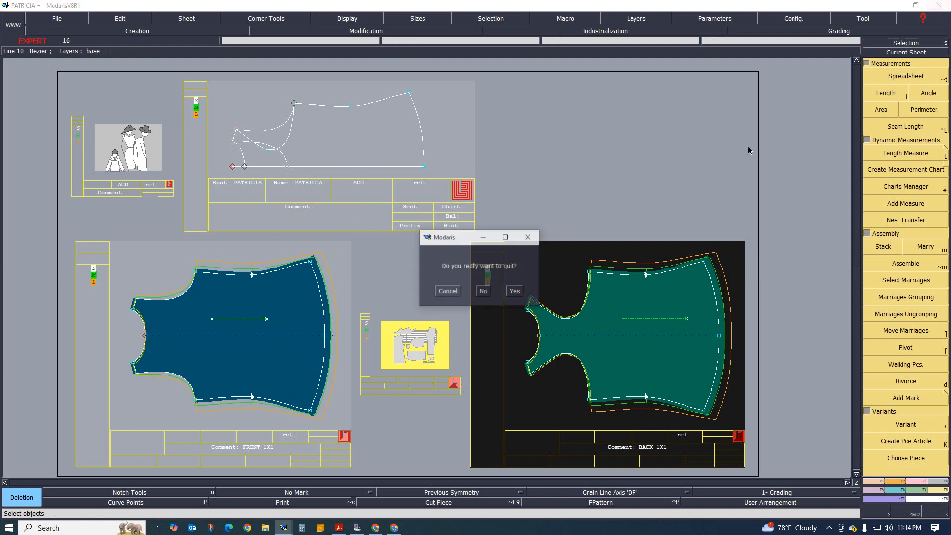
pyautogui.click(515, 291)
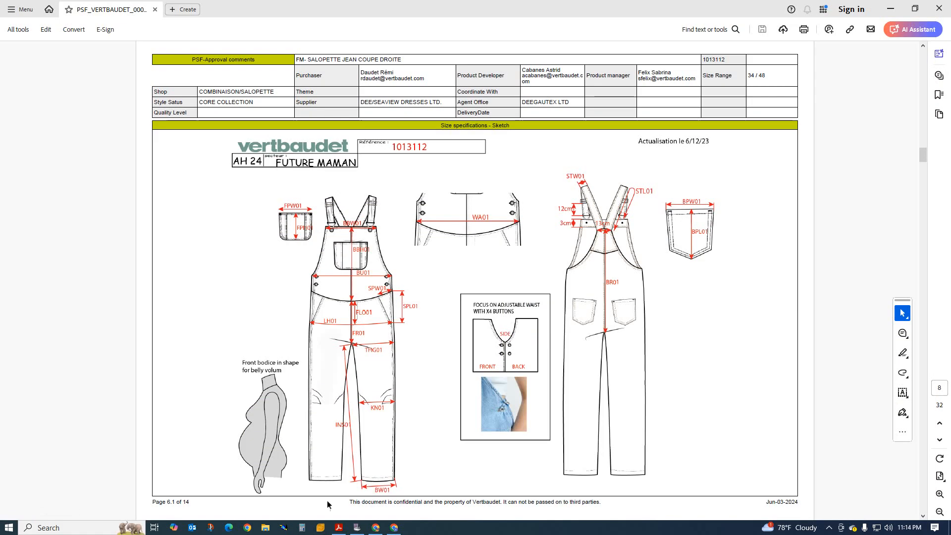
pyautogui.click(285, 529)
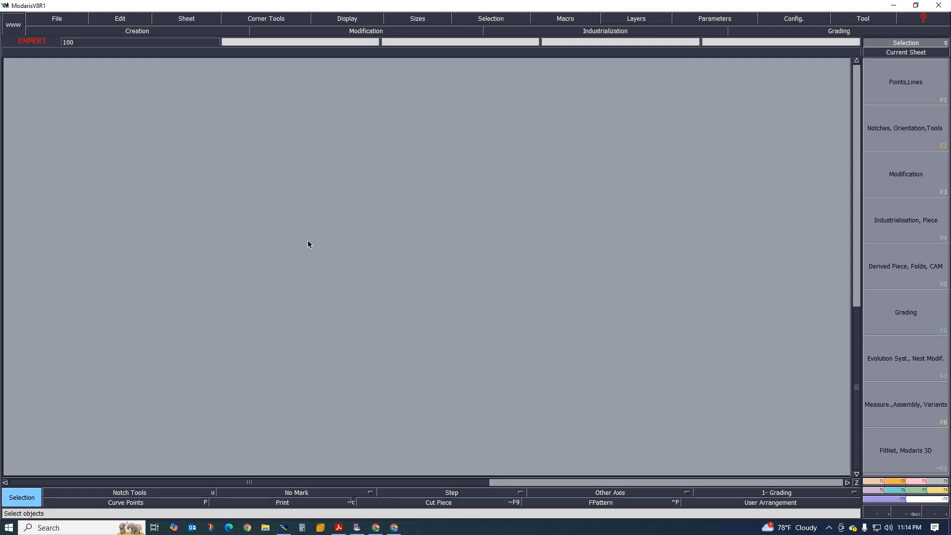
# Step: Open the DENIM OVARLE model from the ONLINE CLASS > PATTERN folder on the PATTERN (E:) drive
pyautogui.click(57, 18)
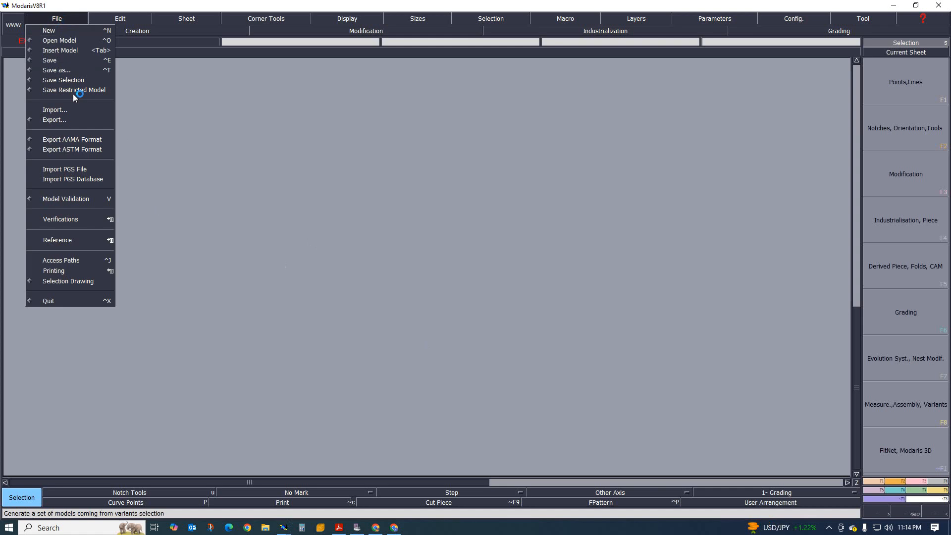
pyautogui.click(58, 41)
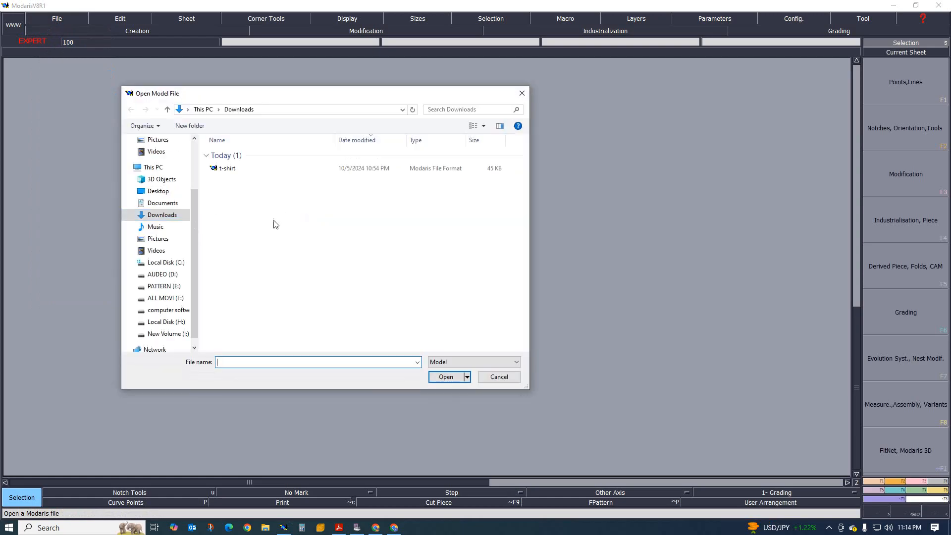
pyautogui.click(165, 286)
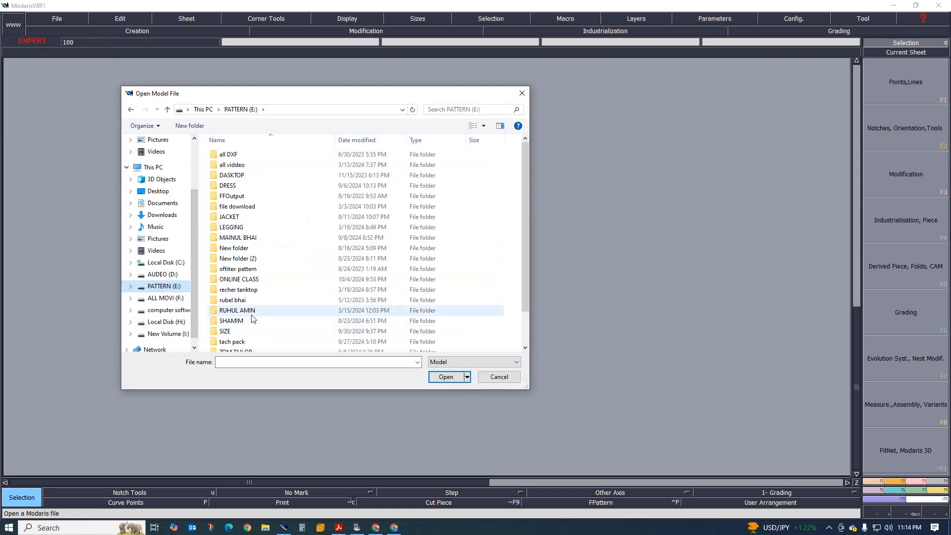
pyautogui.click(236, 280)
pyautogui.doubleClick(237, 279)
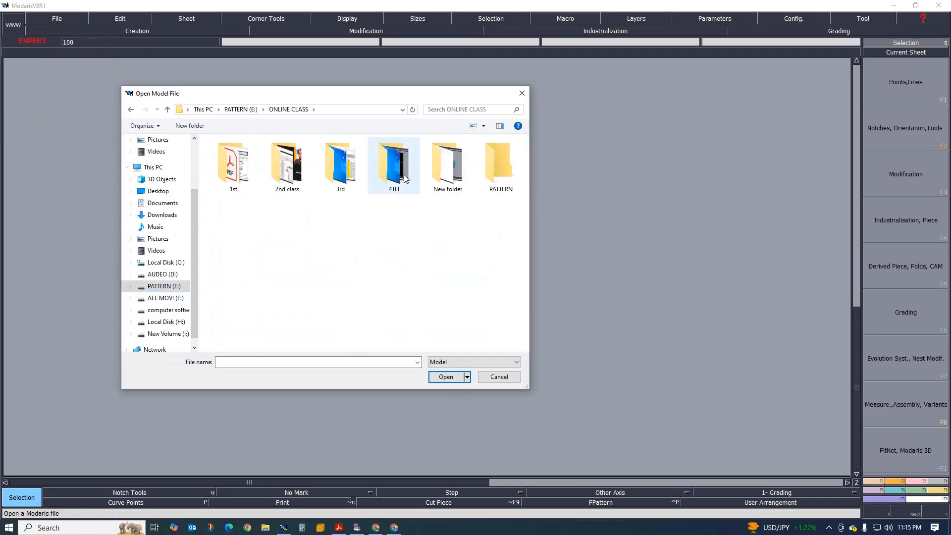
pyautogui.click(498, 183)
pyautogui.doubleClick(498, 183)
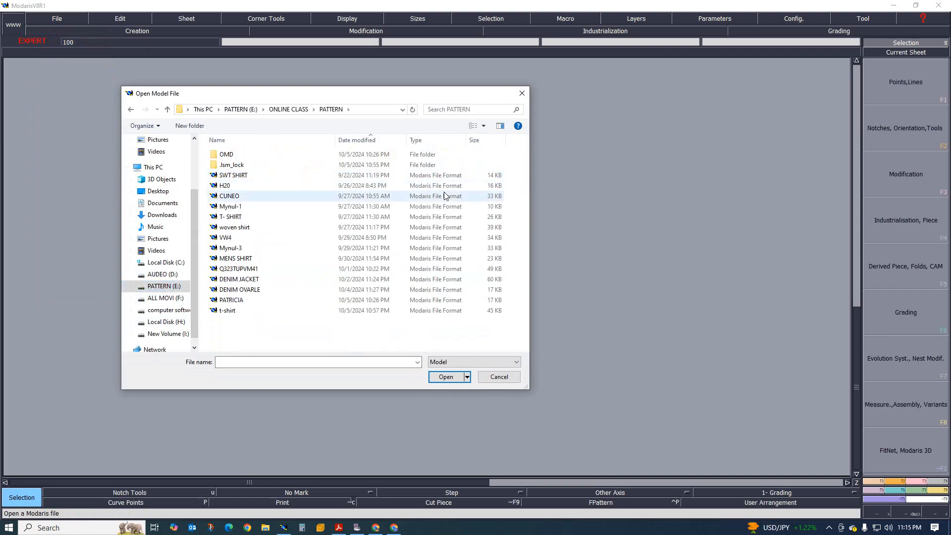
pyautogui.doubleClick(245, 289)
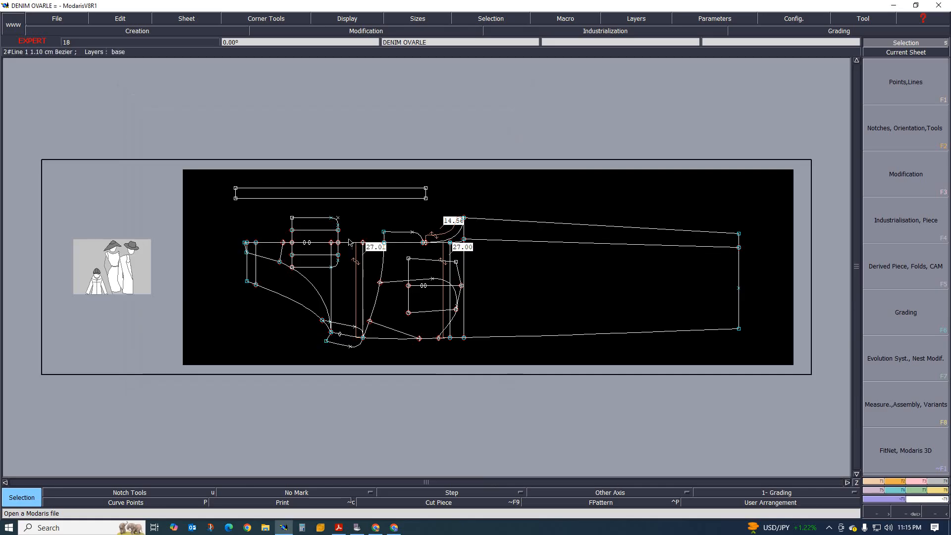
# Step: Turn on the title block display for the dungaree pattern sheet
pyautogui.scroll(-2, 344, 230)
pyautogui.scroll(3, 403, 230)
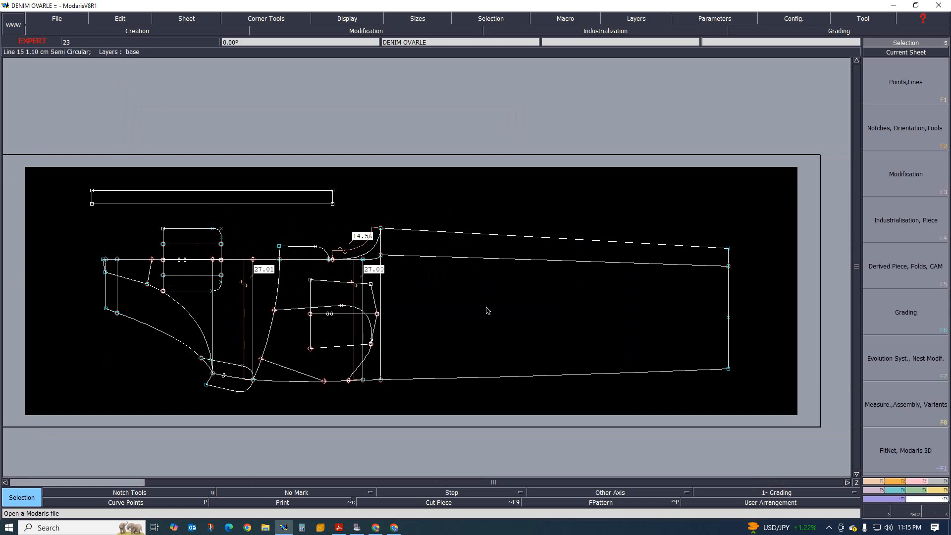
pyautogui.click(347, 18)
pyautogui.click(354, 291)
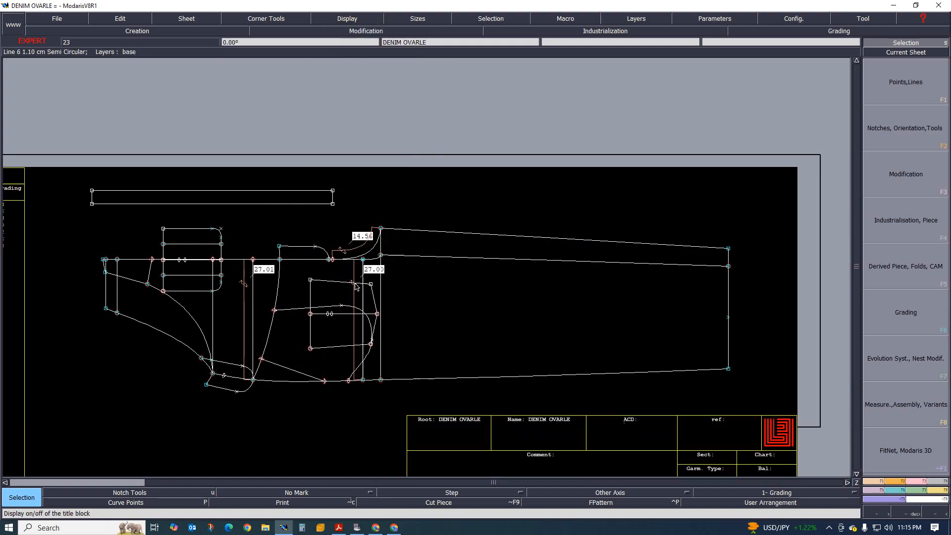
pyautogui.scroll(-1, 586, 277)
pyautogui.scroll(1, 544, 281)
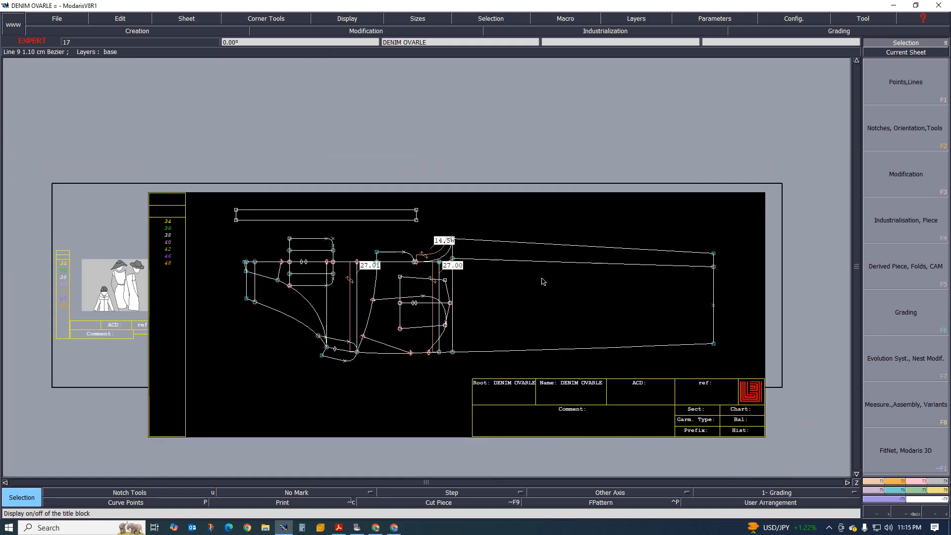
pyautogui.scroll(1, 543, 281)
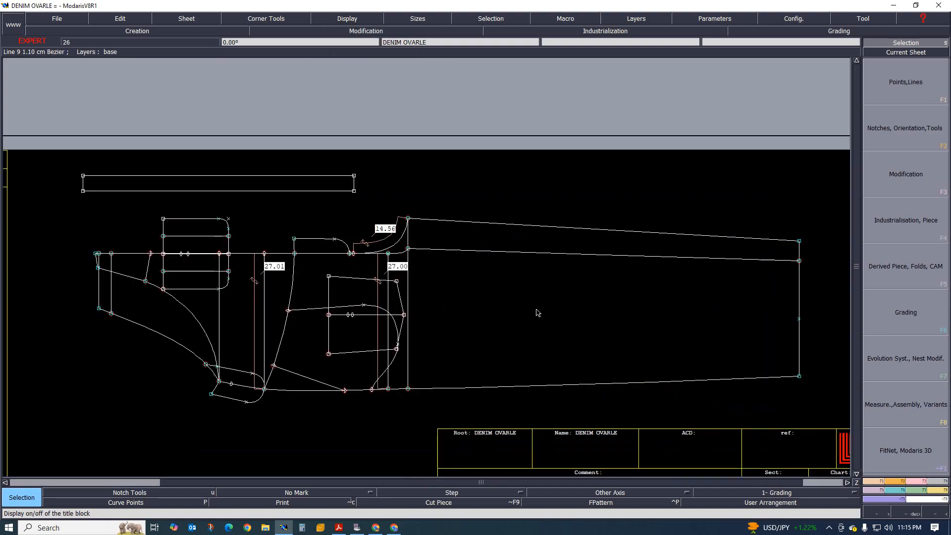
# Step: Switch to the tech pack PDF in Acrobat and review the size specifications table for the dungarees
pyautogui.click(339, 529)
pyautogui.scroll(-2, 439, 345)
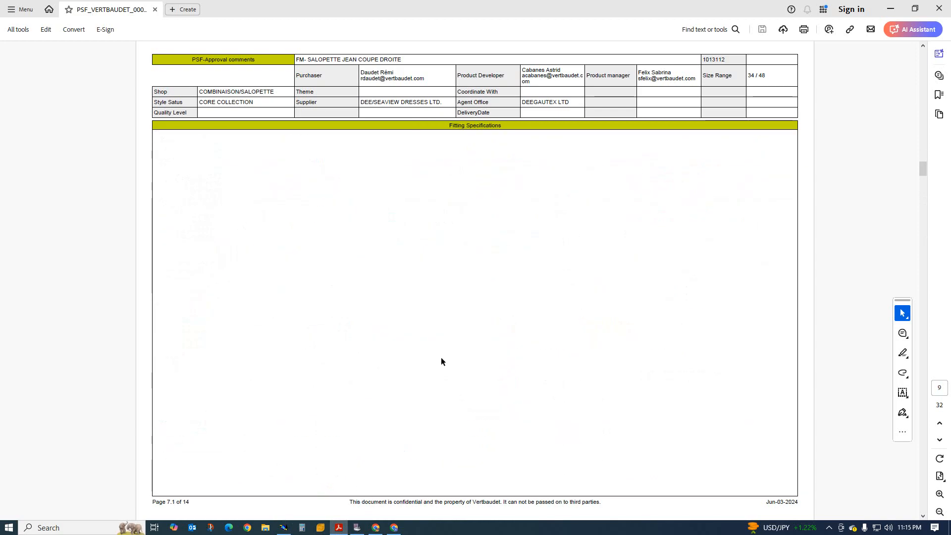
pyautogui.scroll(2, 441, 361)
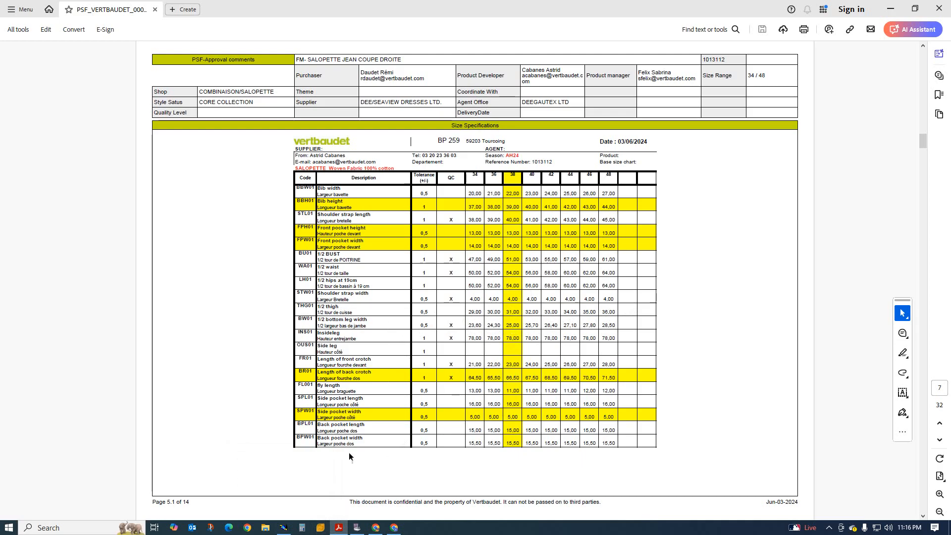
# Step: Return to Modaris and delete the three length measurements at the crotch curve, the thigh line and the waist area
pyautogui.click(284, 528)
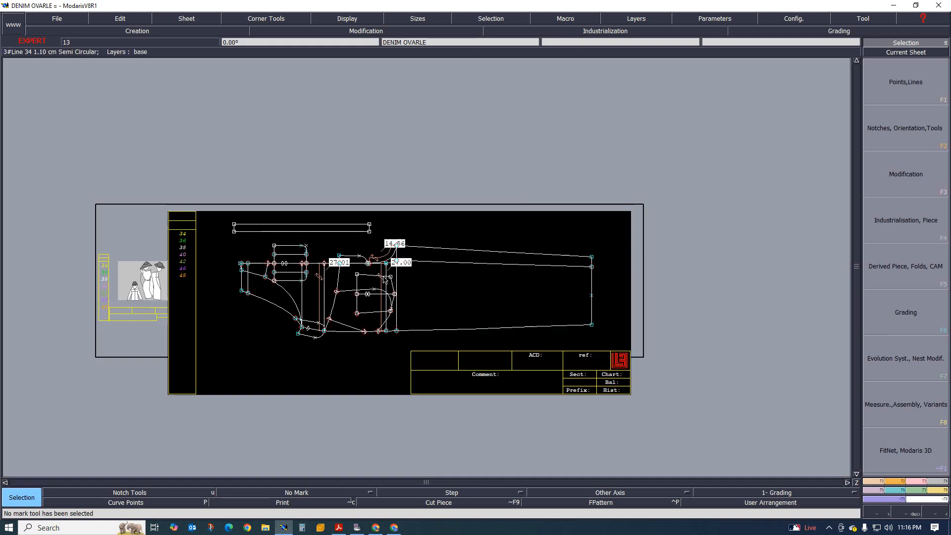
pyautogui.scroll(2, 446, 302)
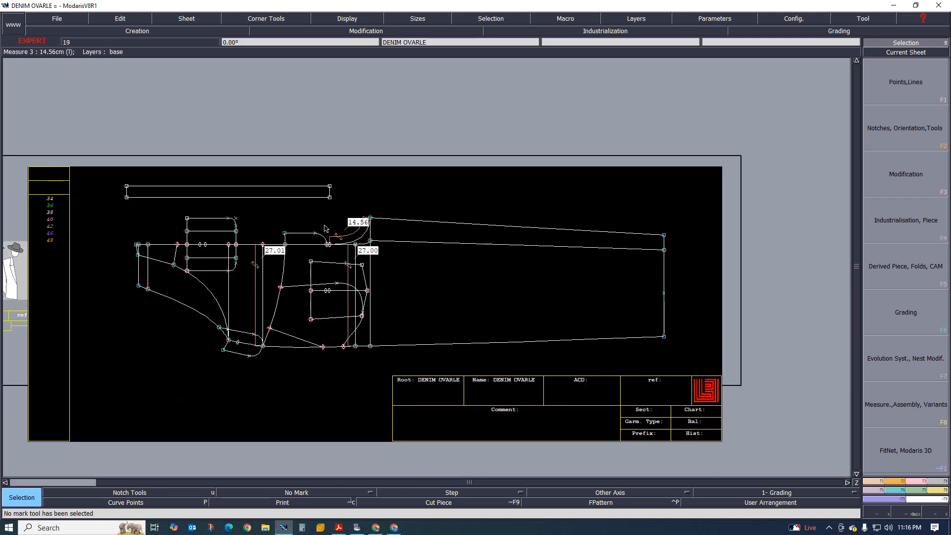
pyautogui.scroll(2, 325, 229)
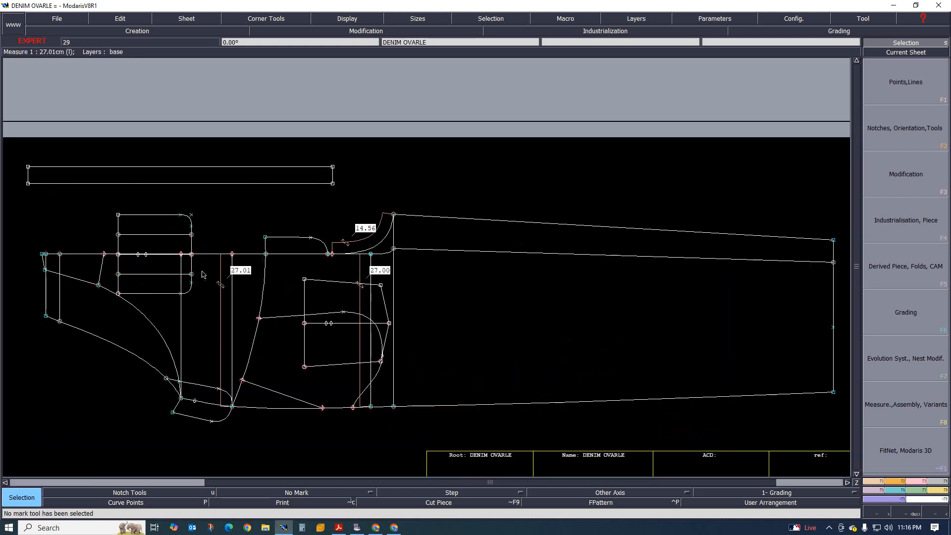
pyautogui.press('Delete')
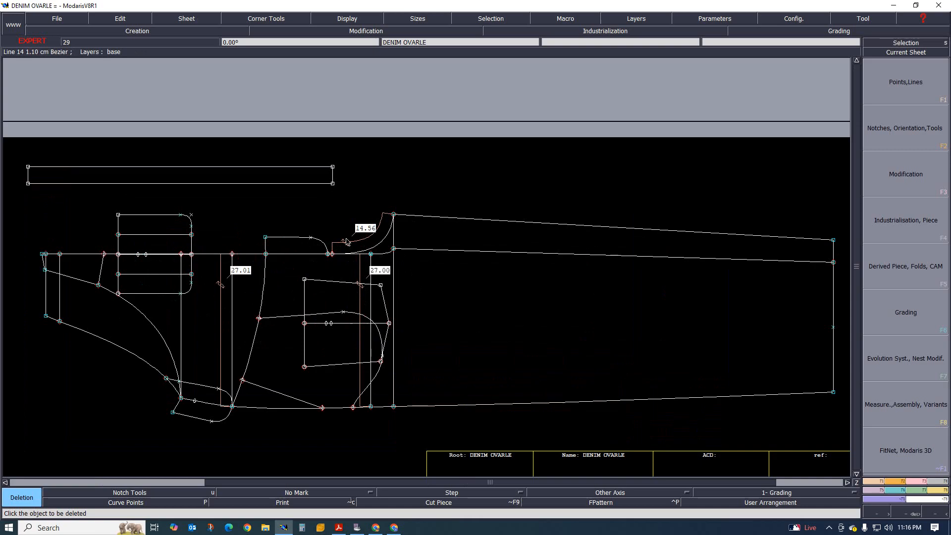
pyautogui.click(367, 241)
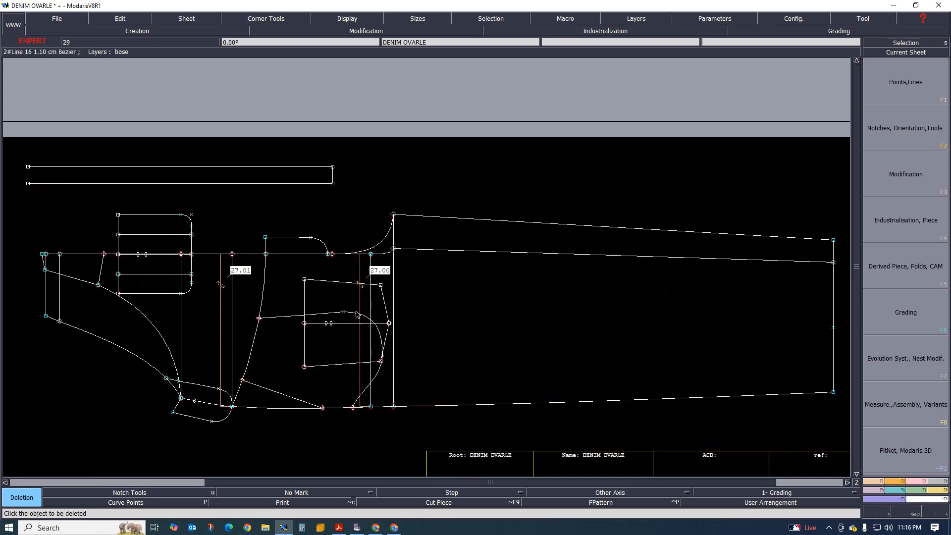
pyautogui.click(360, 294)
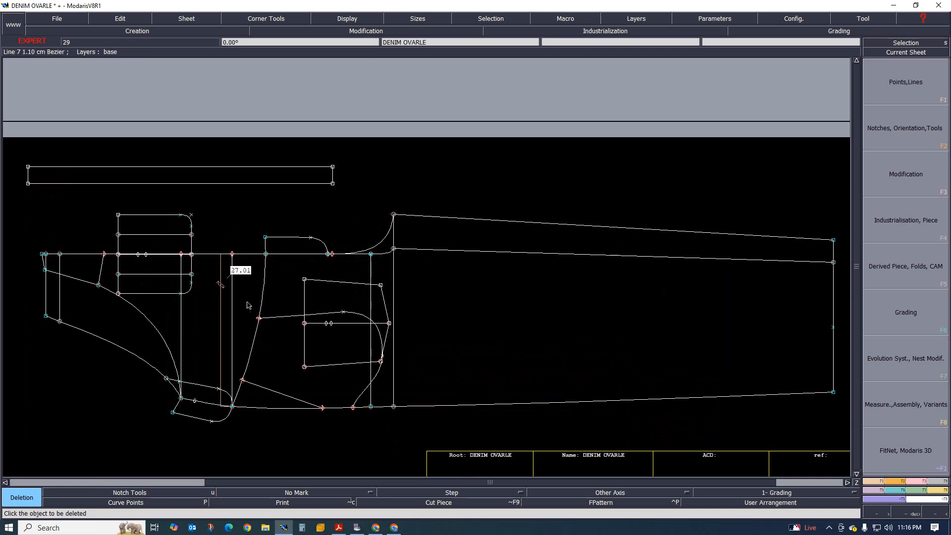
pyautogui.click(221, 297)
pyautogui.scroll(-2, 299, 316)
pyautogui.scroll(2, 298, 316)
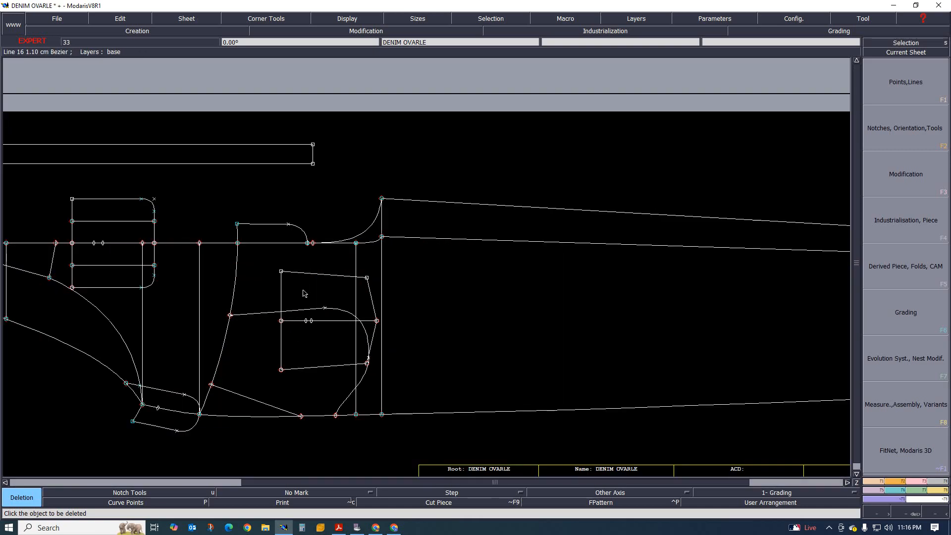
# Step: Use Insert Point to fix the sliders at the fly end, the pocket opening ends and along the side seam
pyautogui.scroll(-2, 302, 296)
pyautogui.scroll(2, 303, 295)
pyautogui.scroll(-1, 422, 294)
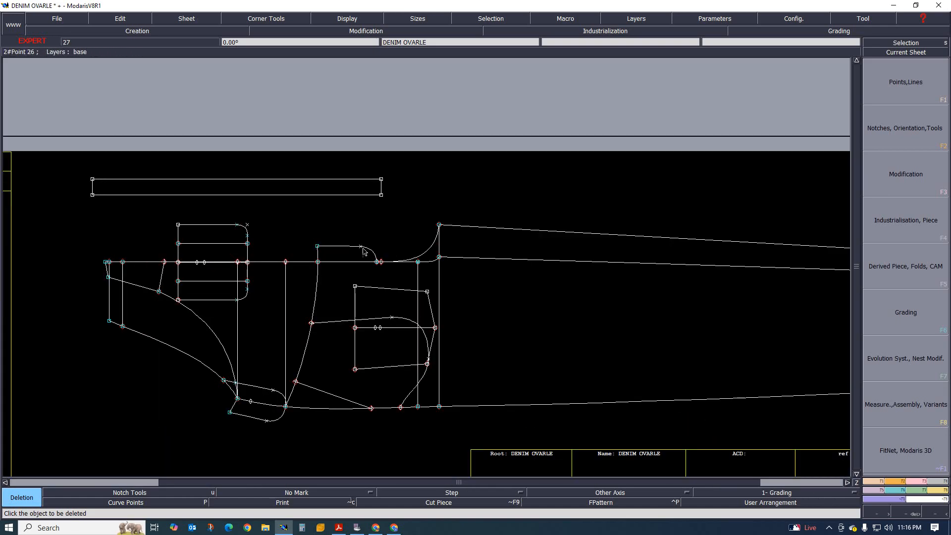
pyautogui.scroll(2, 378, 255)
pyautogui.scroll(-2, 352, 289)
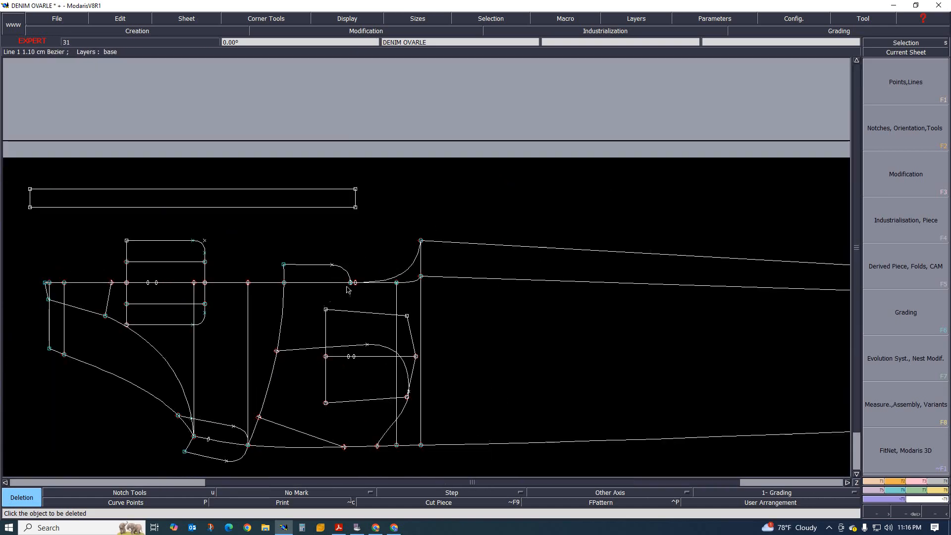
pyautogui.scroll(1, 350, 291)
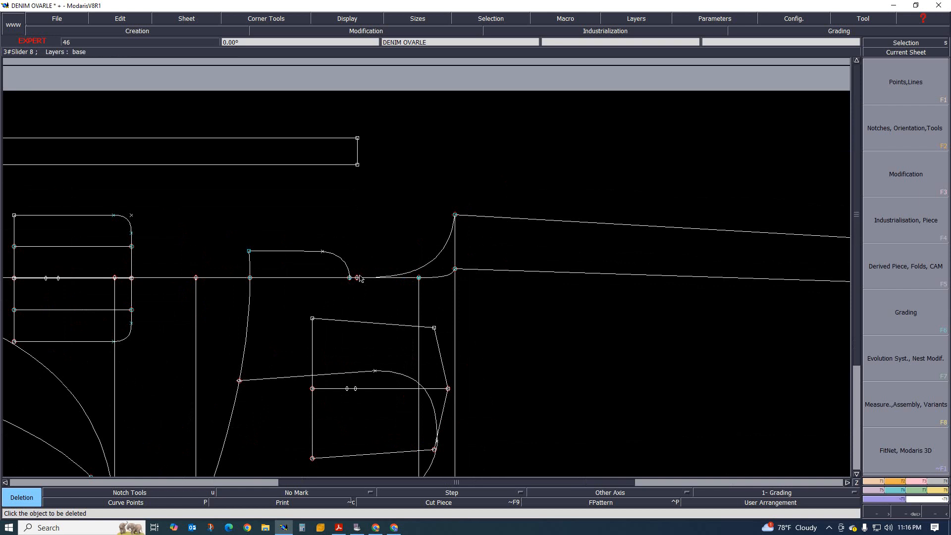
pyautogui.scroll(1, 359, 279)
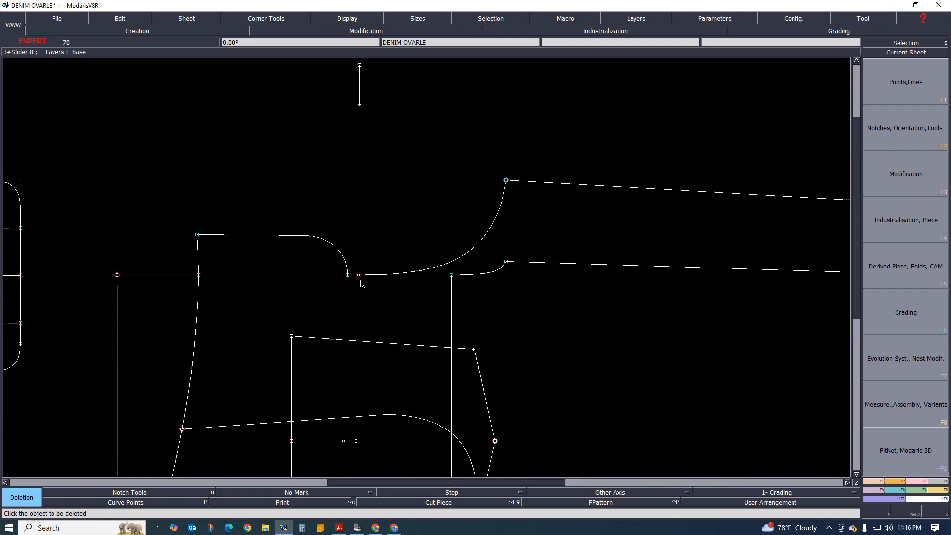
pyautogui.click(920, 481)
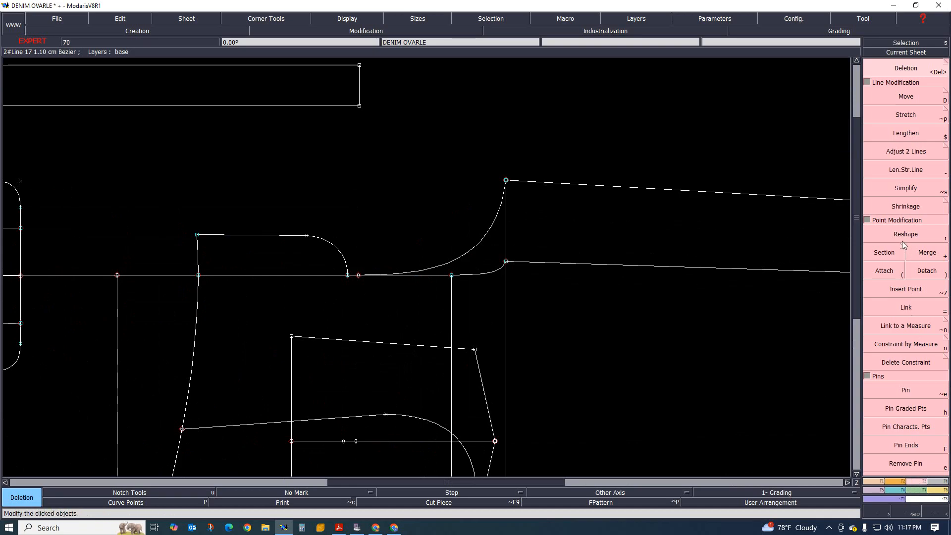
pyautogui.scroll(-2, 570, 268)
pyautogui.scroll(2, 635, 331)
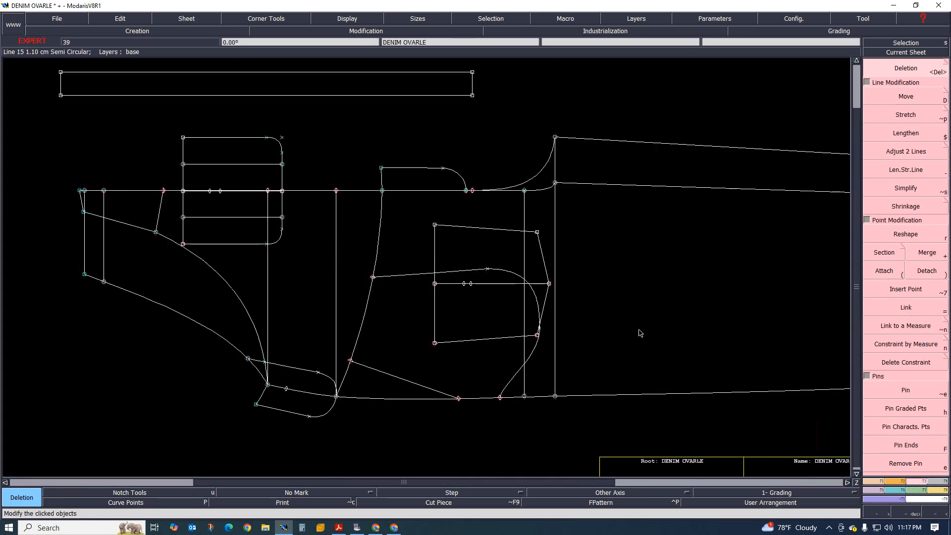
pyautogui.scroll(-1, 534, 347)
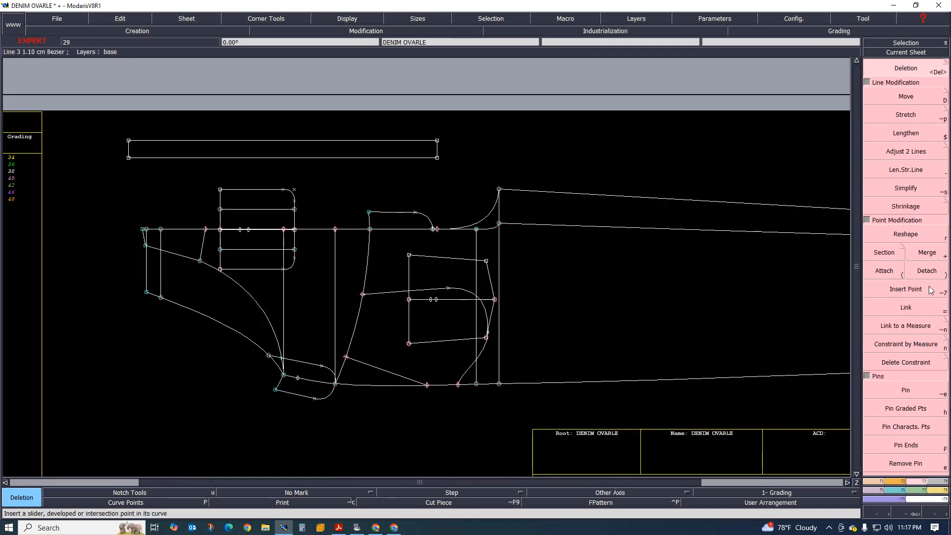
pyautogui.click(901, 273)
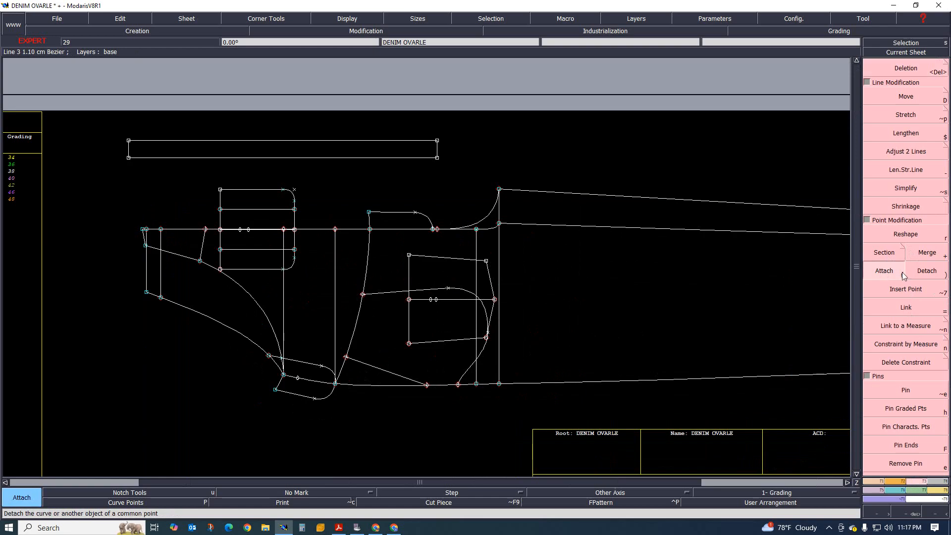
pyautogui.click(903, 292)
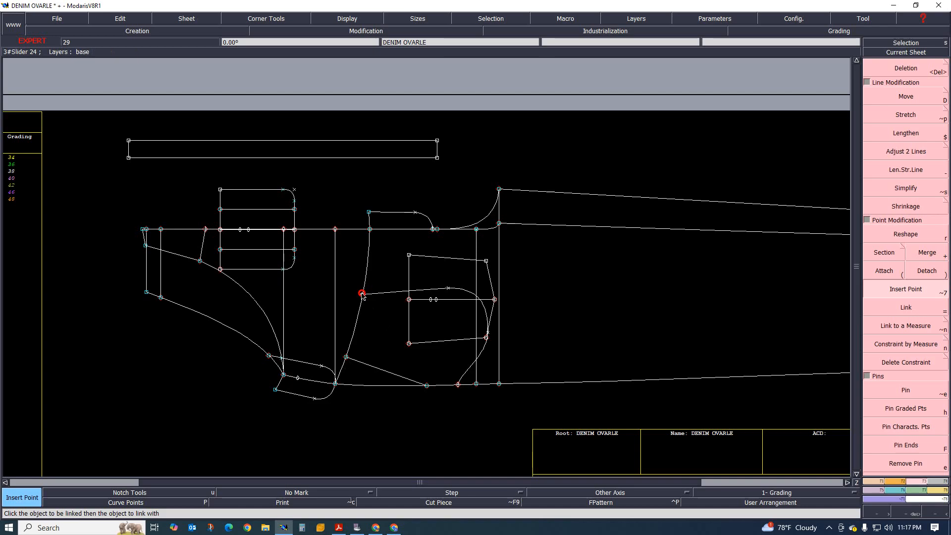
pyautogui.scroll(1, 492, 341)
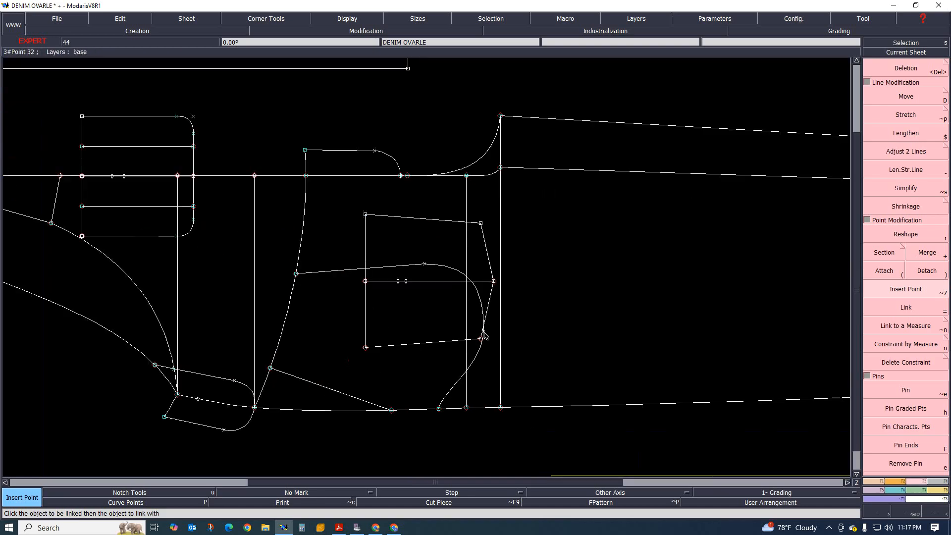
pyautogui.scroll(-1, 238, 399)
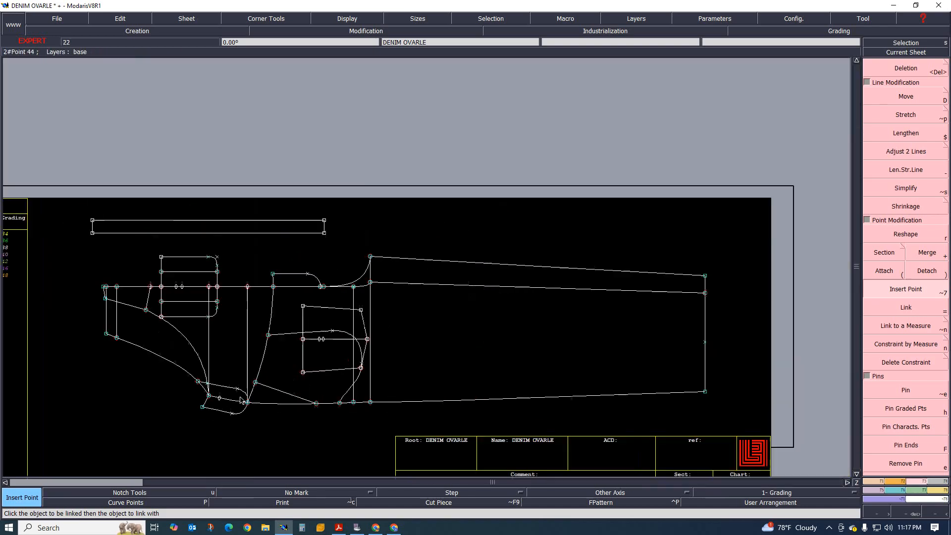
# Step: Use Insert Point to fix the remaining points on the centre front line at the bib, chest and waist lines
pyautogui.scroll(1, 155, 319)
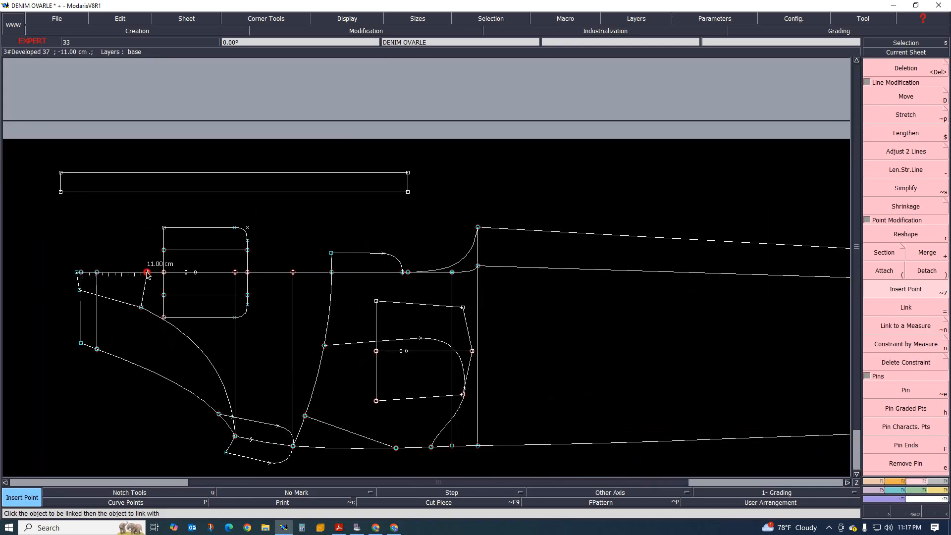
pyautogui.scroll(1, 129, 291)
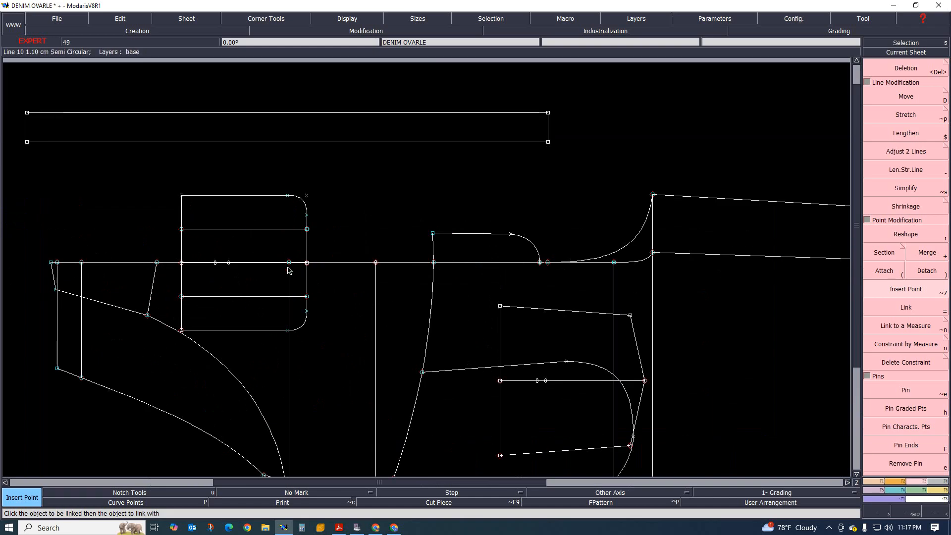
pyautogui.scroll(-1, 300, 292)
pyautogui.scroll(1, 304, 336)
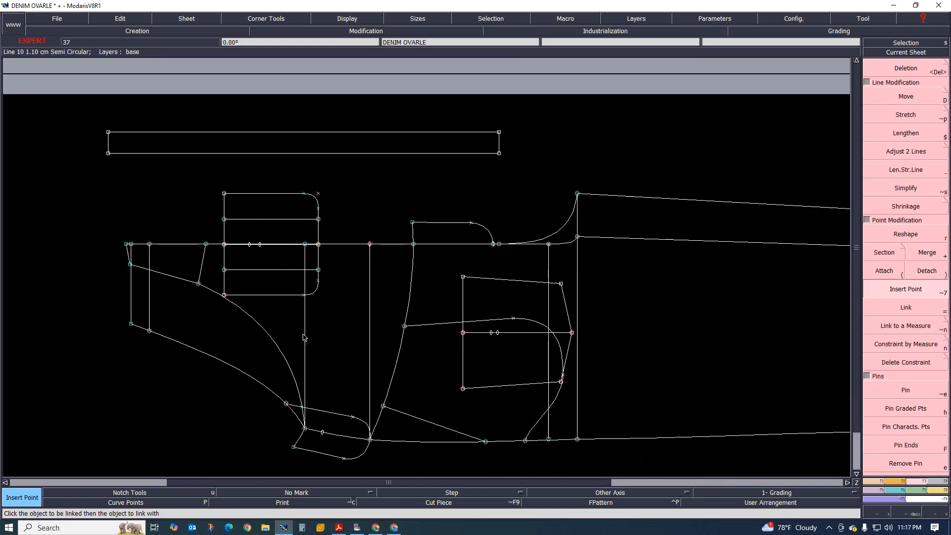
pyautogui.press('Delete')
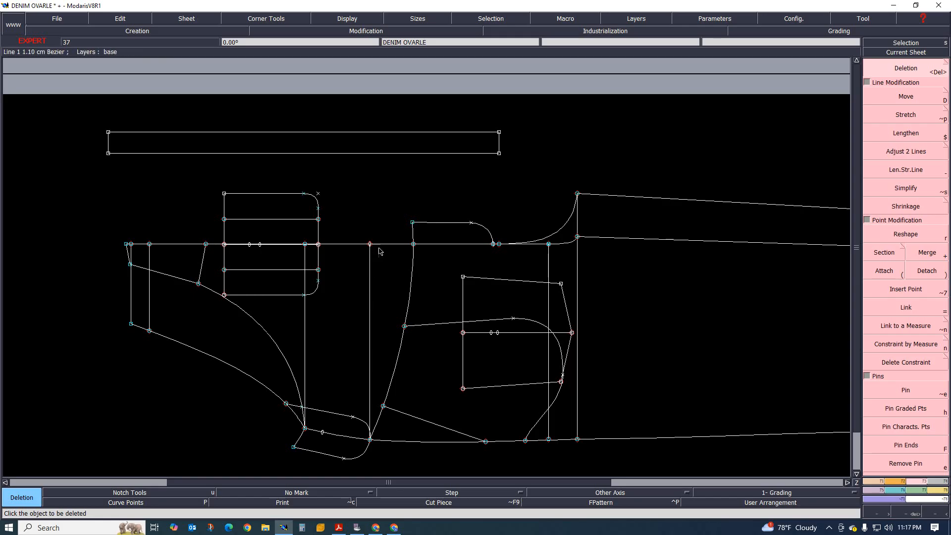
pyautogui.click(915, 289)
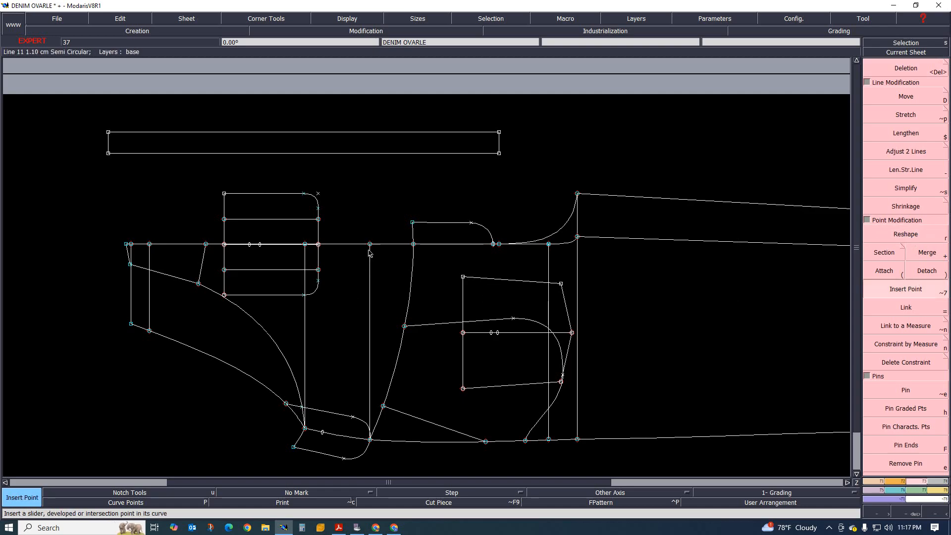
# Step: Delete the intermediate curve point in the middle of the leg hem line
pyautogui.scroll(-1, 174, 266)
pyautogui.scroll(1, 460, 276)
pyautogui.scroll(-1, 483, 278)
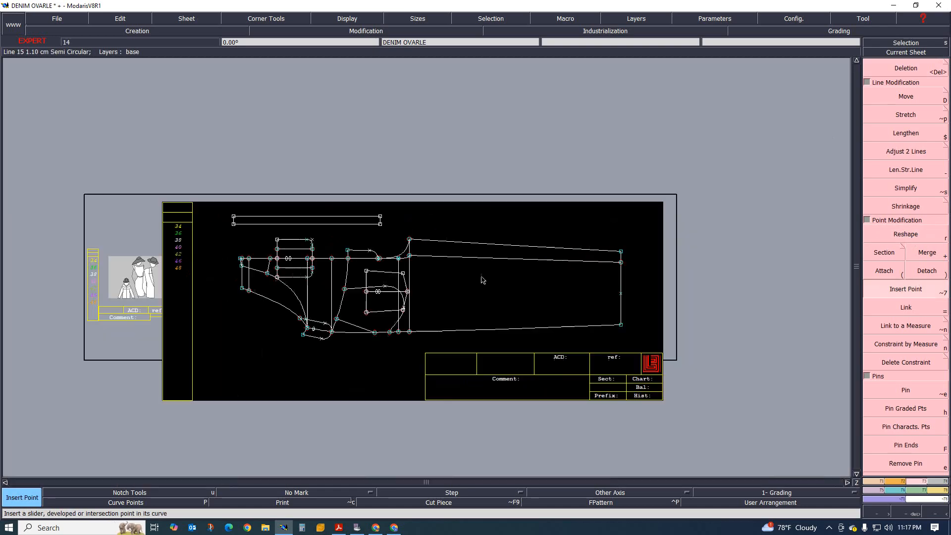
pyautogui.scroll(1, 419, 306)
pyautogui.scroll(1, 420, 307)
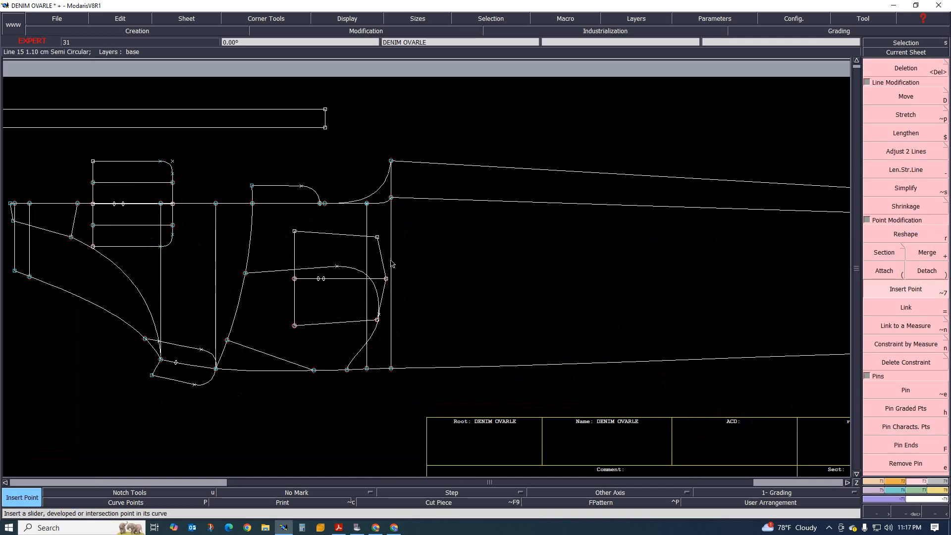
pyautogui.press('Delete')
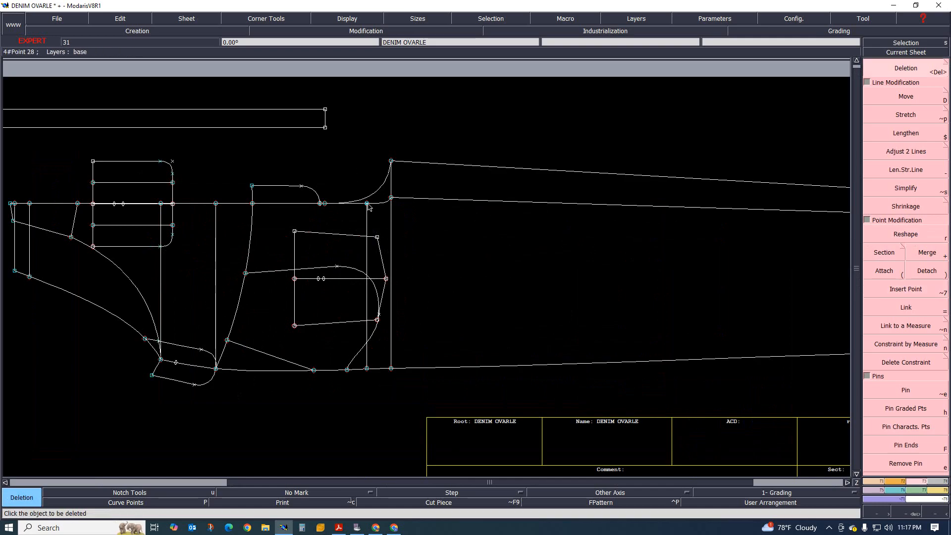
pyautogui.scroll(-1, 311, 257)
pyautogui.scroll(1, 369, 252)
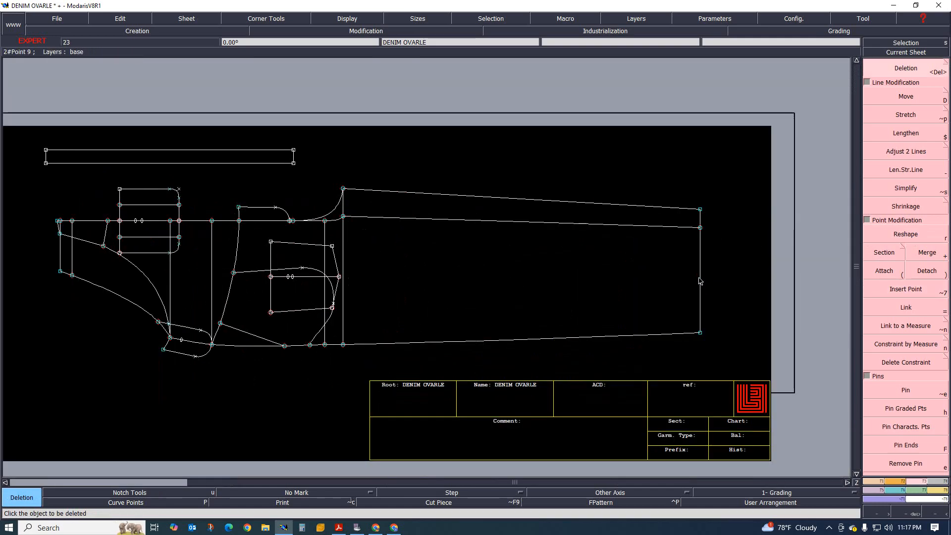
pyautogui.scroll(1, 291, 321)
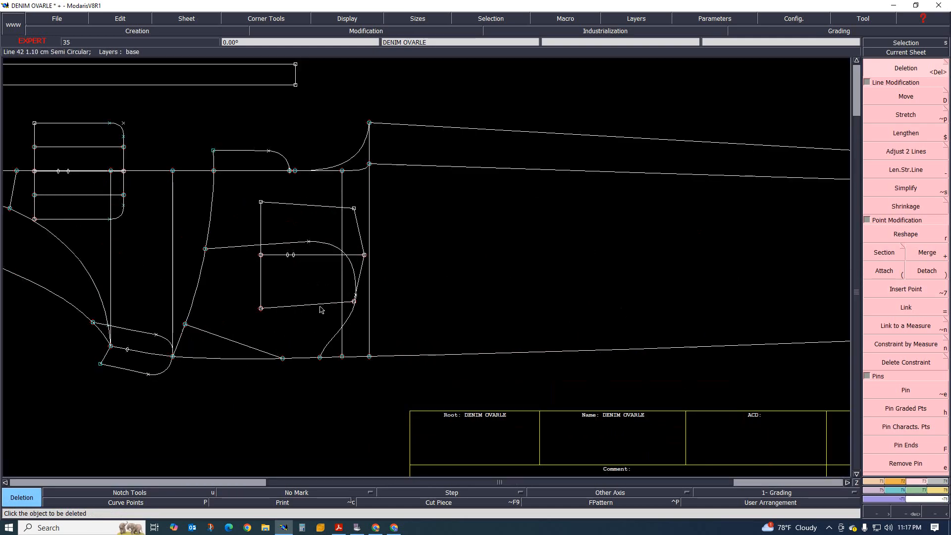
pyautogui.scroll(-1, 281, 331)
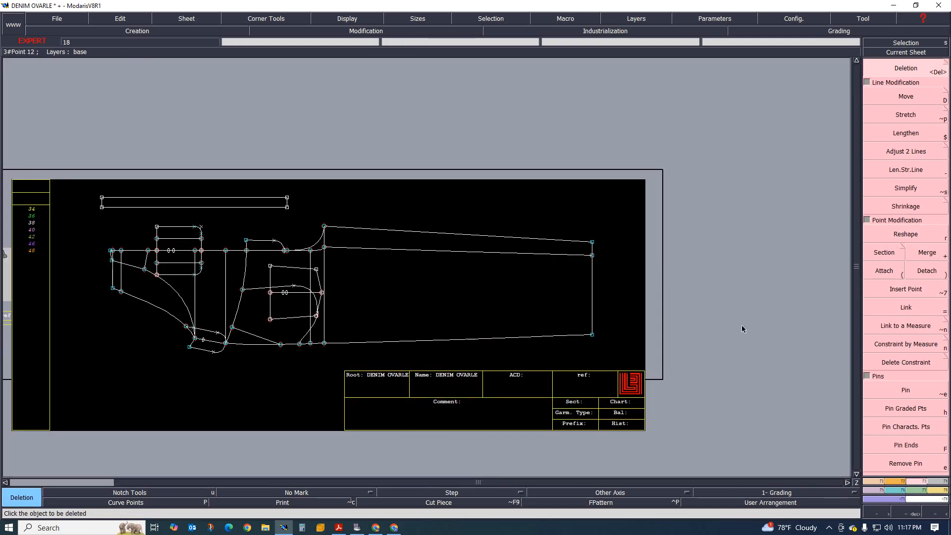
# Step: Grade the outer crotch point through Grading Control, setting ddy to 1 for every size interval from 34 to 48
pyautogui.click(900, 492)
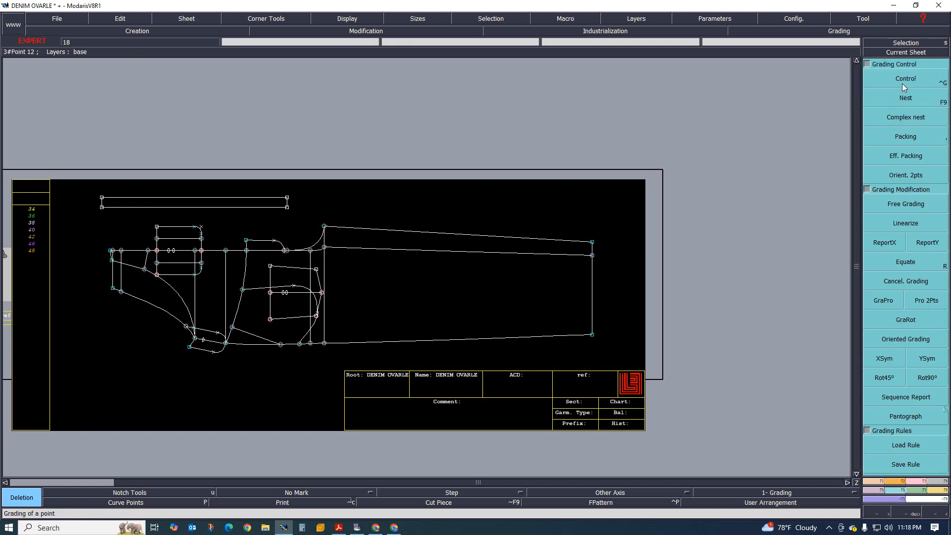
pyautogui.scroll(1, 309, 229)
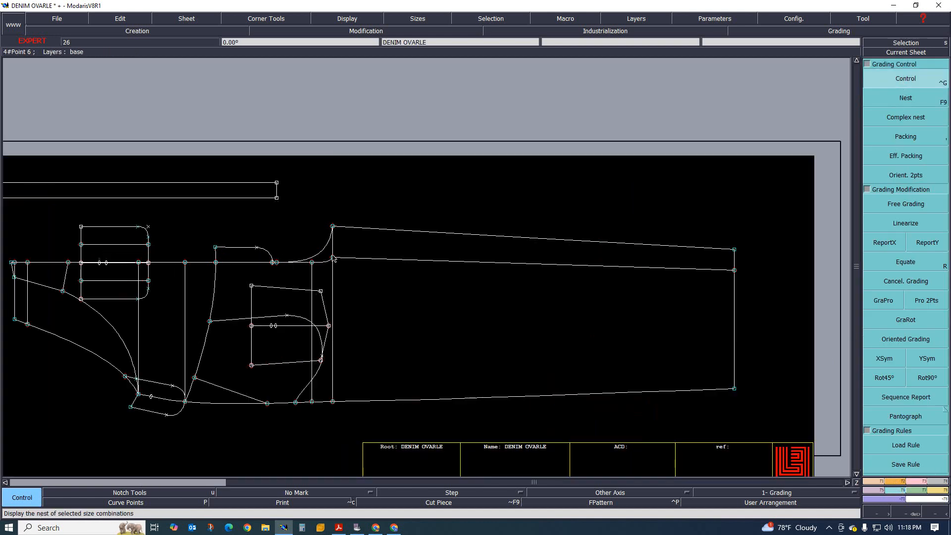
pyautogui.click(333, 227)
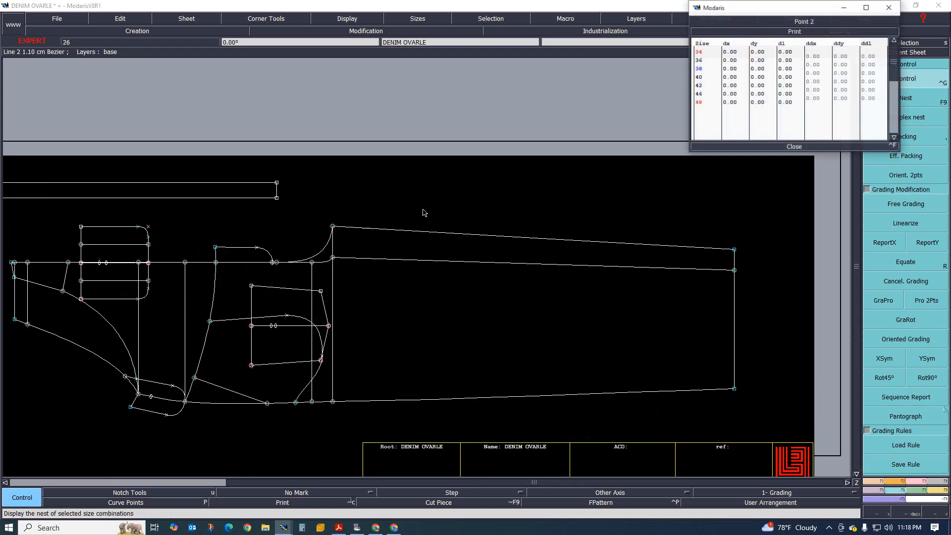
pyautogui.click(843, 55)
pyautogui.moveTo(843, 55); pyautogui.dragTo(844, 99)
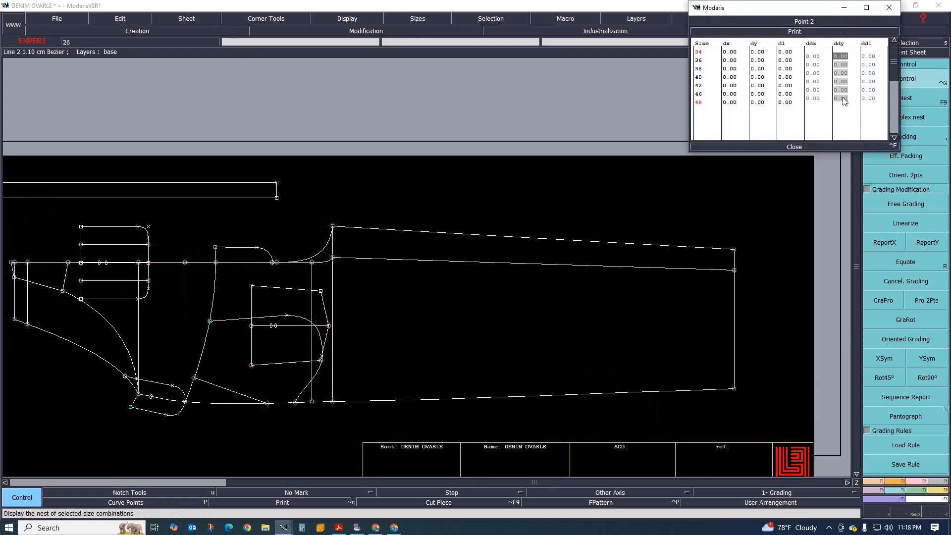
pyautogui.write('1')
pyautogui.press('Return')
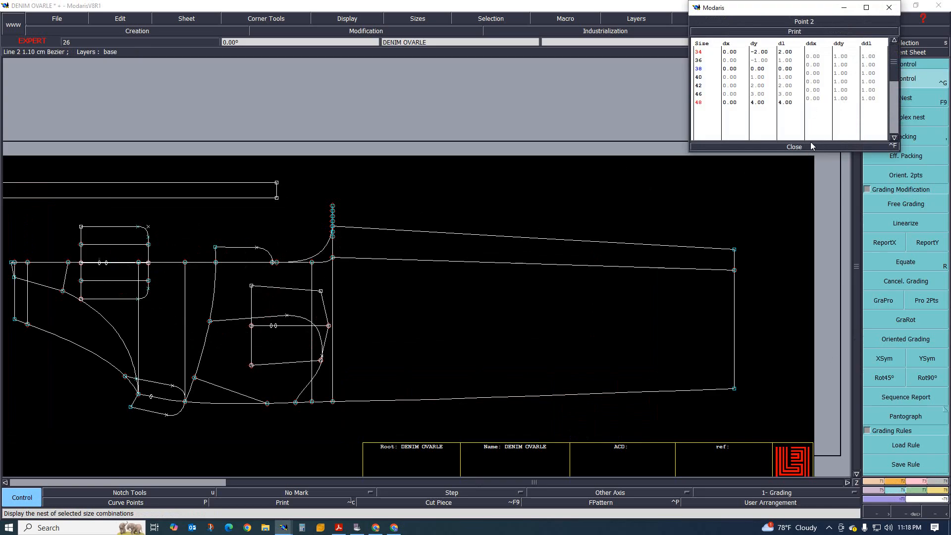
pyautogui.click(795, 147)
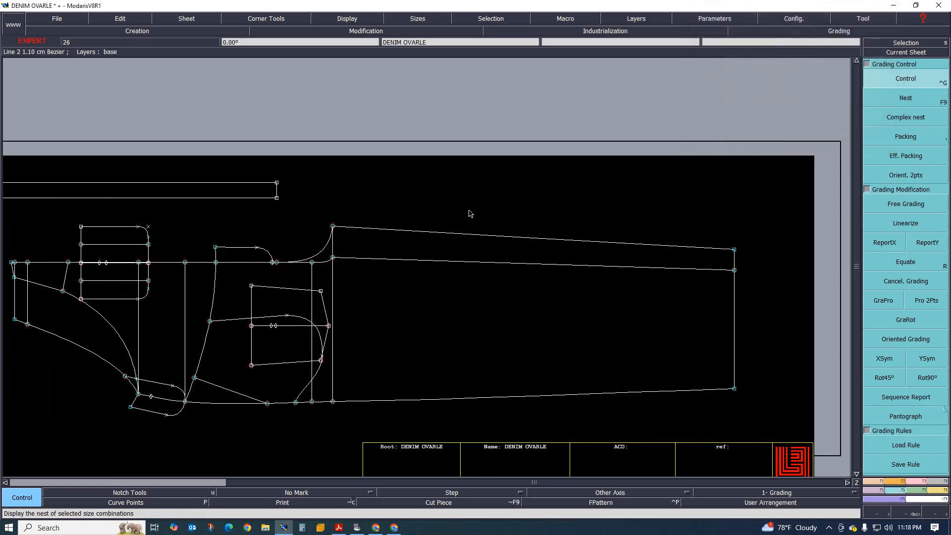
# Step: Display the curves in all sizes and check the graded nest along the outer crotch curve and inseam
pyautogui.press('F9')
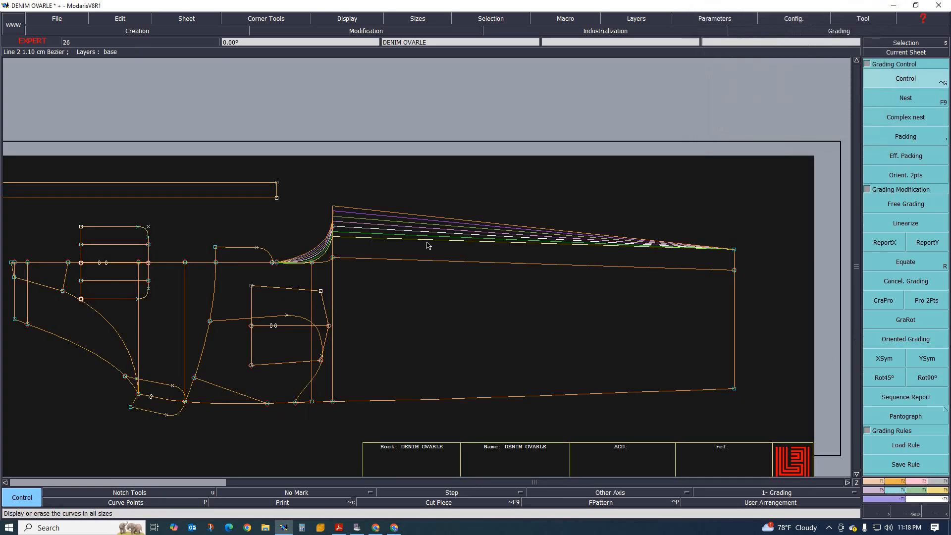
pyautogui.scroll(-1, 521, 318)
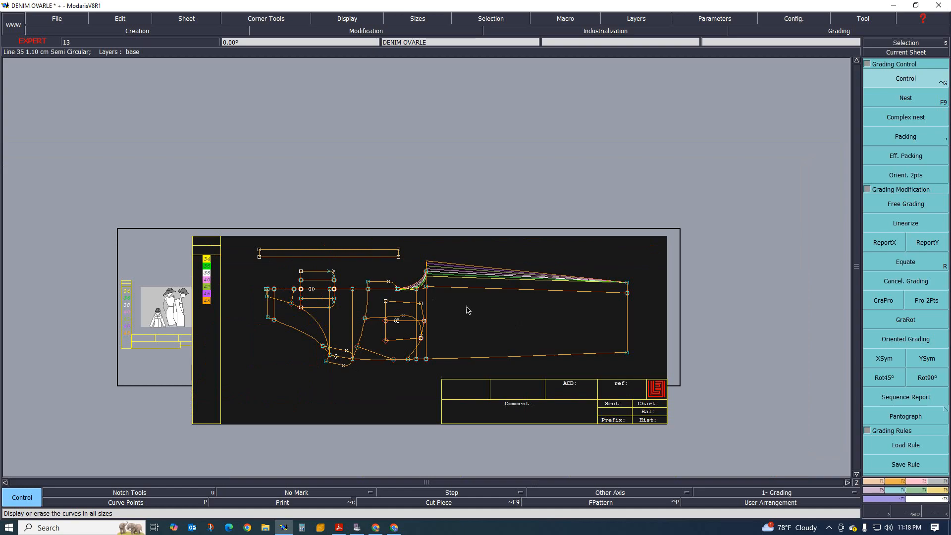
pyautogui.scroll(1, 464, 297)
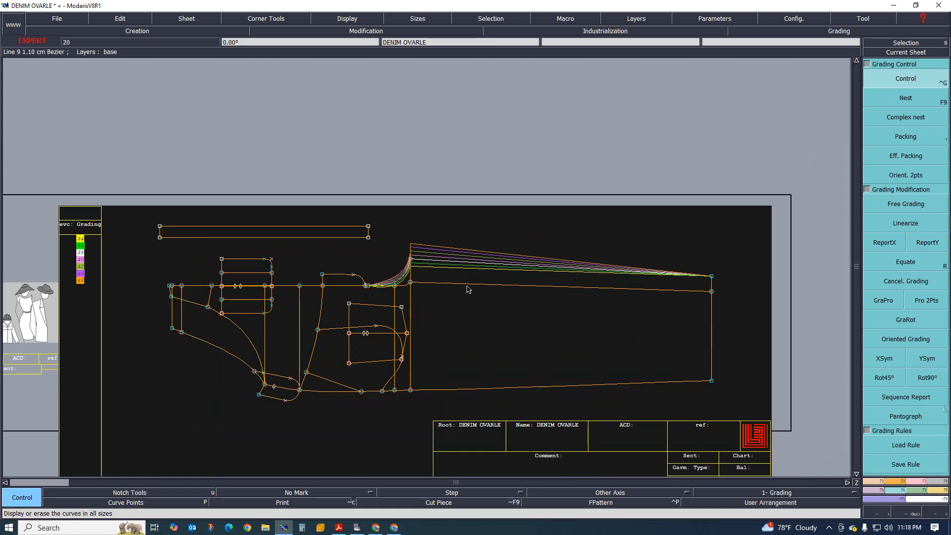
pyautogui.scroll(1, 468, 279)
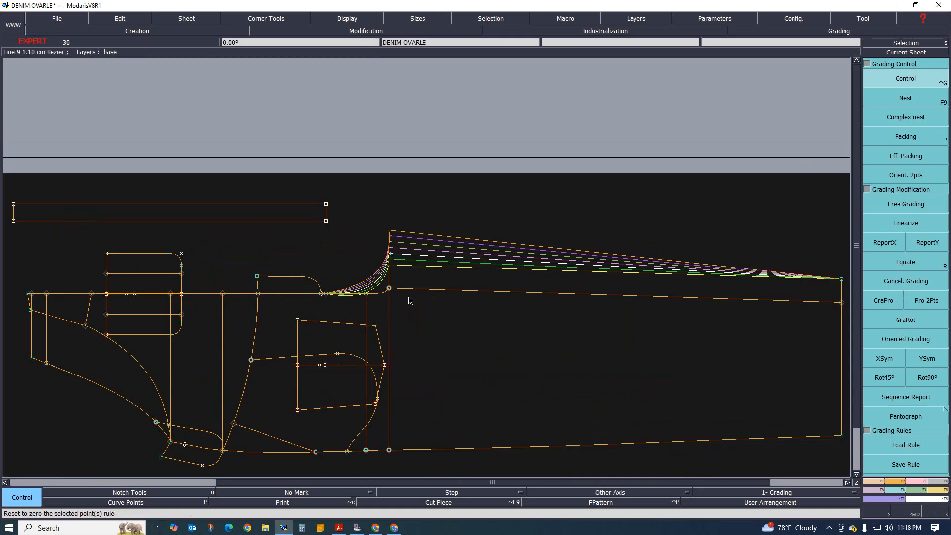
# Step: Copy the outer crotch point's Y grading to the inner crotch point with ReportY
pyautogui.click(927, 243)
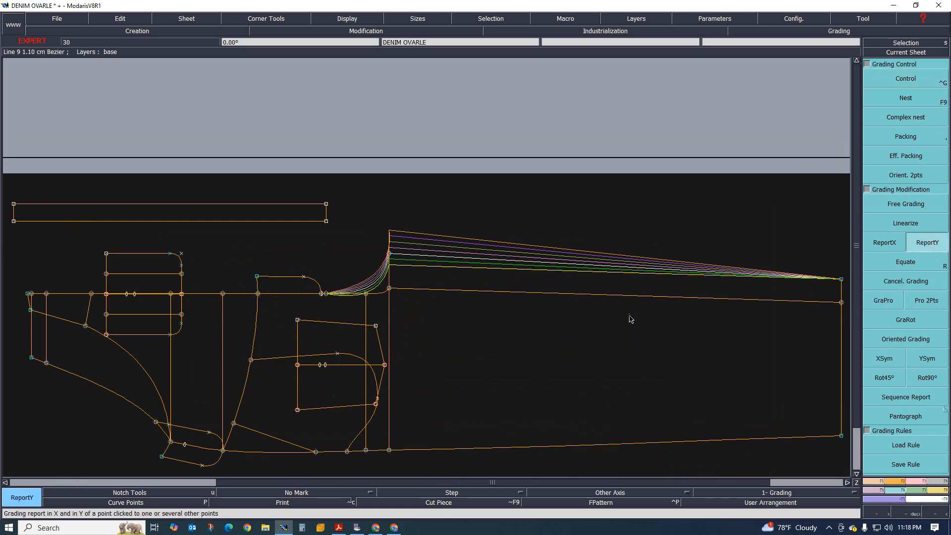
pyautogui.click(390, 253)
pyautogui.click(390, 288)
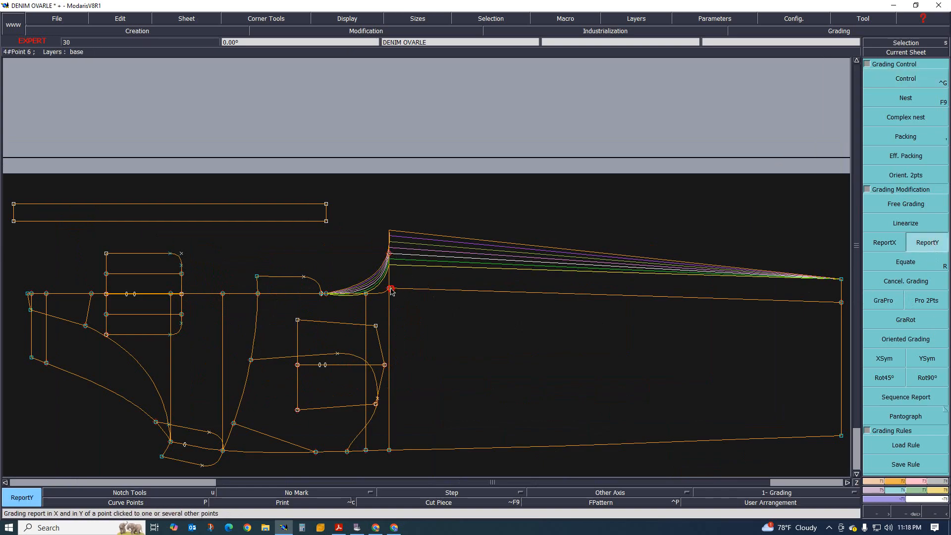
pyautogui.scroll(-2, 310, 321)
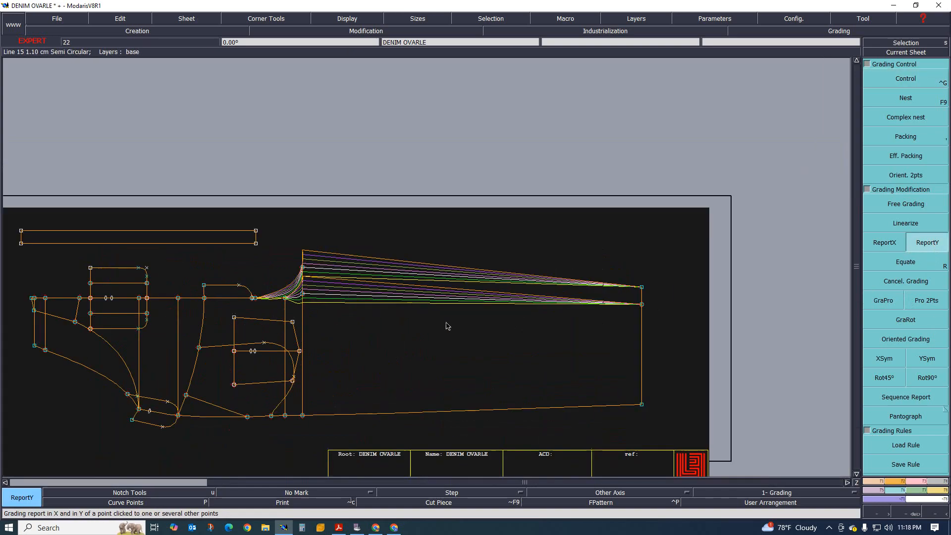
# Step: Grade the outer inseam point on the leg hem through Grading Control, setting ddy to 0.7 for every size interval from 34 to 48
pyautogui.click(906, 79)
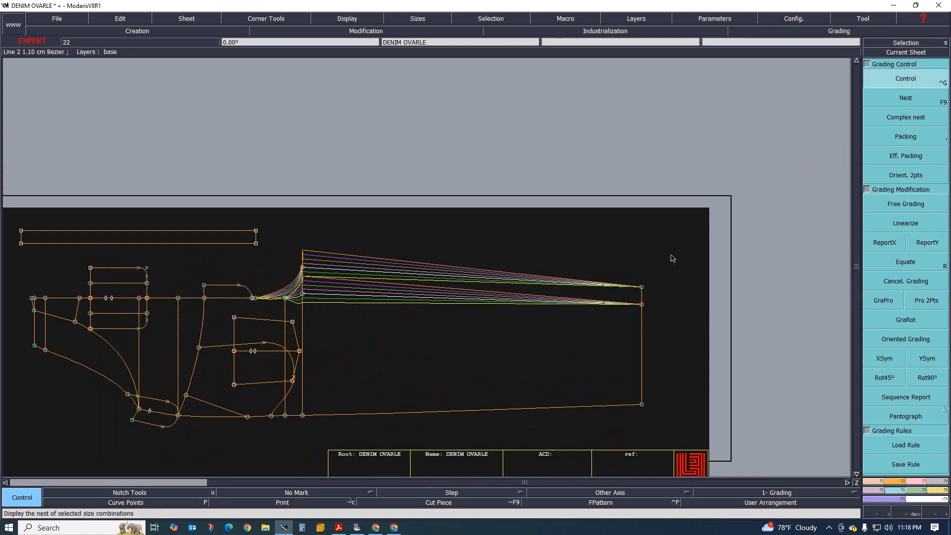
pyautogui.click(642, 287)
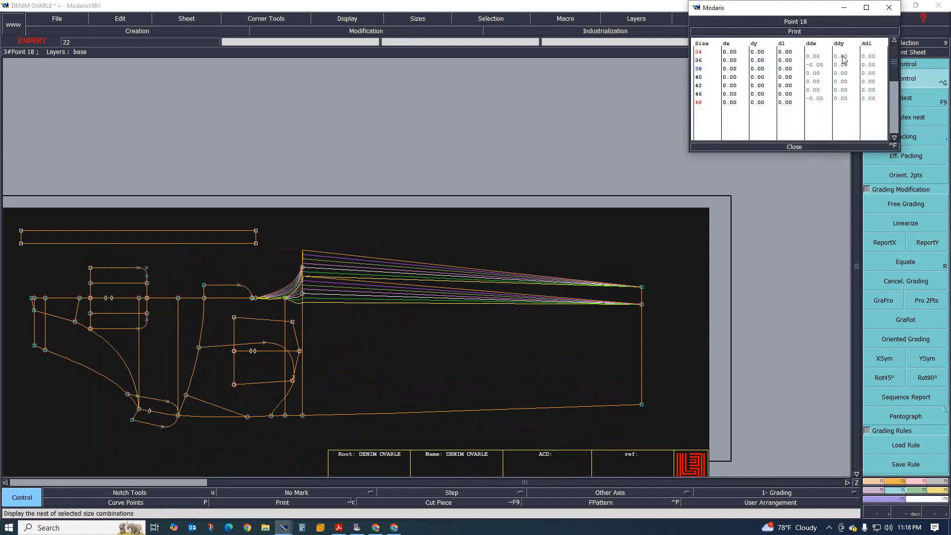
pyautogui.moveTo(844, 60); pyautogui.dragTo(852, 114)
pyautogui.write('0.7')
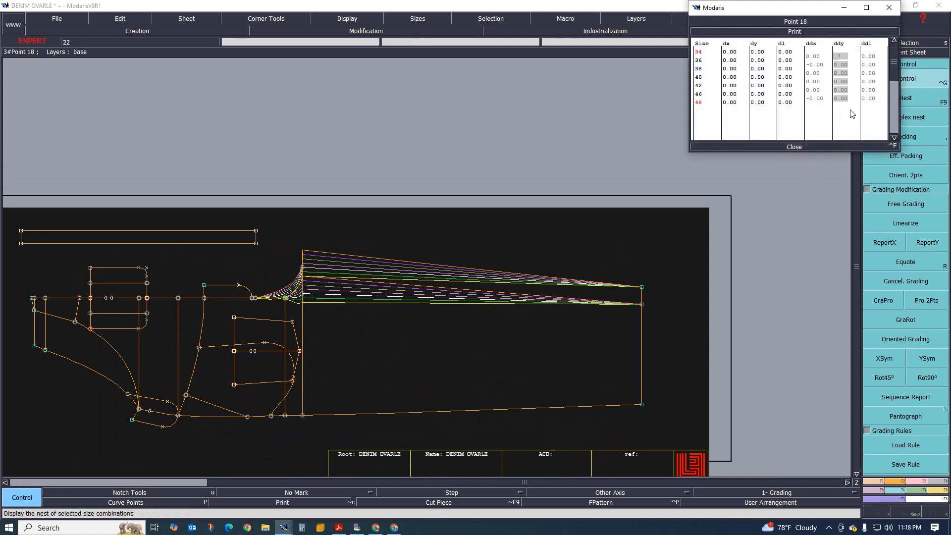
pyautogui.press('Return')
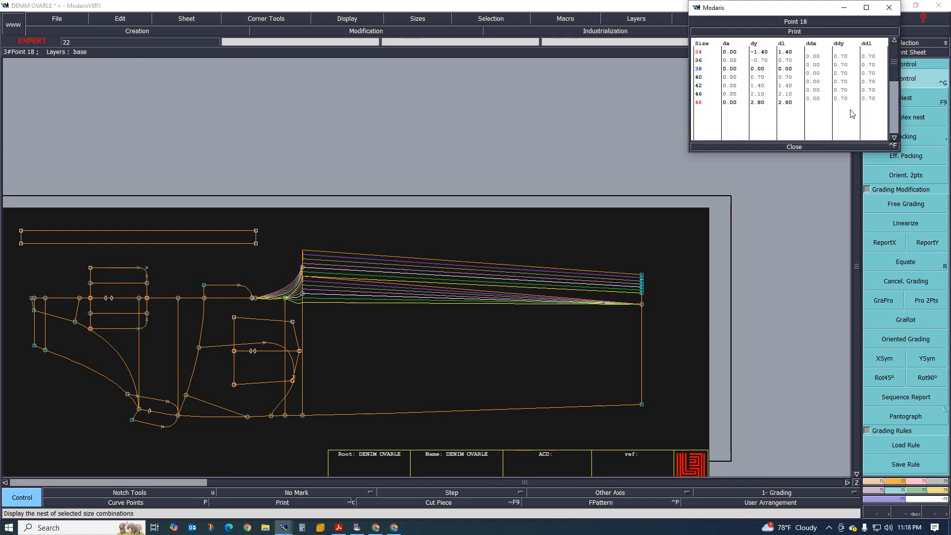
pyautogui.click(793, 148)
# Step: Copy the outer hem point's Y grading to the inner inseam point on the leg hem with ReportY
pyautogui.click(928, 243)
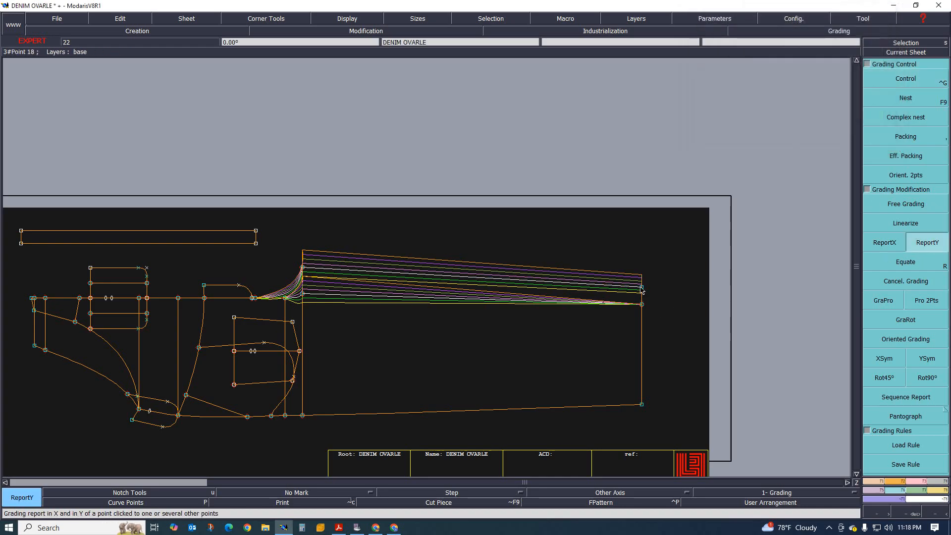
pyautogui.click(642, 303)
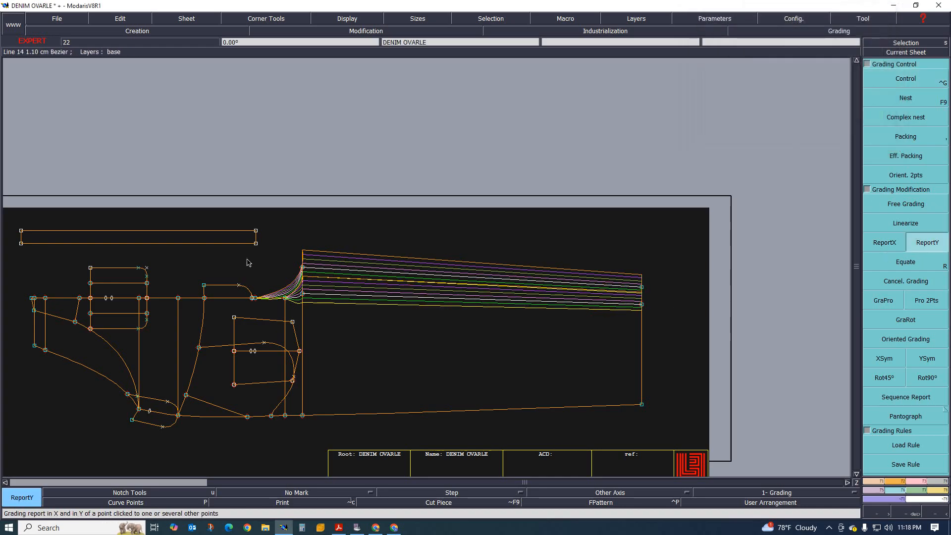
pyautogui.scroll(-4, 710, 279)
pyautogui.scroll(7, 504, 294)
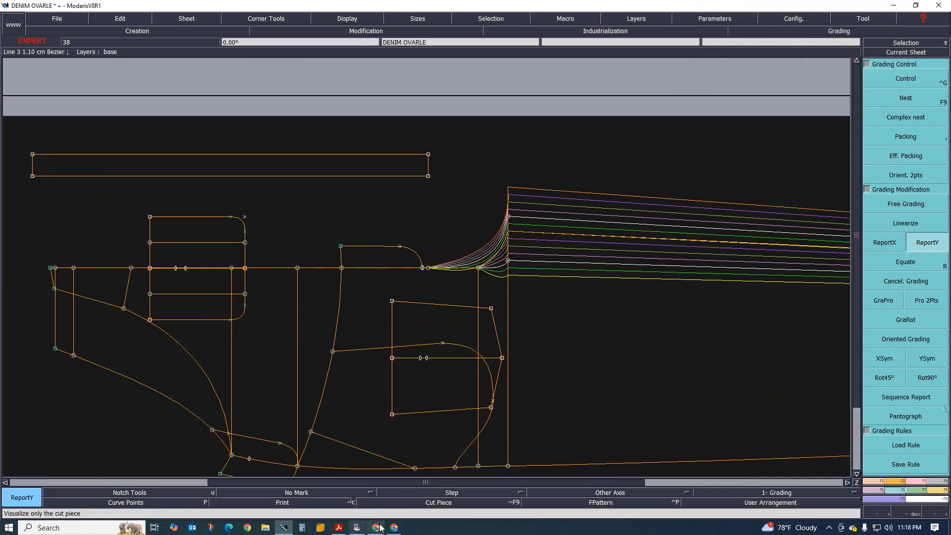
# Step: Check the size specifications table in the tech pack PDF and return to the Modaris pattern
pyautogui.click(339, 527)
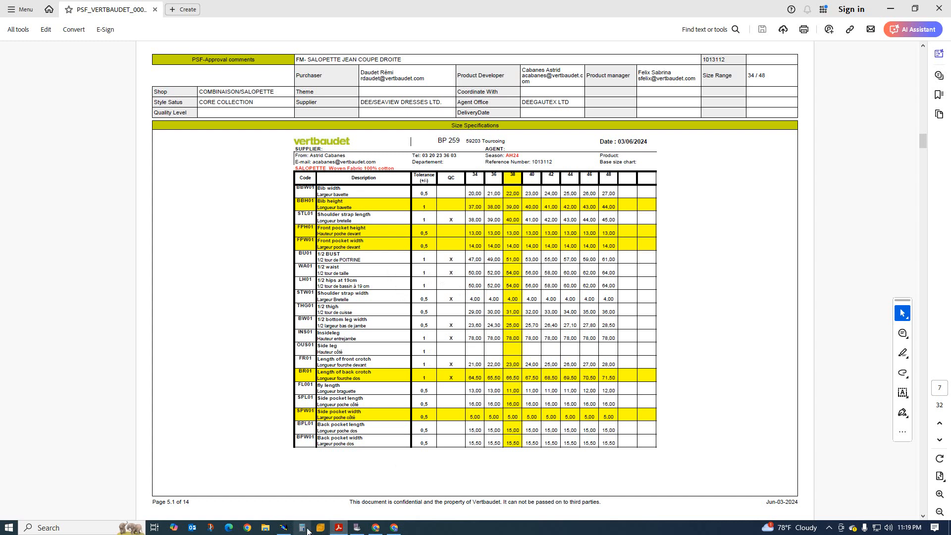
pyautogui.click(283, 528)
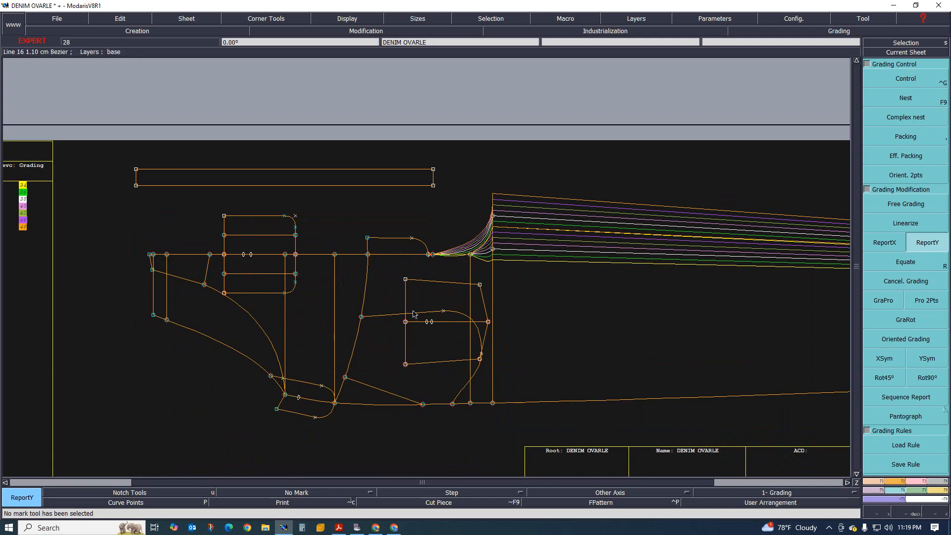
pyautogui.scroll(-1, 362, 349)
pyautogui.scroll(1, 363, 352)
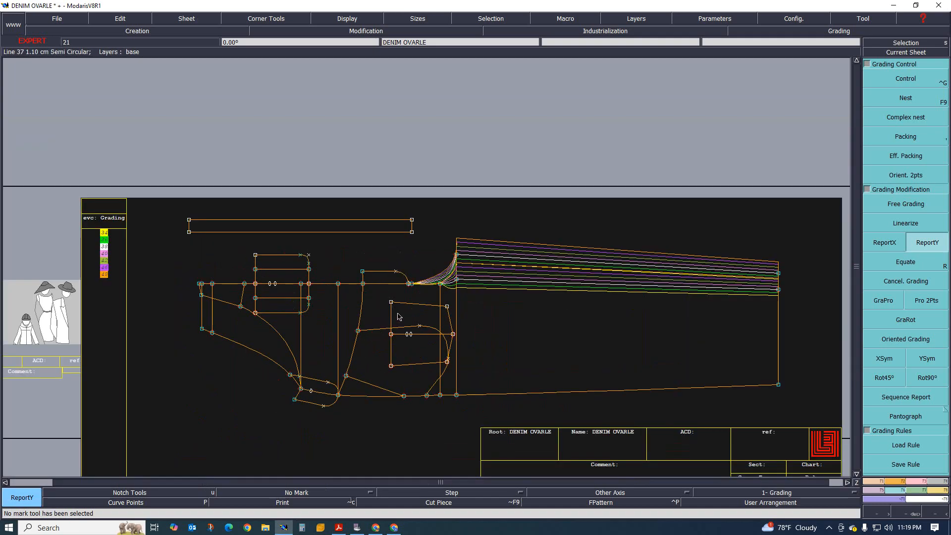
# Step: Grade the starting point of the outer crotch curve on the centre front line, setting ddy to 1 for every size interval from 34 to 48
pyautogui.scroll(1, 429, 298)
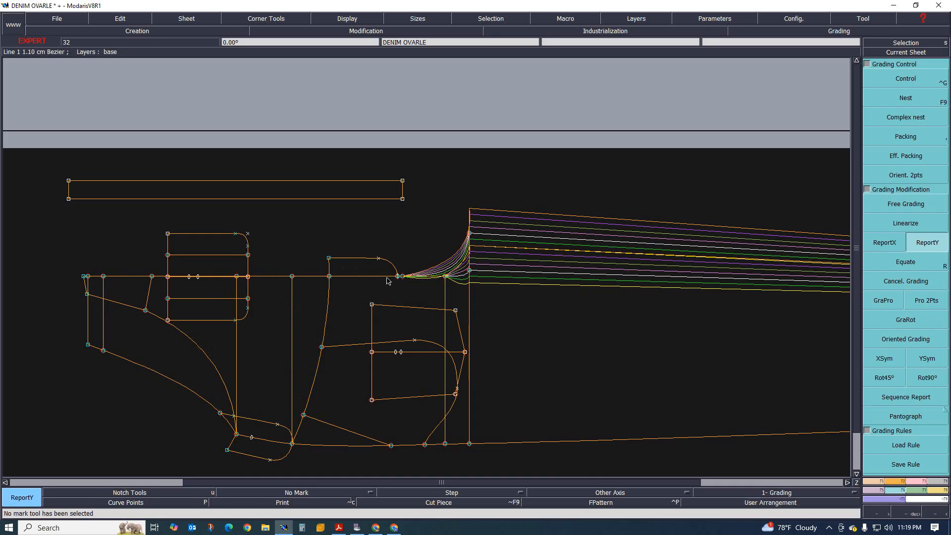
pyautogui.scroll(3, 387, 281)
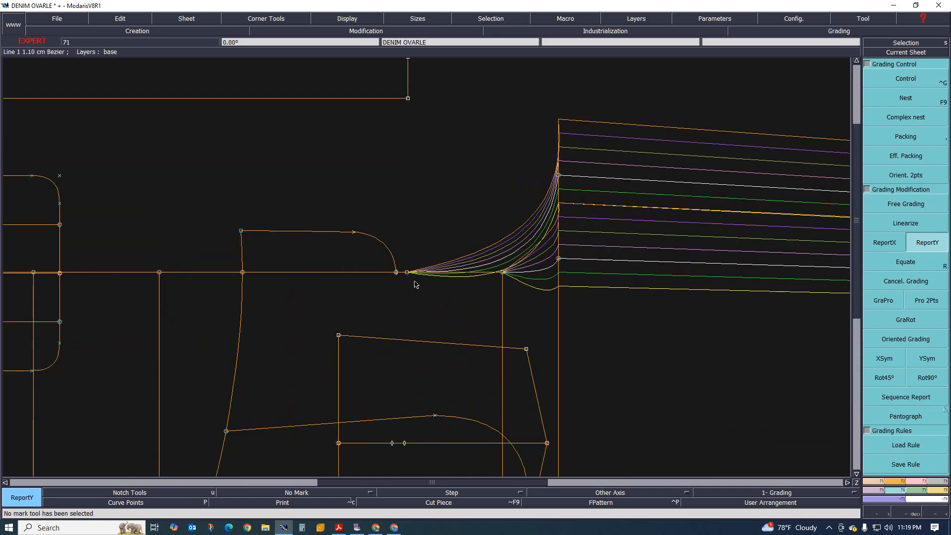
pyautogui.click(912, 79)
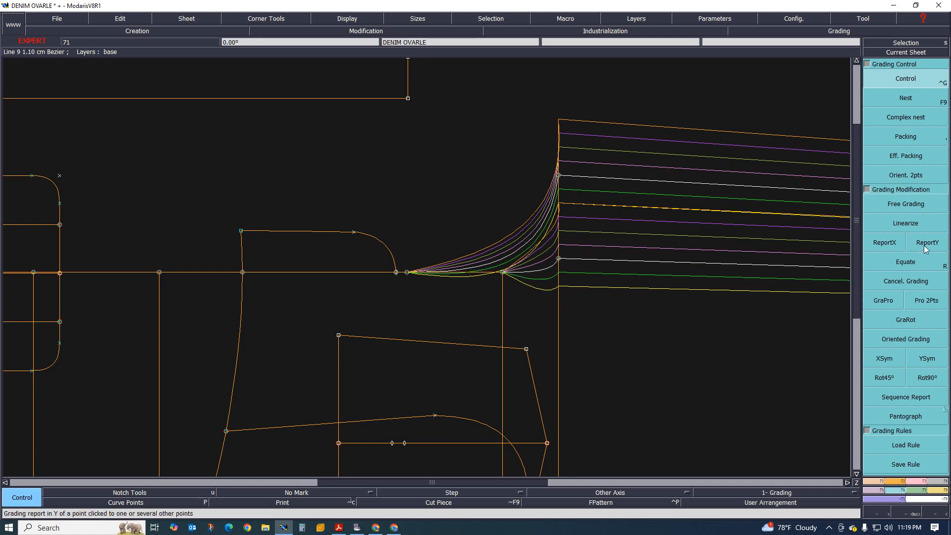
pyautogui.click(406, 272)
pyautogui.moveTo(841, 63); pyautogui.dragTo(845, 102)
pyautogui.write('1')
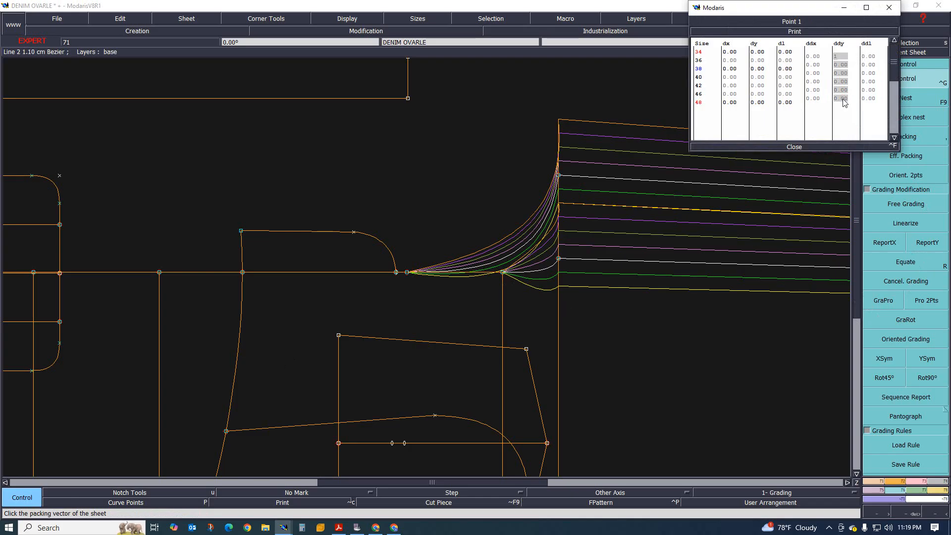
pyautogui.press('Return')
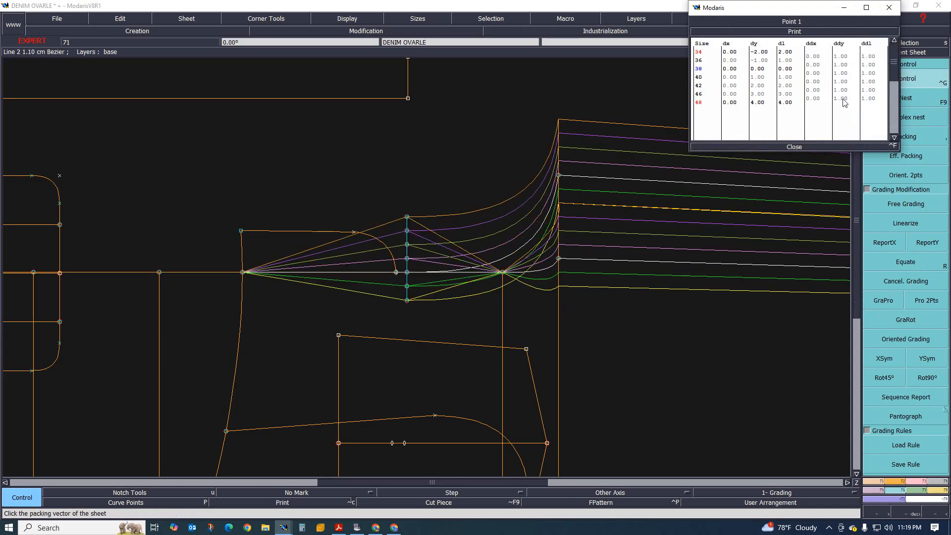
pyautogui.click(794, 147)
# Step: Copy the outer crotch curve's starting point Y grading to the starting point of the inner crotch curve with ReportY
pyautogui.scroll(-2, 493, 255)
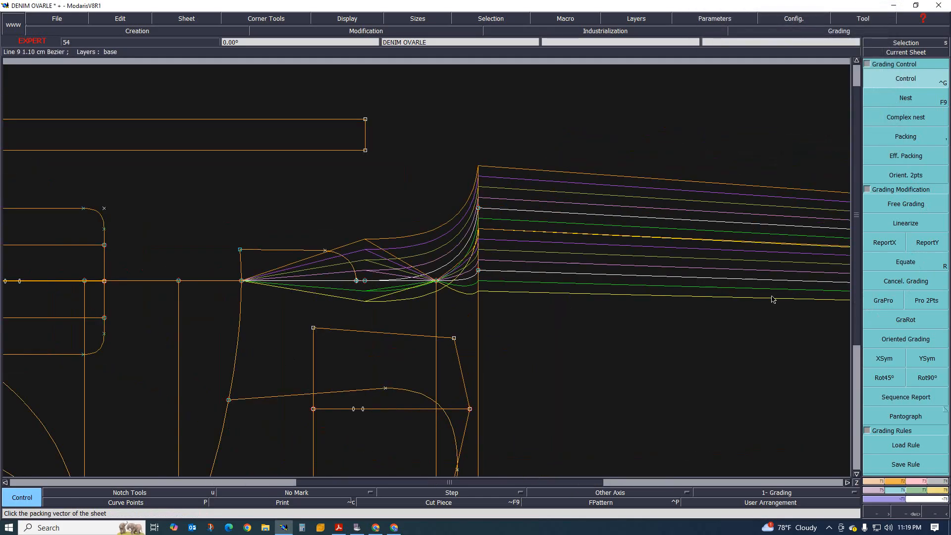
pyautogui.click(887, 243)
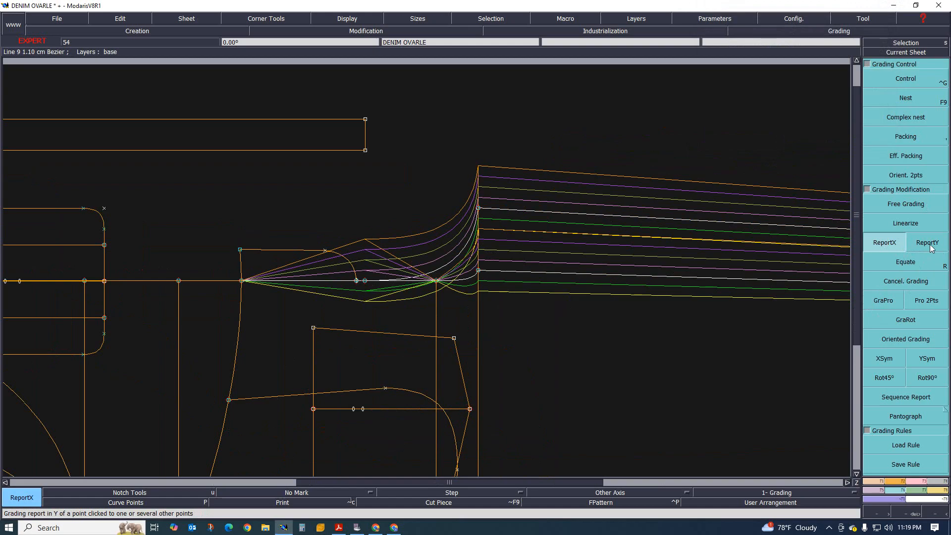
pyautogui.click(929, 244)
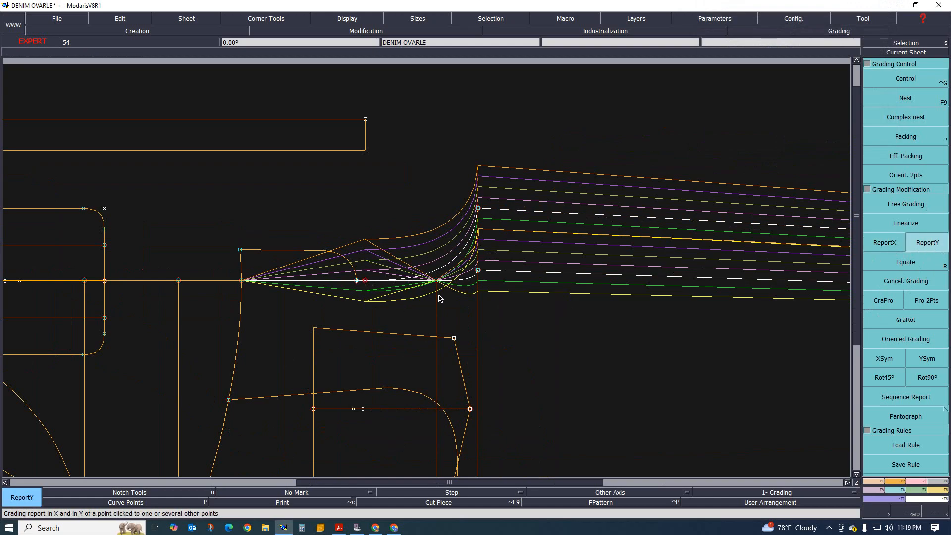
pyautogui.click(436, 281)
pyautogui.scroll(-1, 512, 282)
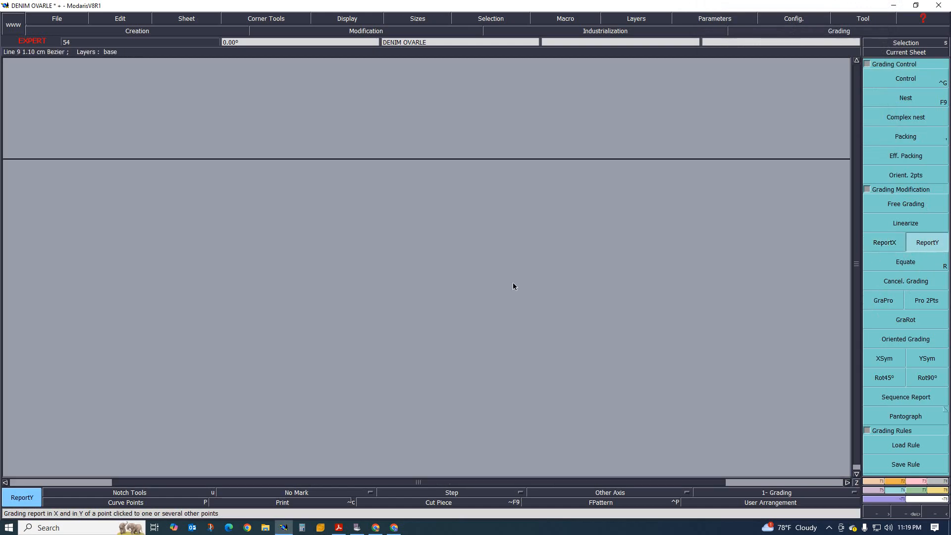
# Step: Copy the same Y grading to the fly's outer upper corner and to the point where its curve begins
pyautogui.scroll(2, 345, 278)
pyautogui.scroll(-1, 461, 283)
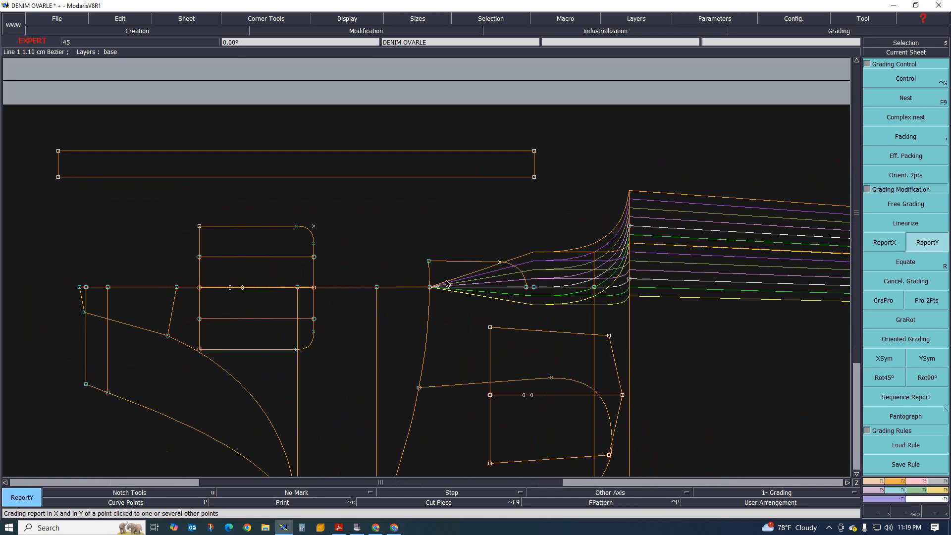
pyautogui.scroll(-1, 367, 280)
pyautogui.scroll(2, 348, 287)
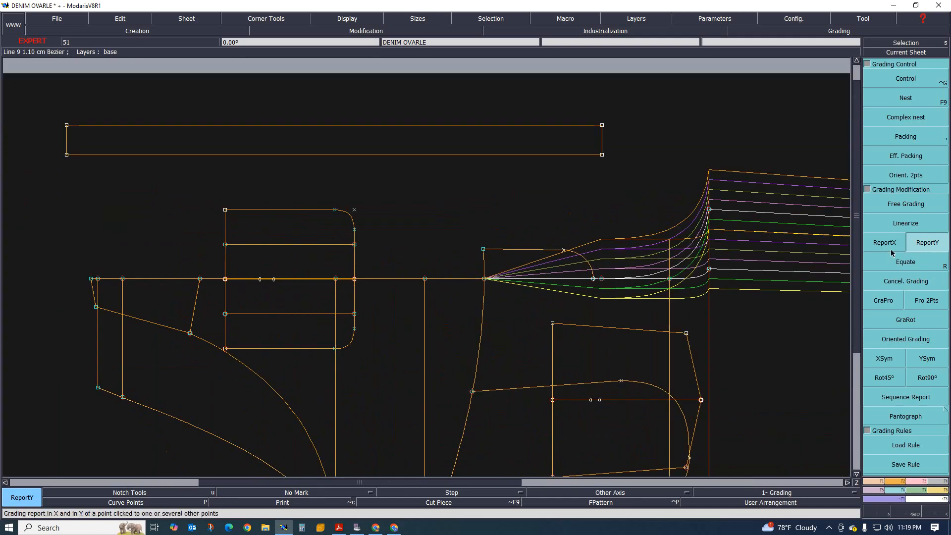
pyautogui.click(601, 279)
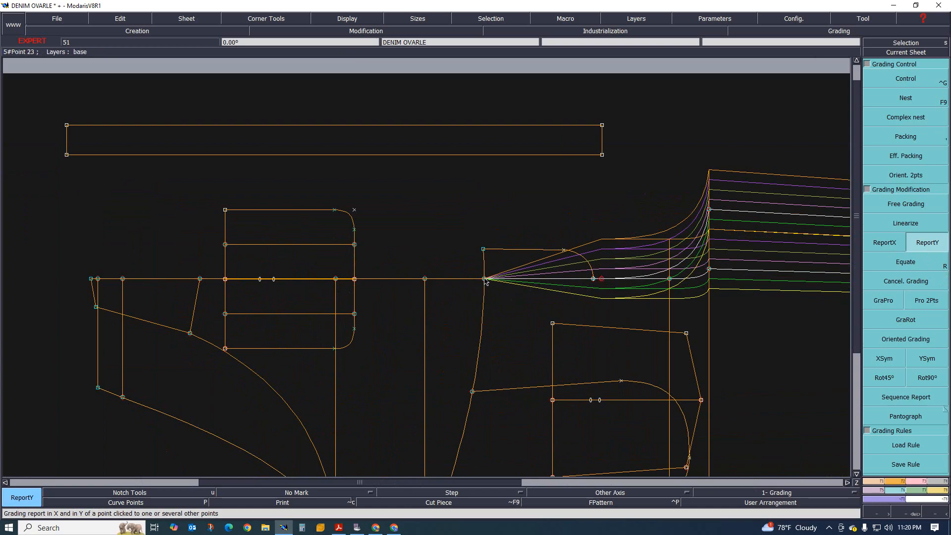
pyautogui.click(483, 248)
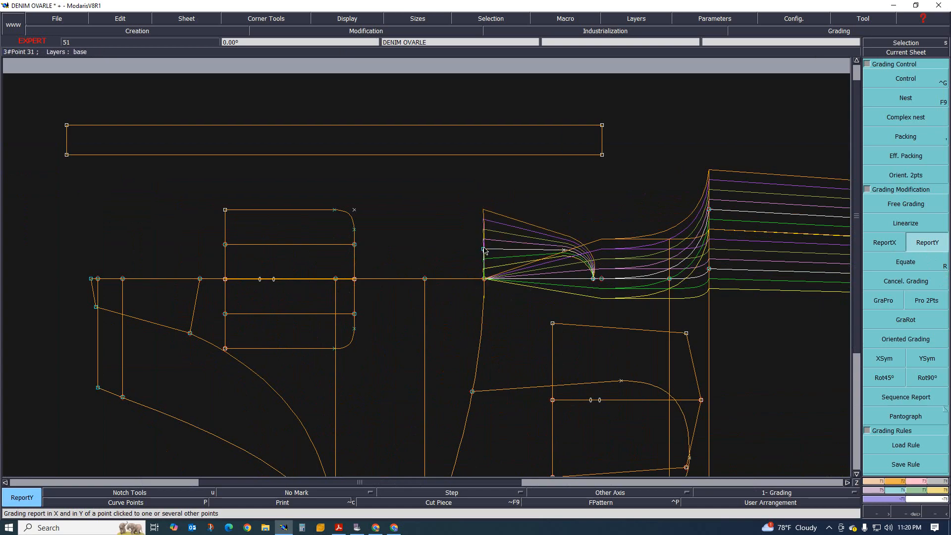
pyautogui.click(563, 250)
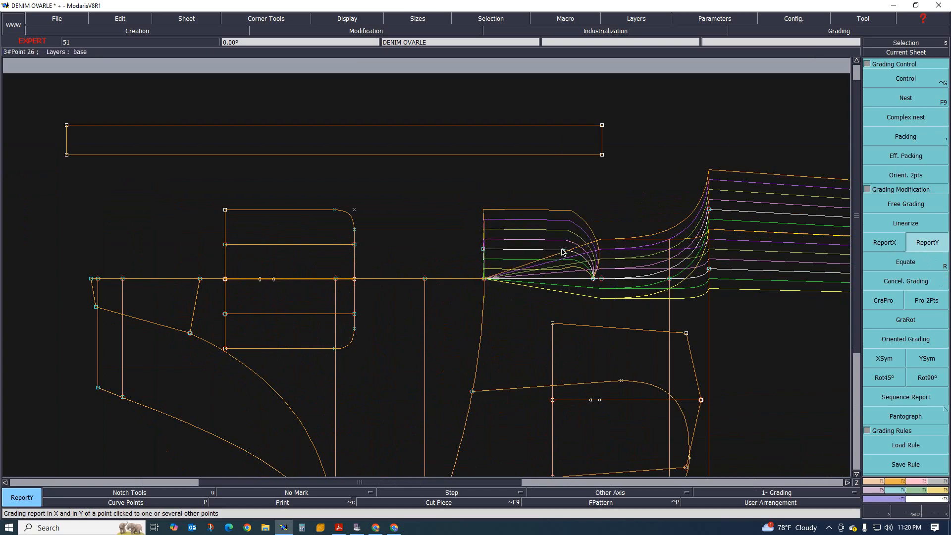
# Step: Attach the fly curve's lower end point to the centre front line where they meet
pyautogui.scroll(3, 592, 276)
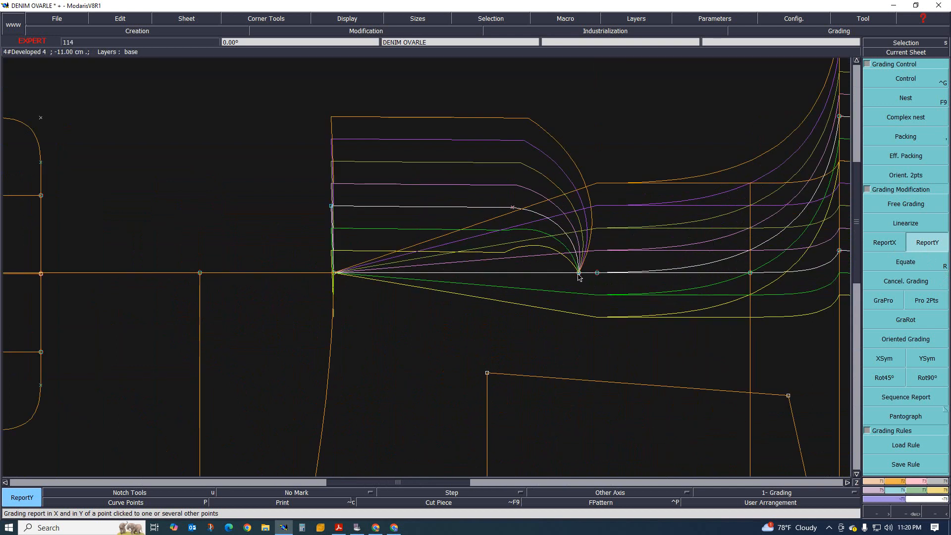
pyautogui.scroll(2, 581, 278)
pyautogui.scroll(4, 581, 277)
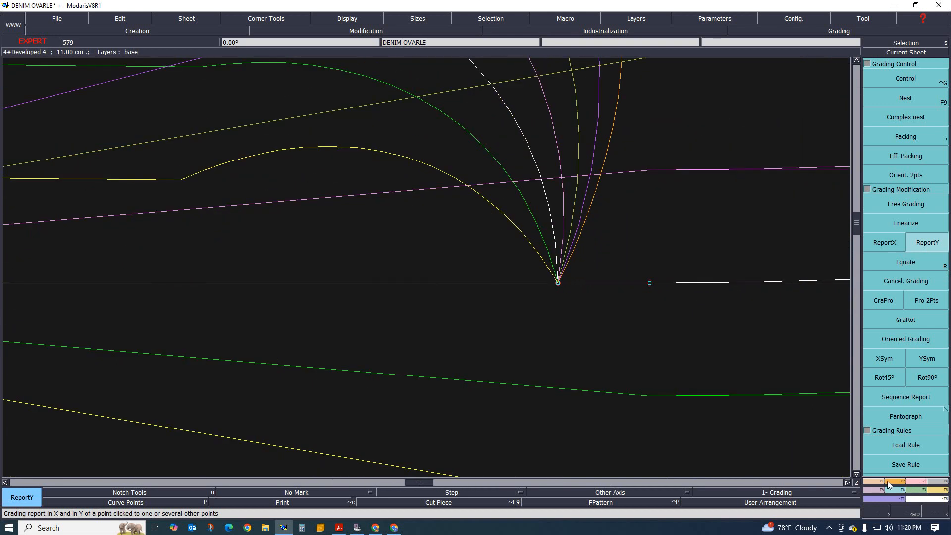
pyautogui.click(908, 265)
pyautogui.click(920, 481)
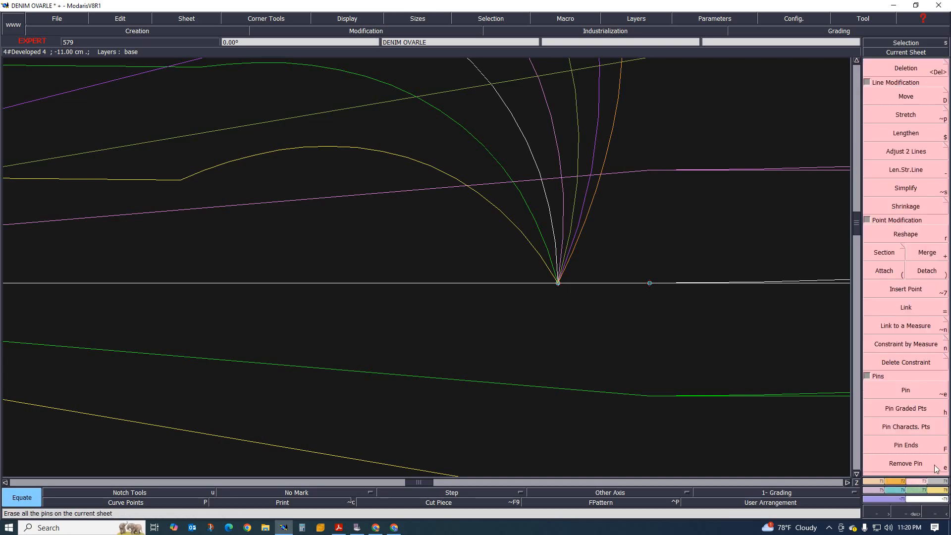
pyautogui.click(912, 289)
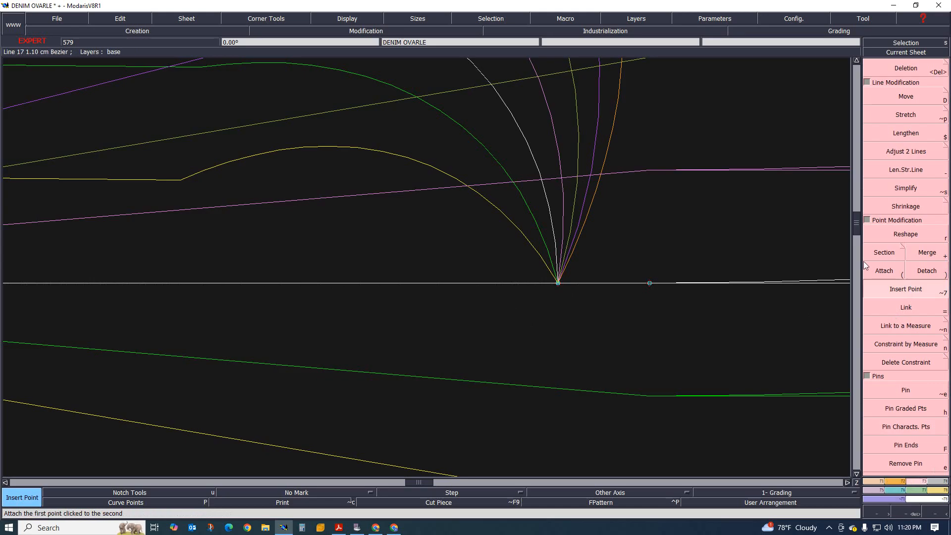
pyautogui.click(884, 271)
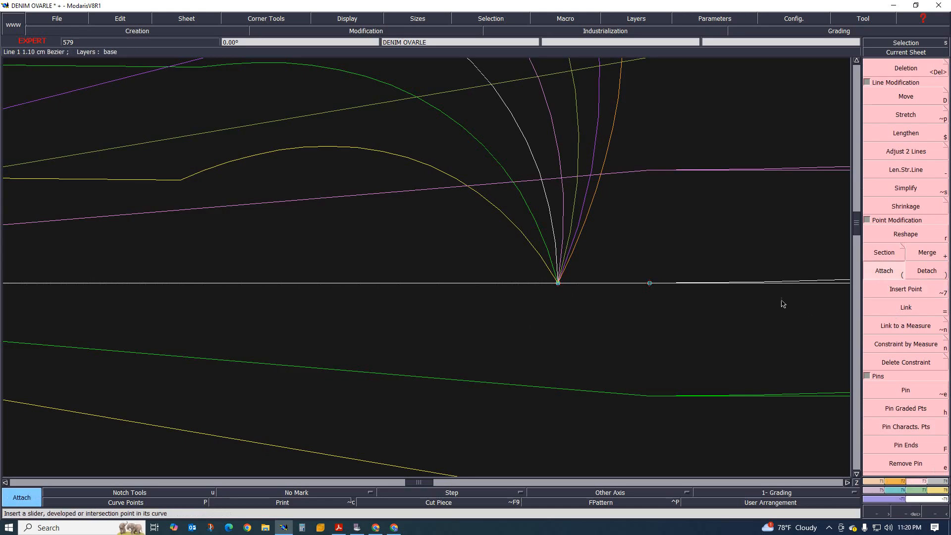
pyautogui.click(559, 284)
pyautogui.click(560, 285)
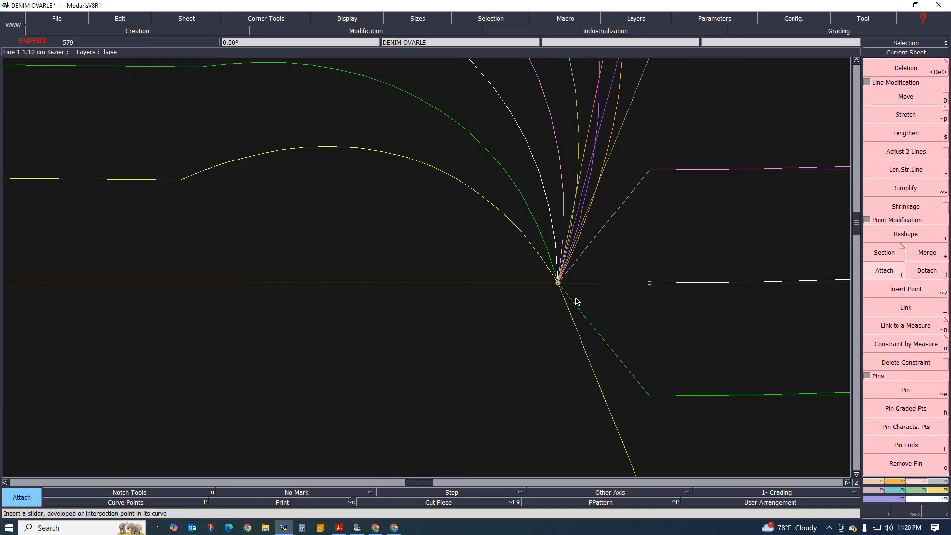
pyautogui.scroll(-3, 561, 300)
pyautogui.scroll(2, 594, 350)
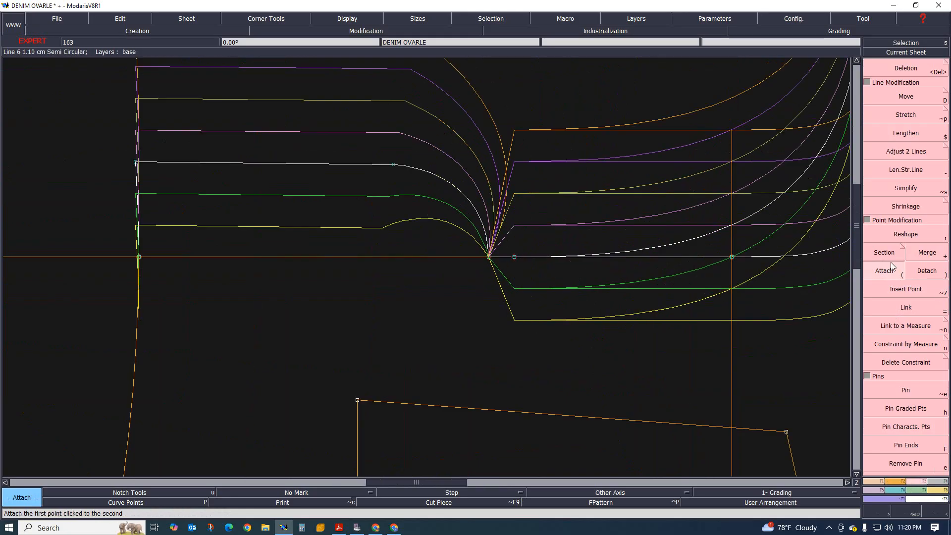
# Step: Copy the outer crotch curve's starting point Y grading to the fly's attached lower end point with ReportY
pyautogui.click(899, 494)
pyautogui.click(927, 242)
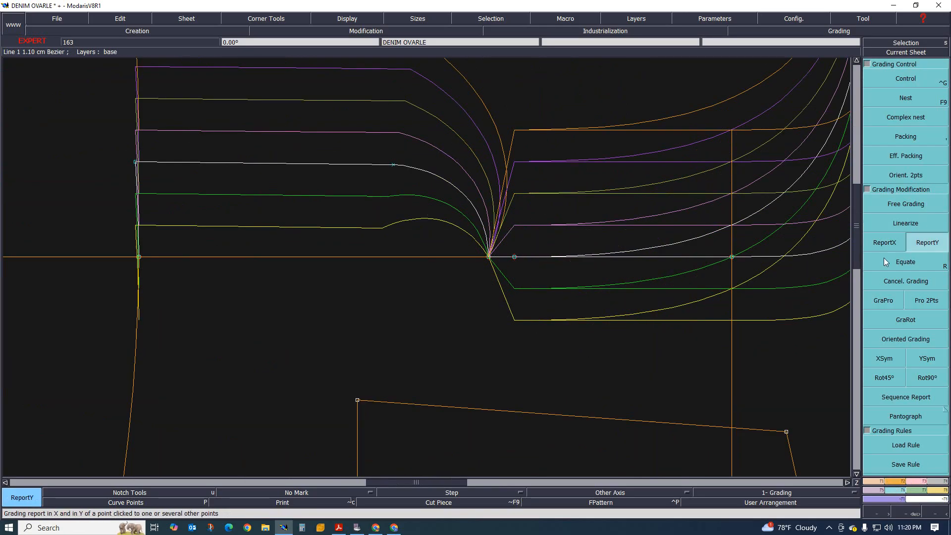
pyautogui.click(489, 257)
pyautogui.scroll(1, 301, 269)
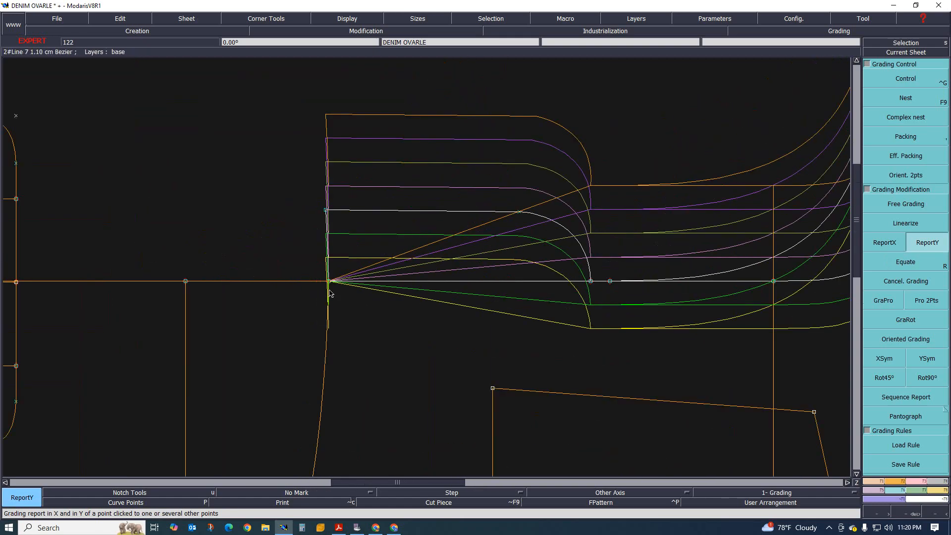
# Step: Copy the Y grading from the fly curve's lower end point to the centre front point on the curved waist seam with ReportY
pyautogui.scroll(-1, 543, 297)
pyautogui.scroll(1, 498, 297)
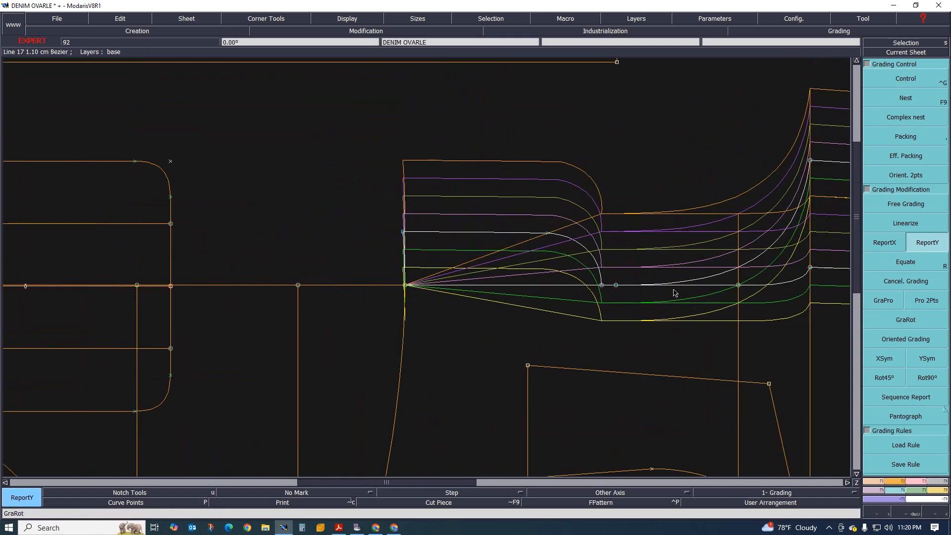
pyautogui.click(602, 286)
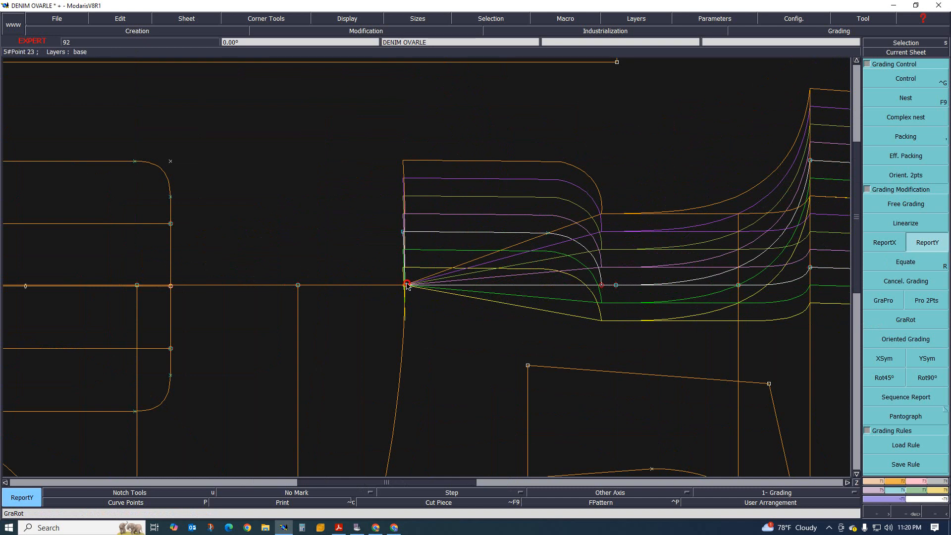
pyautogui.scroll(1, 409, 286)
pyautogui.moveTo(372, 175); pyautogui.dragTo(439, 311)
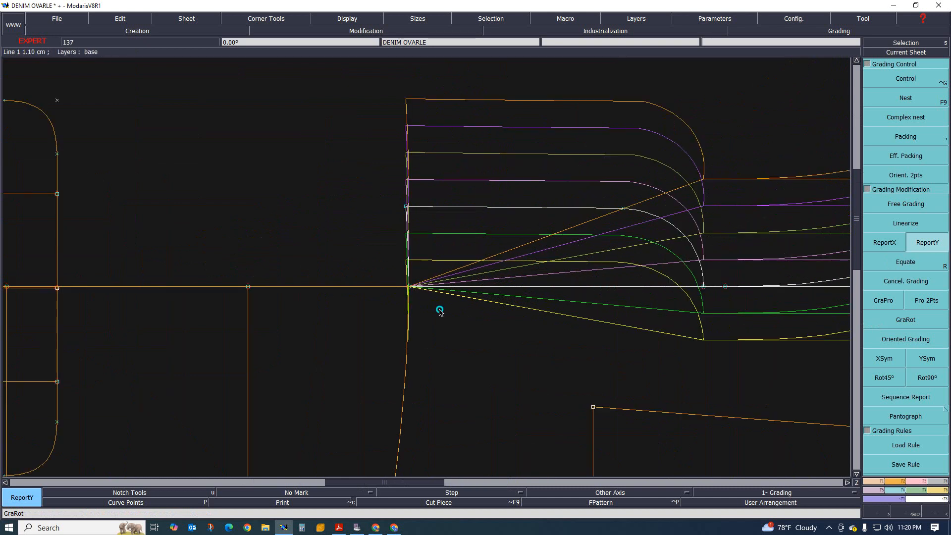
pyautogui.moveTo(327, 165); pyautogui.dragTo(435, 342)
pyautogui.moveTo(369, 164); pyautogui.dragTo(452, 332)
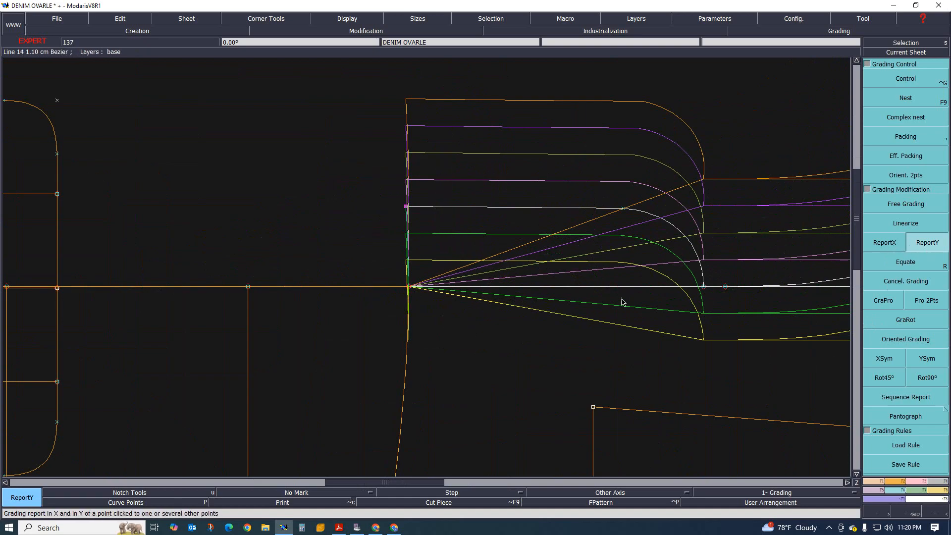
pyautogui.click(704, 287)
pyautogui.click(409, 287)
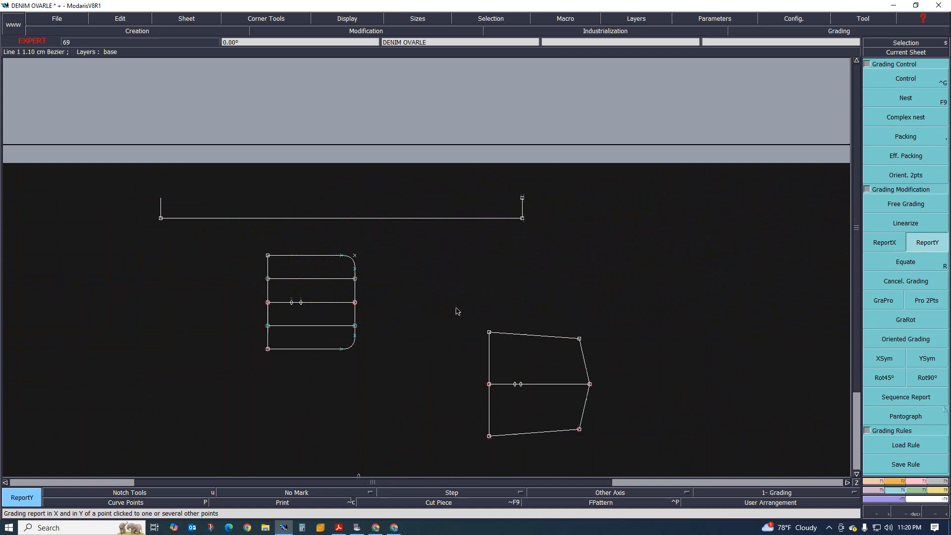
# Step: Copy the same Y grading to the two construction line points above the waist seam and to the centre point of the slanted yoke seam
pyautogui.scroll(2, 457, 311)
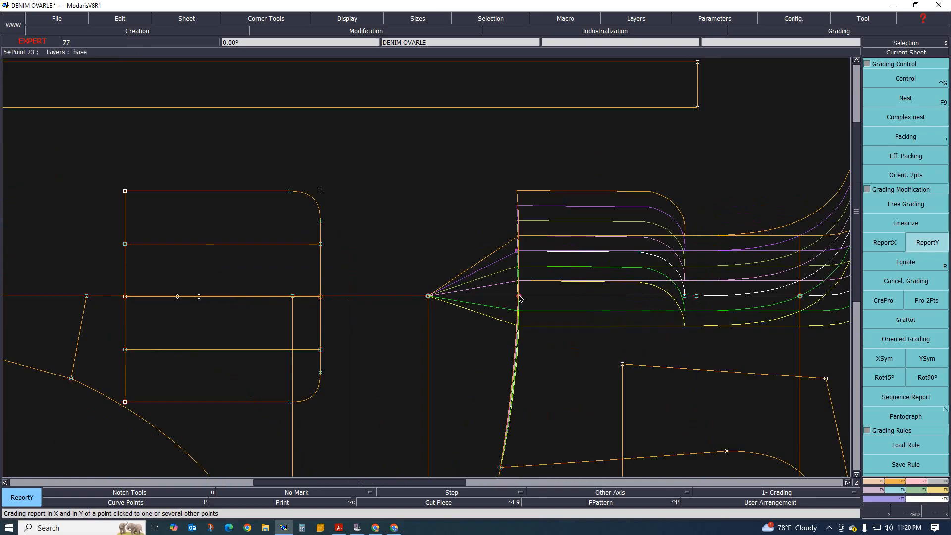
pyautogui.click(428, 296)
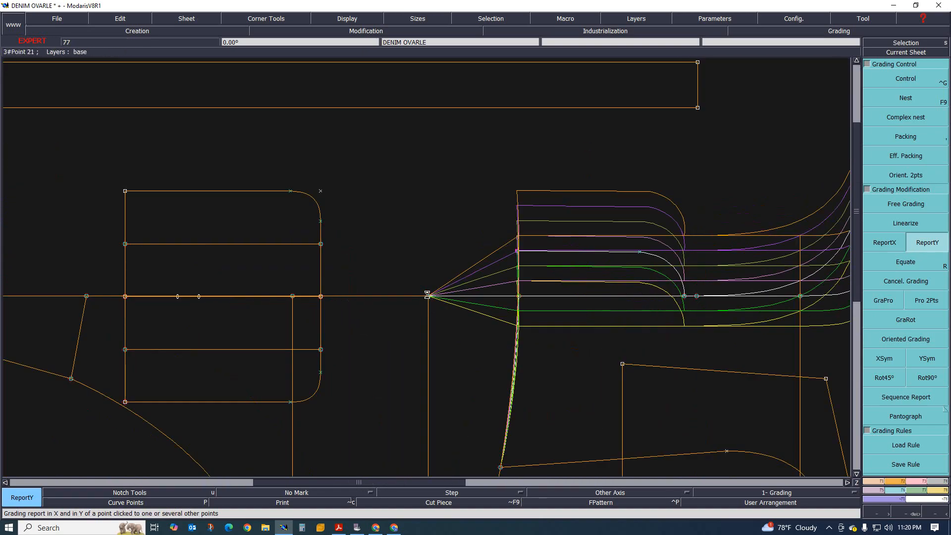
pyautogui.click(294, 302)
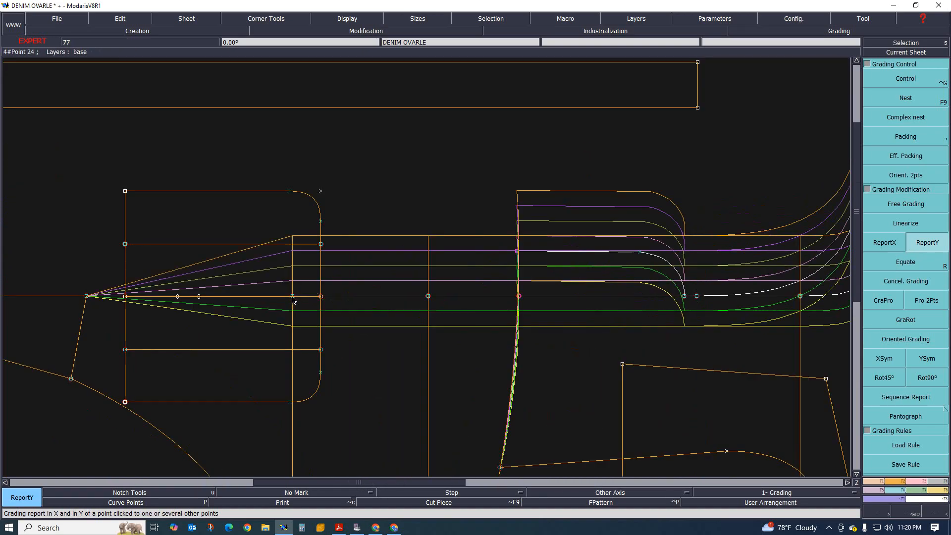
pyautogui.click(87, 297)
# Step: Copy the slanted yoke seam's centre point Y grading to the bib's upper edge centre point and the outermost end of the centre line
pyautogui.scroll(-3, 319, 317)
pyautogui.scroll(2, 142, 302)
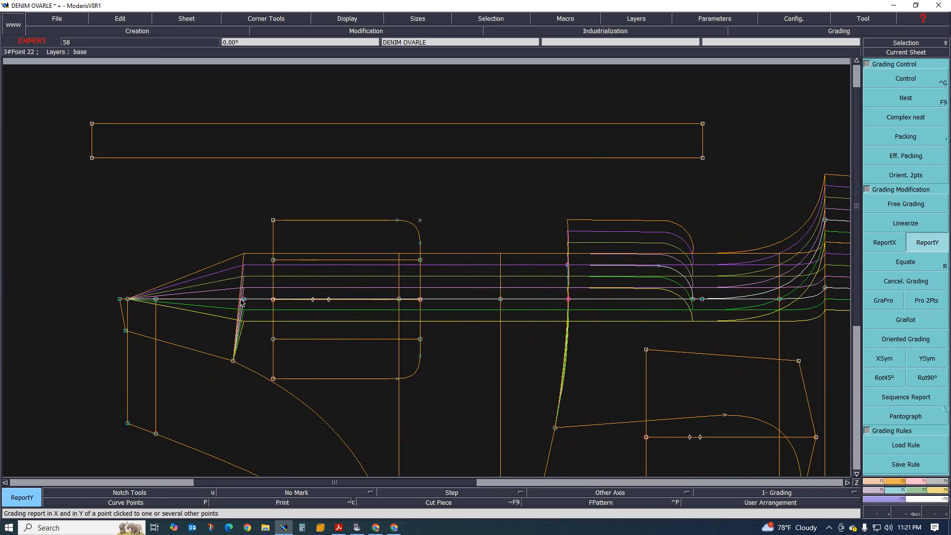
pyautogui.scroll(-2, 243, 299)
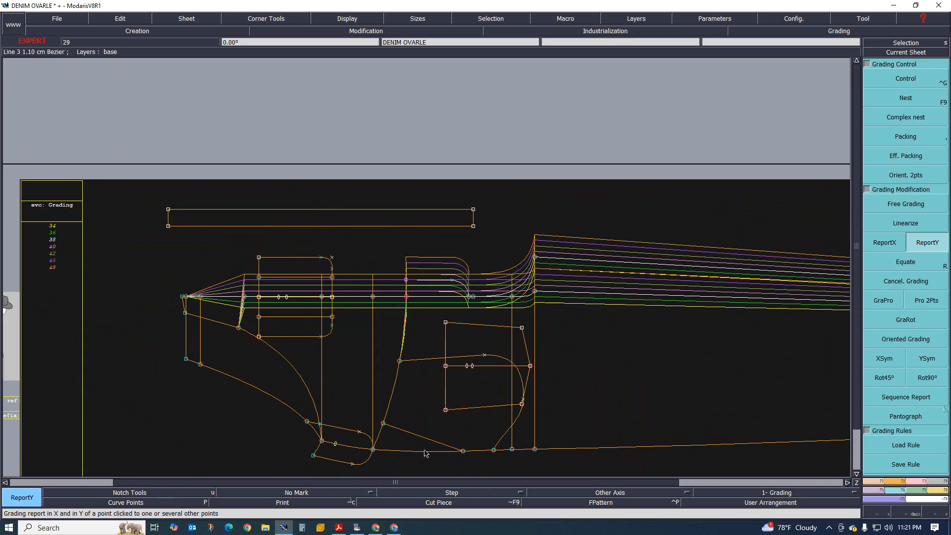
pyautogui.scroll(2, 245, 297)
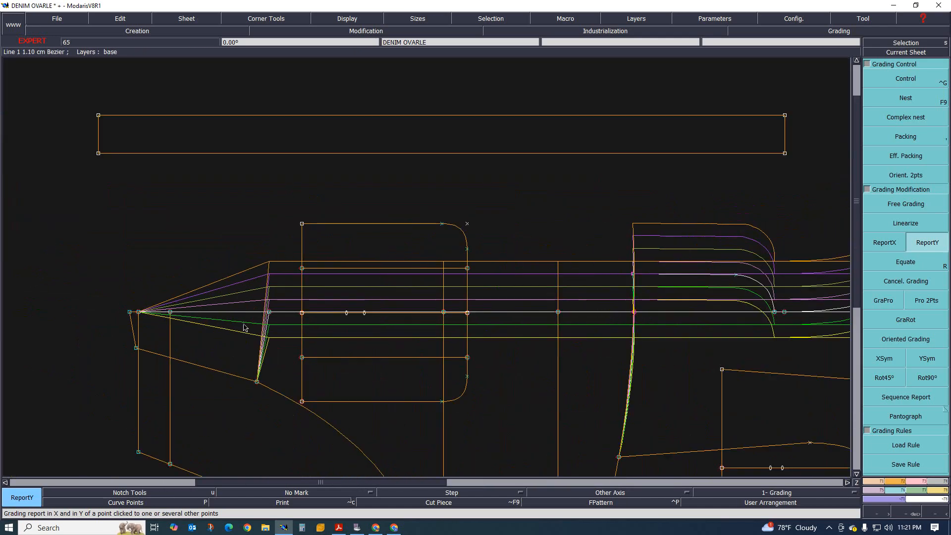
pyautogui.click(269, 312)
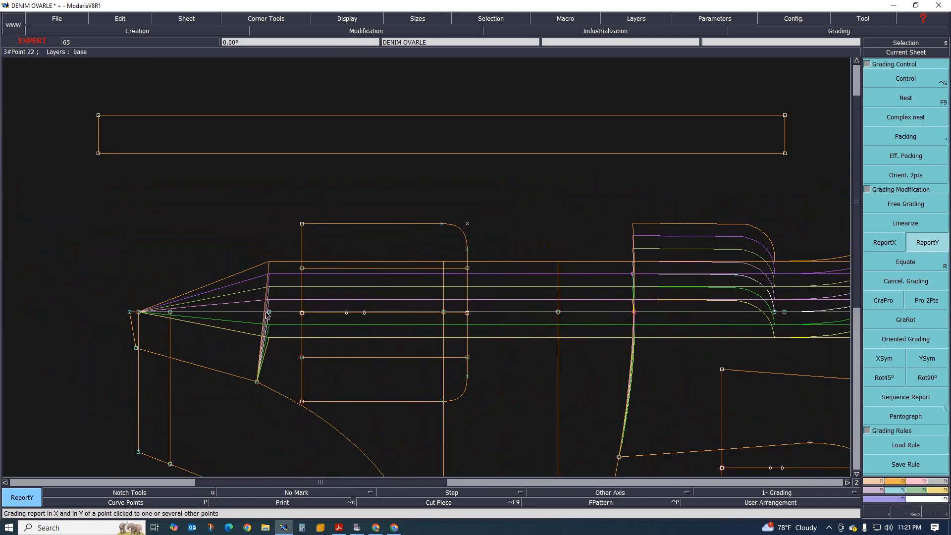
pyautogui.click(139, 312)
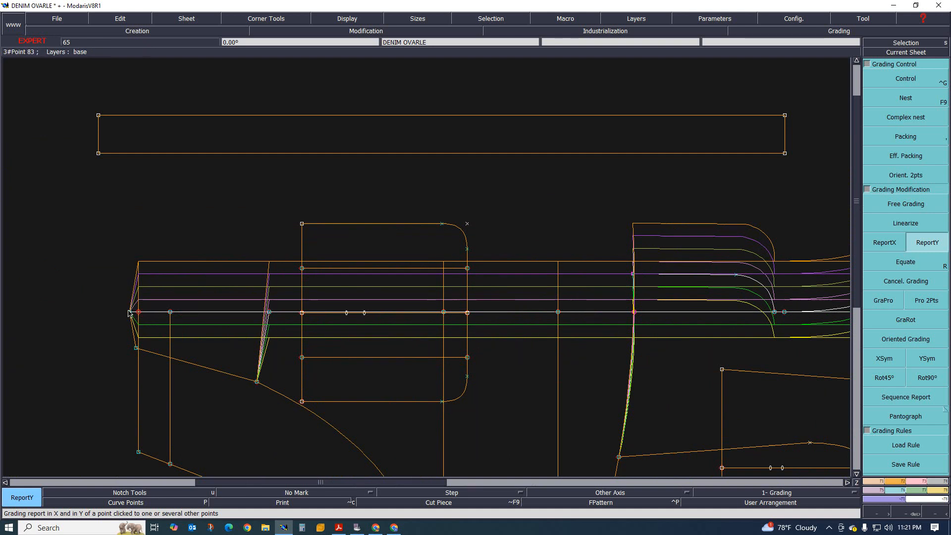
pyautogui.click(129, 313)
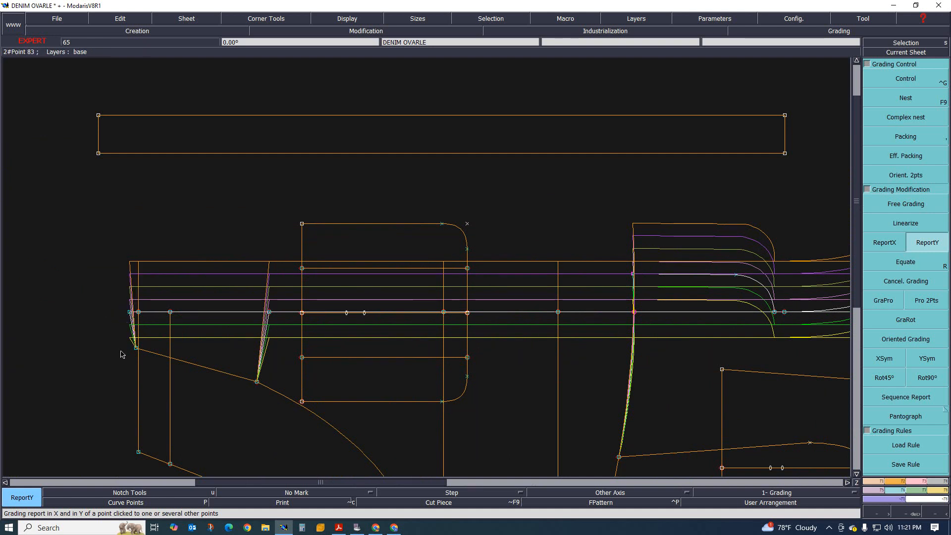
# Step: Switch to the tech pack PDF, examine the front and back sketches on the Making Specifications page, and return to the pattern in Modaris
pyautogui.scroll(3, 133, 368)
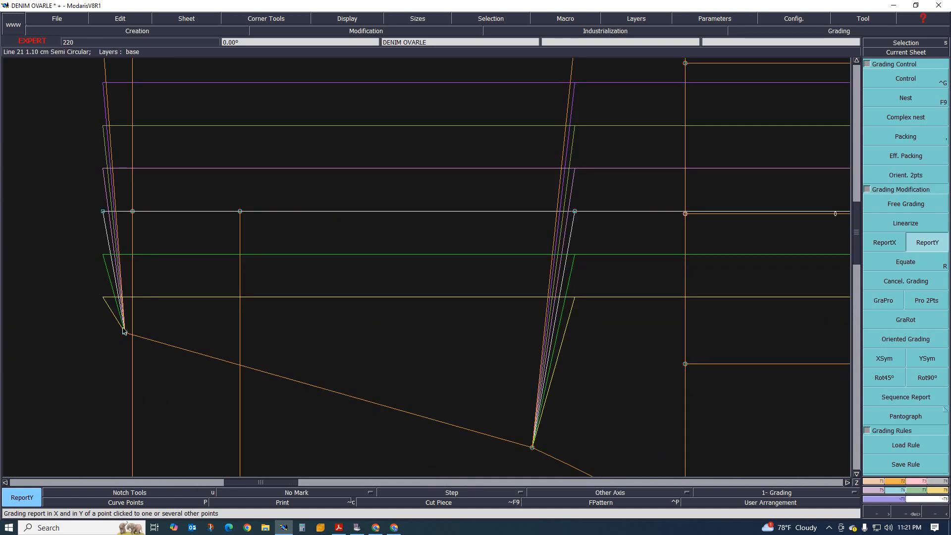
pyautogui.scroll(-2, 109, 327)
pyautogui.scroll(-2, 106, 341)
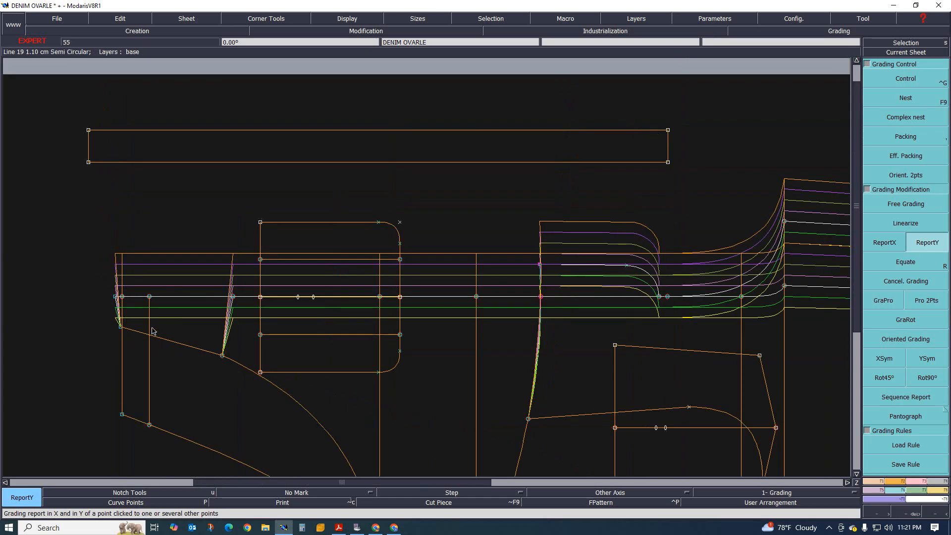
pyautogui.scroll(3, 185, 331)
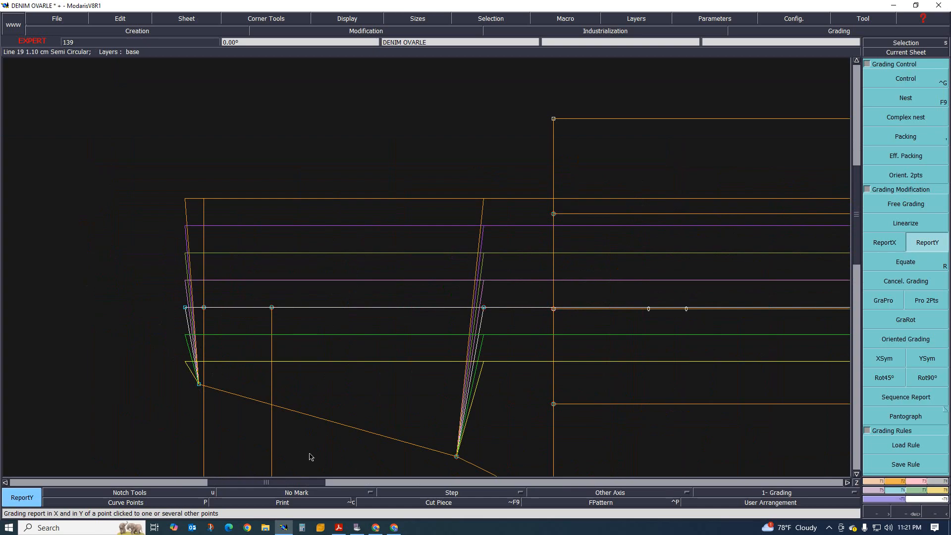
pyautogui.click(339, 527)
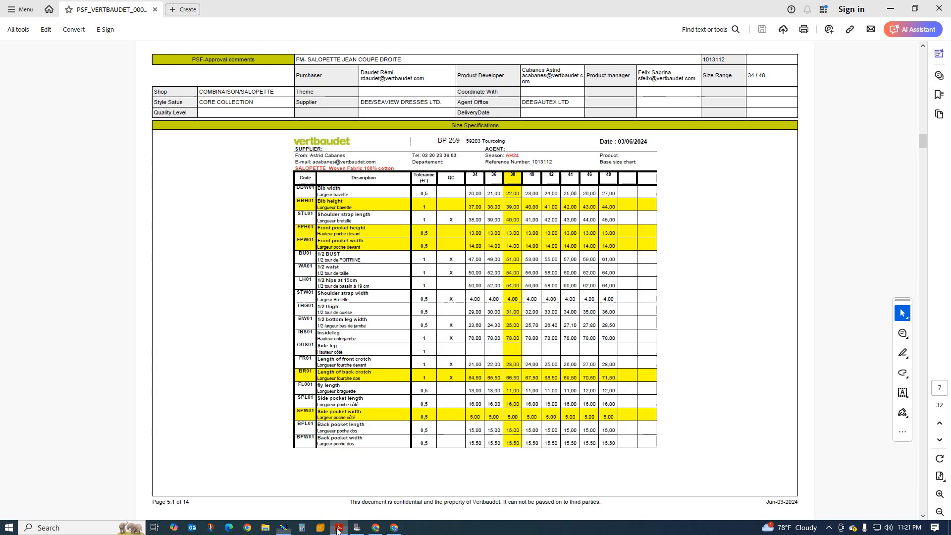
pyautogui.scroll(3, 372, 384)
pyautogui.scroll(-2, 406, 350)
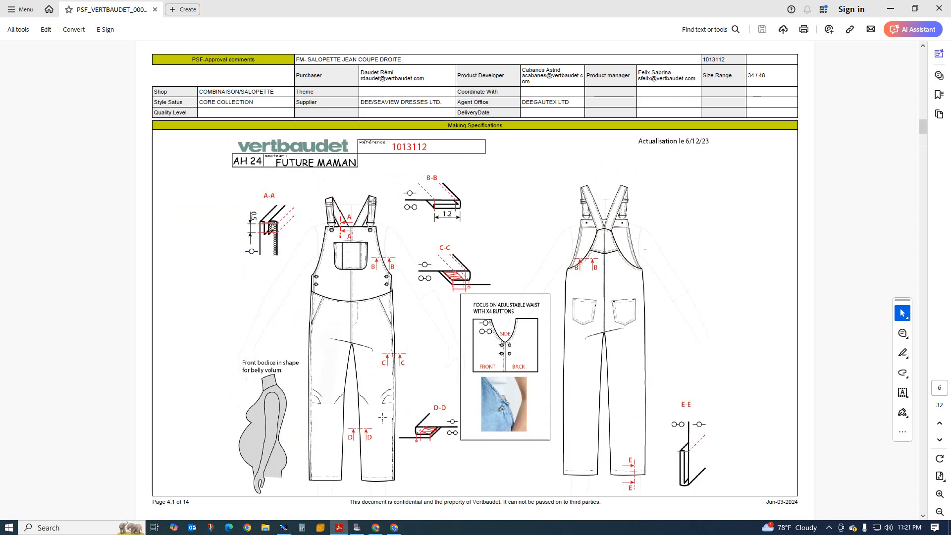
pyautogui.click(283, 528)
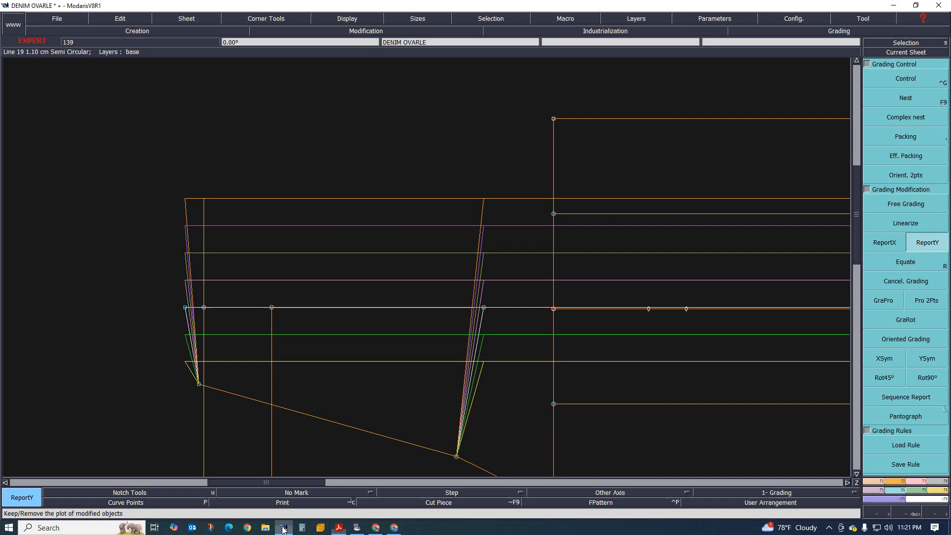
# Step: Copy the centre line Y grading to both outer corners of the yoke, at its upper edge and at the start of the armhole curve
pyautogui.scroll(3, 183, 342)
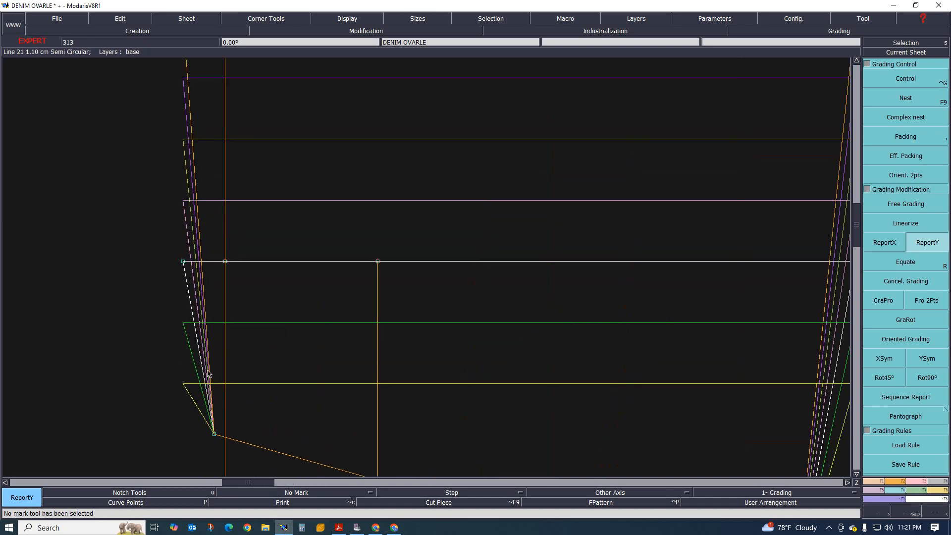
pyautogui.click(183, 261)
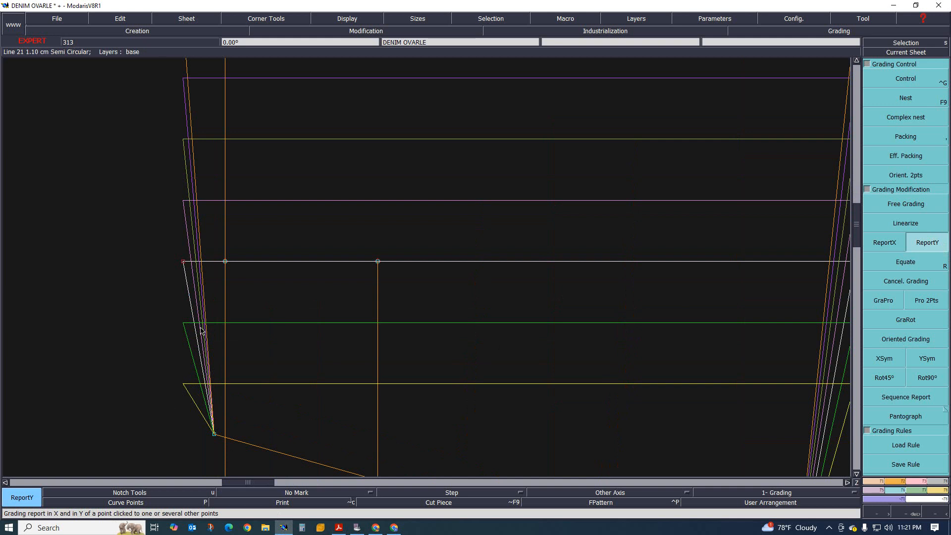
pyautogui.click(215, 435)
pyautogui.scroll(-5, 204, 379)
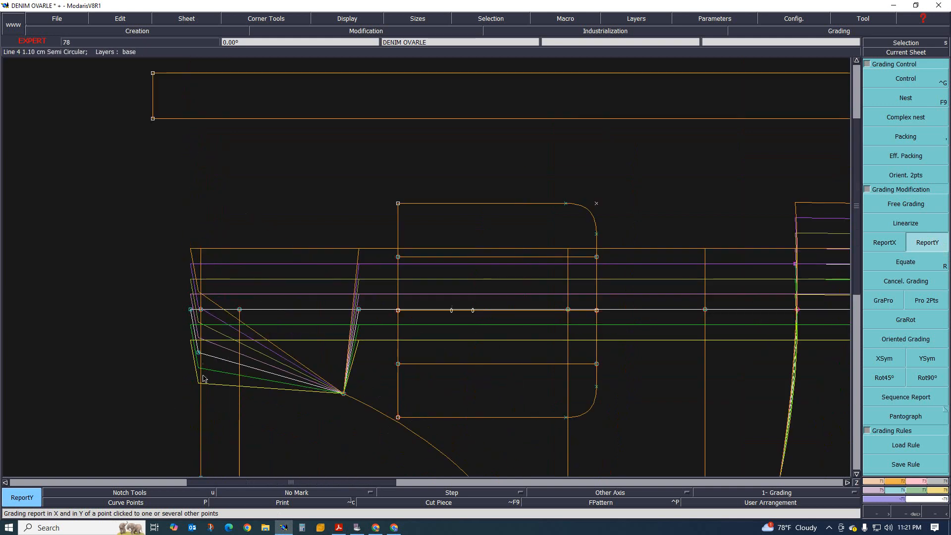
pyautogui.scroll(-2, 238, 379)
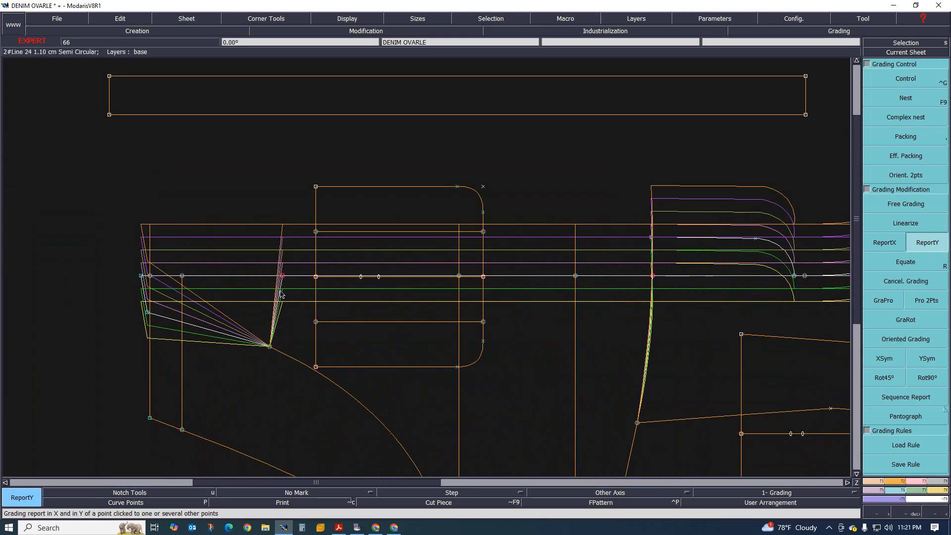
pyautogui.click(270, 346)
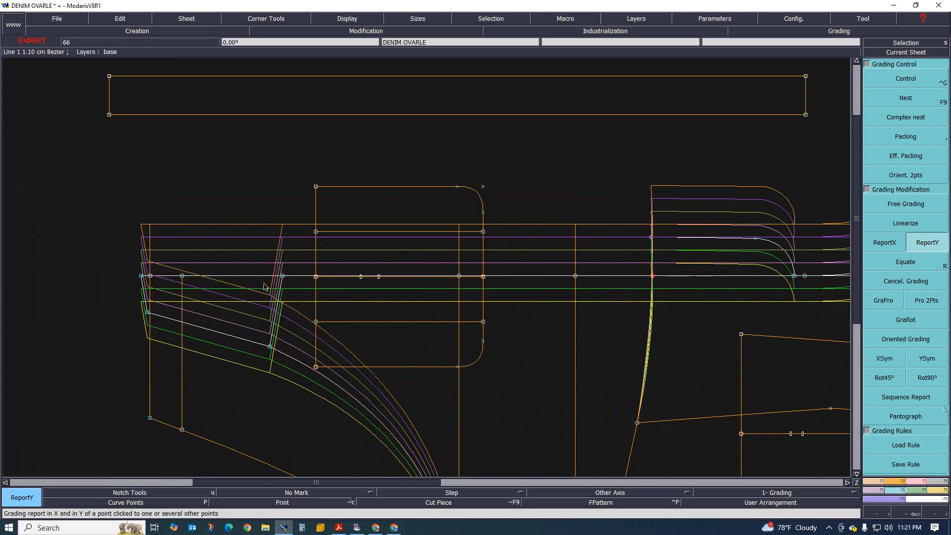
# Step: Examine the graded nest of the dungaree and compare it with the garment sketches and size specifications in the tech pack PDF
pyautogui.scroll(2, 271, 346)
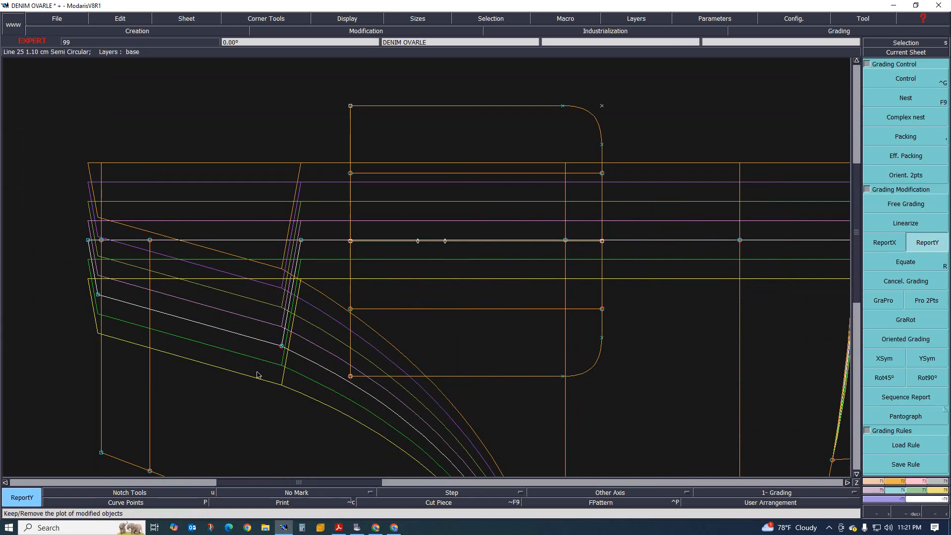
pyautogui.scroll(-1, 228, 385)
pyautogui.scroll(-3, 322, 403)
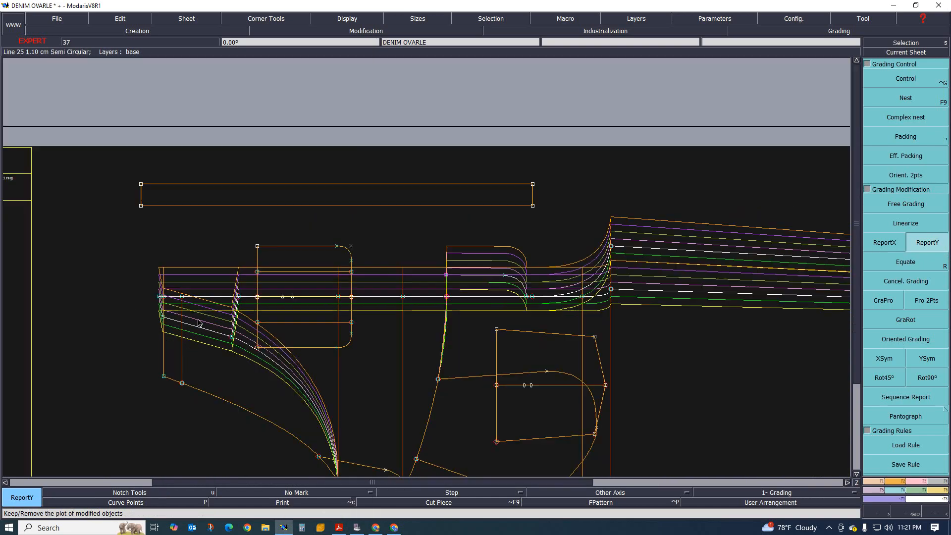
pyautogui.scroll(1, 228, 267)
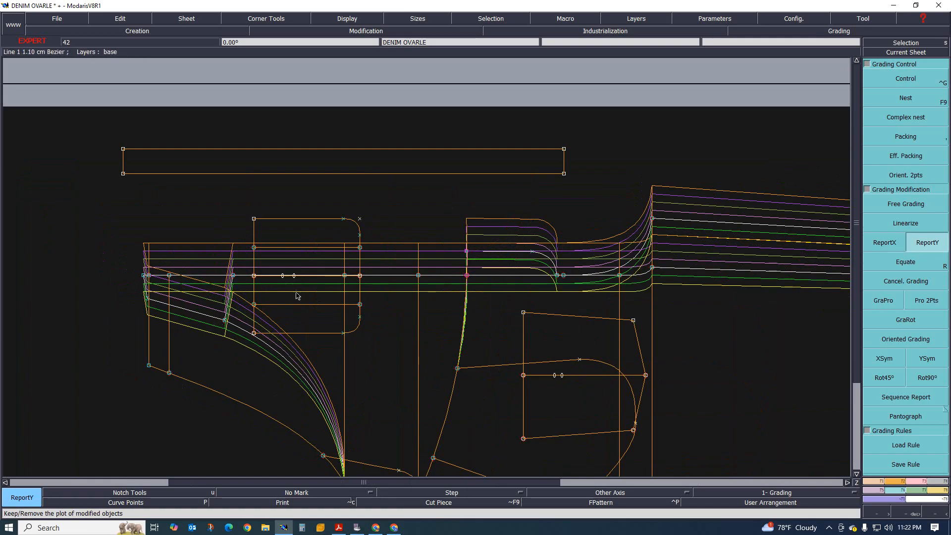
pyautogui.scroll(-3, 317, 279)
pyautogui.scroll(2, 317, 278)
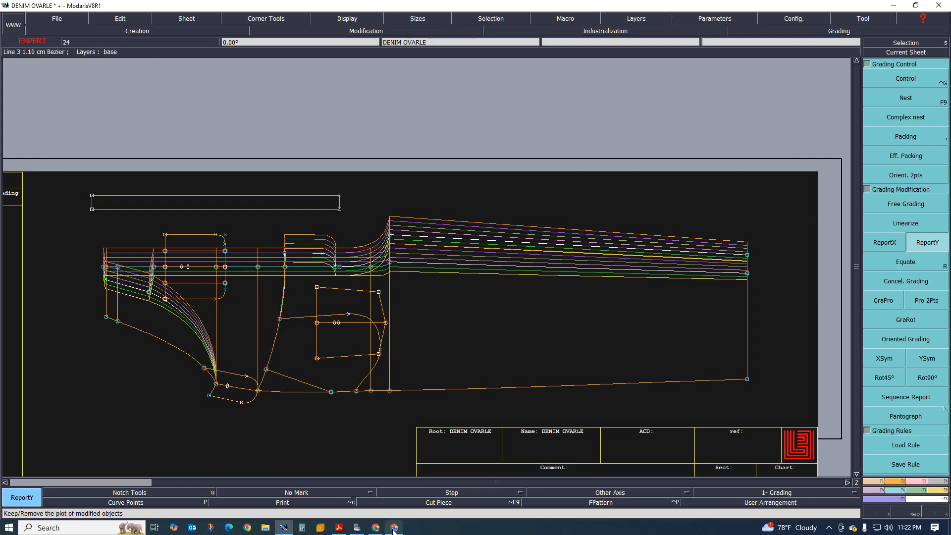
pyautogui.click(339, 527)
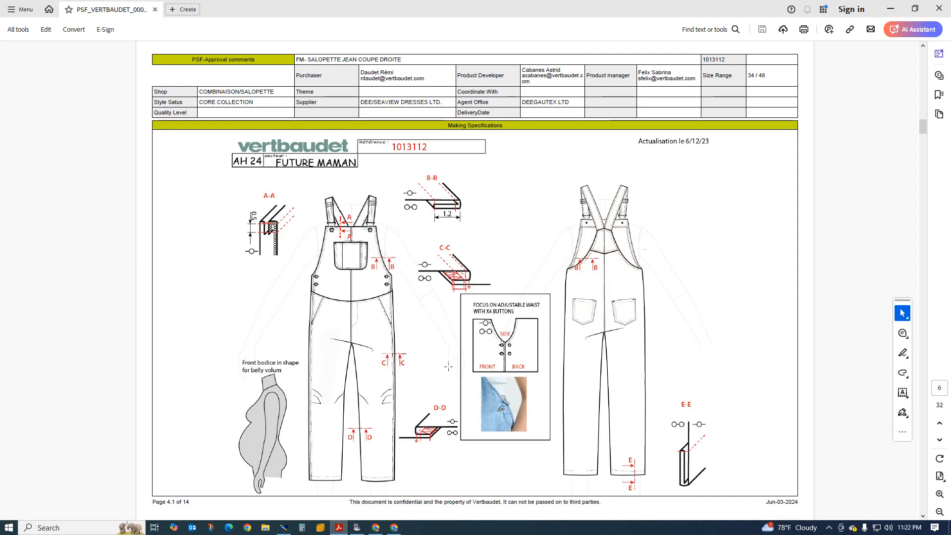
pyautogui.scroll(-2, 419, 328)
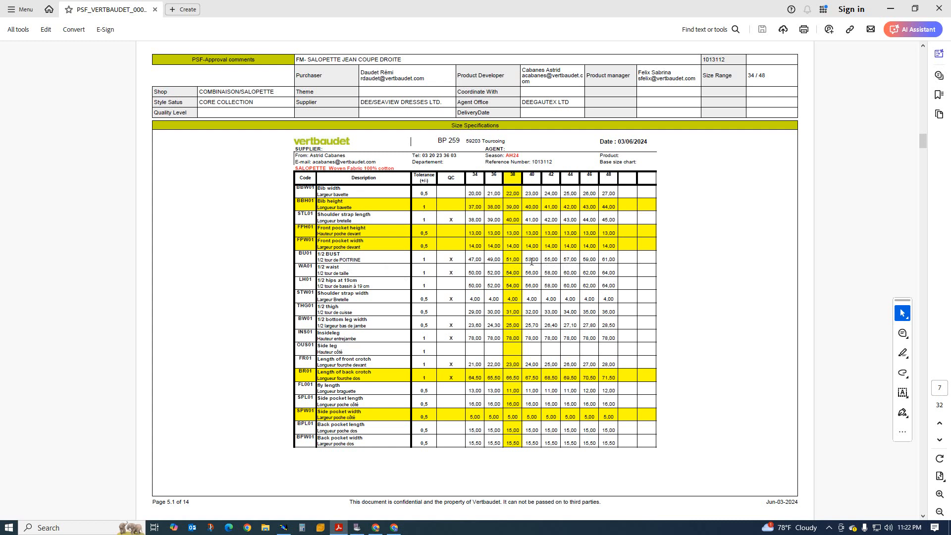
pyautogui.click(283, 528)
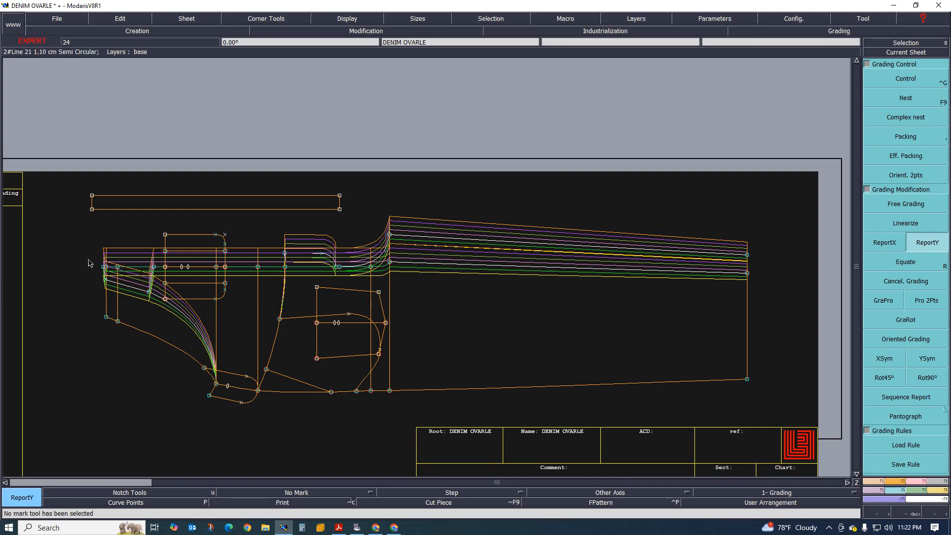
pyautogui.scroll(-1, 369, 360)
pyautogui.scroll(2, 297, 360)
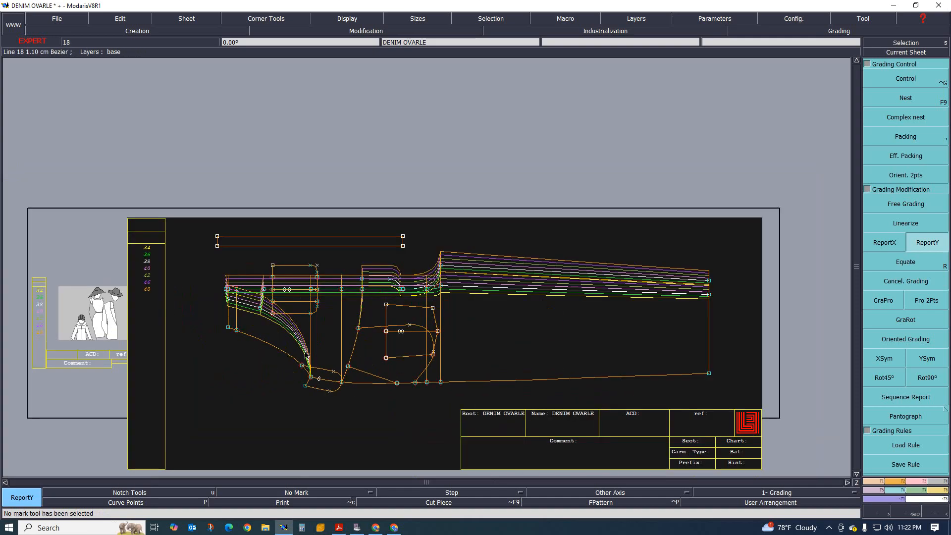
pyautogui.scroll(1, 304, 367)
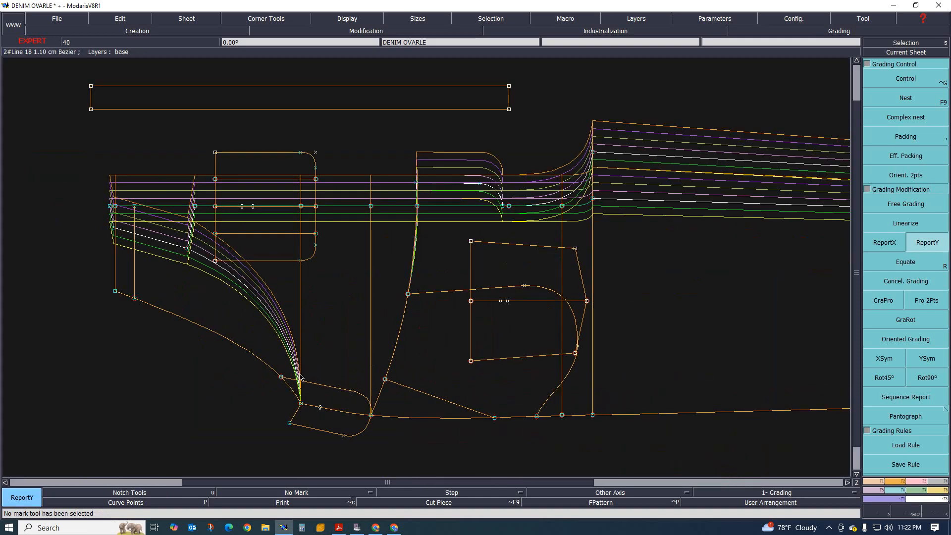
pyautogui.scroll(-1, 333, 394)
pyautogui.scroll(1, 431, 377)
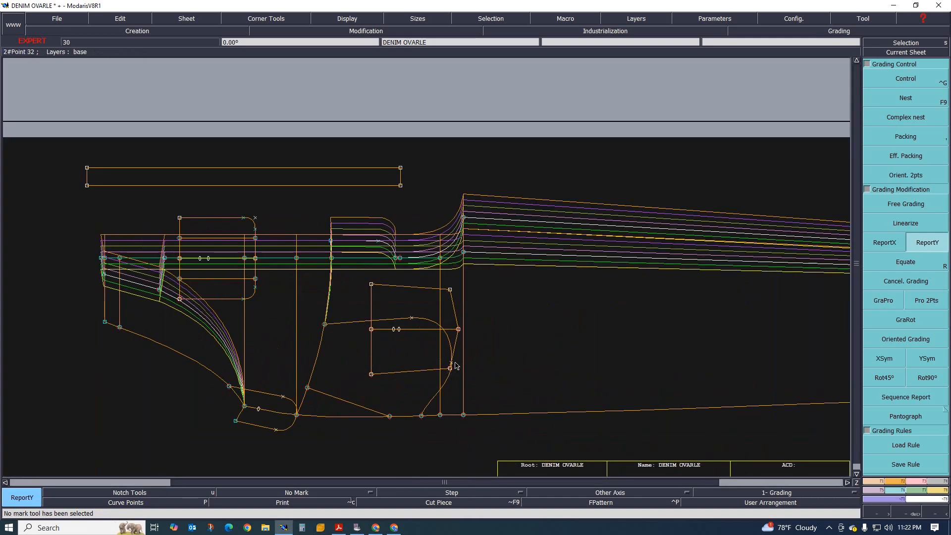
# Step: Hide the graded nest and examine the base-size outline around the bib, yoke, waist and fly
pyautogui.scroll(-1, 434, 337)
pyautogui.scroll(2, 432, 337)
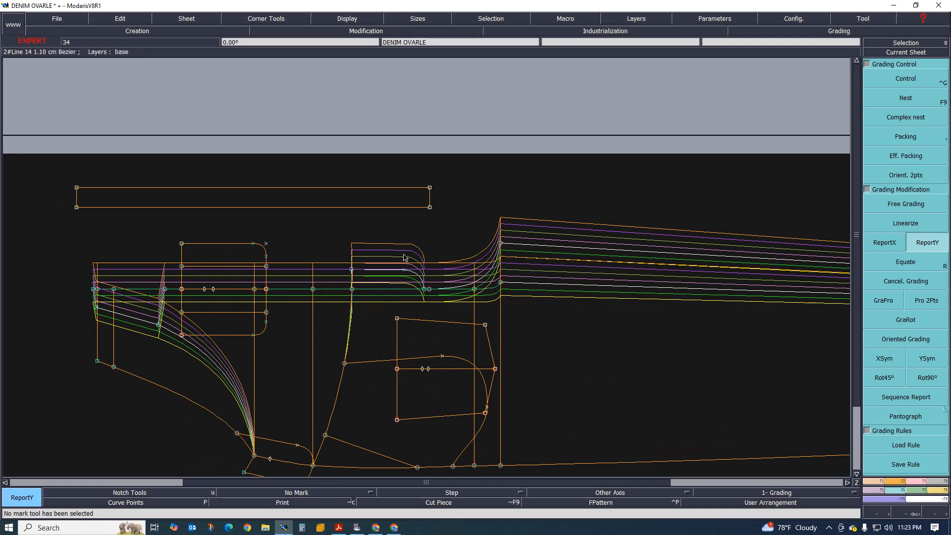
pyautogui.scroll(1, 411, 280)
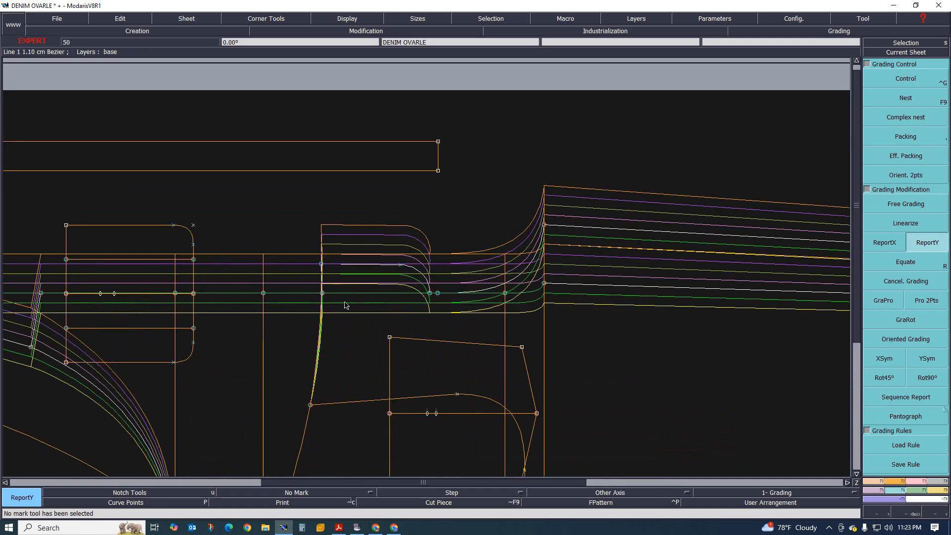
pyautogui.press('F9')
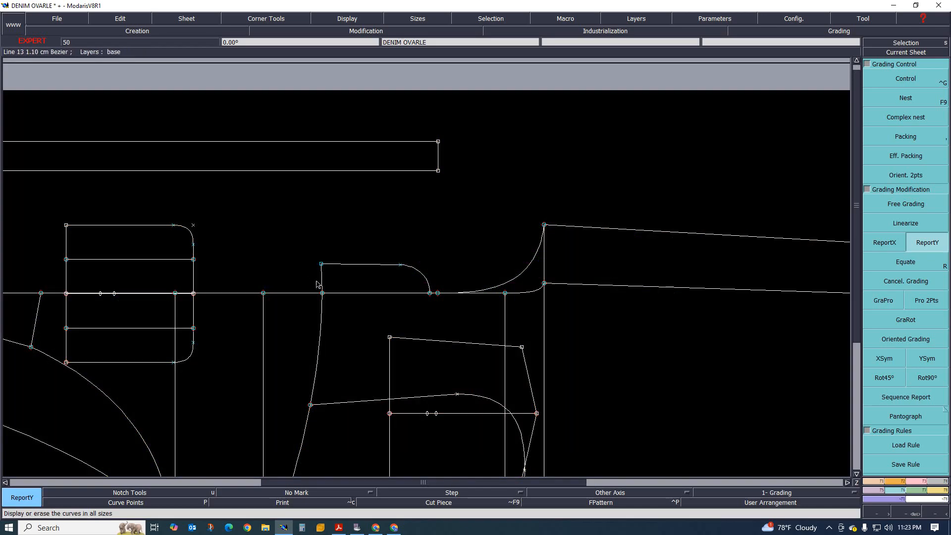
pyautogui.click(322, 292)
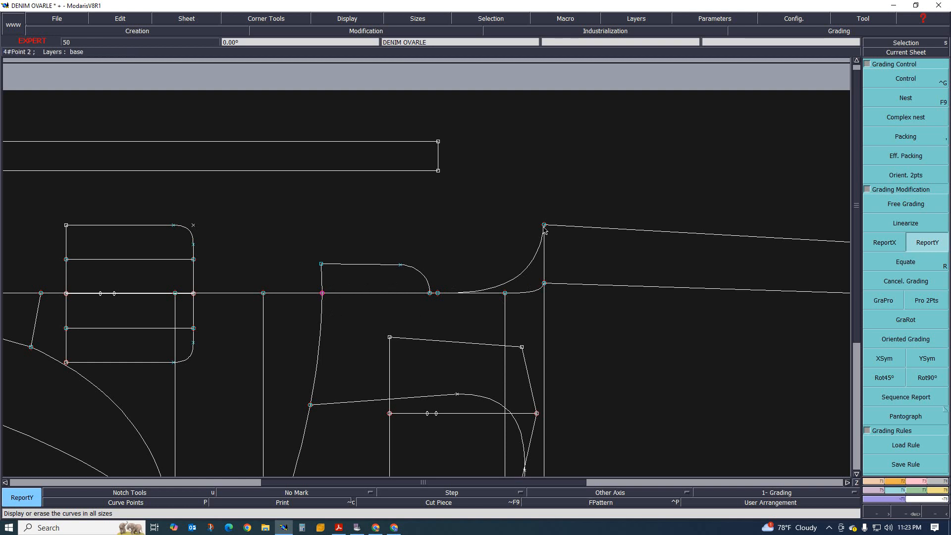
pyautogui.scroll(-1, 211, 298)
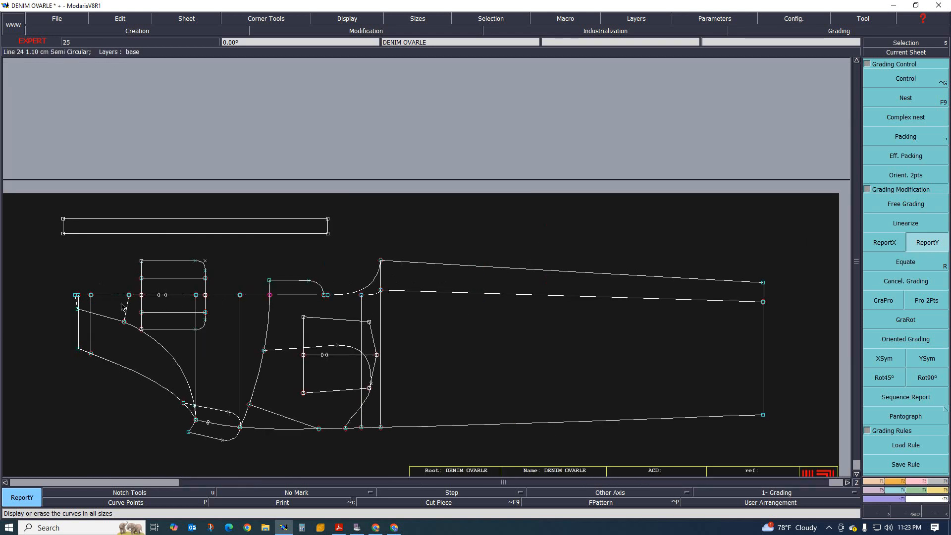
pyautogui.scroll(3, 69, 300)
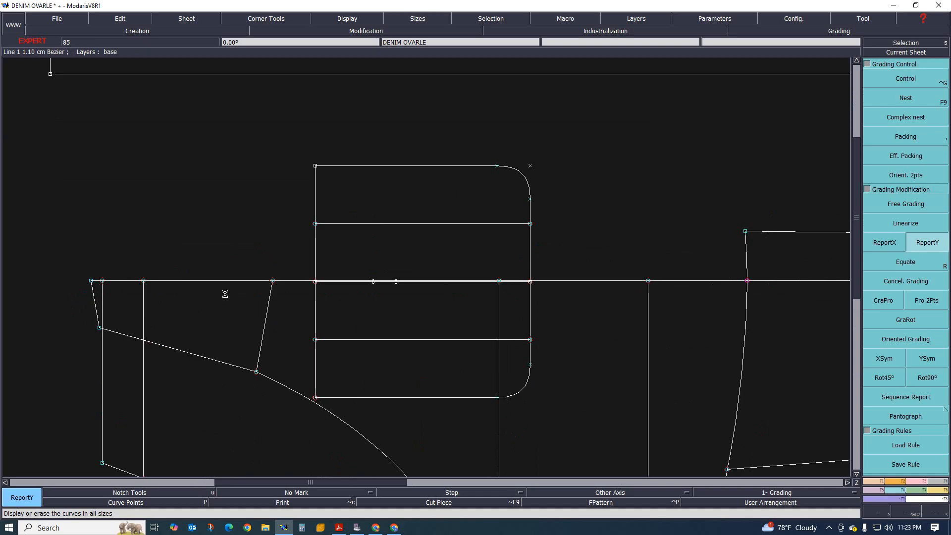
pyautogui.scroll(-1, 225, 294)
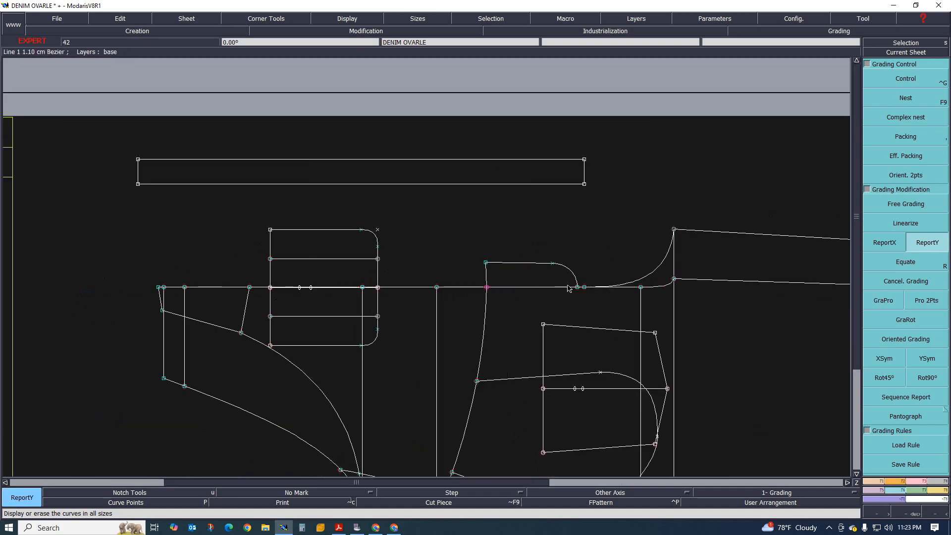
pyautogui.scroll(1, 662, 292)
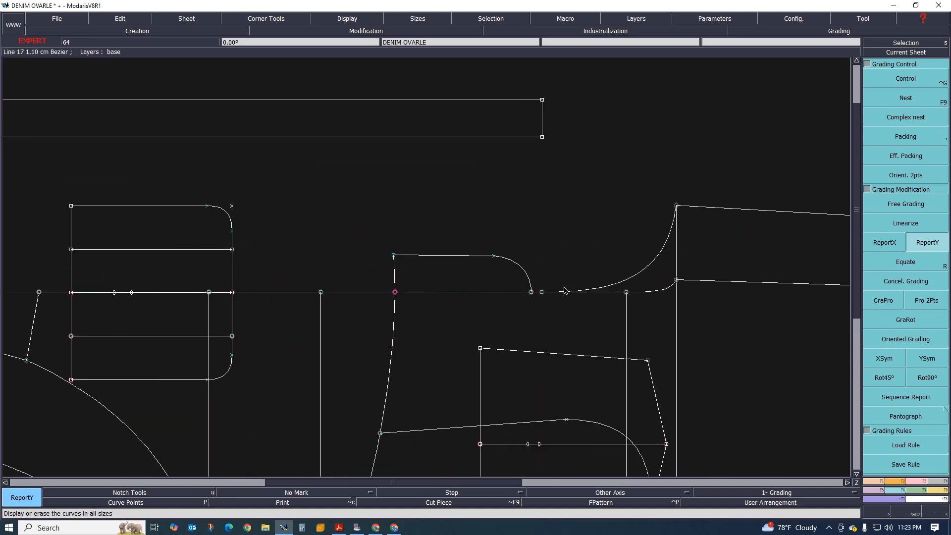
pyautogui.scroll(-1, 405, 293)
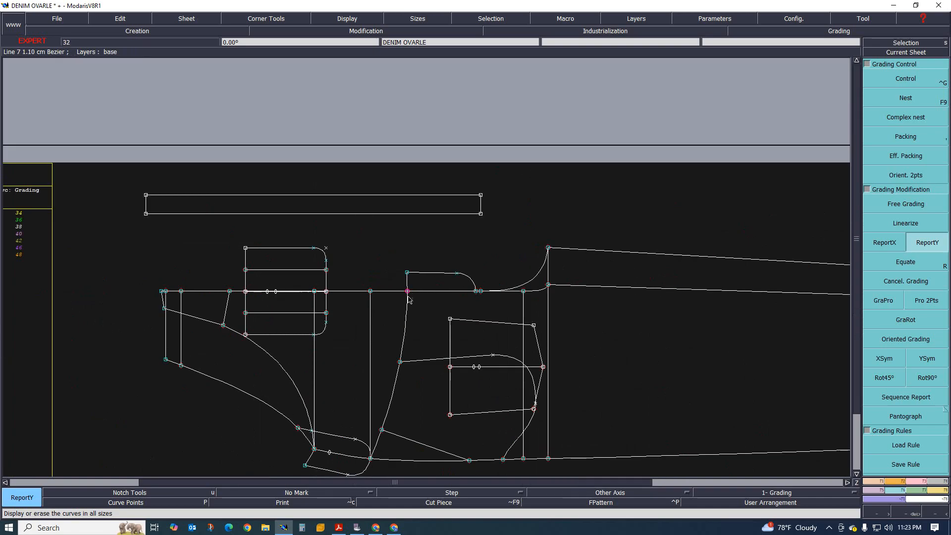
pyautogui.scroll(1, 409, 293)
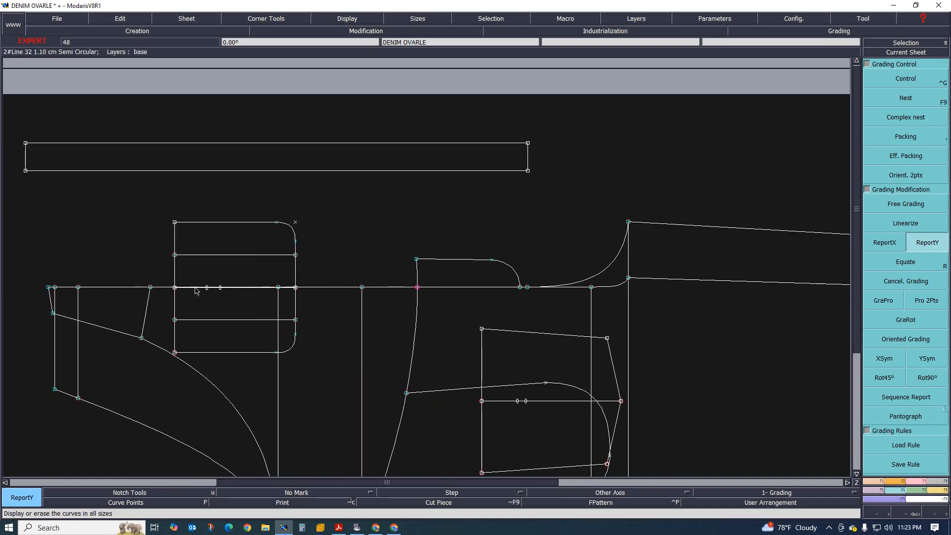
# Step: Switch to the tech pack PDF, check the Size Specifications table and the measurement sketch, and return to the pattern in Modaris
pyautogui.click(339, 528)
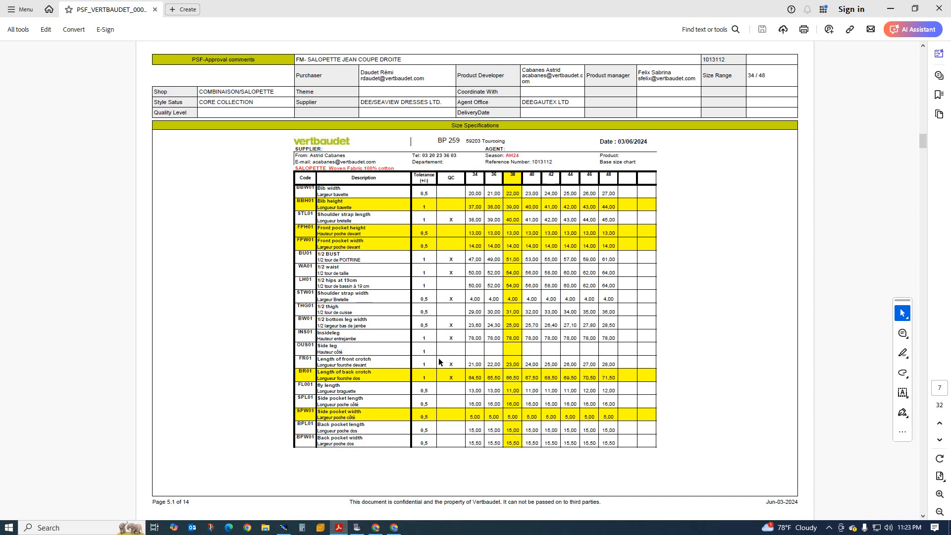
pyautogui.scroll(-1, 439, 360)
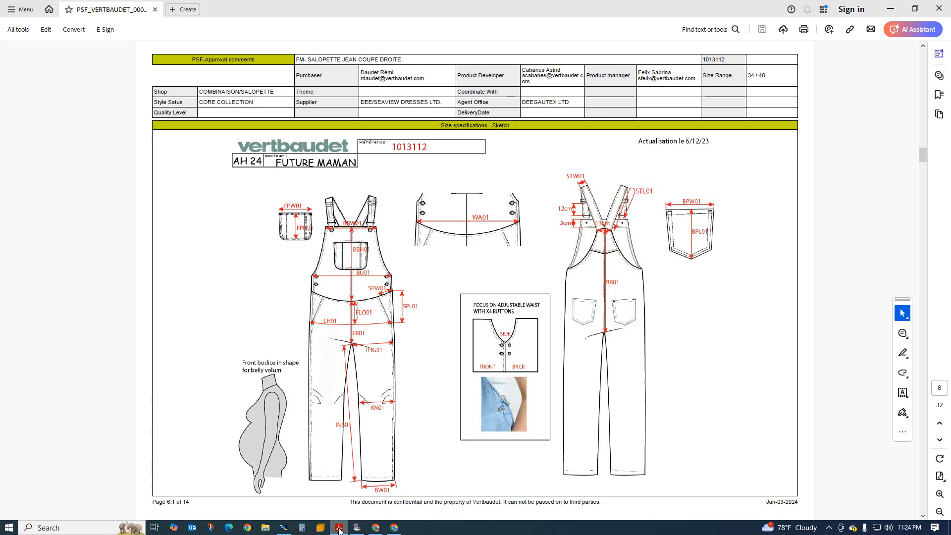
pyautogui.scroll(1, 416, 410)
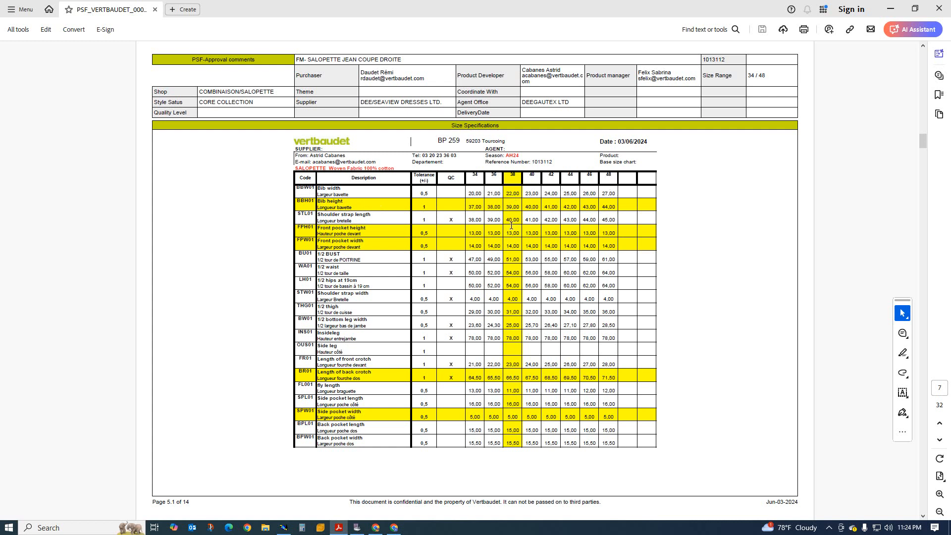
pyautogui.click(283, 529)
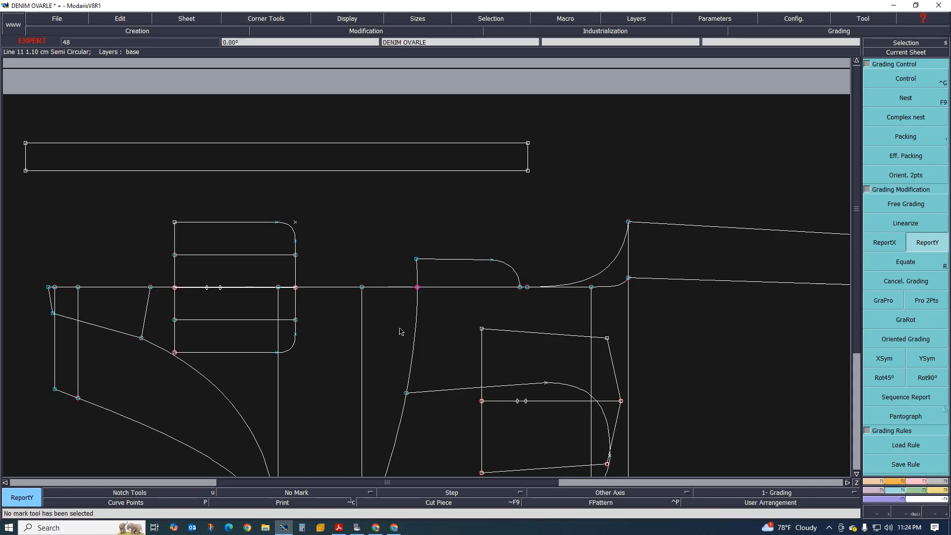
# Step: Display the graded nest again and compare the bib and yoke area with the Size Specifications table in the tech pack PDF
pyautogui.scroll(-1, 481, 253)
pyautogui.scroll(2, 351, 290)
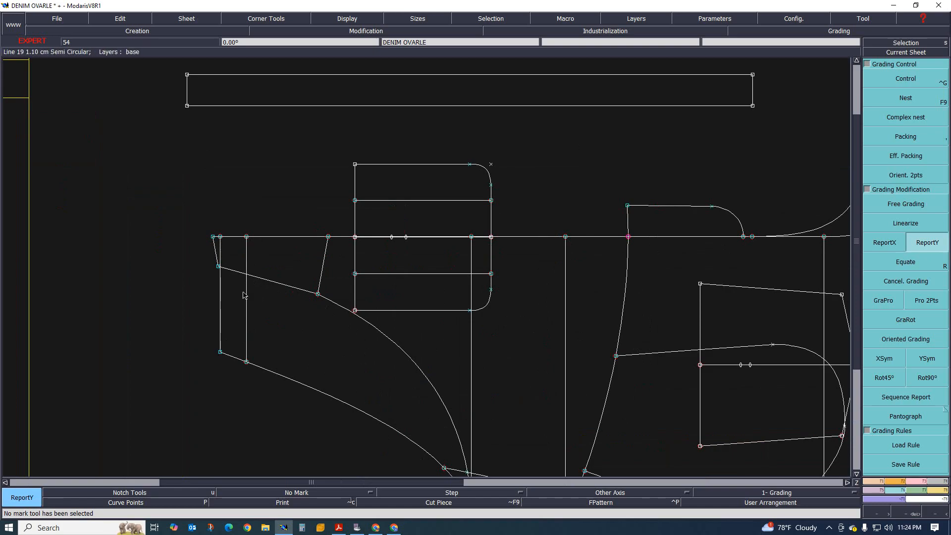
pyautogui.press('F9')
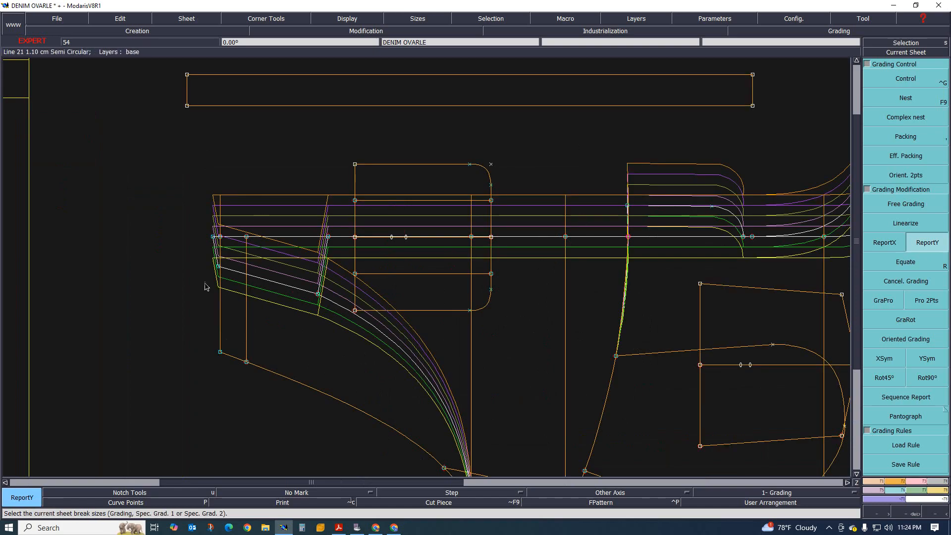
pyautogui.scroll(2, 205, 286)
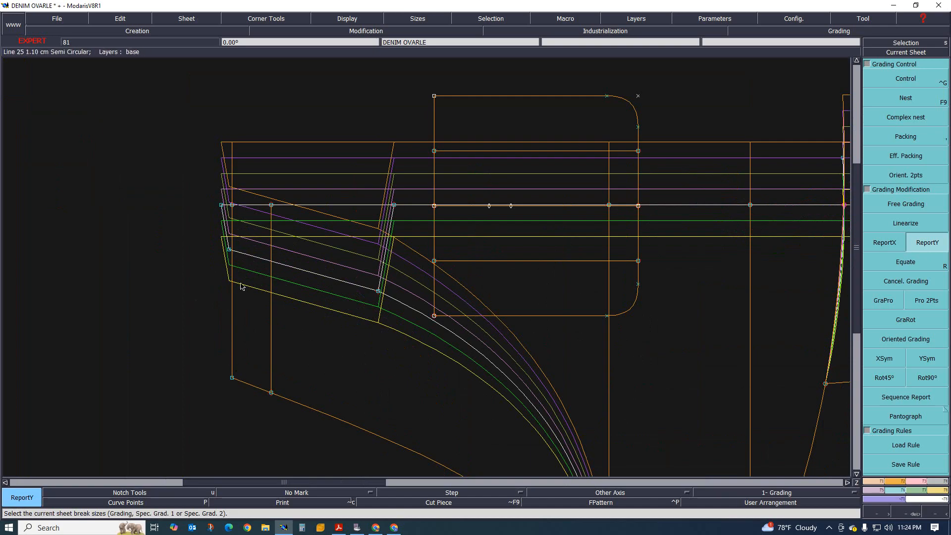
pyautogui.click(340, 529)
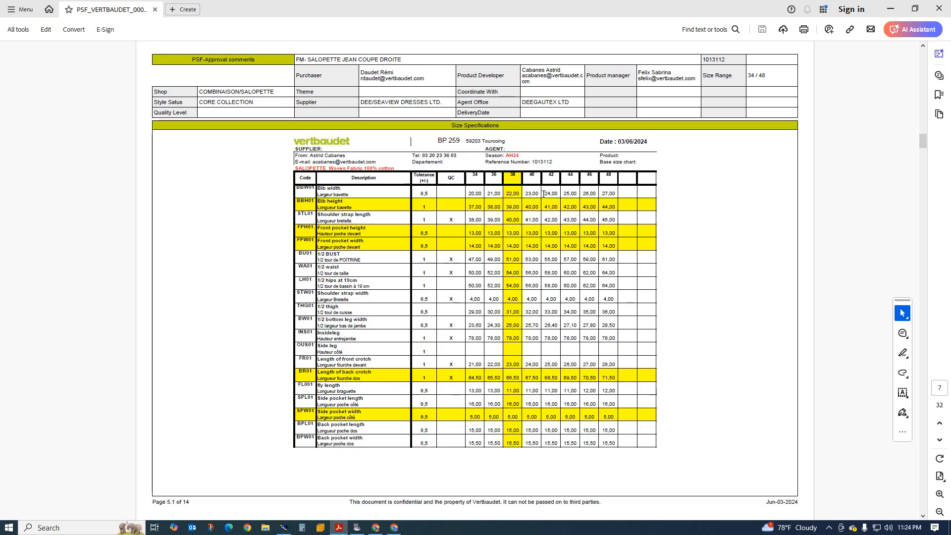
pyautogui.click(892, 10)
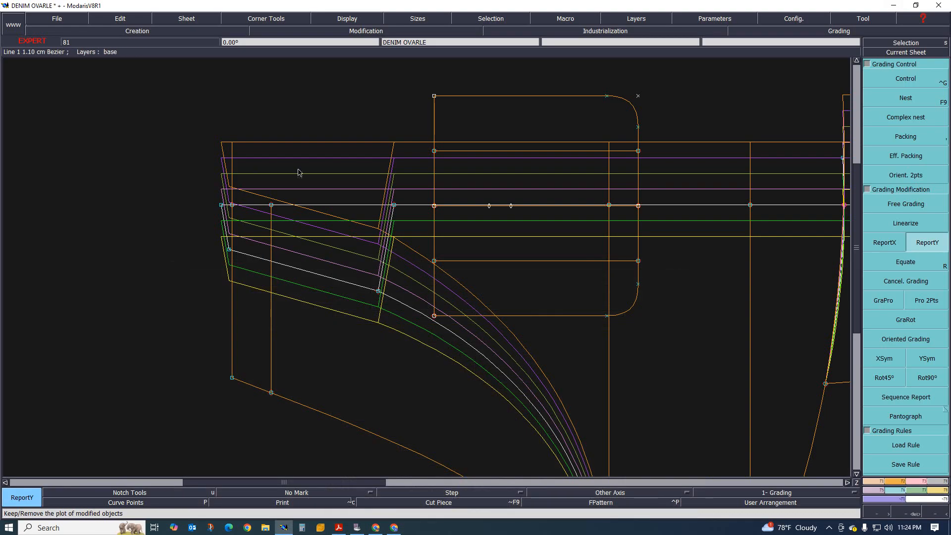
pyautogui.scroll(3, 270, 192)
pyautogui.scroll(-2, 212, 187)
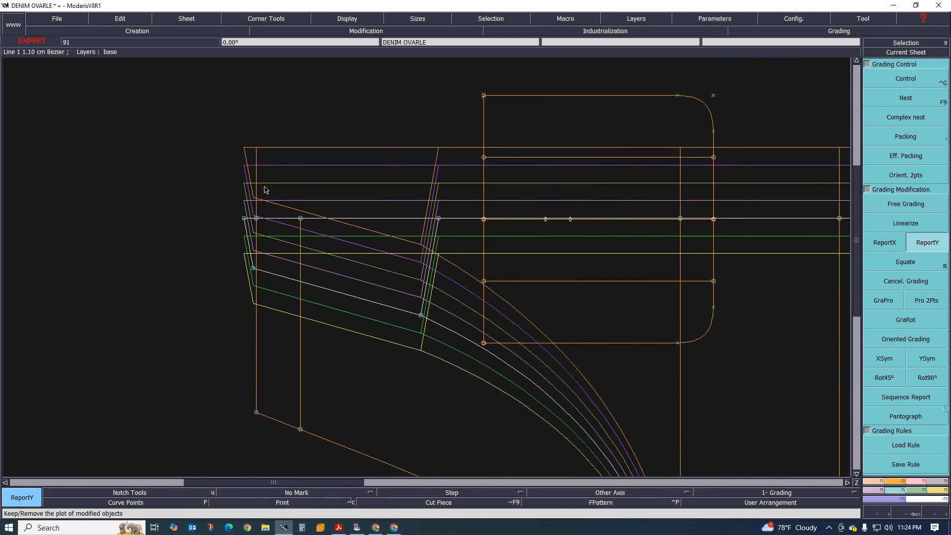
pyautogui.scroll(-3, 242, 231)
pyautogui.scroll(2, 267, 335)
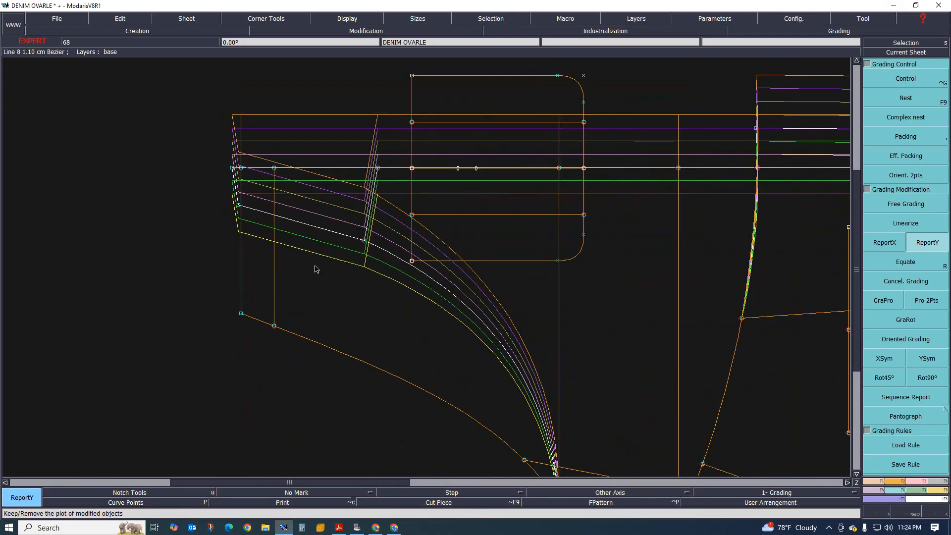
pyautogui.scroll(-1, 322, 299)
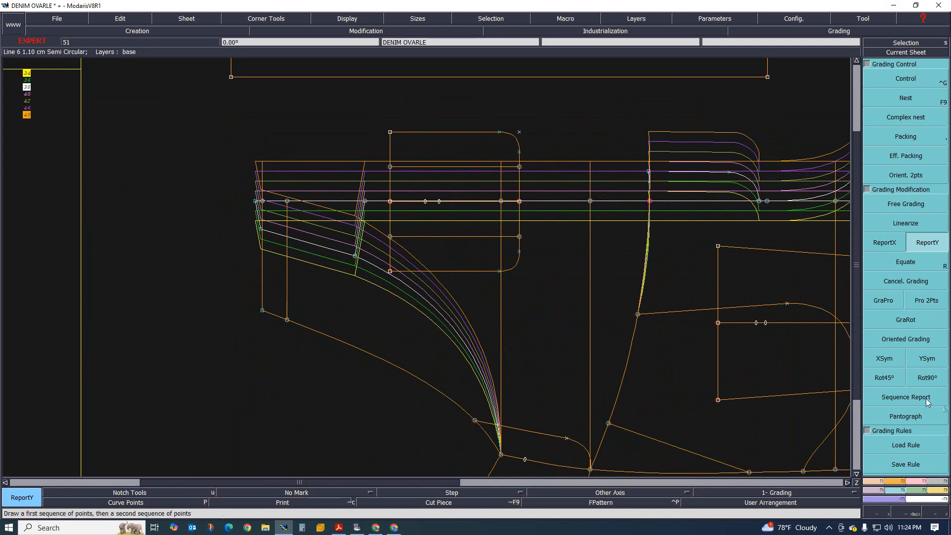
# Step: Open the measurement spreadsheet, place it clear of the bib area, and select all sizes for measuring
pyautogui.click(944, 492)
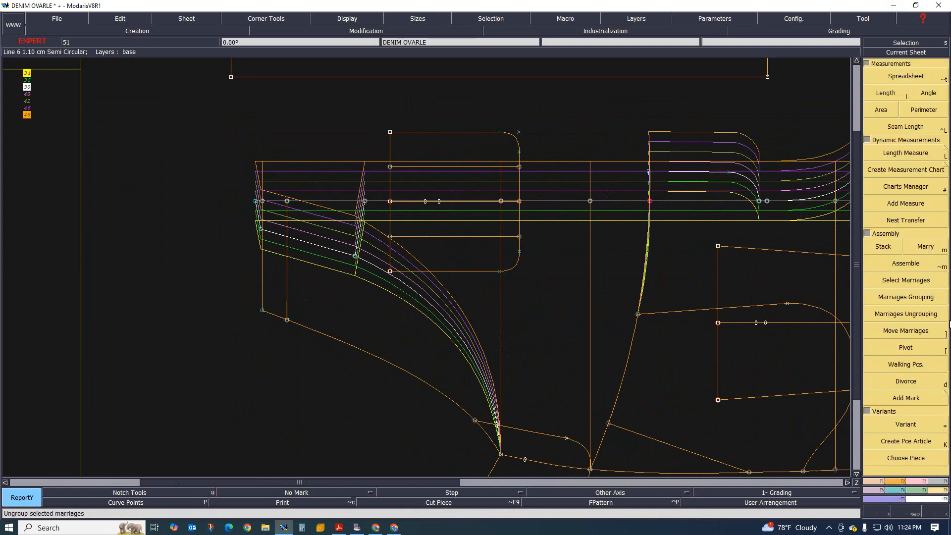
pyautogui.click(909, 76)
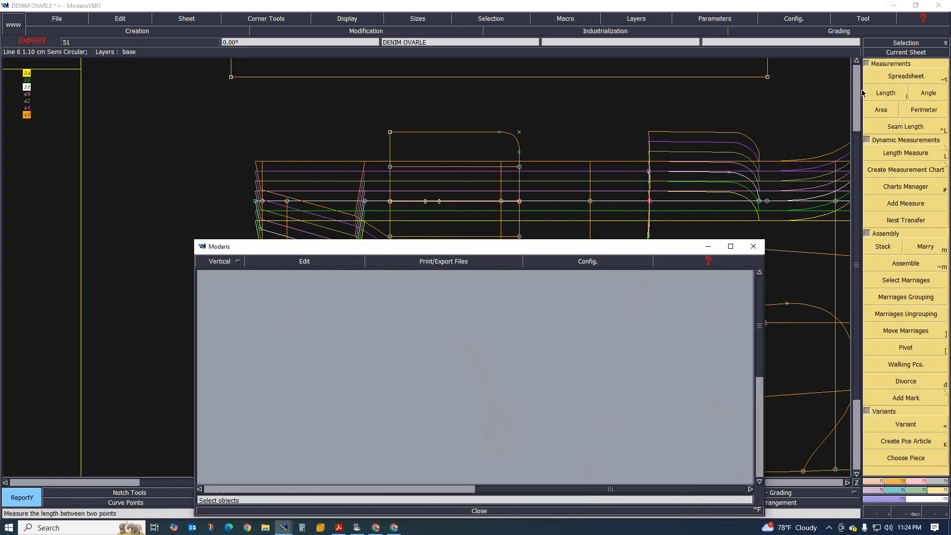
pyautogui.moveTo(521, 250); pyautogui.dragTo(376, 319)
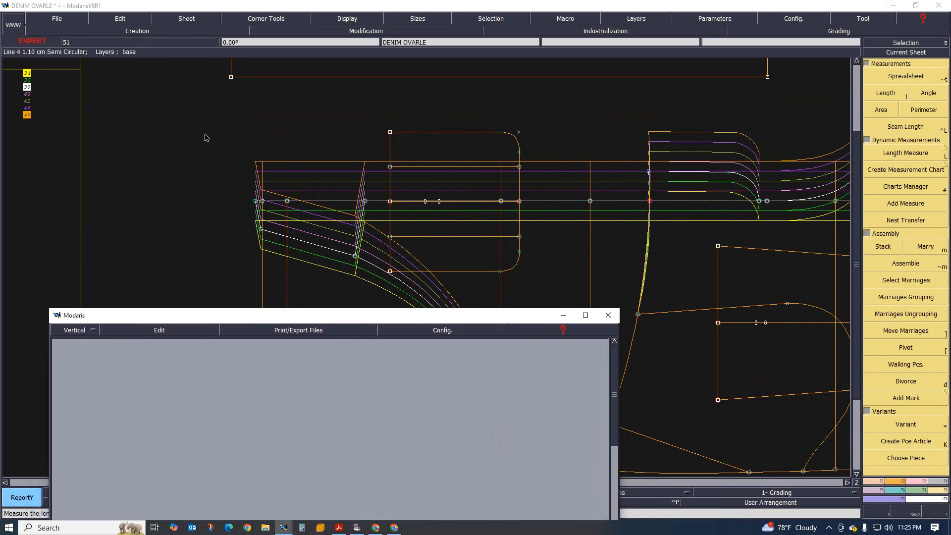
pyautogui.press('F10')
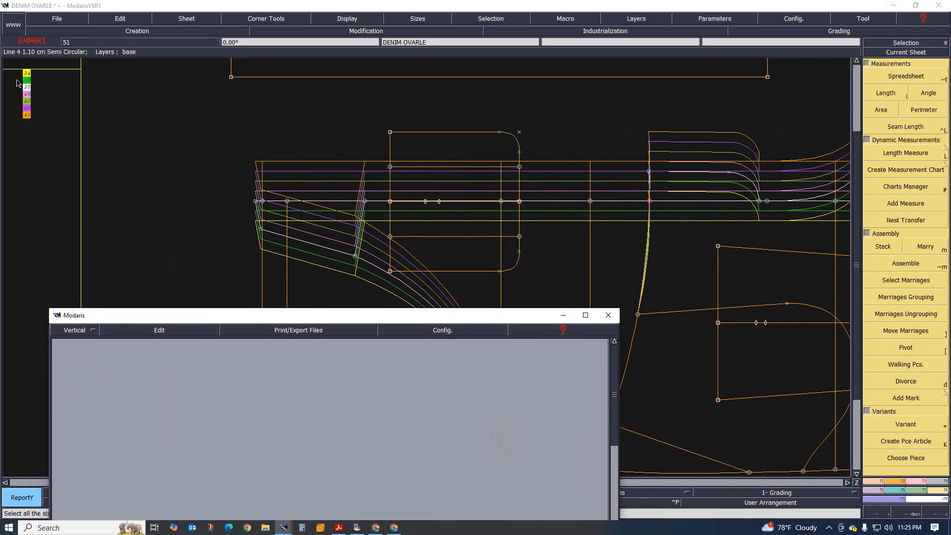
pyautogui.scroll(-1, 275, 176)
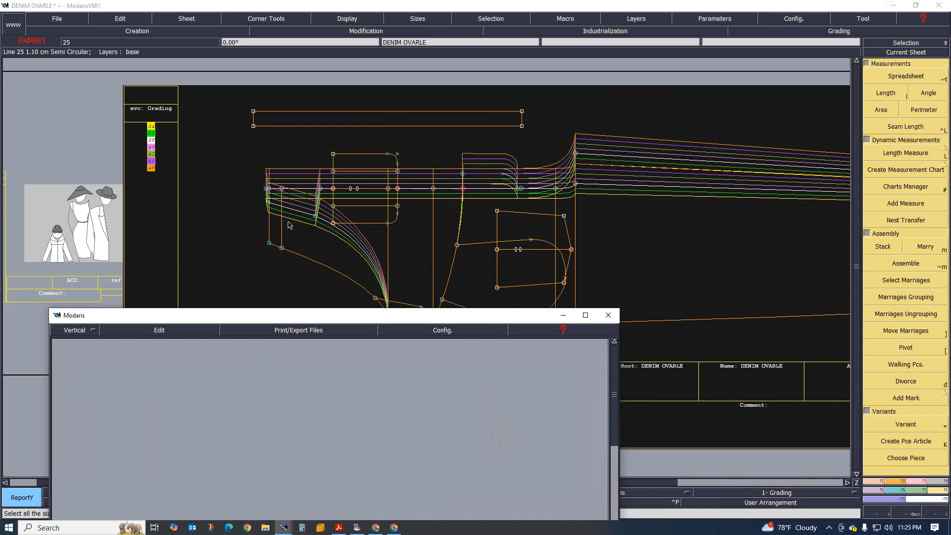
pyautogui.scroll(1, 281, 223)
pyautogui.scroll(1, 282, 227)
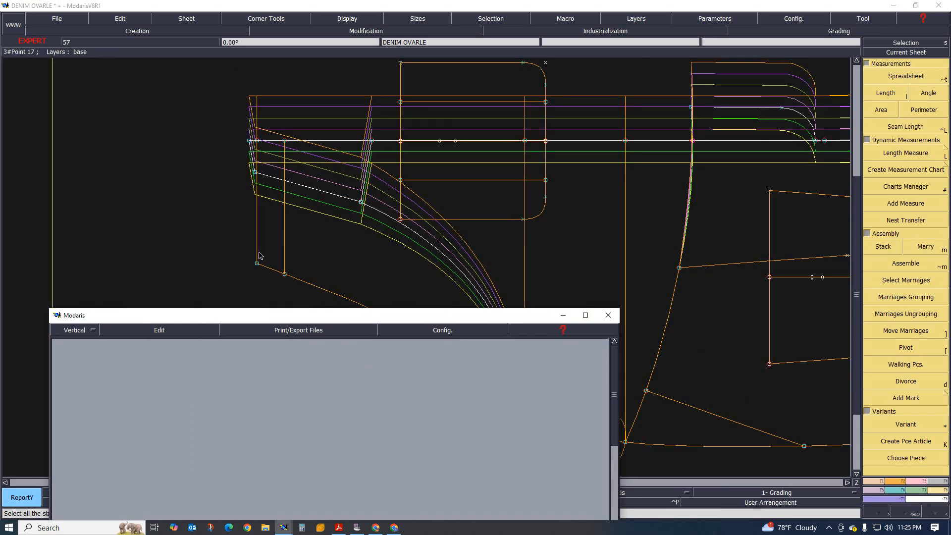
# Step: Measure the length of the bib's upper edge from its centre point to its outer corner in all sizes
pyautogui.click(887, 94)
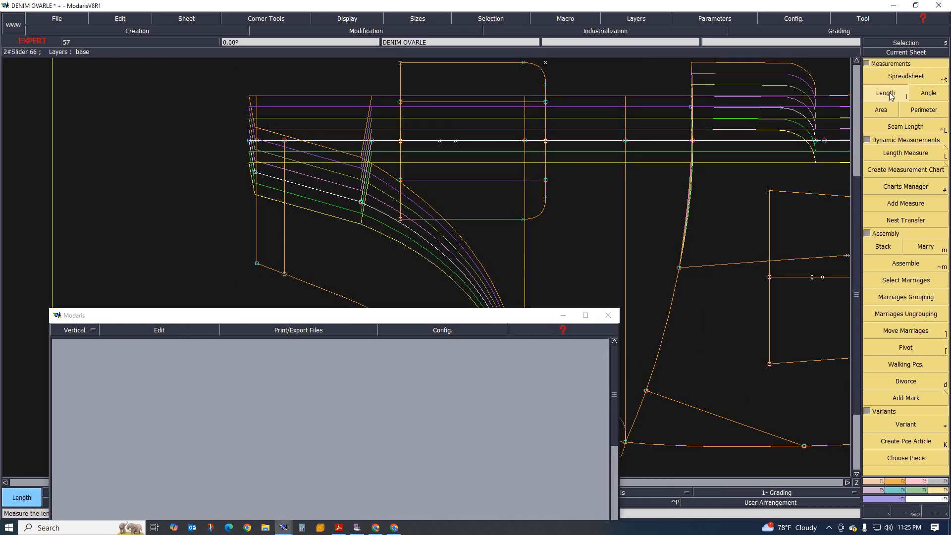
pyautogui.click(257, 141)
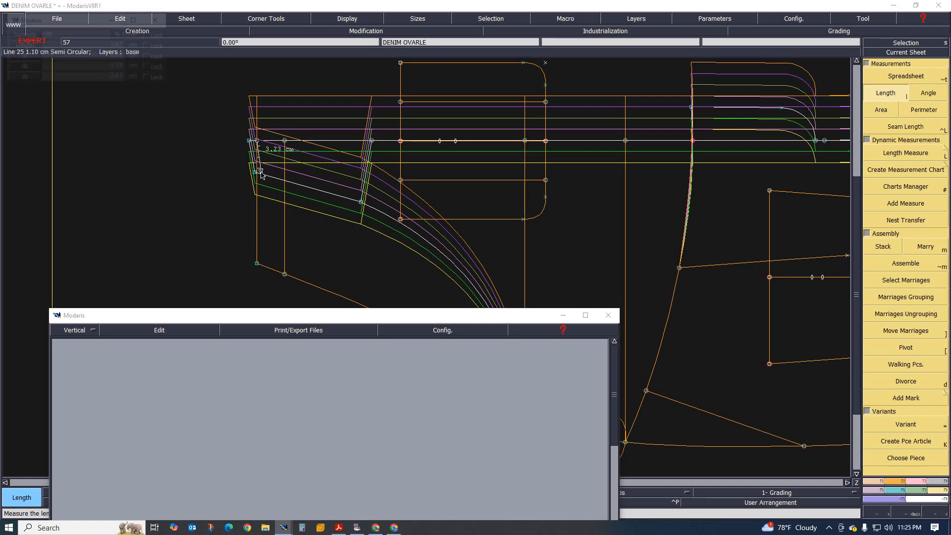
pyautogui.click(256, 262)
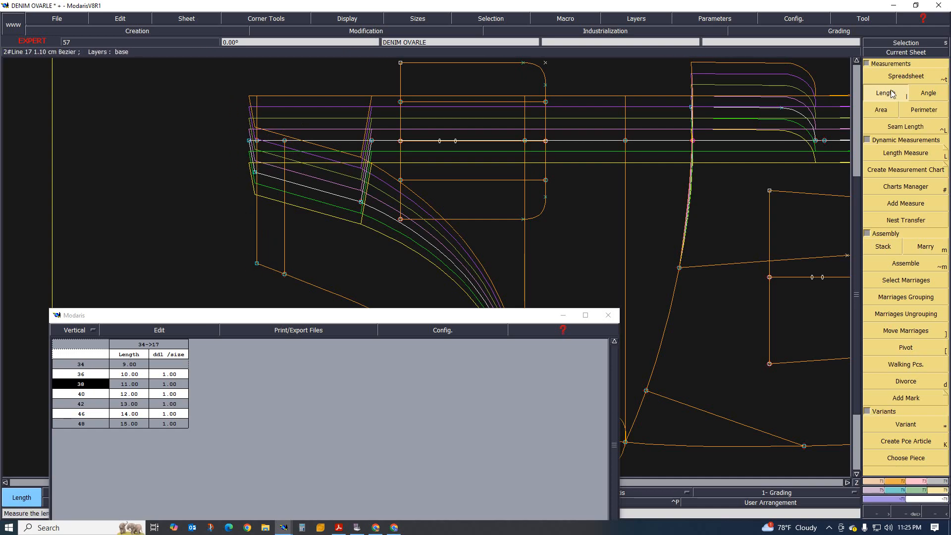
# Step: Set the Y grading increment (ddy) of the bib's upper outer corner to 0.5 for every size break
pyautogui.click(900, 490)
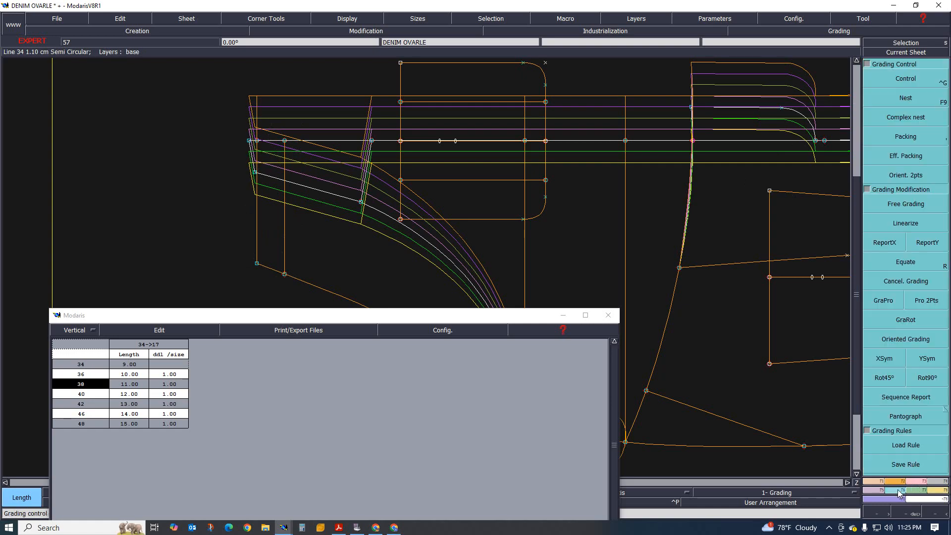
pyautogui.click(906, 79)
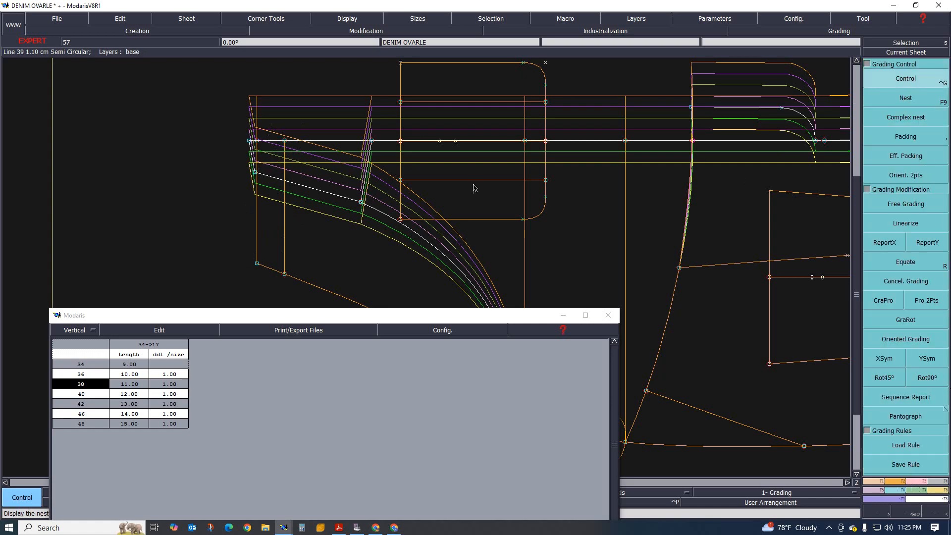
pyautogui.click(257, 263)
pyautogui.moveTo(845, 62); pyautogui.dragTo(845, 101)
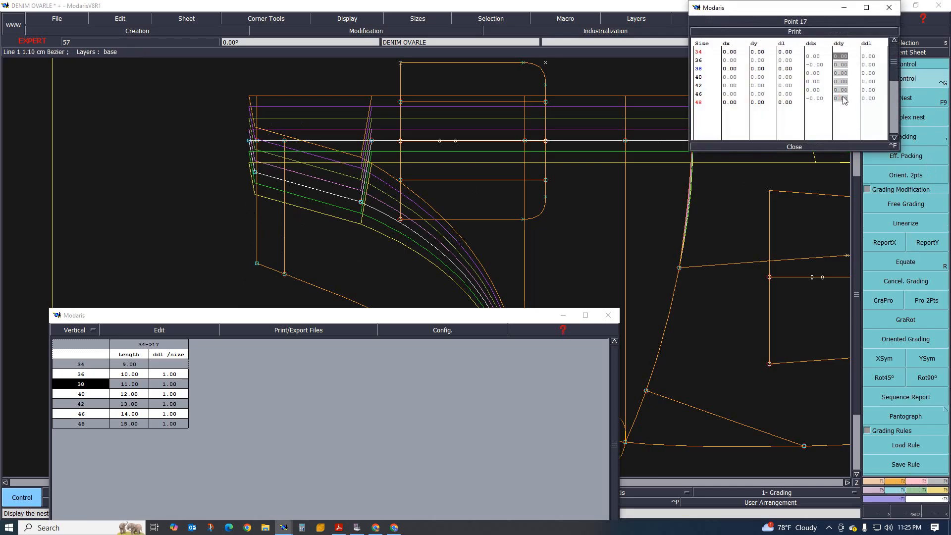
pyautogui.write('0')
pyautogui.write('.5')
pyautogui.press('Return')
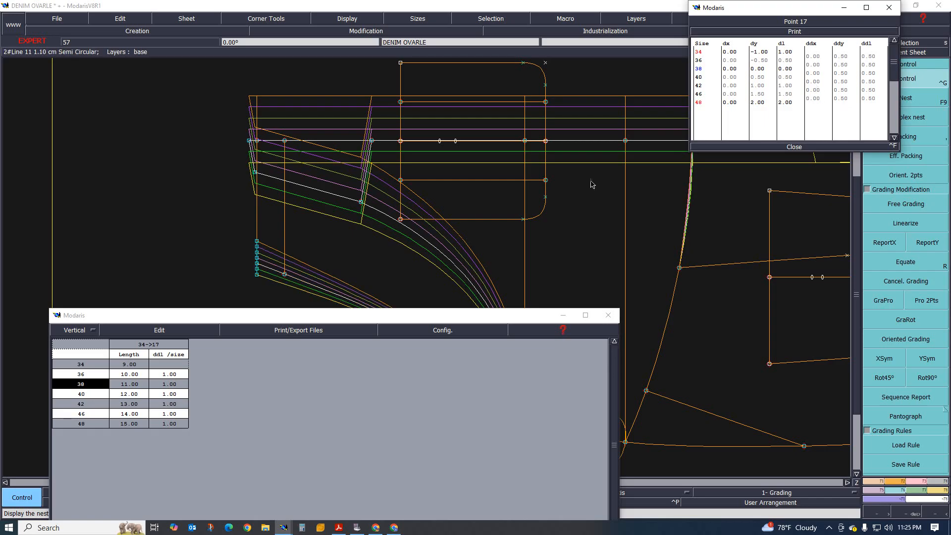
# Step: Close the corner point's grading values and remeasure the bib's upper edge from centre point to outer corner in all sizes
pyautogui.scroll(-3, 298, 210)
pyautogui.scroll(4, 295, 233)
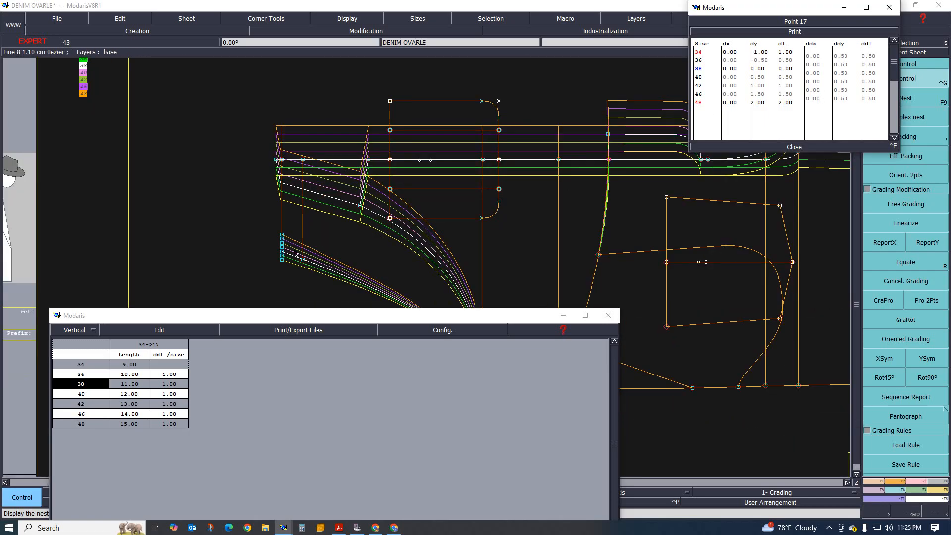
pyautogui.click(855, 147)
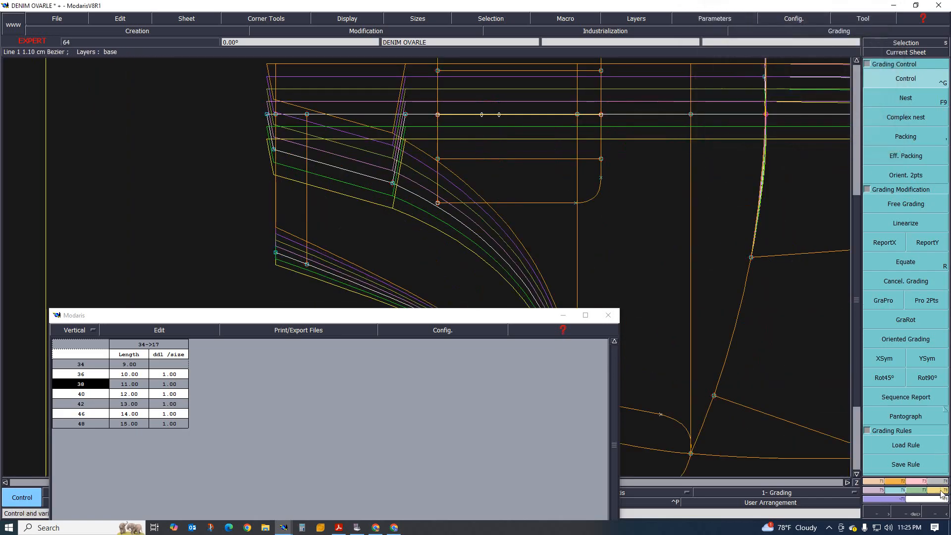
pyautogui.click(942, 492)
pyautogui.click(886, 93)
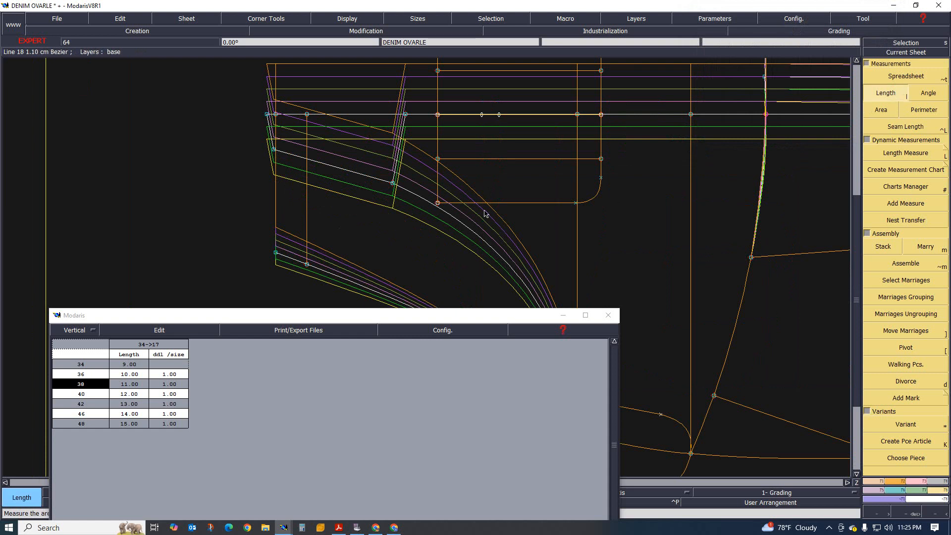
pyautogui.click(278, 168)
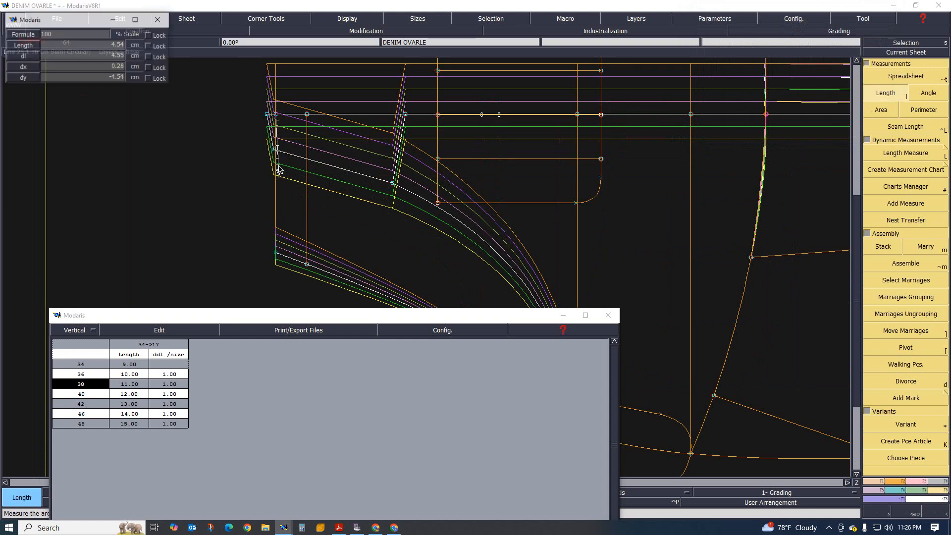
pyautogui.click(276, 253)
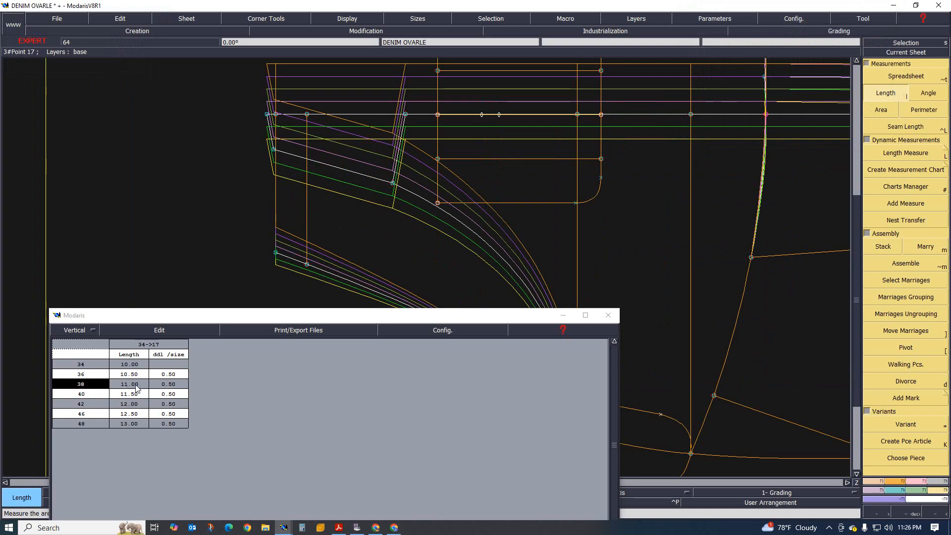
# Step: Compare the bib edge measurements with the Bib width row of the Size Specifications table in the tech pack PDF
pyautogui.click(339, 528)
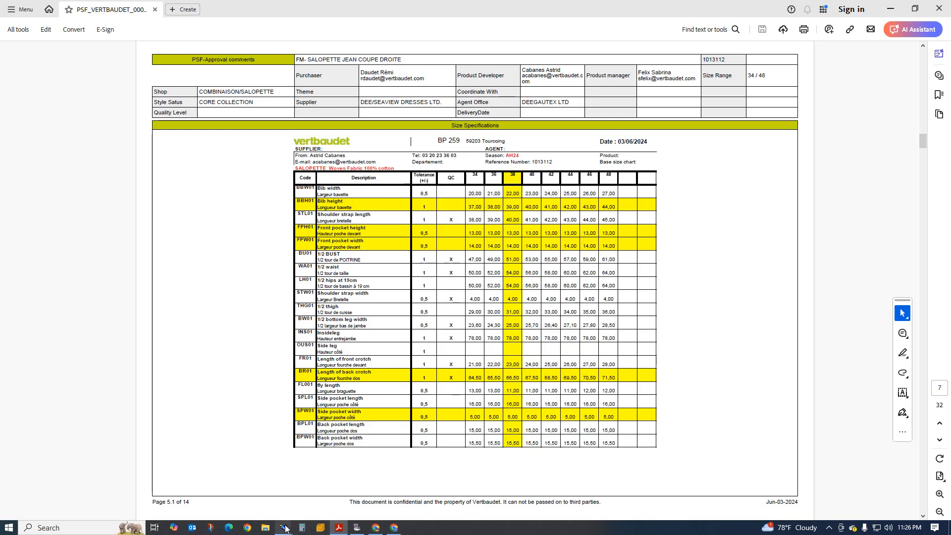
pyautogui.moveTo(283, 527)
pyautogui.click(223, 505)
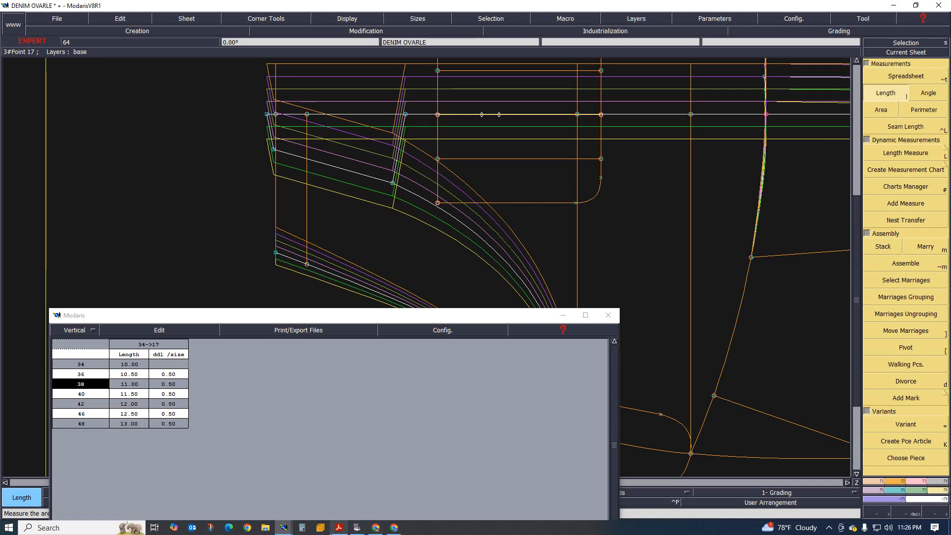
pyautogui.click(339, 529)
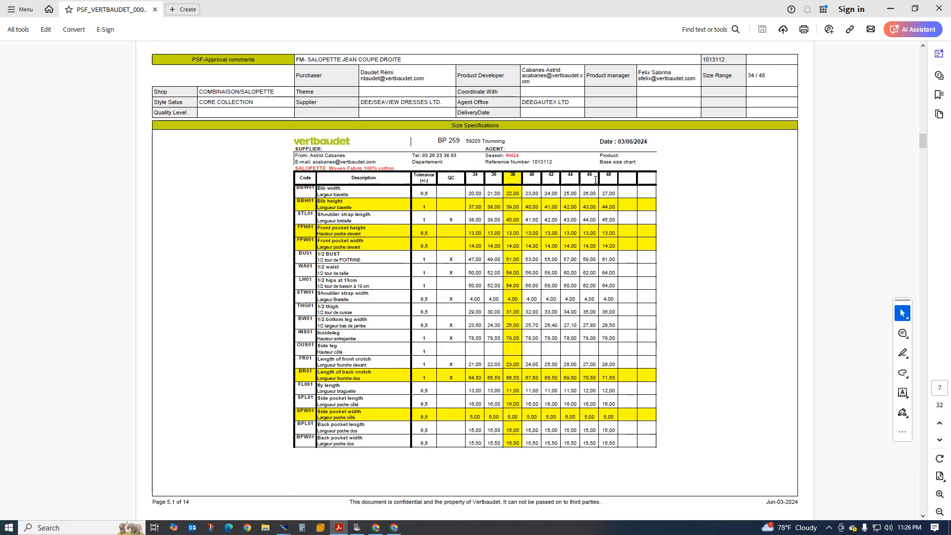
pyautogui.moveTo(283, 531)
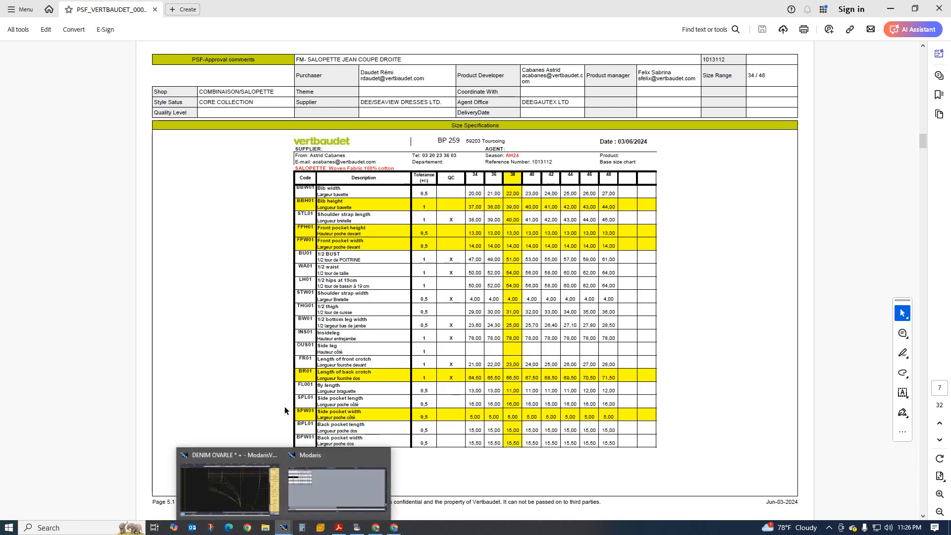
pyautogui.click(234, 489)
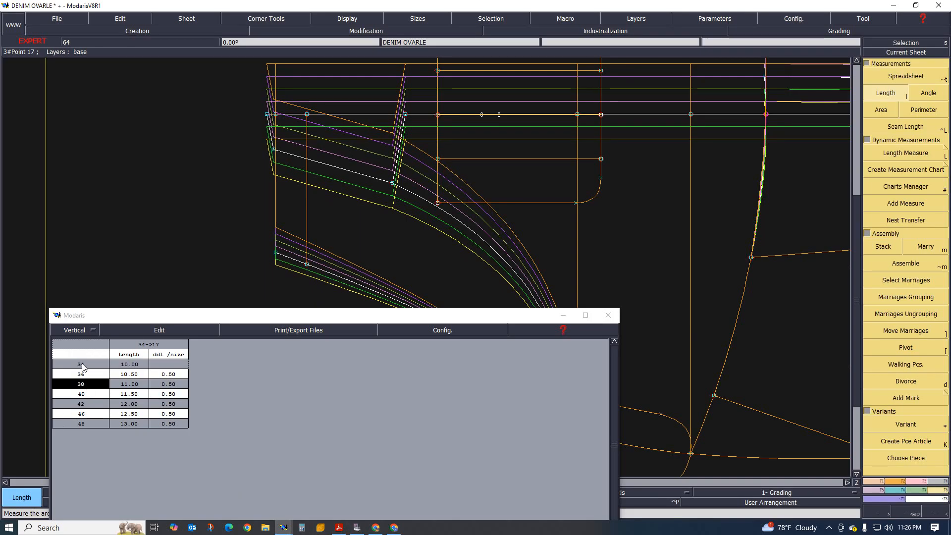
# Step: Check the sheet's list of sizes against the size columns of the tech pack's Size Specifications and return to the measurement spreadsheet
pyautogui.scroll(-1, 335, 242)
pyautogui.scroll(-1, 338, 241)
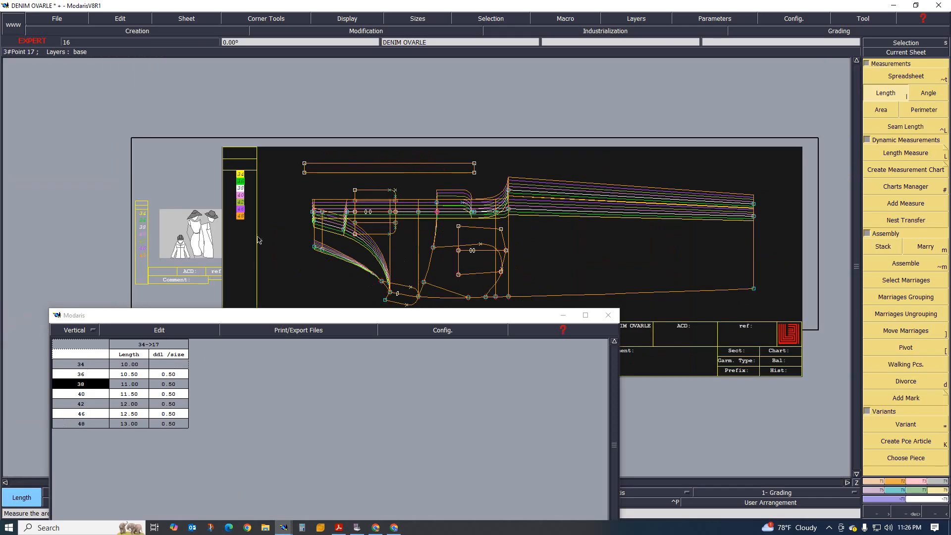
pyautogui.scroll(2, 239, 224)
pyautogui.scroll(-1, 239, 204)
pyautogui.scroll(1, 252, 156)
pyautogui.scroll(1, 253, 157)
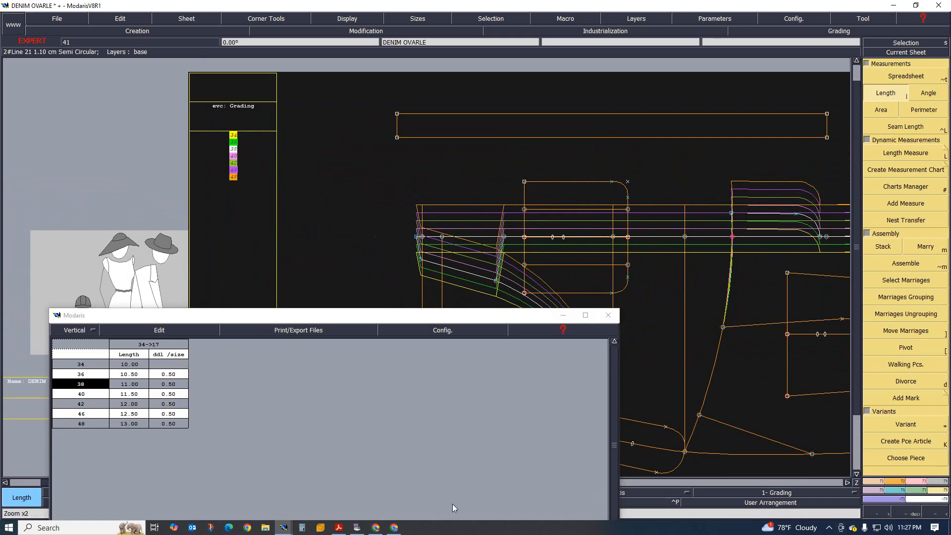
pyautogui.click(339, 528)
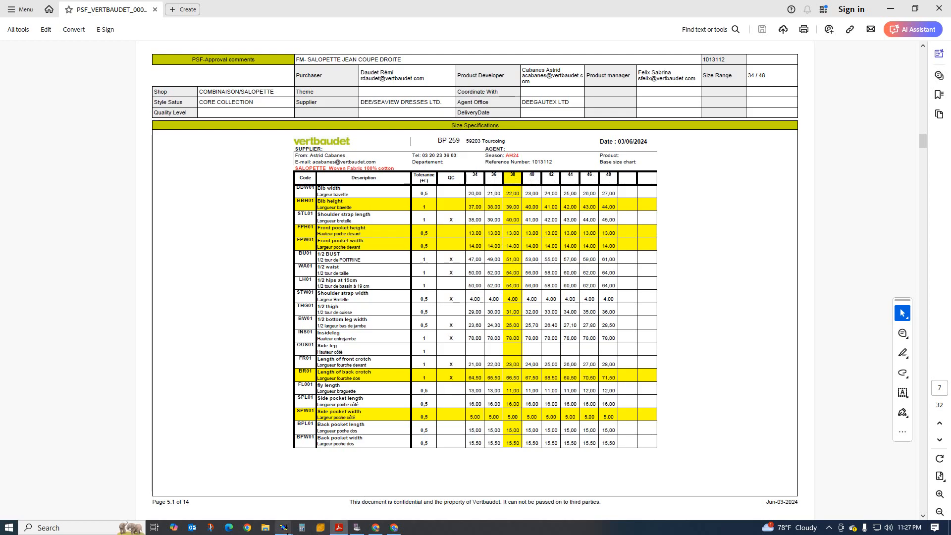
pyautogui.moveTo(284, 529)
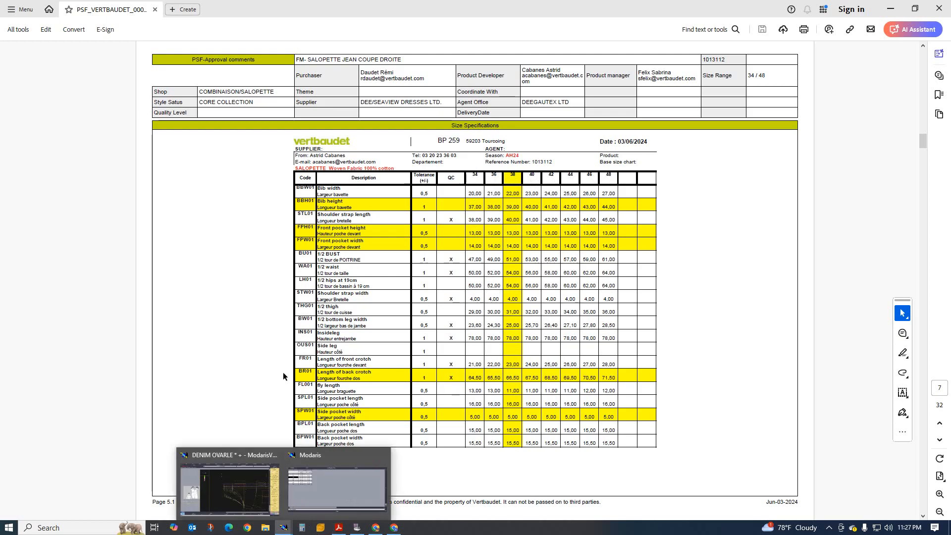
pyautogui.click(296, 486)
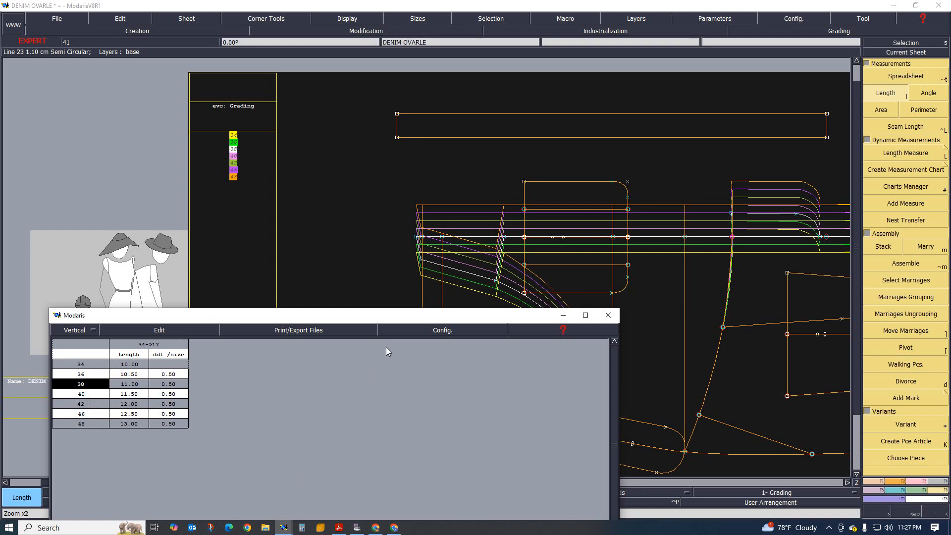
# Step: Move the measurement spreadsheet clear of the pattern, examine the sheet's size list, and close the spreadsheet
pyautogui.moveTo(371, 322); pyautogui.dragTo(364, 369)
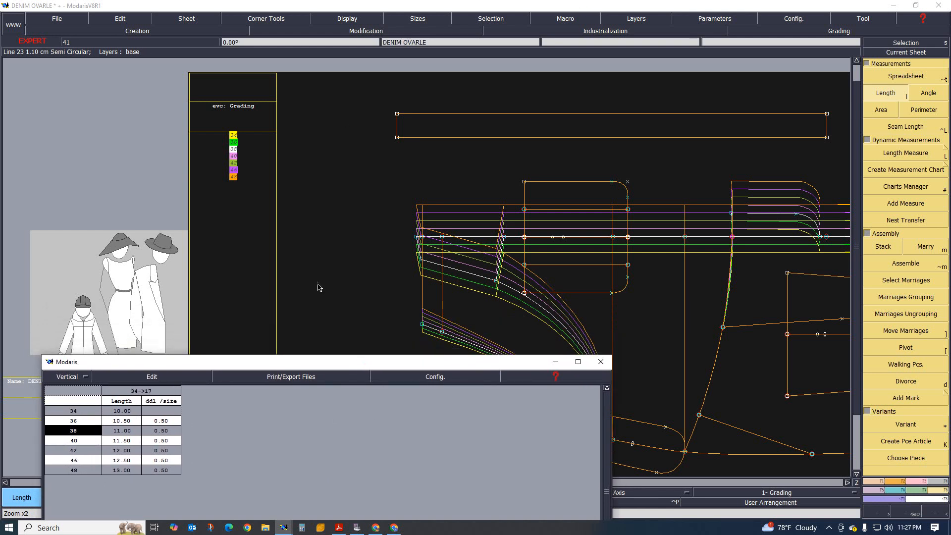
pyautogui.scroll(-2, 299, 220)
pyautogui.scroll(1, 351, 238)
pyautogui.scroll(1, 237, 179)
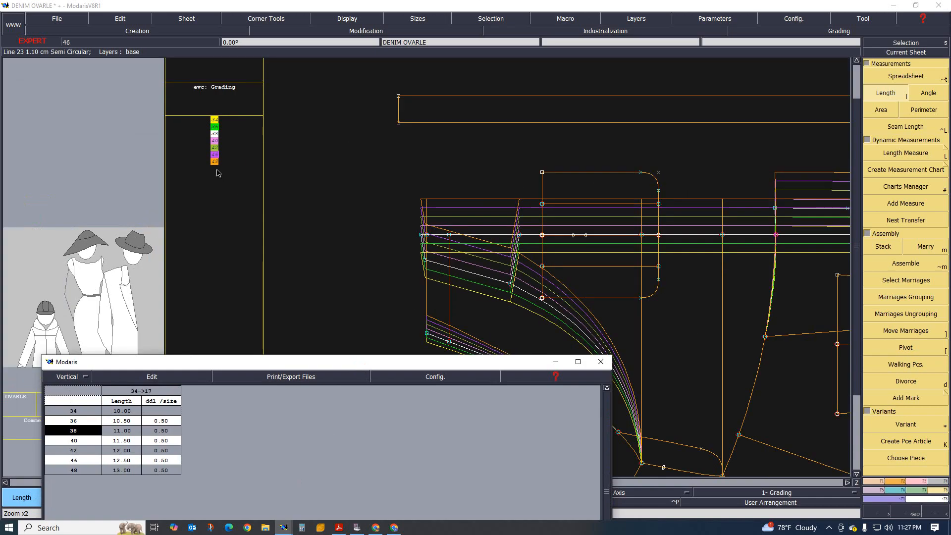
pyautogui.scroll(-1, 218, 169)
pyautogui.scroll(1, 236, 160)
pyautogui.scroll(-2, 224, 183)
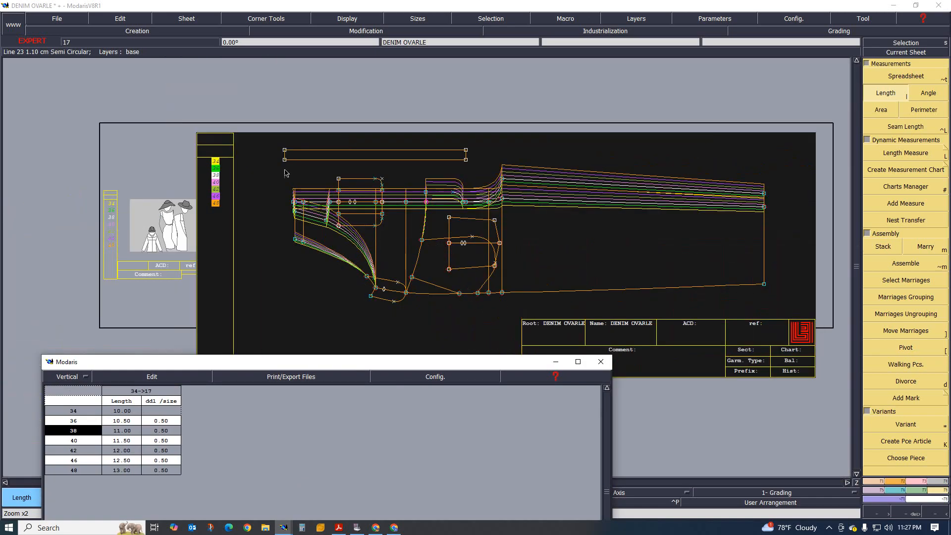
pyautogui.scroll(1, 243, 177)
pyautogui.scroll(-1, 229, 198)
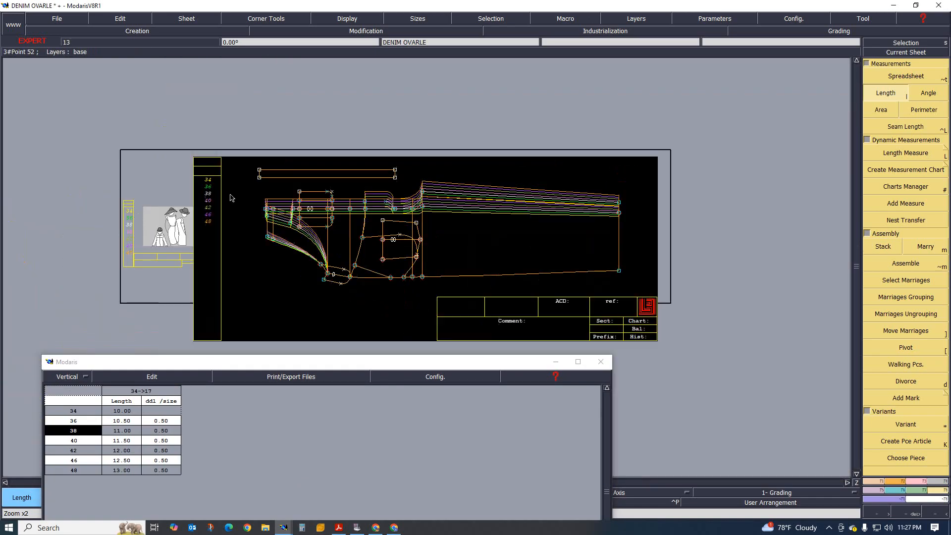
pyautogui.scroll(2, 238, 200)
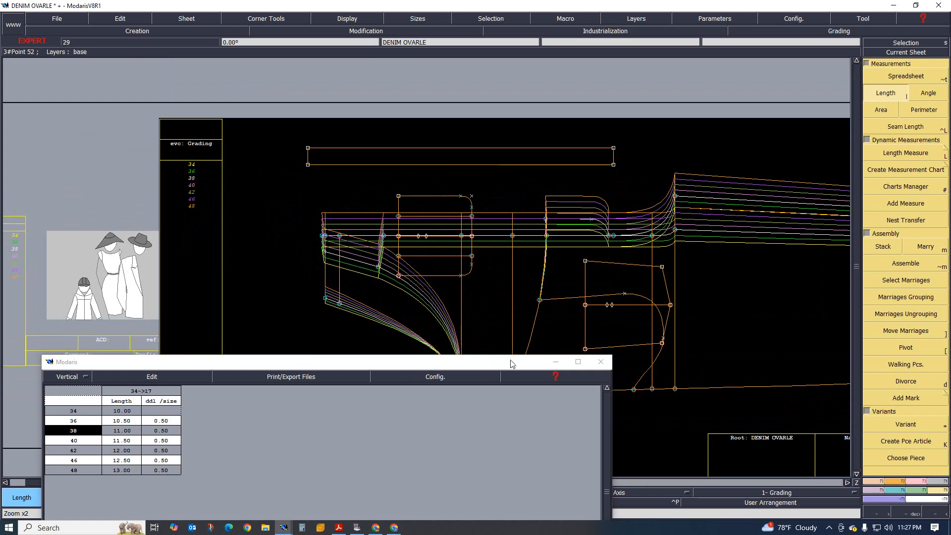
pyautogui.click(601, 362)
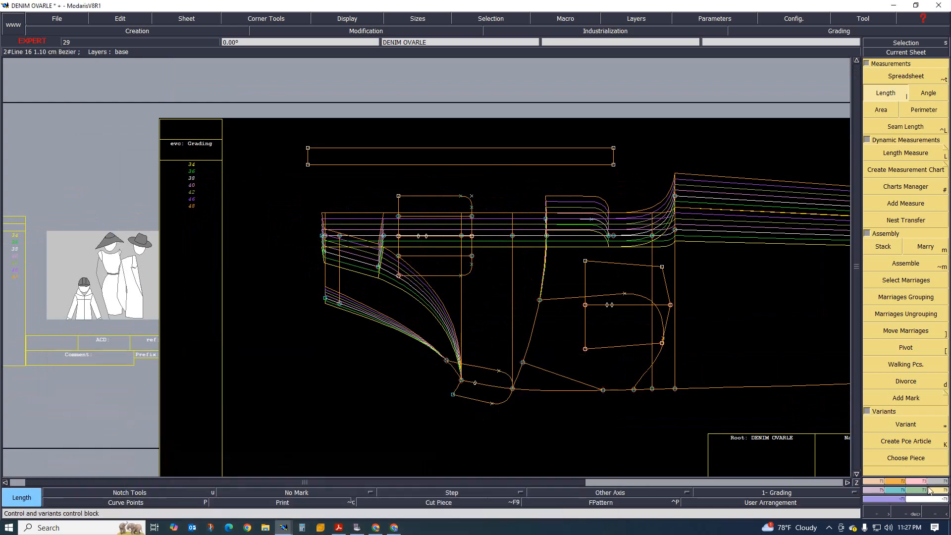
pyautogui.click(924, 490)
pyautogui.click(925, 190)
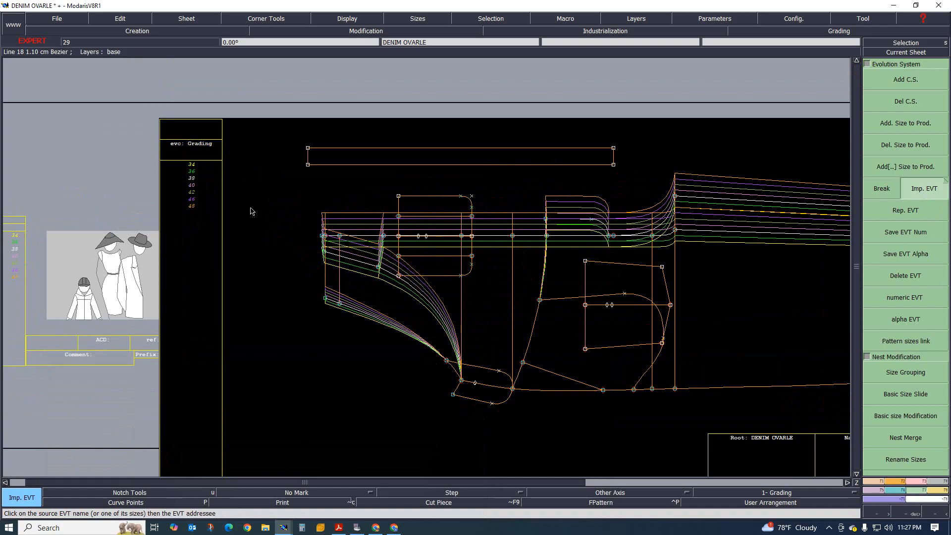
pyautogui.scroll(2, 176, 165)
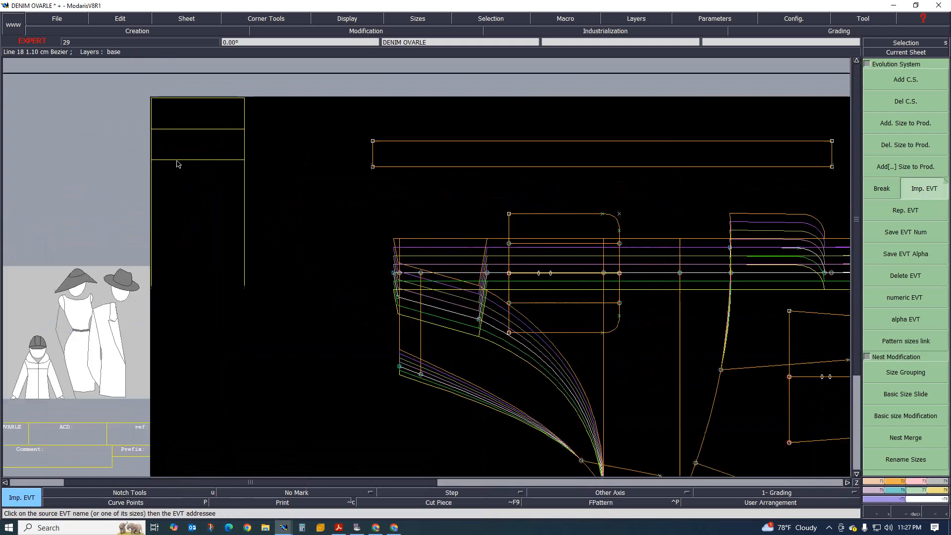
pyautogui.scroll(-1, 231, 201)
pyautogui.scroll(2, 202, 176)
pyautogui.scroll(1, 247, 210)
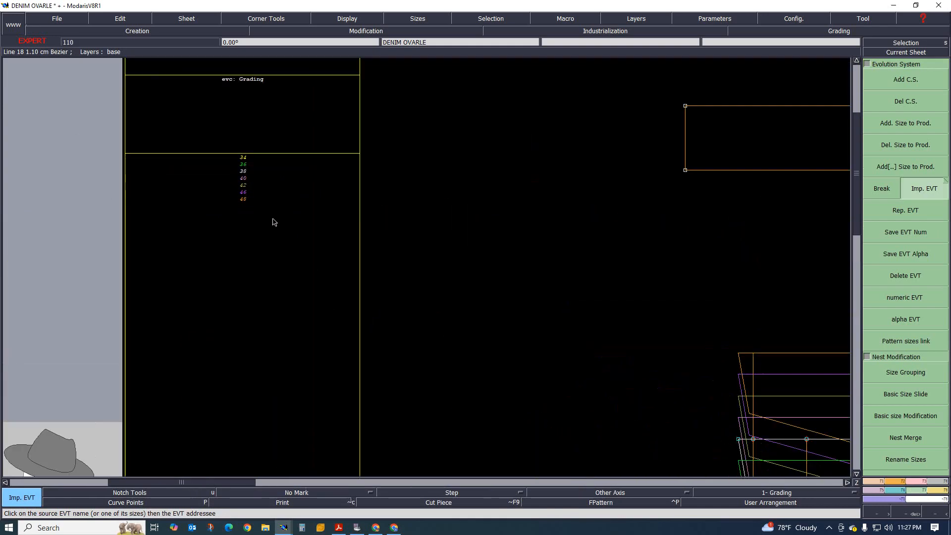
pyautogui.scroll(-1, 243, 263)
pyautogui.scroll(1, 253, 240)
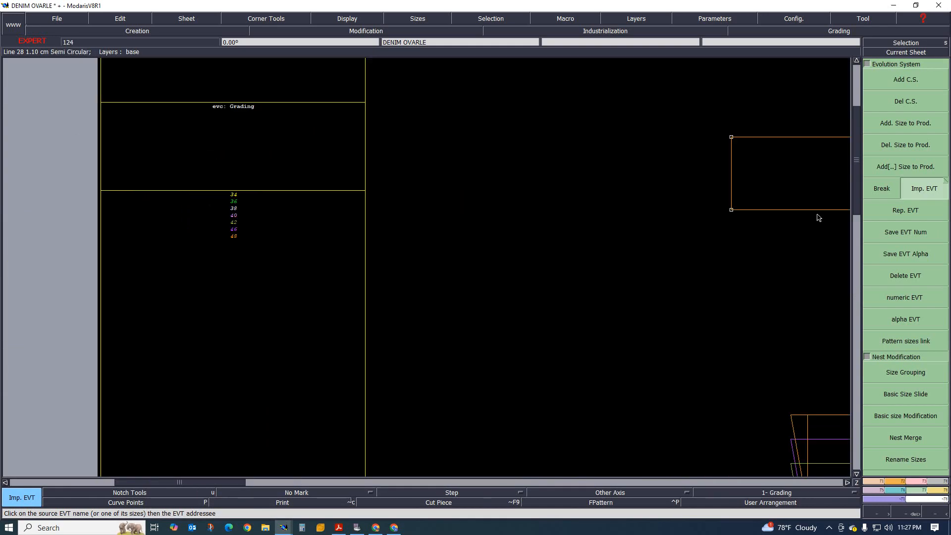
pyautogui.click(249, 234)
pyautogui.click(304, 208)
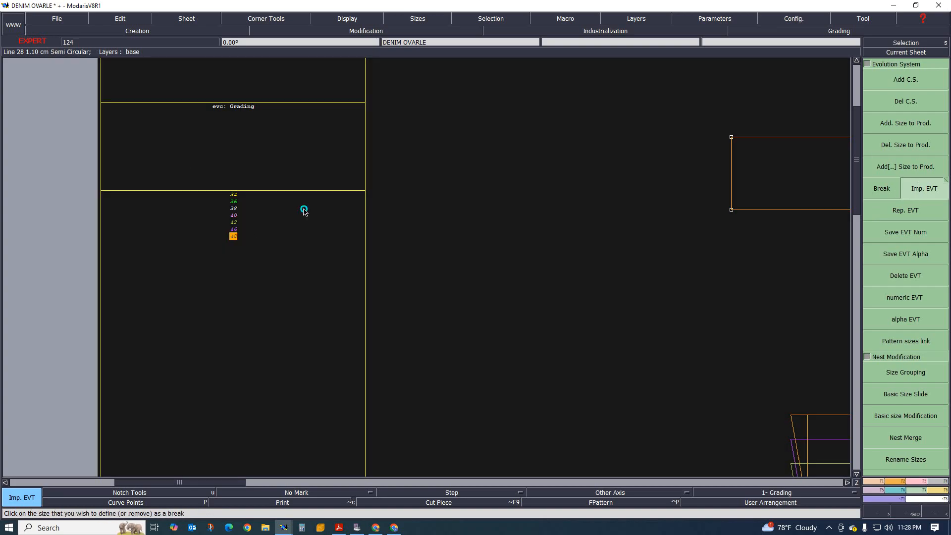
# Step: Rename size 46 as 44 and size 48 as 46 in the grading sheet's size list
pyautogui.click(120, 20)
pyautogui.click(118, 37)
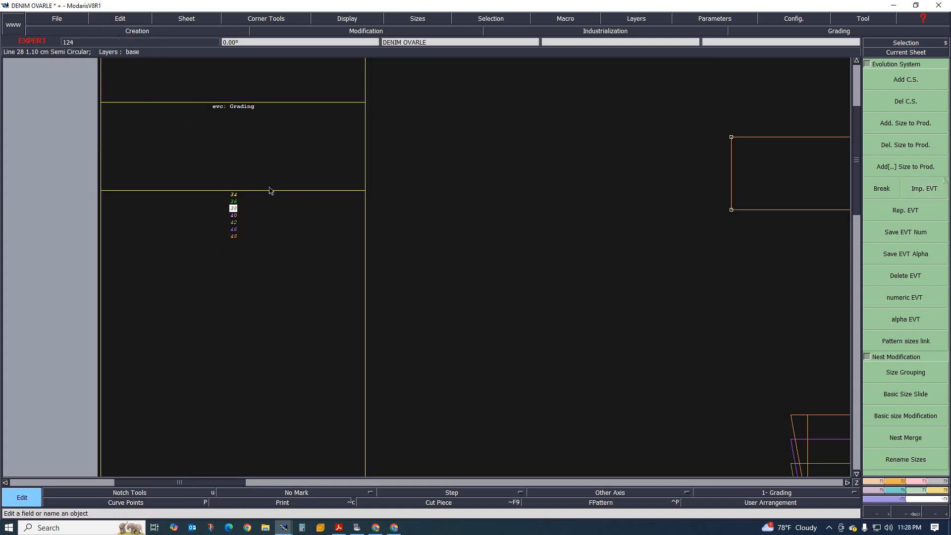
pyautogui.click(237, 231)
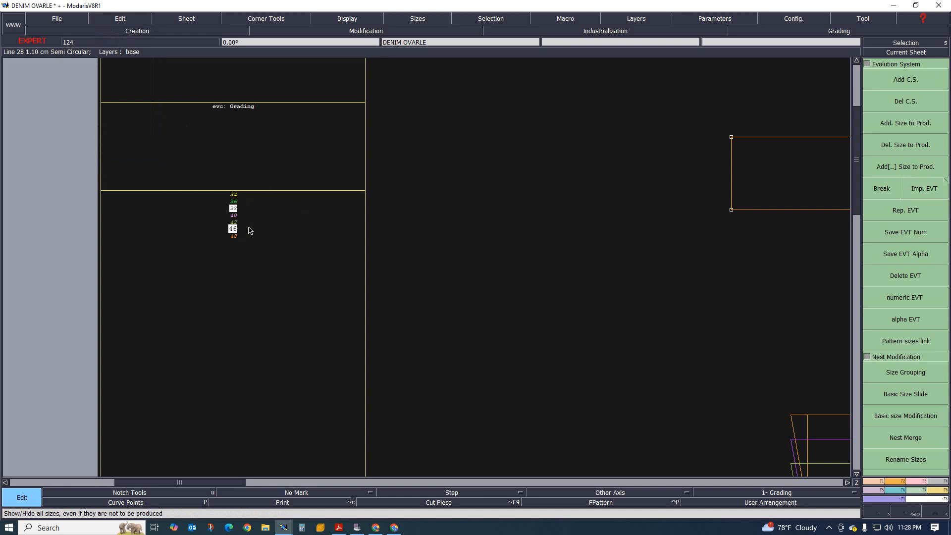
pyautogui.write('44')
pyautogui.click(236, 237)
pyautogui.click(235, 230)
pyautogui.click(234, 236)
pyautogui.write('46')
pyautogui.press('Return')
pyautogui.scroll(3, 237, 198)
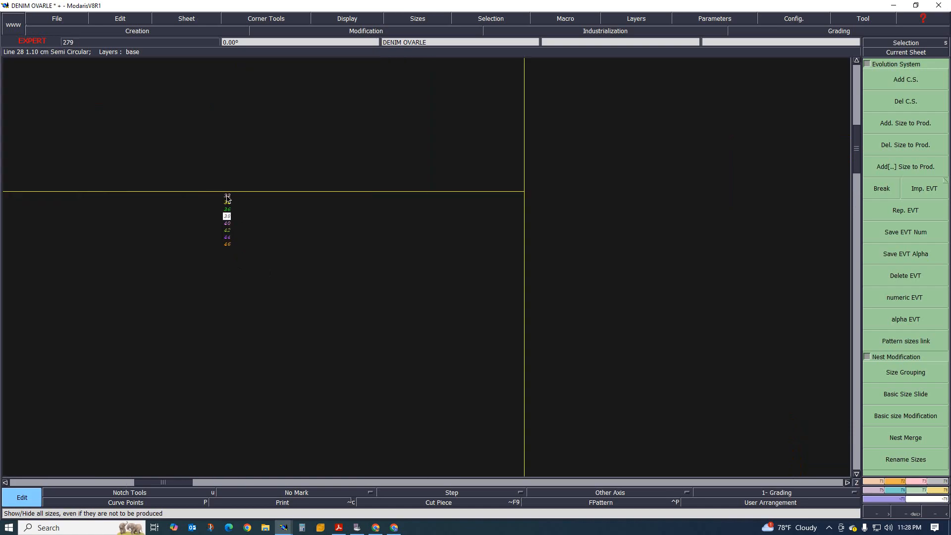
# Step: Start the Del. Size to Prod. command and display the sheet's size correspondence to compare both size columns
pyautogui.click(906, 144)
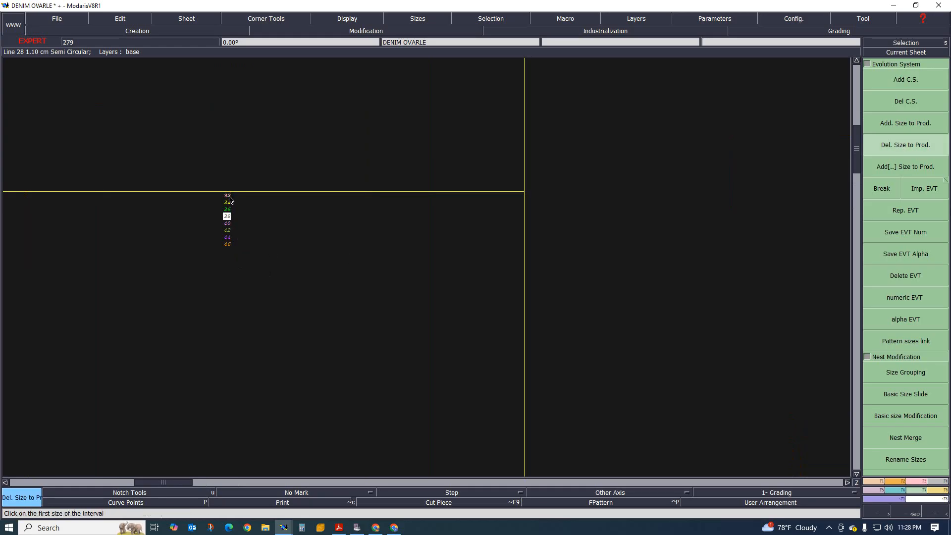
pyautogui.scroll(-2, 241, 212)
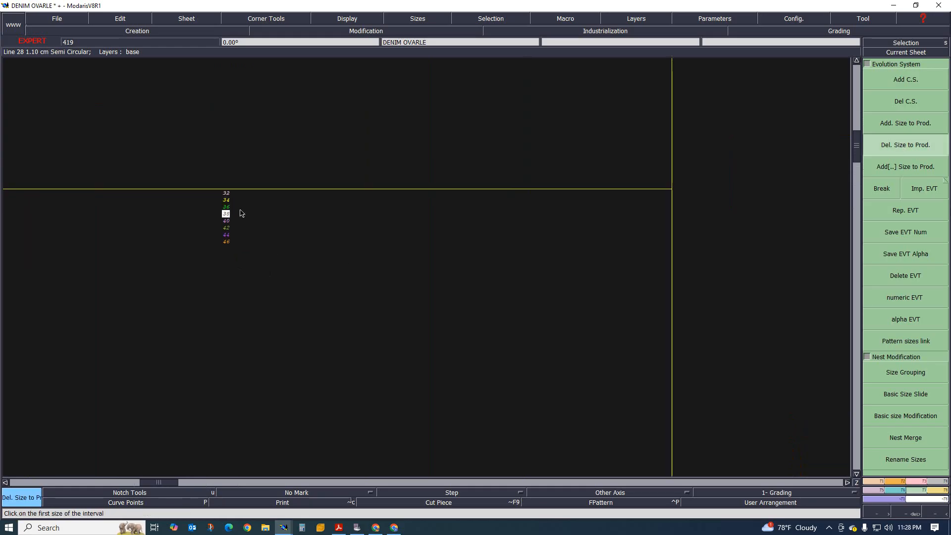
pyautogui.click(421, 20)
pyautogui.click(408, 29)
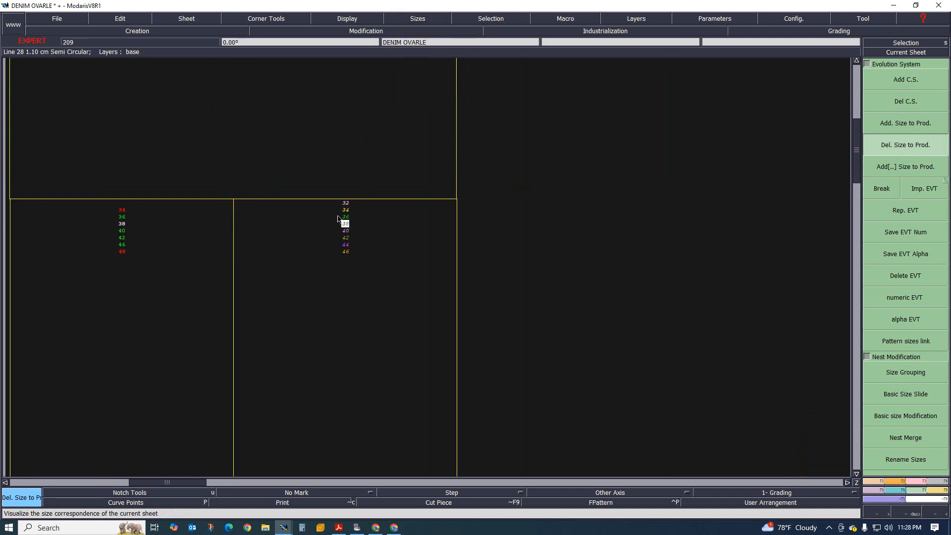
pyautogui.scroll(-4, 339, 218)
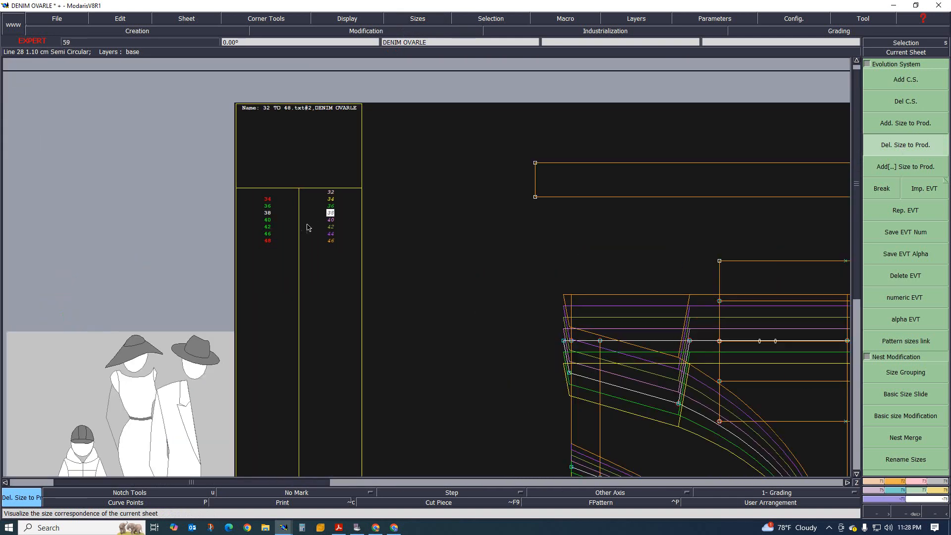
pyautogui.scroll(1, 300, 220)
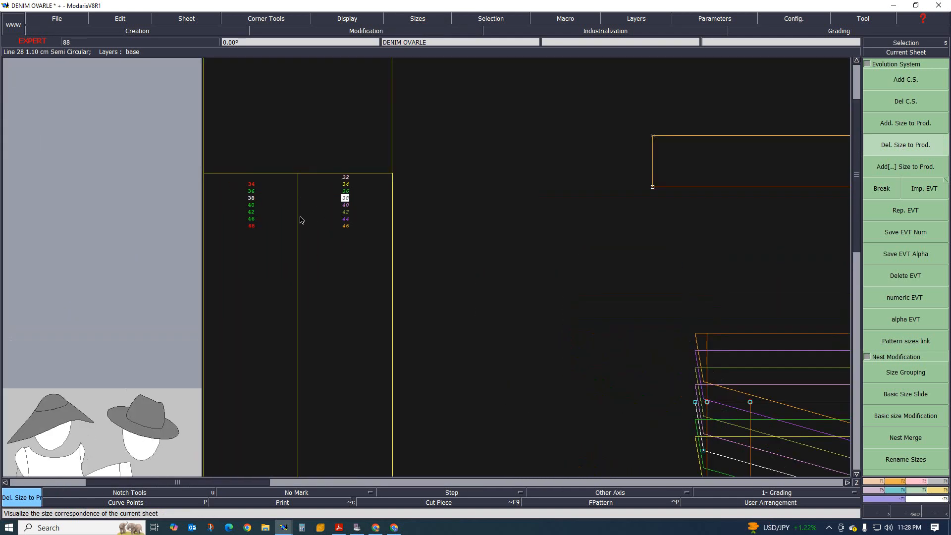
pyautogui.scroll(2, 300, 220)
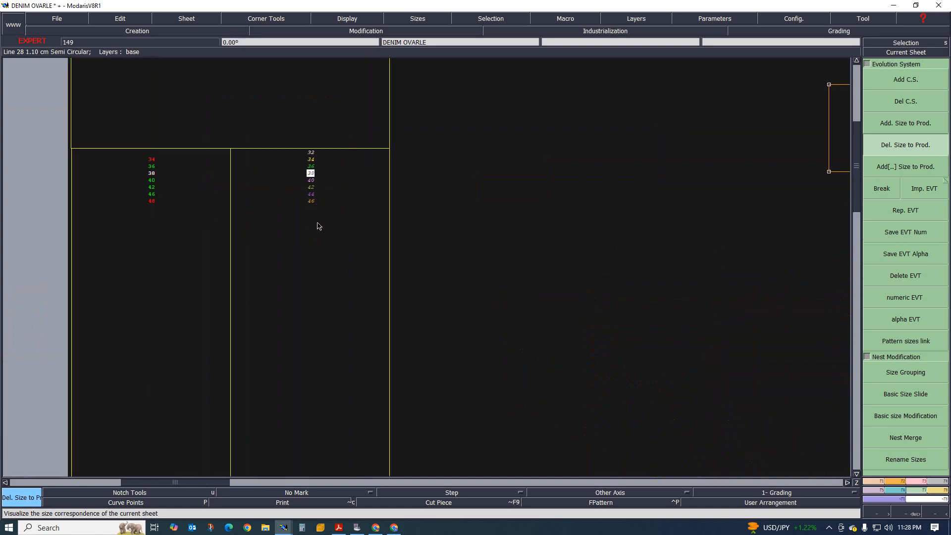
# Step: Add a production size named 46+1 after size 46 in the sheet's second size column
pyautogui.scroll(-1, 313, 226)
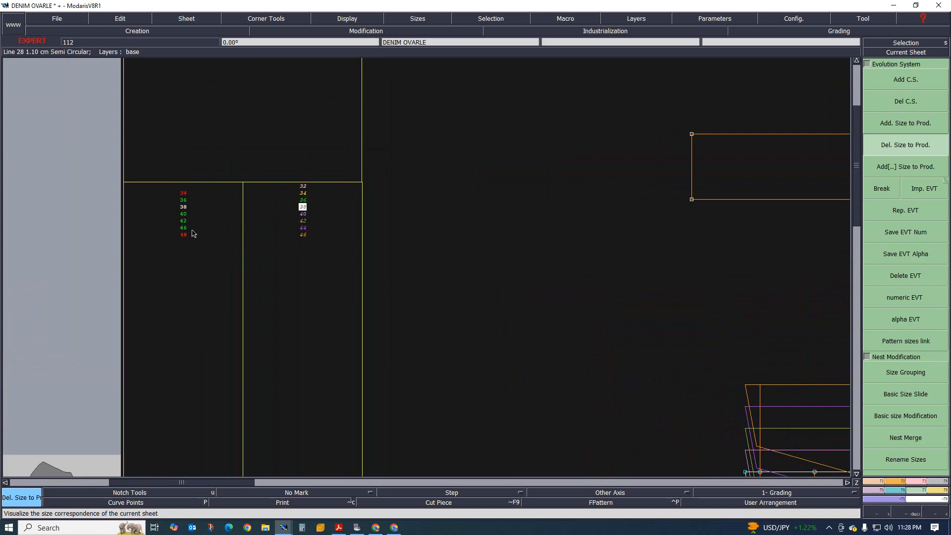
pyautogui.scroll(1, 319, 209)
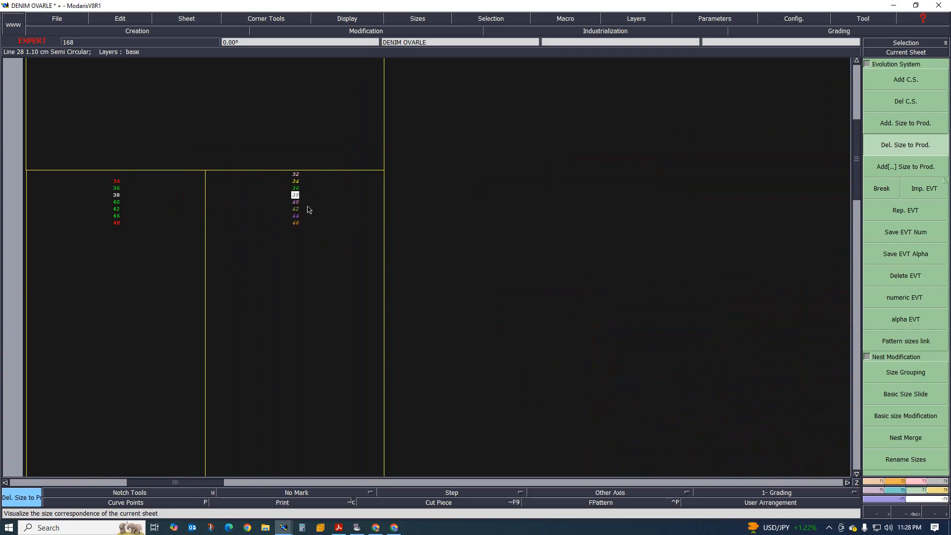
pyautogui.scroll(3, 308, 209)
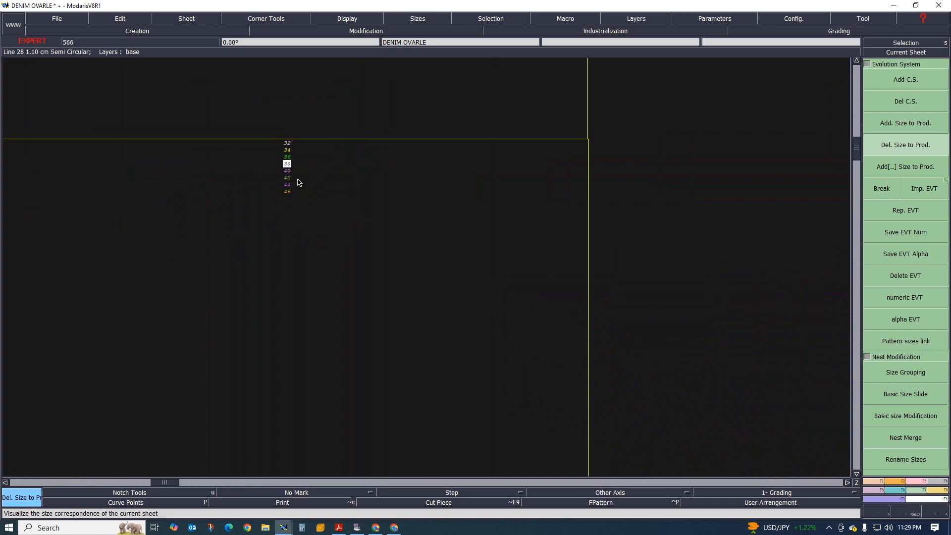
pyautogui.click(901, 128)
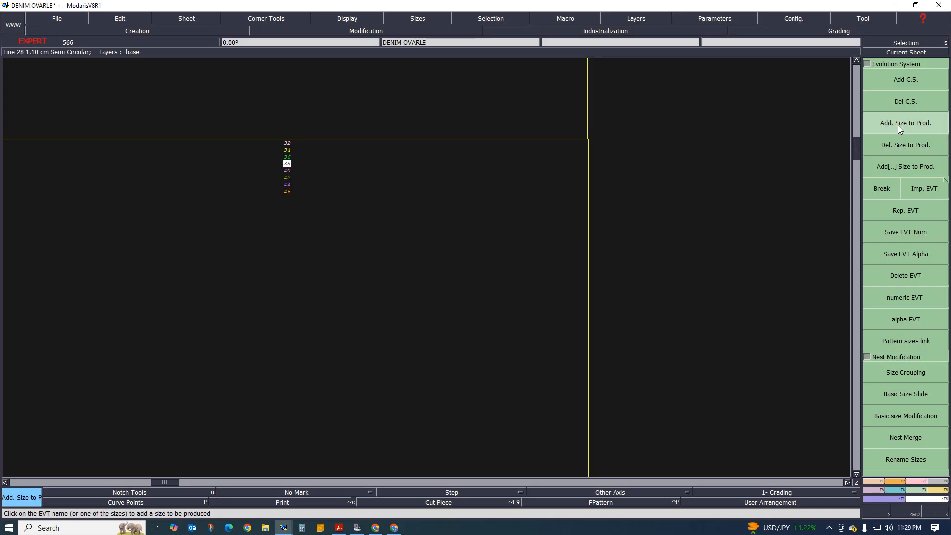
pyautogui.click(288, 194)
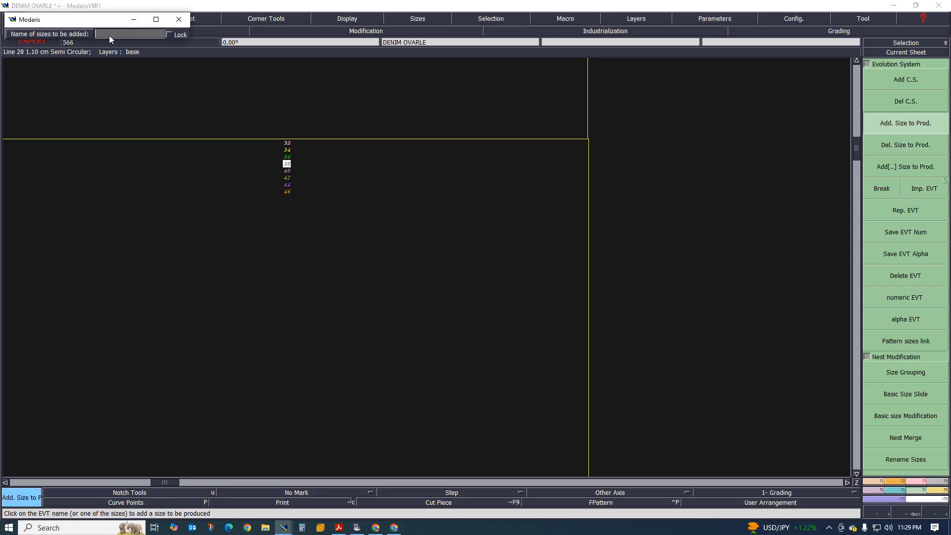
pyautogui.write('46+1')
pyautogui.press('Return')
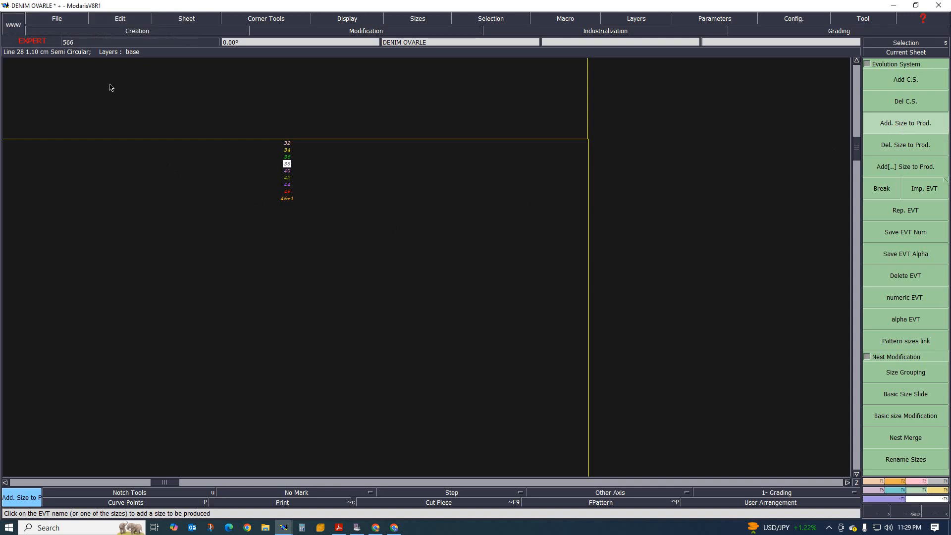
# Step: Rename the added size 46+1 as 48 in the sheet's second size column
pyautogui.scroll(3, 305, 180)
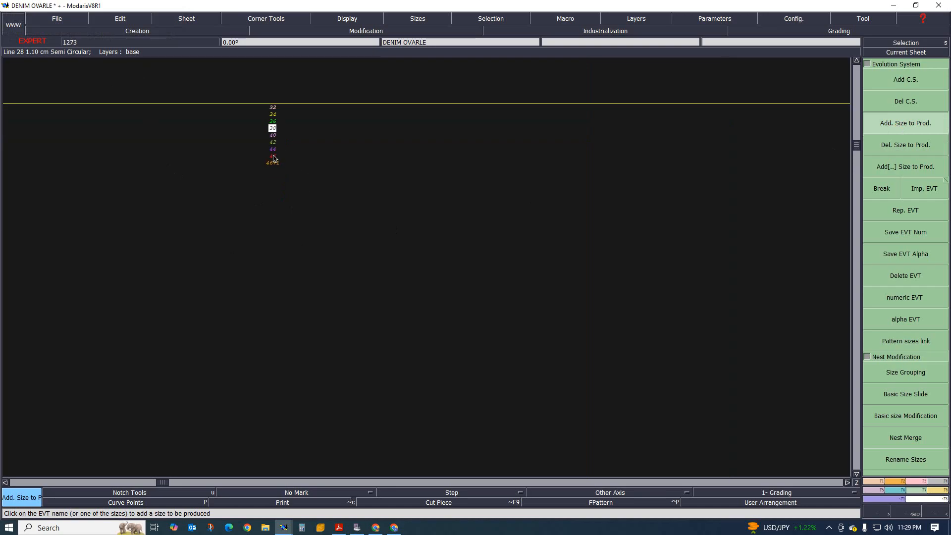
pyautogui.click(275, 164)
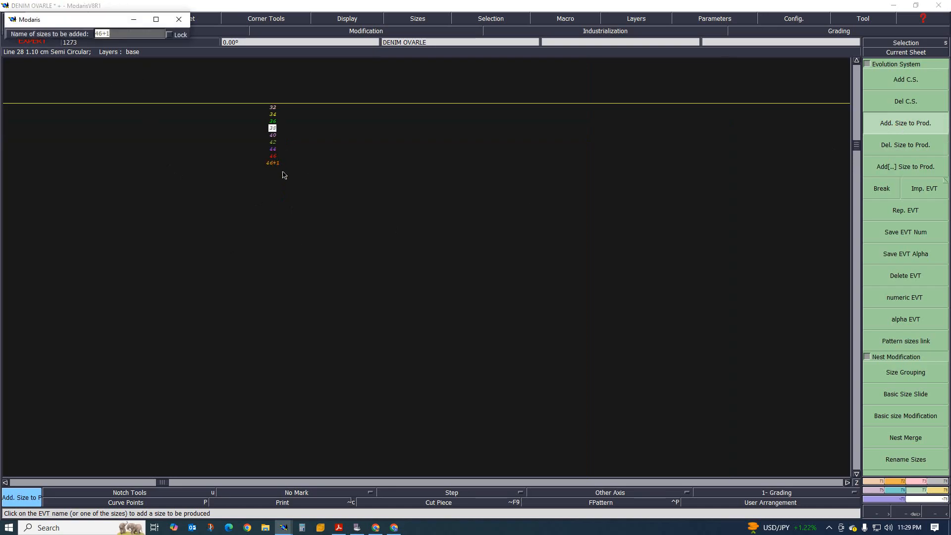
pyautogui.press('Return')
pyautogui.scroll(1, 289, 159)
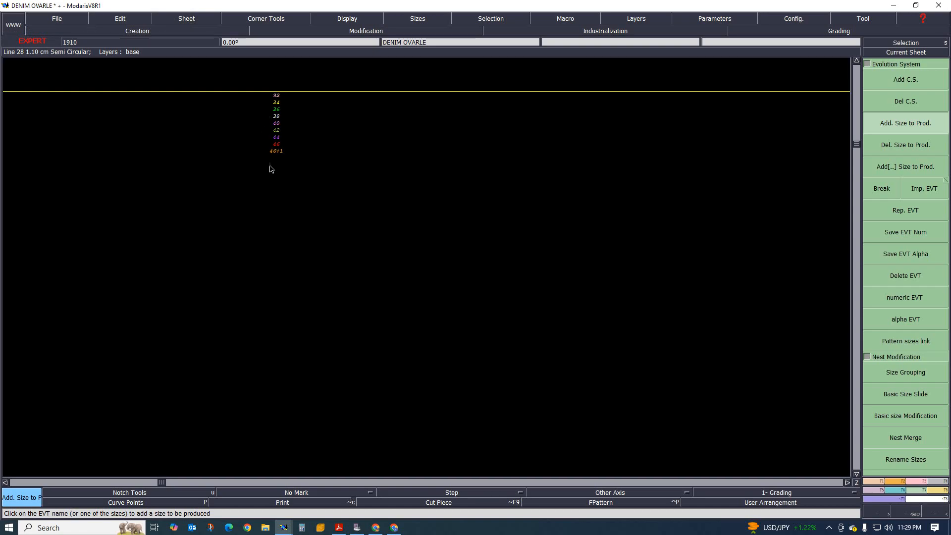
pyautogui.click(118, 18)
pyautogui.click(114, 31)
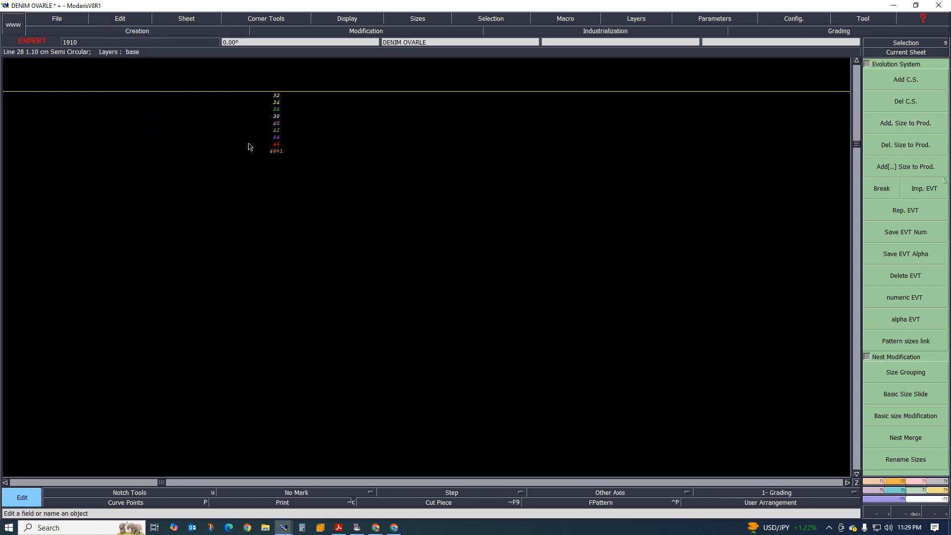
pyautogui.click(276, 151)
pyautogui.press('Return')
# Step: Copy the pattern sheet's size range onto the model identification sheet's size list with Rep. EVT
pyautogui.scroll(-5, 292, 171)
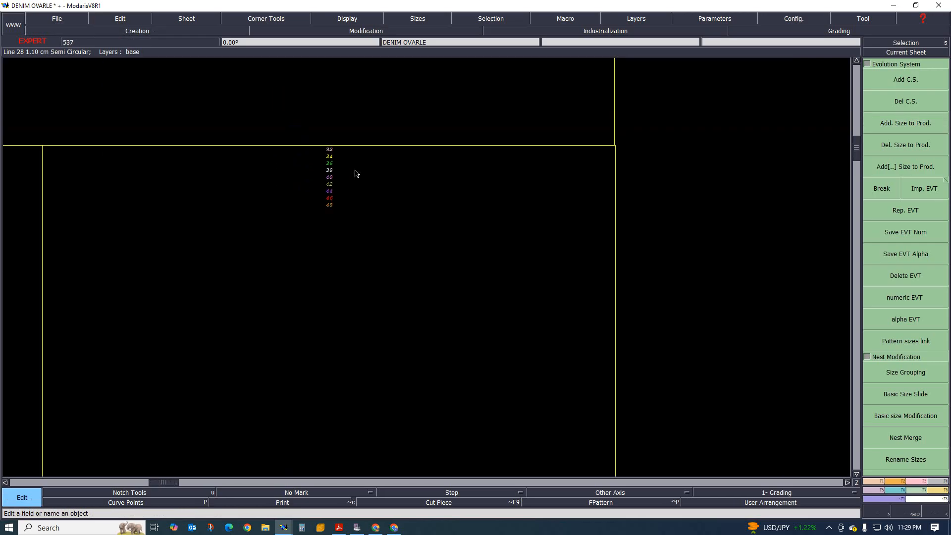
pyautogui.scroll(-3, 355, 173)
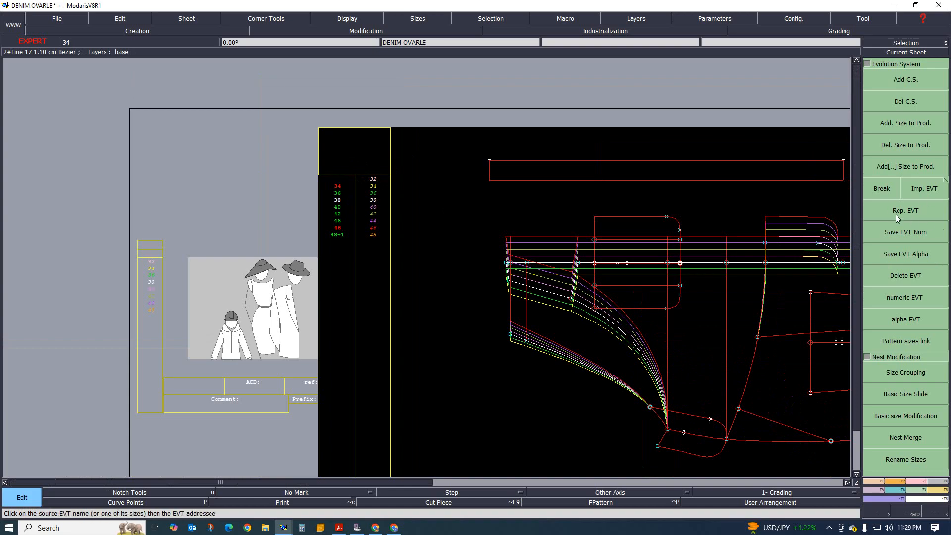
pyautogui.click(909, 212)
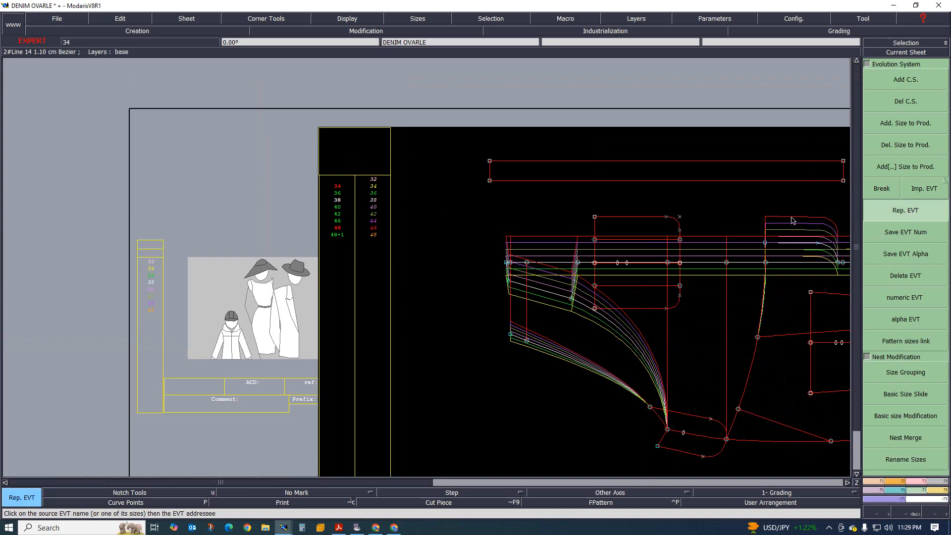
pyautogui.click(379, 191)
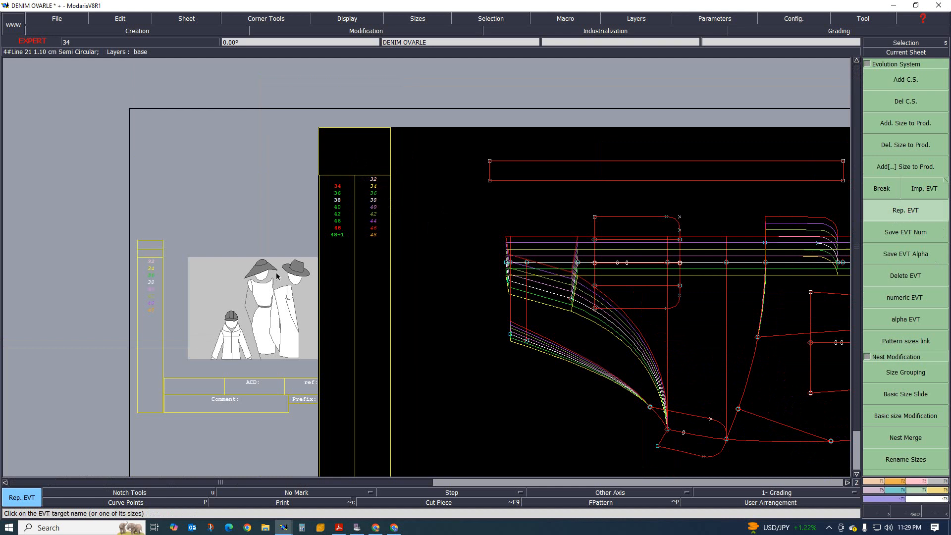
pyautogui.click(155, 289)
# Step: Examine the size lists of the pattern sheet and the model identification sheet after the replacement
pyautogui.scroll(1, 151, 312)
pyautogui.scroll(-2, 327, 223)
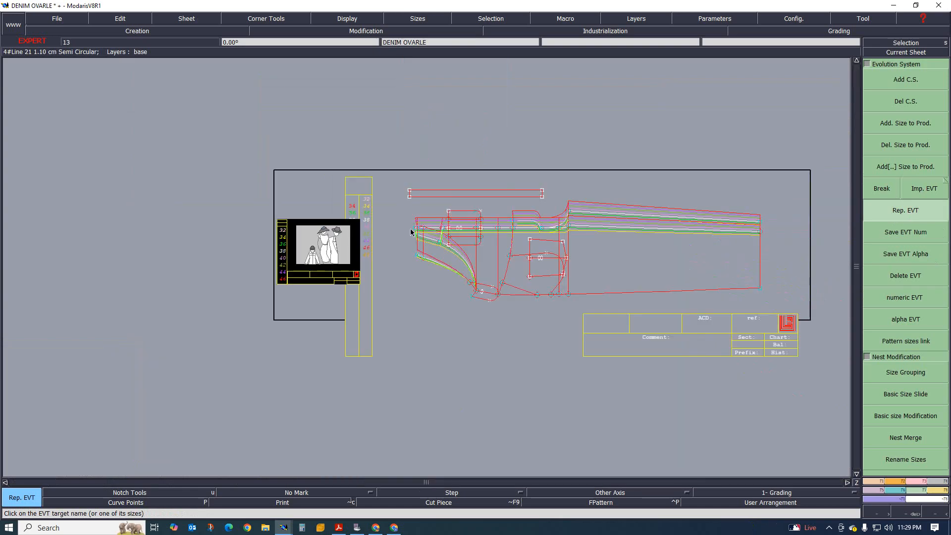
pyautogui.scroll(2, 412, 215)
pyautogui.scroll(-1, 341, 243)
pyautogui.scroll(2, 340, 246)
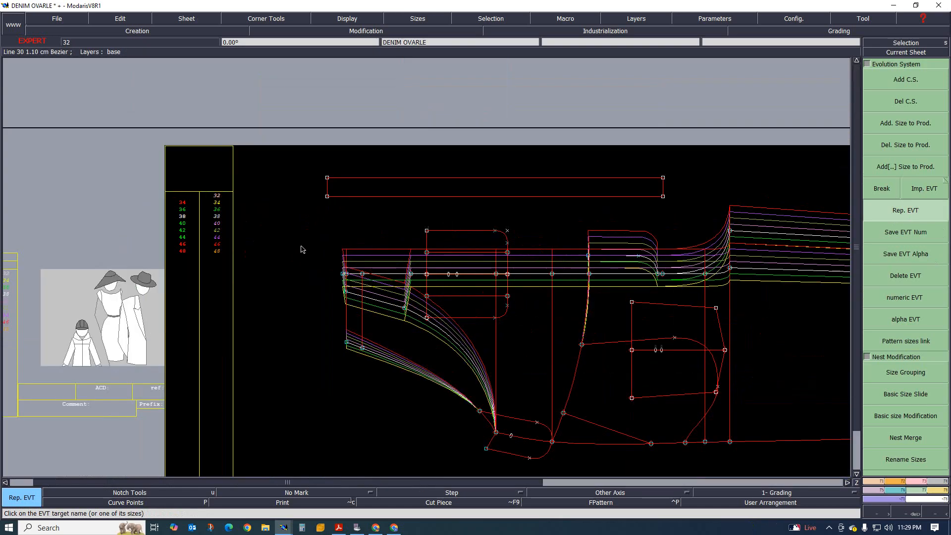
pyautogui.scroll(-2, 258, 262)
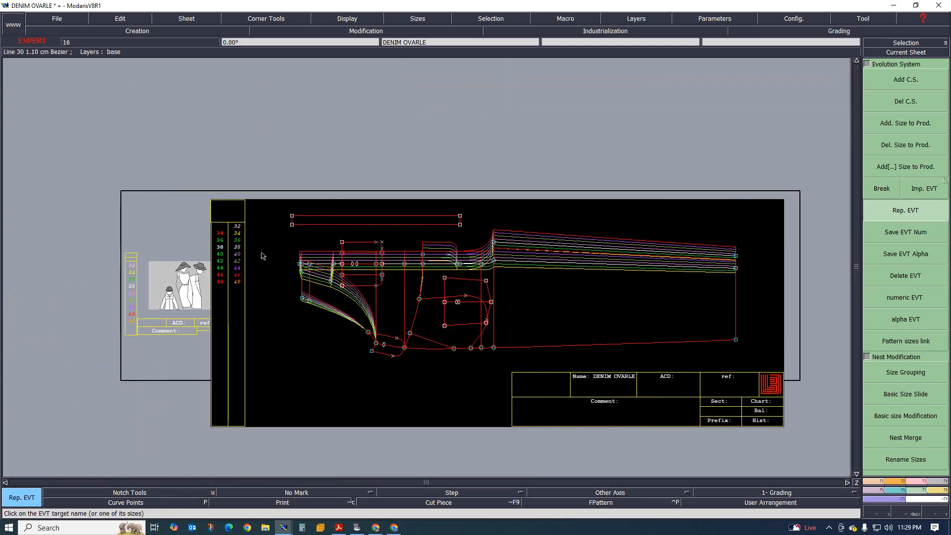
pyautogui.scroll(1, 268, 253)
pyautogui.scroll(-3, 222, 238)
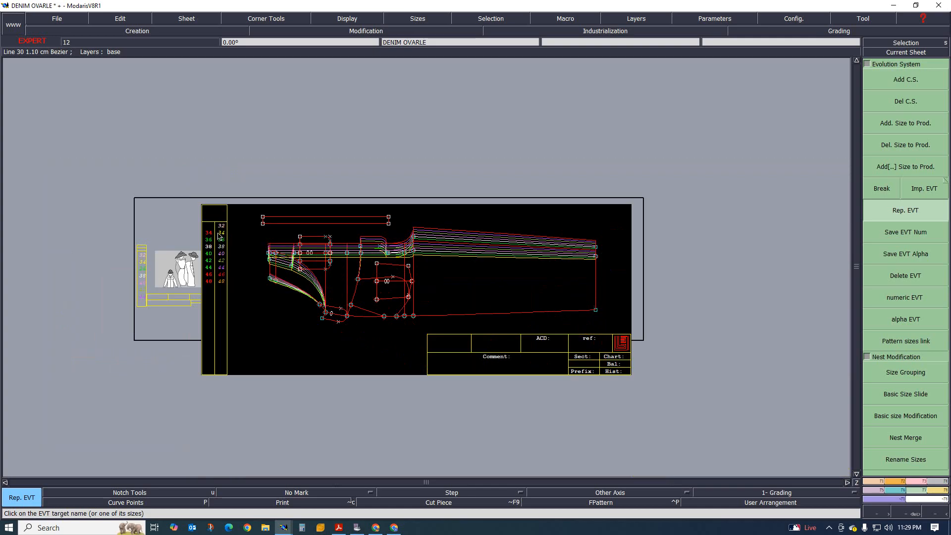
pyautogui.scroll(2, 211, 240)
pyautogui.scroll(2, 211, 240)
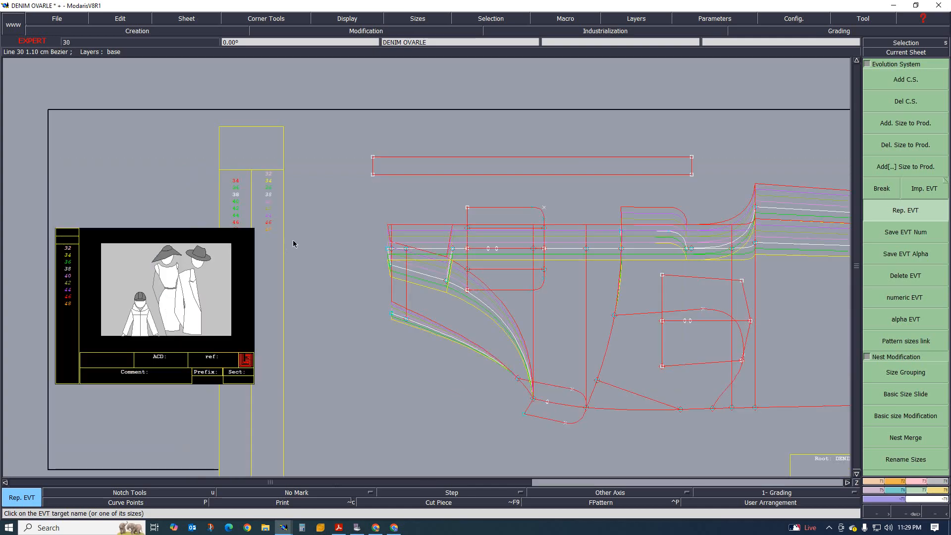
# Step: Arrange all sheets automatically on the desk and compare the pattern sheet's size columns with the model identification sheet's list
pyautogui.press('j')
pyautogui.click(216, 203)
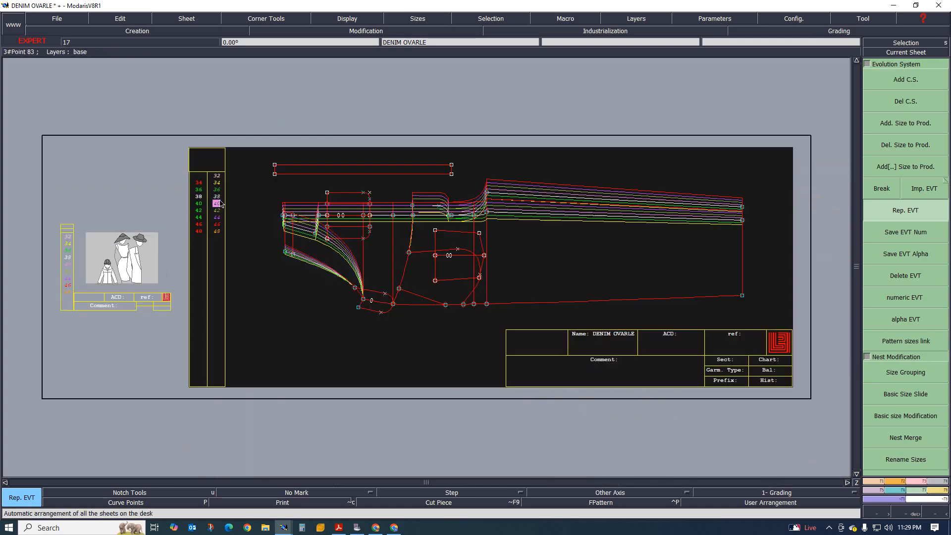
pyautogui.scroll(1, 190, 182)
pyautogui.scroll(1, 211, 189)
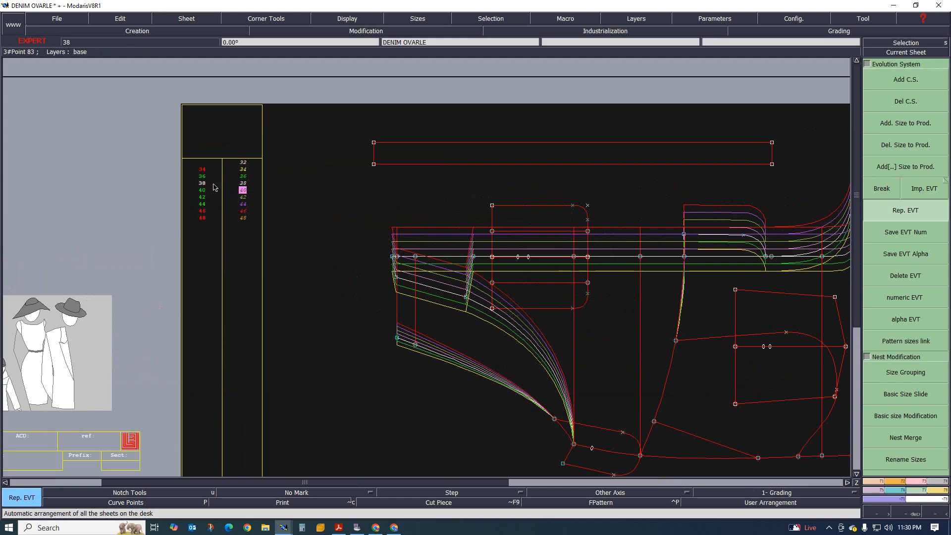
pyautogui.scroll(1, 214, 187)
pyautogui.scroll(-2, 240, 184)
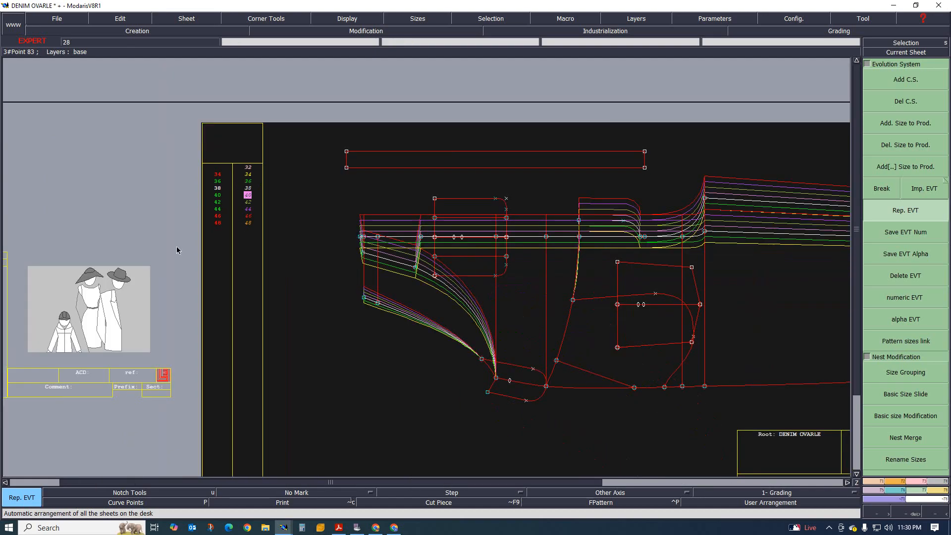
pyautogui.scroll(-1, 179, 249)
pyautogui.scroll(2, 99, 274)
pyautogui.scroll(1, 78, 287)
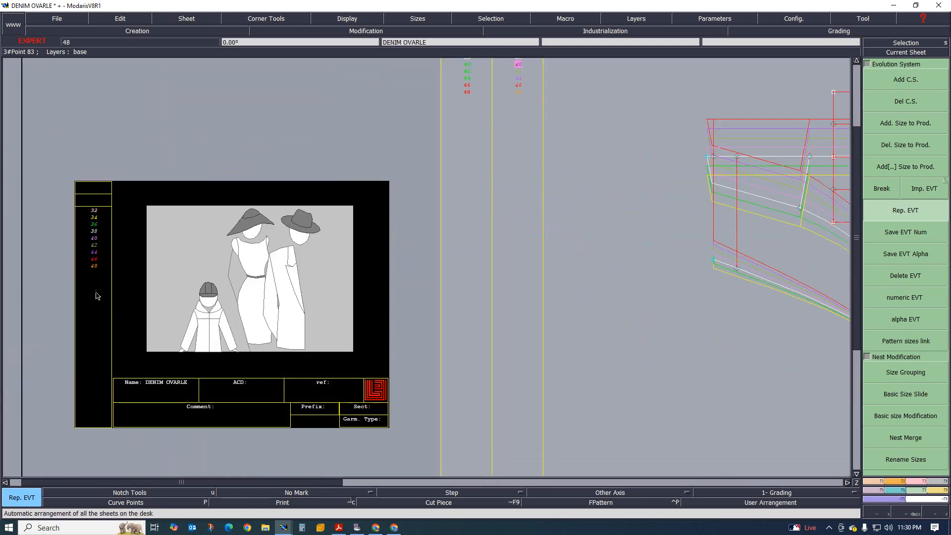
pyautogui.scroll(-2, 99, 218)
pyautogui.scroll(3, 342, 169)
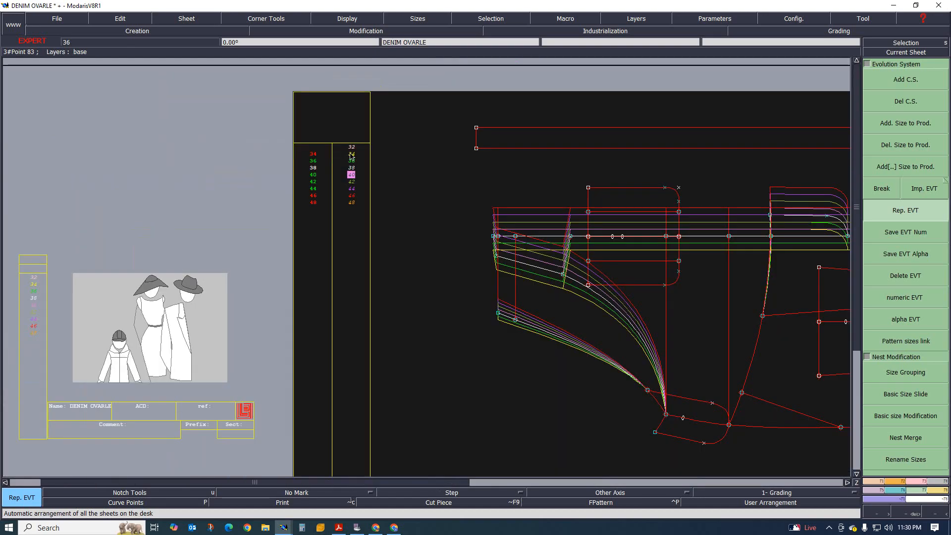
pyautogui.scroll(1, 305, 158)
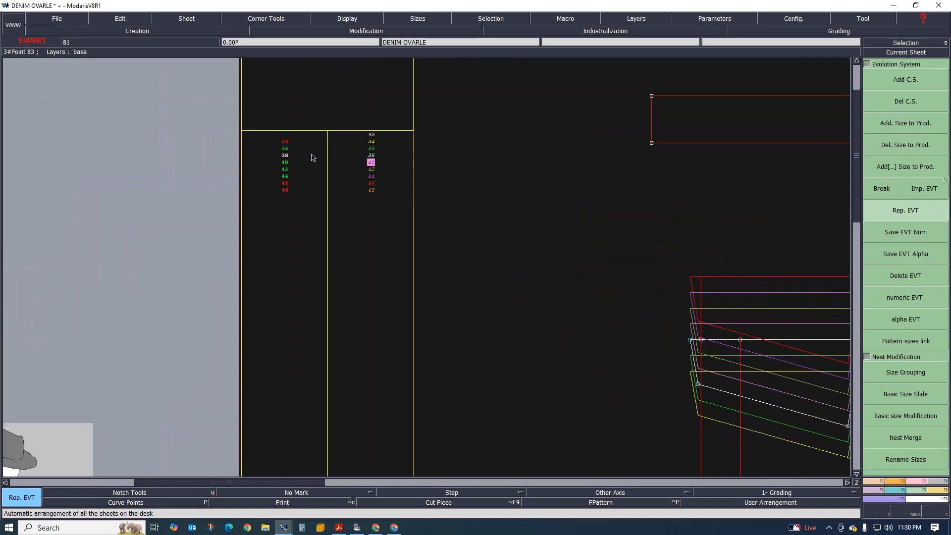
pyautogui.scroll(-2, 388, 144)
# Step: Reapply Rep. EVT from the pattern sheet's second size column to the model identification sheet's size list
pyautogui.click(923, 210)
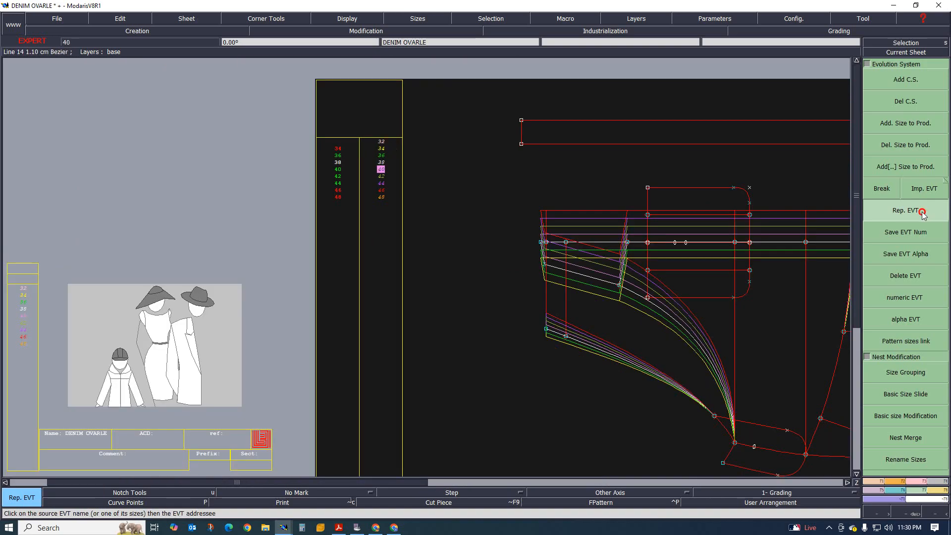
pyautogui.click(381, 177)
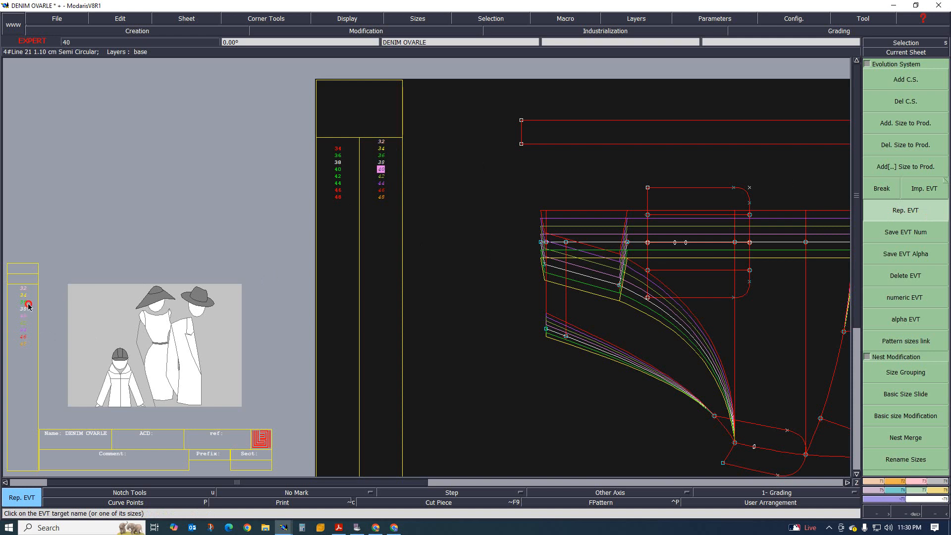
pyautogui.click(377, 180)
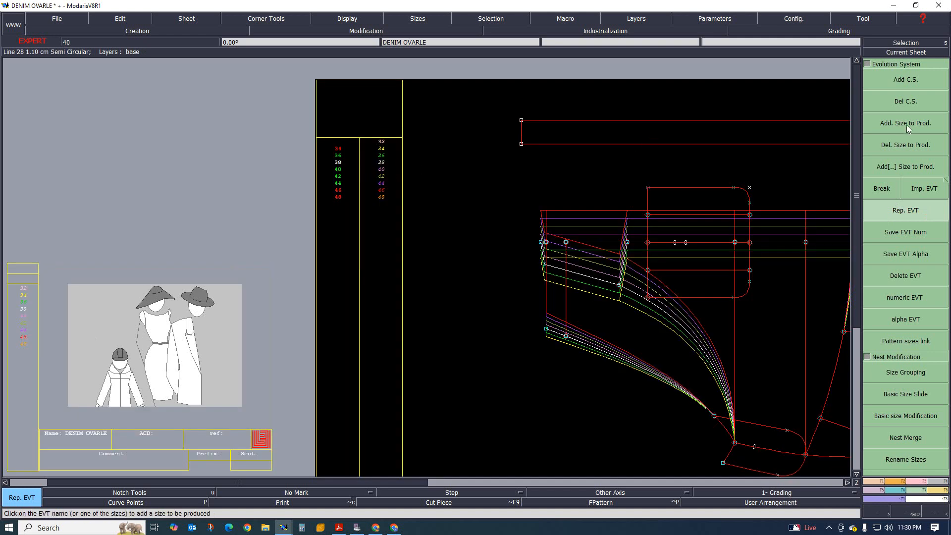
# Step: Try linking size 38 in both size columns with Add C.S., and delete that correspondence with Del C.S
pyautogui.click(907, 105)
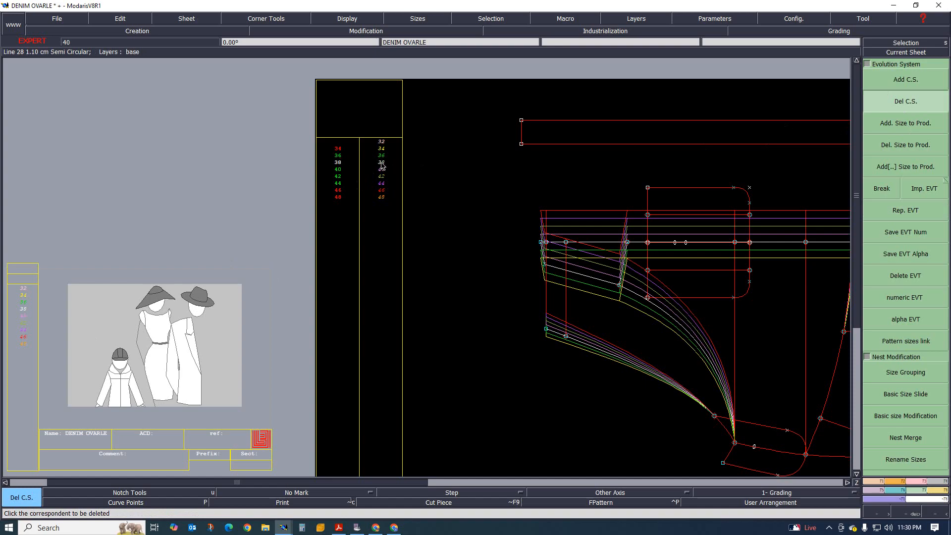
pyautogui.click(908, 79)
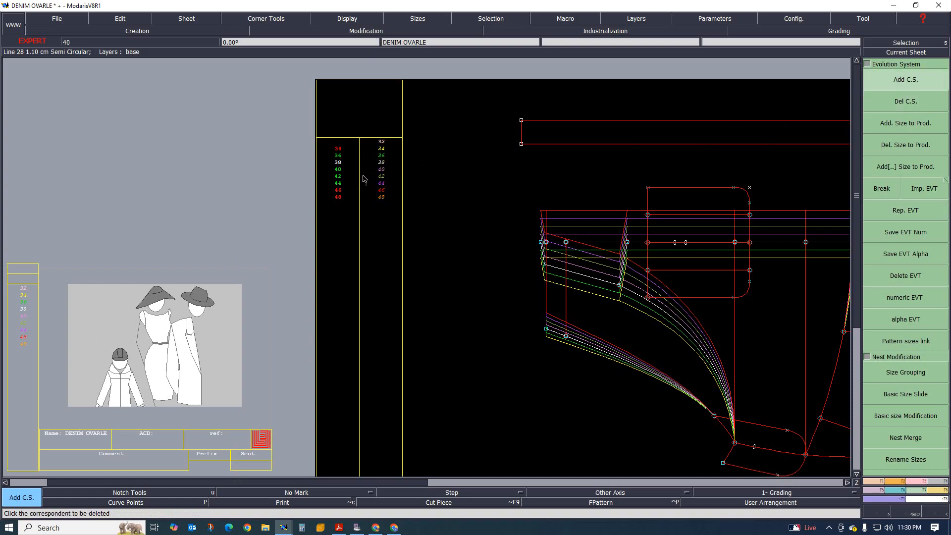
pyautogui.click(344, 164)
pyautogui.click(381, 163)
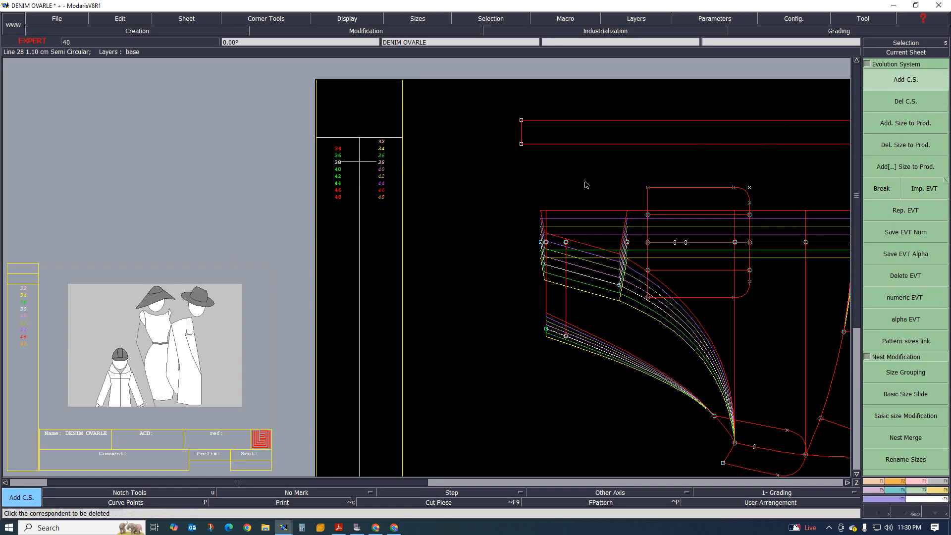
pyautogui.click(906, 103)
pyautogui.click(352, 163)
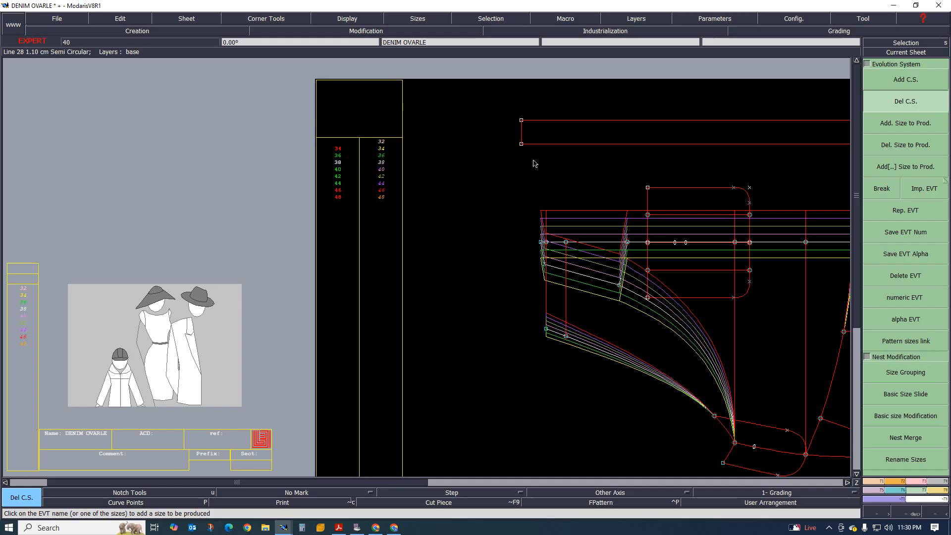
# Step: Link size 38 of the first size column to size 38 of the second column with Add C.S
pyautogui.click(910, 83)
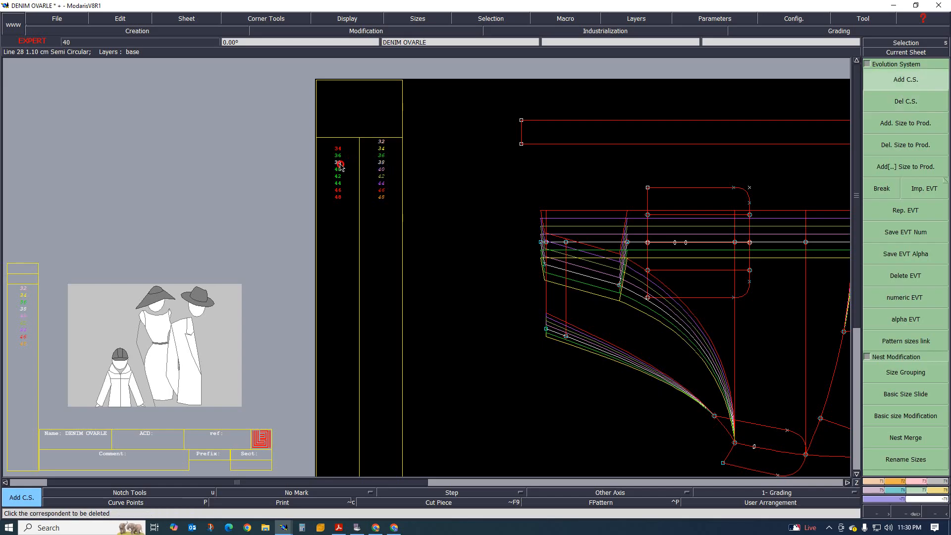
pyautogui.click(381, 162)
pyautogui.scroll(-1, 314, 233)
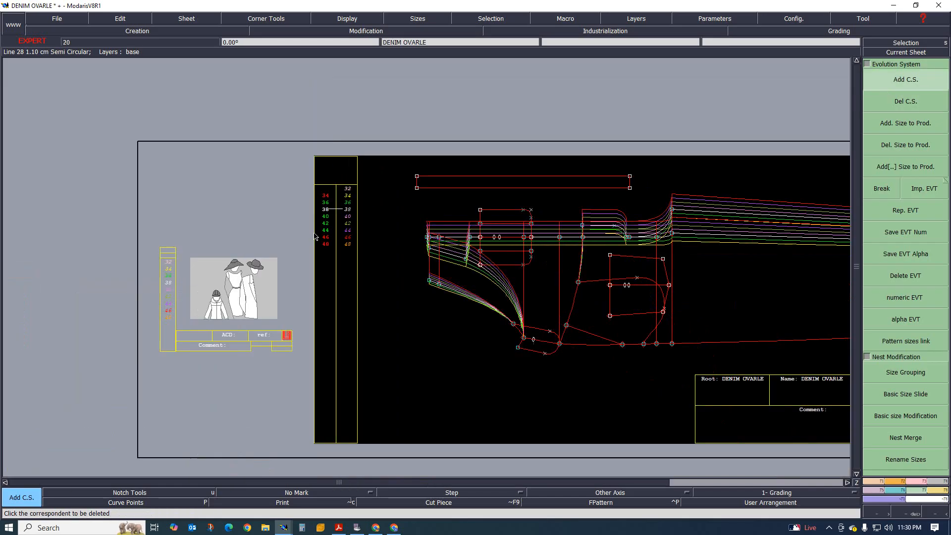
pyautogui.scroll(1, 217, 285)
pyautogui.click(201, 283)
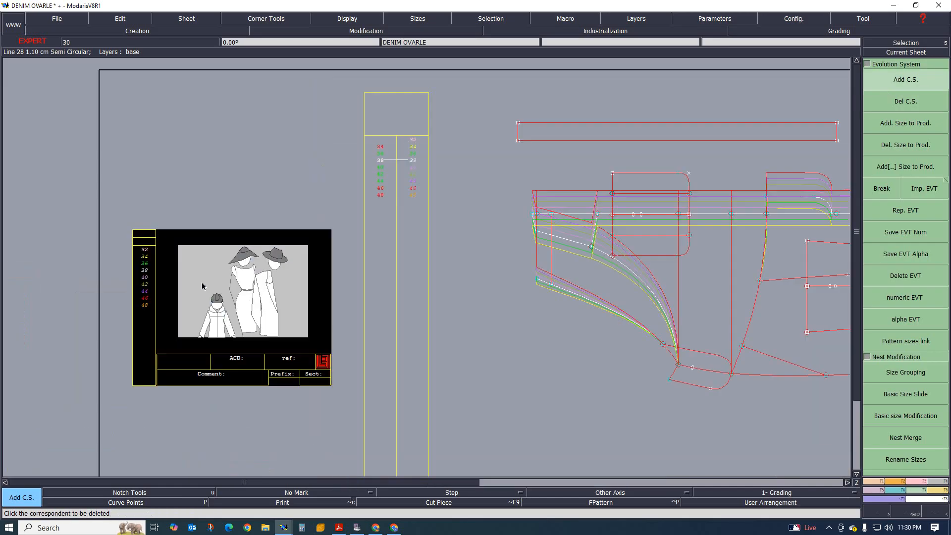
# Step: Apply Rep. EVT again between the pattern sheet's second size column and the model identification sheet's size list
pyautogui.click(906, 104)
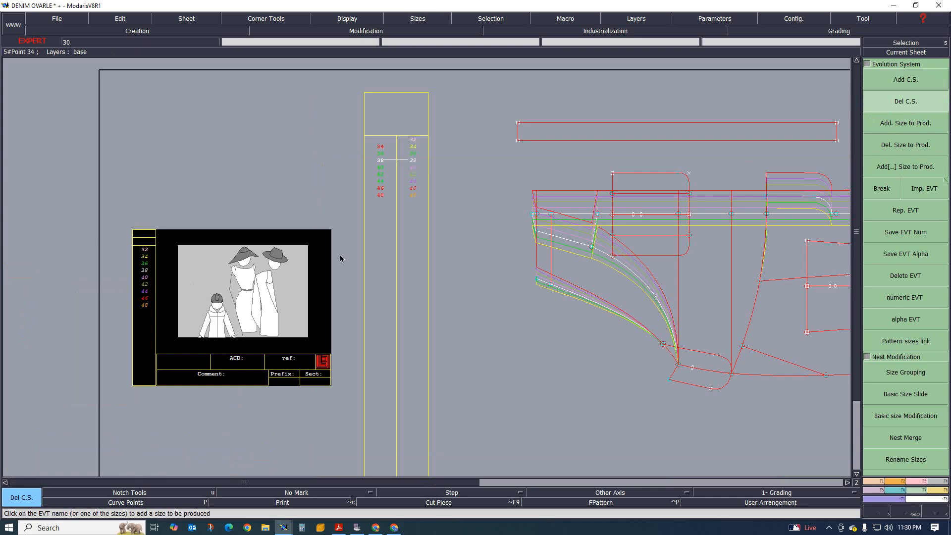
pyautogui.click(917, 212)
pyautogui.click(411, 179)
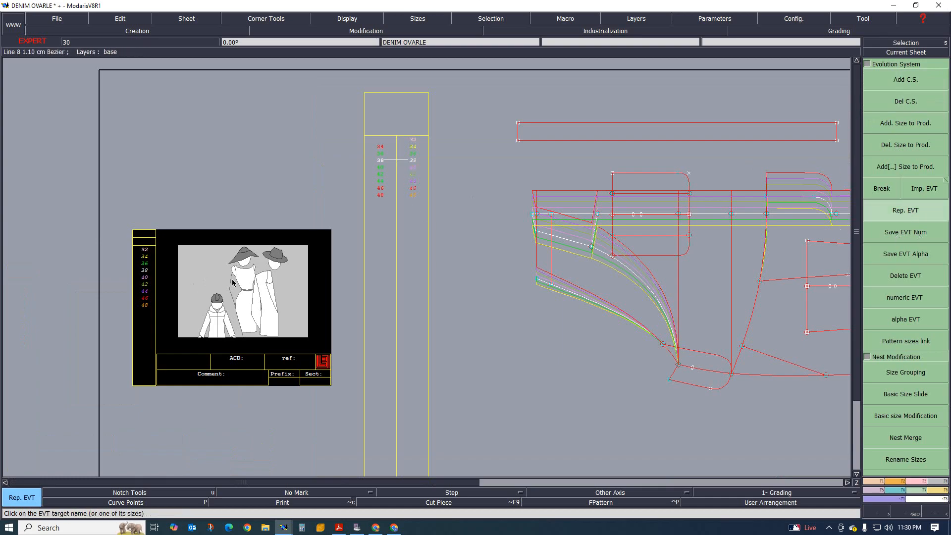
pyautogui.click(153, 287)
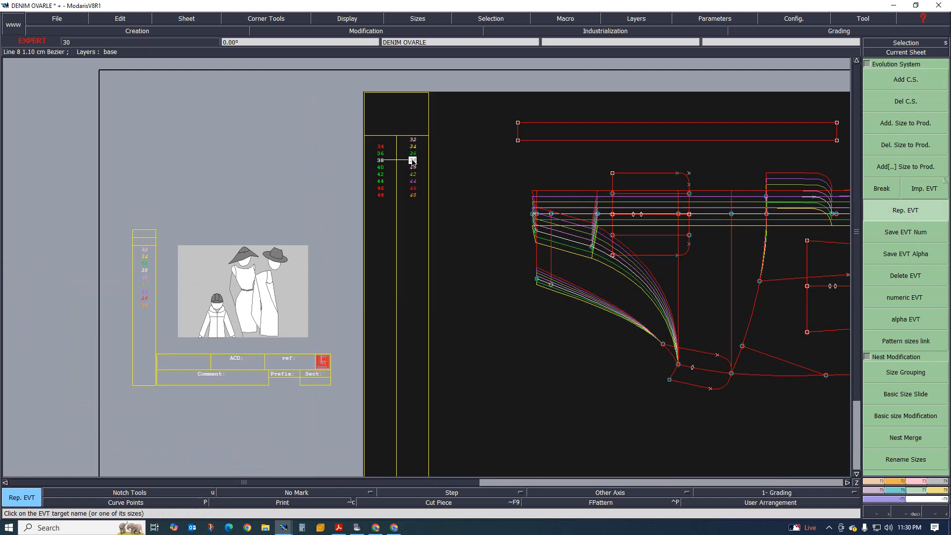
pyautogui.click(413, 160)
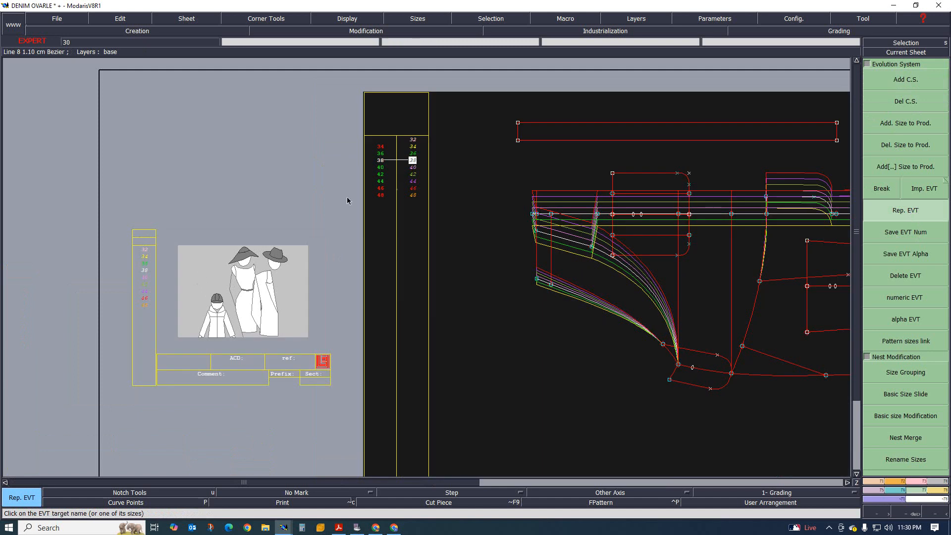
pyautogui.scroll(1, 432, 187)
pyautogui.scroll(-1, 411, 190)
pyautogui.scroll(1, 447, 175)
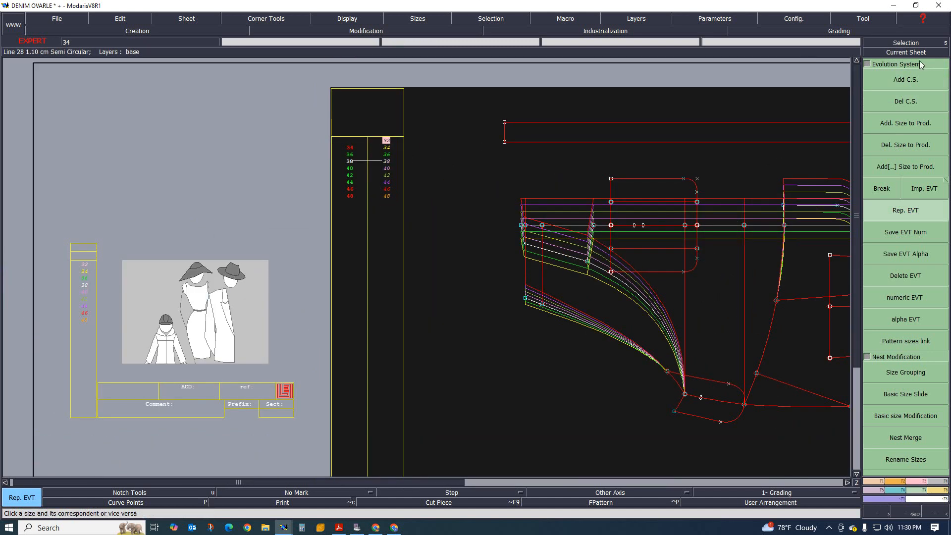
# Step: Turn off the size correspondence display so the pattern sheet shows only the Grading size list
pyautogui.click(902, 167)
pyautogui.click(897, 151)
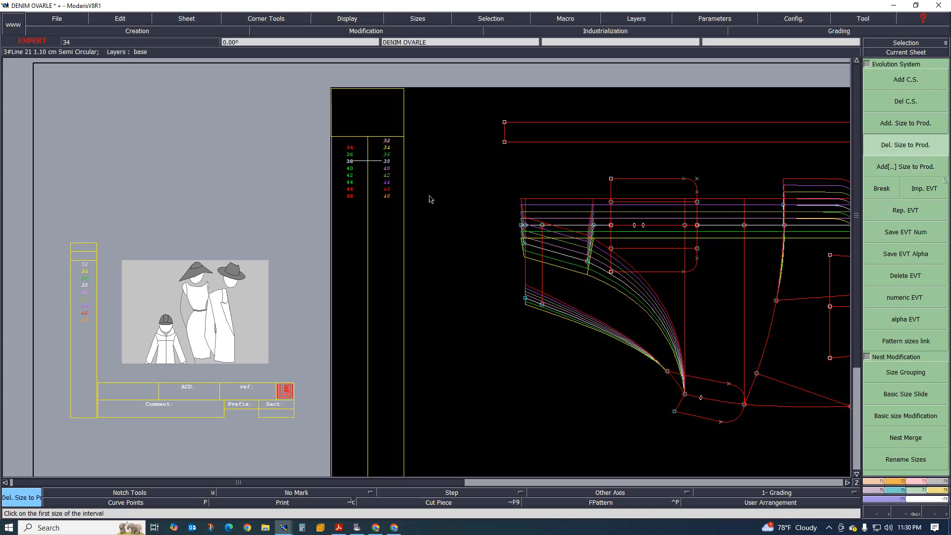
pyautogui.click(416, 18)
pyautogui.click(404, 31)
pyautogui.scroll(1, 386, 149)
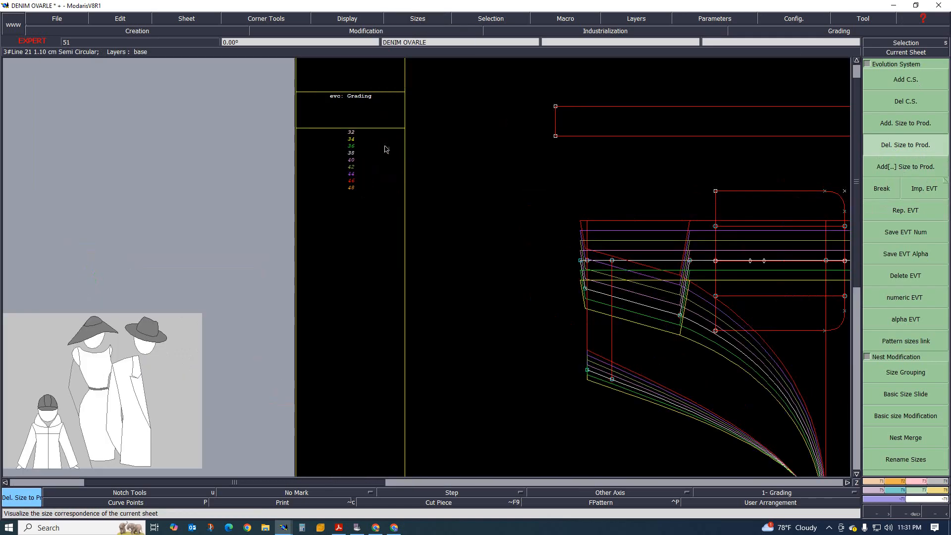
# Step: Examine the leg's graded nest and check the upper hem point's dx and dy values per size with Control
pyautogui.scroll(-5, 453, 178)
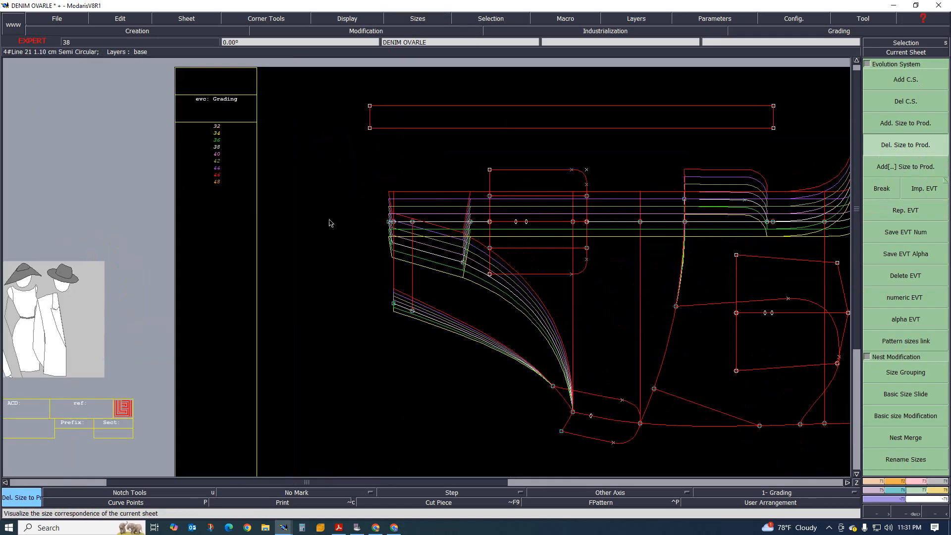
pyautogui.scroll(5, 561, 245)
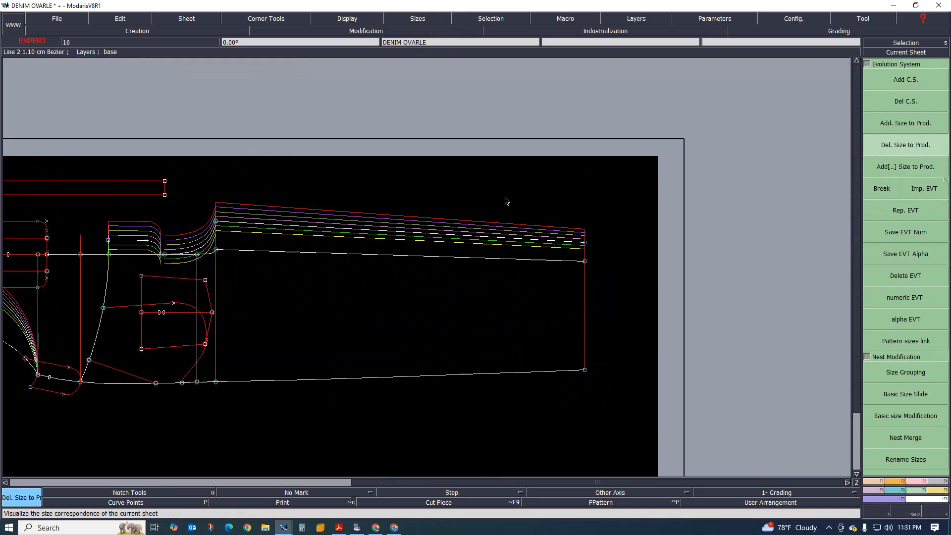
pyautogui.scroll(1, 599, 254)
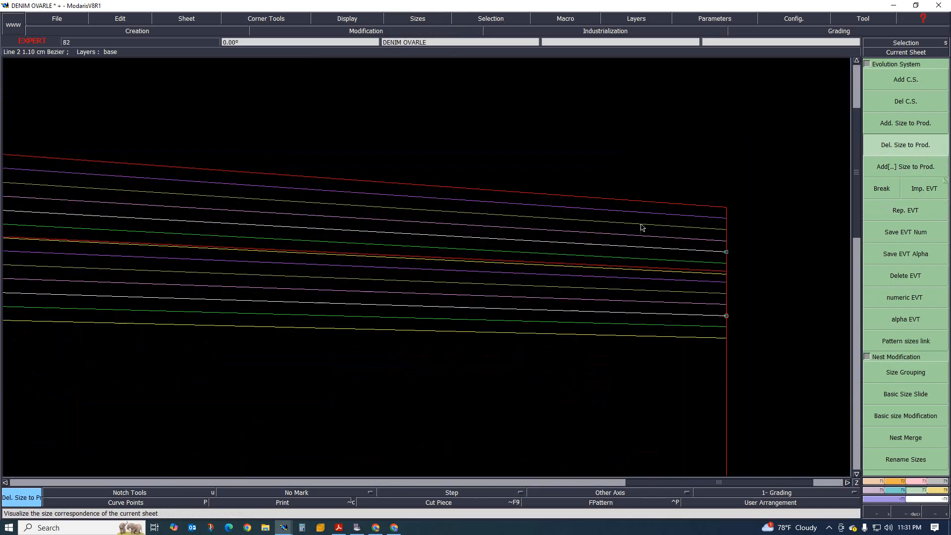
pyautogui.scroll(-3, 570, 238)
pyautogui.scroll(1, 457, 245)
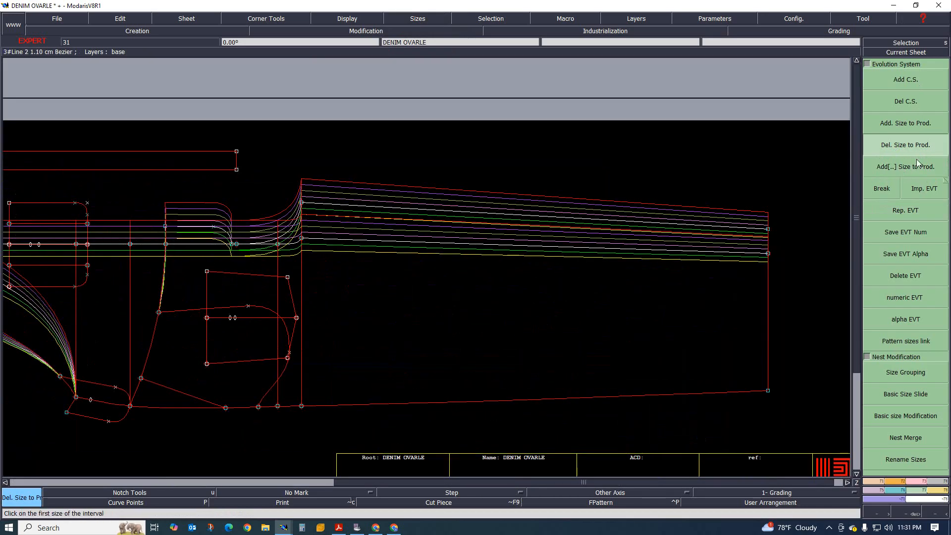
pyautogui.click(896, 491)
pyautogui.click(912, 81)
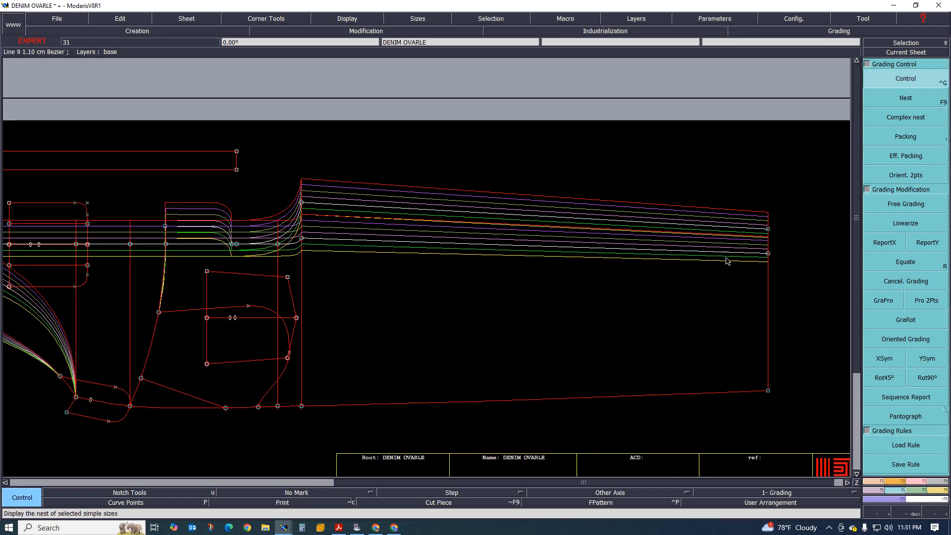
pyautogui.click(768, 231)
pyautogui.scroll(3, 773, 233)
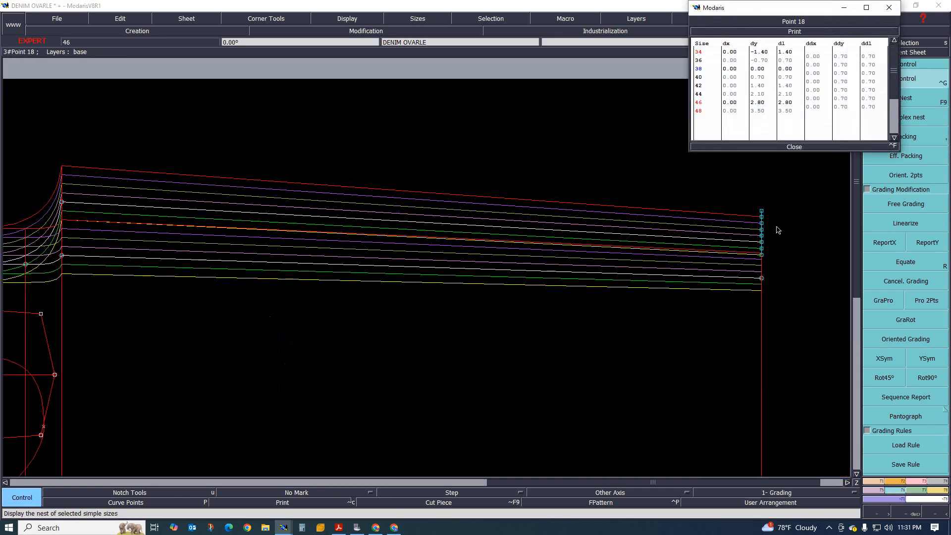
pyautogui.scroll(2, 741, 280)
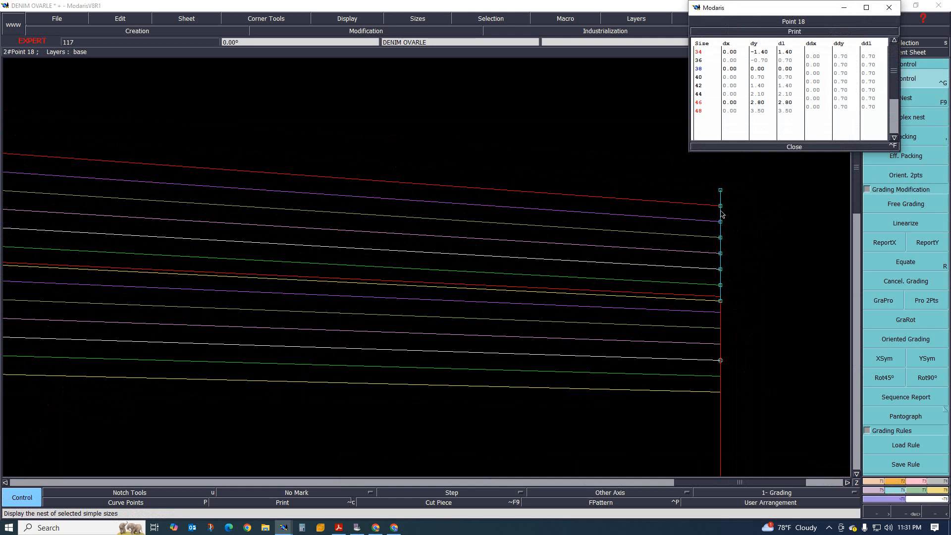
pyautogui.scroll(-2, 738, 223)
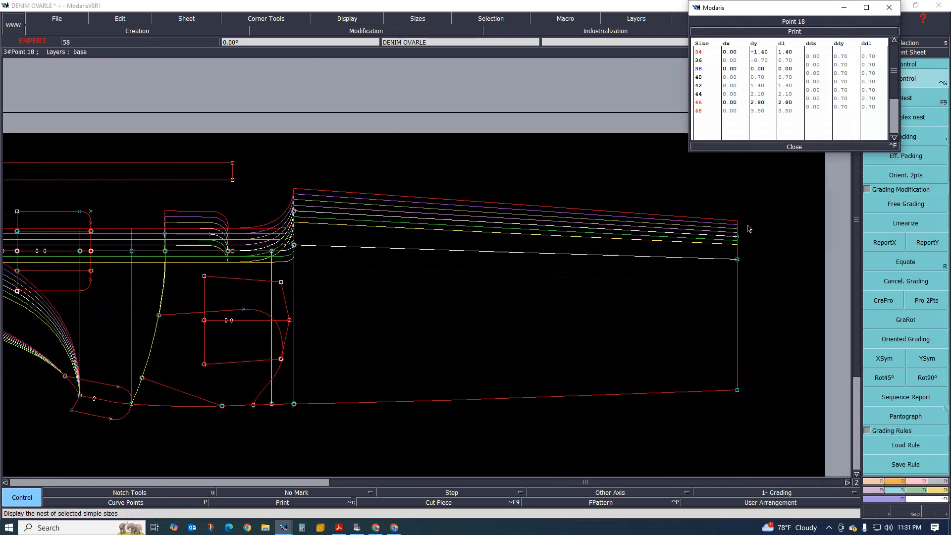
pyautogui.scroll(1, 300, 200)
pyautogui.scroll(-2, 347, 206)
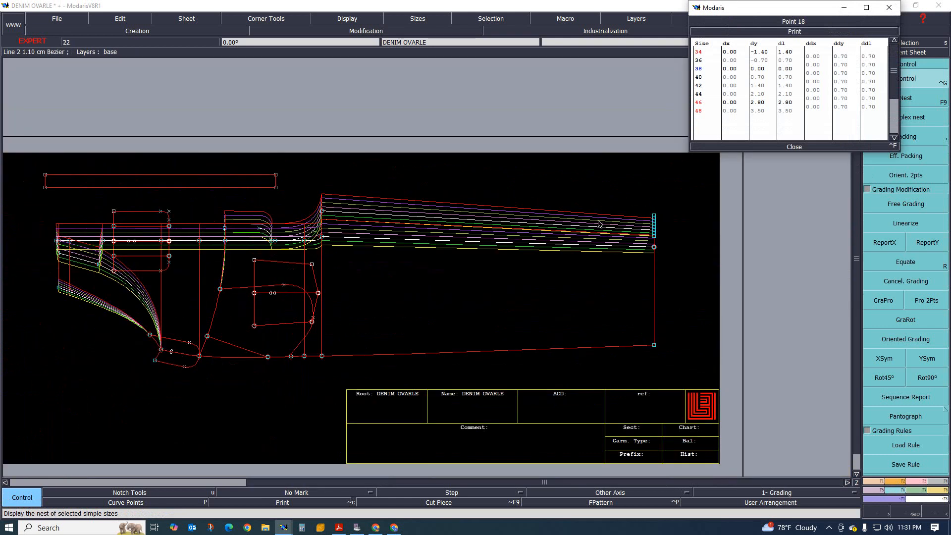
pyautogui.scroll(-1, 599, 224)
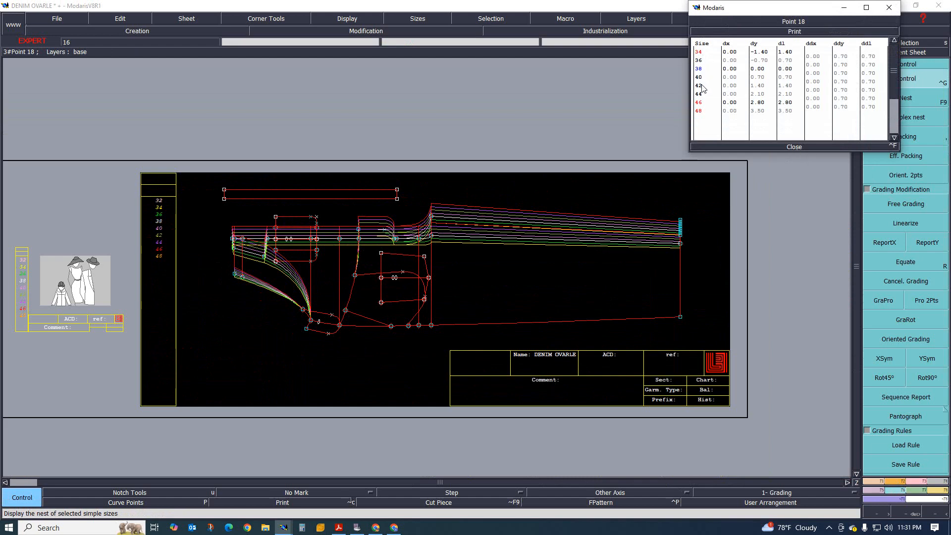
pyautogui.scroll(3, 689, 238)
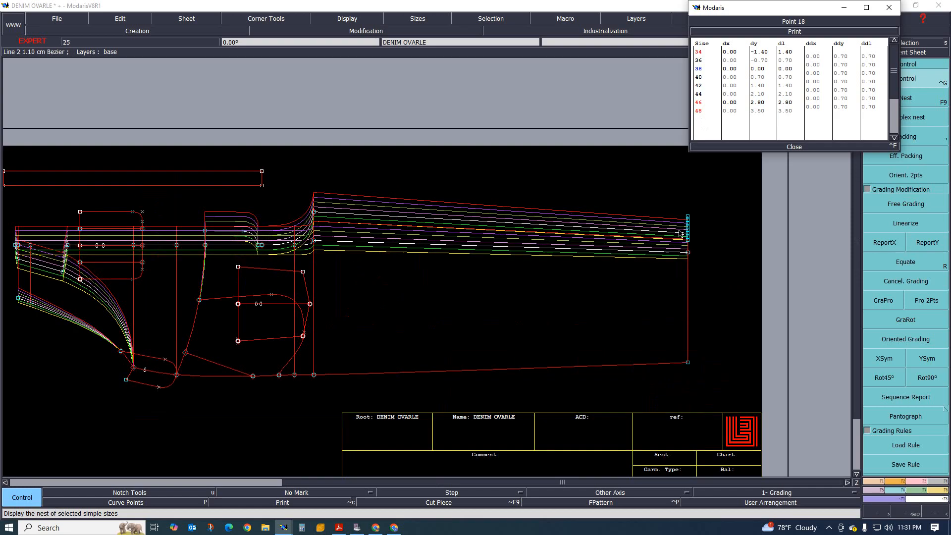
pyautogui.click(789, 148)
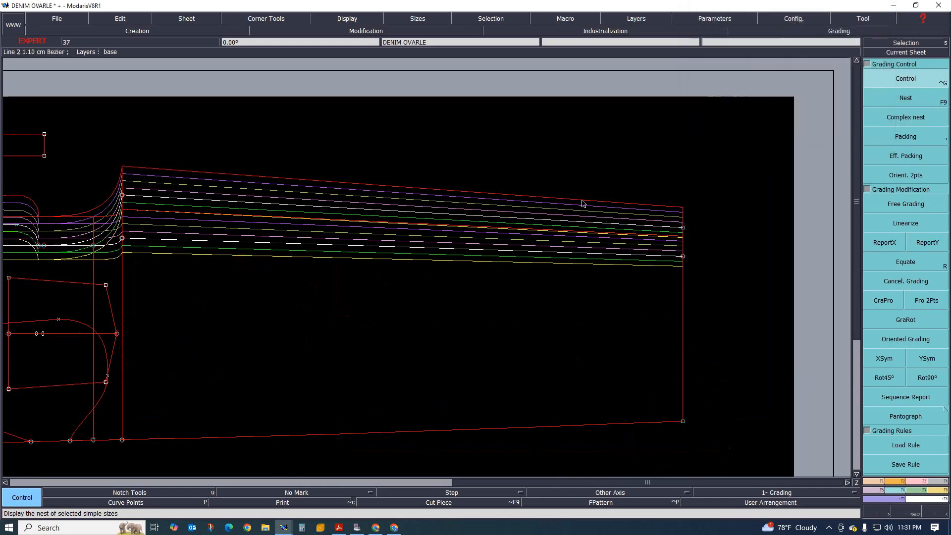
# Step: Select sizes 34 to 48 in the pattern sheet's size list and display their nest
pyautogui.scroll(-3, 570, 211)
pyautogui.scroll(4, 365, 206)
pyautogui.scroll(-3, 402, 225)
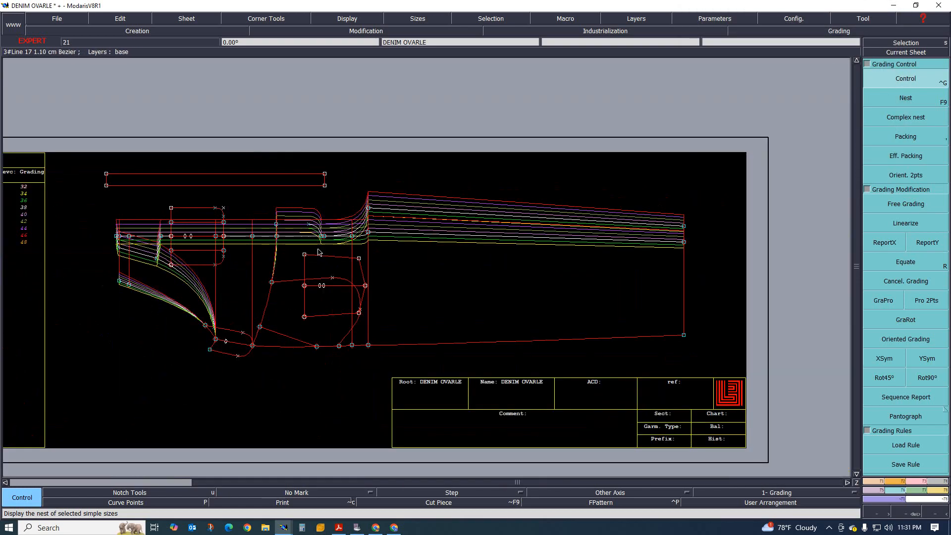
pyautogui.scroll(1, 402, 230)
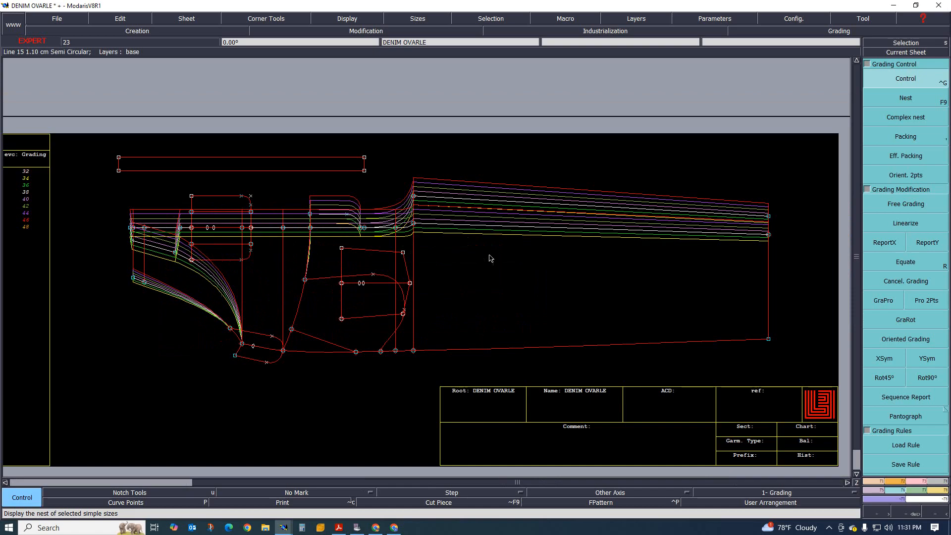
pyautogui.scroll(-5, 425, 261)
pyautogui.scroll(3, 425, 261)
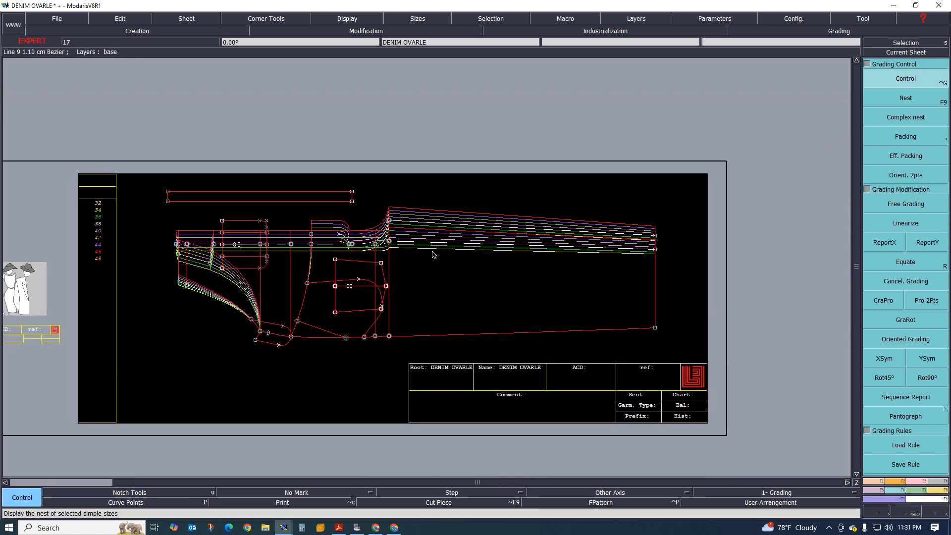
pyautogui.press('F10')
pyautogui.press('F9')
pyautogui.press('F10')
pyautogui.press('F9')
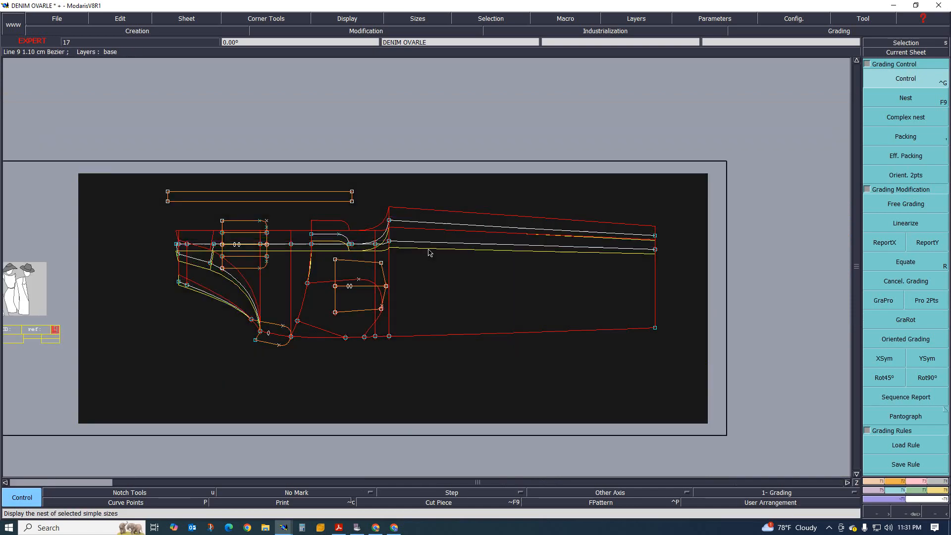
pyautogui.press('F10')
pyautogui.hotkey('ctrl', 'g')
pyautogui.hotkey('ctrl', 'g')
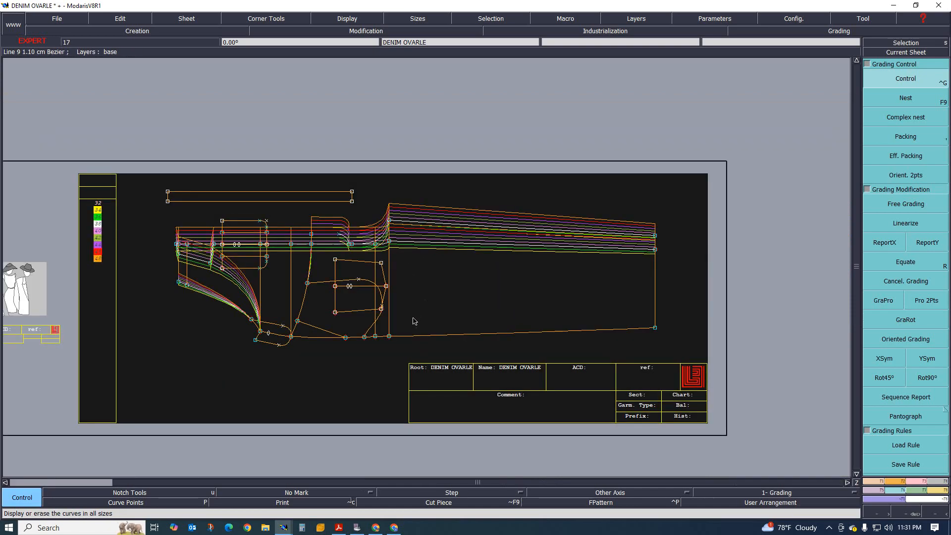
# Step: Add size 32 to the selected sizes and display the pattern's nest from 32 to 48
pyautogui.scroll(-2, 319, 305)
pyautogui.scroll(1, 231, 293)
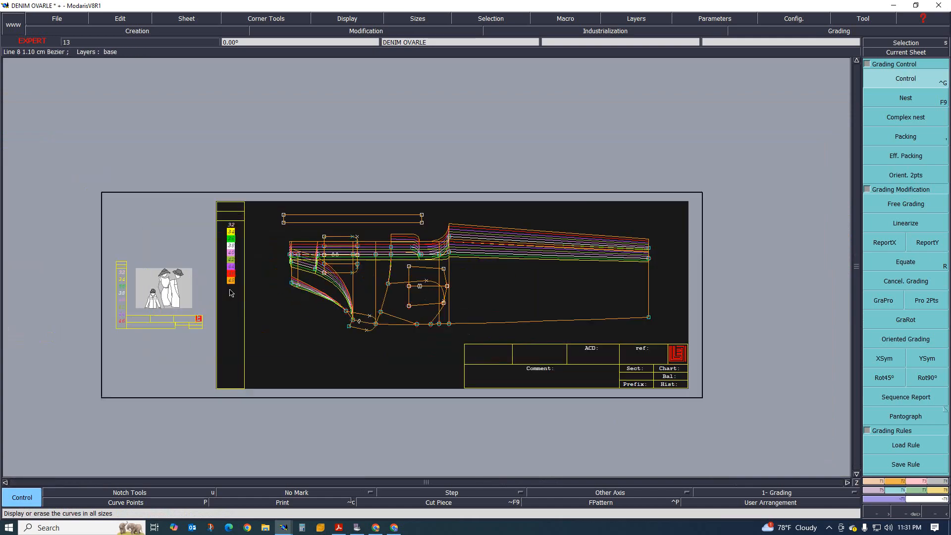
pyautogui.scroll(2, 232, 228)
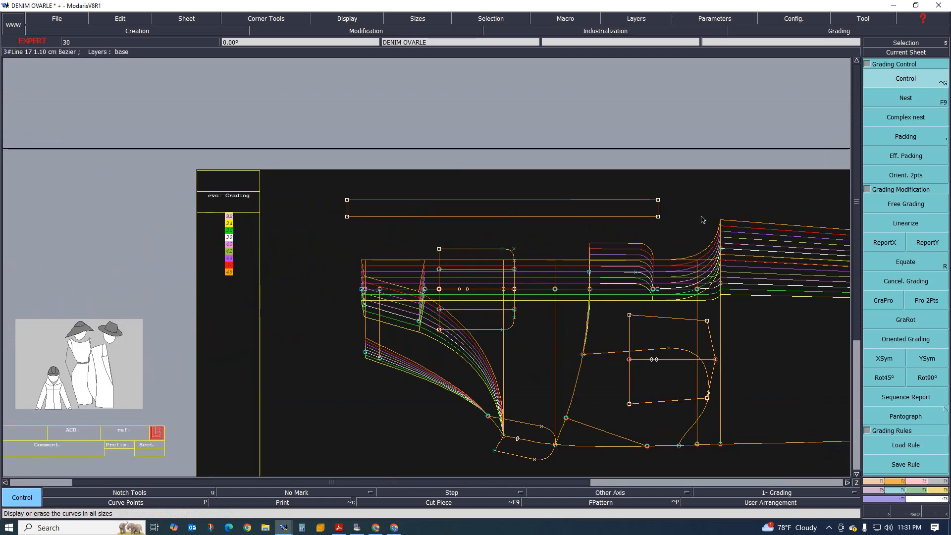
pyautogui.press('F9')
pyautogui.press('F9')
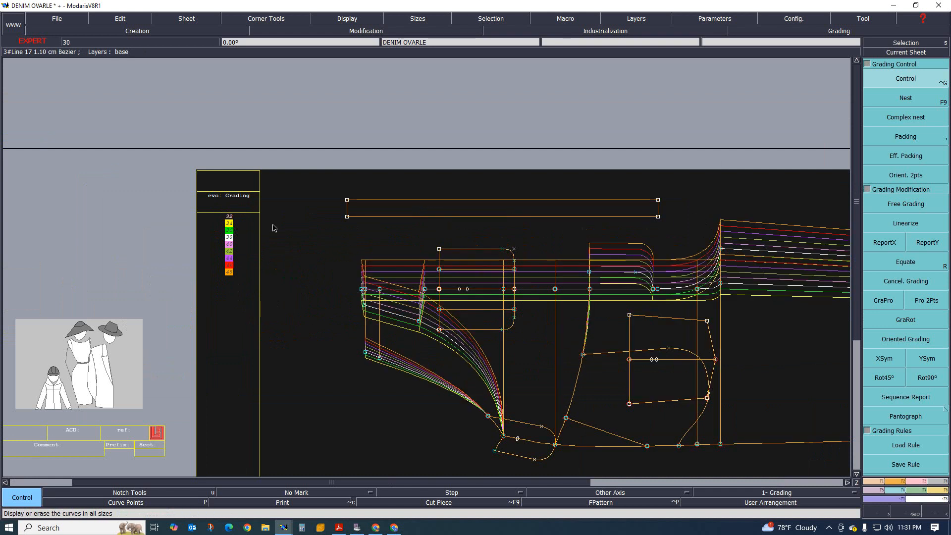
pyautogui.click(229, 217)
pyautogui.press('F9')
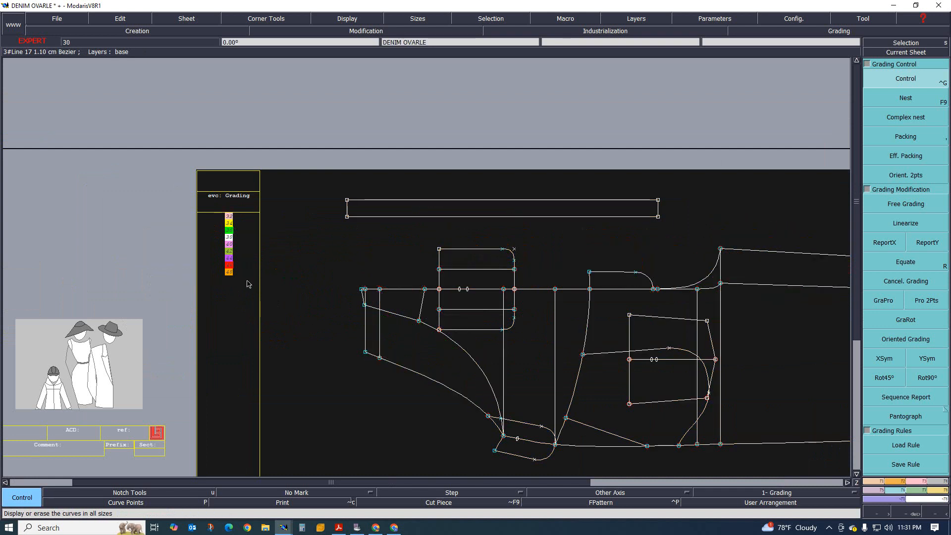
pyautogui.press('F9')
pyautogui.press('F9')
pyautogui.press('F9')
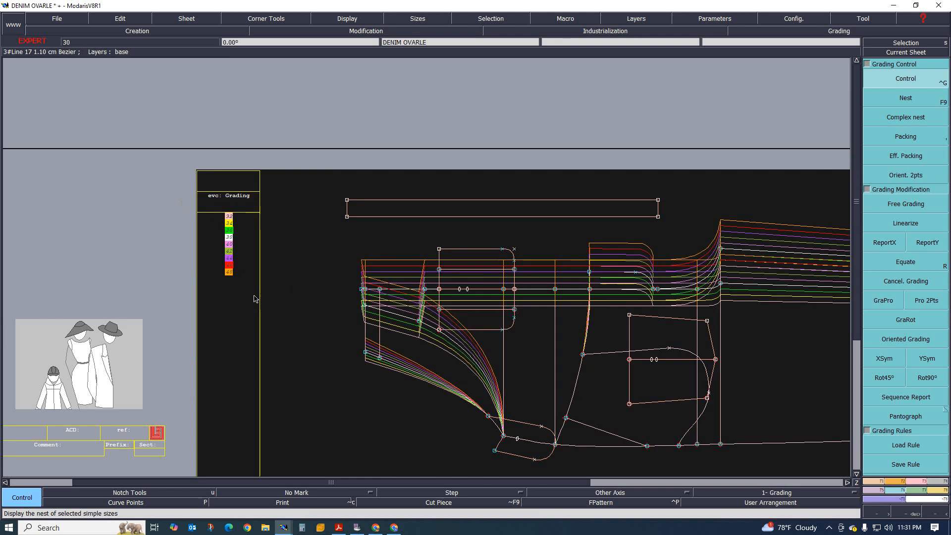
# Step: Recheck the upper hem point's grading values with Control and compare them with the nest from 32 to 48
pyautogui.scroll(-1, 275, 307)
pyautogui.scroll(1, 551, 302)
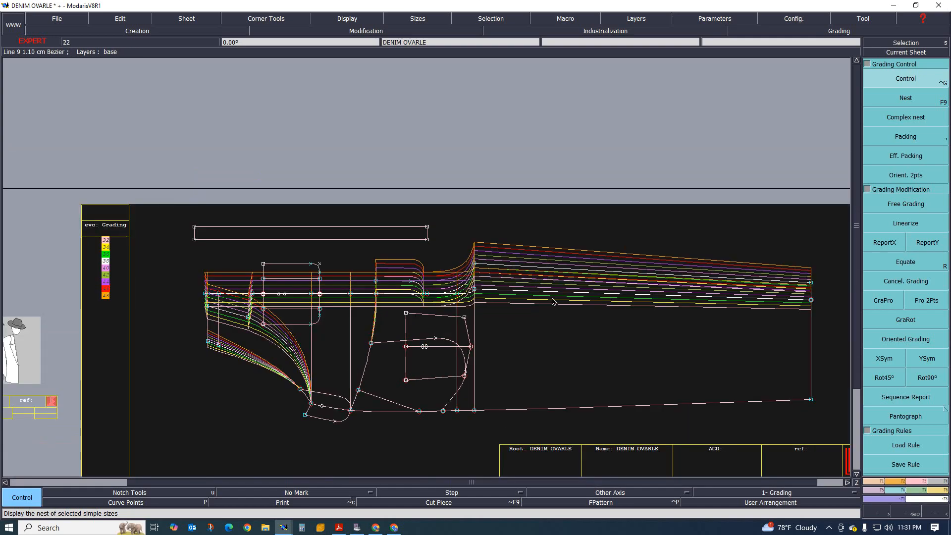
pyautogui.scroll(1, 703, 256)
pyautogui.scroll(-1, 543, 282)
pyautogui.scroll(3, 531, 288)
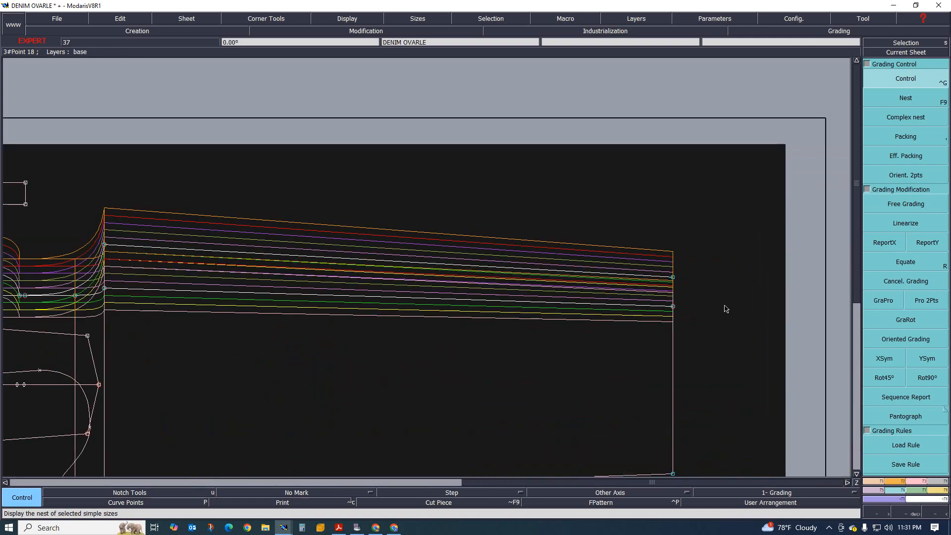
pyautogui.scroll(1, 694, 295)
pyautogui.scroll(1, 694, 262)
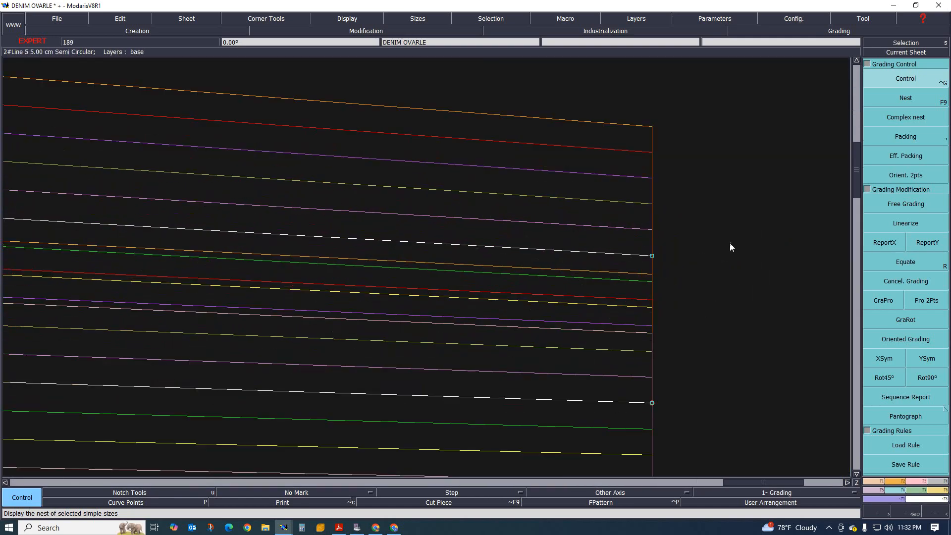
pyautogui.click(653, 257)
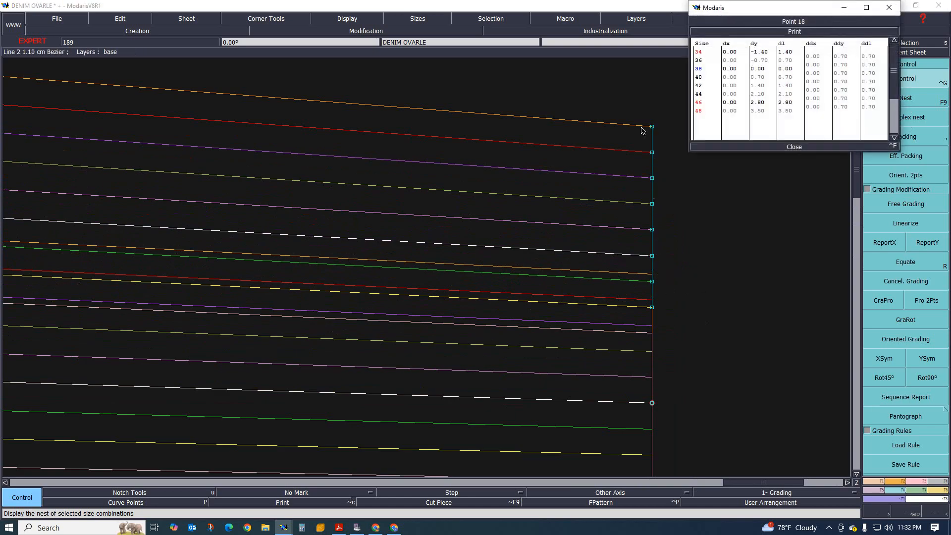
pyautogui.click(792, 147)
pyautogui.scroll(-1, 674, 299)
pyautogui.scroll(-4, 673, 299)
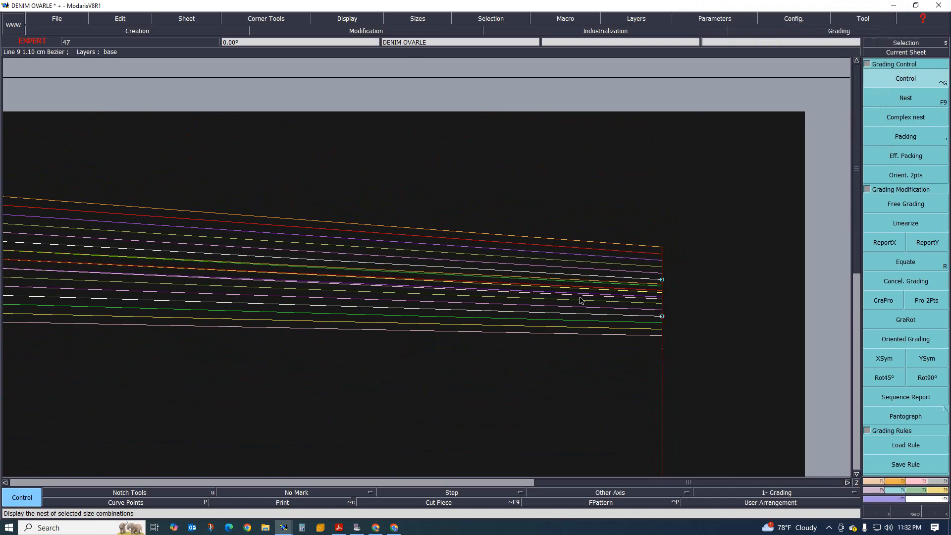
pyautogui.scroll(3, 207, 309)
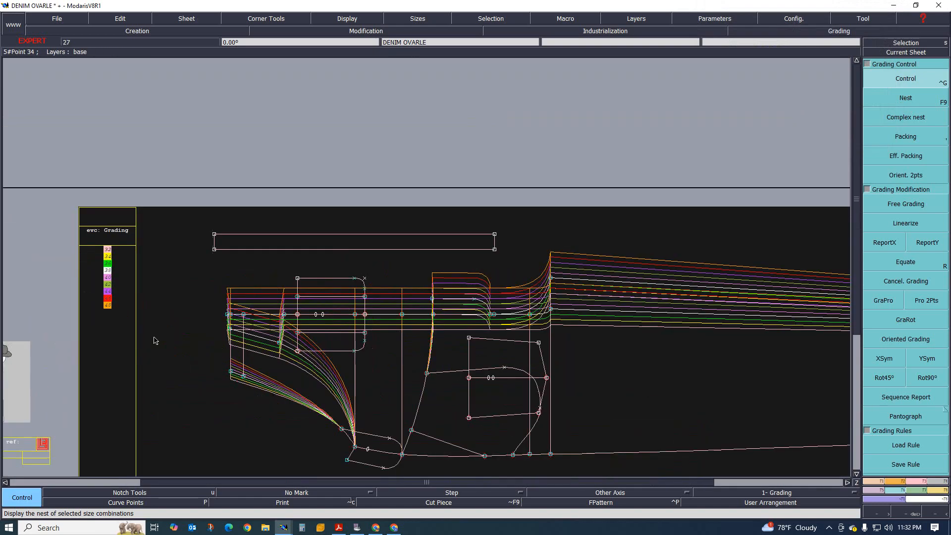
# Step: Bring up the measurement spreadsheet and measure the bib top edge's length per size between points 34 and 17, in both directions
pyautogui.scroll(-1, 254, 303)
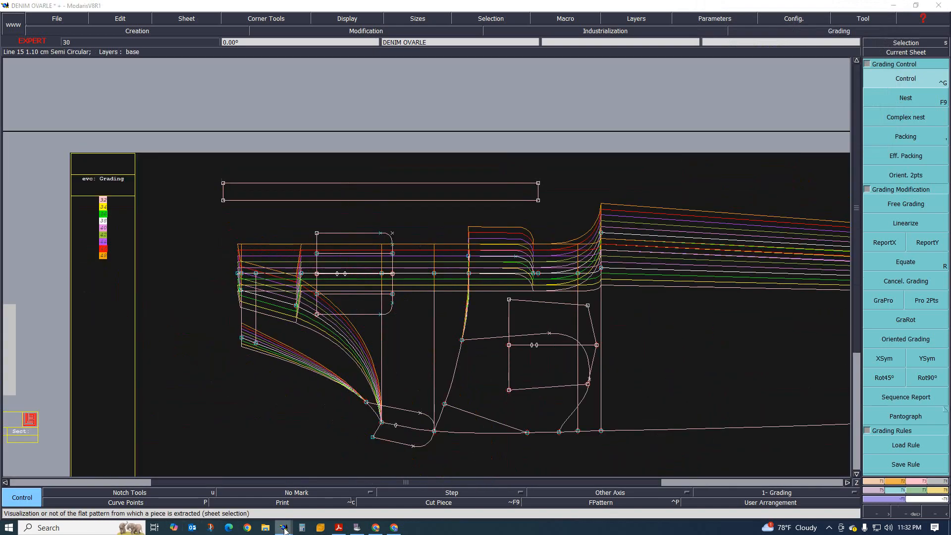
pyautogui.moveTo(284, 528)
pyautogui.click(341, 488)
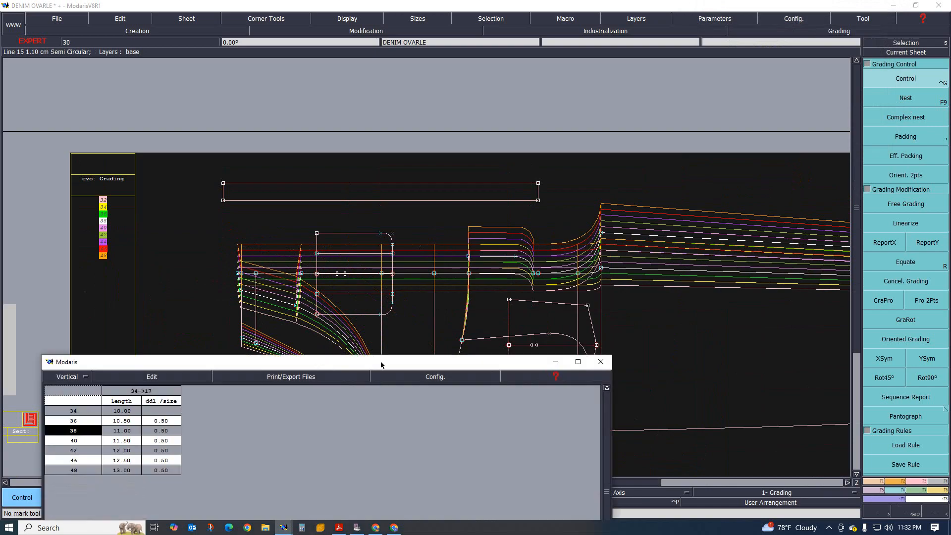
pyautogui.click(942, 493)
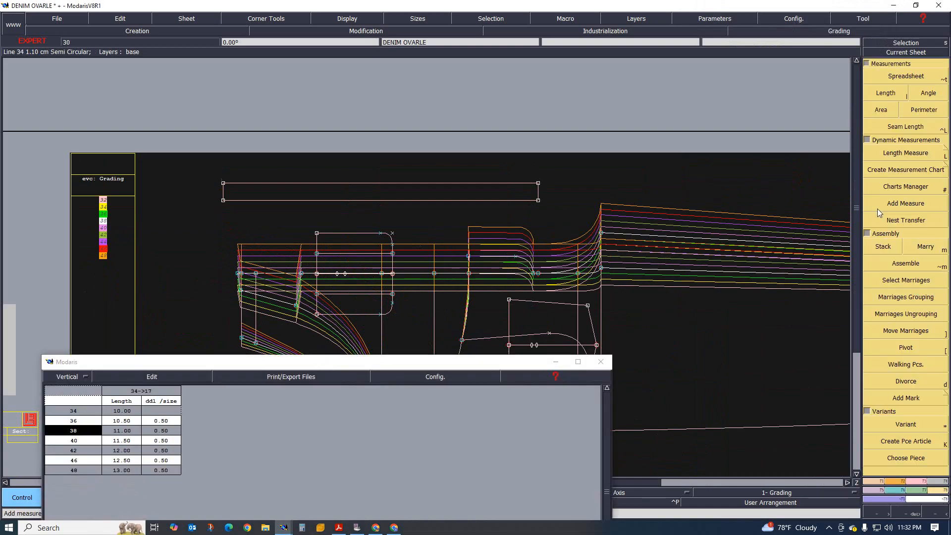
pyautogui.click(886, 93)
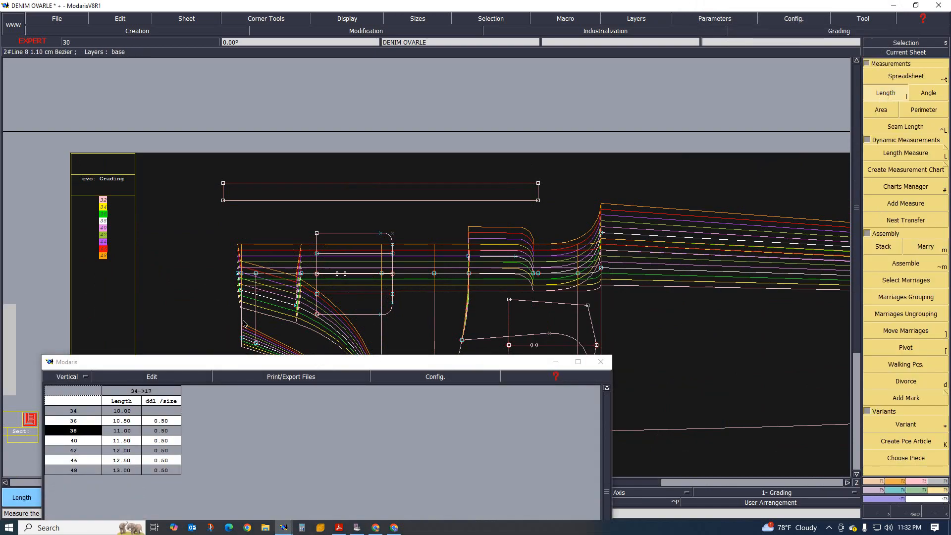
pyautogui.scroll(-1, 278, 230)
pyautogui.scroll(2, 280, 272)
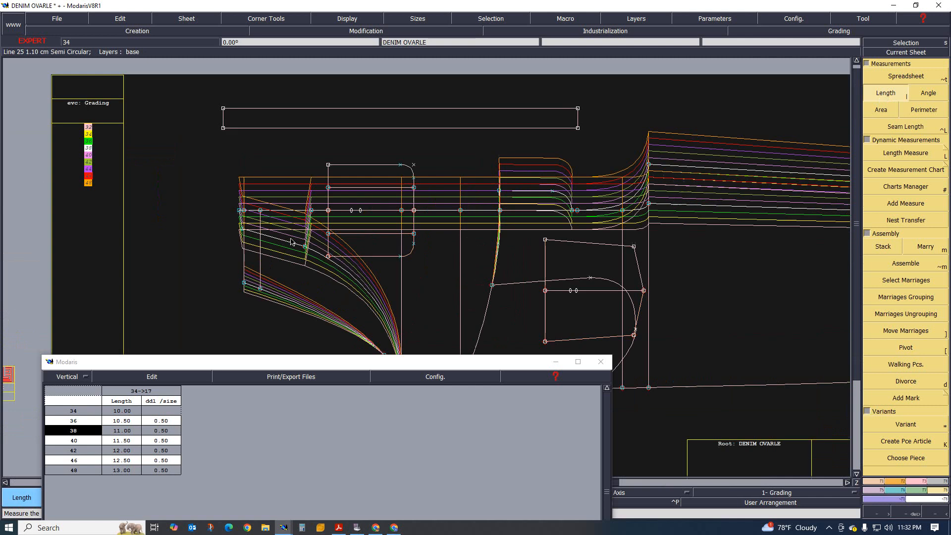
pyautogui.click(243, 211)
pyautogui.click(244, 283)
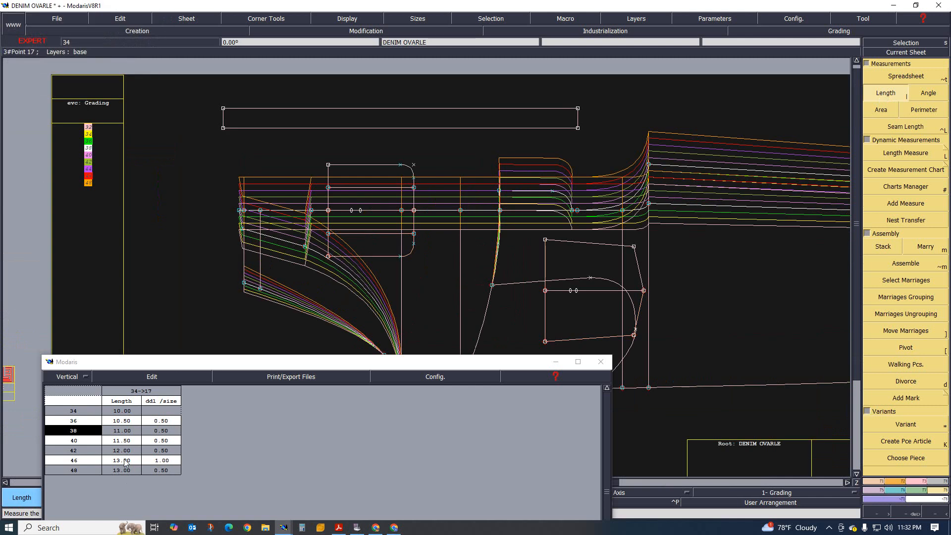
pyautogui.click(244, 283)
pyautogui.click(243, 211)
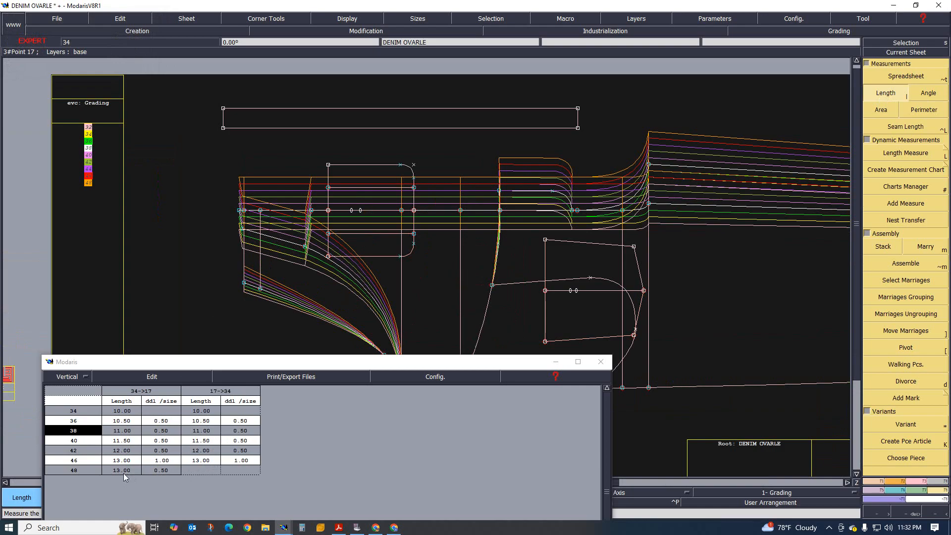
# Step: Empty the measurement spreadsheet and remeasure the bib top edge's length per size from point 34 to point 17
pyautogui.click(154, 378)
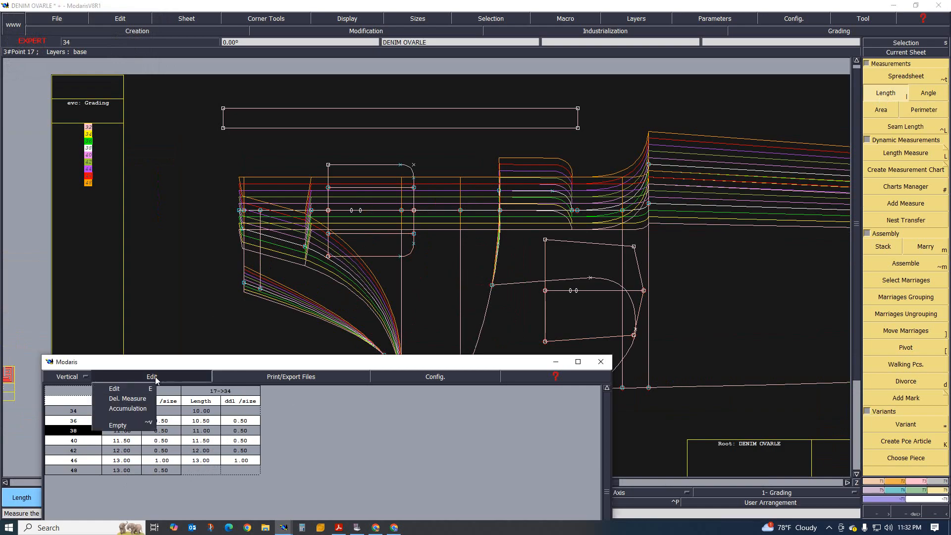
pyautogui.click(123, 426)
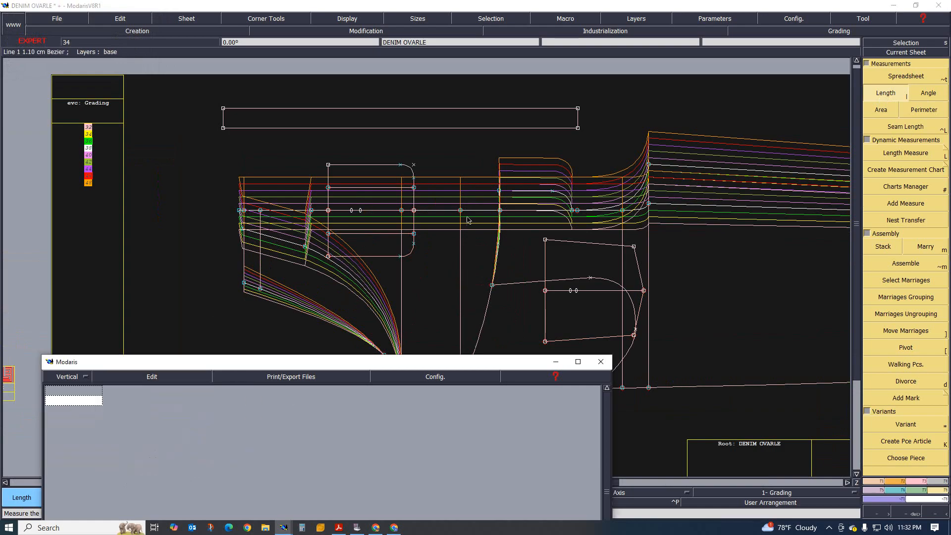
pyautogui.click(884, 90)
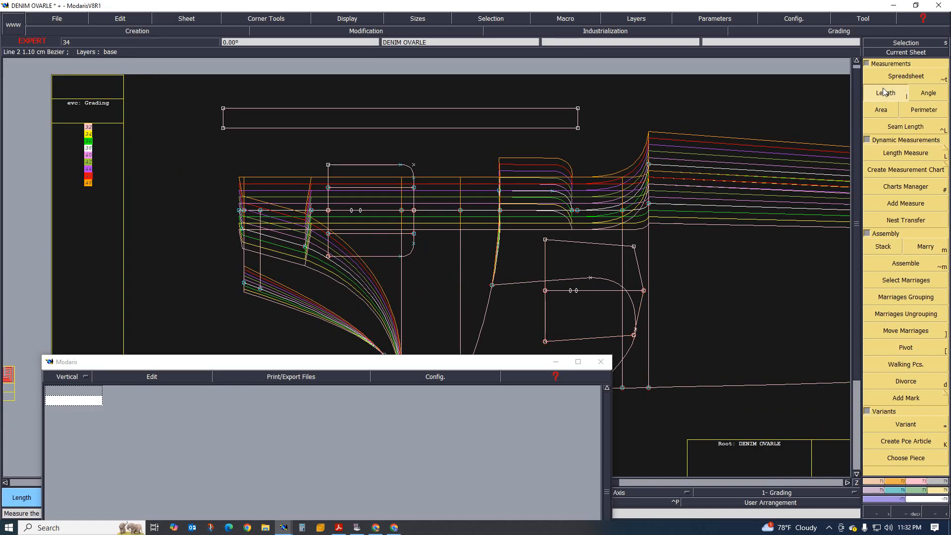
pyautogui.click(261, 212)
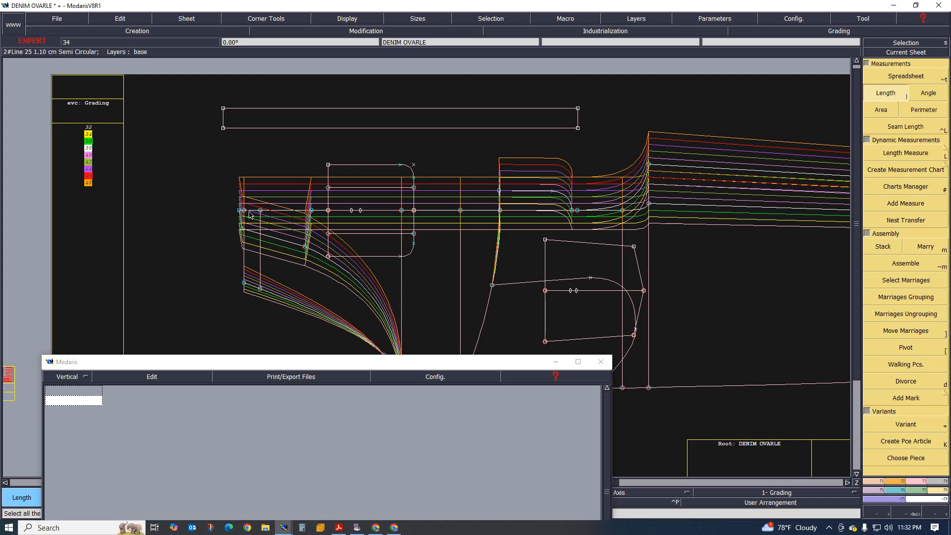
pyautogui.click(243, 210)
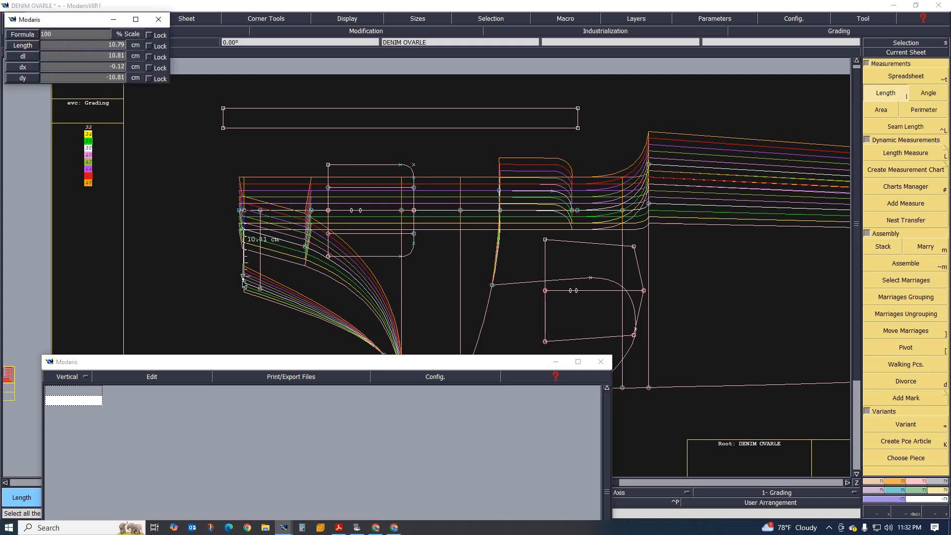
pyautogui.click(243, 281)
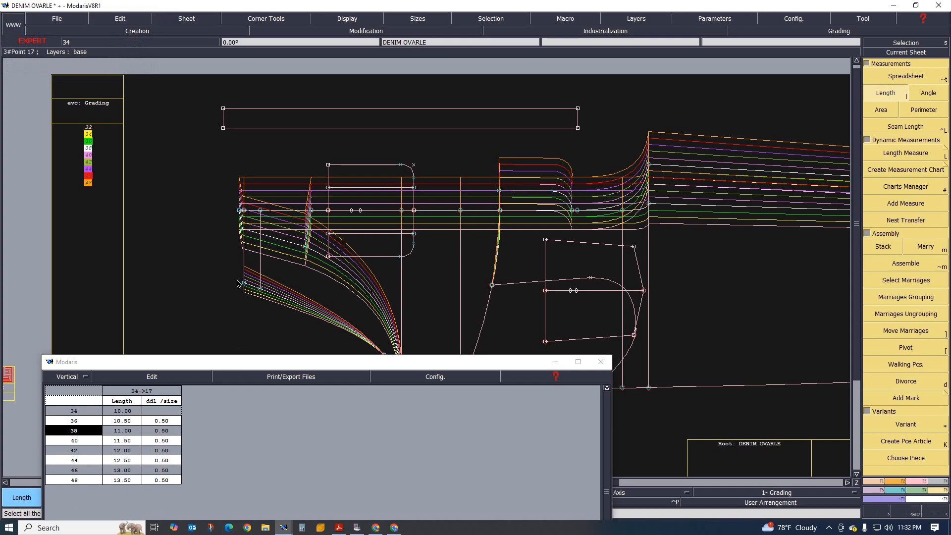
# Step: Start importing a size evolution file for the DENIM OVARLE sheet with Imp. EVT, accepting the model-consequences warning
pyautogui.scroll(-1, 231, 285)
pyautogui.scroll(1, 258, 295)
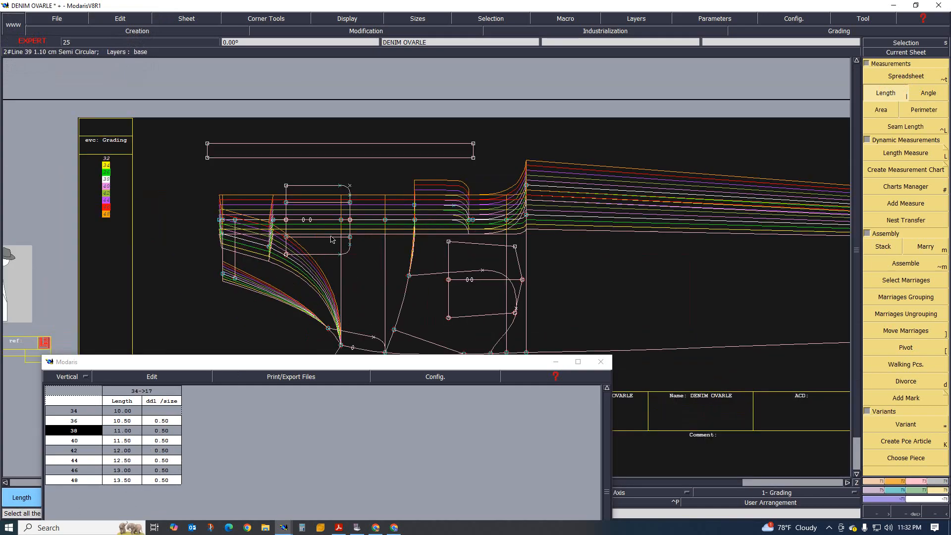
pyautogui.scroll(-1, 238, 217)
pyautogui.scroll(1, 263, 224)
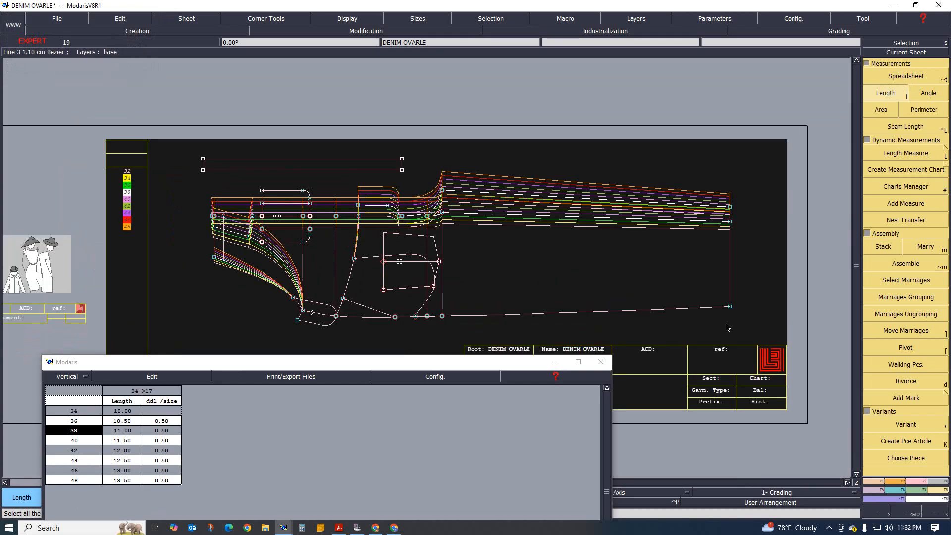
pyautogui.click(925, 491)
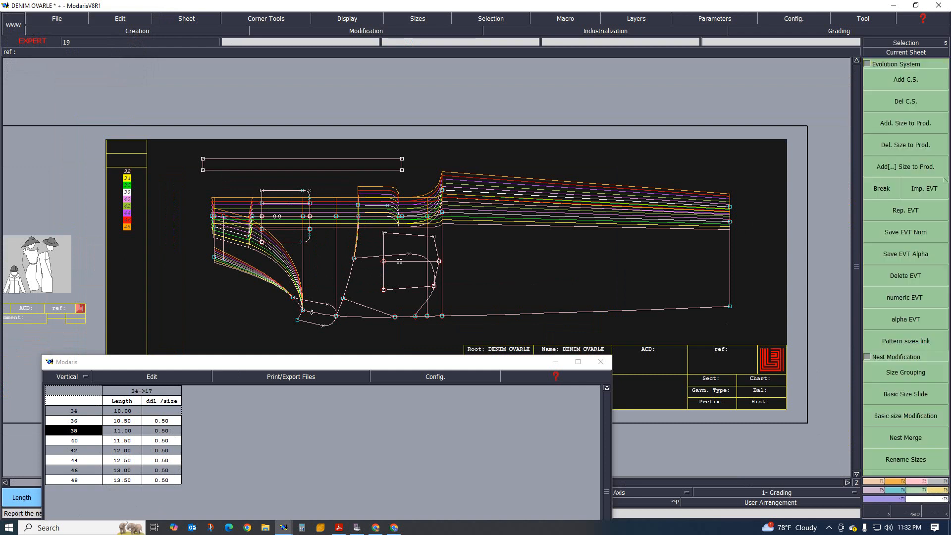
pyautogui.click(925, 189)
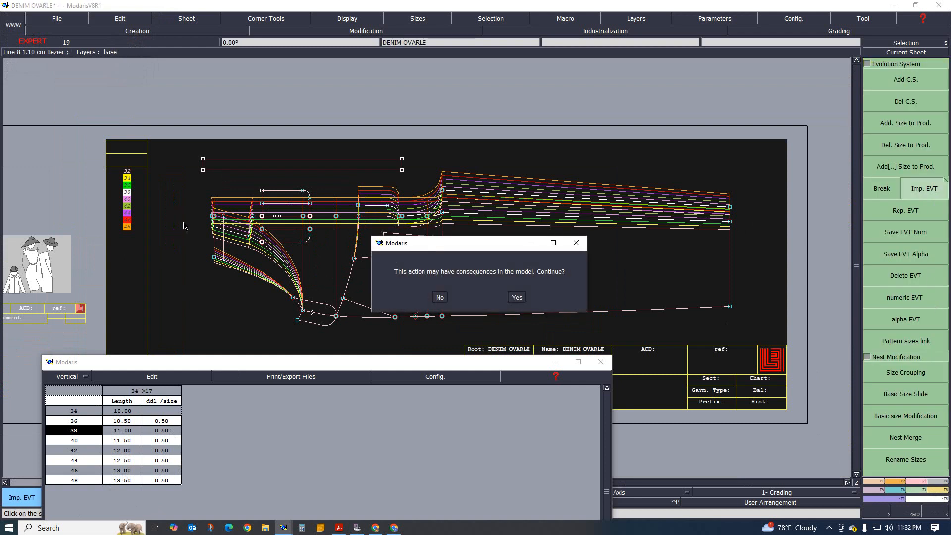
pyautogui.click(517, 297)
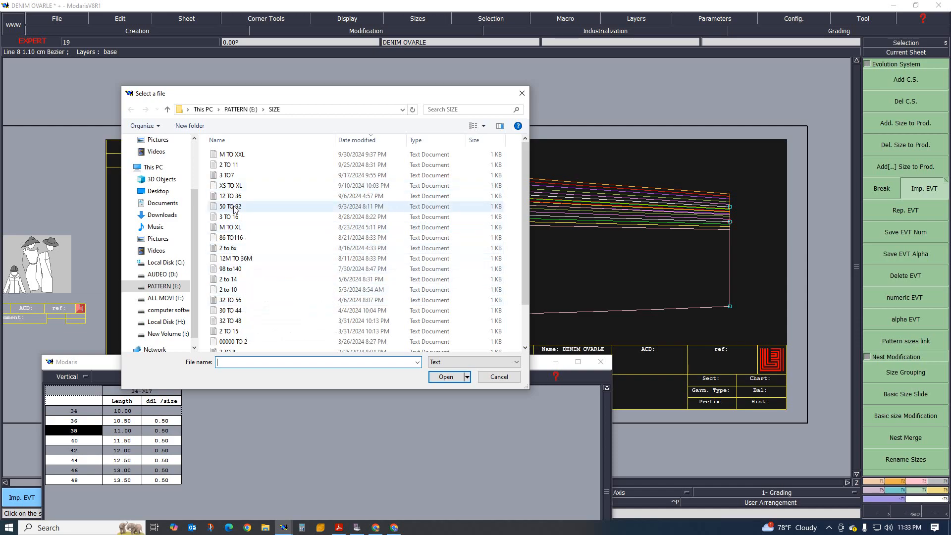
# Step: Open the 12 TO 36 size file from the SIZE folder in Notepad and replace its sizes with a list starting at 34
pyautogui.scroll(-2, 240, 332)
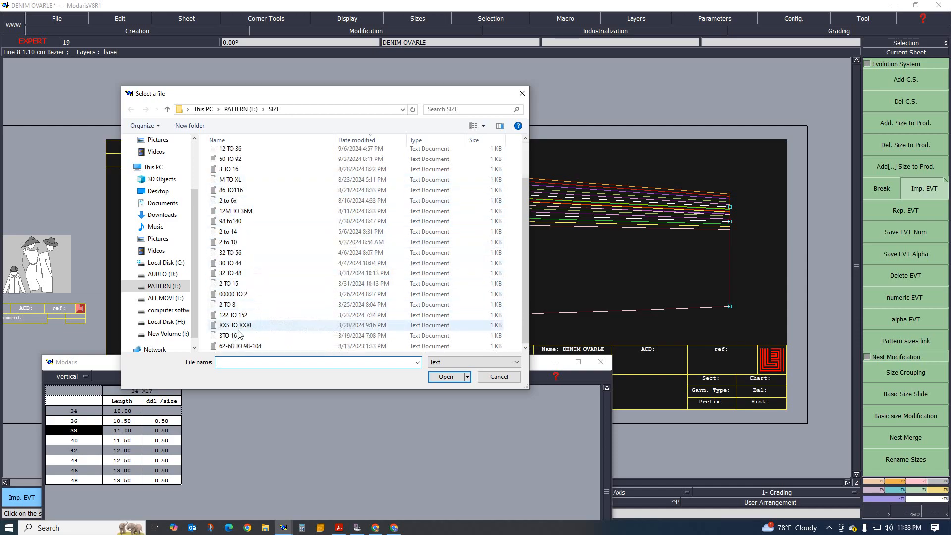
pyautogui.scroll(2, 241, 297)
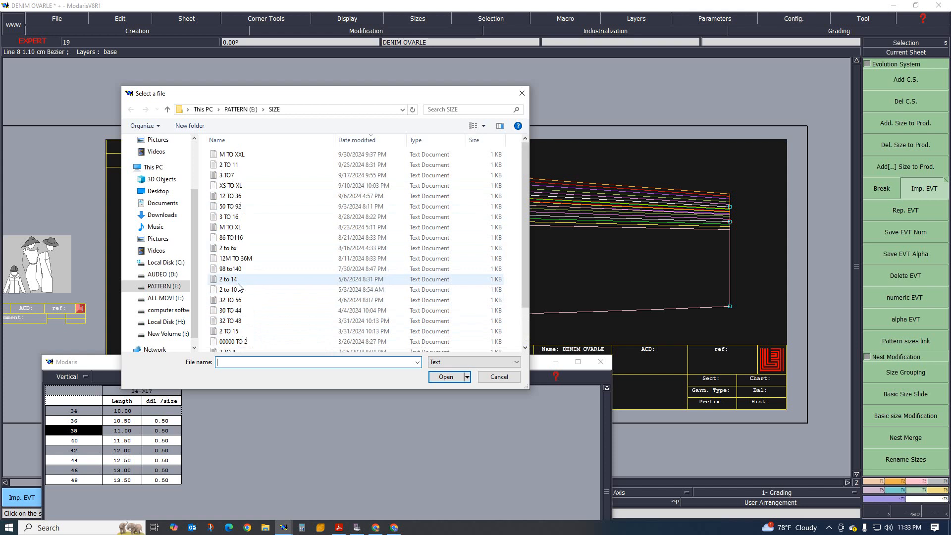
pyautogui.click(227, 196)
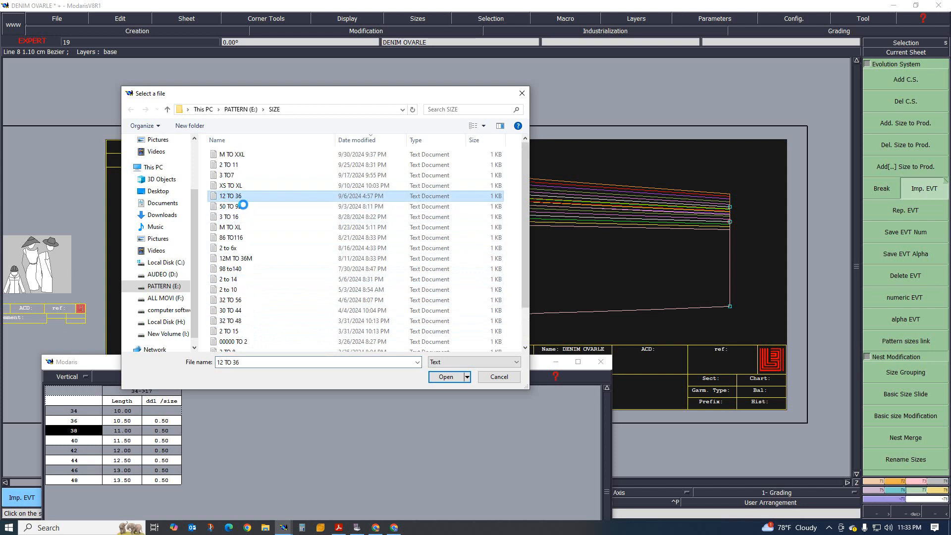
pyautogui.rightClick(227, 196)
pyautogui.click(253, 218)
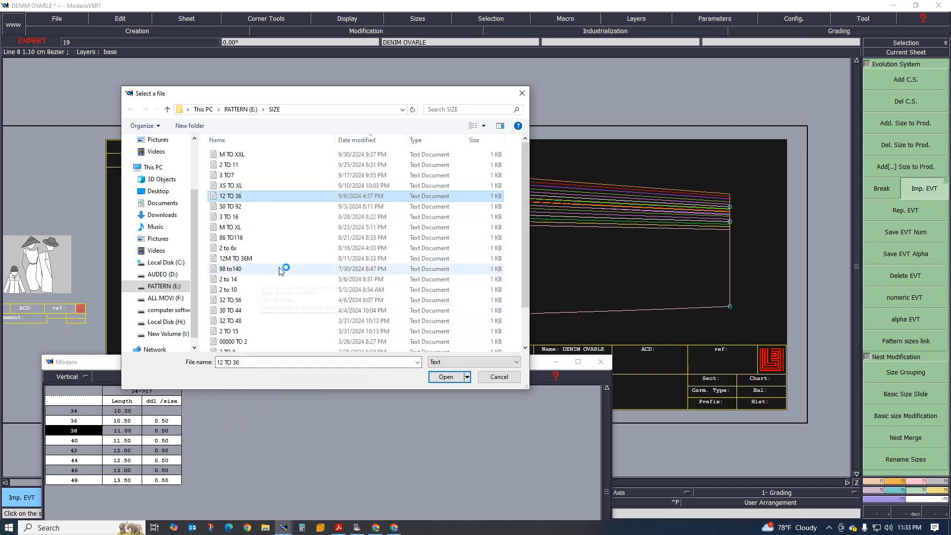
pyautogui.moveTo(113, 276); pyautogui.dragTo(99, 257)
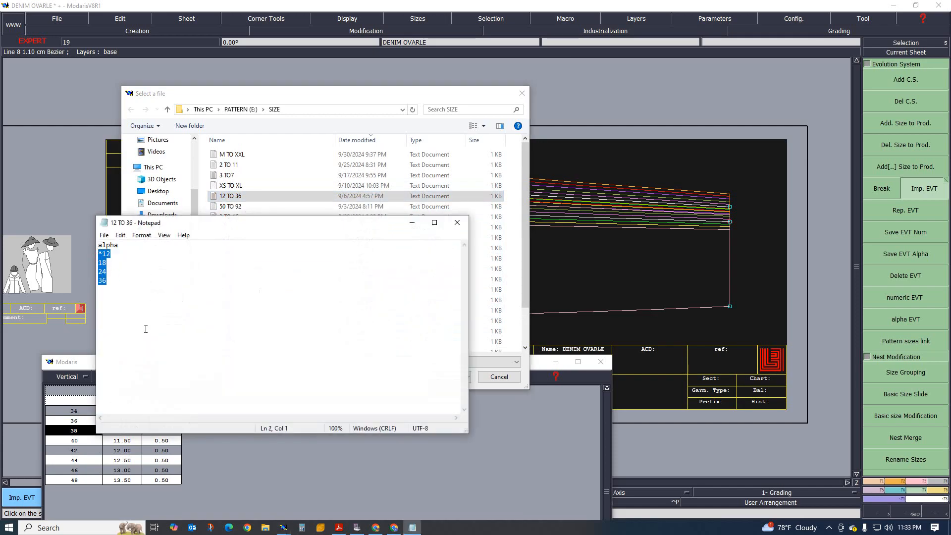
pyautogui.write('34')
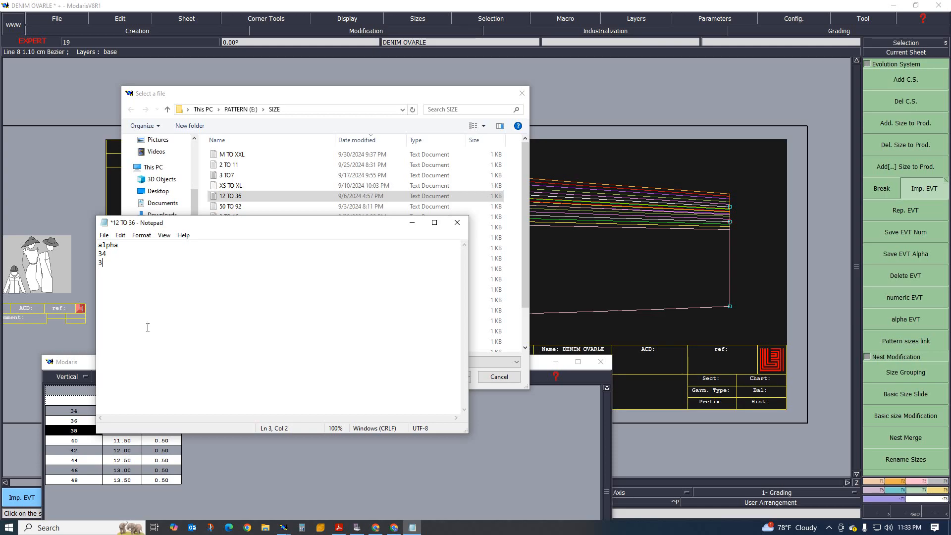
# Step: Complete the alpha size list with 36, *38, 40, 42, 44, 46 and 48, save it as rev and close it
pyautogui.write('6')
pyautogui.click(104, 235)
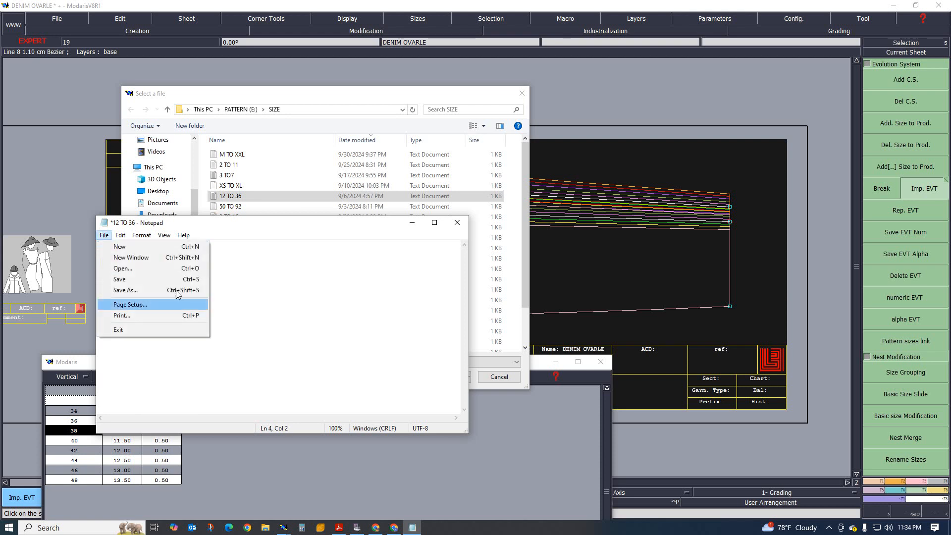
pyautogui.click(127, 290)
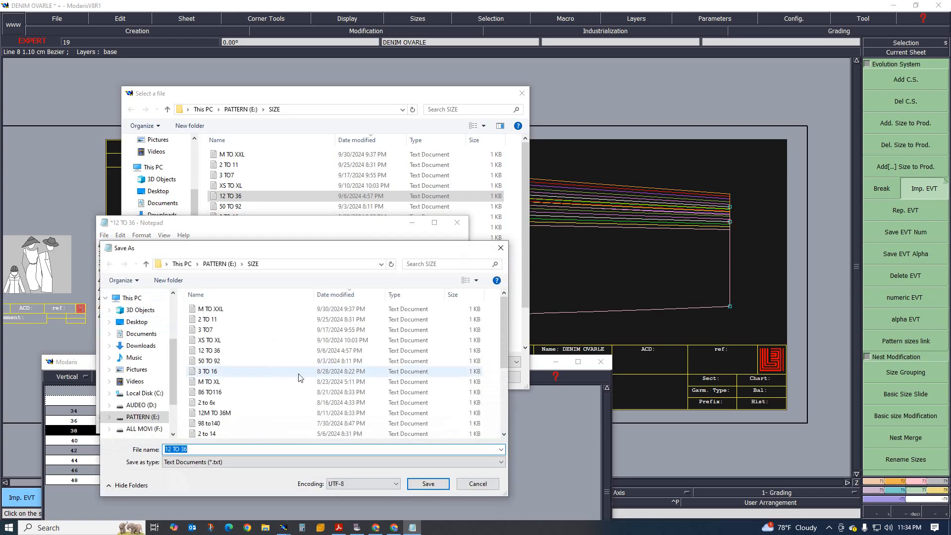
pyautogui.write('rev')
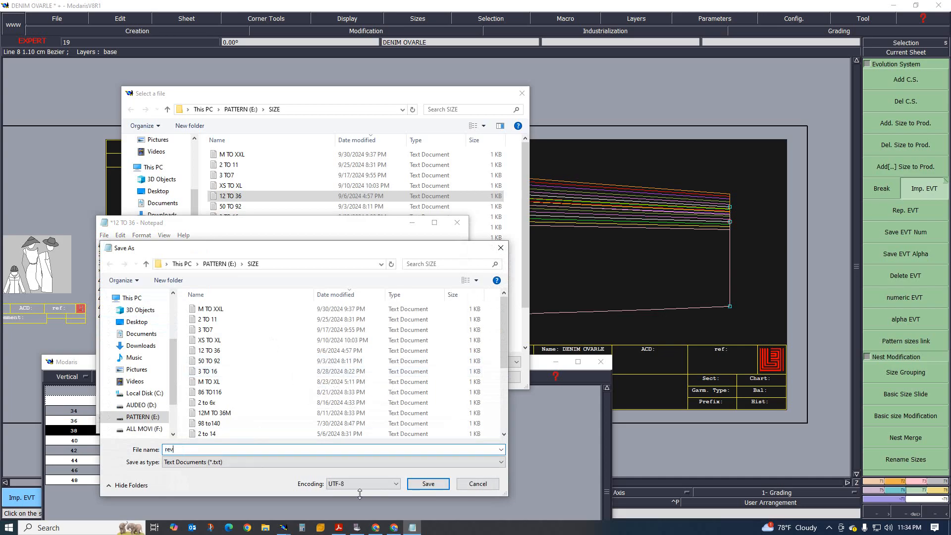
pyautogui.click(429, 484)
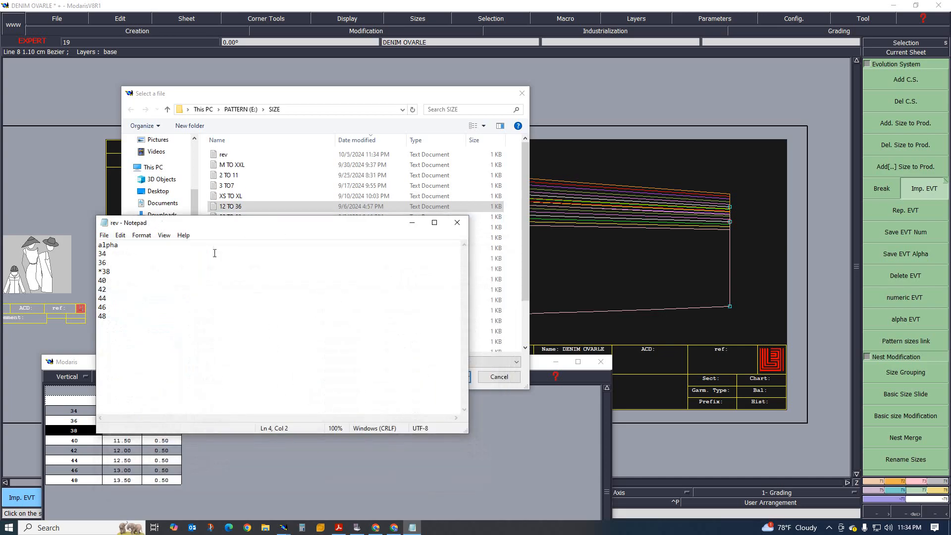
pyautogui.click(457, 222)
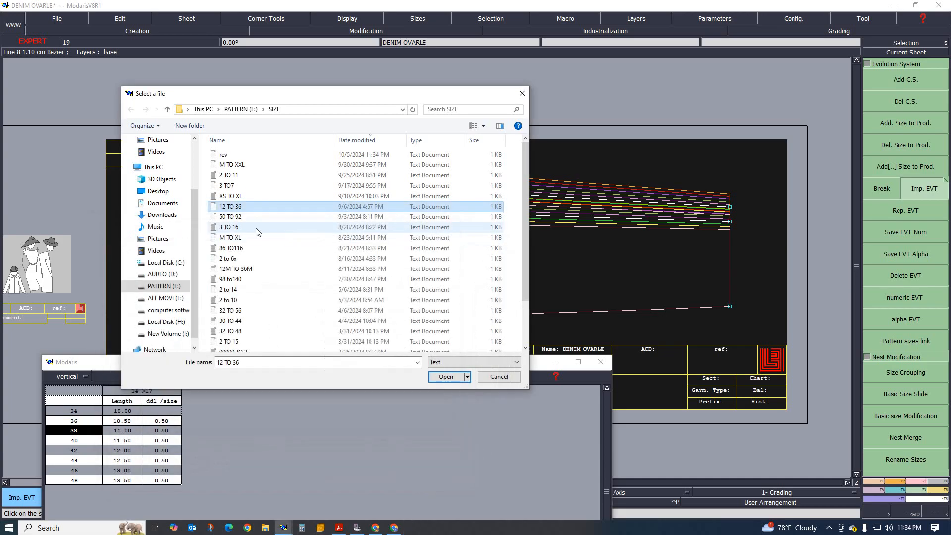
# Step: Import the size range file rev as the model's evolution
pyautogui.doubleClick(227, 158)
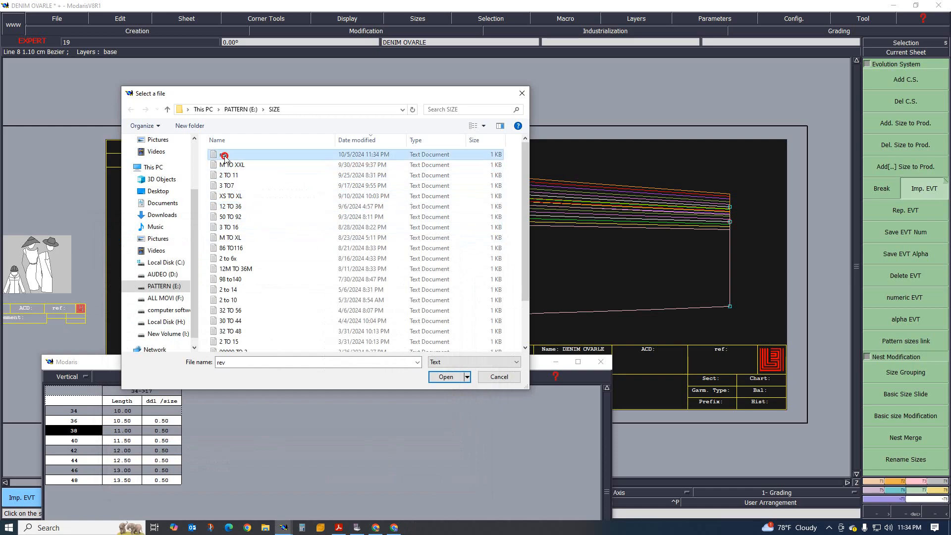
pyautogui.scroll(1, 124, 177)
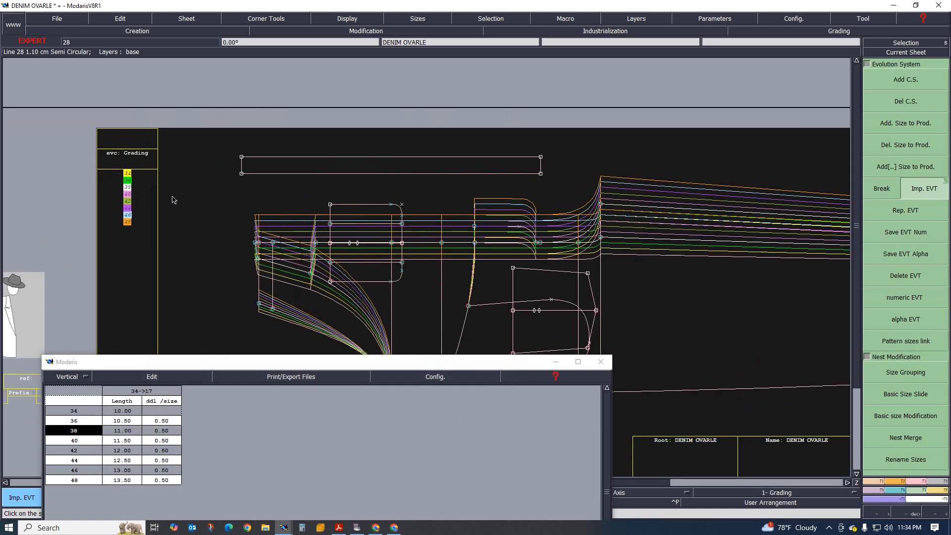
pyautogui.scroll(-2, 173, 200)
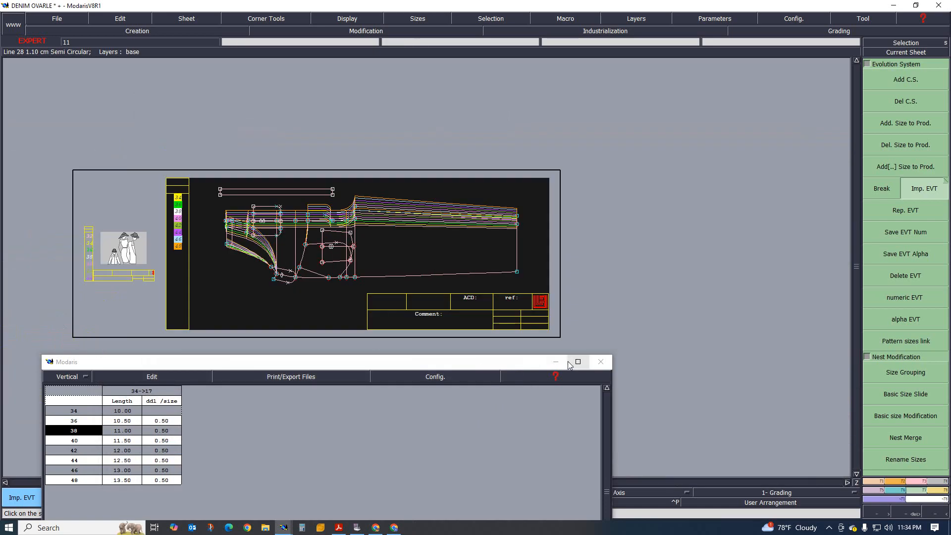
# Step: Minimize the measurement spreadsheet and replace the evolution on the DENIM OVARLE pattern sheet with Rep. EVT
pyautogui.click(556, 362)
pyautogui.scroll(1, 160, 202)
pyautogui.scroll(-1, 229, 216)
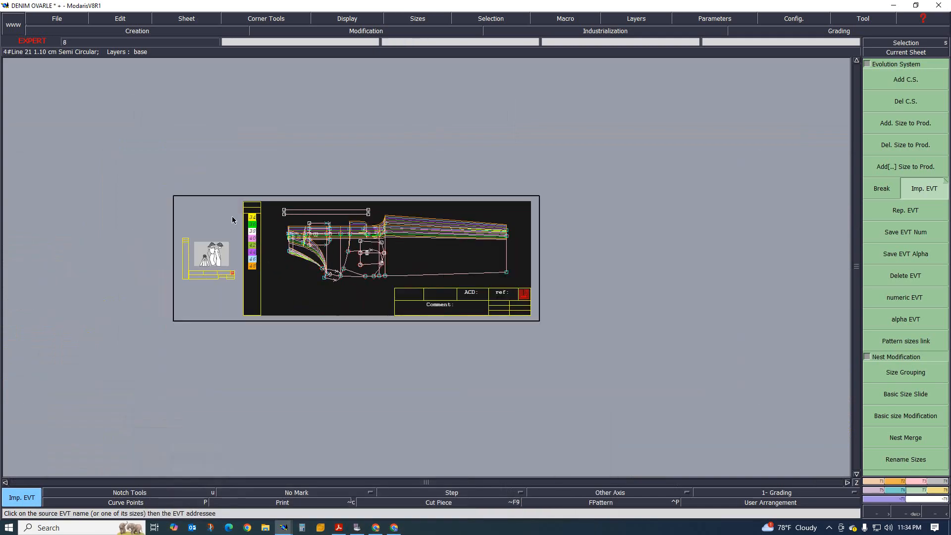
pyautogui.scroll(1, 231, 216)
pyautogui.scroll(1, 207, 286)
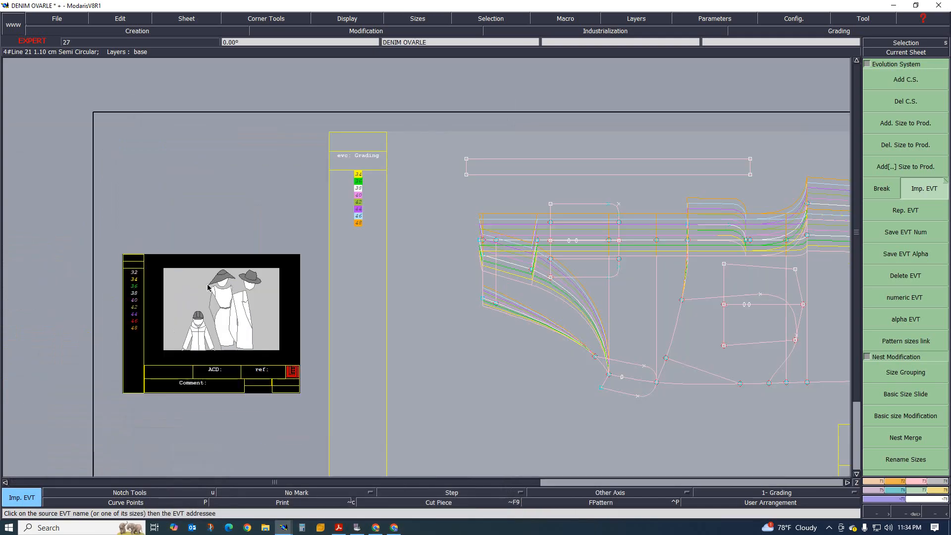
pyautogui.click(906, 210)
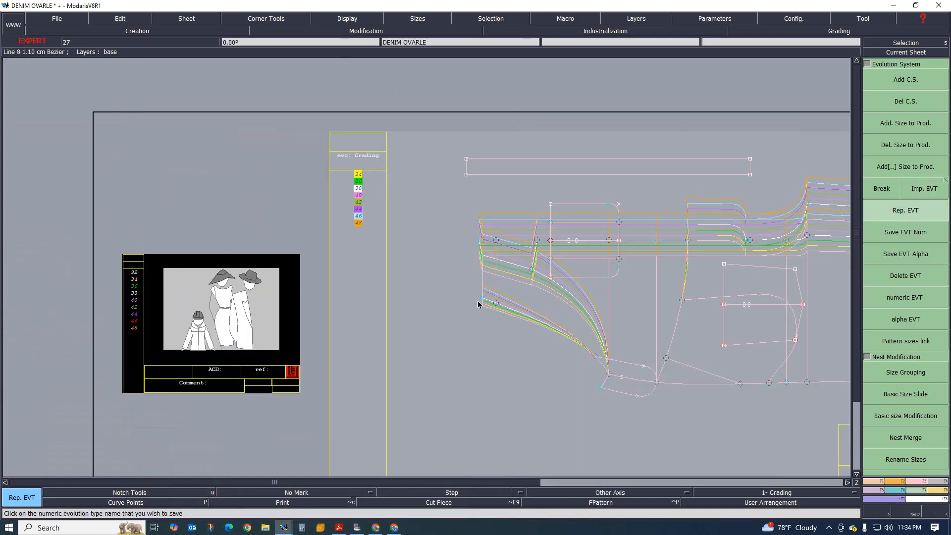
pyautogui.click(363, 210)
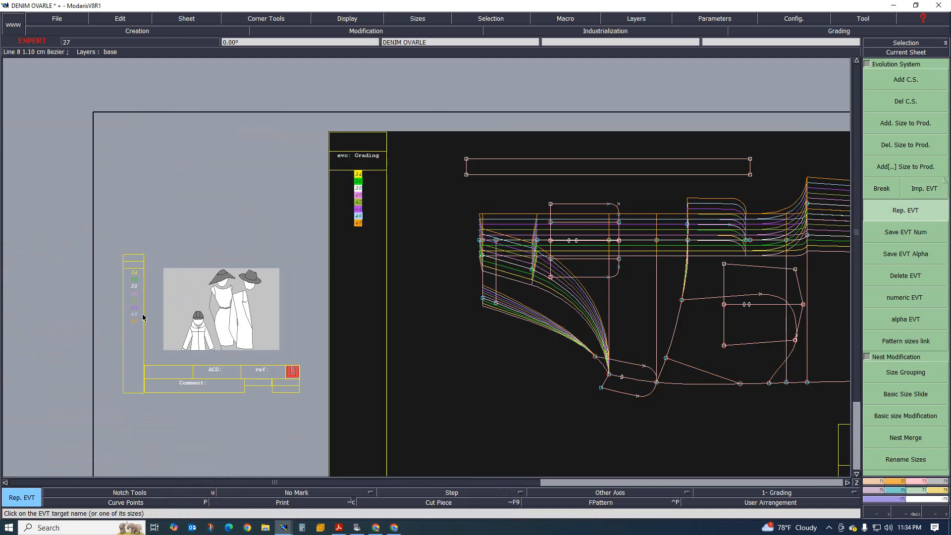
# Step: Examine the graded nest of the DENIM OVARLE pattern and its size list for the new size range
pyautogui.scroll(1, 146, 267)
pyautogui.scroll(-3, 303, 263)
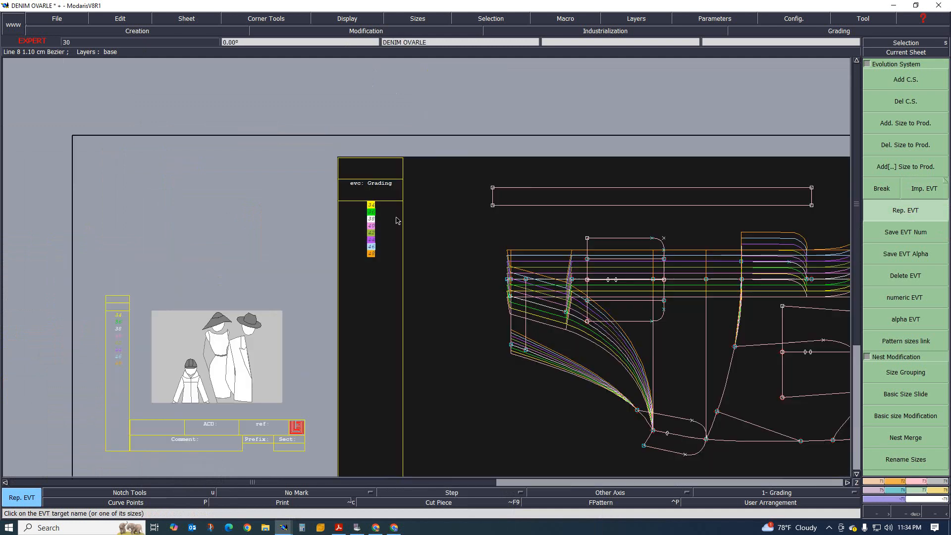
pyautogui.scroll(1, 219, 292)
pyautogui.scroll(-2, 445, 266)
pyautogui.scroll(2, 445, 266)
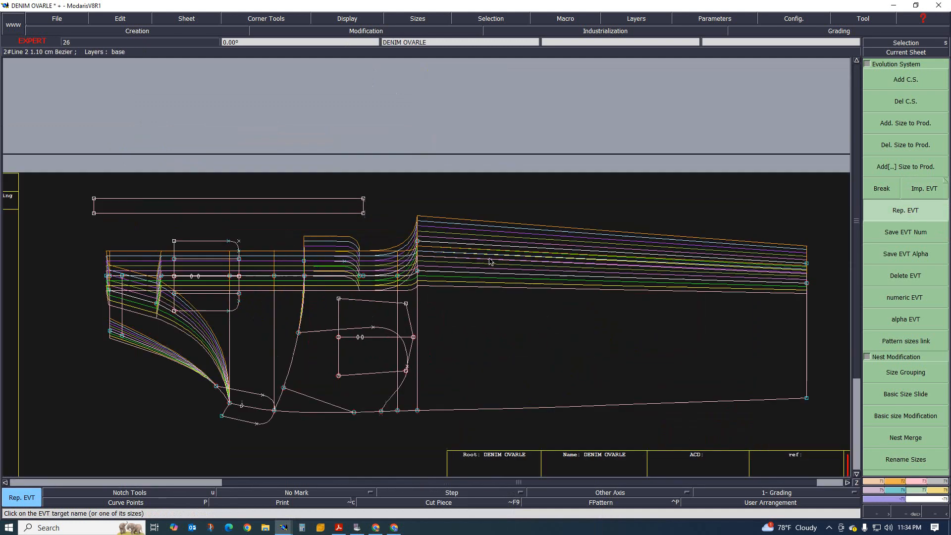
pyautogui.scroll(-2, 505, 322)
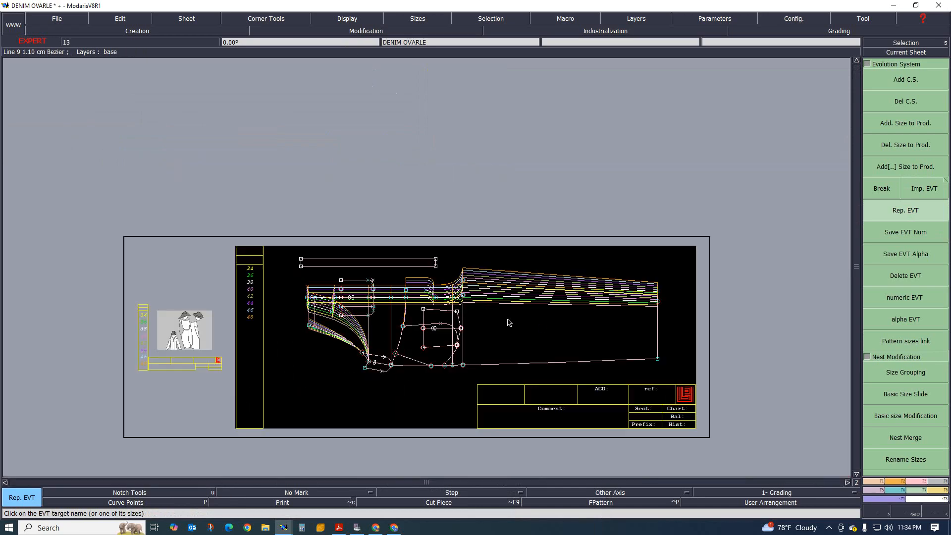
pyautogui.scroll(3, 505, 322)
pyautogui.scroll(-3, 444, 318)
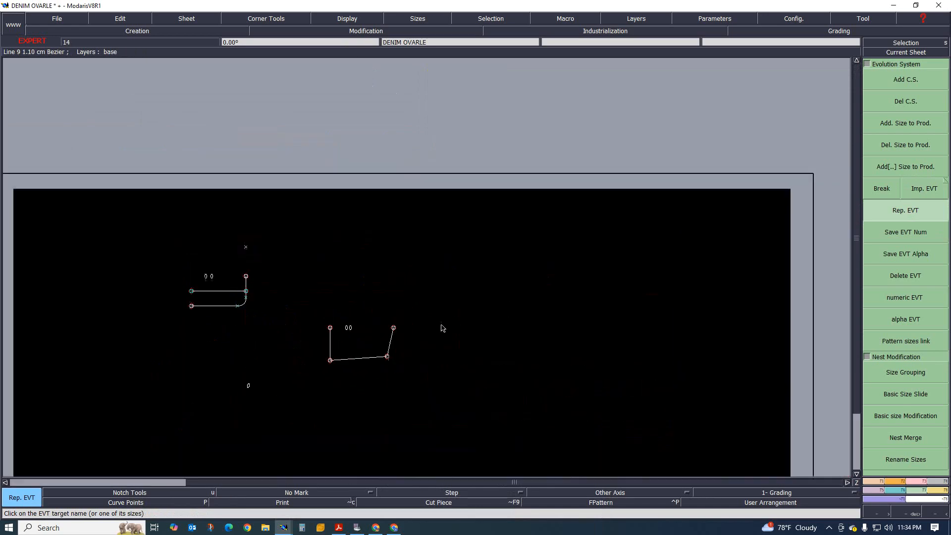
pyautogui.scroll(2, 510, 350)
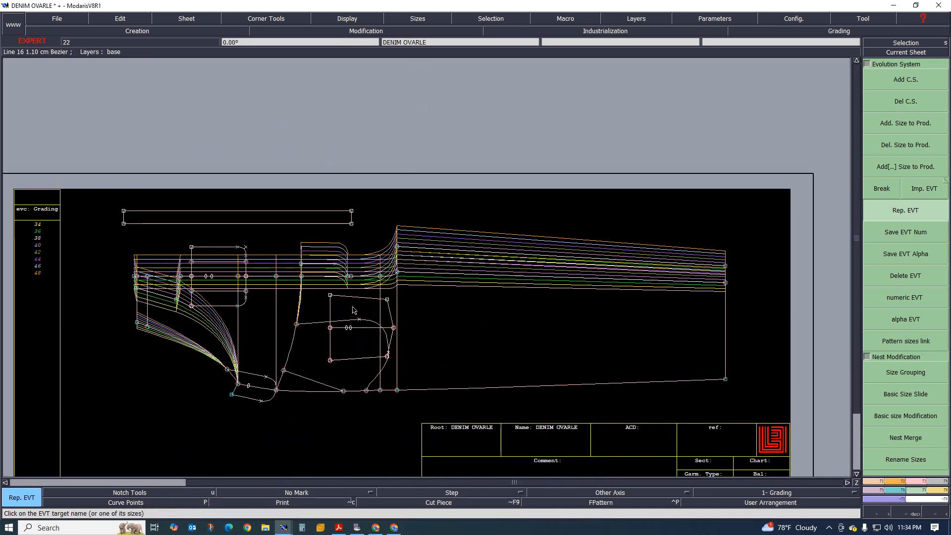
pyautogui.scroll(-3, 232, 308)
pyautogui.scroll(2, 171, 309)
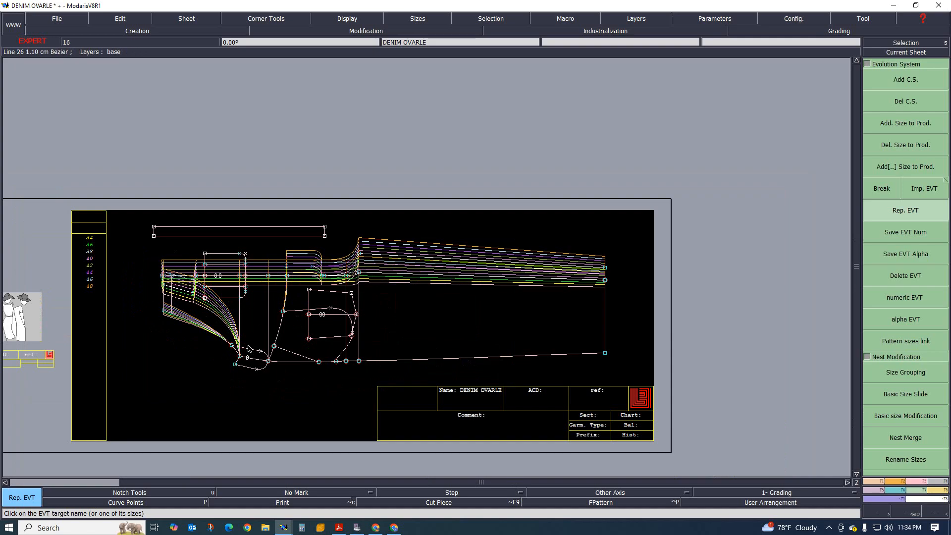
# Step: Bring the minimized measurement spreadsheet back in front of the pattern sheet
pyautogui.moveTo(285, 530)
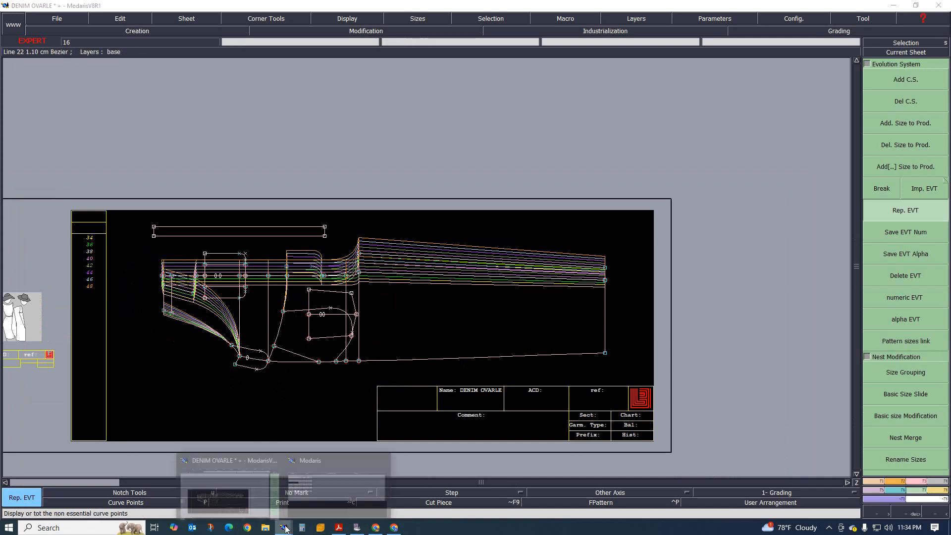
pyautogui.click(317, 491)
pyautogui.scroll(-2, 363, 249)
pyautogui.scroll(4, 342, 281)
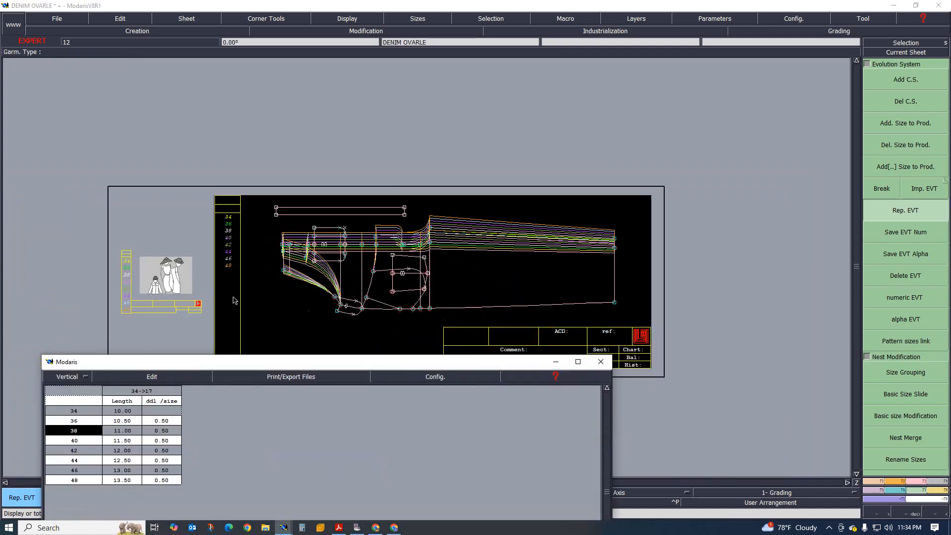
pyautogui.click(898, 219)
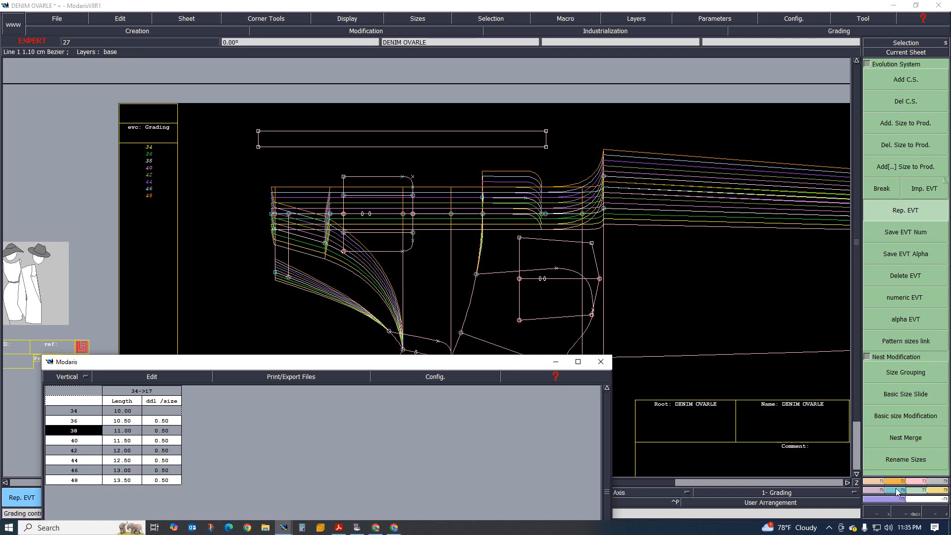
# Step: Measure the length between points 34 and 17 along the pattern's end edge
pyautogui.click(938, 489)
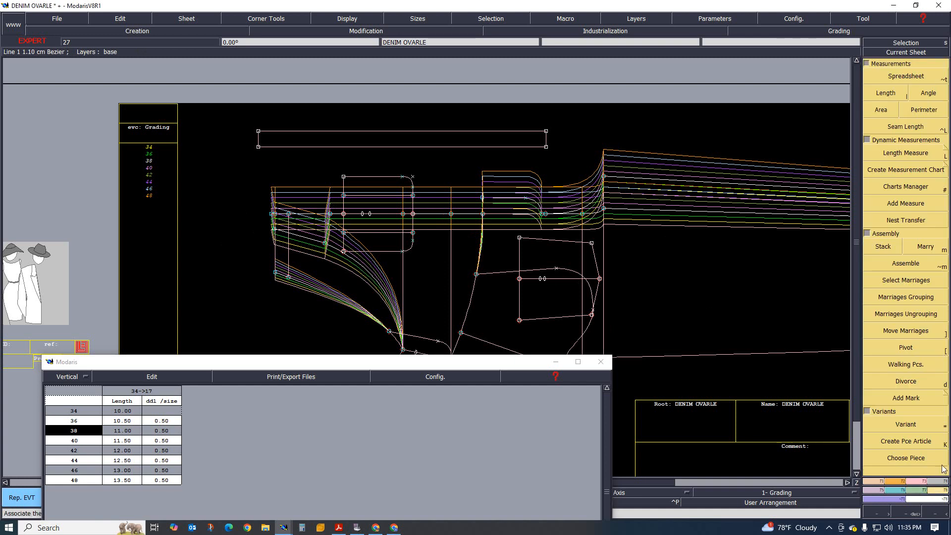
pyautogui.click(886, 94)
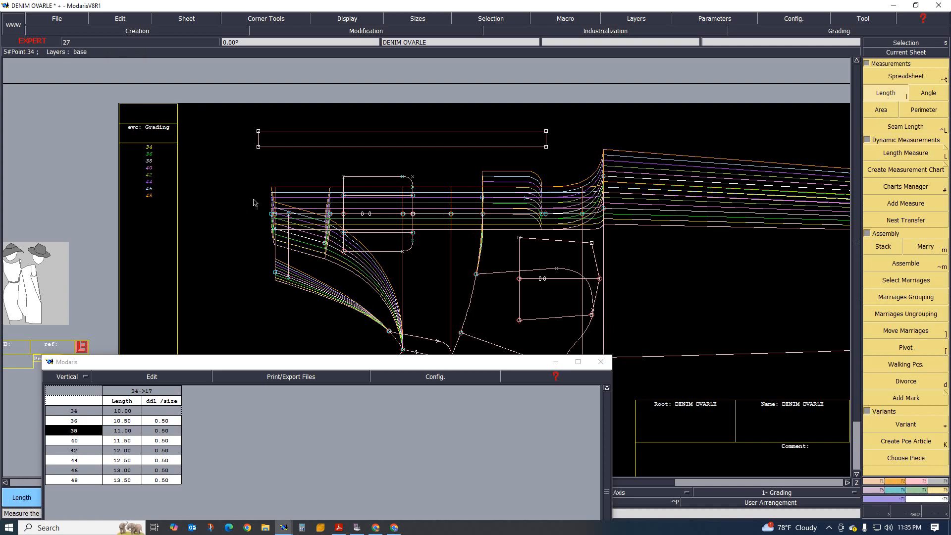
pyautogui.click(275, 214)
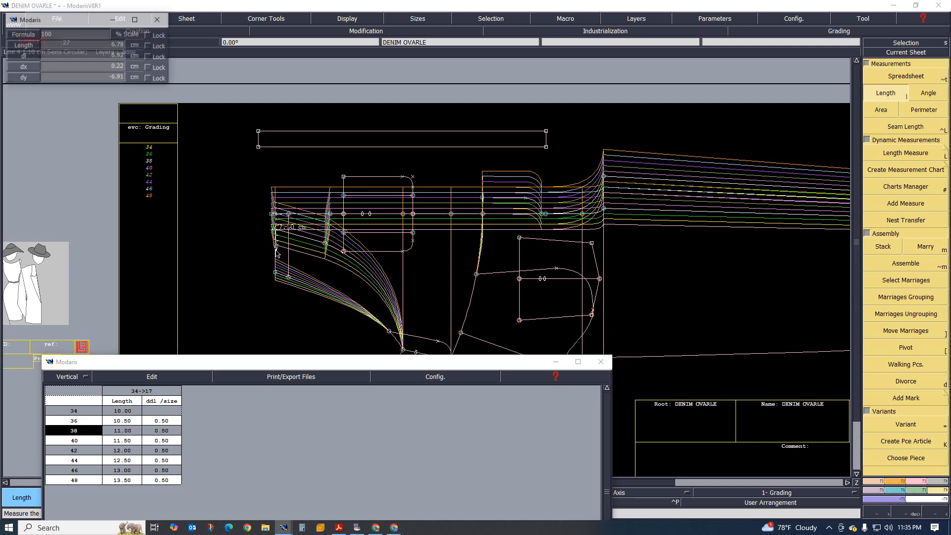
pyautogui.click(275, 272)
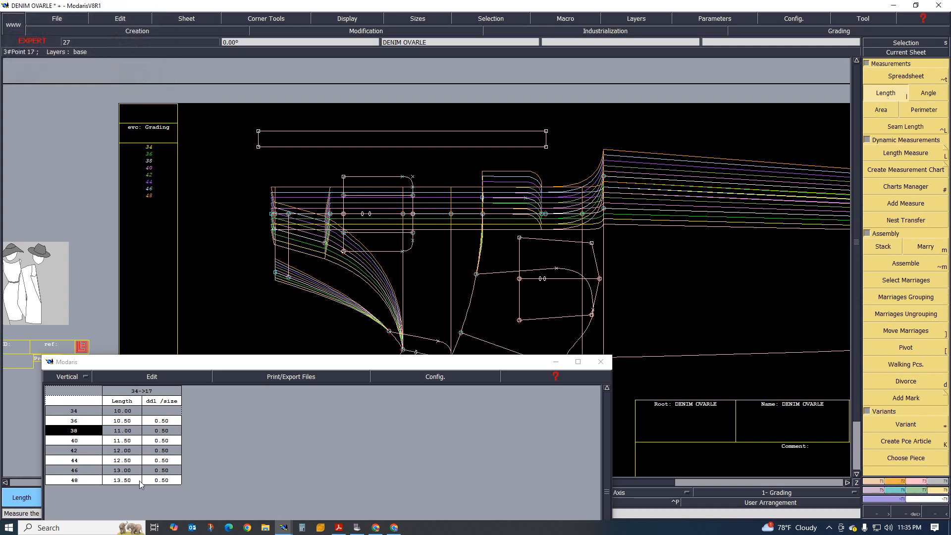
# Step: Empty the measurement spreadsheet and measure the length between points 34 and 17 again
pyautogui.click(152, 377)
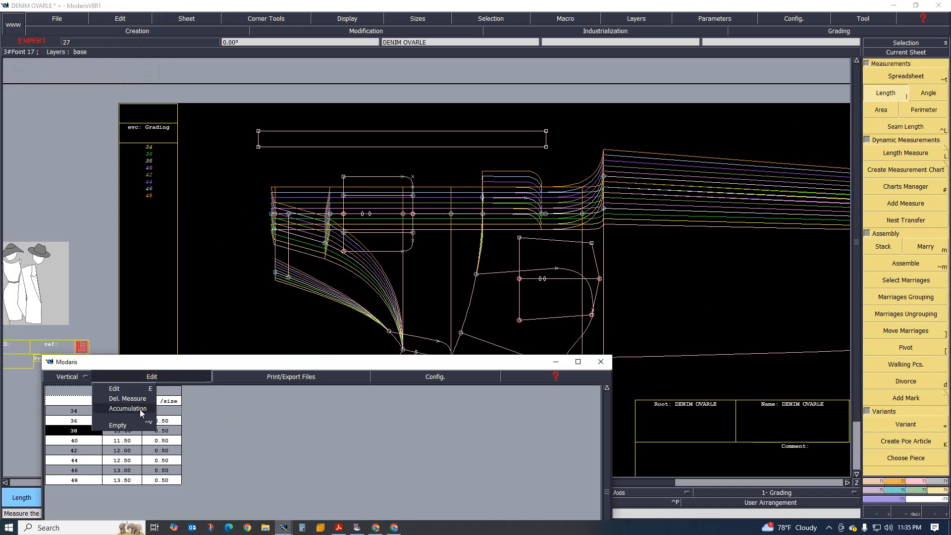
pyautogui.click(129, 424)
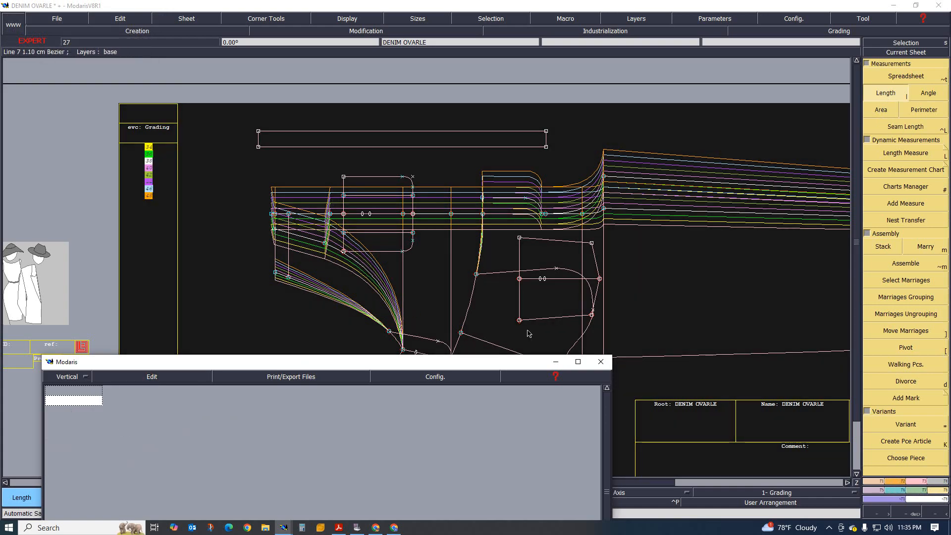
pyautogui.click(895, 94)
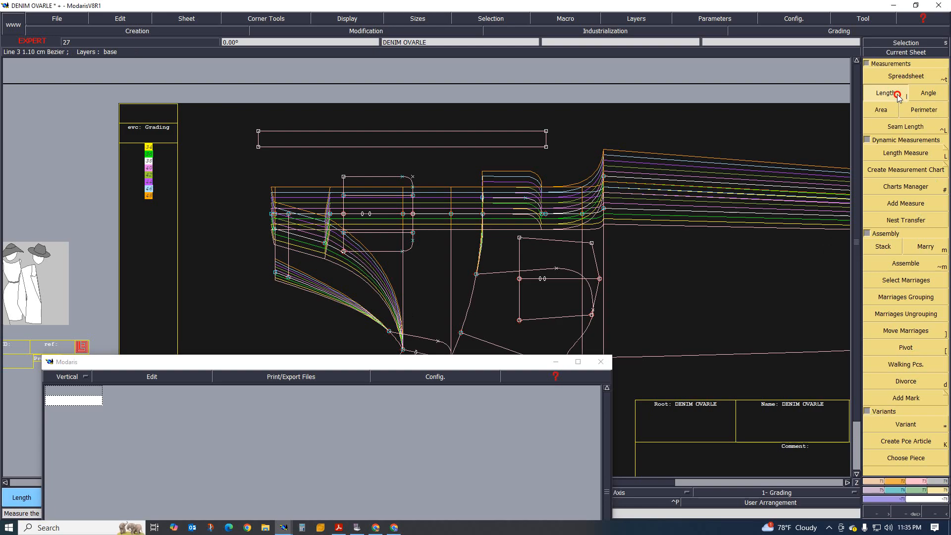
pyautogui.click(274, 229)
pyautogui.click(276, 271)
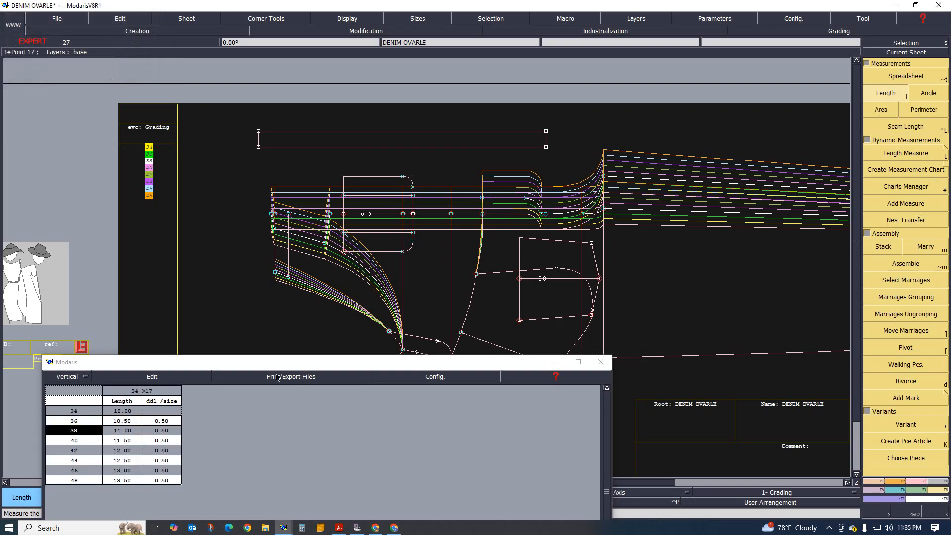
# Step: Examine the graded edge between points 34 and 17 alongside its per-size length table
pyautogui.scroll(-1, 221, 254)
pyautogui.scroll(1, 335, 268)
pyautogui.scroll(1, 201, 237)
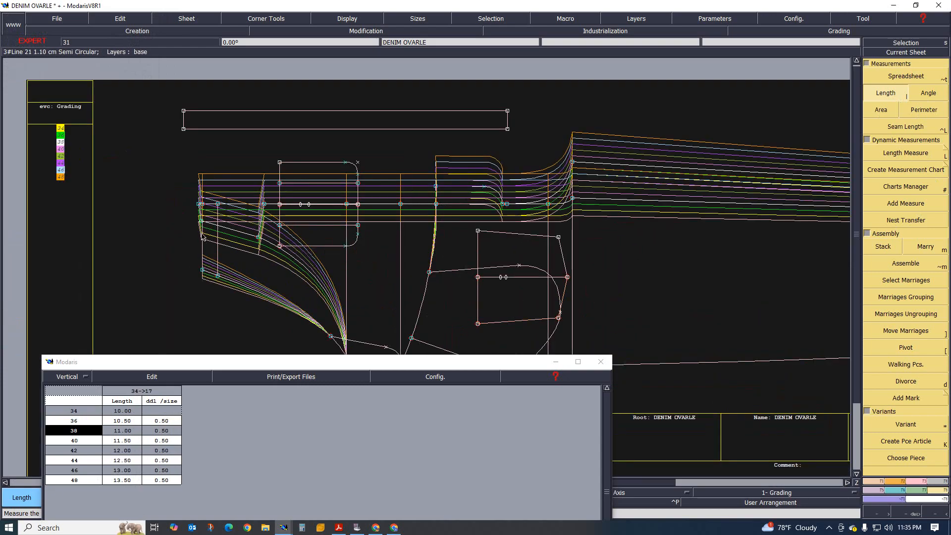
pyautogui.scroll(-1, 208, 239)
pyautogui.scroll(1, 218, 238)
pyautogui.scroll(1, 228, 239)
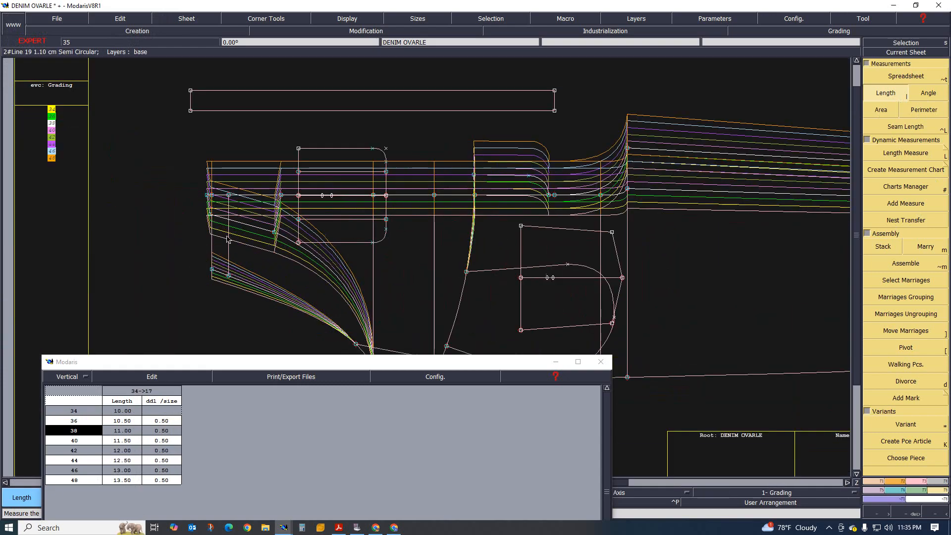
pyautogui.scroll(-1, 221, 240)
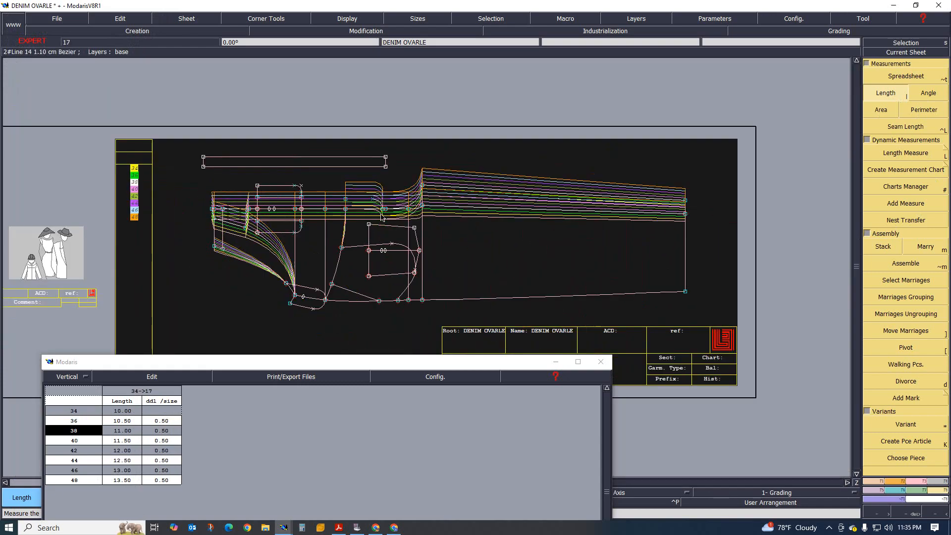
# Step: Minimize the measurement spreadsheet and switch to Acrobat to view the Vertbaudet size specifications PDF
pyautogui.click(550, 360)
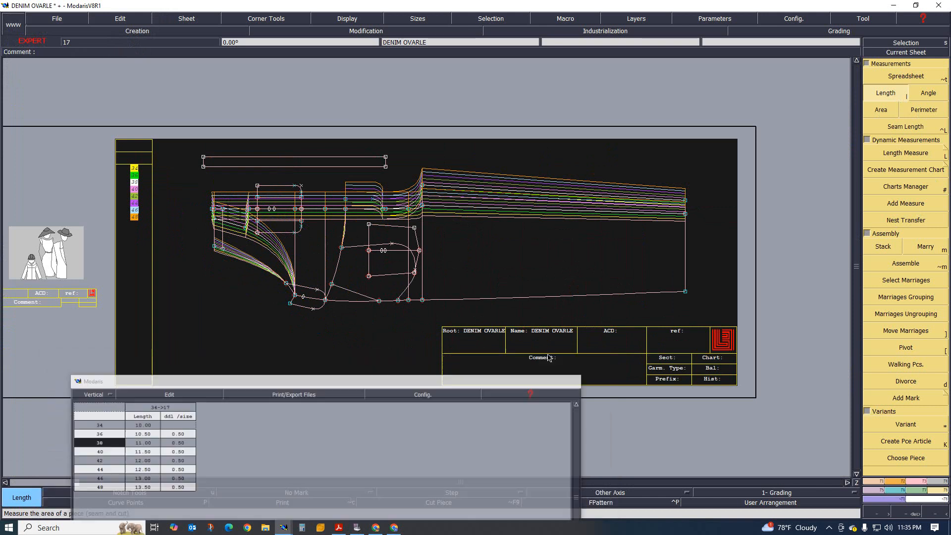
pyautogui.scroll(1, 317, 181)
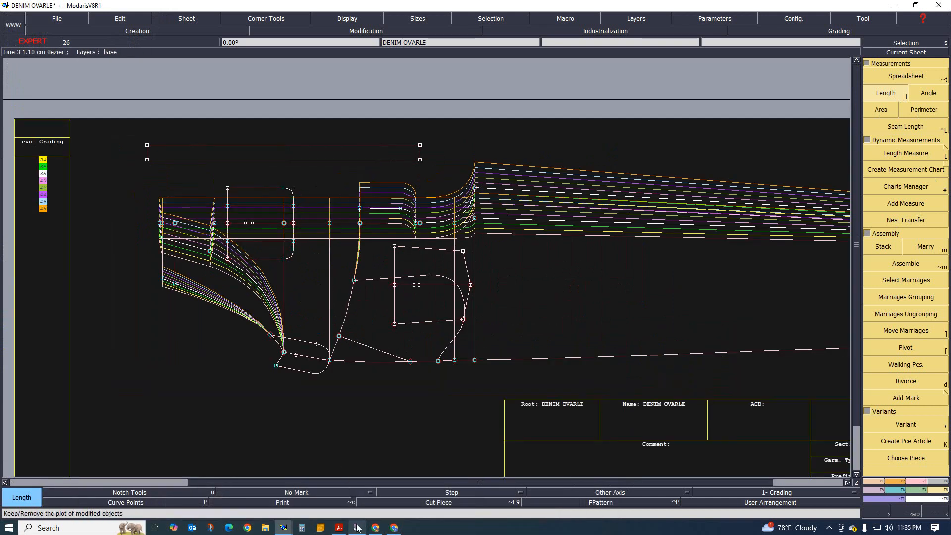
pyautogui.click(339, 527)
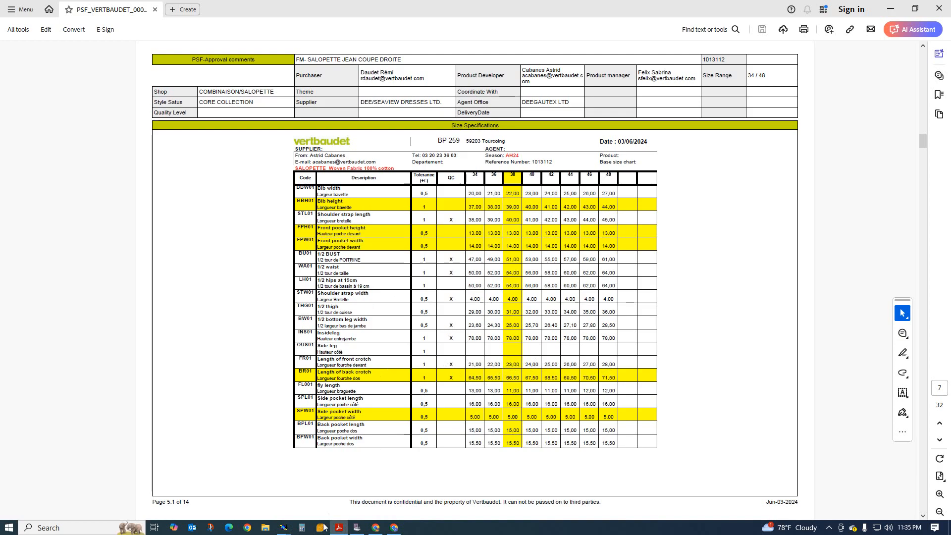
# Step: Return to the DENIM OVARLE pattern in Modaris and activate the grading Control command
pyautogui.moveTo(281, 528)
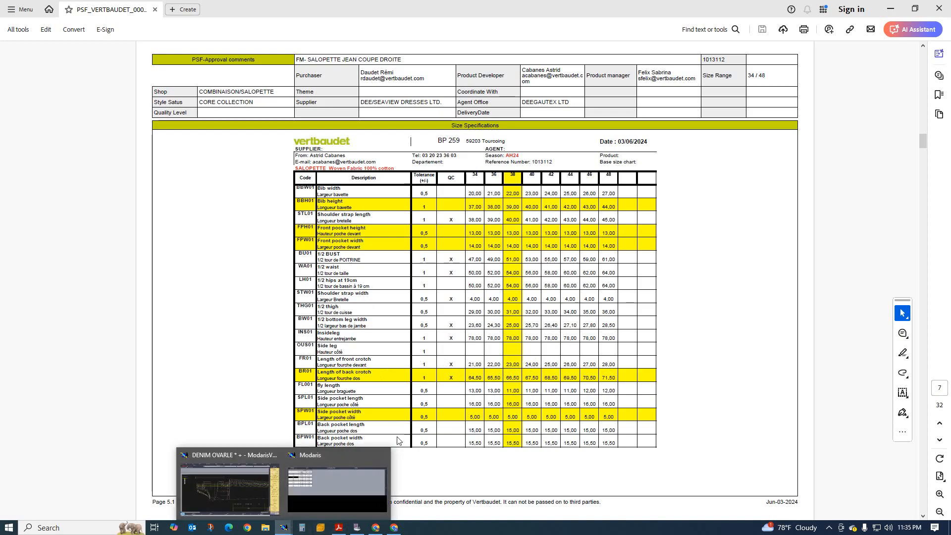
pyautogui.click(249, 488)
pyautogui.scroll(3, 375, 274)
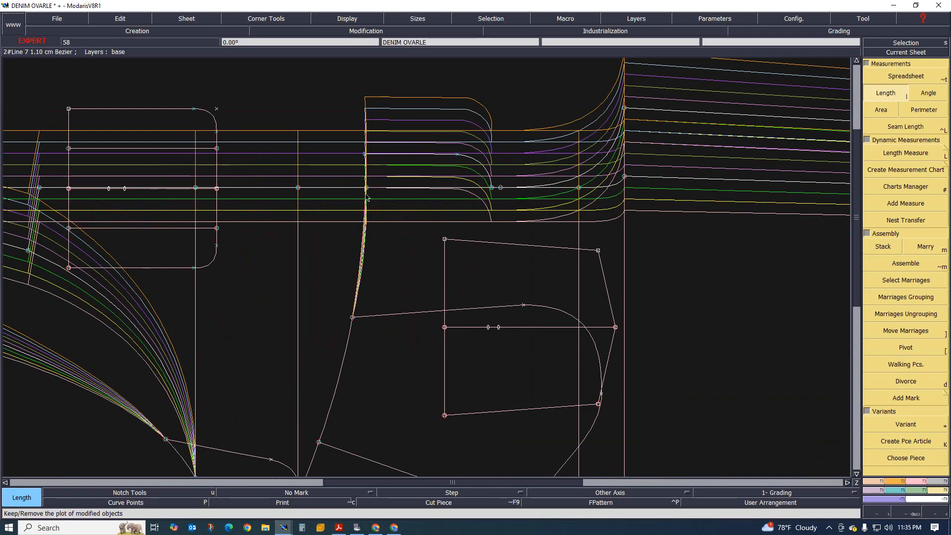
pyautogui.click(900, 490)
pyautogui.click(906, 79)
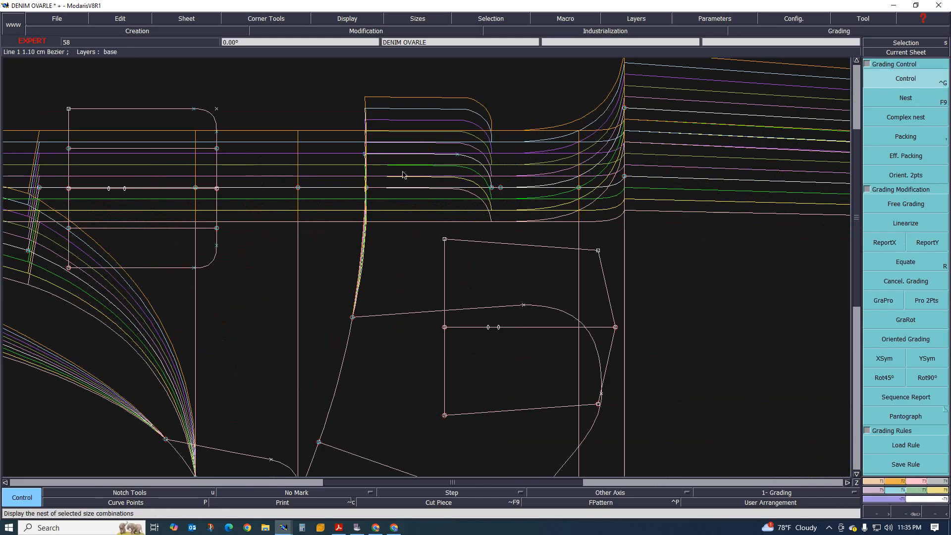
# Step: Open the grading table of point 23 at the base of the fly and set ddx to -0.10 for all sizes
pyautogui.click(366, 187)
pyautogui.moveTo(813, 60); pyautogui.dragTo(815, 106)
pyautogui.write('-')
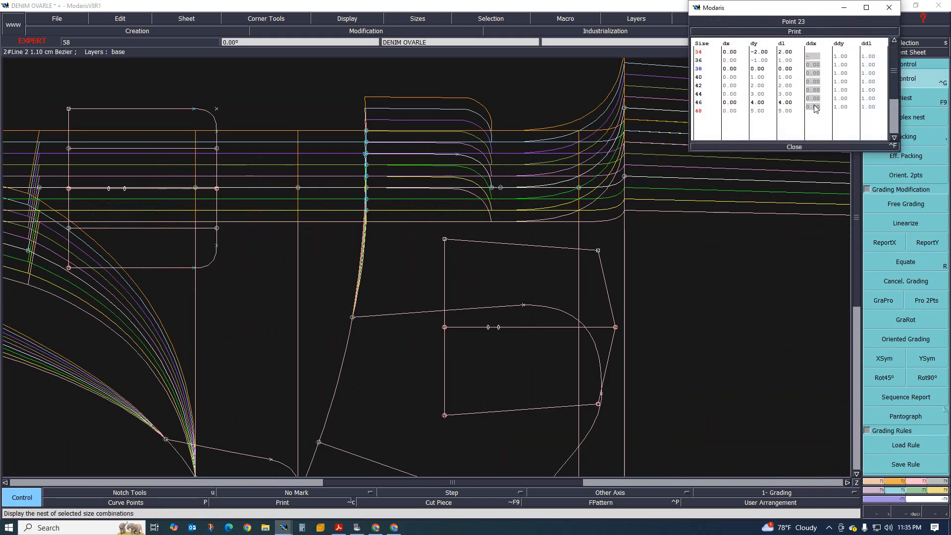
pyautogui.write('.5')
pyautogui.press('Return')
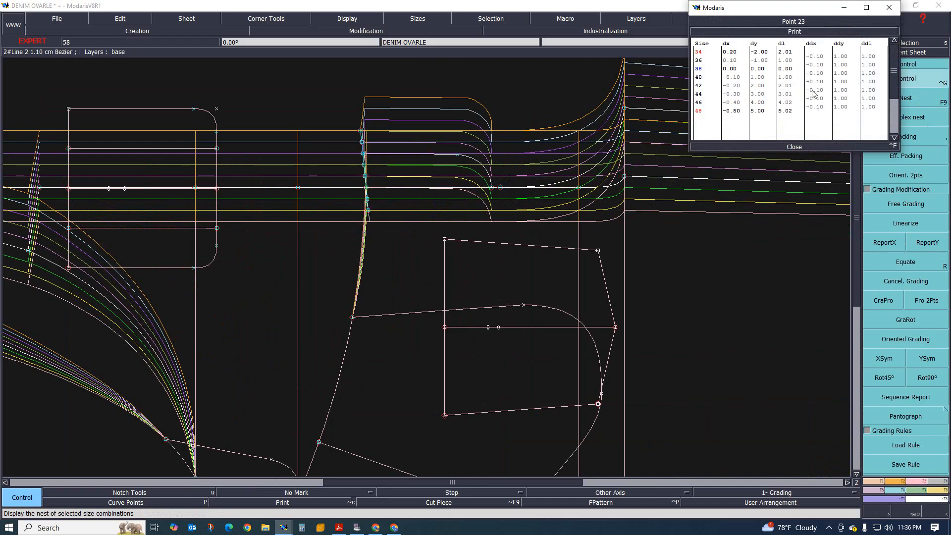
# Step: Set point 23's ddx grading increment to -1 for all sizes and close the grading table
pyautogui.moveTo(819, 57); pyautogui.dragTo(826, 112)
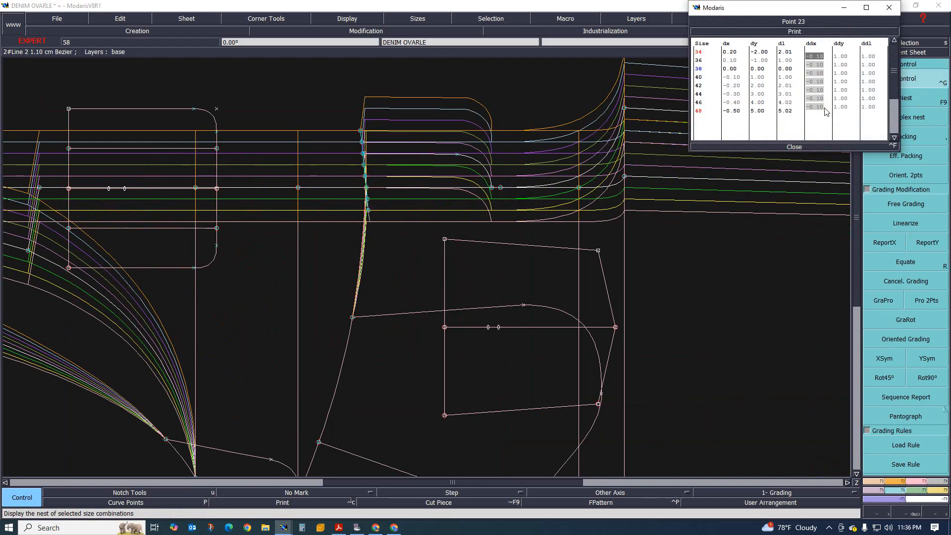
pyautogui.write('-1')
pyautogui.press('Return')
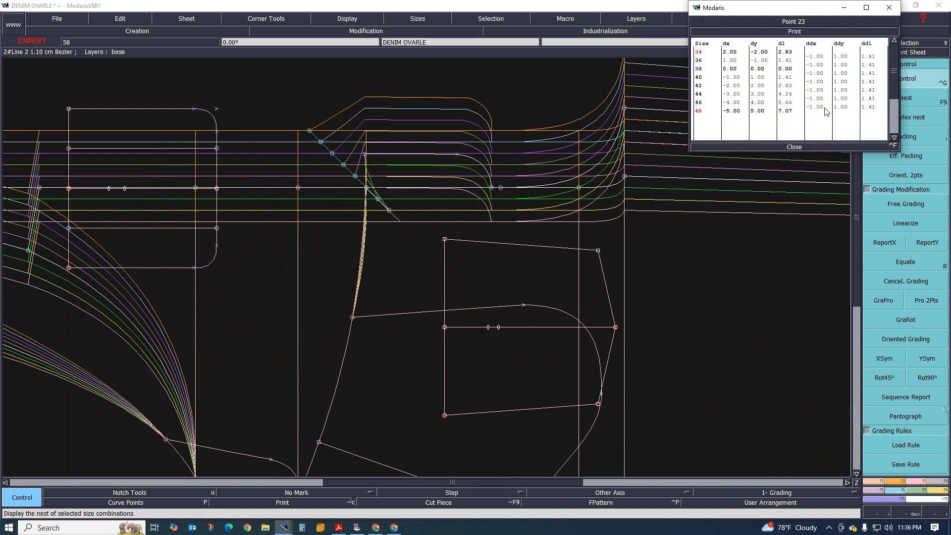
pyautogui.click(795, 147)
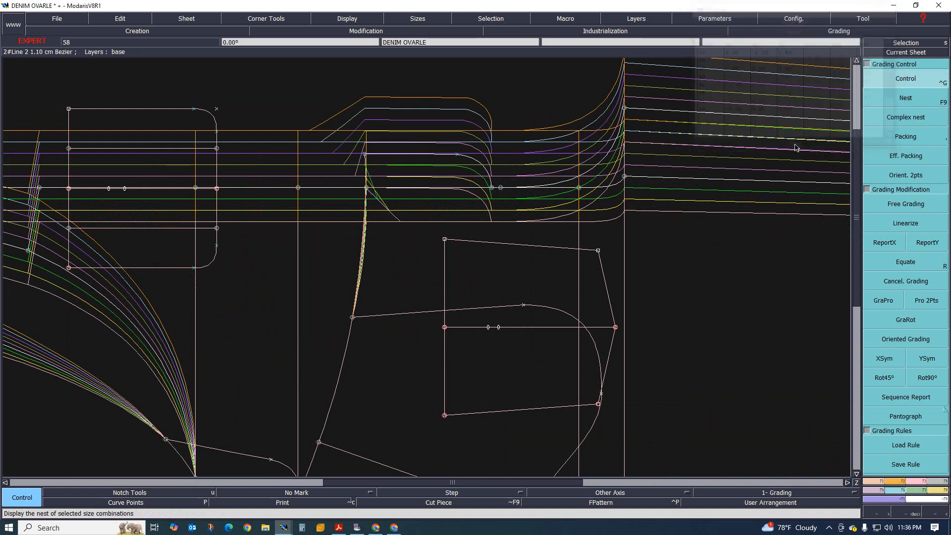
# Step: Undo the last grading change on point 23 and redo it to compare the two nests
pyautogui.scroll(-1, 417, 219)
pyautogui.scroll(2, 392, 178)
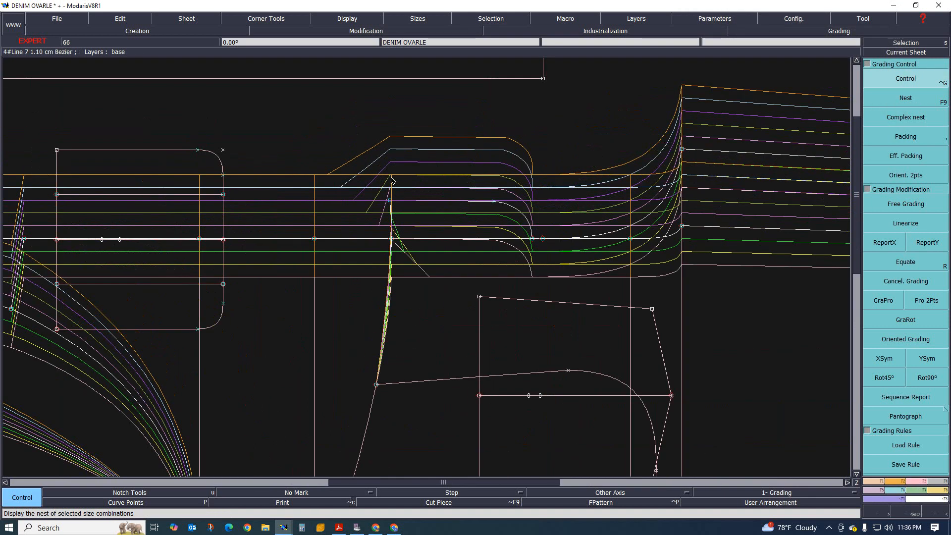
pyautogui.click(392, 181)
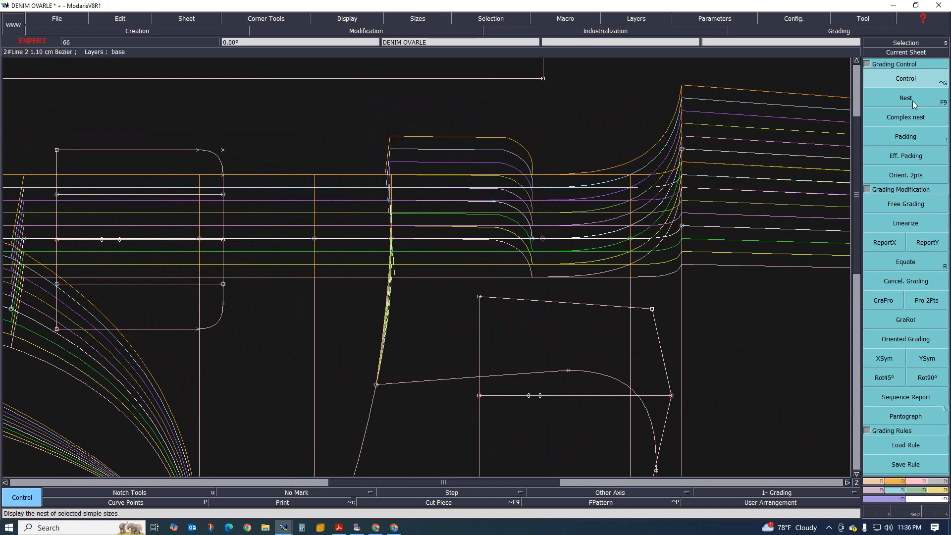
pyautogui.click(906, 81)
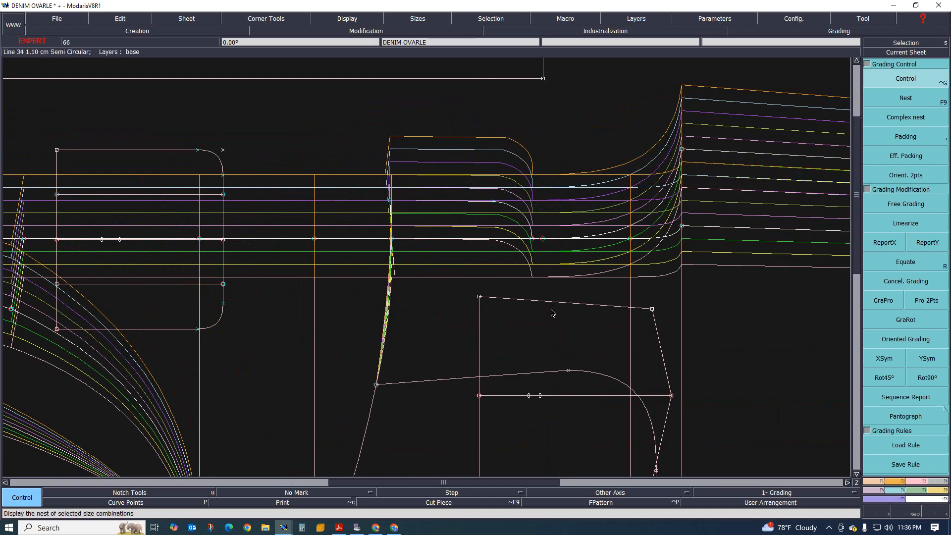
pyautogui.scroll(-1, 435, 228)
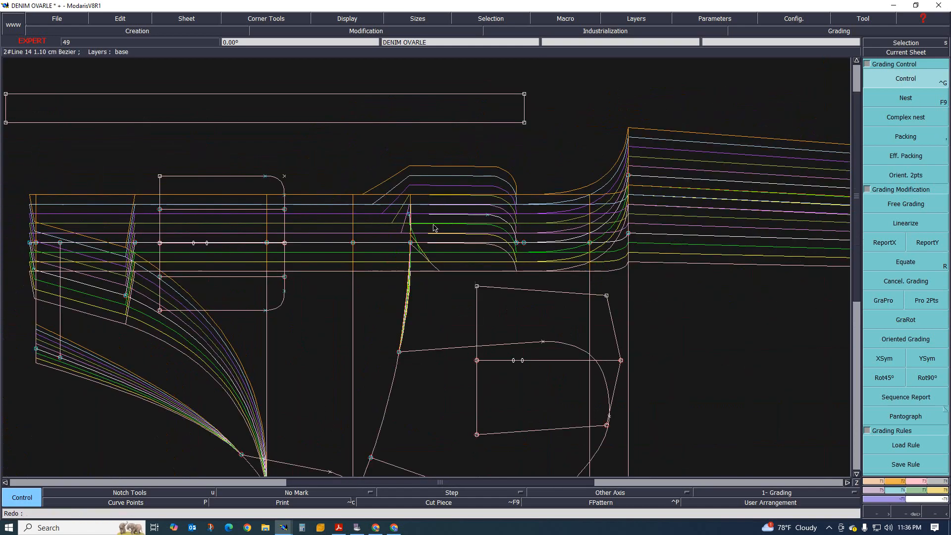
pyautogui.scroll(1, 435, 228)
pyautogui.moveTo(393, 176); pyautogui.dragTo(435, 268)
pyautogui.scroll(-1, 388, 123)
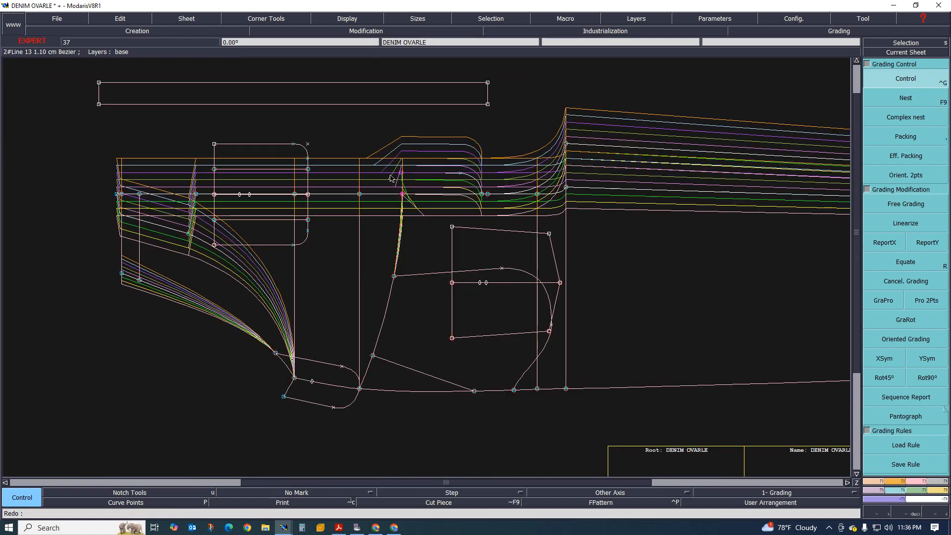
# Step: Report point 23's X grading to the fly corner above it, points 11 and 8 along the curve, and the curve's end on the side seam
pyautogui.click(884, 242)
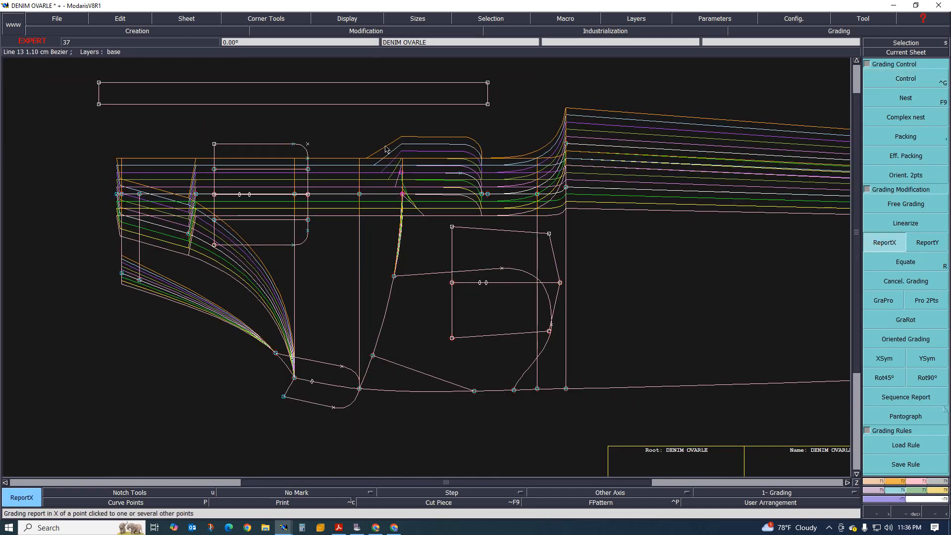
pyautogui.scroll(1, 386, 146)
pyautogui.click(411, 219)
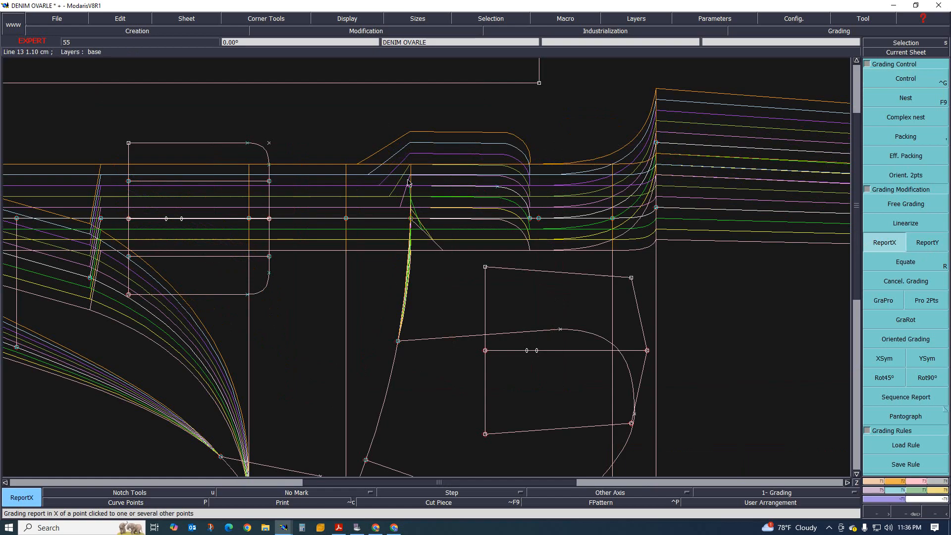
pyautogui.click(410, 187)
pyautogui.scroll(-3, 377, 163)
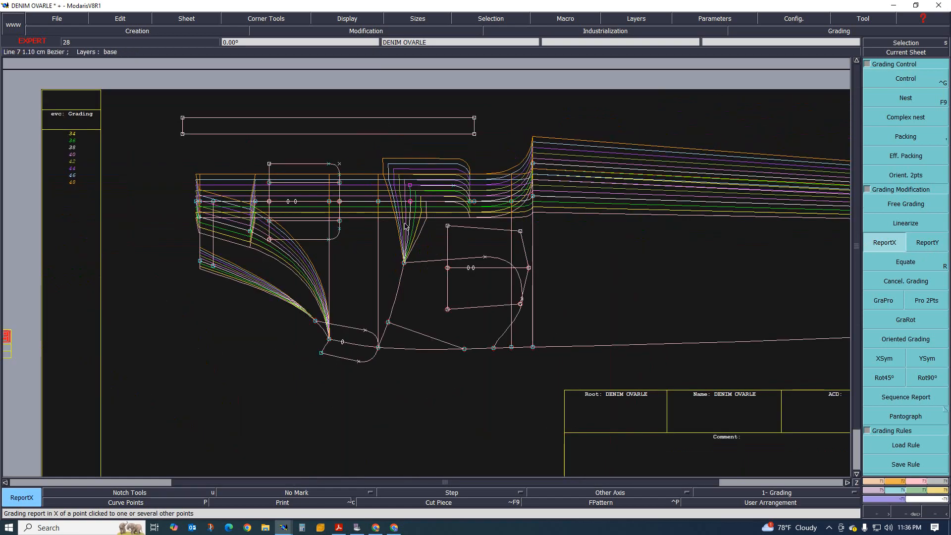
pyautogui.scroll(2, 337, 163)
pyautogui.click(404, 282)
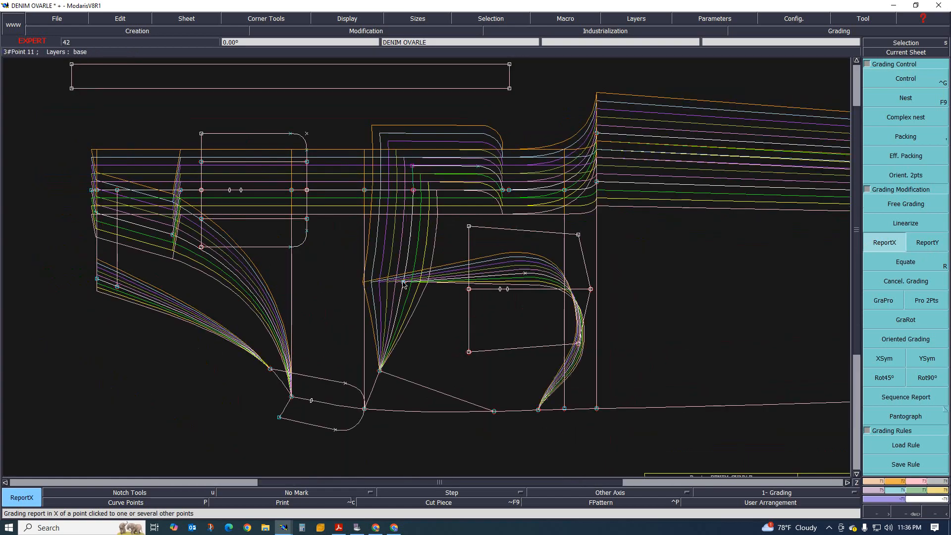
pyautogui.click(380, 371)
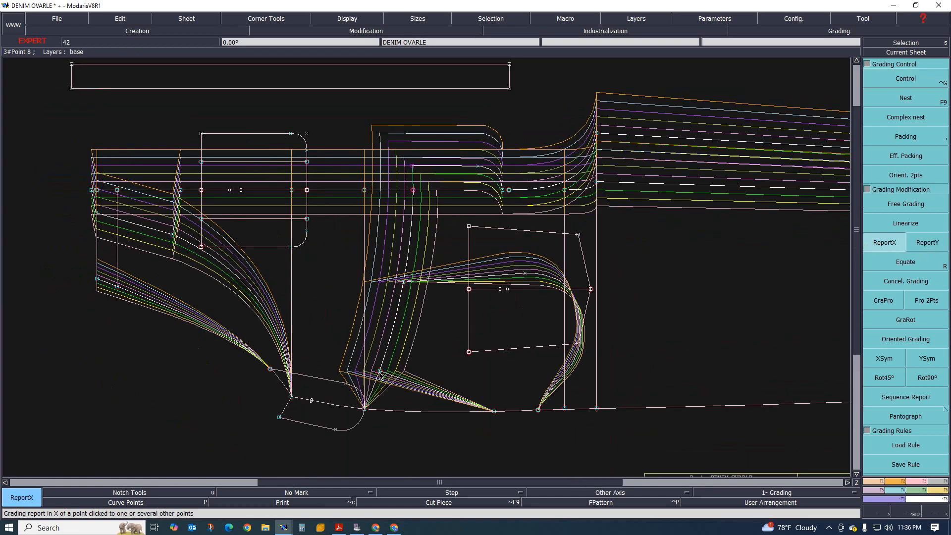
pyautogui.click(364, 411)
# Step: Report the same X grading to point 13 at the armhole end of the side seam and the two adjoining corner points
pyautogui.scroll(-1, 389, 366)
pyautogui.scroll(3, 372, 389)
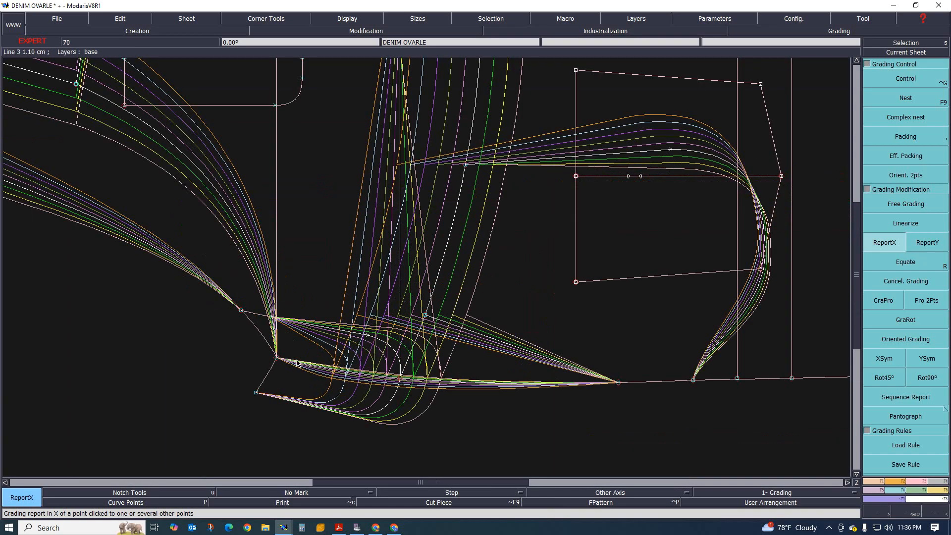
pyautogui.click(278, 357)
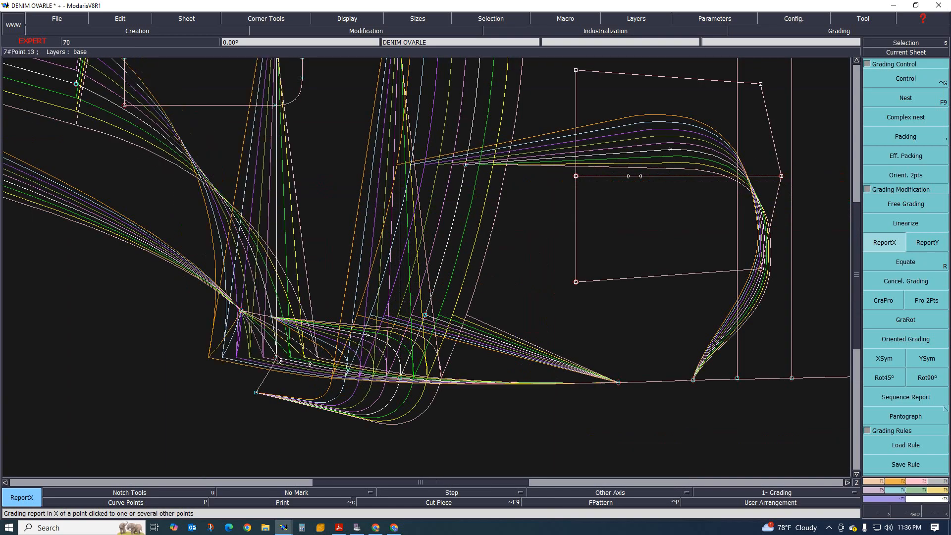
pyautogui.click(256, 394)
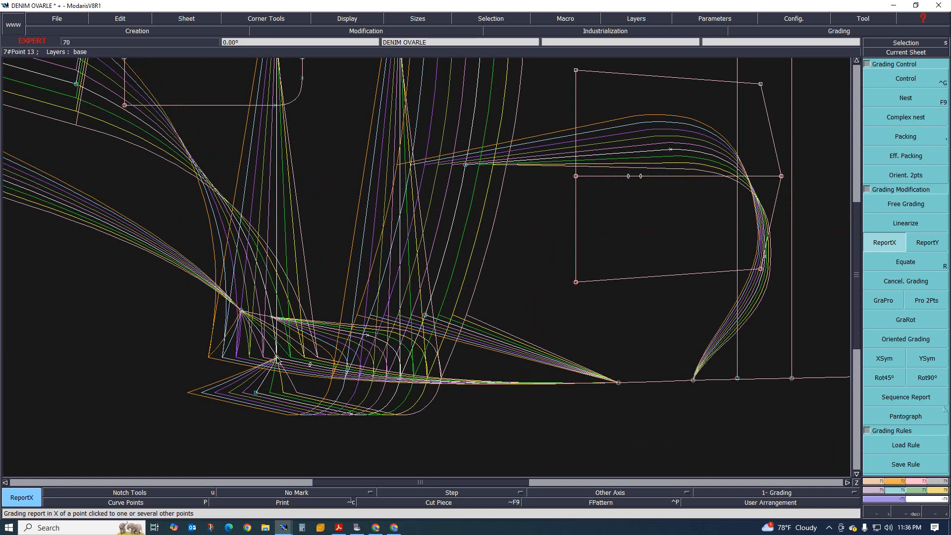
pyautogui.moveTo(200, 270); pyautogui.dragTo(312, 421)
pyautogui.click(243, 313)
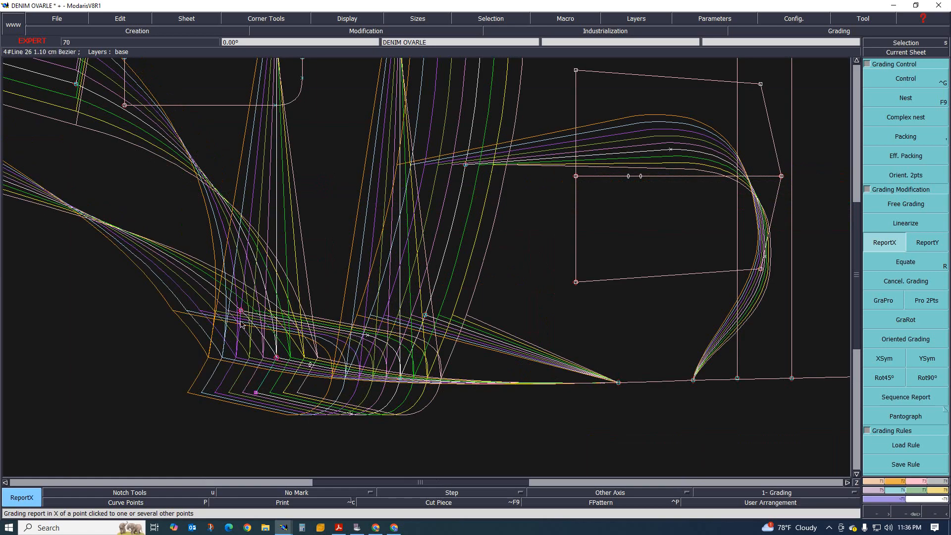
# Step: Examine the base piece and the graded nest around the bib, armhole, fly and side seam for consistent X grading
pyautogui.scroll(-6, 240, 325)
pyautogui.scroll(4, 248, 317)
pyautogui.scroll(-4, 248, 319)
pyautogui.scroll(4, 170, 313)
pyautogui.press('F10')
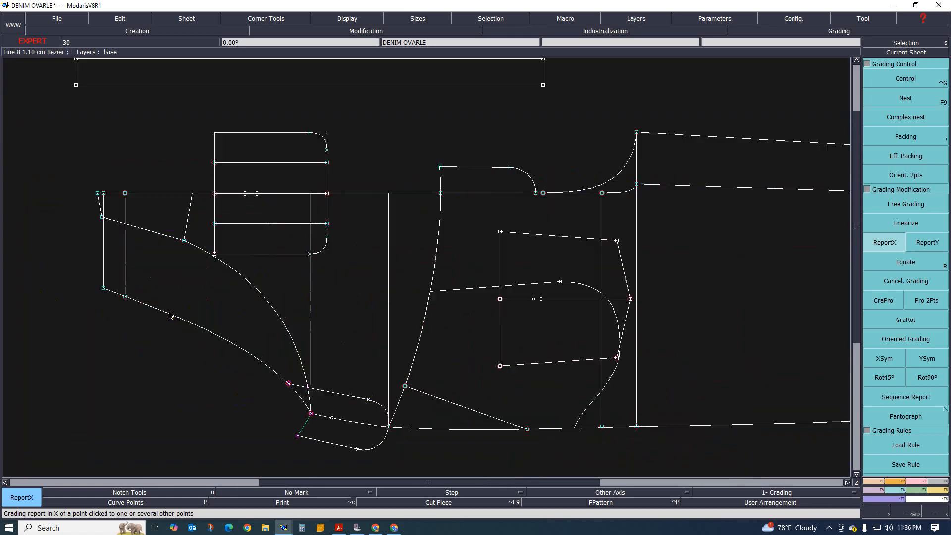
pyautogui.scroll(3, 171, 317)
pyautogui.scroll(-6, 161, 324)
pyautogui.scroll(4, 171, 293)
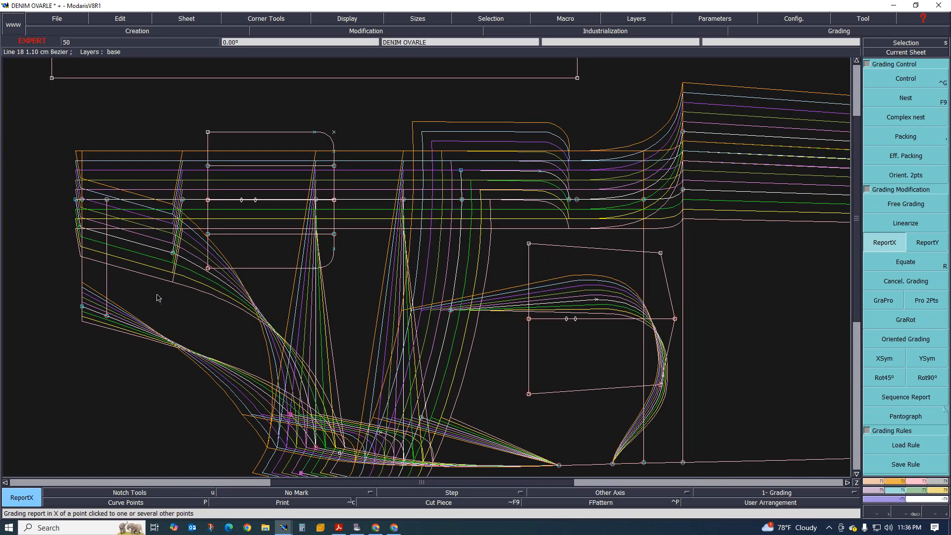
pyautogui.scroll(-2, 139, 292)
pyautogui.scroll(2, 250, 297)
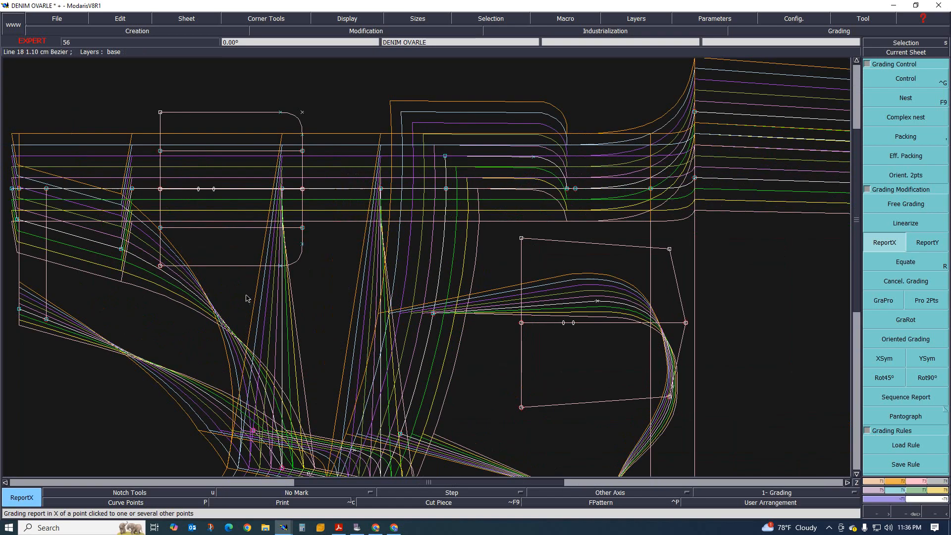
pyautogui.scroll(-3, 258, 296)
pyautogui.scroll(2, 285, 278)
pyautogui.scroll(-3, 352, 249)
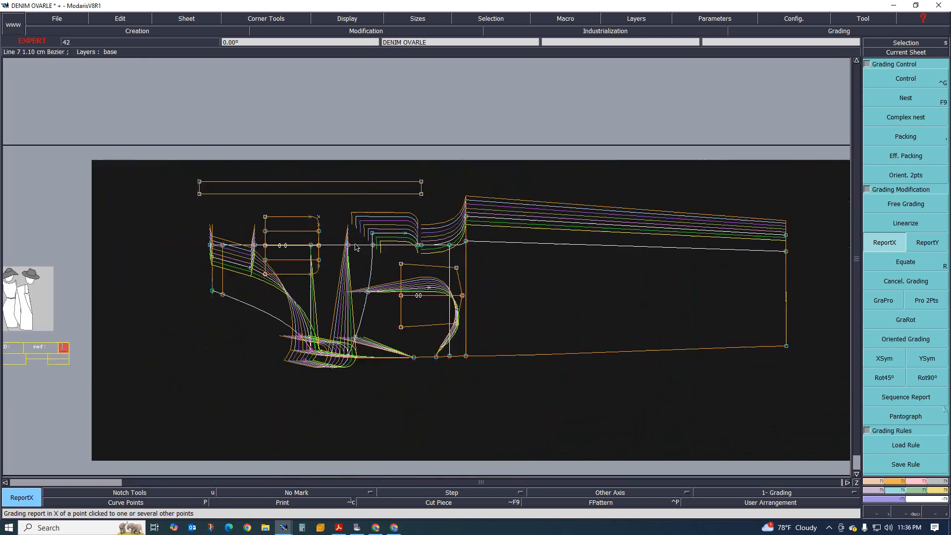
pyautogui.scroll(4, 392, 242)
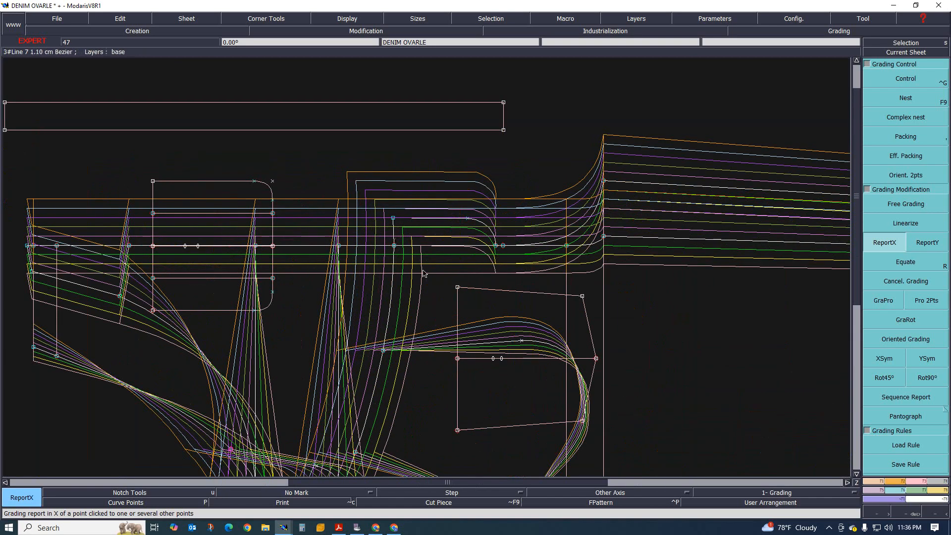
pyautogui.scroll(-3, 392, 237)
pyautogui.scroll(2, 325, 280)
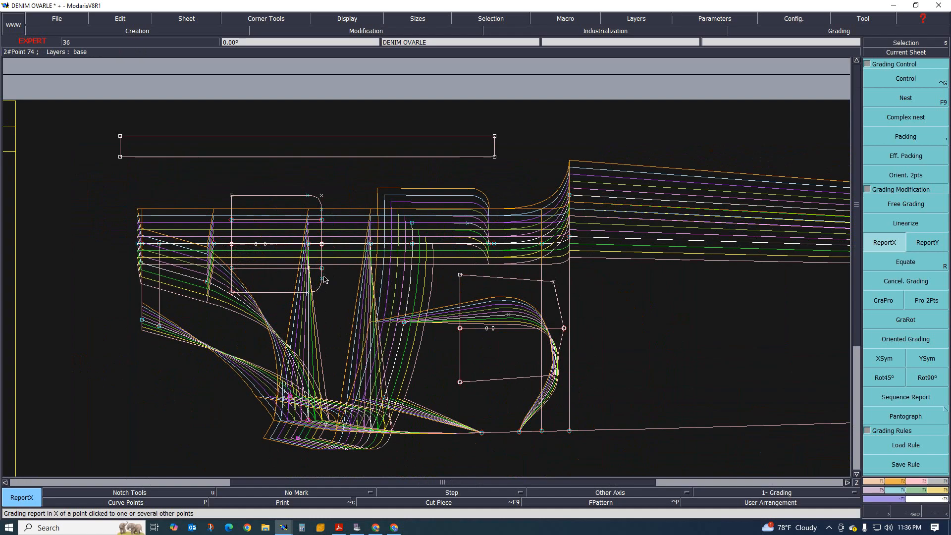
# Step: Report the X grading to point 21 and the upper end of the neighbouring construction line running to the armhole
pyautogui.scroll(2, 390, 254)
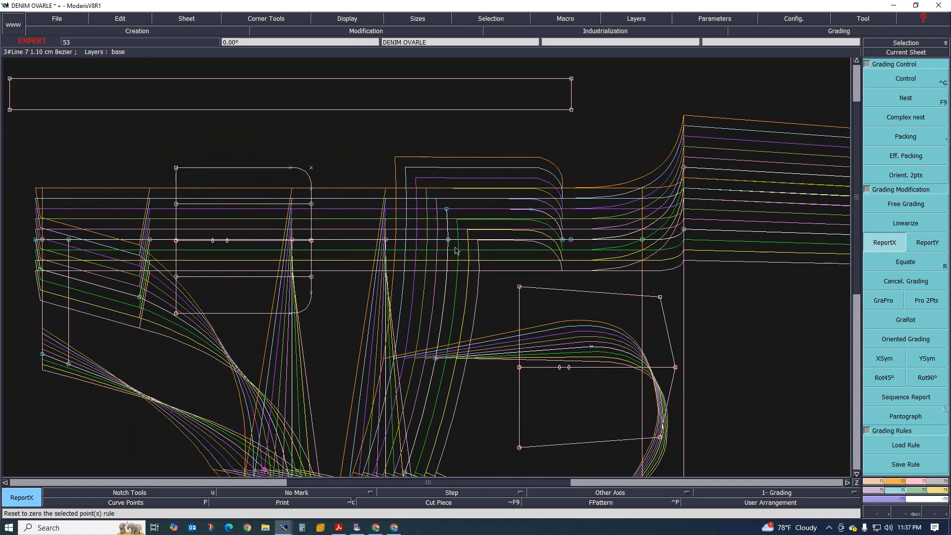
pyautogui.click(386, 241)
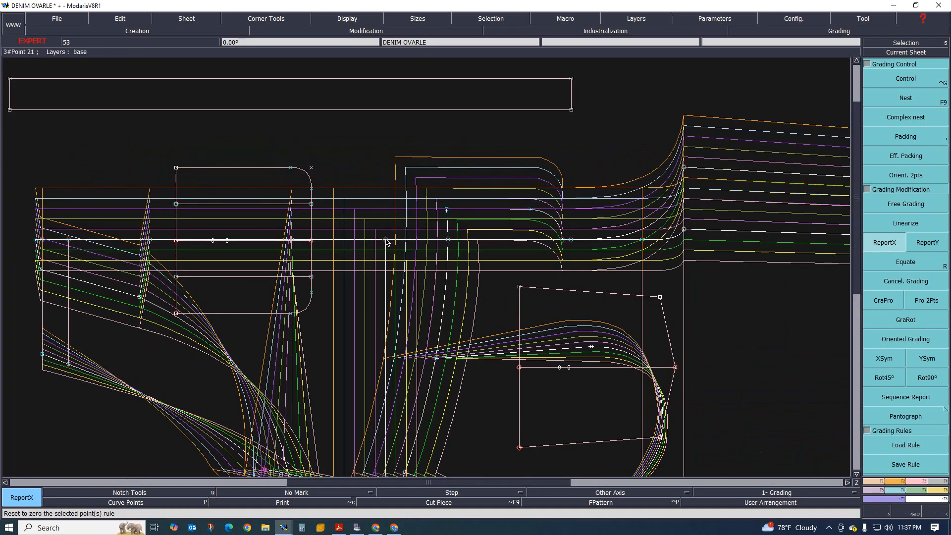
pyautogui.click(312, 241)
pyautogui.scroll(-1, 307, 233)
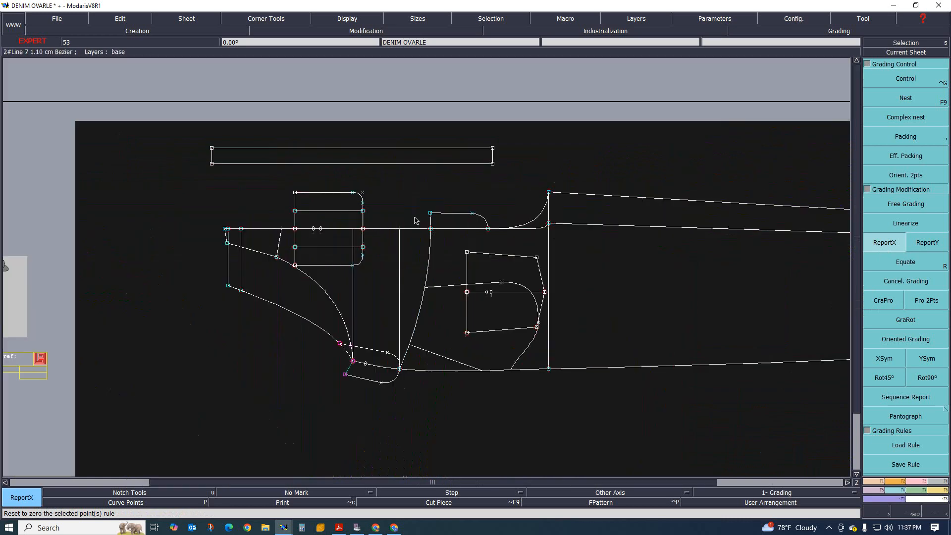
pyautogui.scroll(-1, 403, 228)
pyautogui.scroll(1, 298, 246)
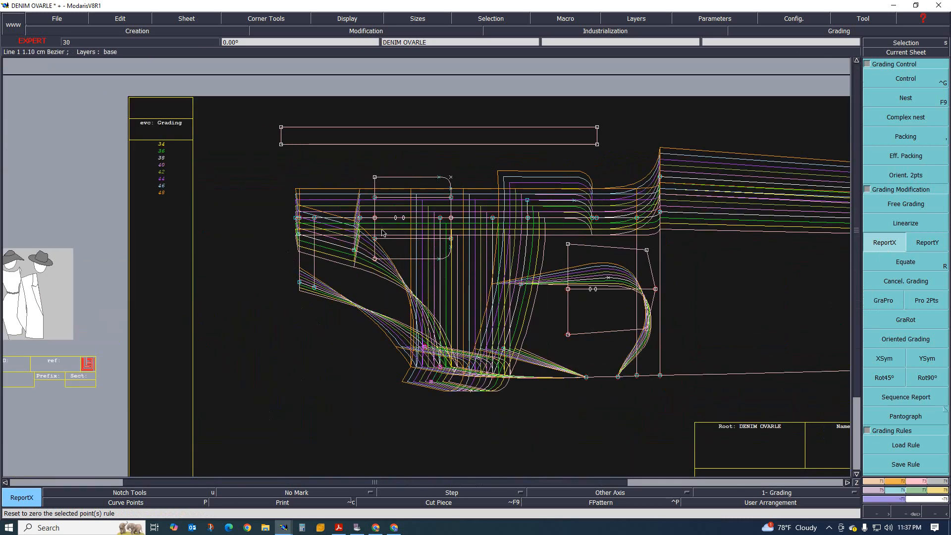
pyautogui.scroll(1, 371, 228)
pyautogui.scroll(-1, 371, 228)
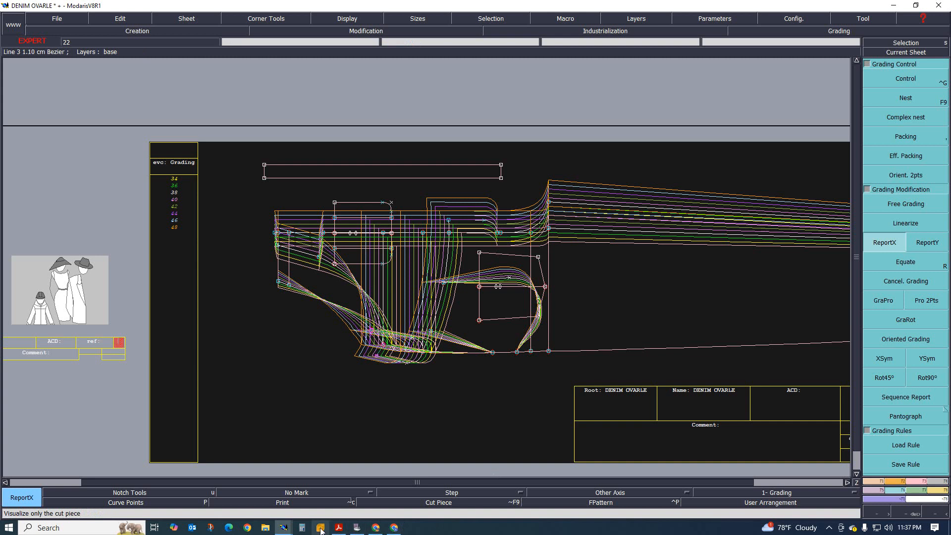
# Step: Consult the Vertbaudet size specifications PDF in Acrobat and return to the DENIM OVARLE pattern in Modaris
pyautogui.click(339, 528)
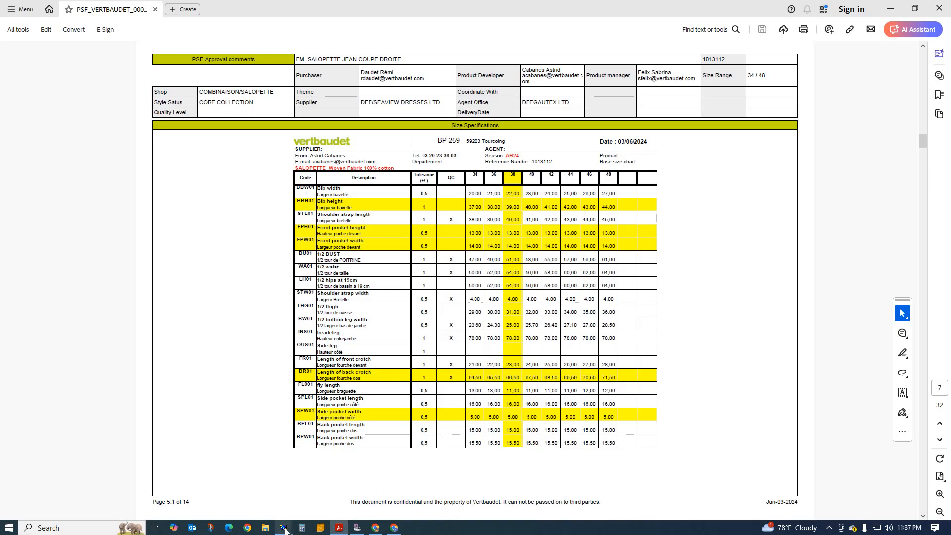
pyautogui.moveTo(284, 528)
pyautogui.click(288, 531)
pyautogui.click(221, 493)
pyautogui.scroll(-2, 375, 286)
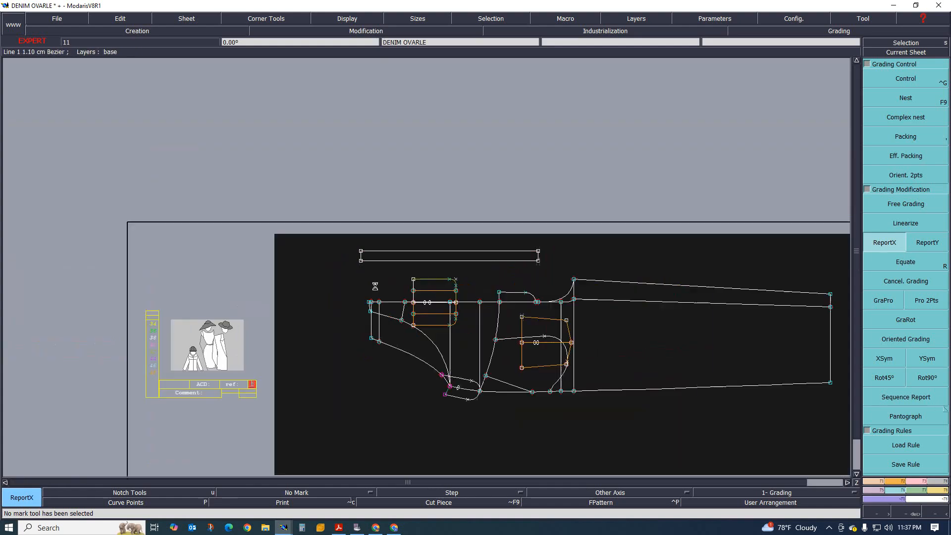
# Step: Set the X grading increment of point 83 at the bib's upper end to -1.00 across all sizes
pyautogui.scroll(3, 376, 286)
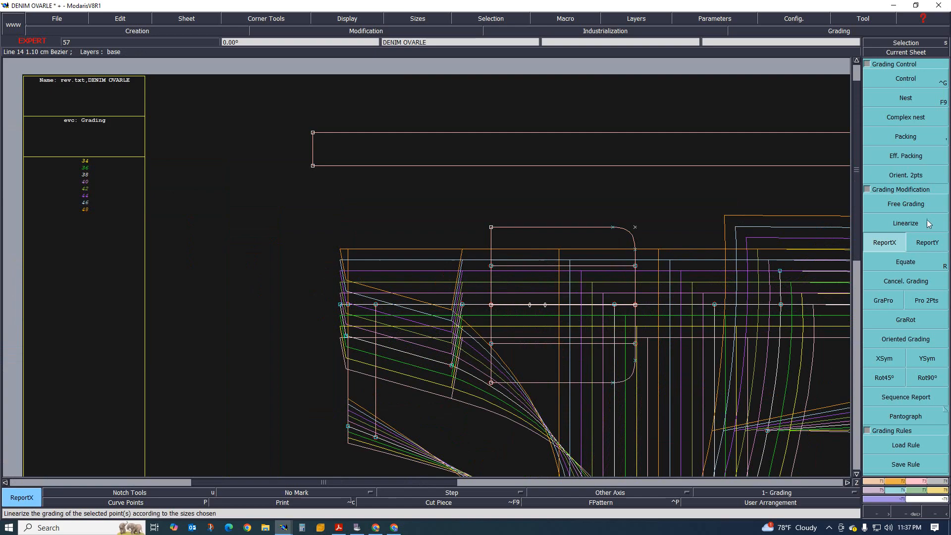
pyautogui.click(907, 80)
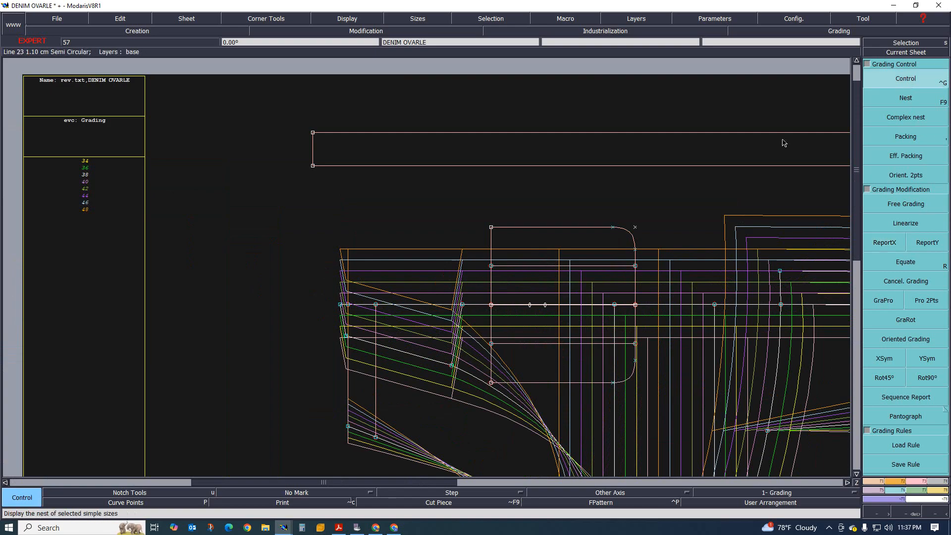
pyautogui.click(339, 305)
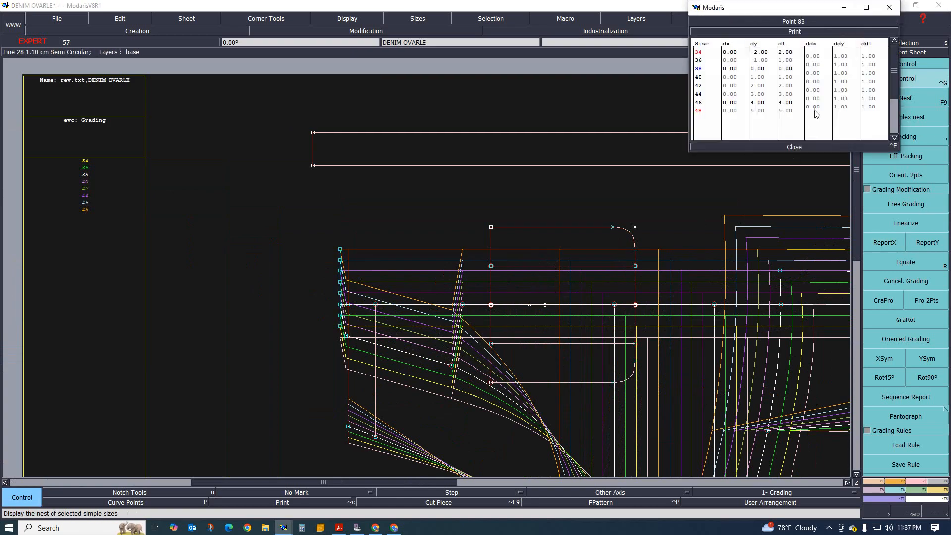
pyautogui.moveTo(815, 58); pyautogui.dragTo(807, 110)
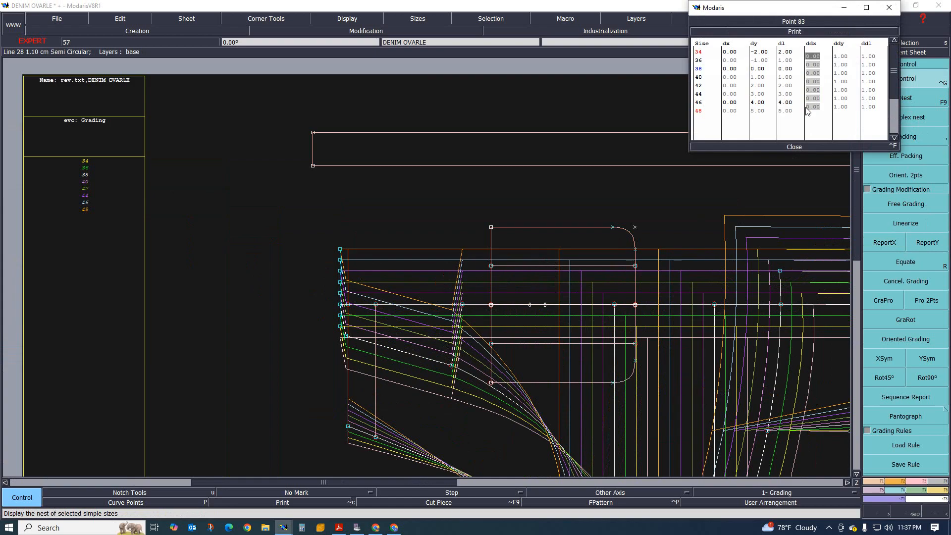
pyautogui.press('Return')
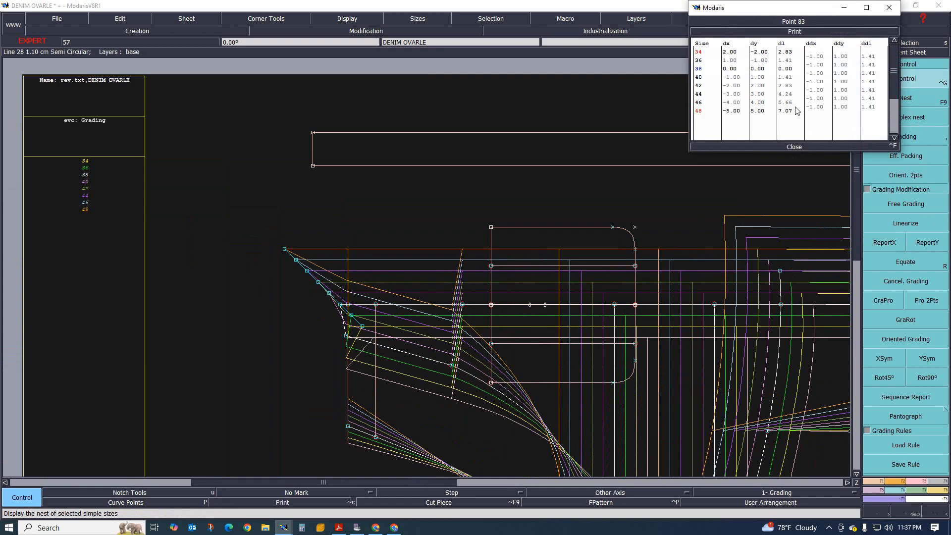
pyautogui.click(796, 147)
# Step: Report the X grading of point 83 to the adjoining corner point 41 on the bib's upper edge
pyautogui.click(885, 242)
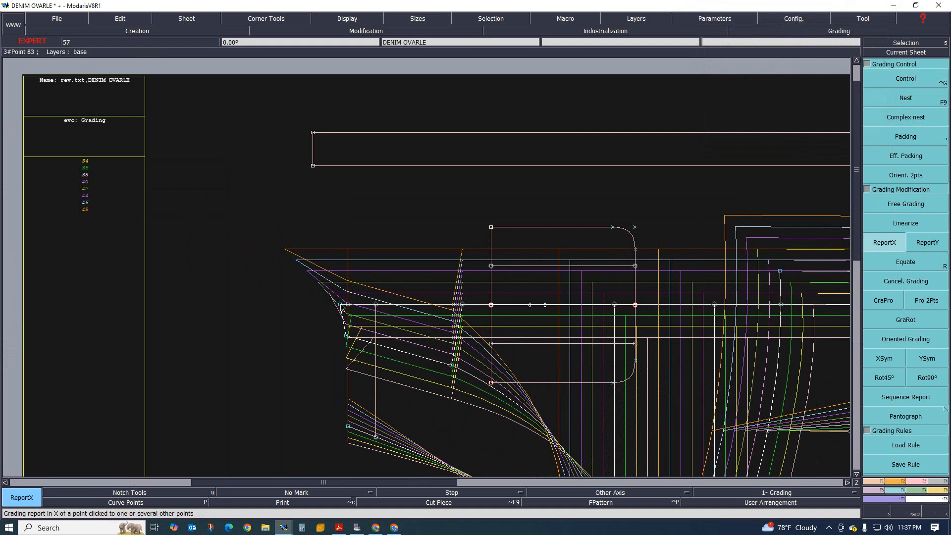
pyautogui.click(340, 305)
pyautogui.click(346, 336)
pyautogui.scroll(-3, 272, 329)
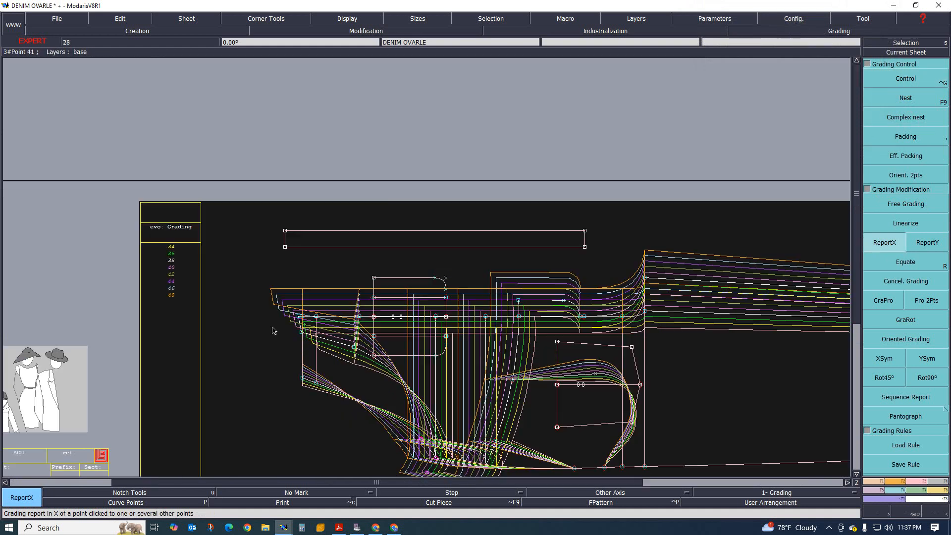
pyautogui.scroll(2, 342, 322)
pyautogui.scroll(-2, 382, 309)
pyautogui.scroll(2, 421, 312)
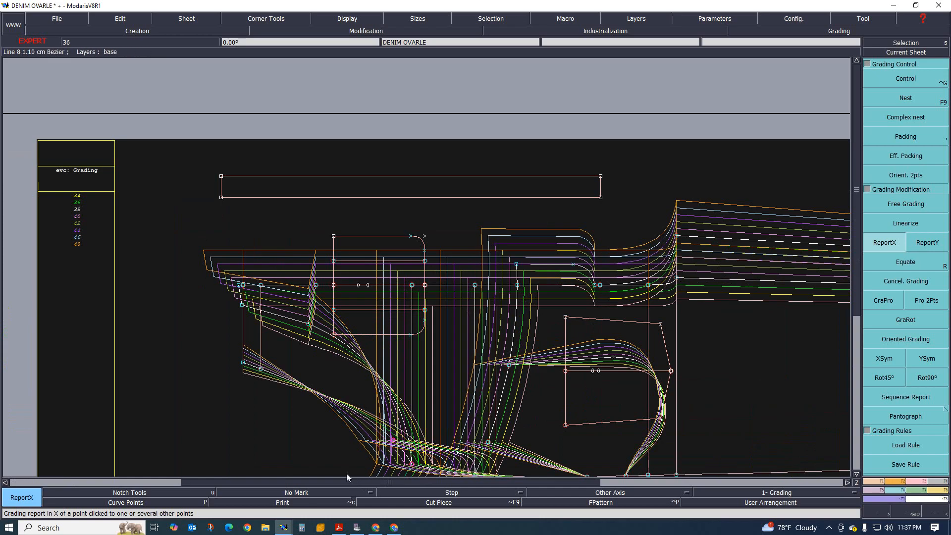
# Step: Consult the size specifications PDF in Acrobat, return to the DENIM OVARLE pattern in Modaris and inspect the graded bib
pyautogui.click(338, 528)
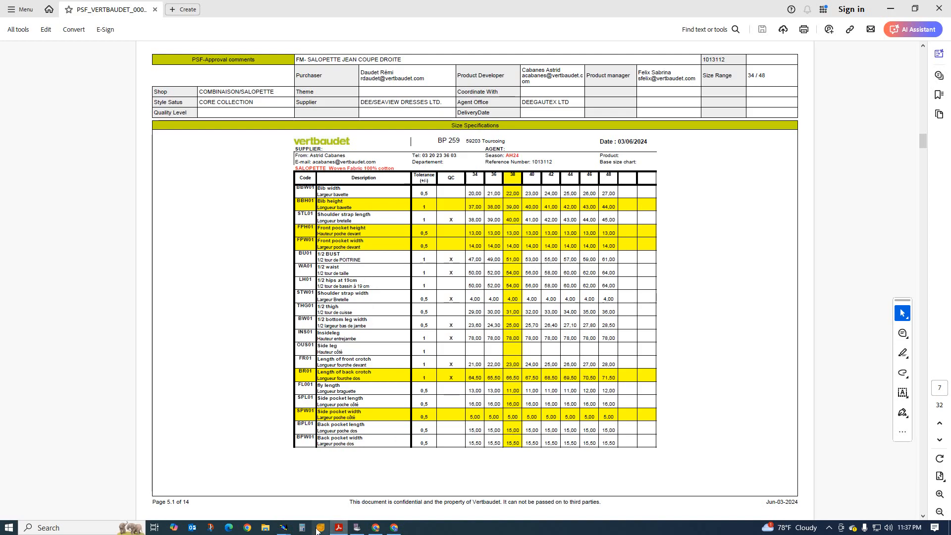
pyautogui.moveTo(283, 528)
pyautogui.click(281, 490)
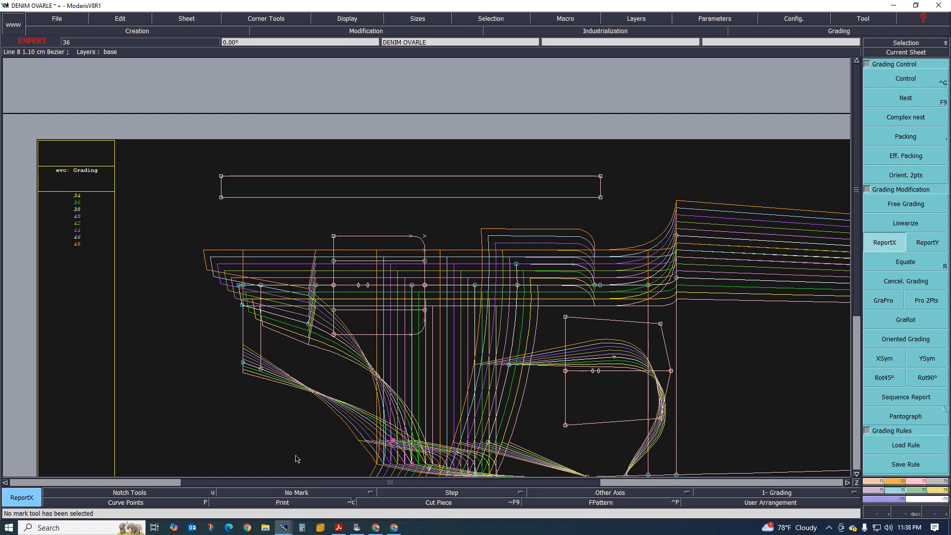
pyautogui.scroll(1, 246, 273)
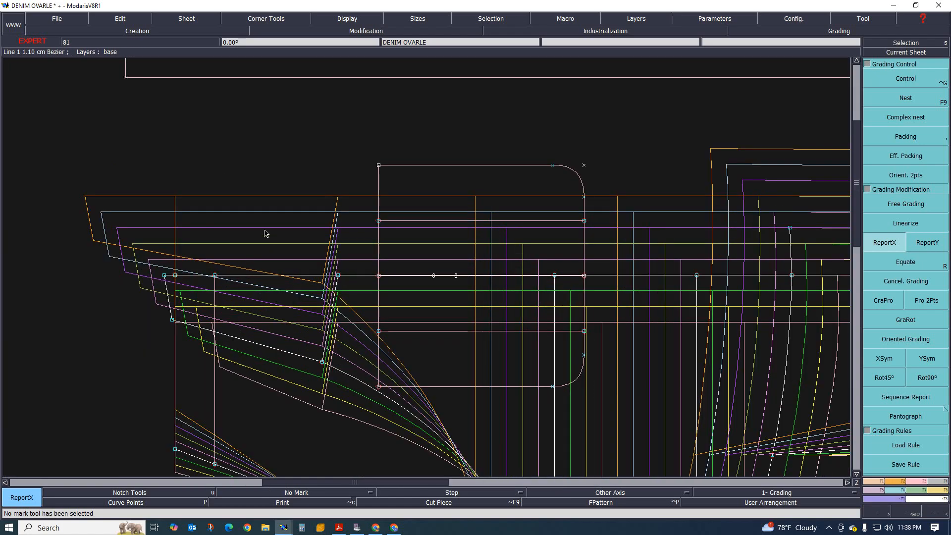
pyautogui.scroll(-1, 354, 243)
pyautogui.scroll(1, 403, 276)
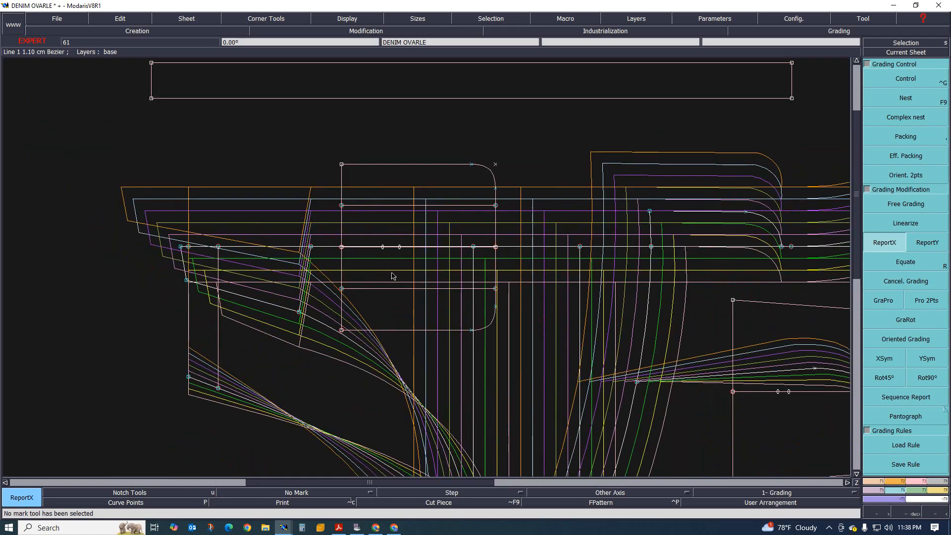
# Step: Hide the graded nest, bring up the measurement chart and measure the length from bib point 34 to waist point 23
pyautogui.press('F9')
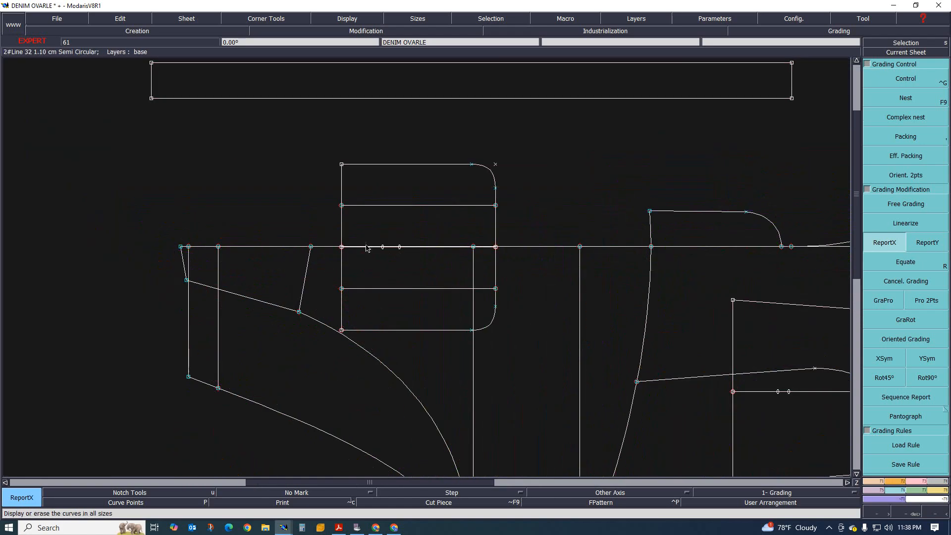
pyautogui.scroll(-1, 366, 244)
pyautogui.moveTo(283, 528)
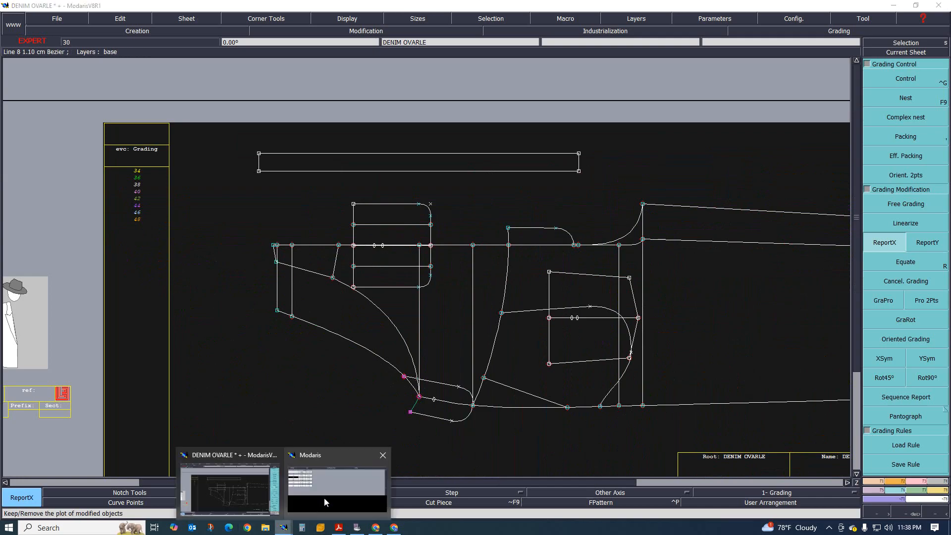
pyautogui.click(336, 484)
pyautogui.scroll(-1, 335, 220)
pyautogui.scroll(2, 358, 248)
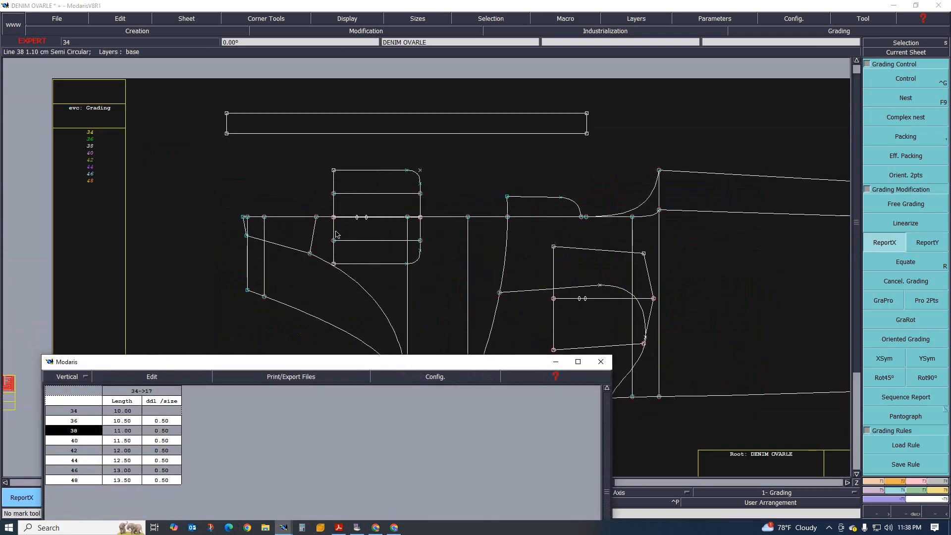
pyautogui.scroll(1, 590, 210)
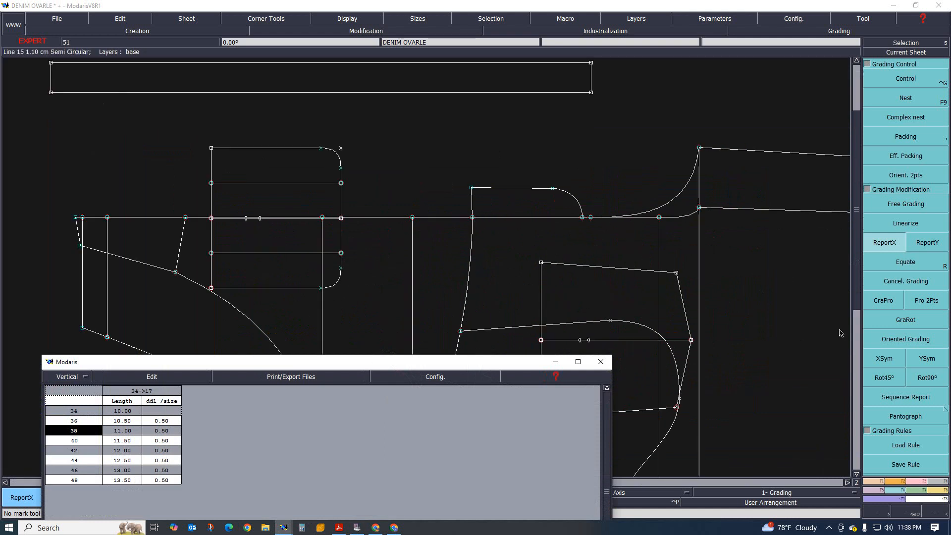
pyautogui.click(939, 490)
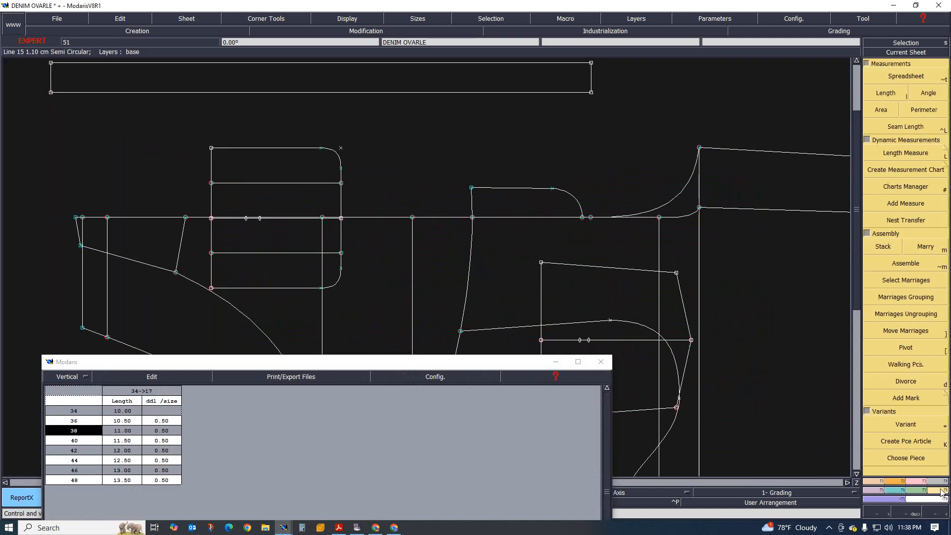
pyautogui.click(886, 93)
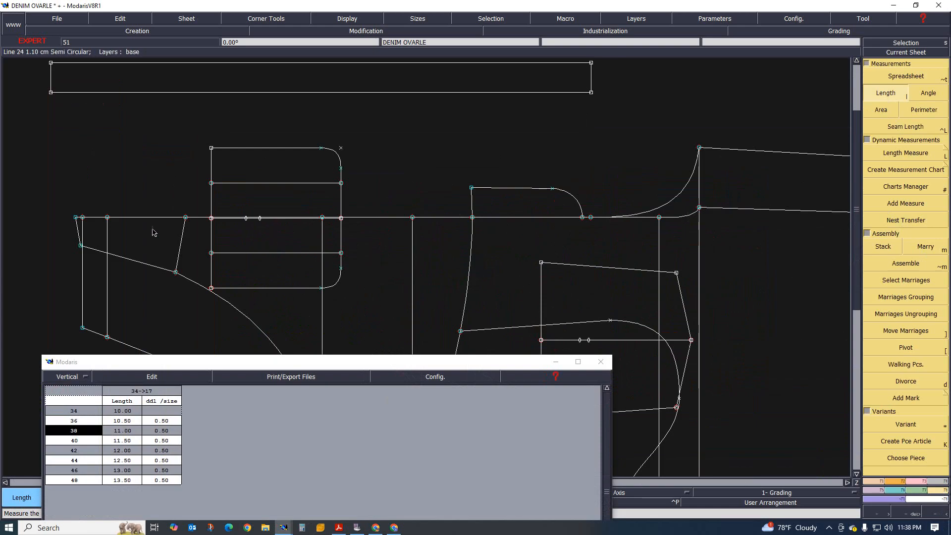
pyautogui.click(82, 217)
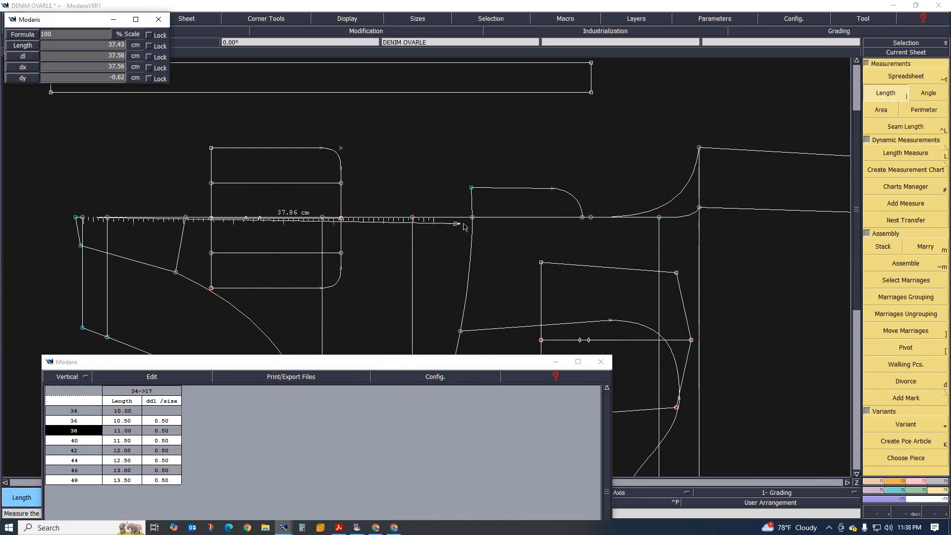
pyautogui.click(471, 218)
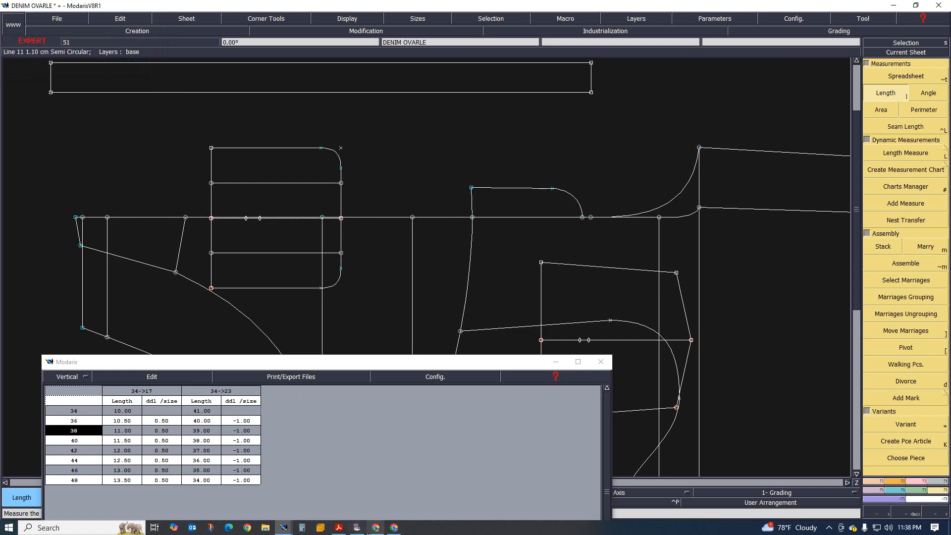
# Step: Compare the bib length measurements with the size specifications in Acrobat and return to the measurement chart in Modaris
pyautogui.click(338, 528)
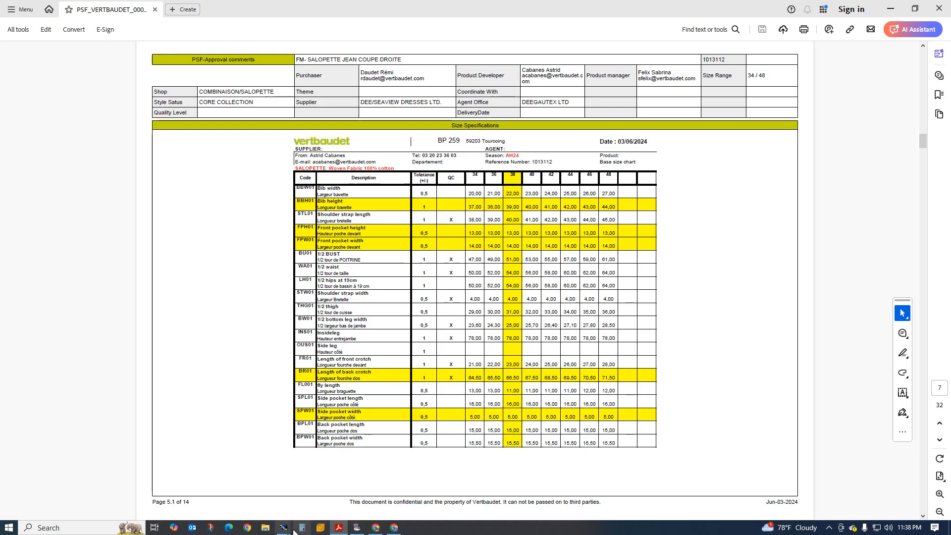
pyautogui.moveTo(283, 528)
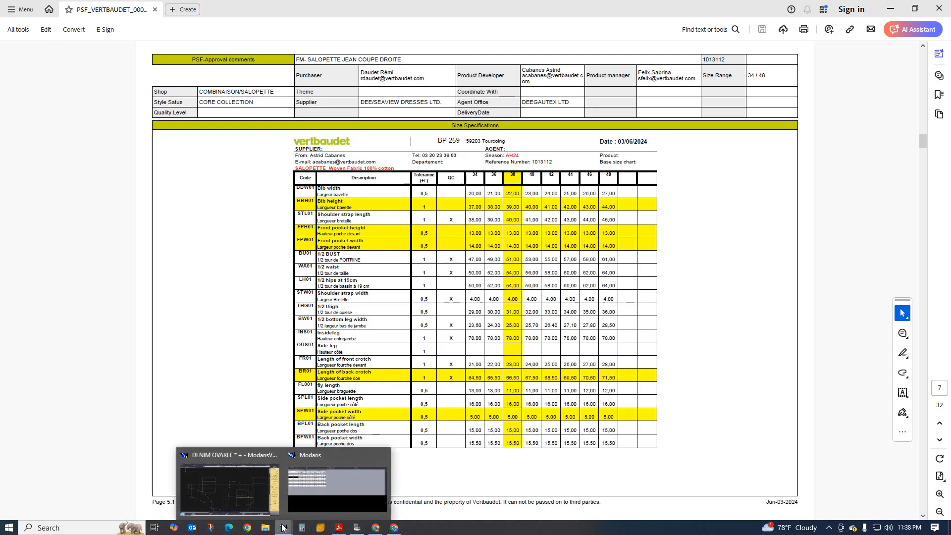
pyautogui.click(323, 484)
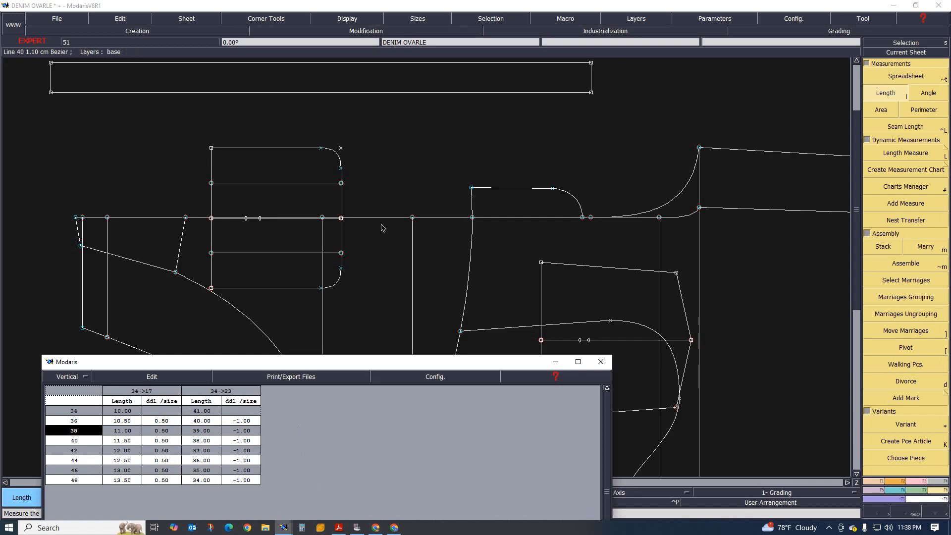
pyautogui.scroll(-1, 376, 234)
pyautogui.scroll(1, 359, 243)
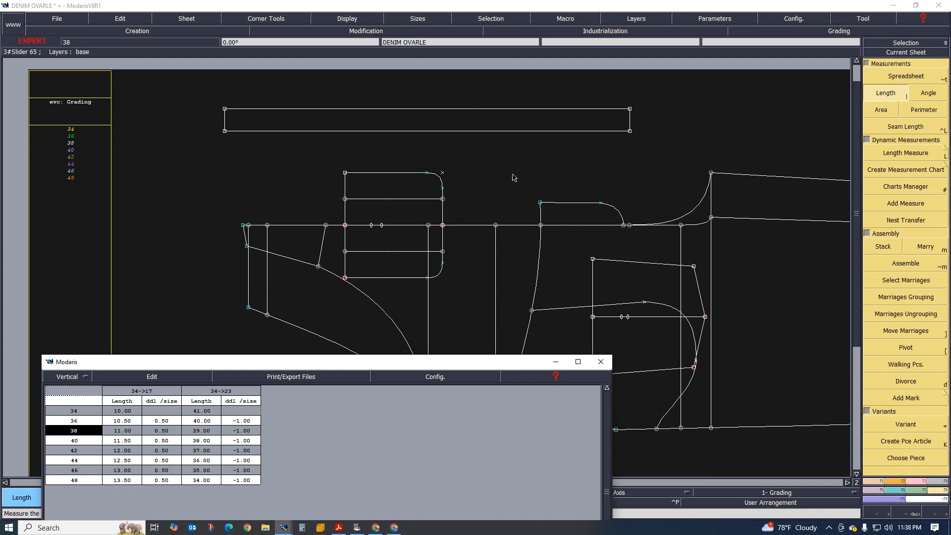
# Step: Display the graded nest and pack all sizes at point 23, the centre-front waist point
pyautogui.press('F10')
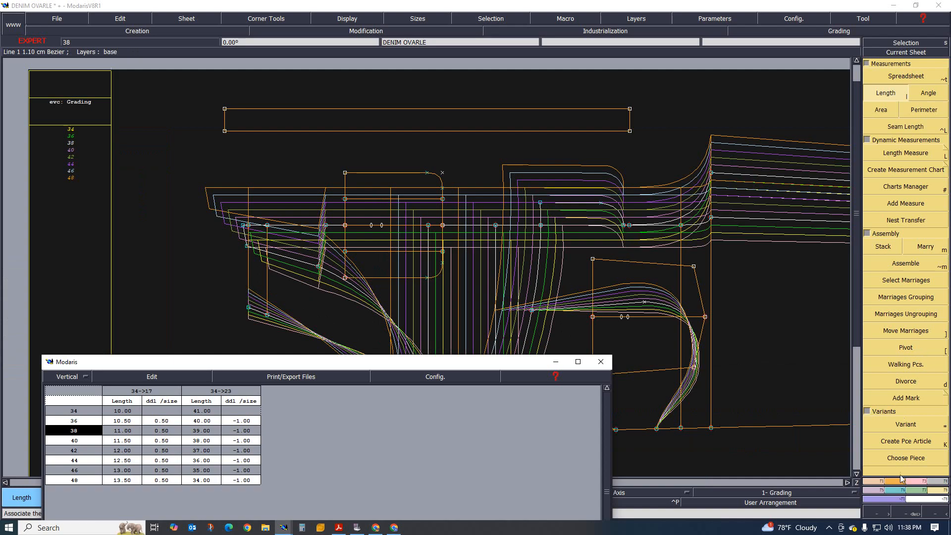
pyautogui.click(898, 491)
pyautogui.click(906, 138)
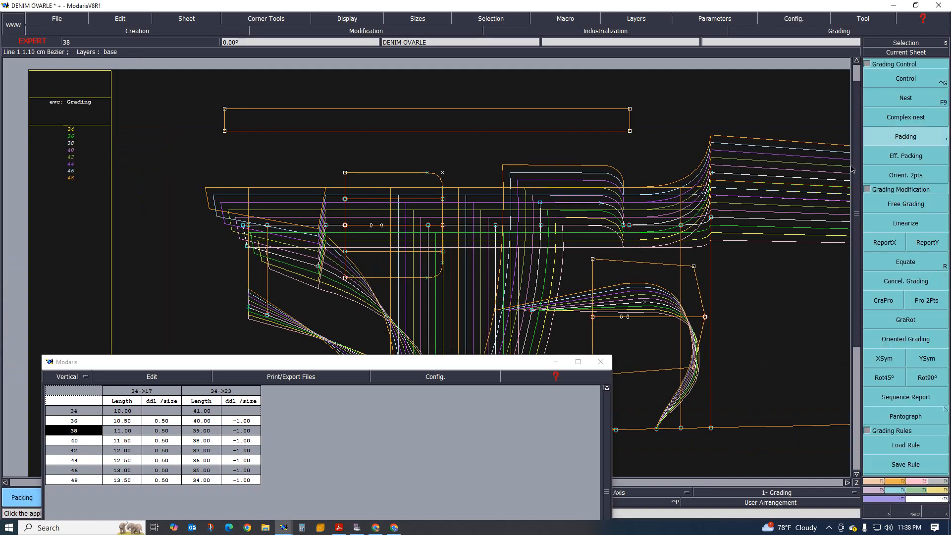
pyautogui.click(541, 226)
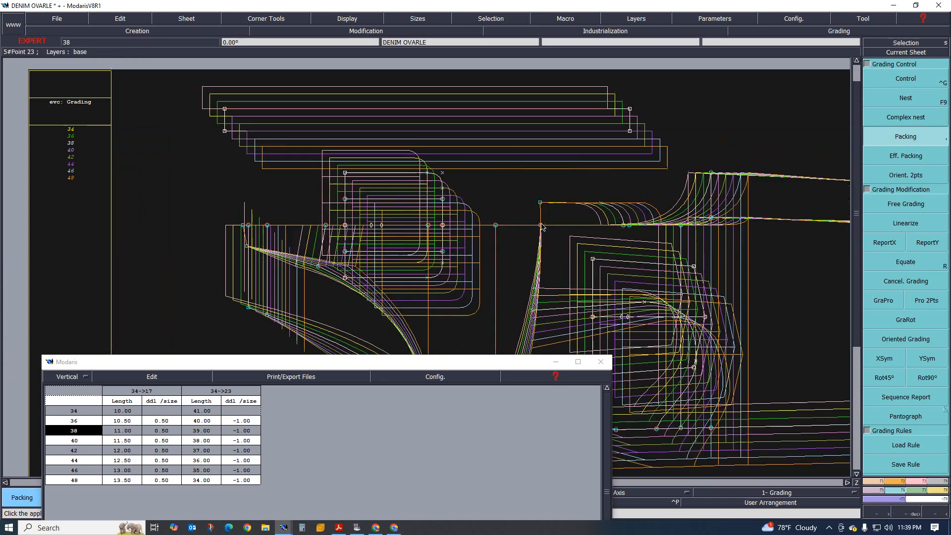
pyautogui.scroll(3, 313, 235)
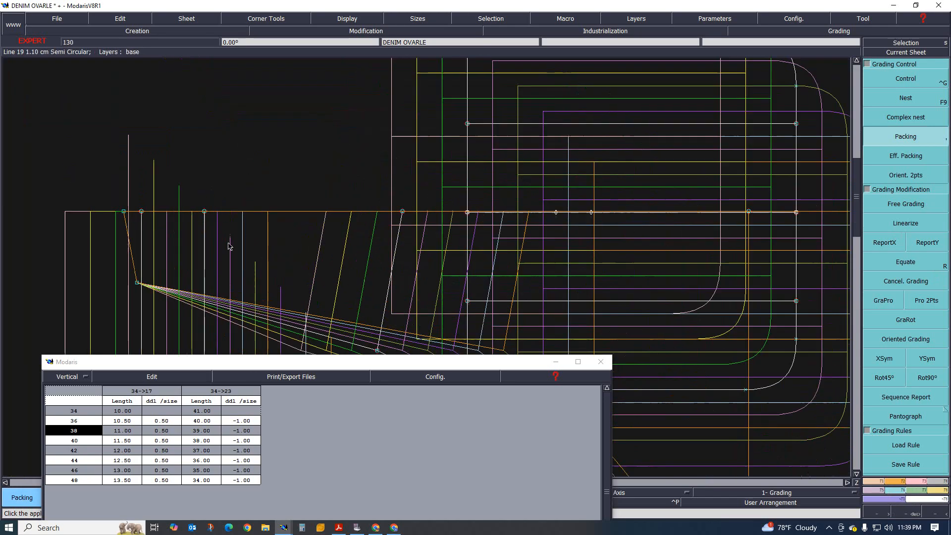
pyautogui.scroll(-1, 356, 242)
pyautogui.scroll(2, 306, 259)
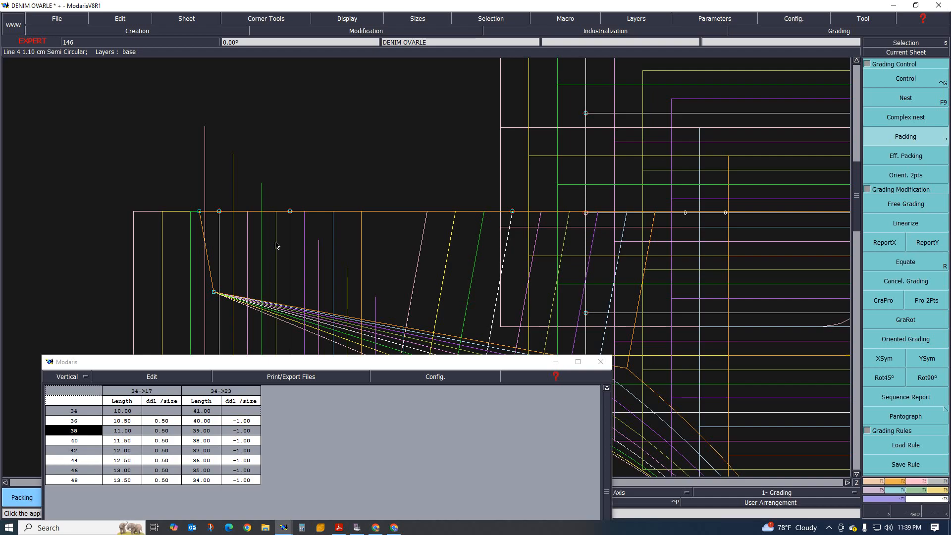
# Step: Open the grading values of bib point 34 and examine its X increments against the graded nest
pyautogui.click(908, 80)
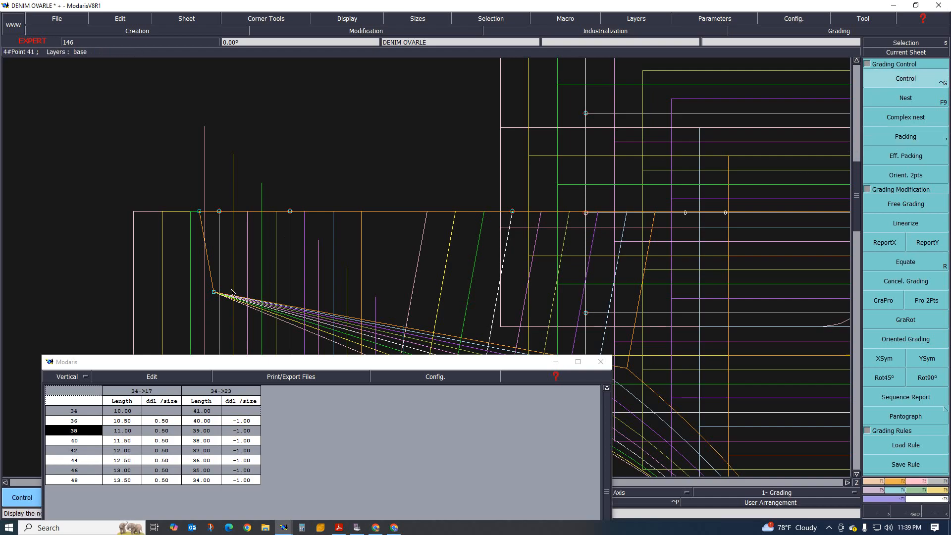
pyautogui.click(221, 212)
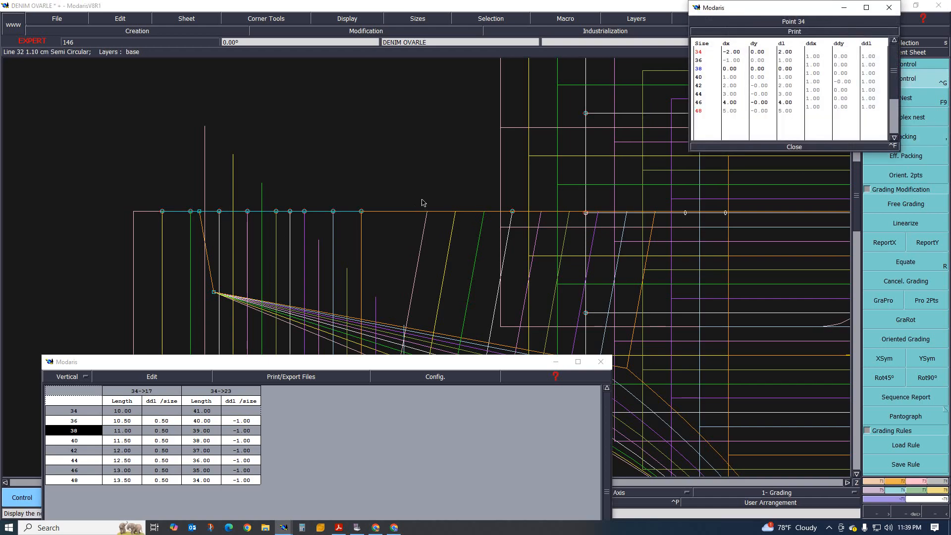
pyautogui.scroll(-1, 422, 203)
pyautogui.scroll(2, 333, 217)
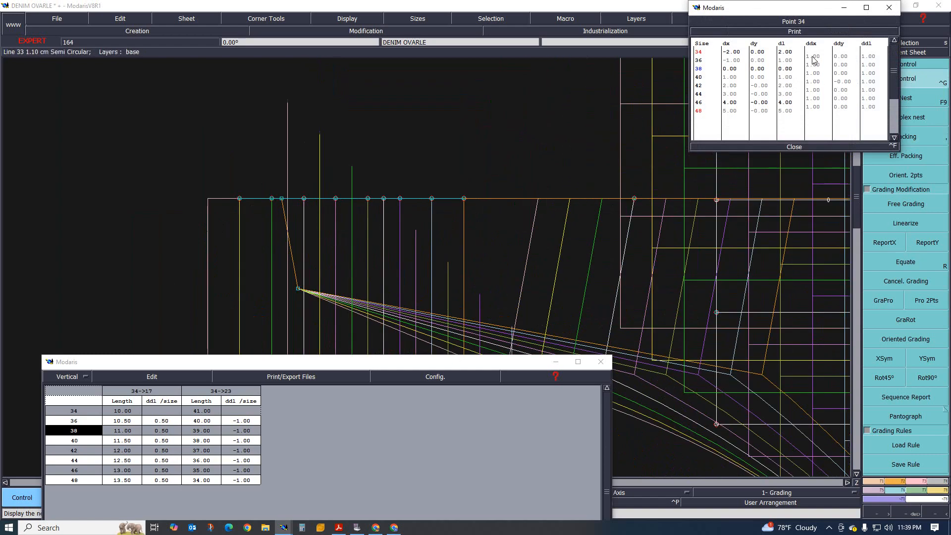
pyautogui.moveTo(811, 54); pyautogui.dragTo(812, 107)
pyautogui.scroll(-1, 496, 266)
pyautogui.scroll(1, 450, 257)
pyautogui.scroll(1, 395, 243)
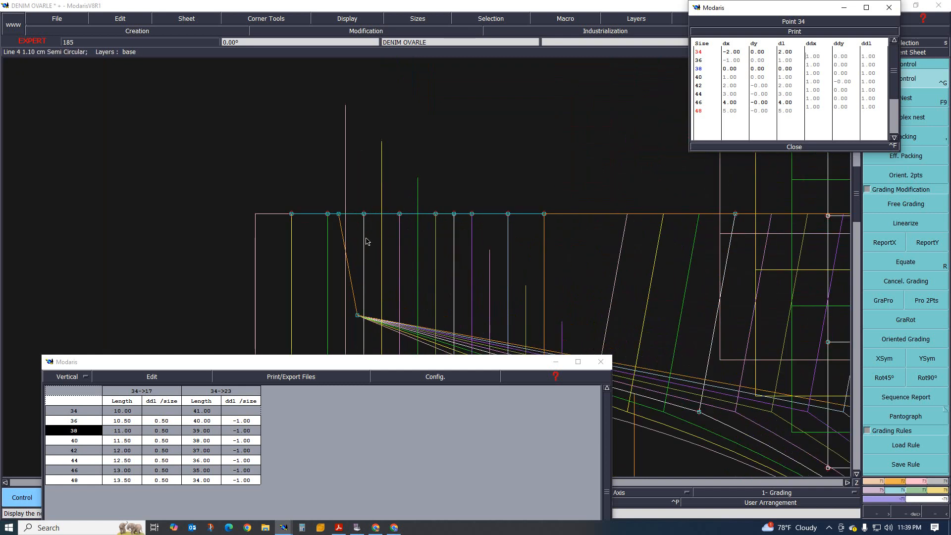
pyautogui.scroll(-1, 317, 209)
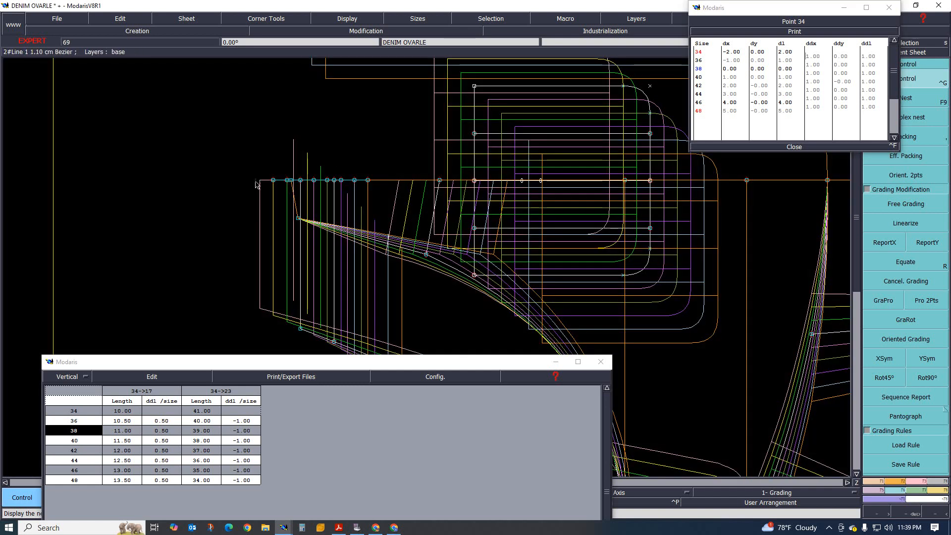
pyautogui.scroll(1, 310, 193)
pyautogui.scroll(1, 333, 183)
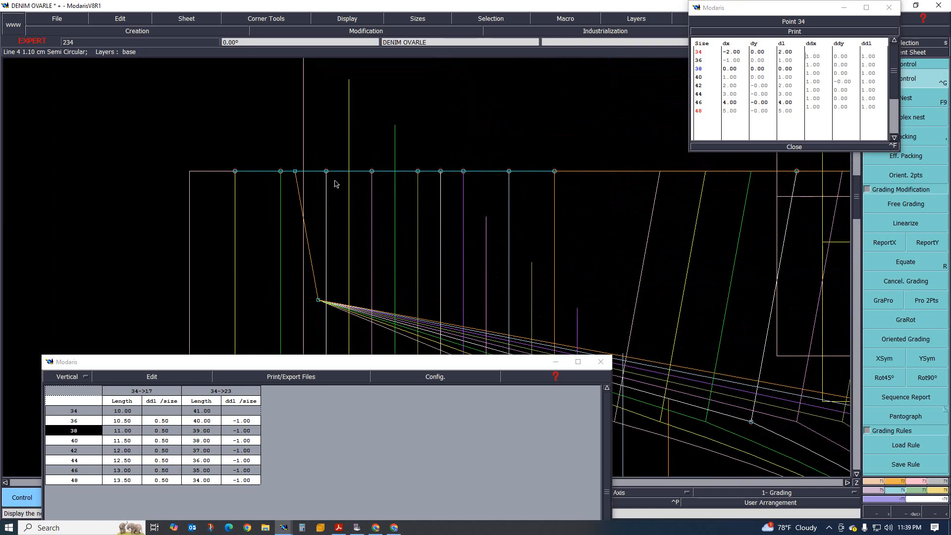
# Step: Set the ddx grading increment of bib point 34 to -1 for every size and close its grading table
pyautogui.click(794, 147)
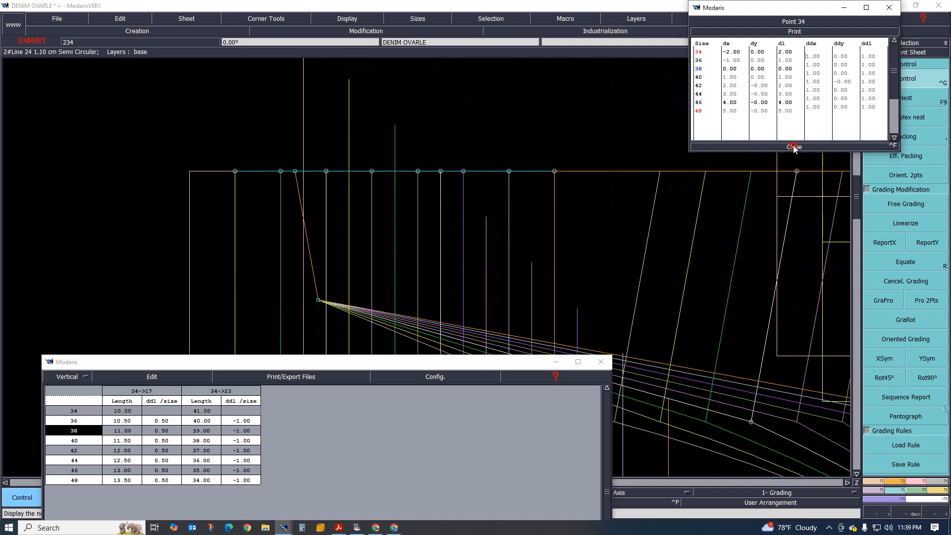
pyautogui.click(327, 171)
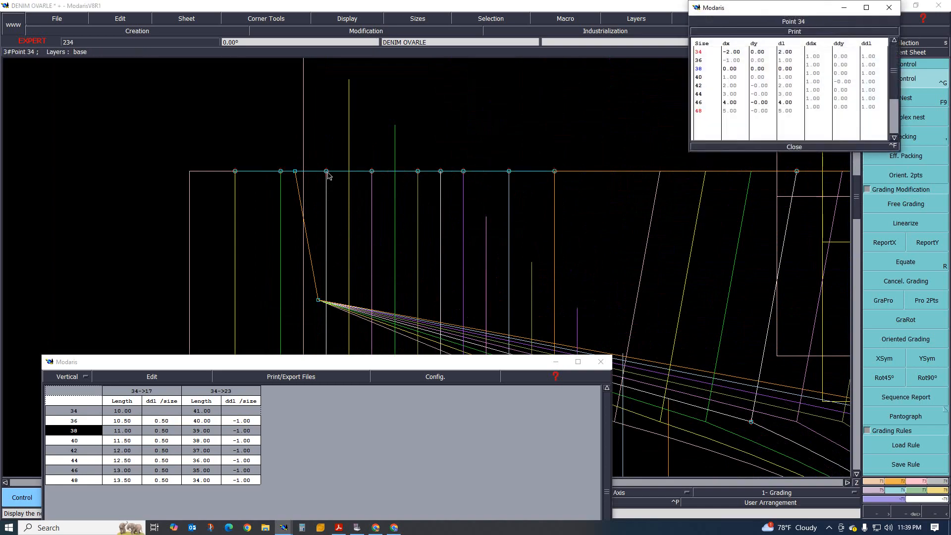
pyautogui.moveTo(817, 57); pyautogui.dragTo(778, 117)
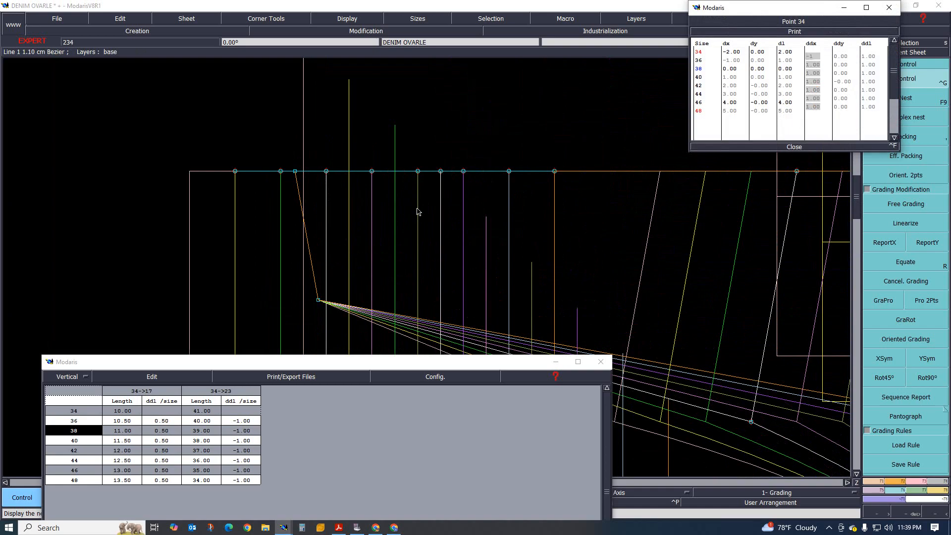
pyautogui.press('Return')
pyautogui.scroll(-2, 234, 224)
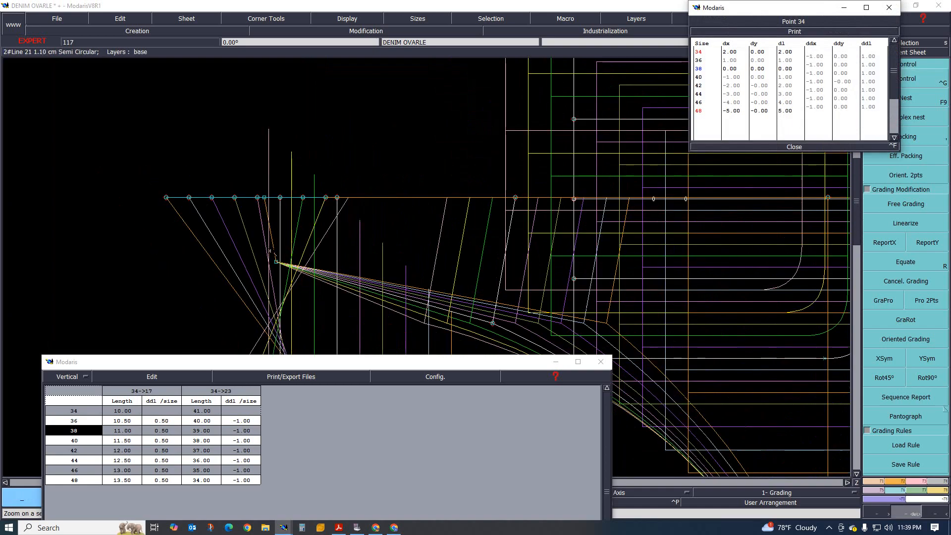
pyautogui.scroll(2, 409, 146)
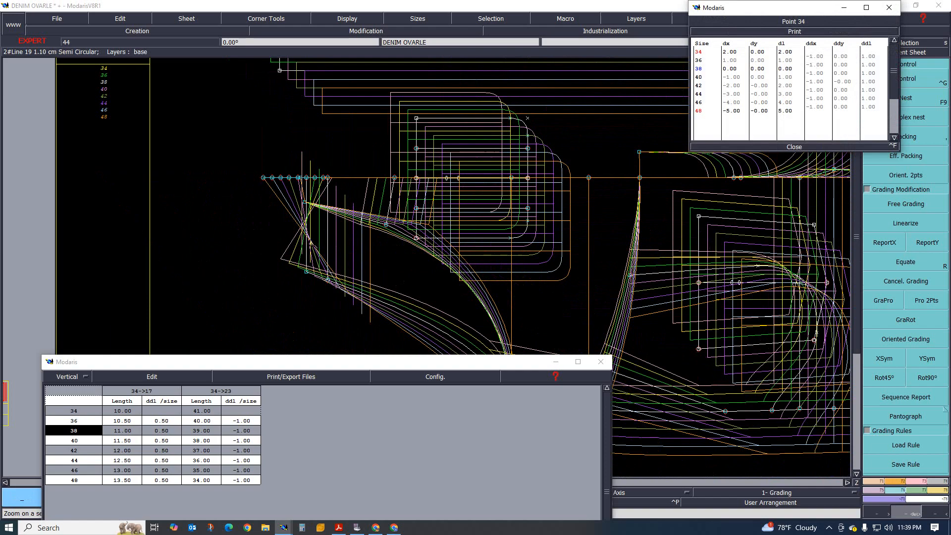
pyautogui.click(790, 147)
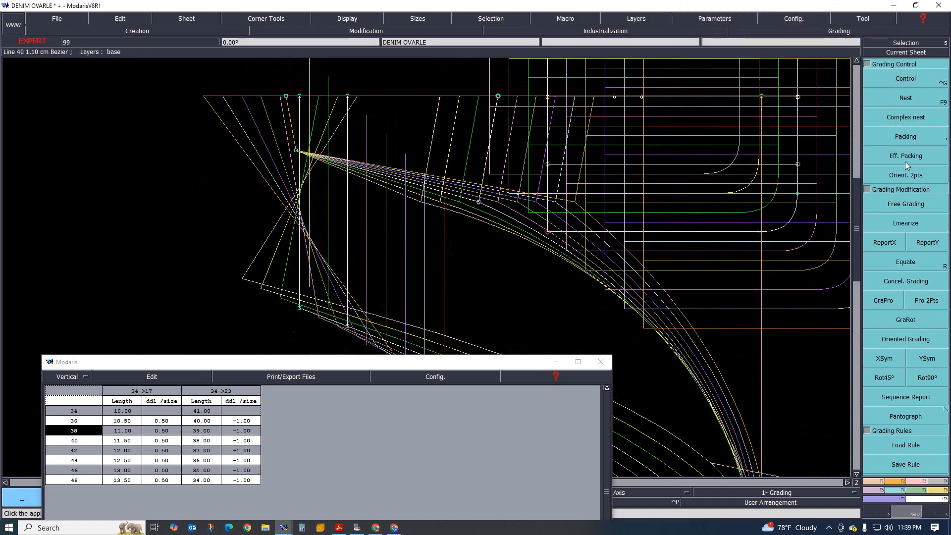
# Step: Report the X grading of bib point 34 onto point 17 with ReportX
pyautogui.click(886, 246)
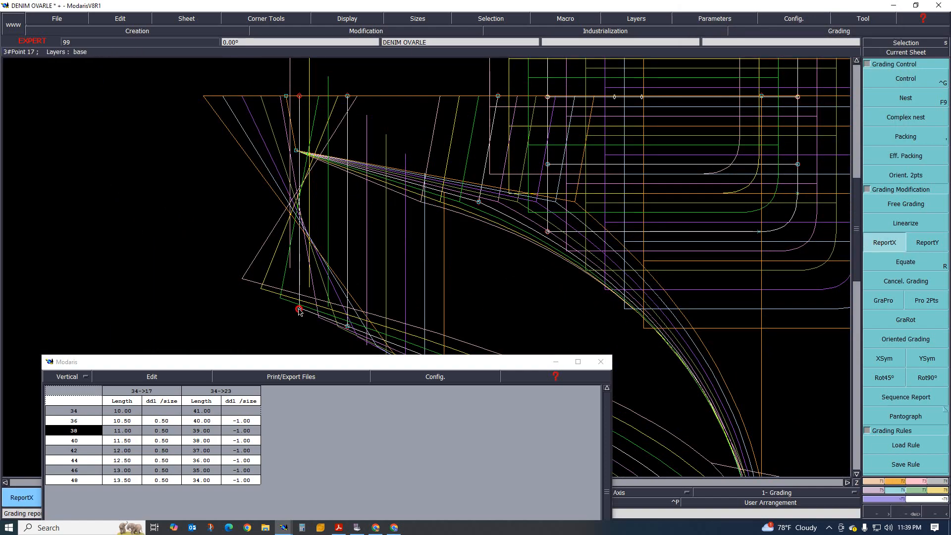
pyautogui.scroll(-2, 298, 208)
pyautogui.scroll(1, 347, 202)
pyautogui.scroll(-2, 361, 192)
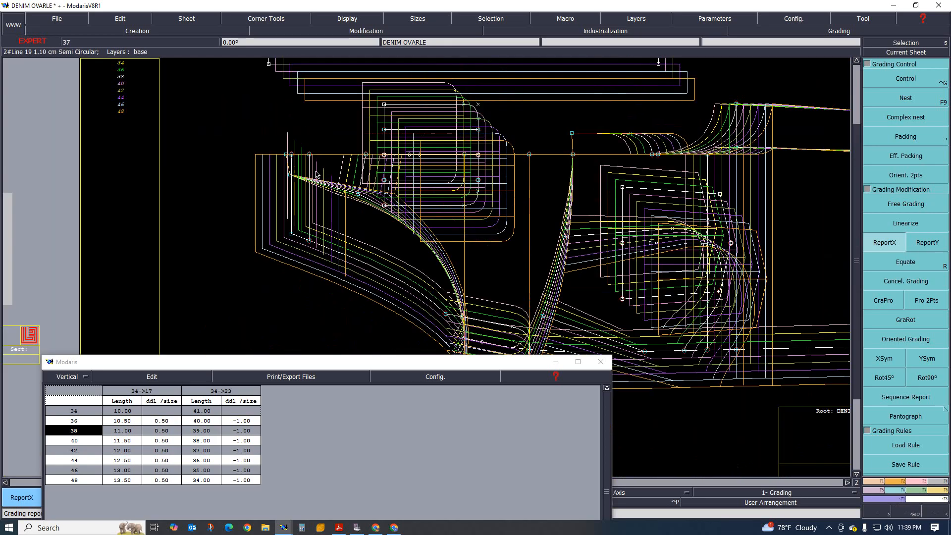
pyautogui.scroll(1, 374, 179)
pyautogui.scroll(-2, 373, 179)
pyautogui.scroll(1, 444, 168)
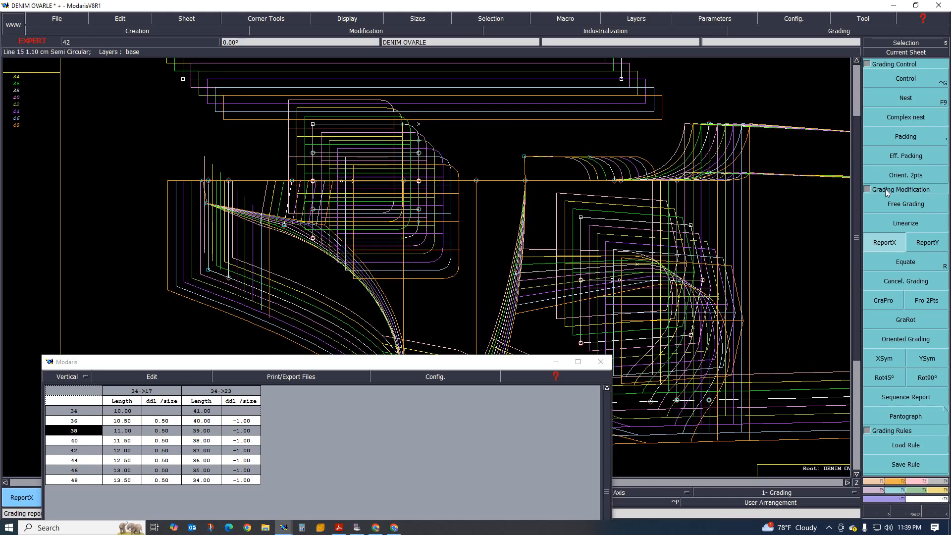
# Step: Hide the graded nest and measure the length from bib point 34 to waist point 23
pyautogui.click(574, 182)
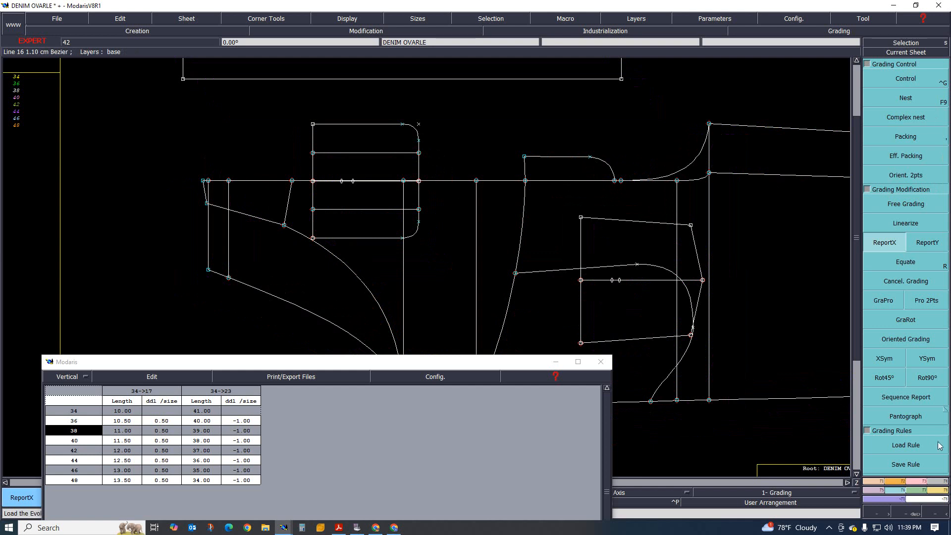
pyautogui.click(940, 492)
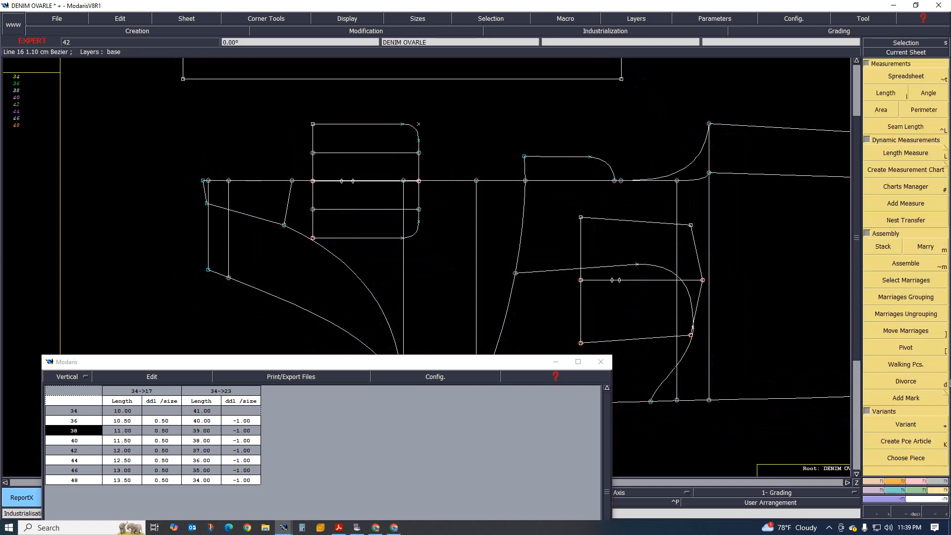
pyautogui.click(886, 93)
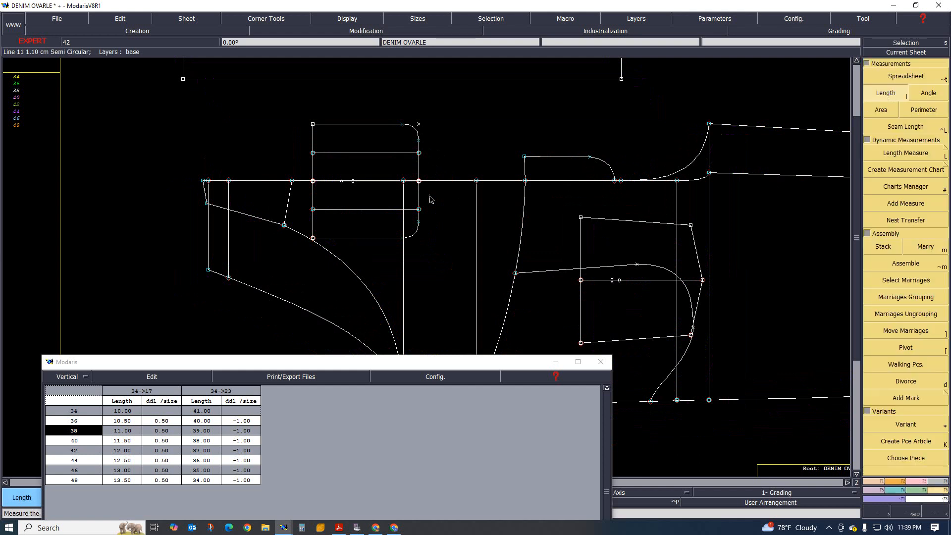
pyautogui.click(209, 181)
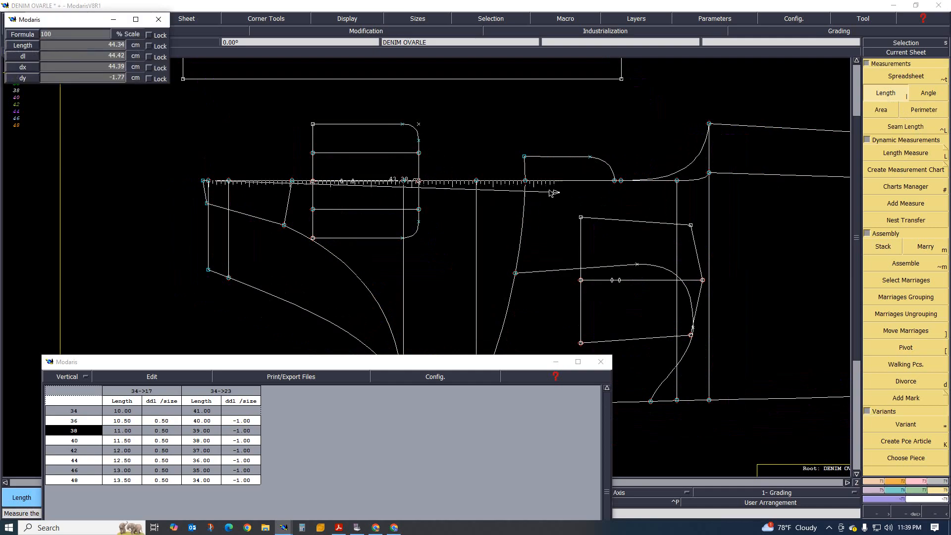
pyautogui.click(526, 182)
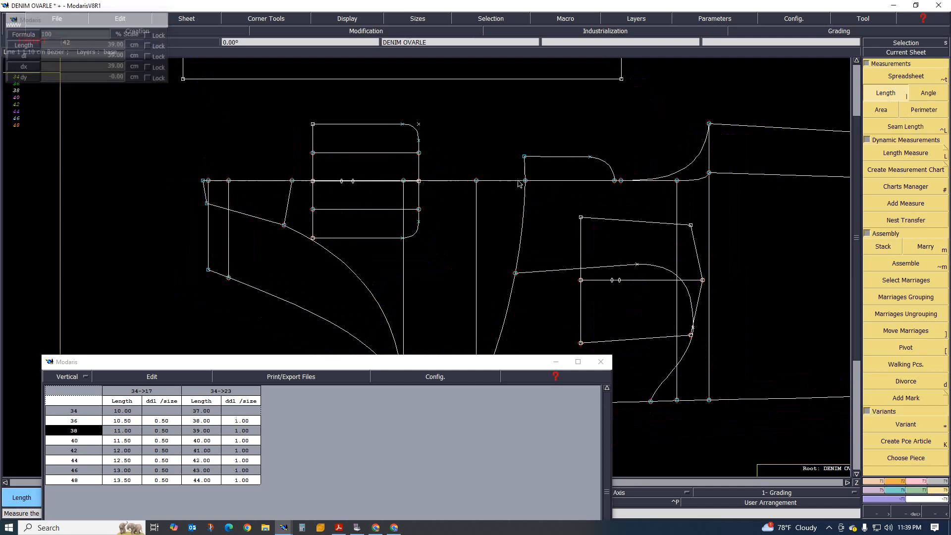
# Step: Check the bib height row of the size specifications in Acrobat and return to the measurement chart in Modaris
pyautogui.click(339, 528)
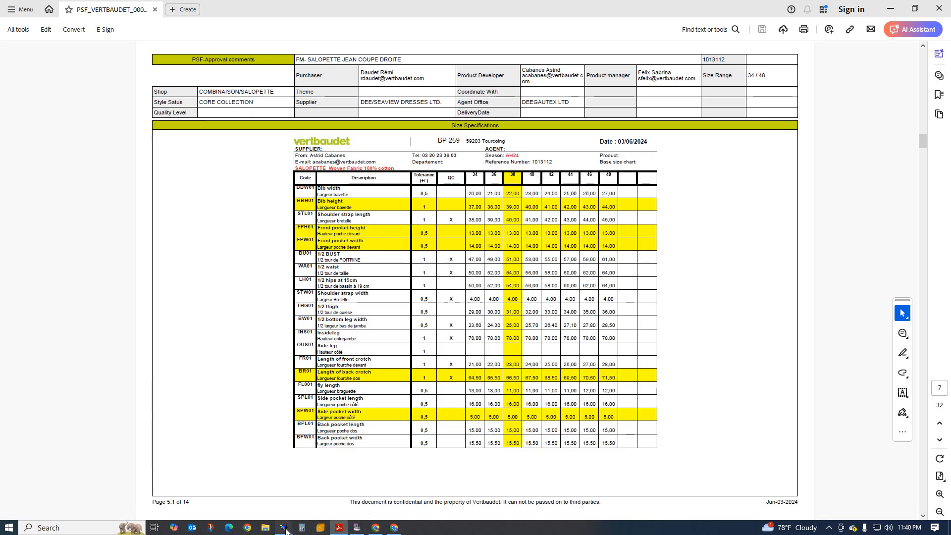
pyautogui.moveTo(284, 528)
pyautogui.click(317, 504)
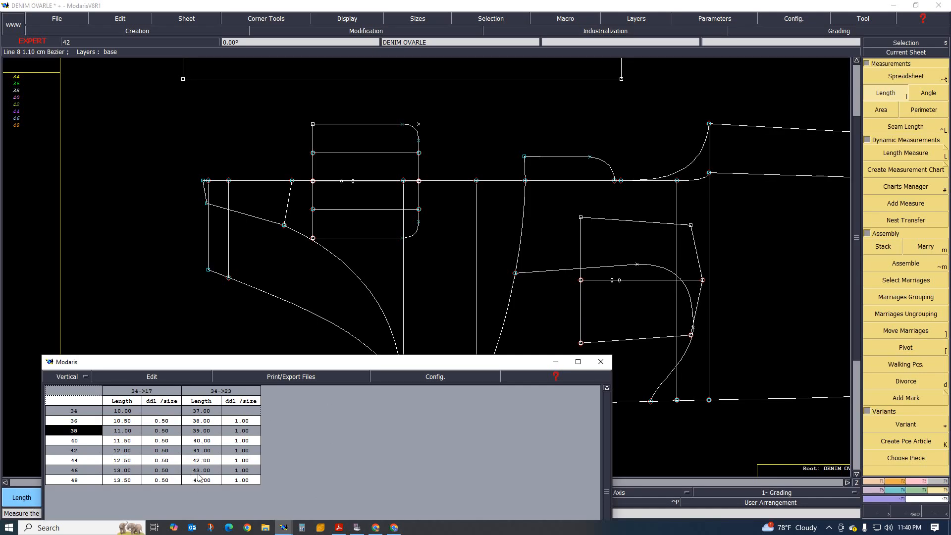
# Step: Display the graded nest and reset the packing so all sizes return to their original grading position
pyautogui.scroll(-1, 324, 234)
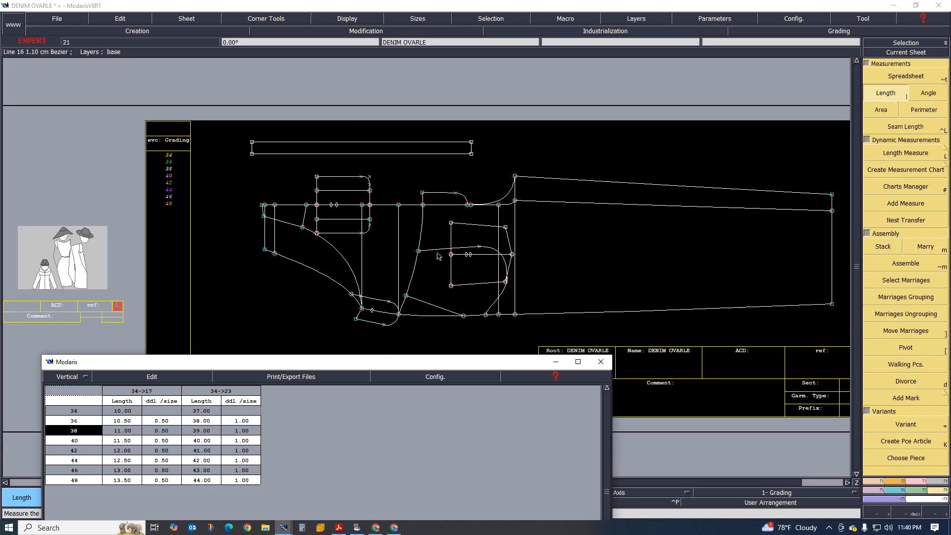
pyautogui.press('F10')
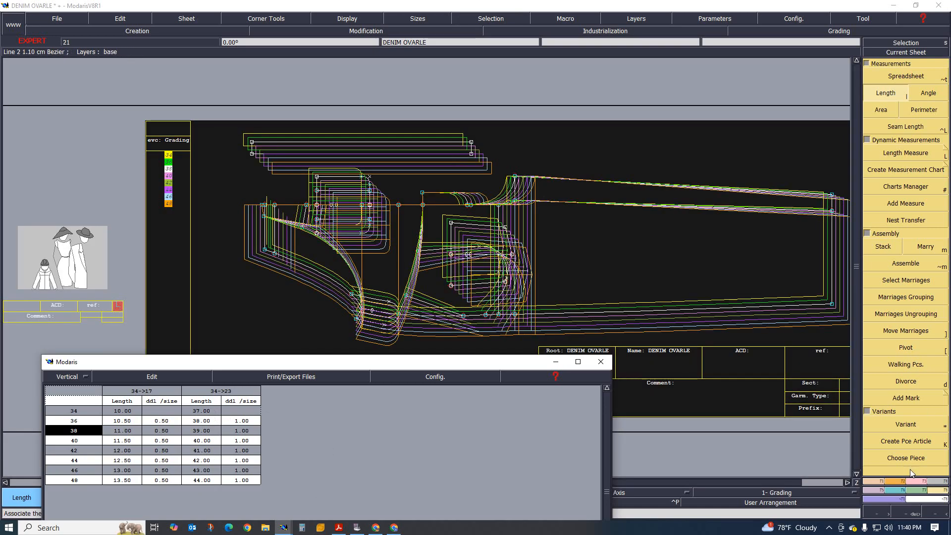
pyautogui.click(899, 490)
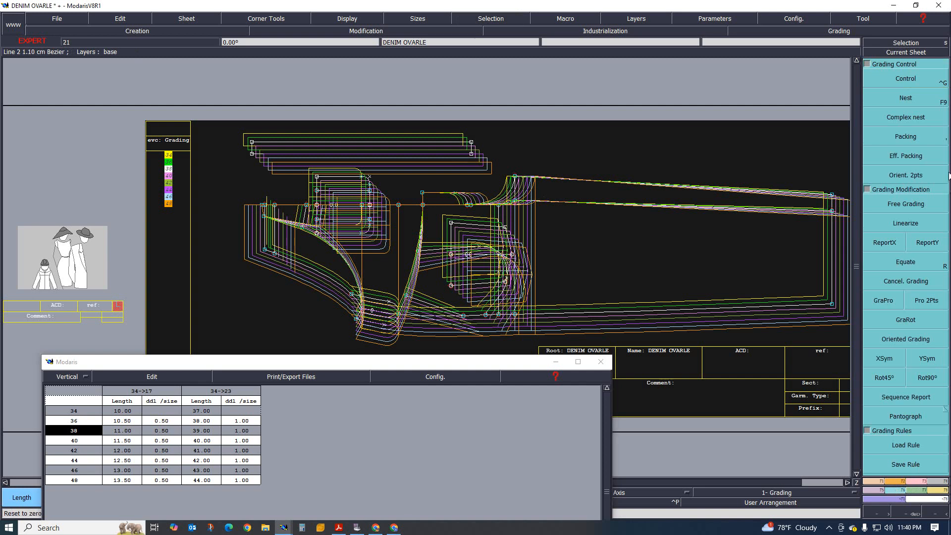
pyautogui.click(906, 136)
pyautogui.click(581, 236)
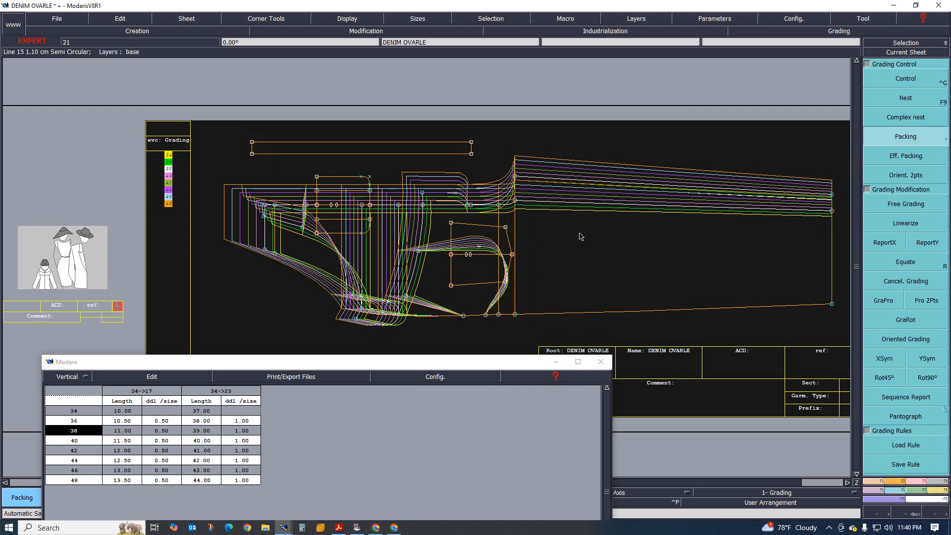
# Step: Examine the graded bib and armhole lines across all sizes, especially around point 22
pyautogui.scroll(2, 304, 217)
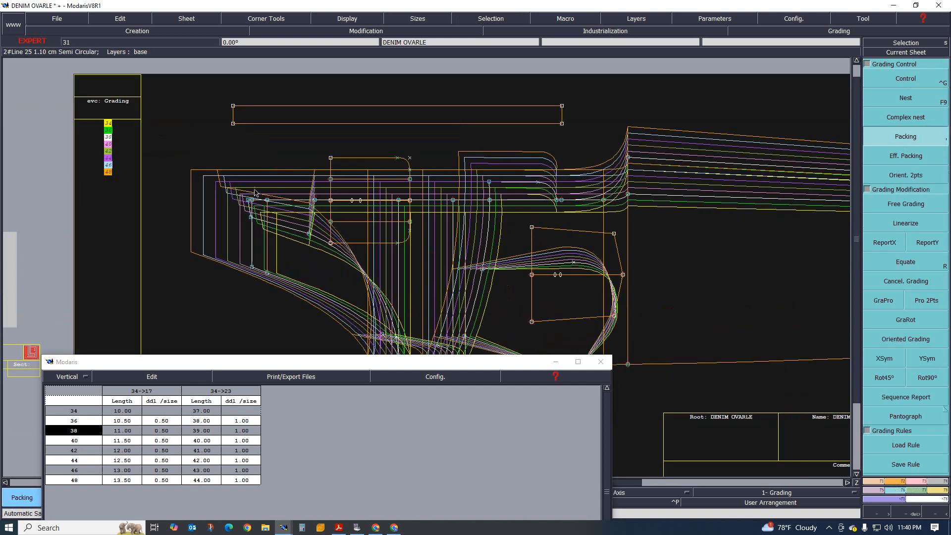
pyautogui.scroll(1, 230, 171)
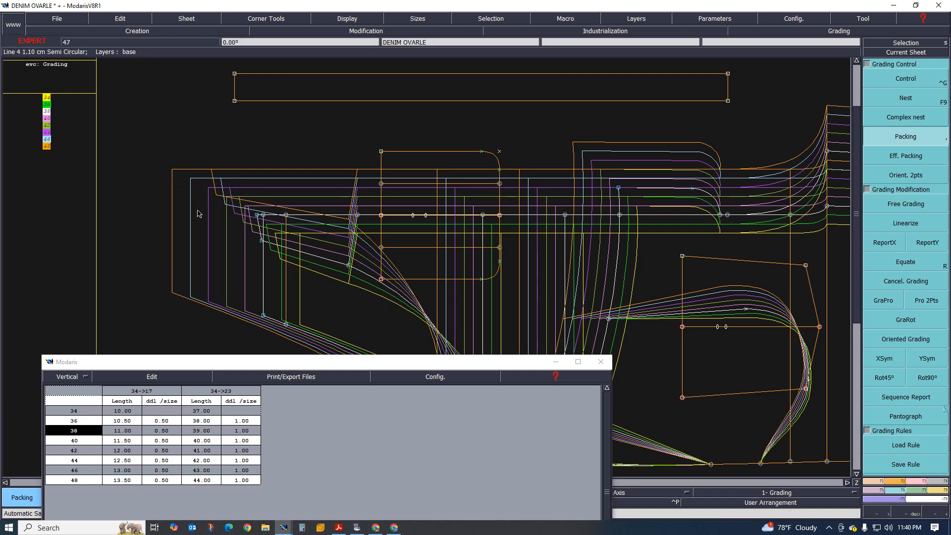
pyautogui.scroll(-1, 193, 207)
pyautogui.scroll(1, 320, 228)
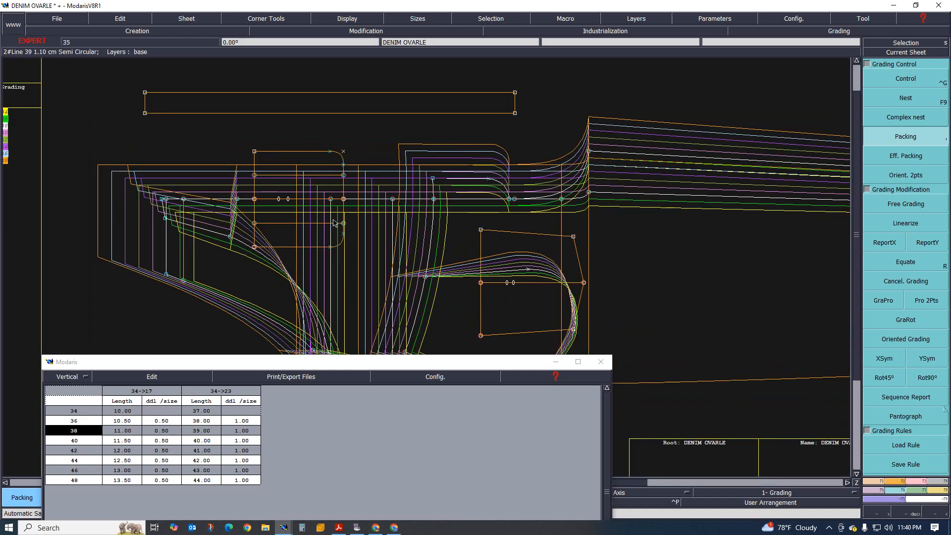
pyautogui.scroll(1, 276, 238)
pyautogui.scroll(-1, 246, 233)
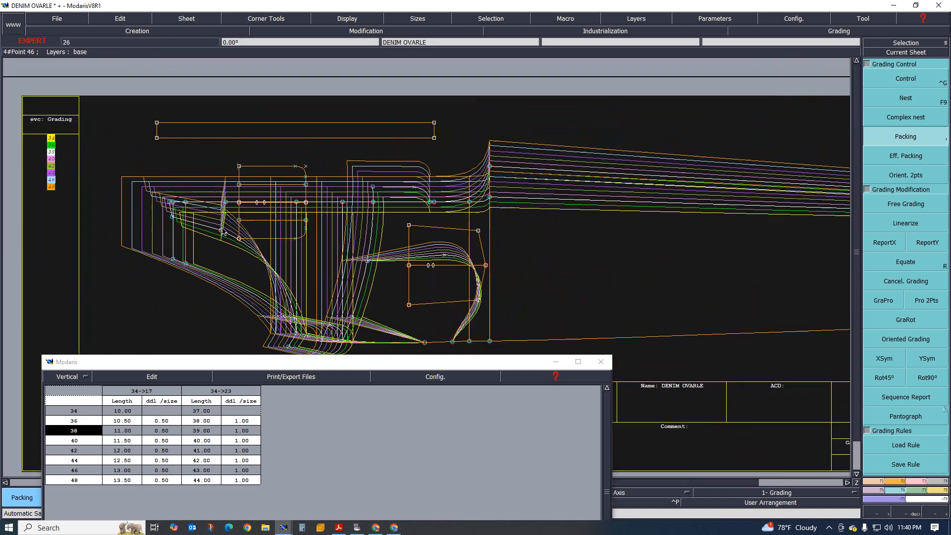
pyautogui.scroll(1, 231, 242)
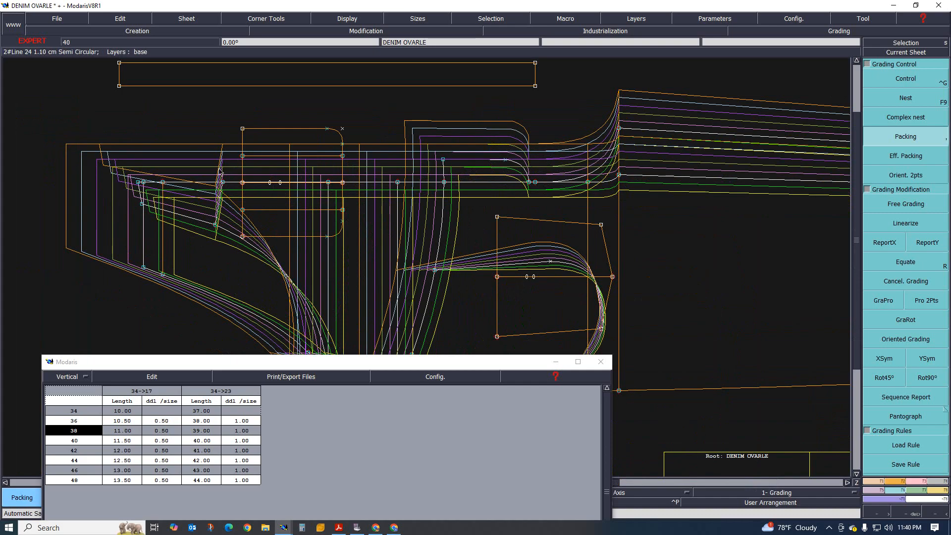
pyautogui.scroll(2, 211, 196)
pyautogui.scroll(2, 243, 144)
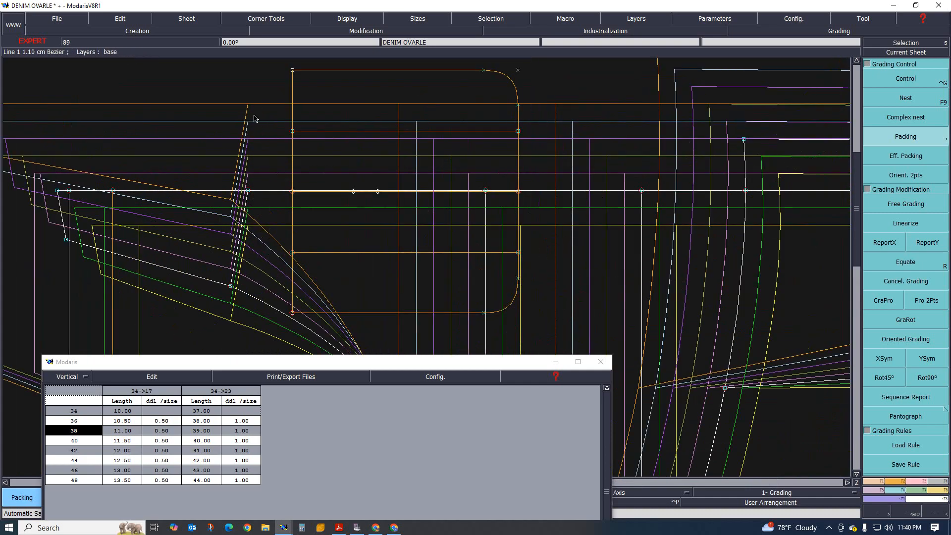
pyautogui.scroll(-2, 314, 199)
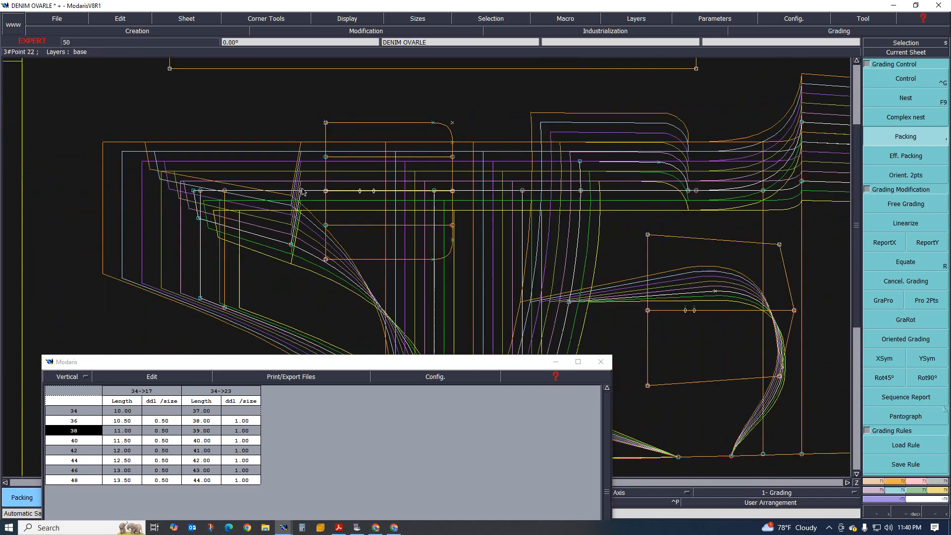
pyautogui.scroll(2, 288, 241)
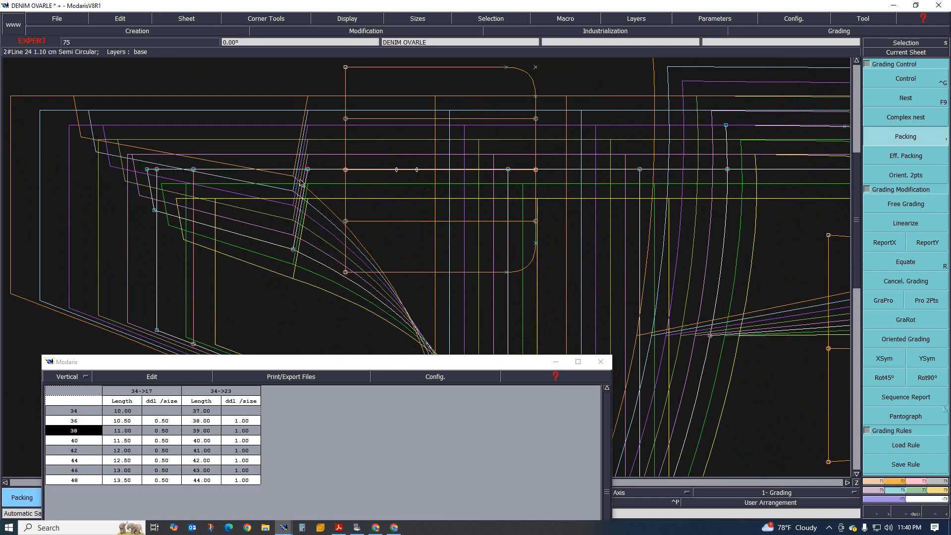
pyautogui.scroll(-2, 301, 182)
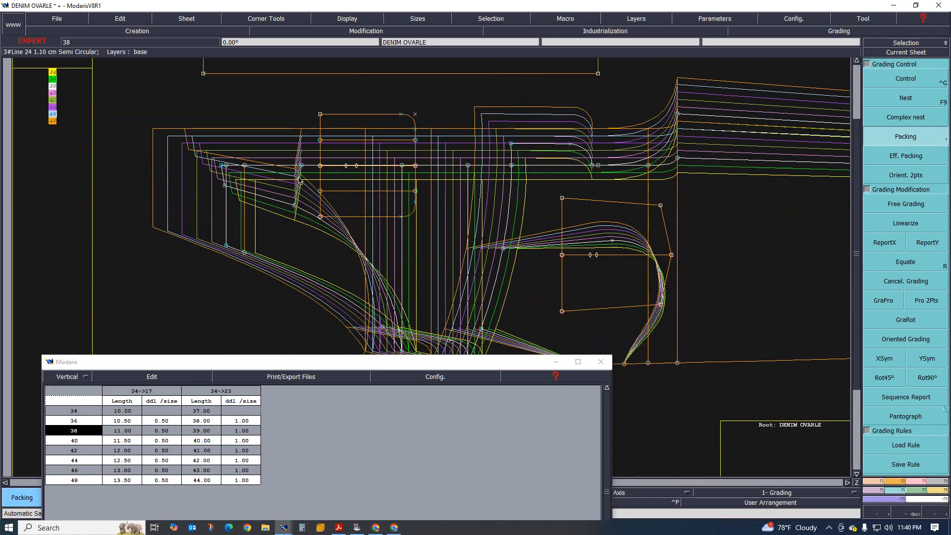
# Step: Set the Y grading increment of armhole point 46 to 0.50 for all sizes, leaving its X increment at 0.00
pyautogui.click(555, 361)
pyautogui.scroll(2, 289, 187)
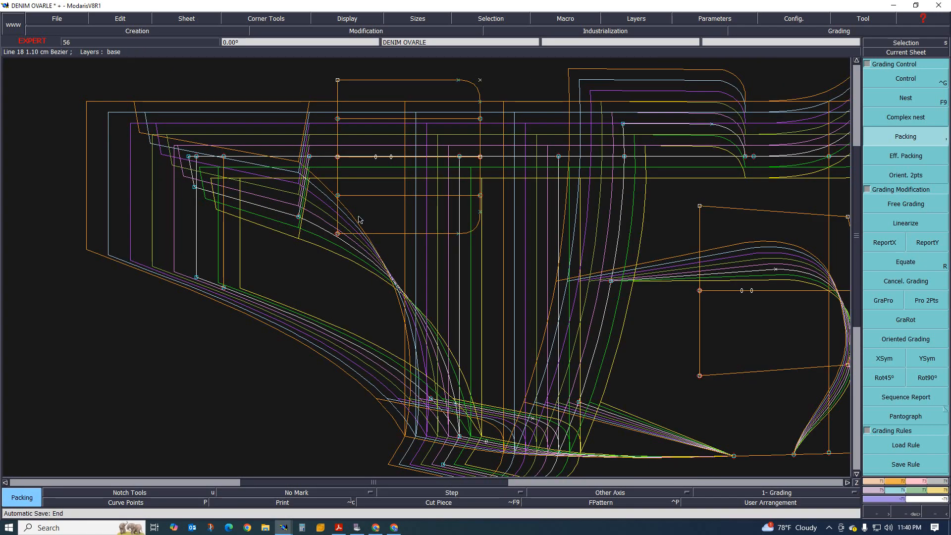
pyautogui.scroll(2, 359, 217)
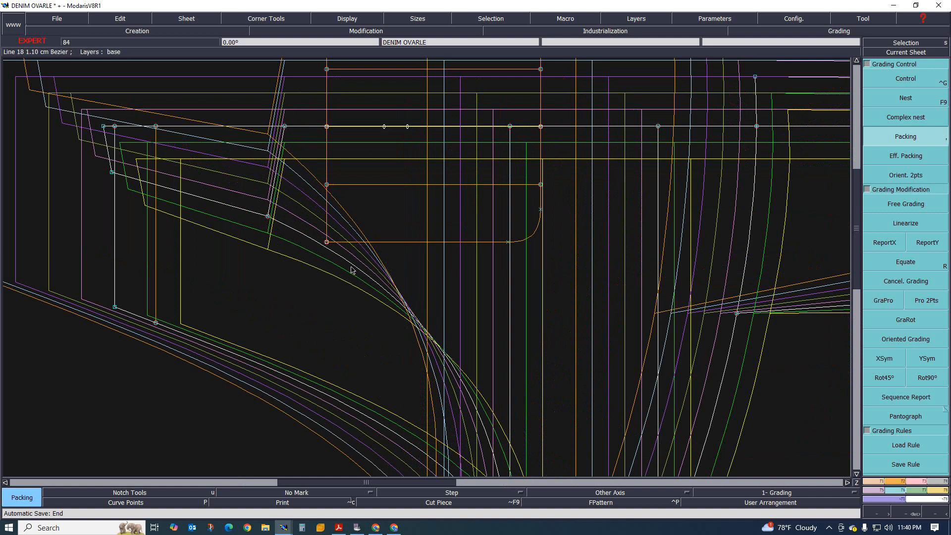
pyautogui.scroll(-1, 256, 308)
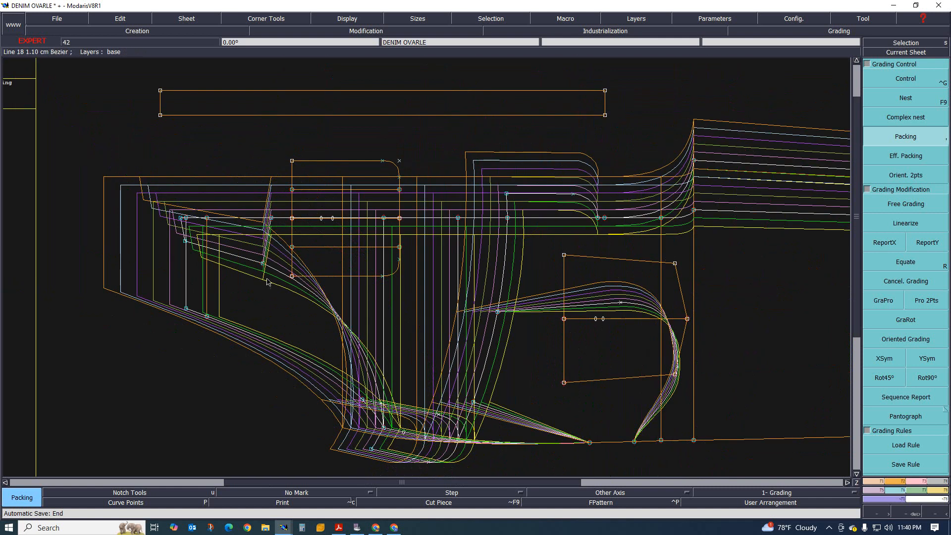
pyautogui.scroll(2, 269, 241)
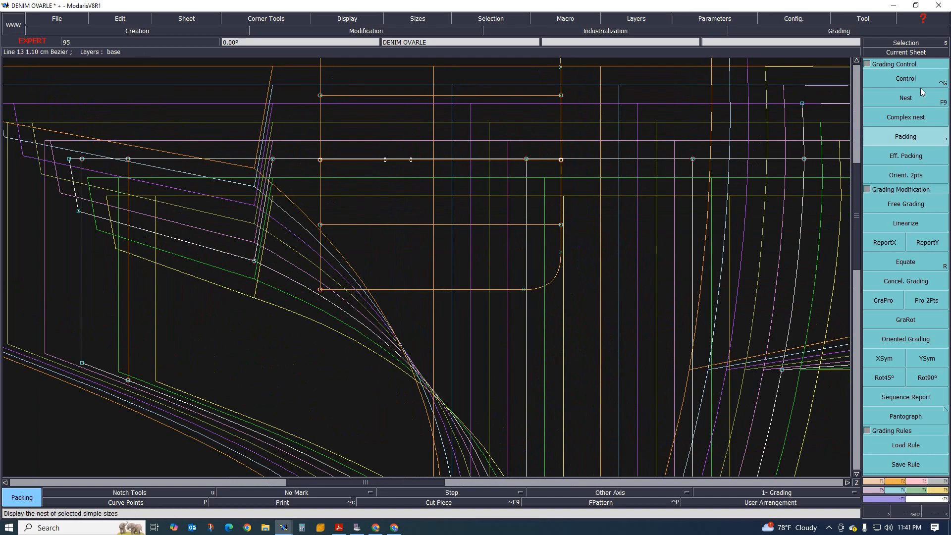
pyautogui.hotkey('ctrl', 'g')
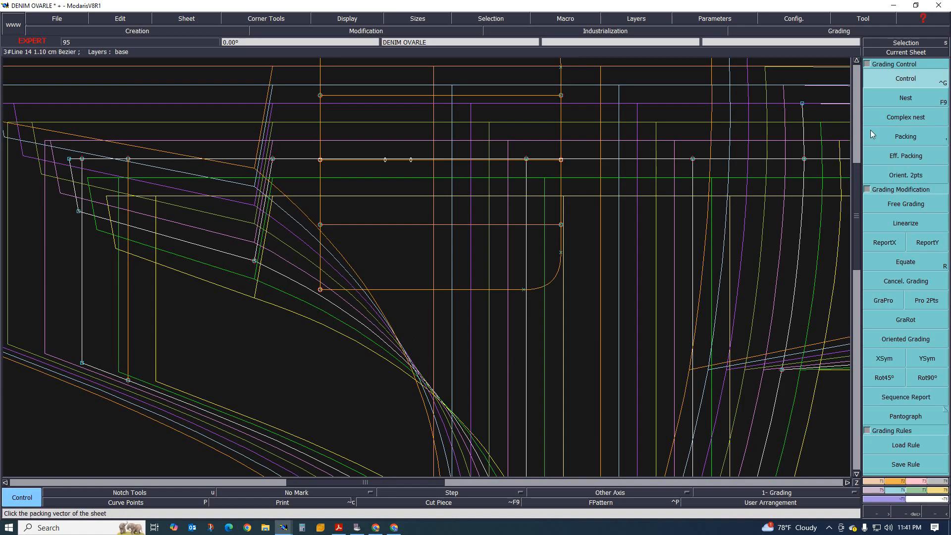
pyautogui.click(254, 260)
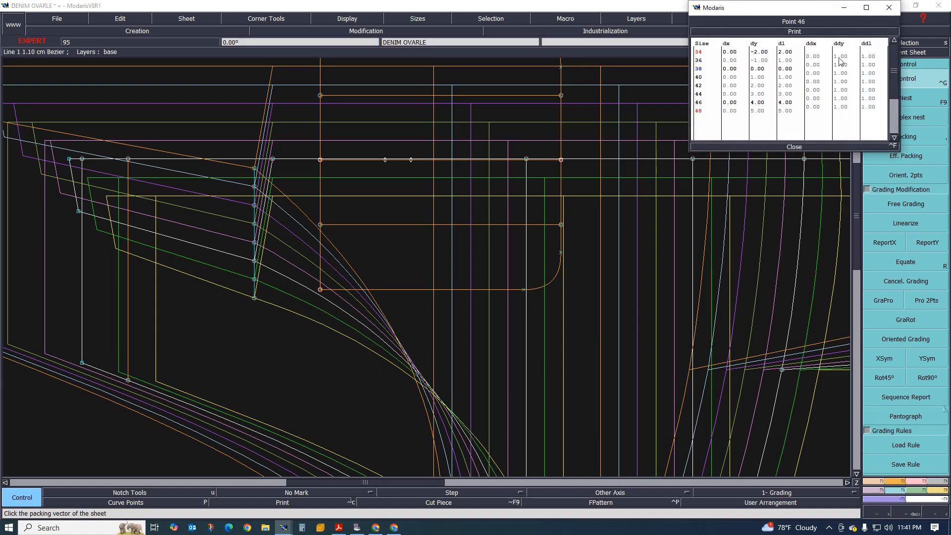
pyautogui.moveTo(841, 58); pyautogui.dragTo(841, 107)
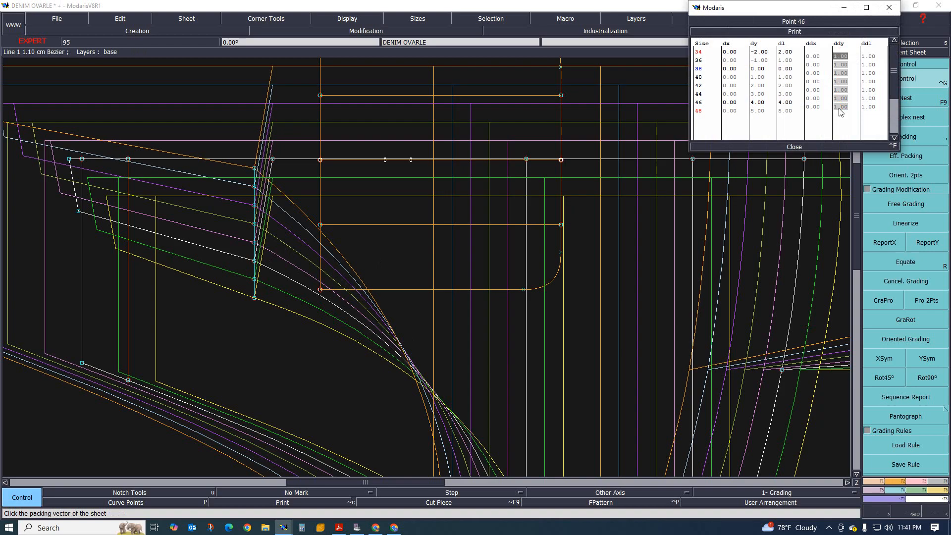
pyautogui.press('Return')
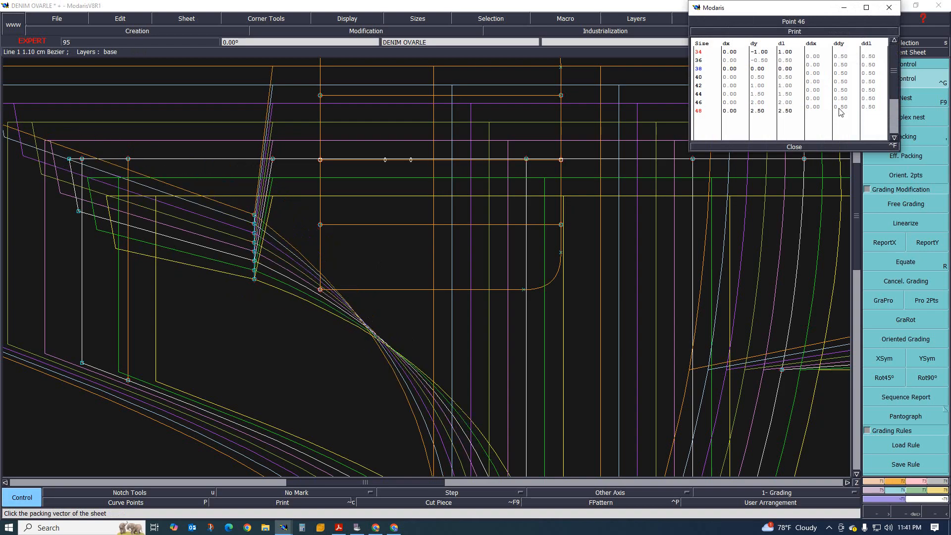
# Step: Examine how the regraded armhole curves spread across all sizes from point 46 down to the underarm
pyautogui.scroll(-3, 221, 274)
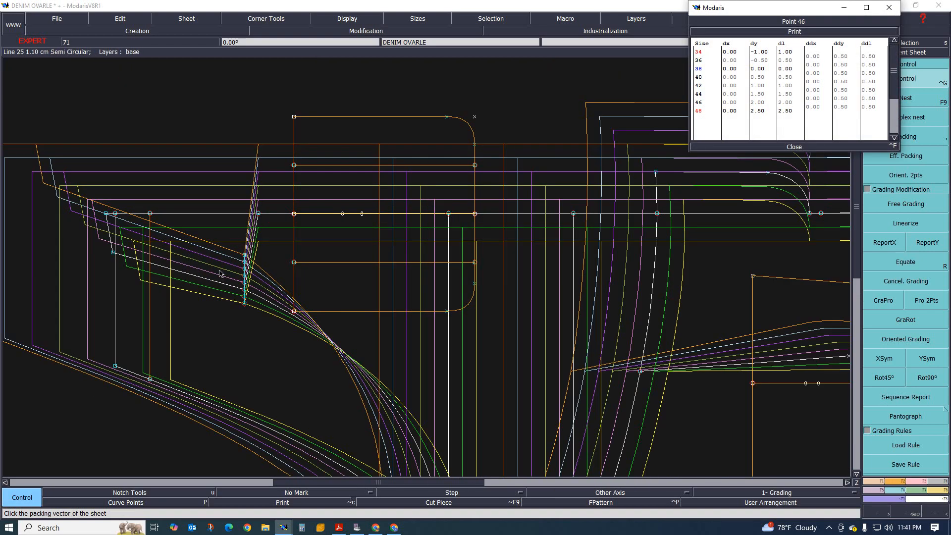
pyautogui.scroll(2, 221, 274)
pyautogui.scroll(-3, 228, 273)
pyautogui.scroll(2, 234, 273)
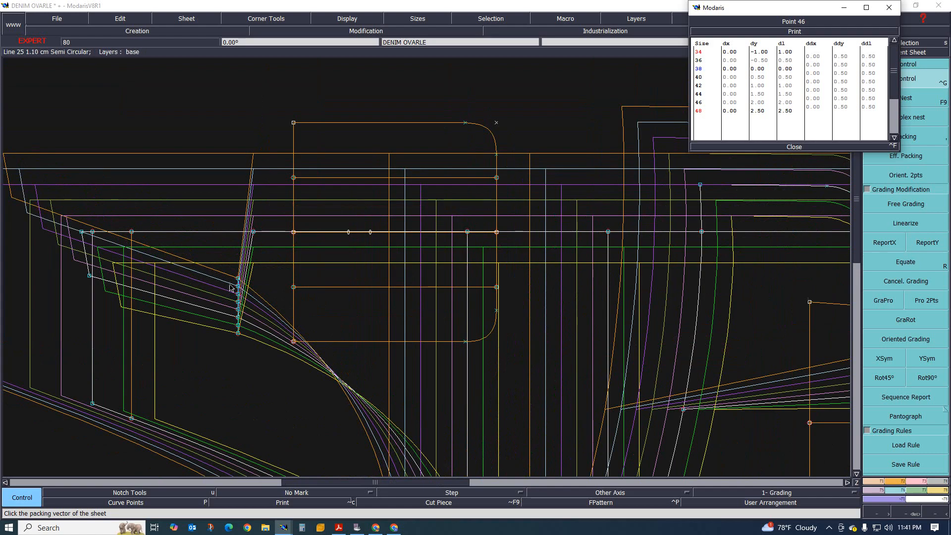
pyautogui.scroll(-5, 231, 287)
pyautogui.scroll(3, 241, 347)
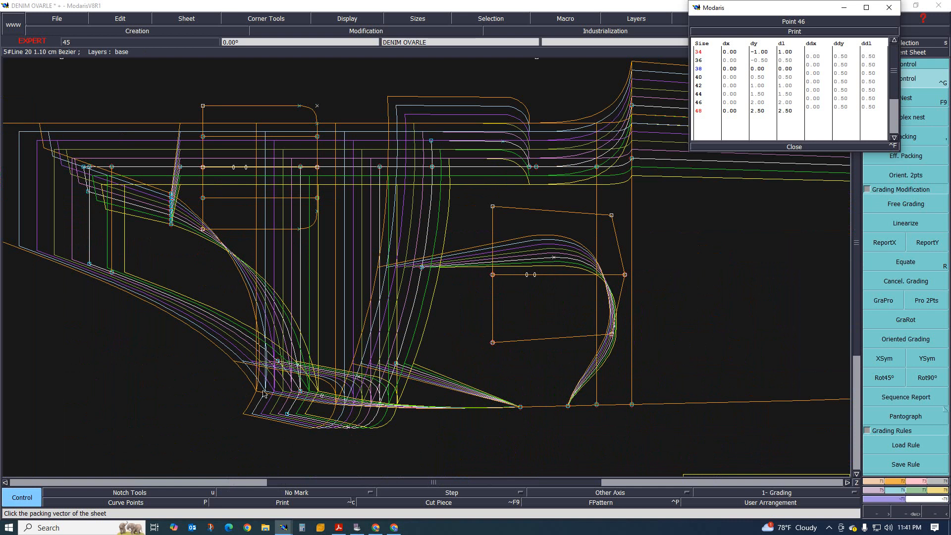
# Step: Hide the graded nest and create a dynamic length measure along the side line from underarm point 13 to waist point 16
pyautogui.press('F9')
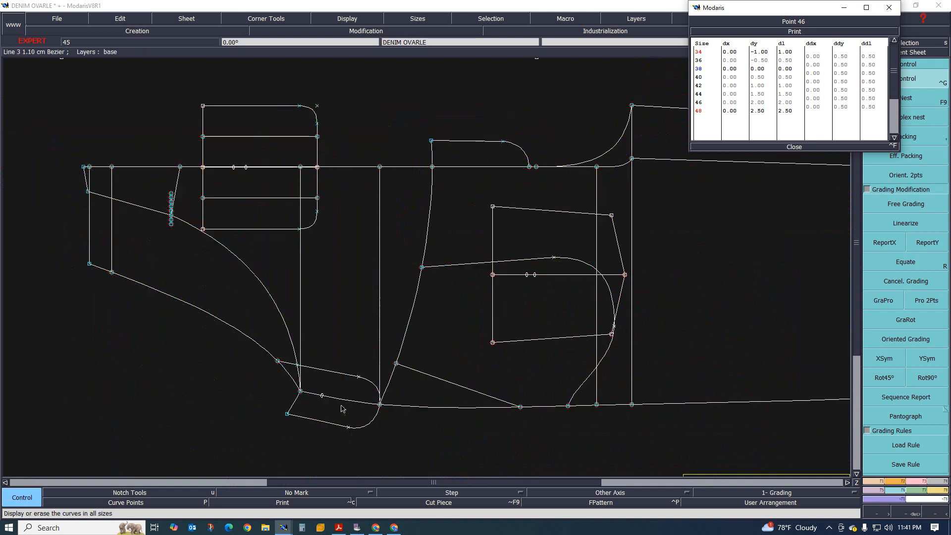
pyautogui.scroll(2, 302, 404)
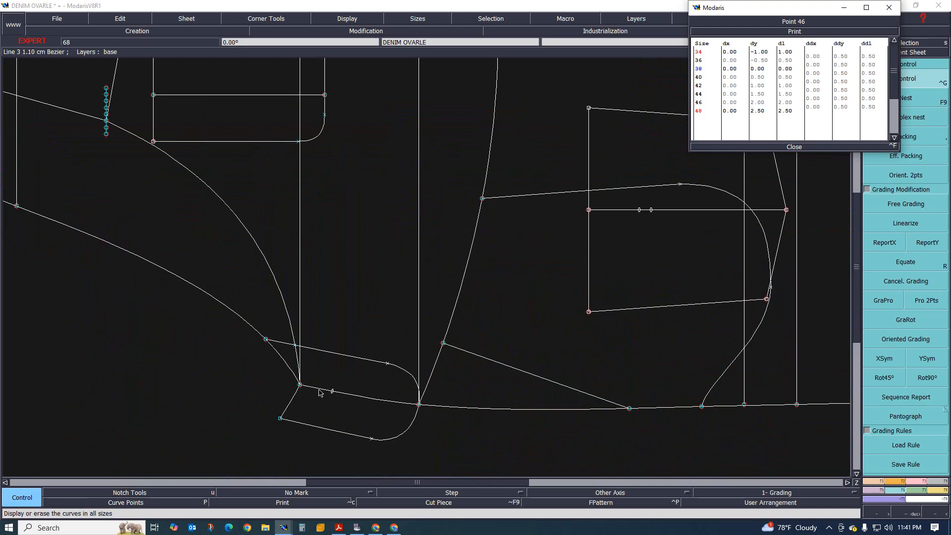
pyautogui.press('l')
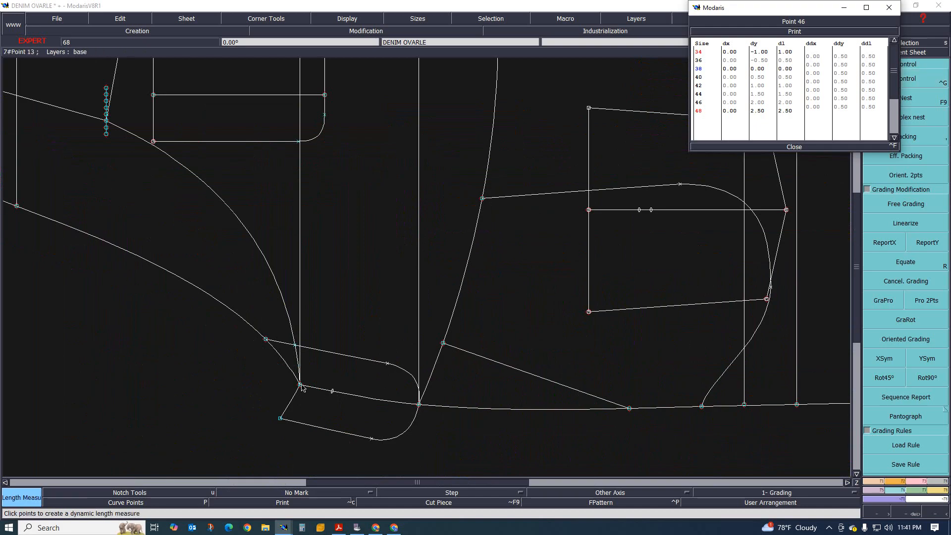
pyautogui.click(300, 385)
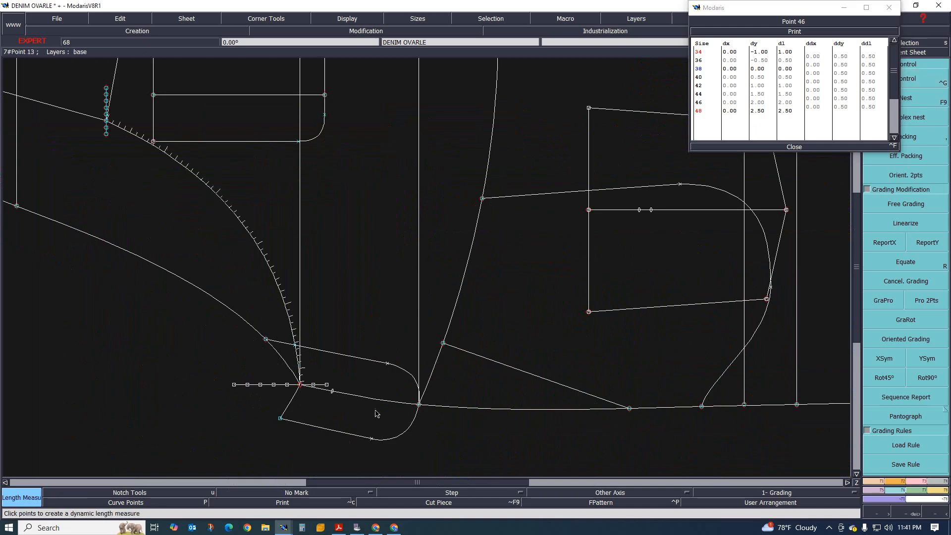
pyautogui.click(417, 406)
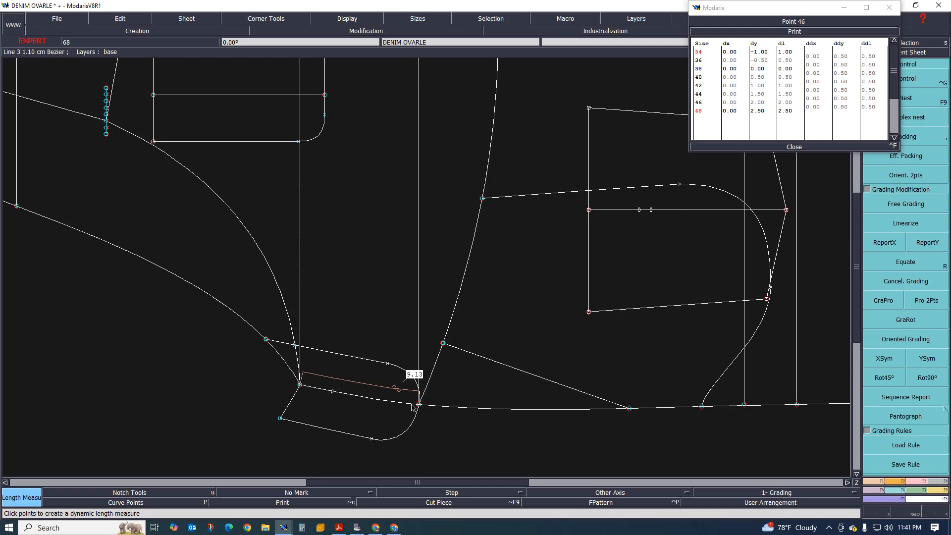
pyautogui.scroll(1, 411, 396)
pyautogui.scroll(1, 416, 377)
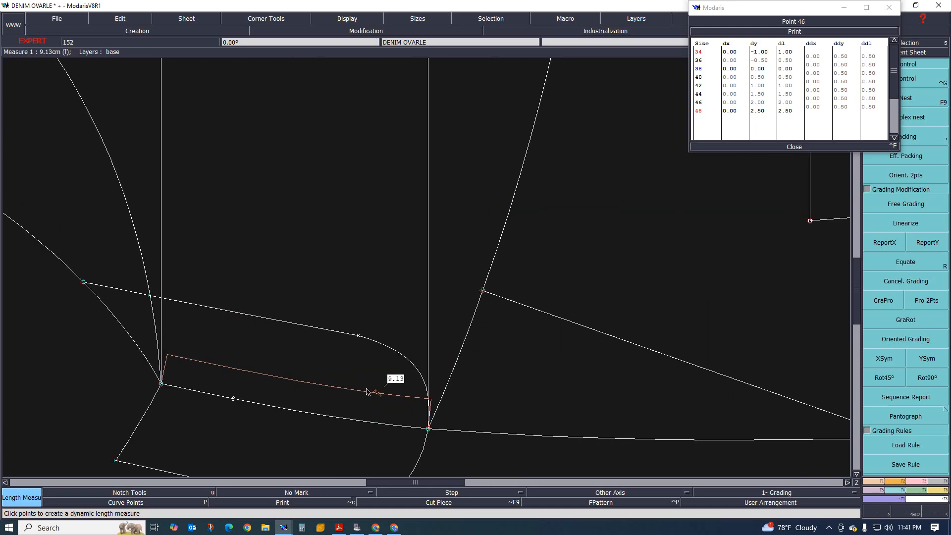
pyautogui.scroll(-2, 409, 385)
pyautogui.scroll(1, 314, 374)
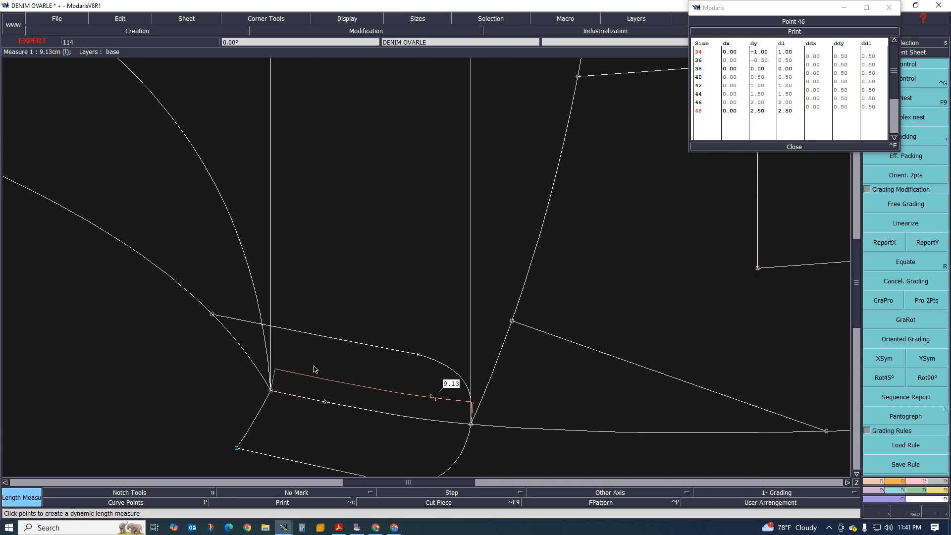
# Step: Close the point grading table, restore the measurement chart and add the length from point 13 to point 16 to it
pyautogui.click(794, 147)
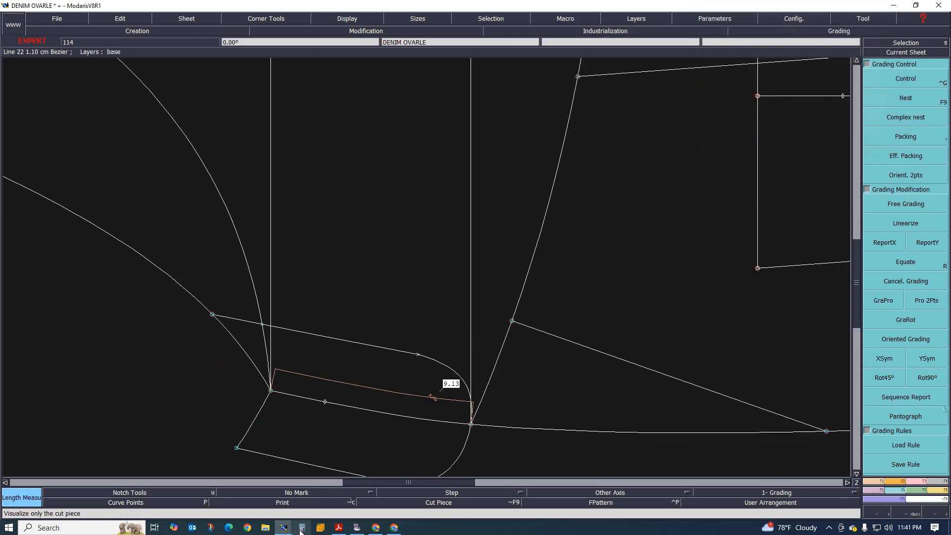
pyautogui.moveTo(284, 530)
pyautogui.click(342, 486)
pyautogui.scroll(-3, 491, 265)
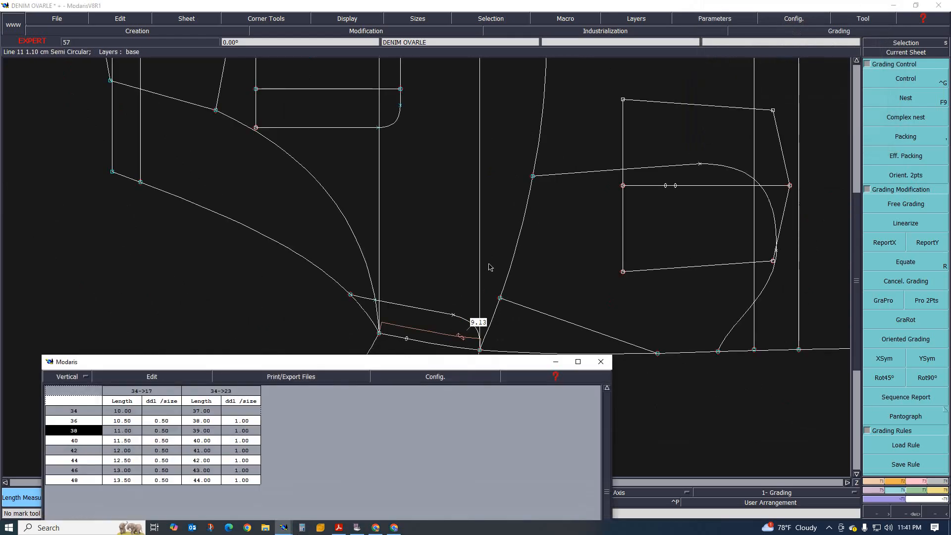
pyautogui.scroll(2, 425, 305)
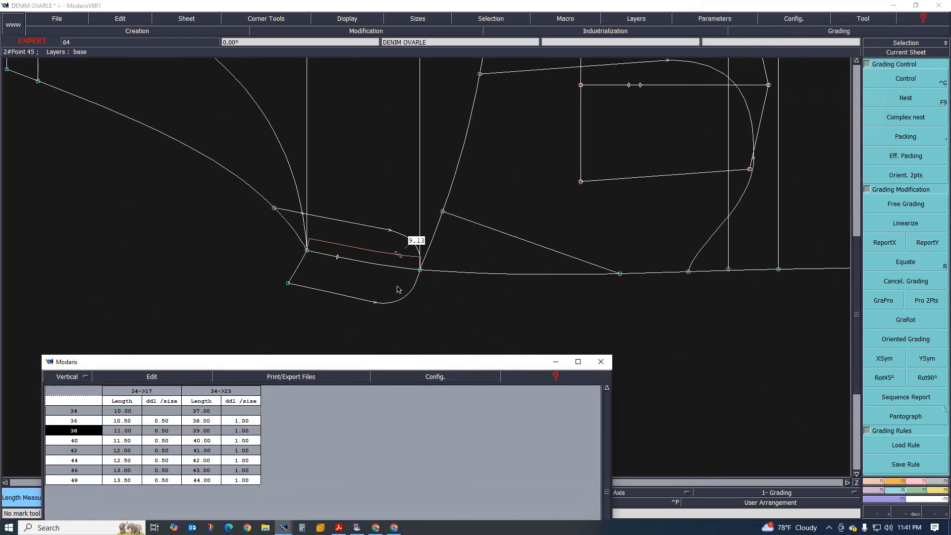
pyautogui.click(940, 495)
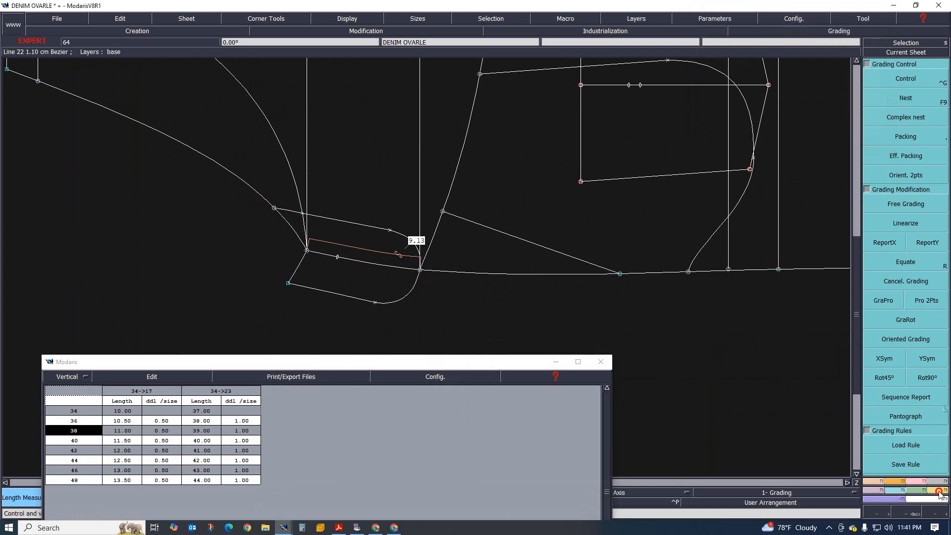
pyautogui.click(308, 250)
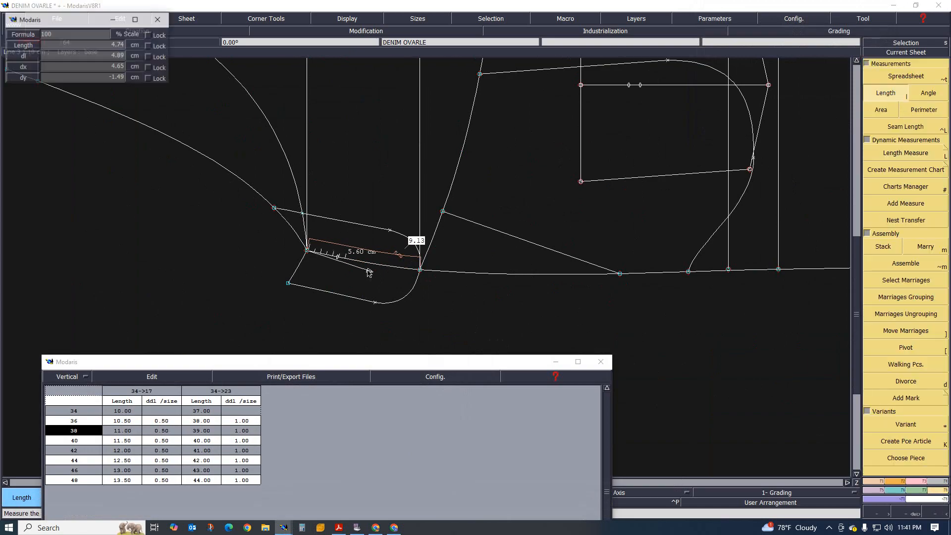
pyautogui.click(420, 270)
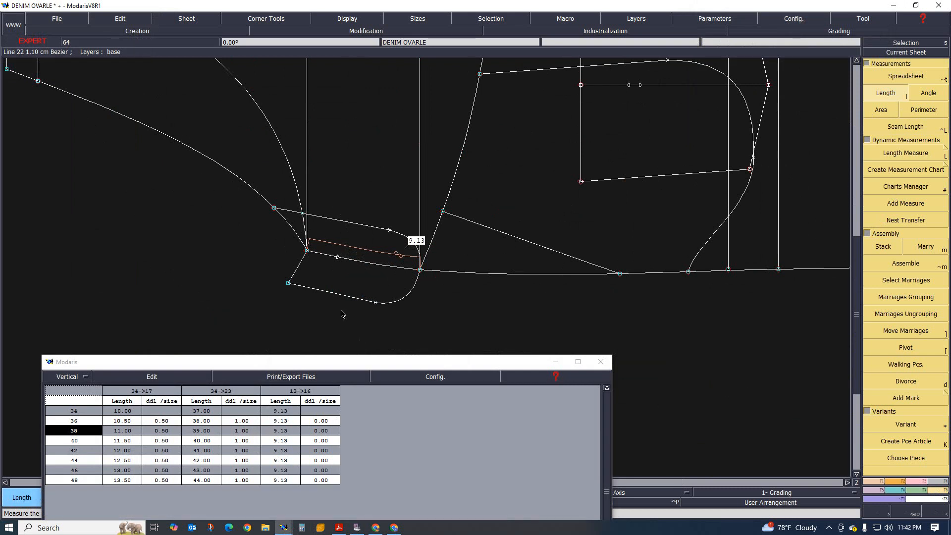
pyautogui.scroll(-1, 327, 284)
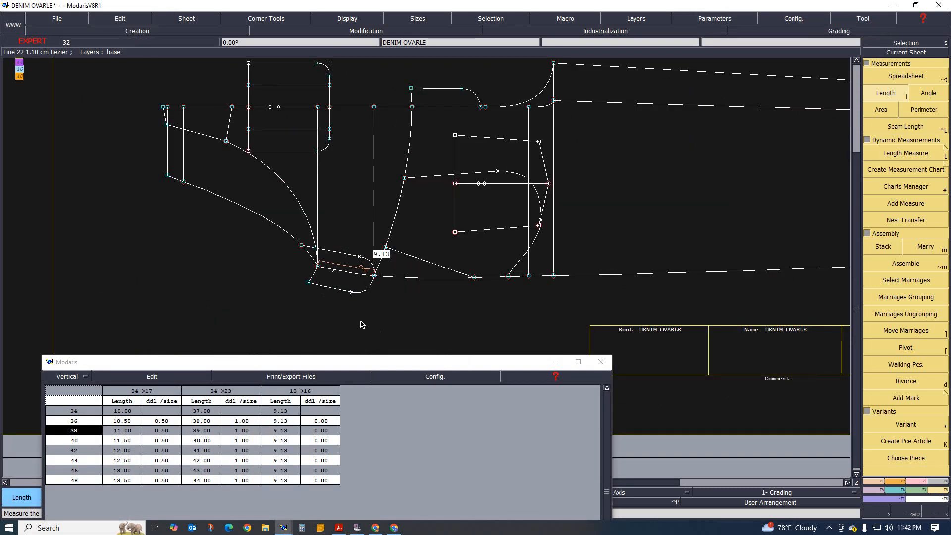
# Step: Display the graded nest and examine the armhole, back and side lines across all sizes
pyautogui.press('F10')
pyautogui.press('F10')
pyautogui.press('F10')
pyautogui.press('F10')
pyautogui.press('F10')
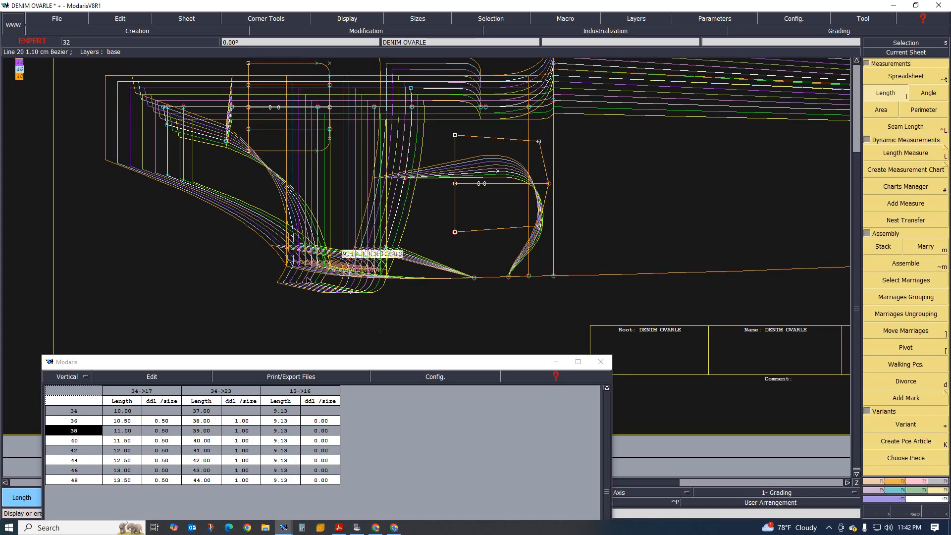
pyautogui.press('F10')
pyautogui.press('F10')
pyautogui.press('F10')
pyautogui.press('F10')
pyautogui.scroll(-1, 336, 281)
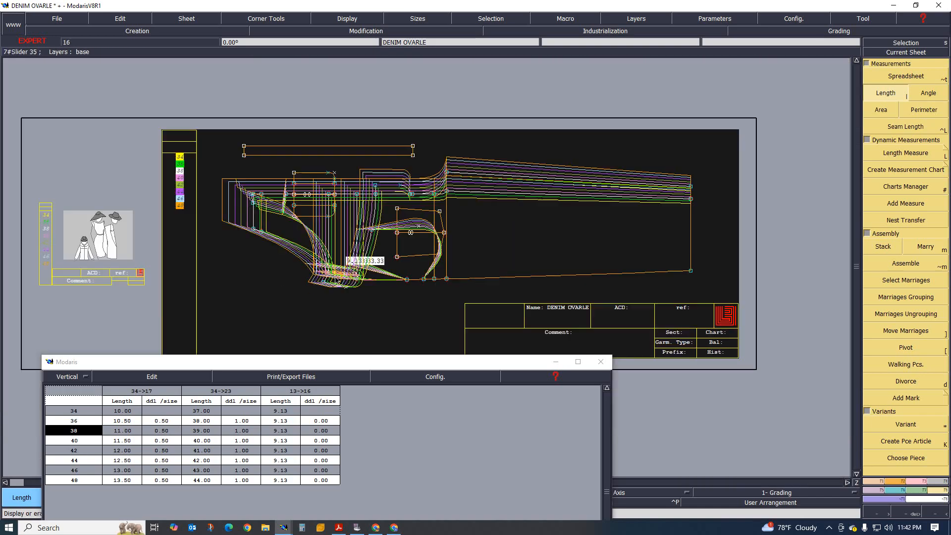
pyautogui.scroll(2, 274, 210)
pyautogui.scroll(-1, 236, 209)
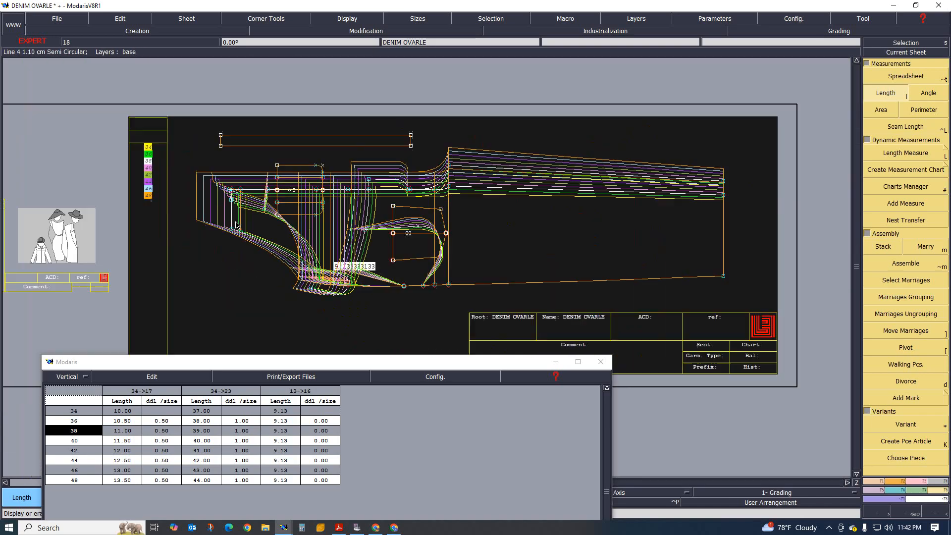
pyautogui.scroll(1, 236, 225)
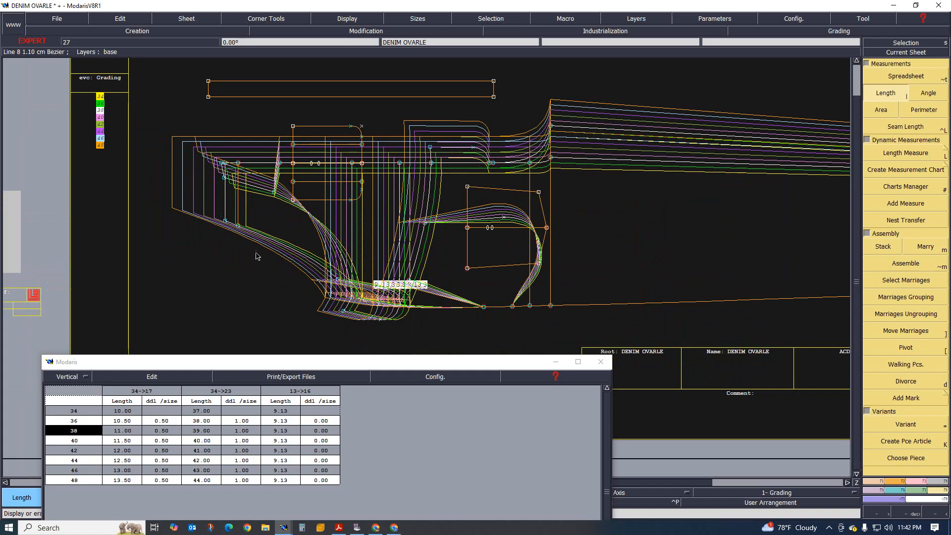
pyautogui.scroll(1, 210, 243)
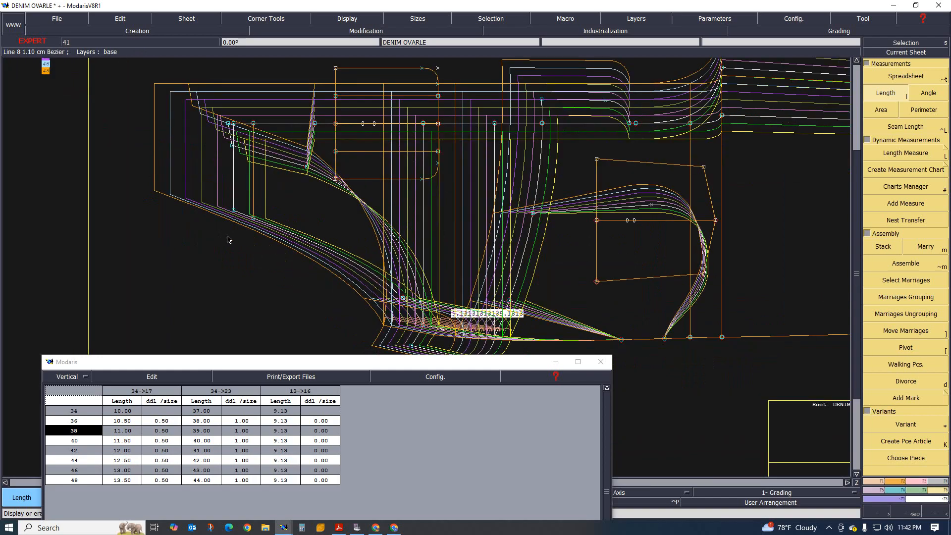
# Step: Hide the graded nest and draw a straight line from upper back point 17 to underarm point 13
pyautogui.press('F12')
pyautogui.press('F10')
pyautogui.press('F12')
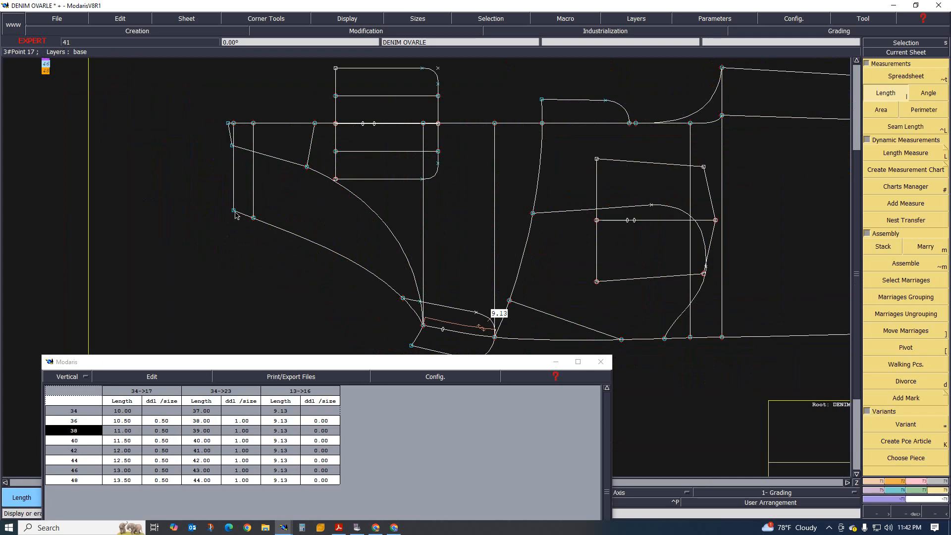
pyautogui.hotkey('shift', 's')
pyautogui.click(234, 211)
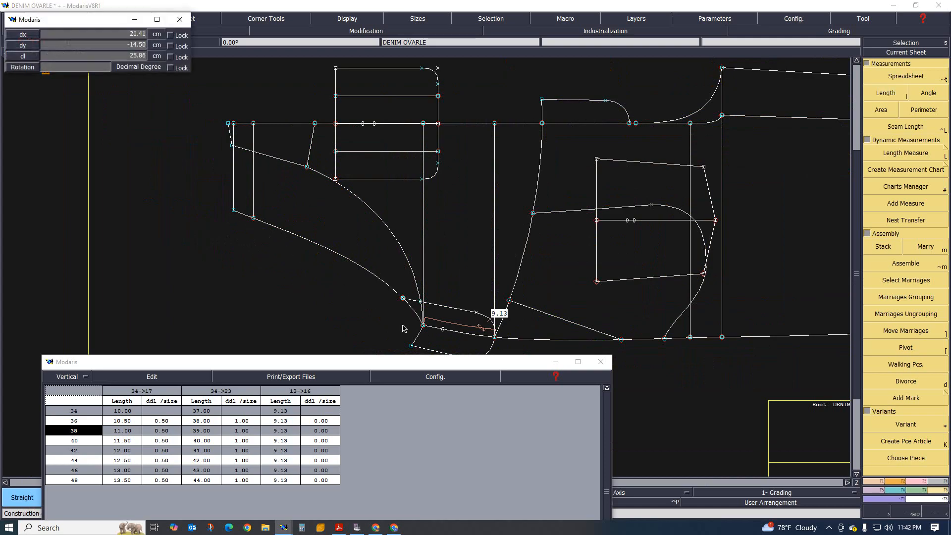
pyautogui.click(423, 326)
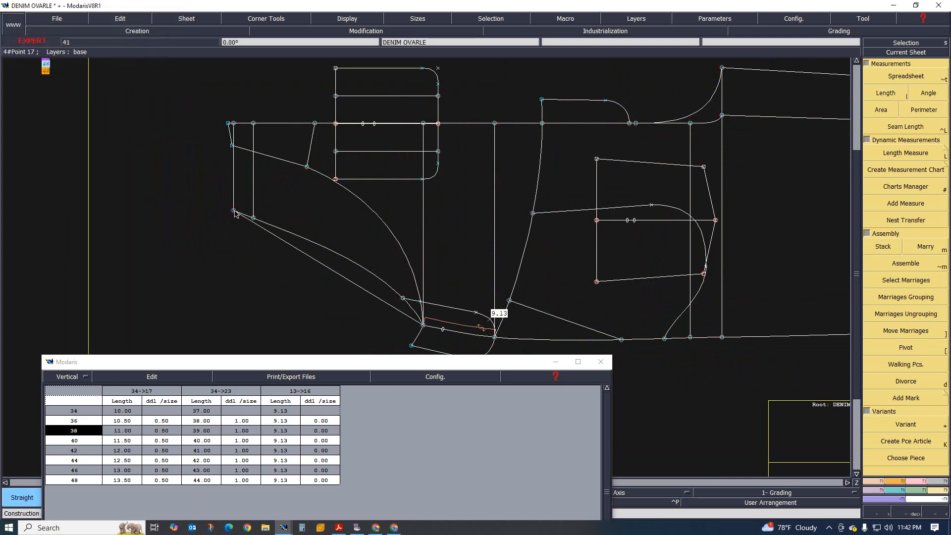
# Step: Measure the straight line from upper back point 17 to underarm point 13 and add its length for all sizes to the measurement chart
pyautogui.press('F12')
pyautogui.press('F10')
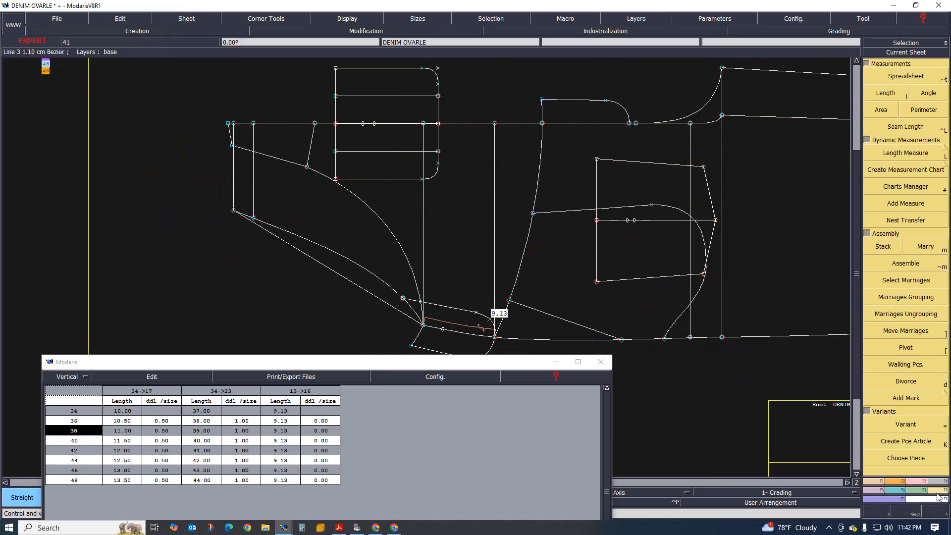
pyautogui.click(885, 94)
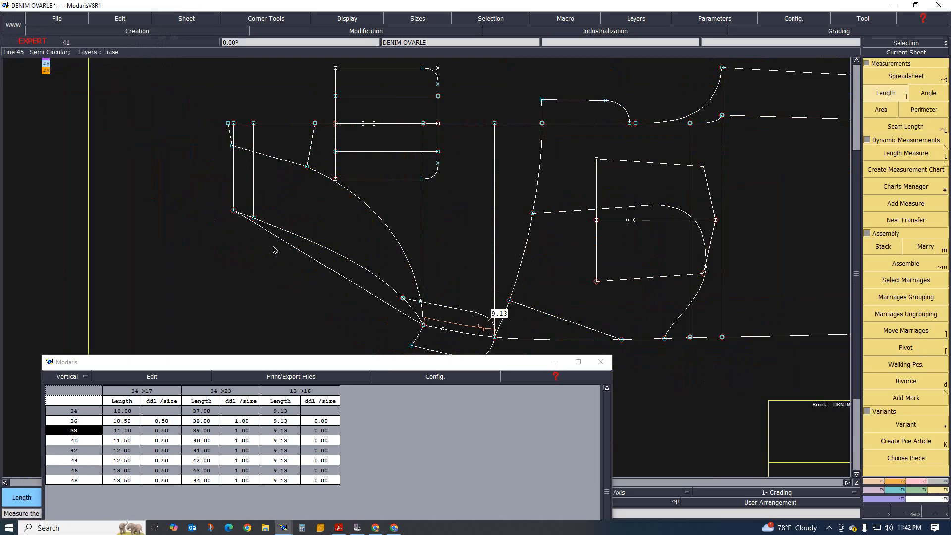
pyautogui.click(234, 211)
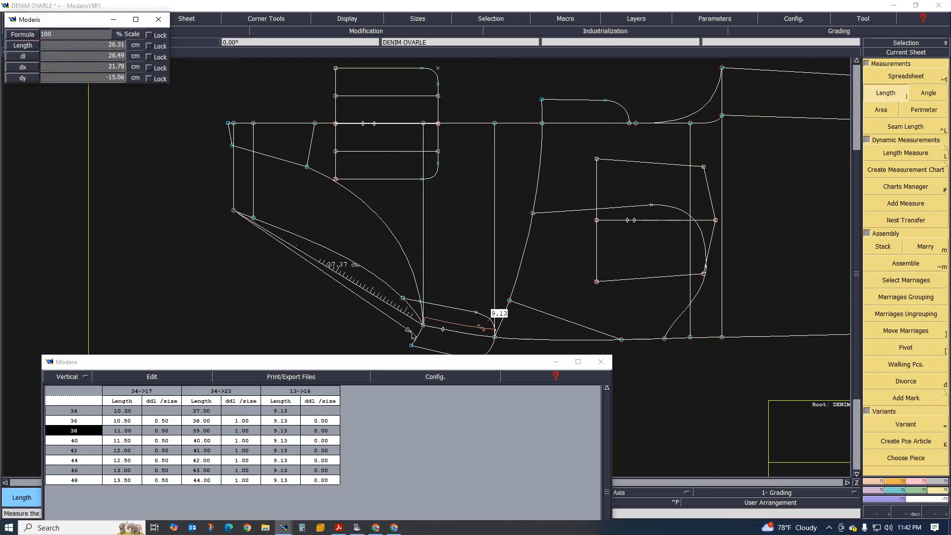
pyautogui.click(423, 325)
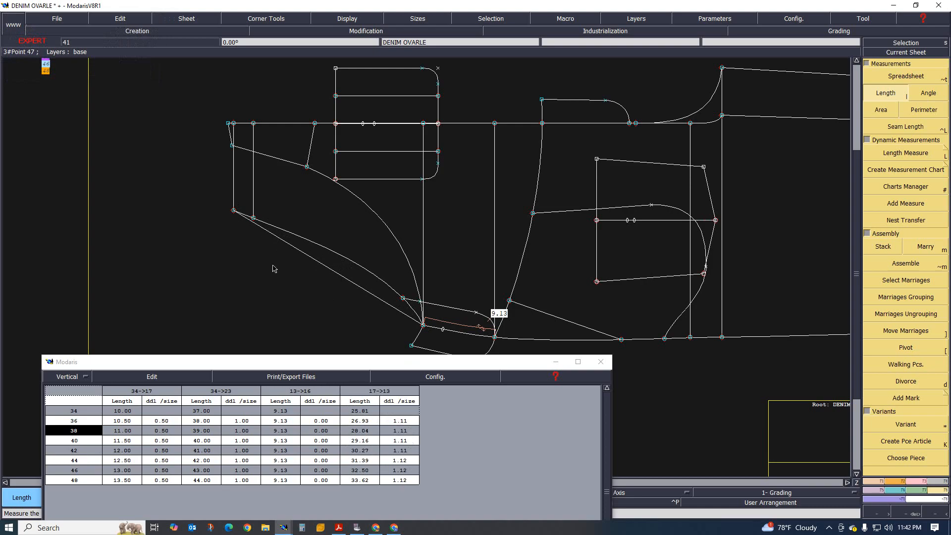
# Step: Display the graded nest and examine the side line between underarm and waist across the sizes against the measurement chart
pyautogui.scroll(-1, 332, 317)
pyautogui.scroll(3, 365, 312)
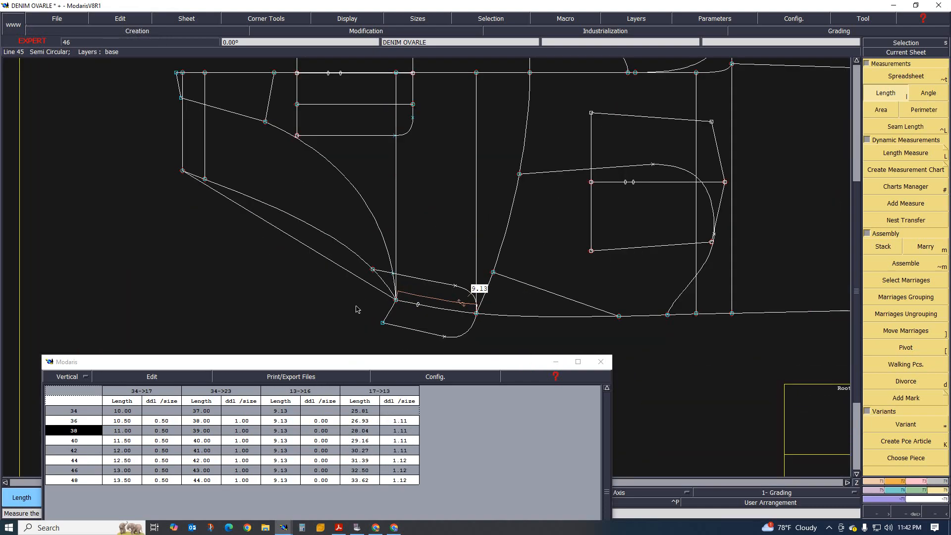
pyautogui.scroll(-1, 319, 268)
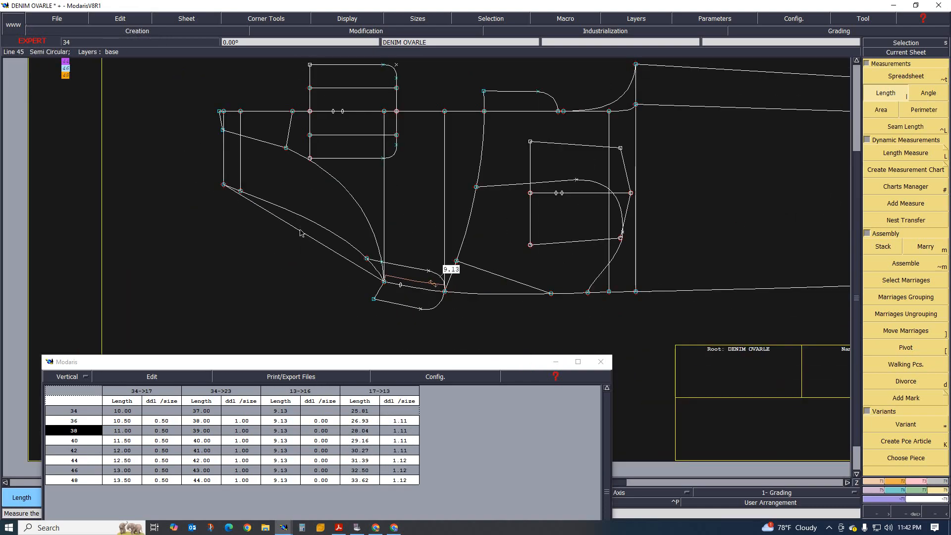
pyautogui.scroll(1, 383, 292)
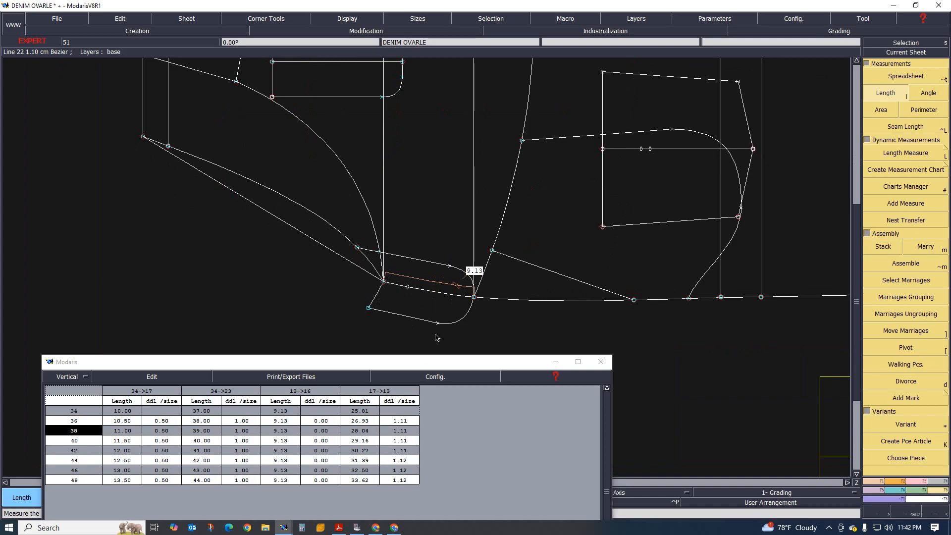
pyautogui.scroll(-2, 357, 318)
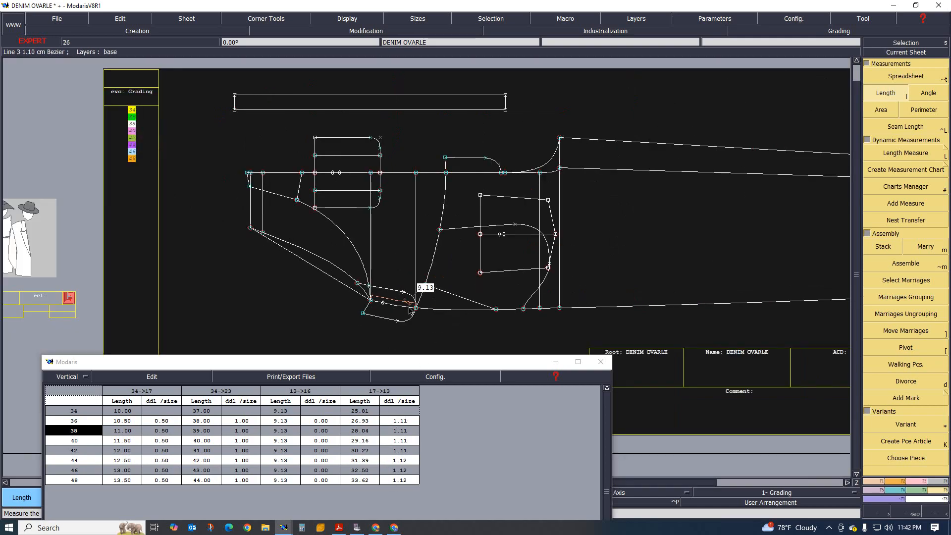
pyautogui.scroll(1, 337, 294)
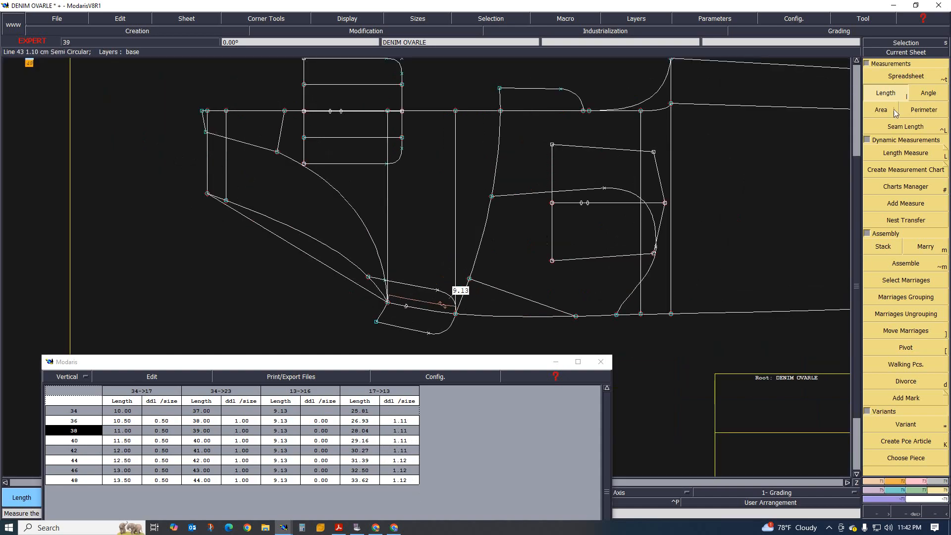
pyautogui.press('F10')
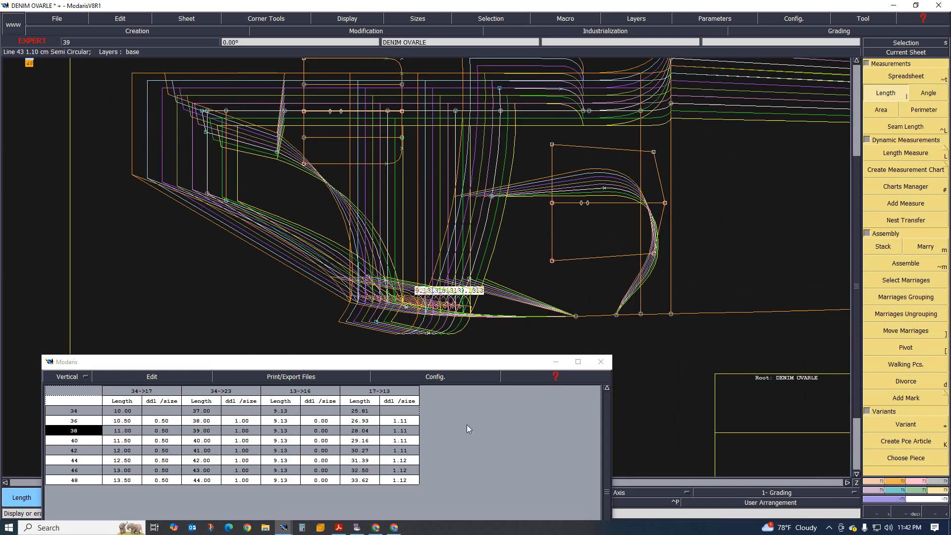
pyautogui.scroll(1, 346, 296)
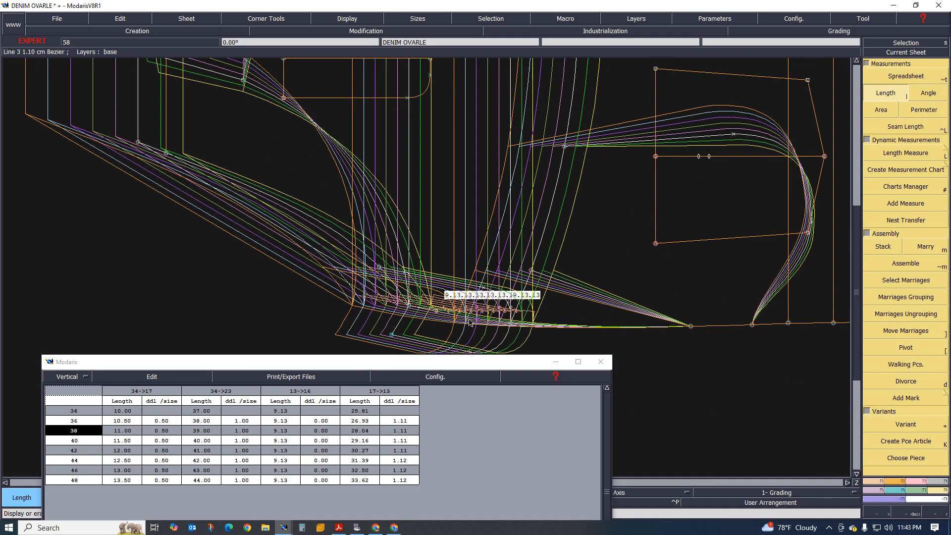
# Step: Set the horizontal grading increment (ddx) of underarm point 13 to -0.50 for every size and close its grading table
pyautogui.click(900, 491)
pyautogui.click(910, 80)
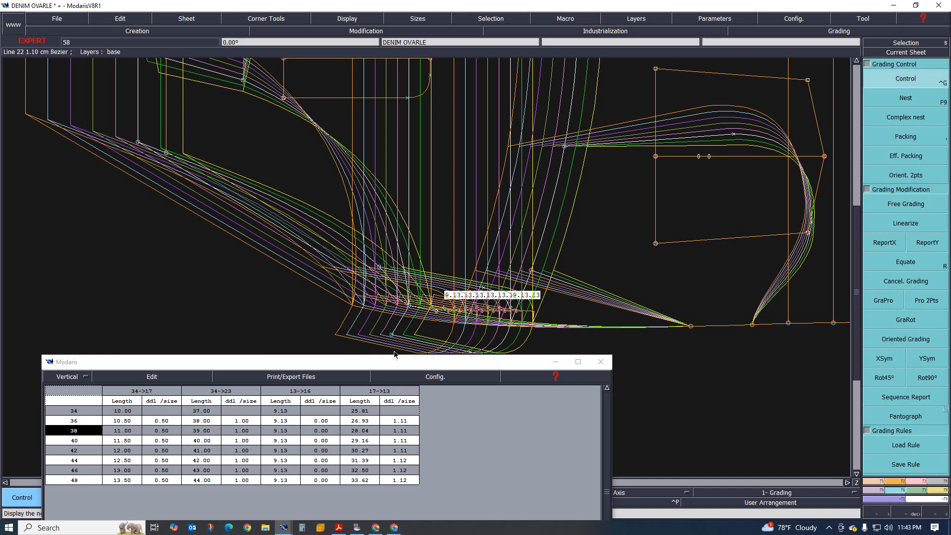
pyautogui.click(410, 308)
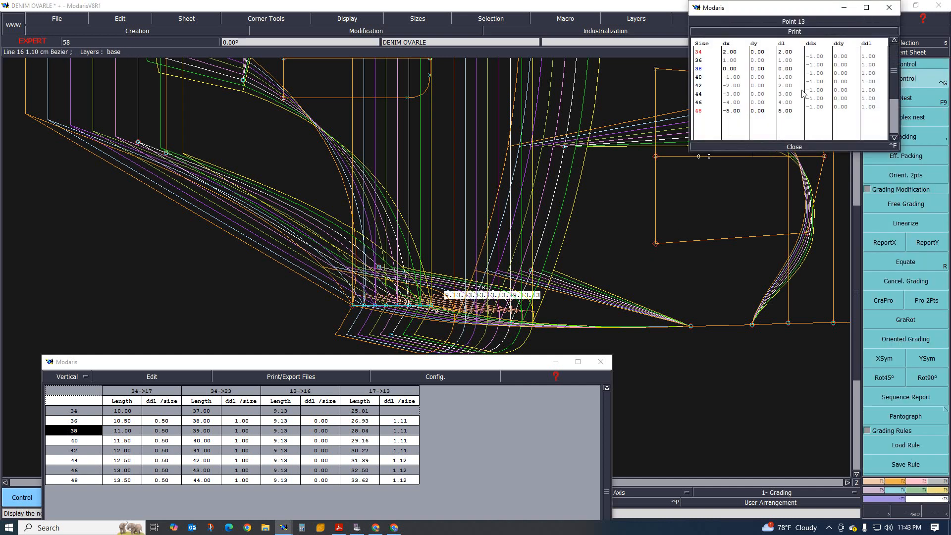
pyautogui.moveTo(819, 58); pyautogui.dragTo(818, 106)
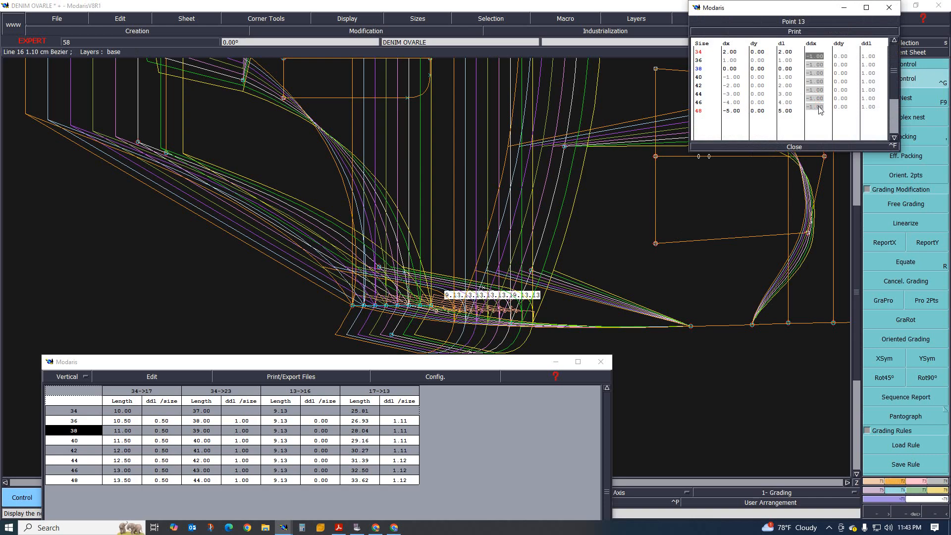
pyautogui.press('Return')
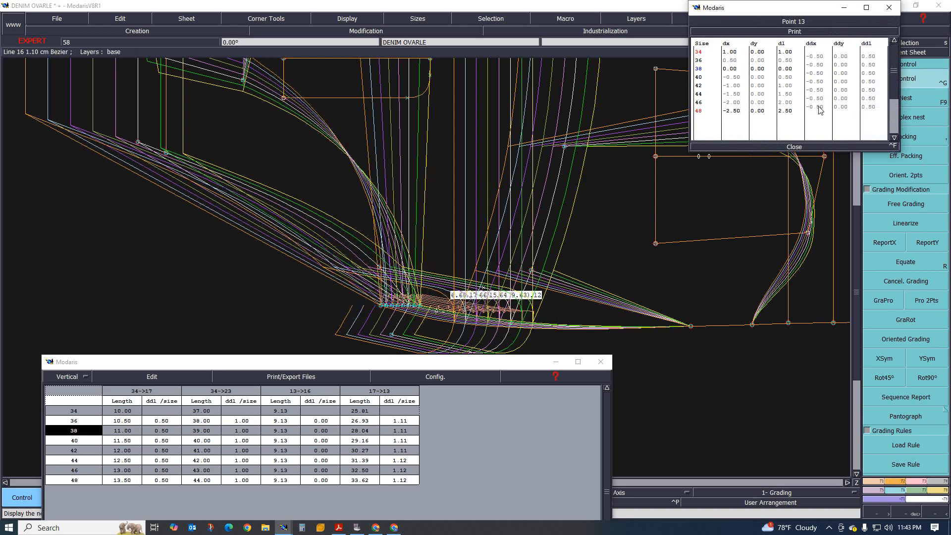
pyautogui.scroll(-2, 417, 294)
pyautogui.scroll(1, 333, 281)
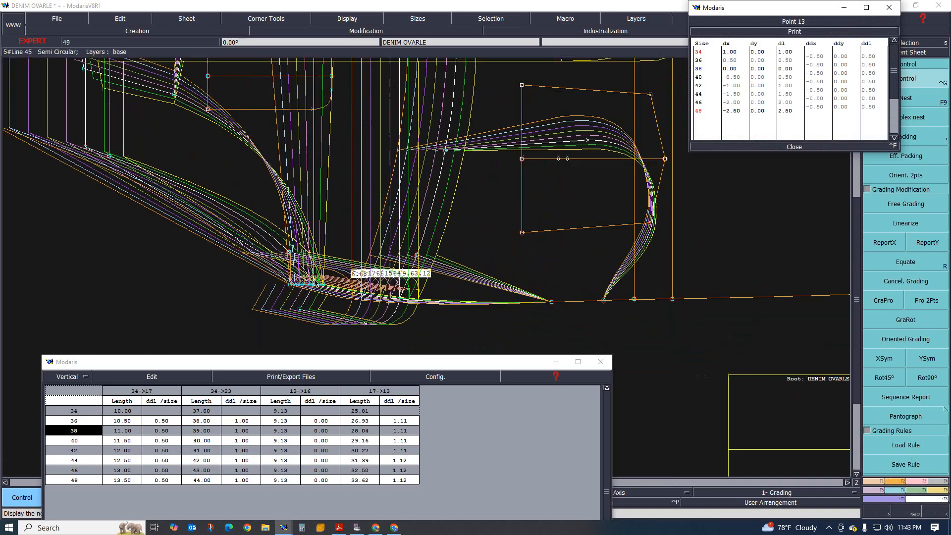
pyautogui.scroll(1, 270, 280)
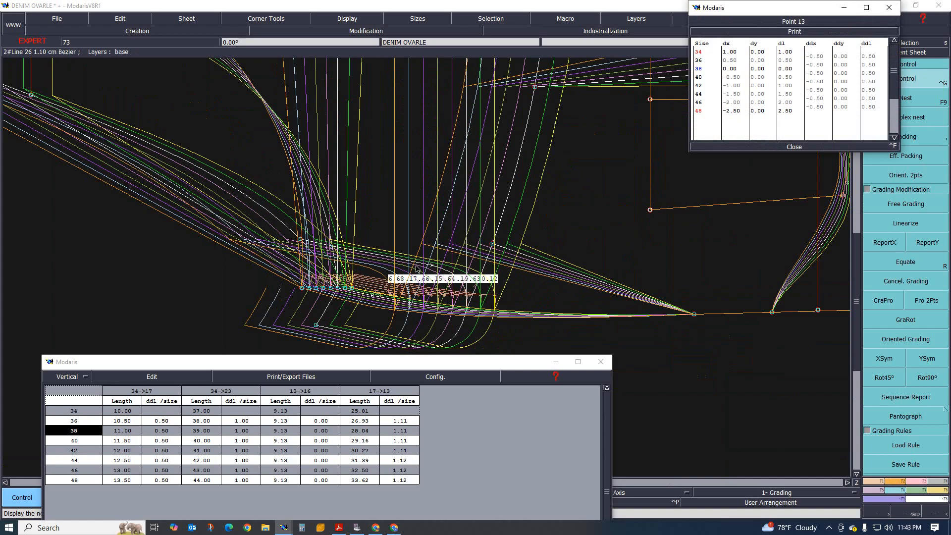
pyautogui.scroll(-2, 487, 260)
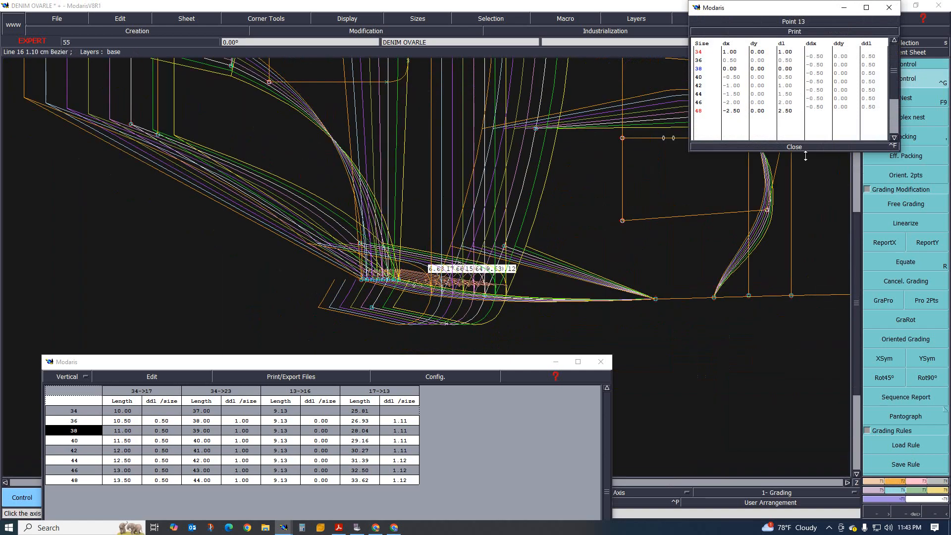
pyautogui.click(795, 147)
# Step: Report the horizontal grading of underarm point 13 onto the two neighbouring end points of the small side pieces
pyautogui.scroll(2, 377, 258)
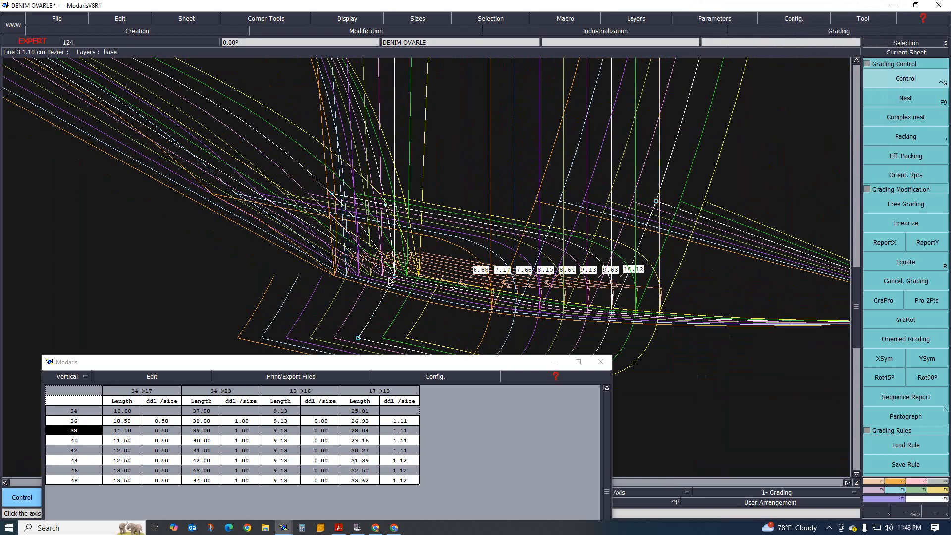
pyautogui.scroll(-2, 322, 200)
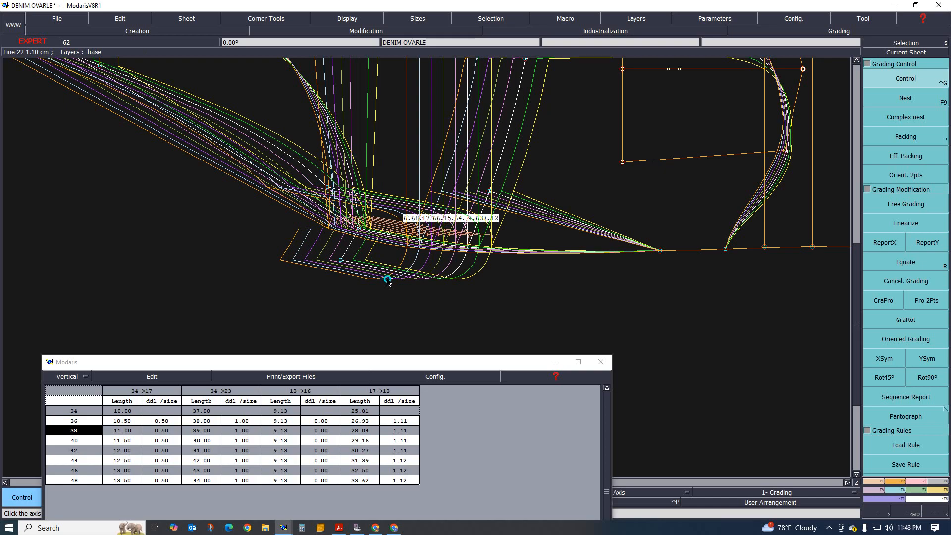
pyautogui.scroll(1, 370, 241)
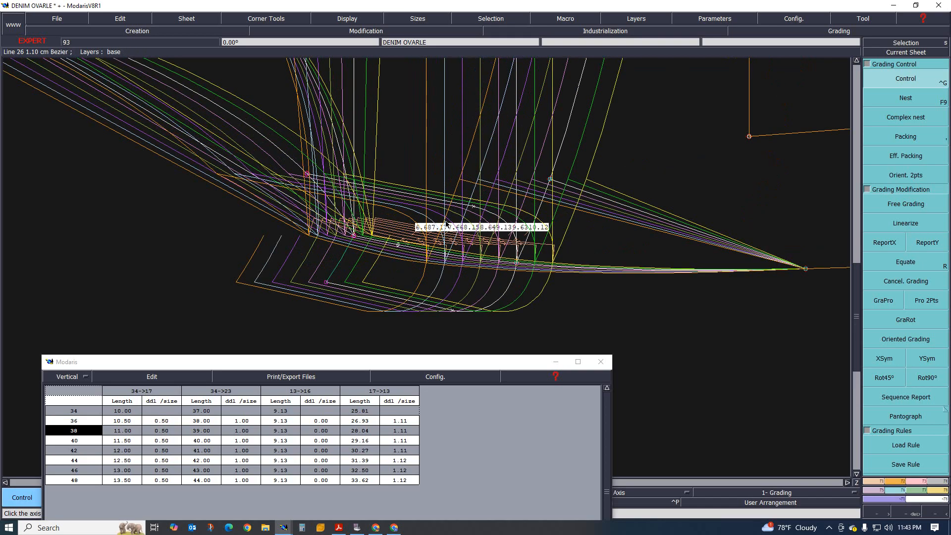
pyautogui.click(892, 248)
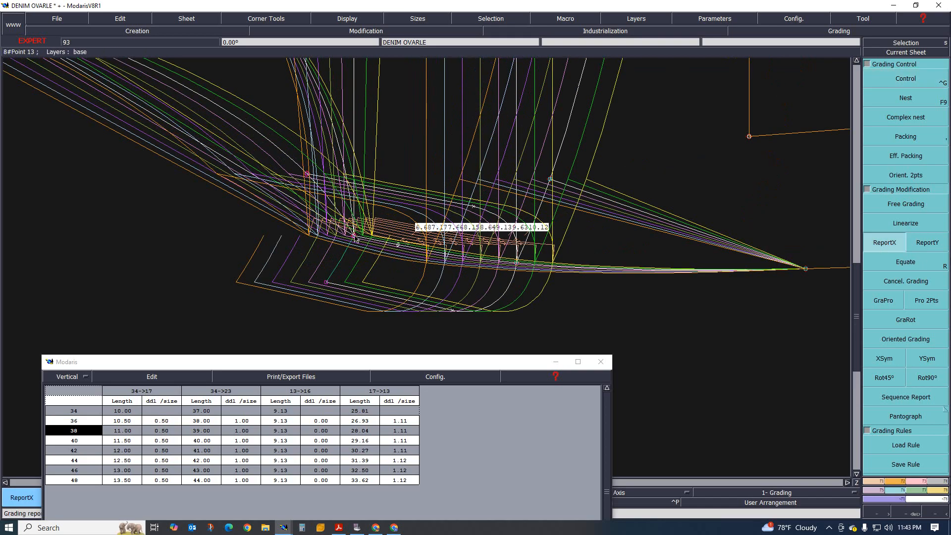
pyautogui.scroll(-3, 376, 258)
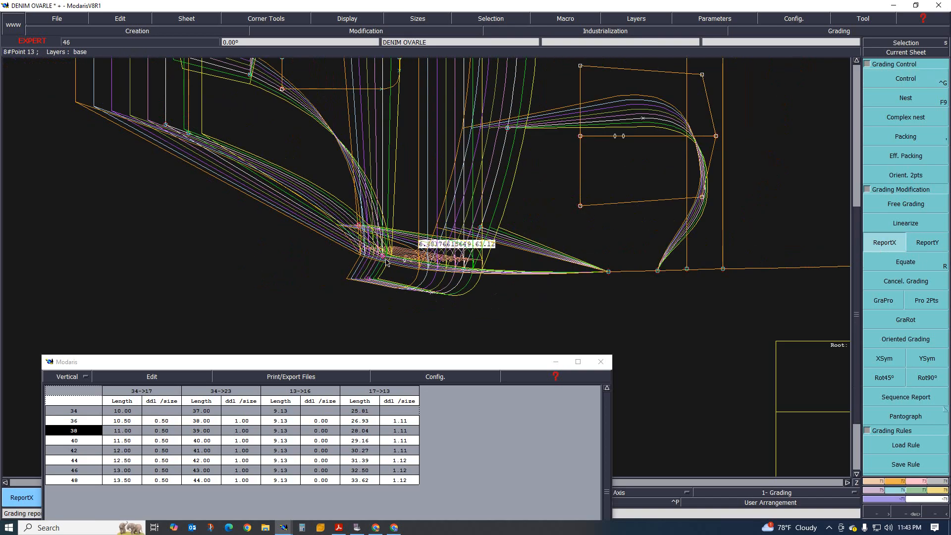
pyautogui.scroll(1, 329, 248)
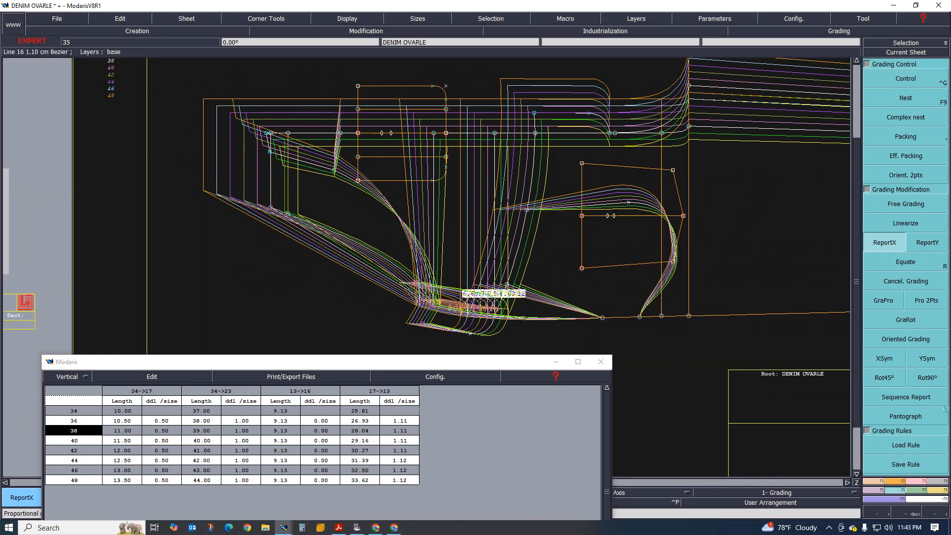
# Step: Hide the graded nest and measure the line from point 17 to point 13 again to refresh its chart column
pyautogui.click(941, 489)
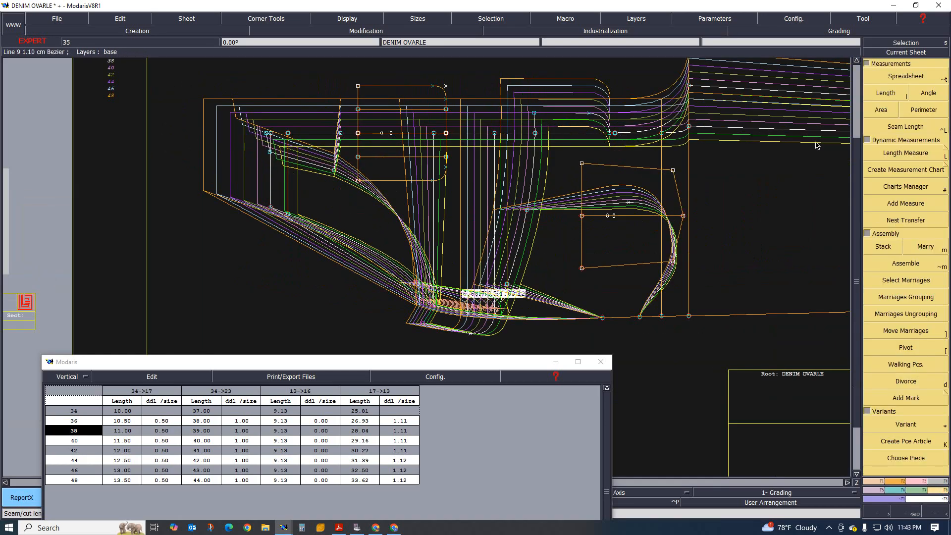
pyautogui.click(905, 95)
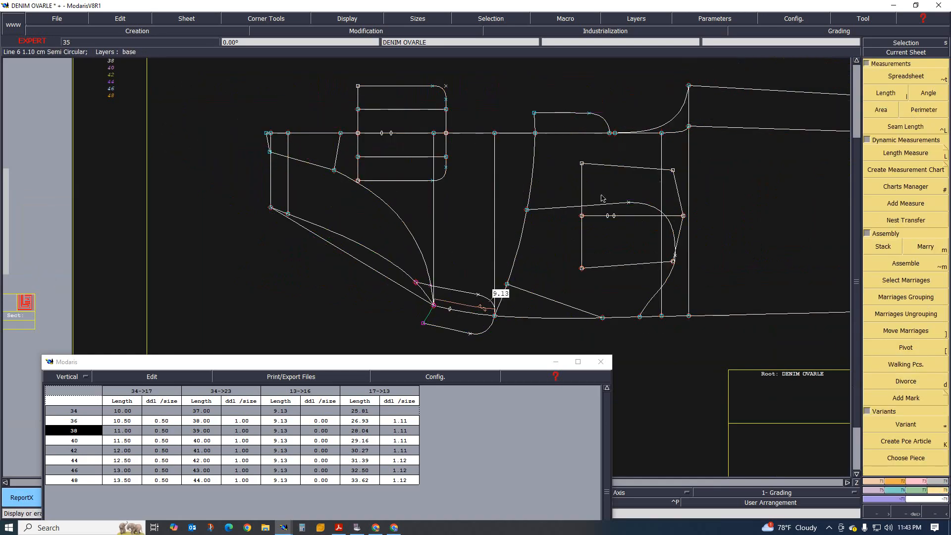
pyautogui.click(890, 95)
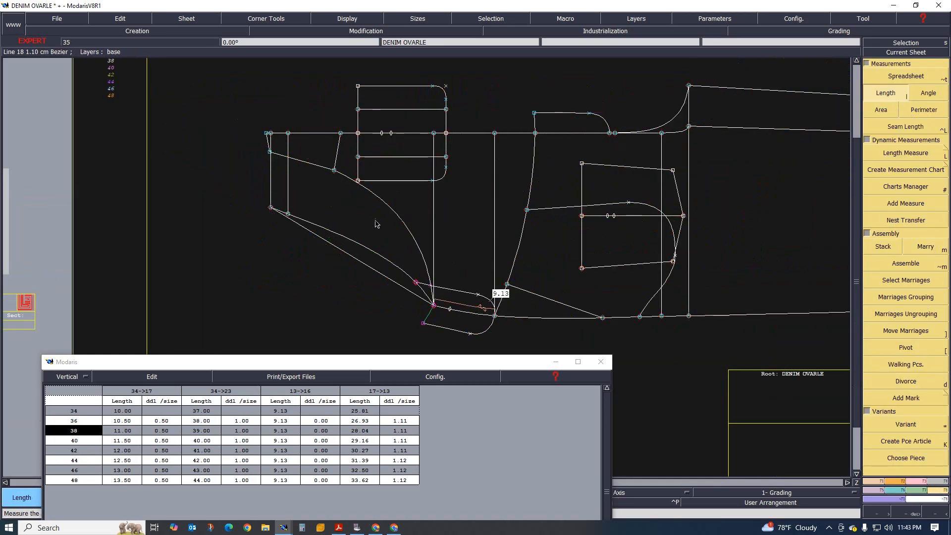
pyautogui.click(271, 208)
pyautogui.click(430, 309)
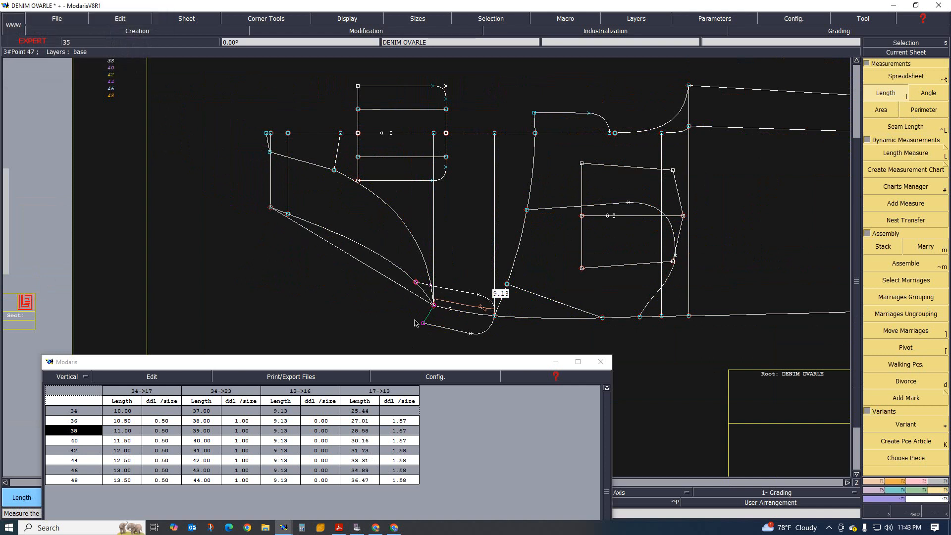
pyautogui.click(271, 208)
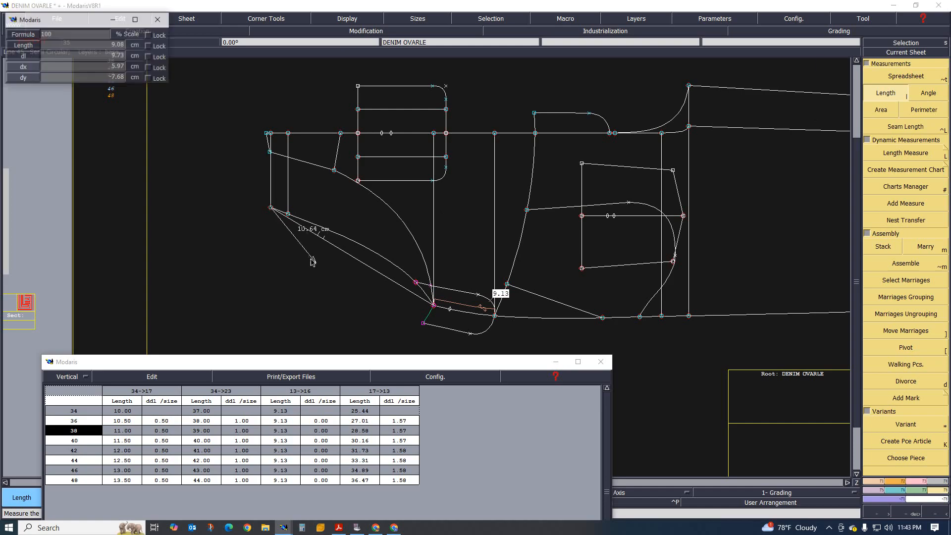
pyautogui.click(433, 306)
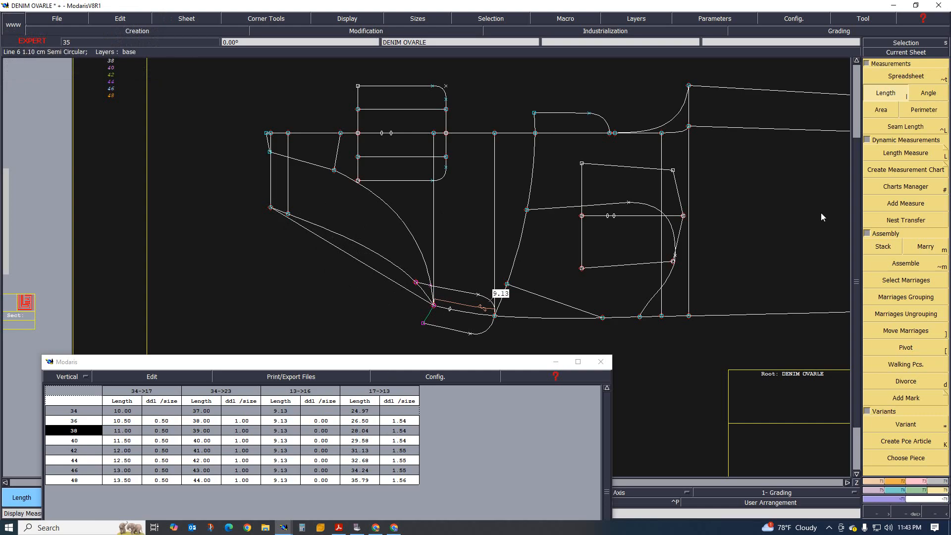
# Step: Set the horizontal grading increment (ddx) of underarm point 13 to -1.50 for every size
pyautogui.click(897, 493)
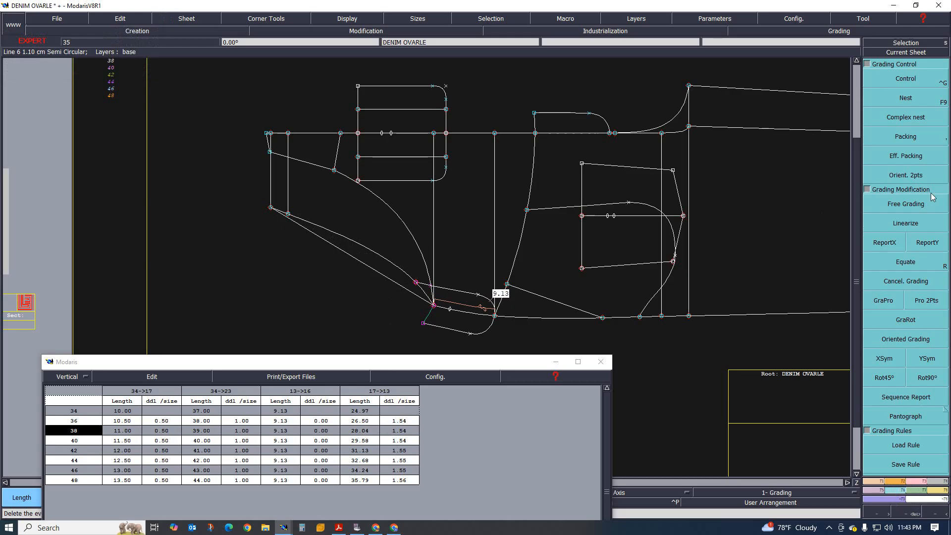
pyautogui.click(434, 306)
pyautogui.moveTo(815, 56); pyautogui.dragTo(813, 109)
pyautogui.write('-1')
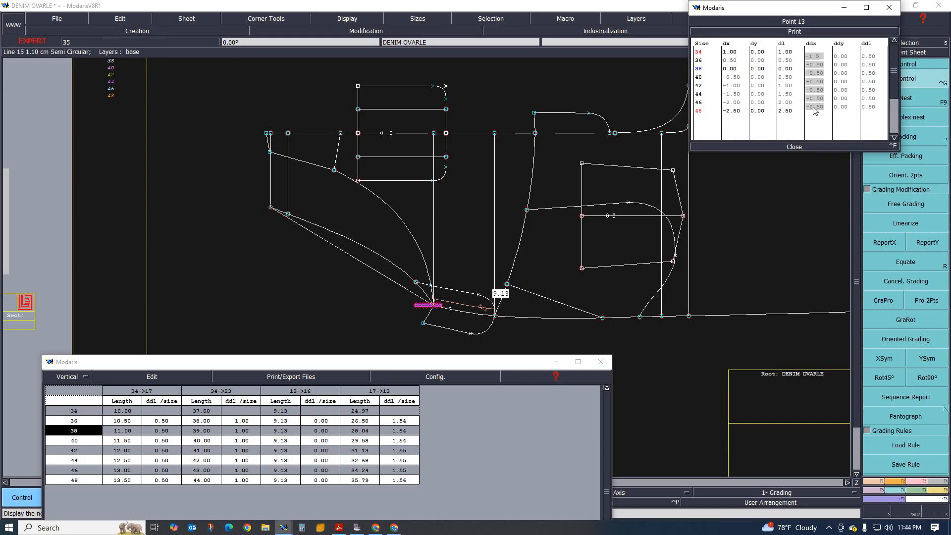
pyautogui.write('.5')
pyautogui.press('Return')
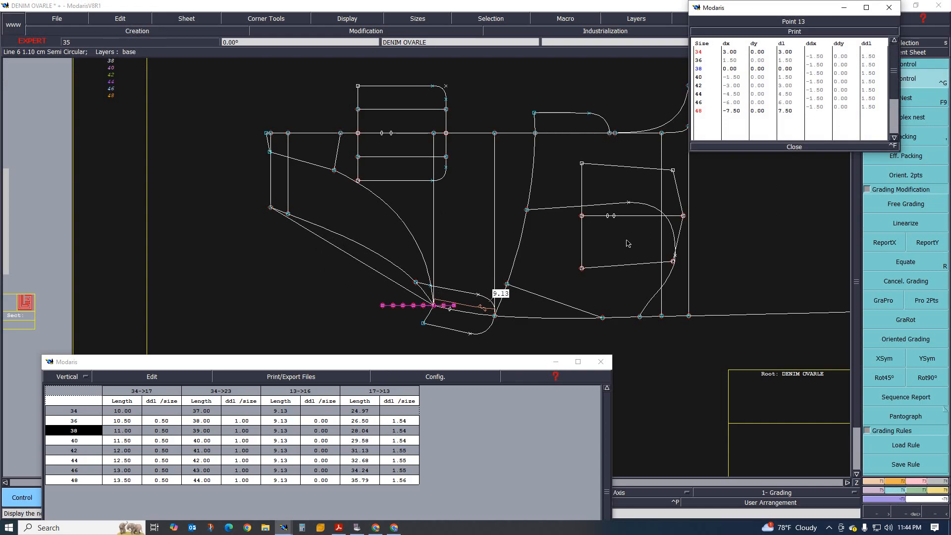
# Step: Report point 13's horizontal grading onto the two adjacent end points of the small side pieces and close its grading table
pyautogui.press('F11')
pyautogui.press('F9')
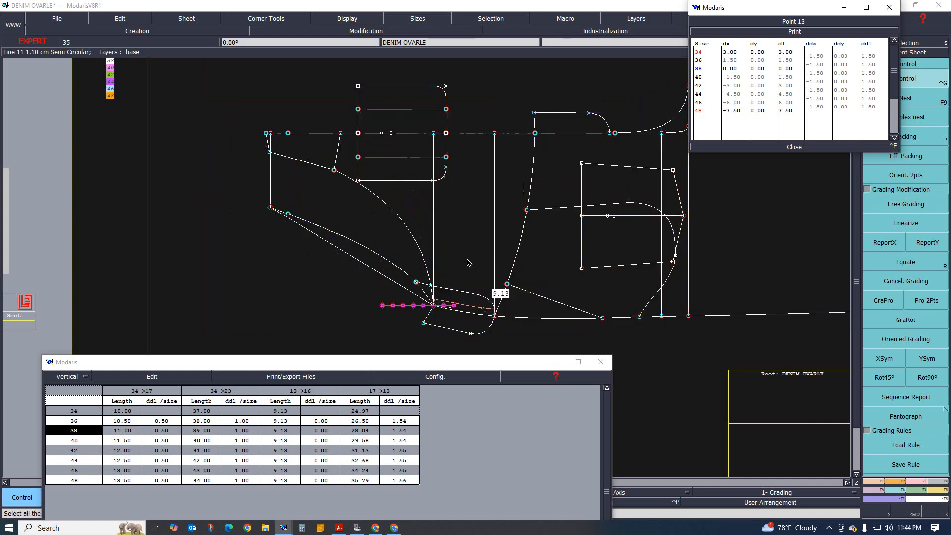
pyautogui.moveTo(391, 252); pyautogui.dragTo(456, 331)
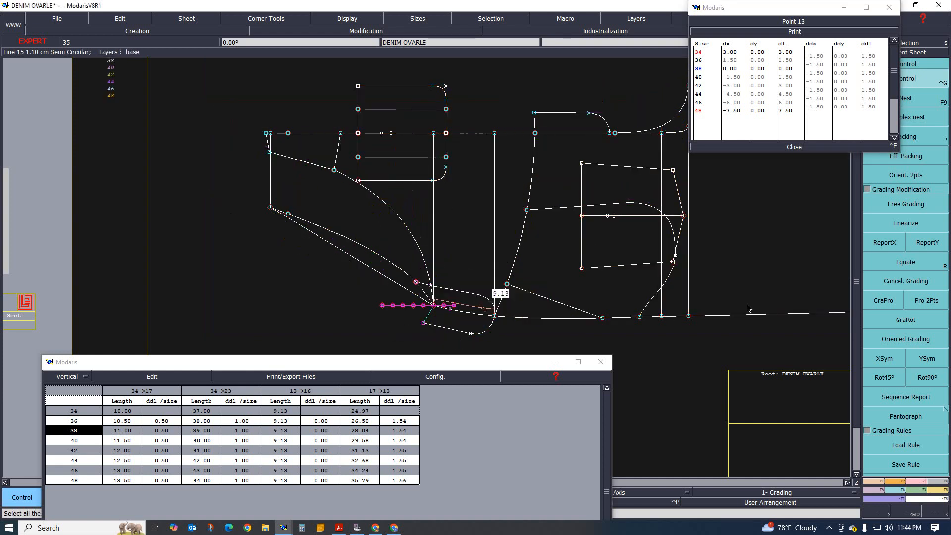
pyautogui.click(885, 242)
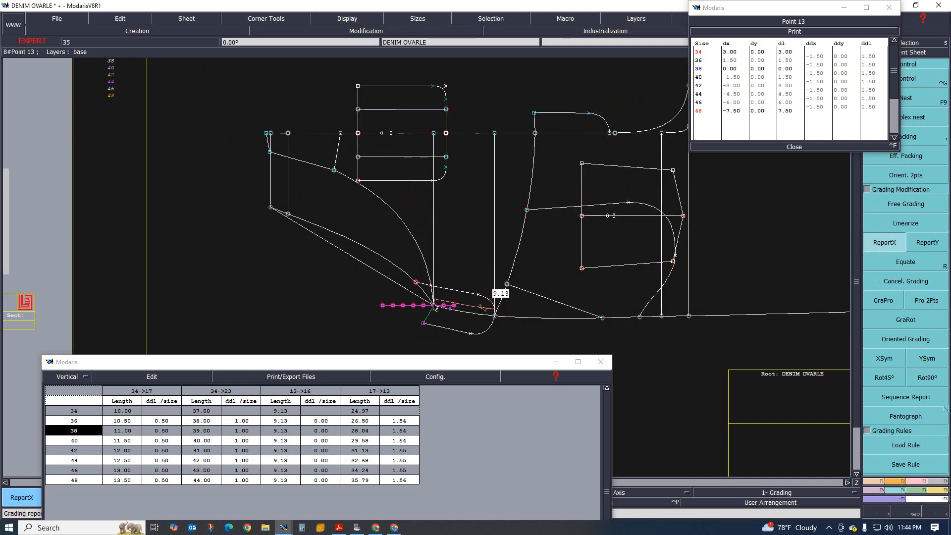
pyautogui.press('F11')
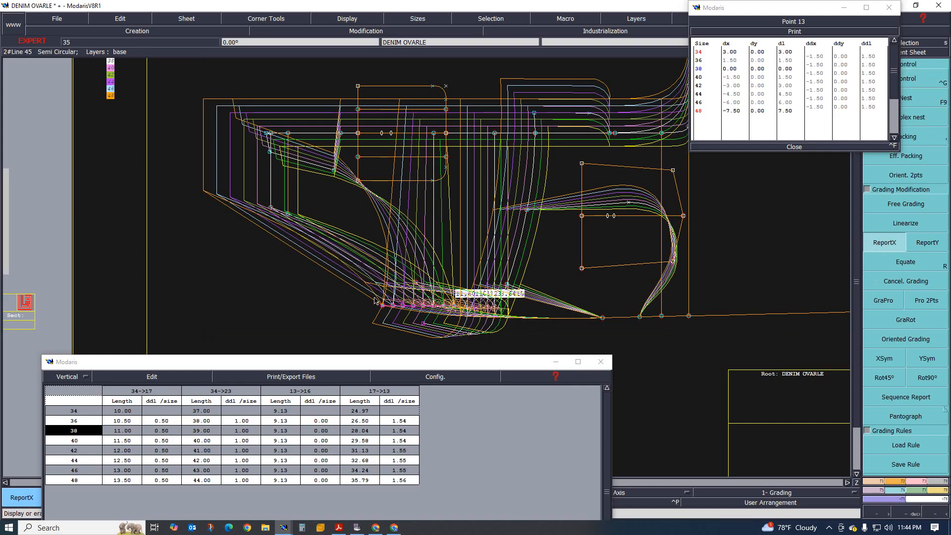
pyautogui.scroll(-1, 342, 268)
pyautogui.scroll(1, 353, 253)
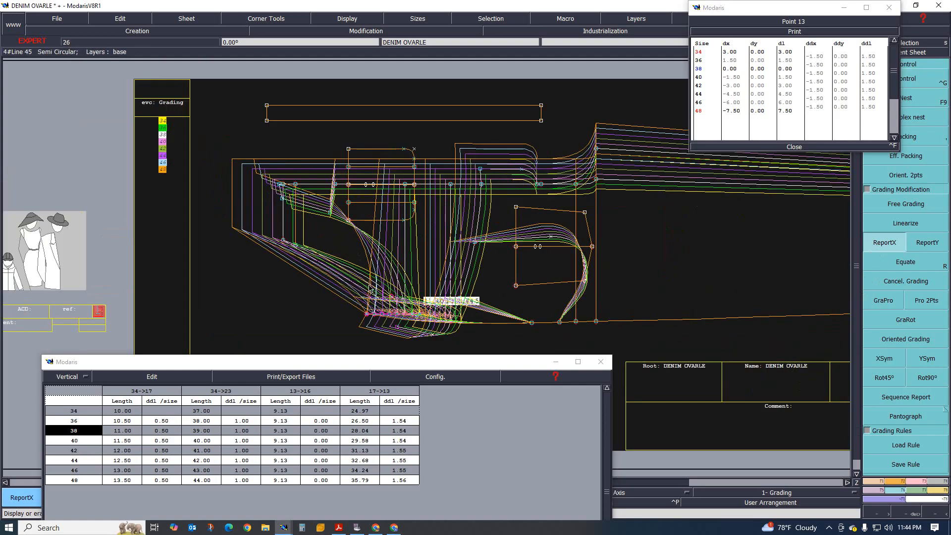
pyautogui.press('F11')
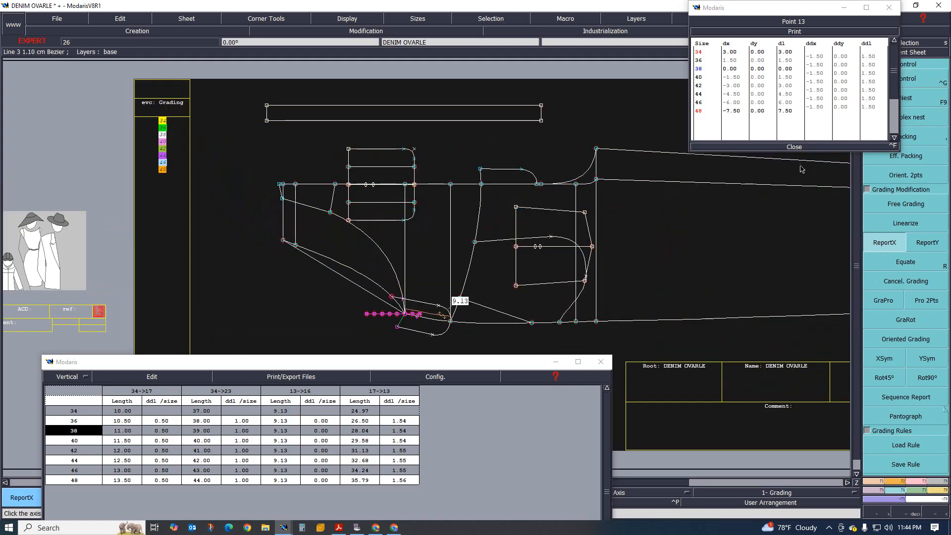
pyautogui.click(795, 147)
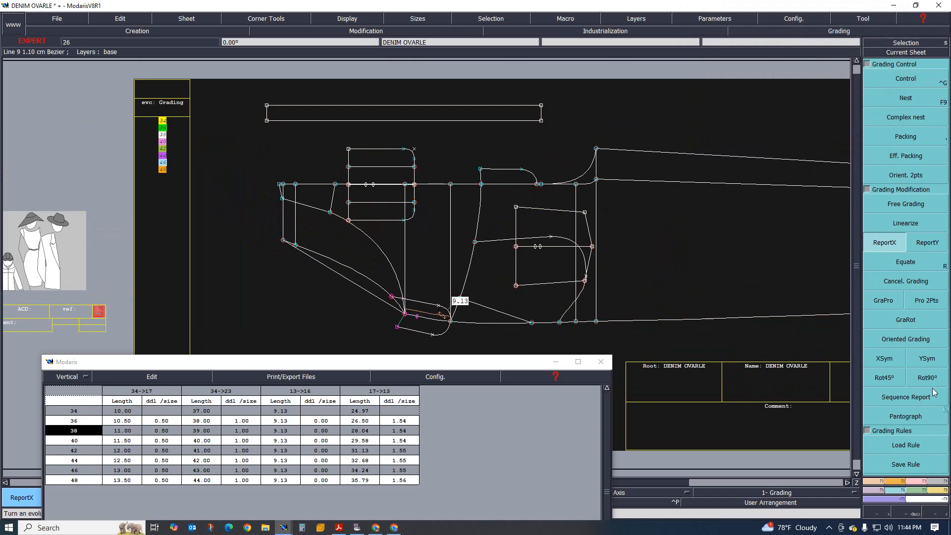
# Step: Measure the line from point 17 to underarm point 13 again to refresh its chart column
pyautogui.click(937, 490)
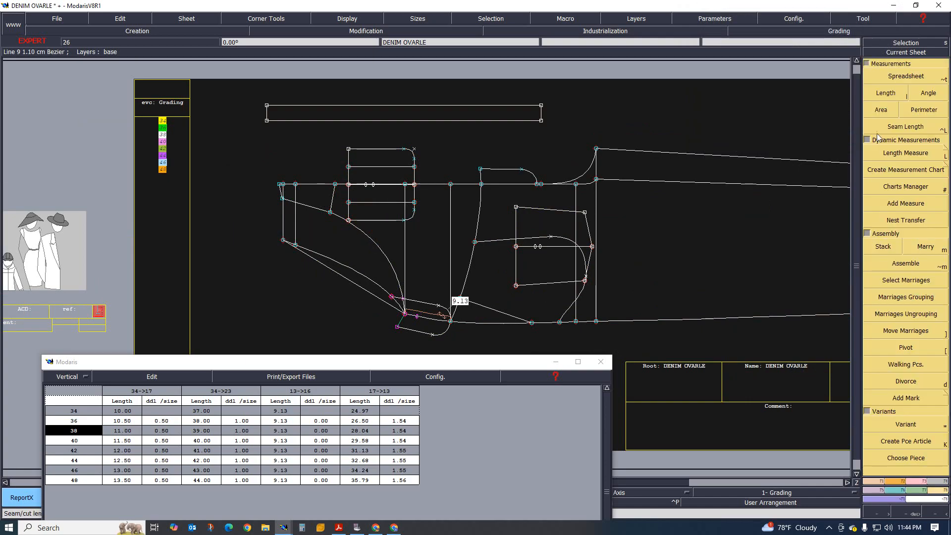
pyautogui.click(885, 94)
pyautogui.click(283, 241)
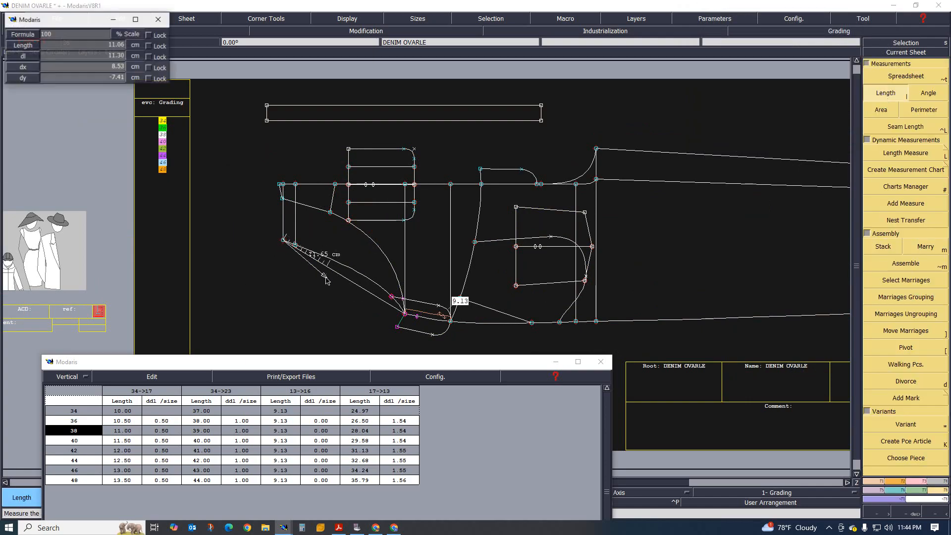
pyautogui.click(404, 313)
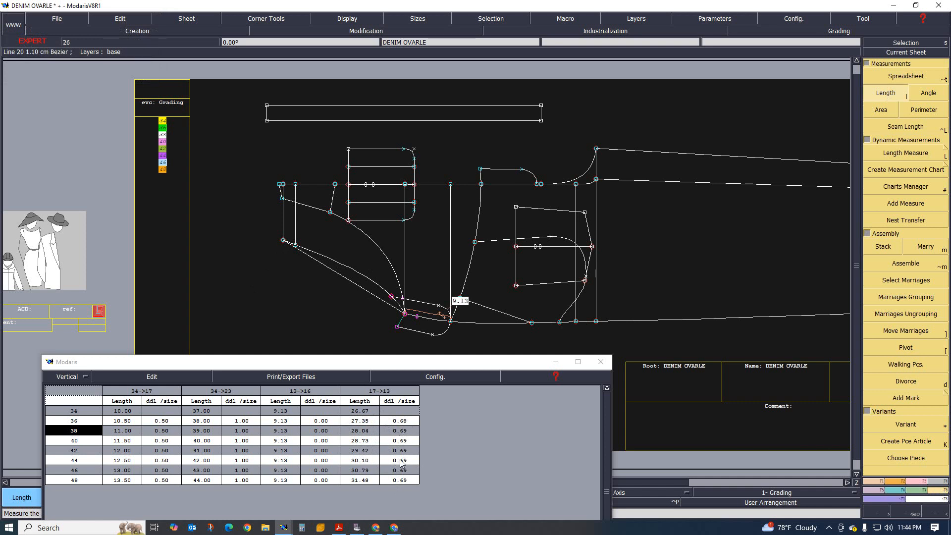
# Step: Show the graded nest and set the horizontal grading increment (ddx) of point 30 at the fly's lower end to 0.50 for every size
pyautogui.scroll(-2, 364, 219)
pyautogui.scroll(1, 370, 227)
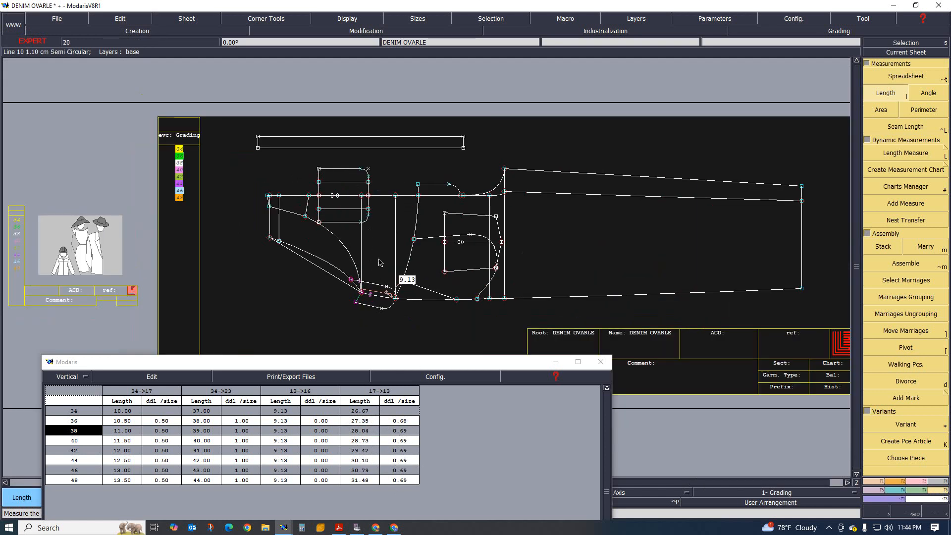
pyautogui.scroll(4, 380, 263)
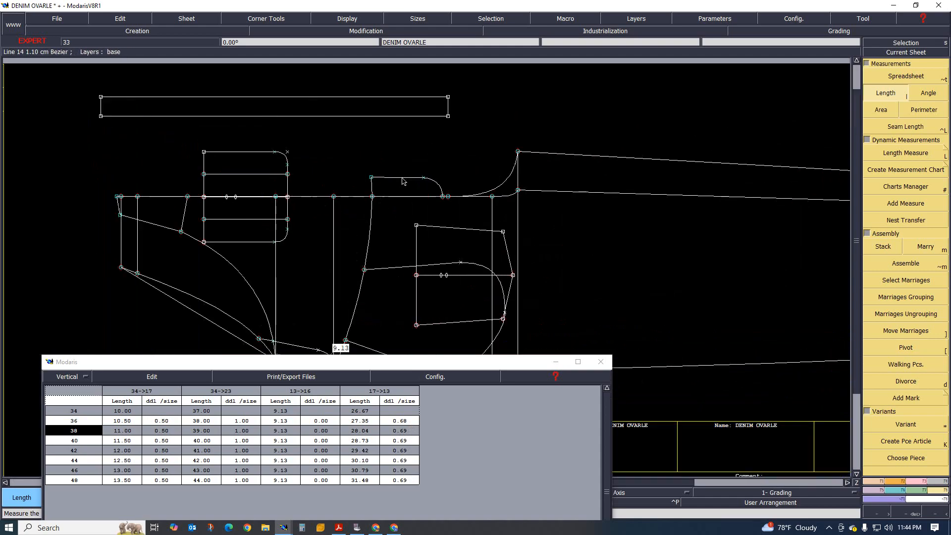
pyautogui.press('F10')
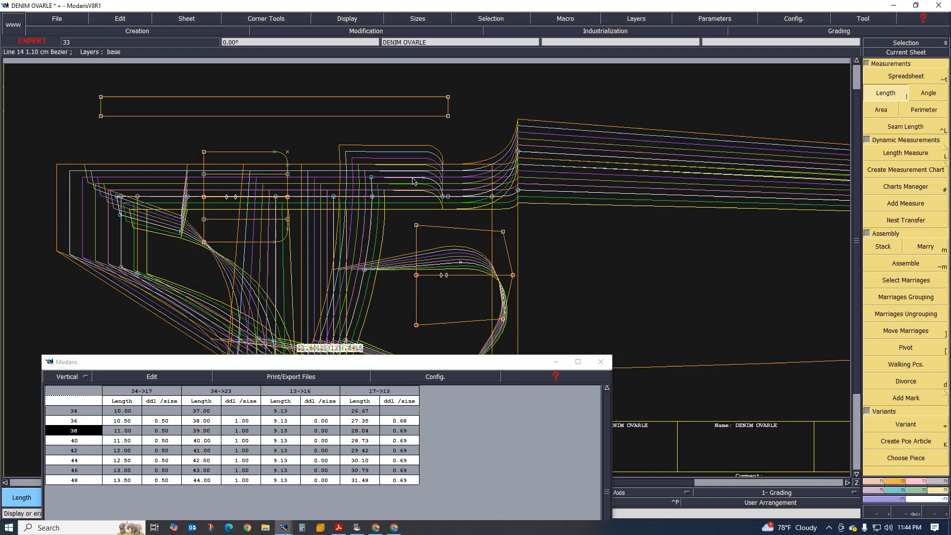
pyautogui.scroll(1, 392, 171)
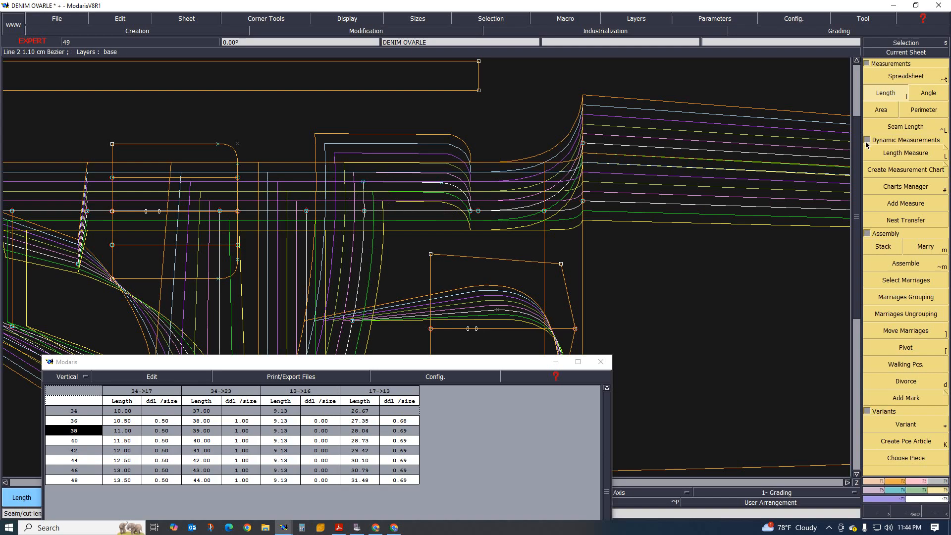
pyautogui.click(896, 489)
pyautogui.click(901, 77)
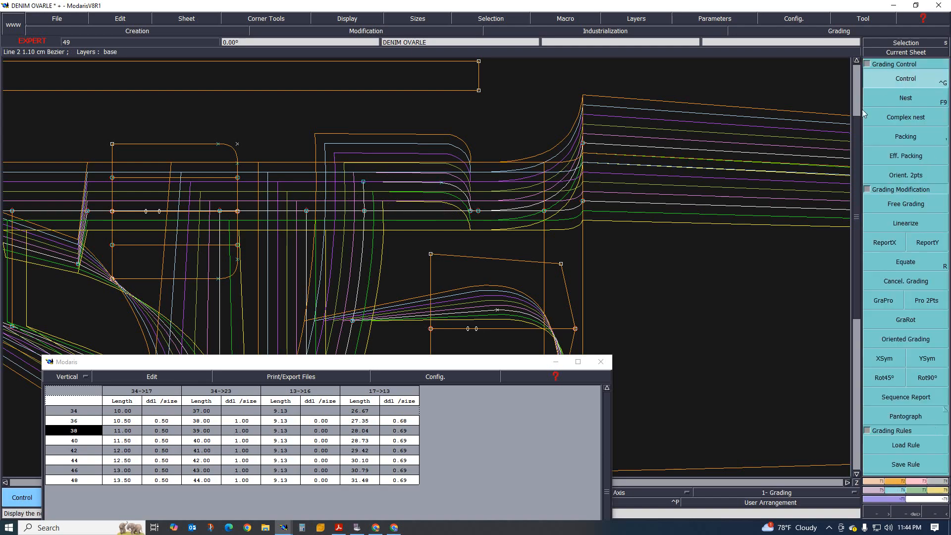
pyautogui.click(472, 214)
pyautogui.moveTo(814, 56); pyautogui.dragTo(815, 107)
pyautogui.write('.')
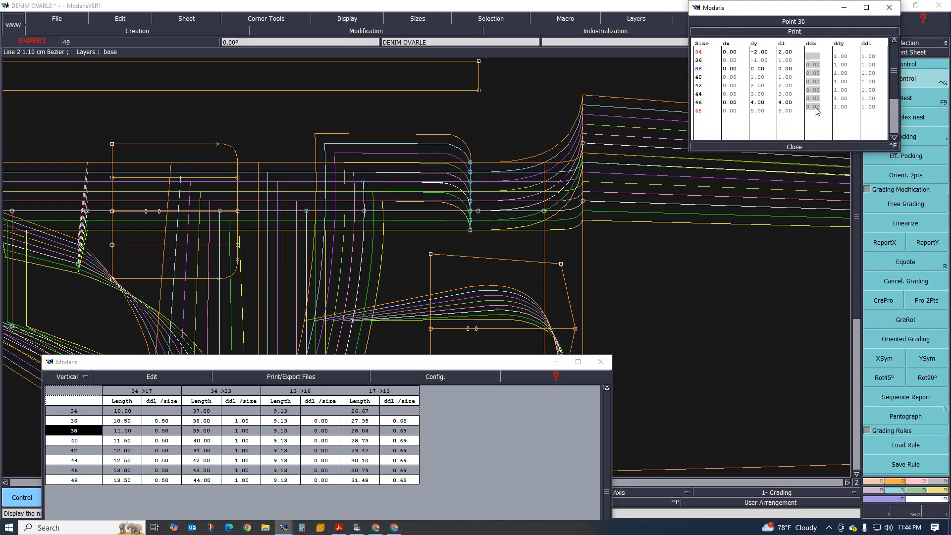
pyautogui.write('5')
pyautogui.press('Return')
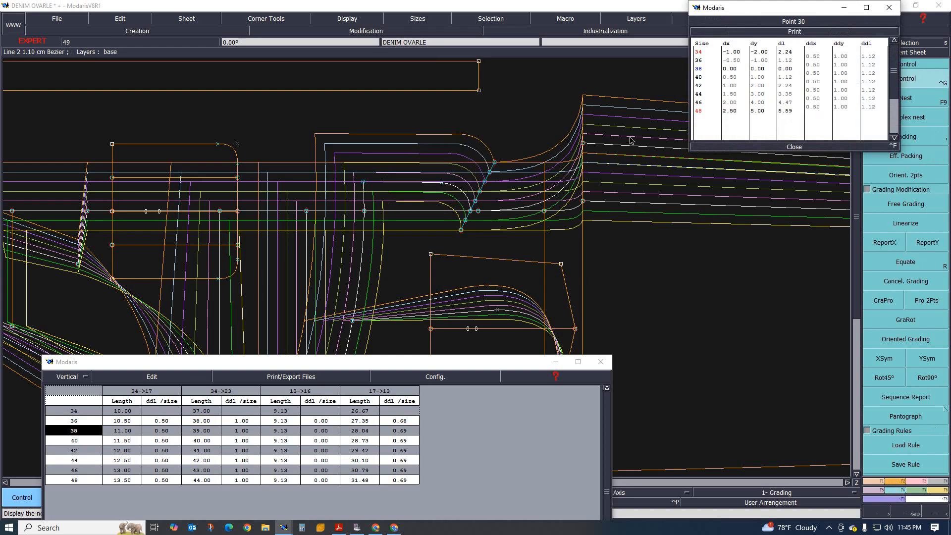
# Step: Set the horizontal grading increment (ddx) of point 30 at the fly's lower end to -0.50 for every size
pyautogui.click(810, 55)
pyautogui.moveTo(810, 56); pyautogui.dragTo(815, 113)
pyautogui.write('-')
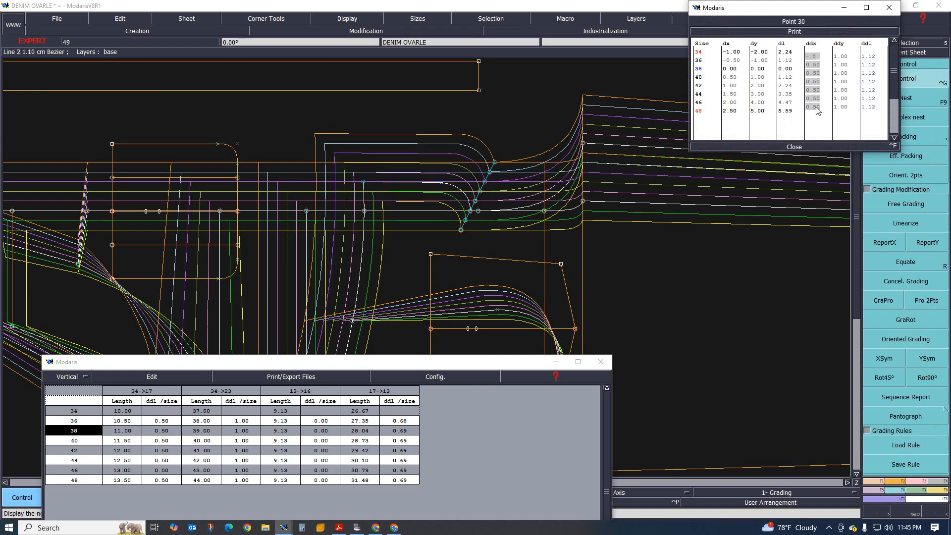
pyautogui.press('Return')
pyautogui.scroll(-2, 356, 192)
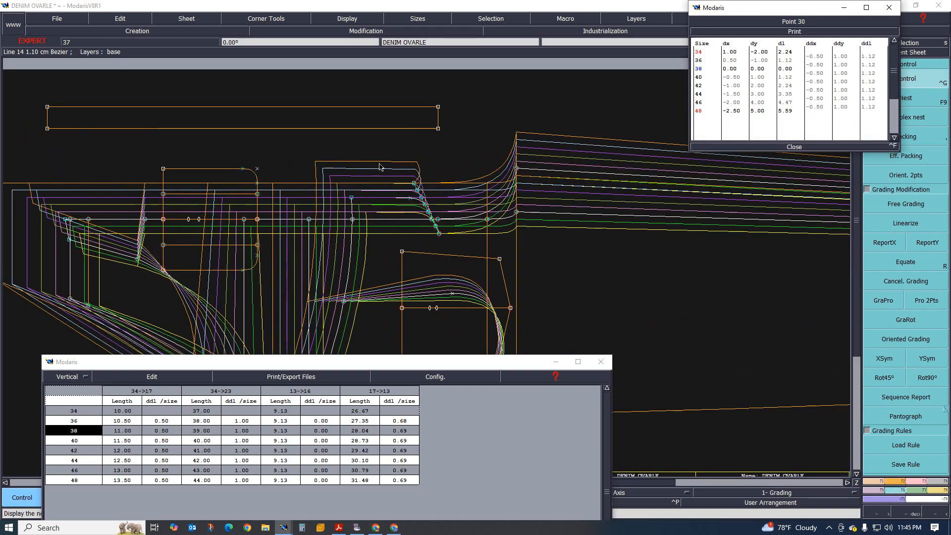
pyautogui.scroll(3, 380, 167)
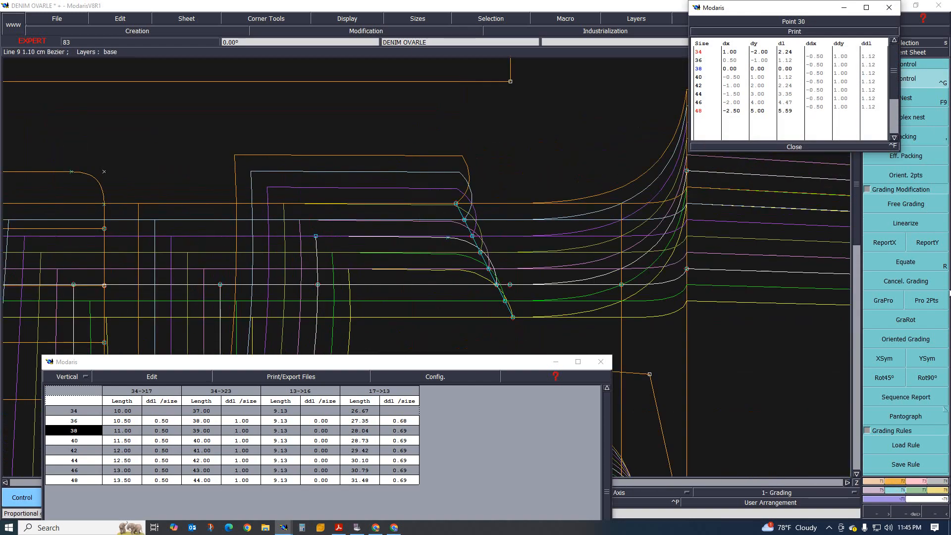
# Step: Examine the graded nest around the fly, bib, underarm and front pocket area
pyautogui.click(885, 242)
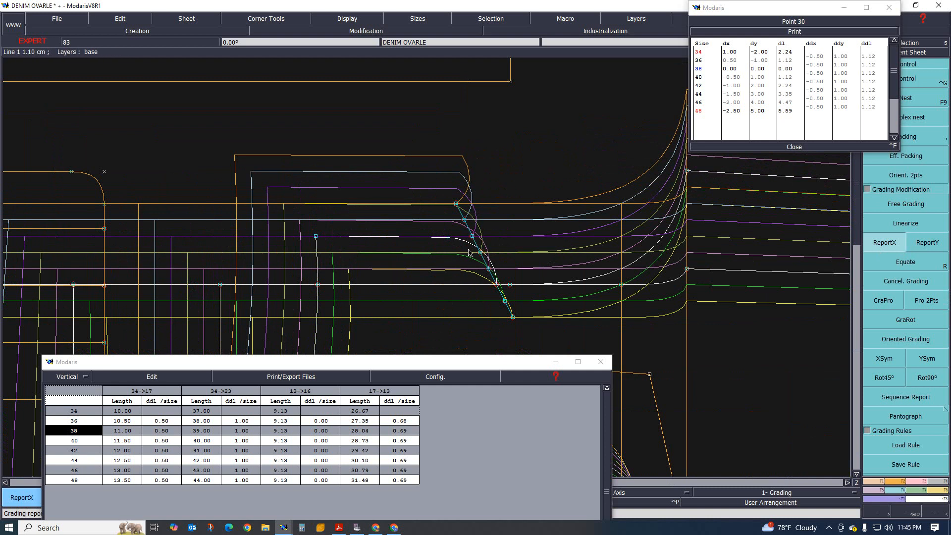
pyautogui.scroll(-2, 421, 180)
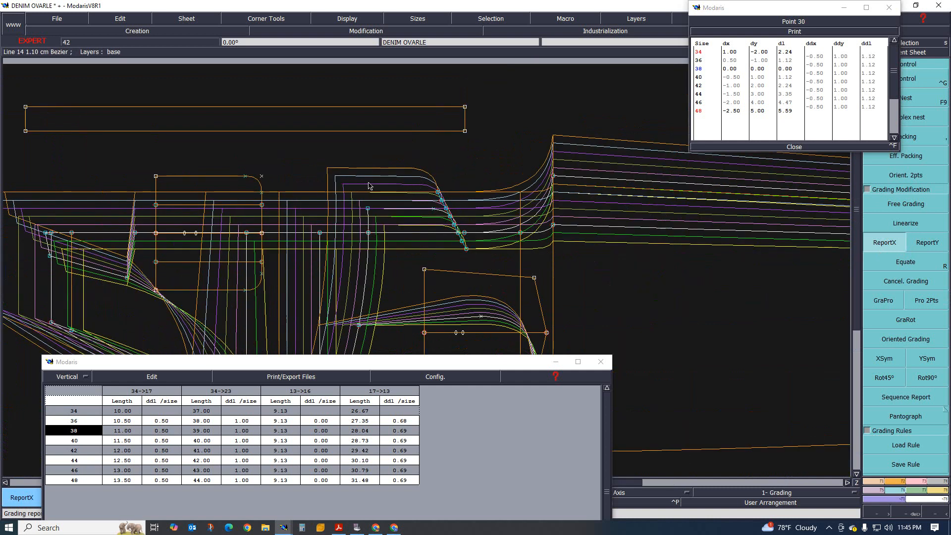
pyautogui.scroll(-1, 369, 186)
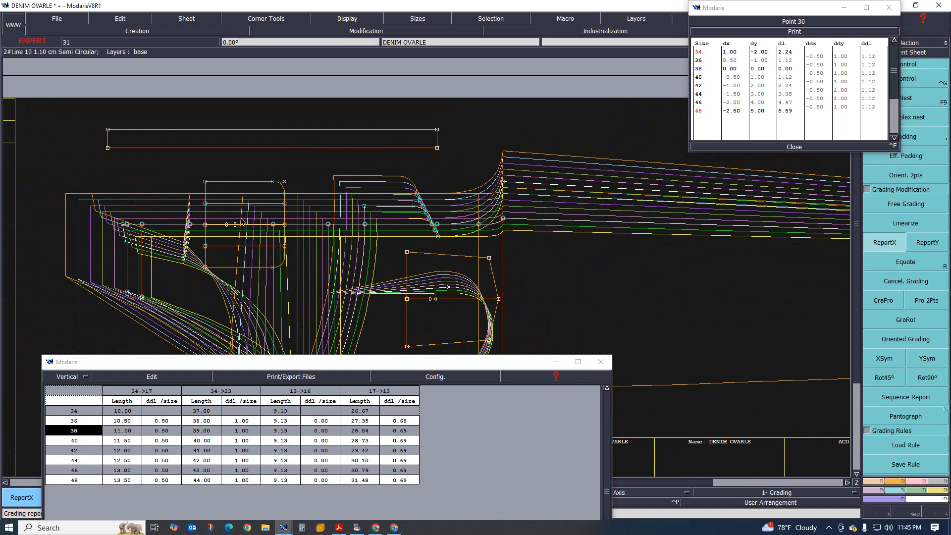
pyautogui.scroll(-1, 242, 222)
pyautogui.scroll(-1, 441, 273)
pyautogui.scroll(-1, 435, 255)
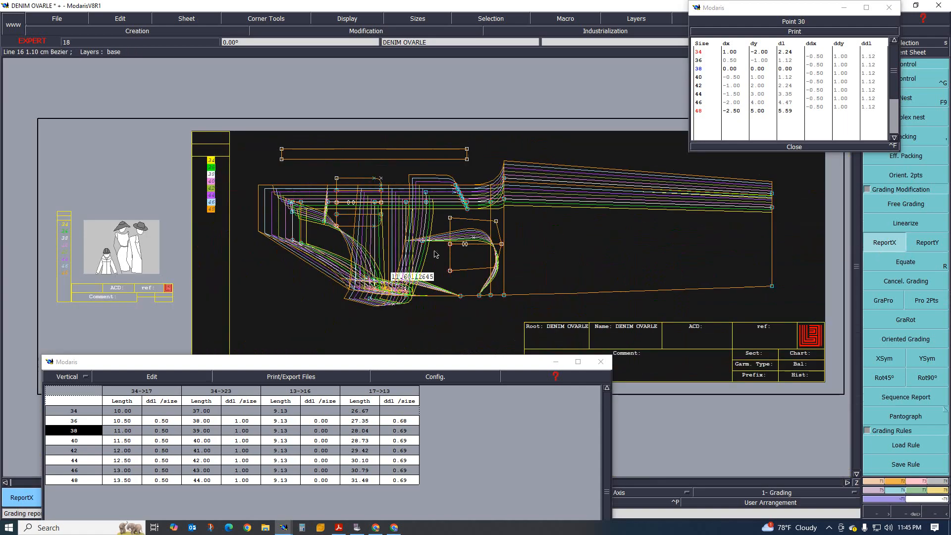
pyautogui.scroll(2, 435, 254)
pyautogui.scroll(-2, 397, 233)
pyautogui.scroll(2, 341, 203)
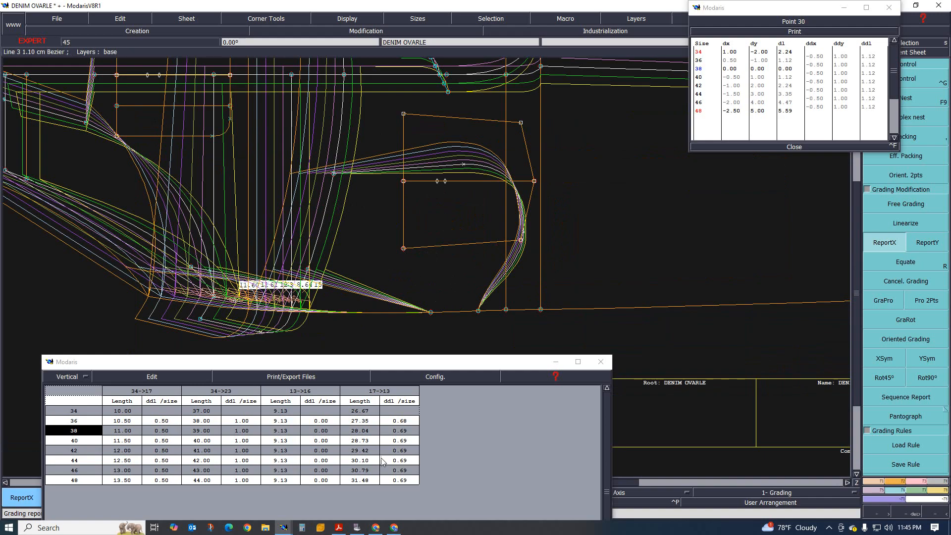
# Step: Switch to the Vertbaudet PDF in Acrobat, review the size specifications and the cover-page garment sketch, and return to Modaris
pyautogui.click(335, 528)
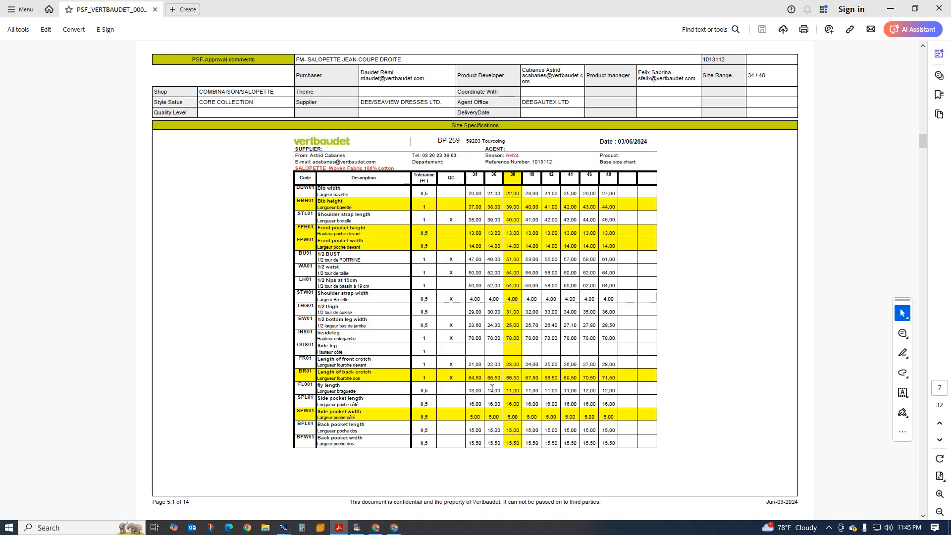
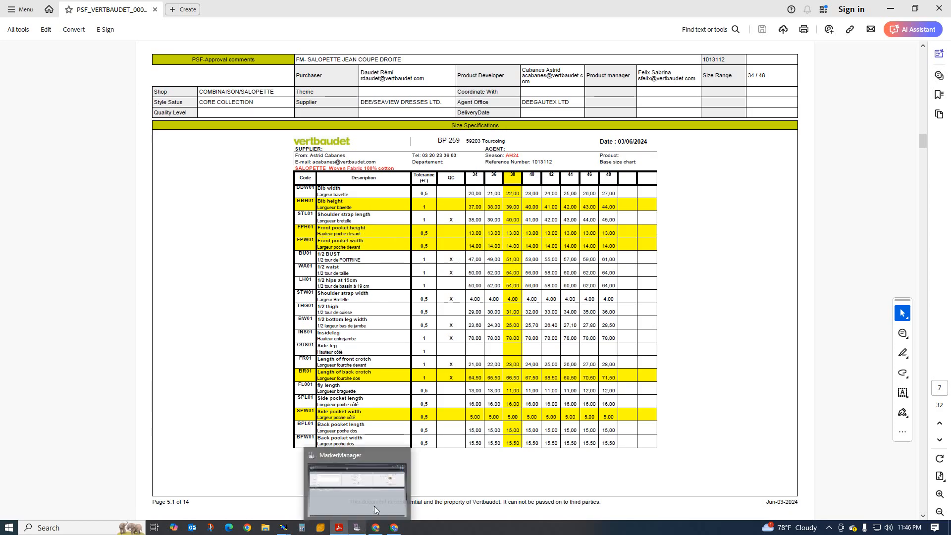
pyautogui.scroll(5, 473, 397)
pyautogui.scroll(5, 438, 351)
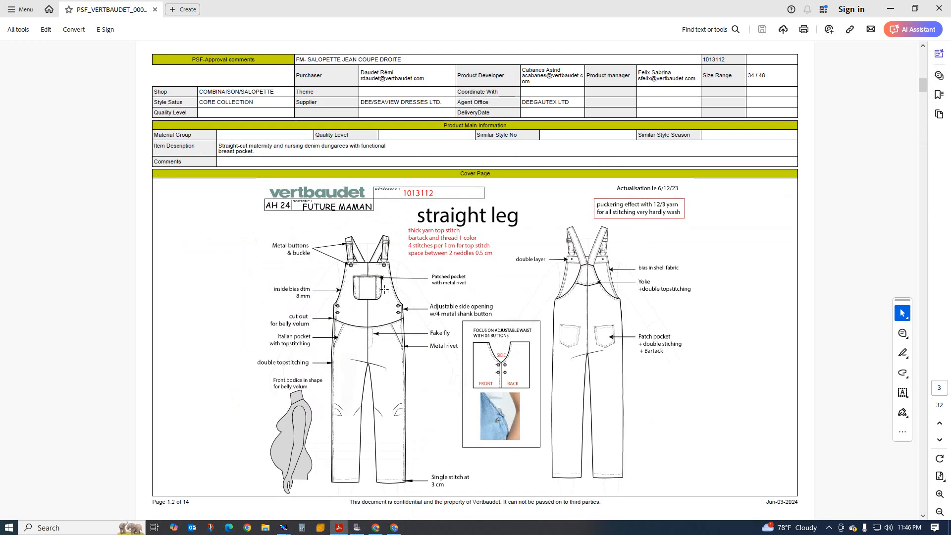
pyautogui.scroll(-10, 397, 420)
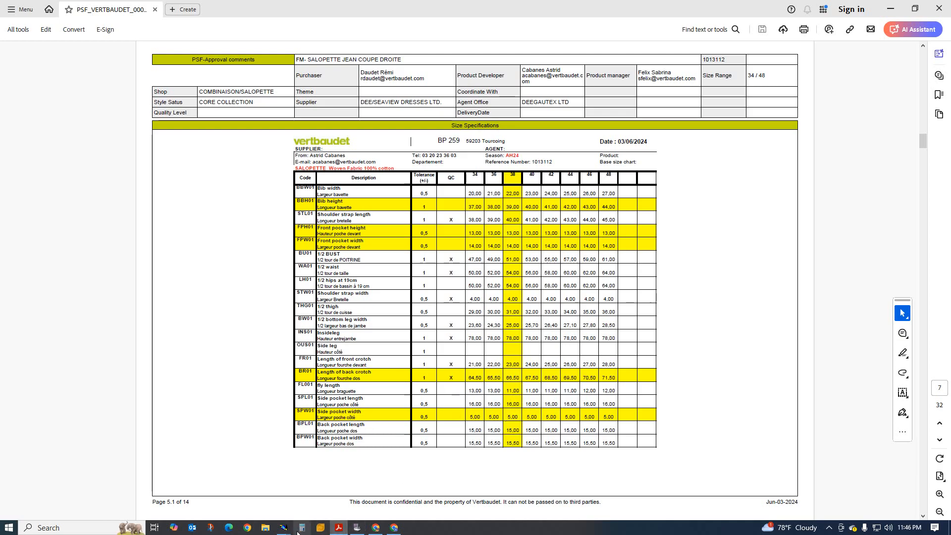
pyautogui.click(212, 491)
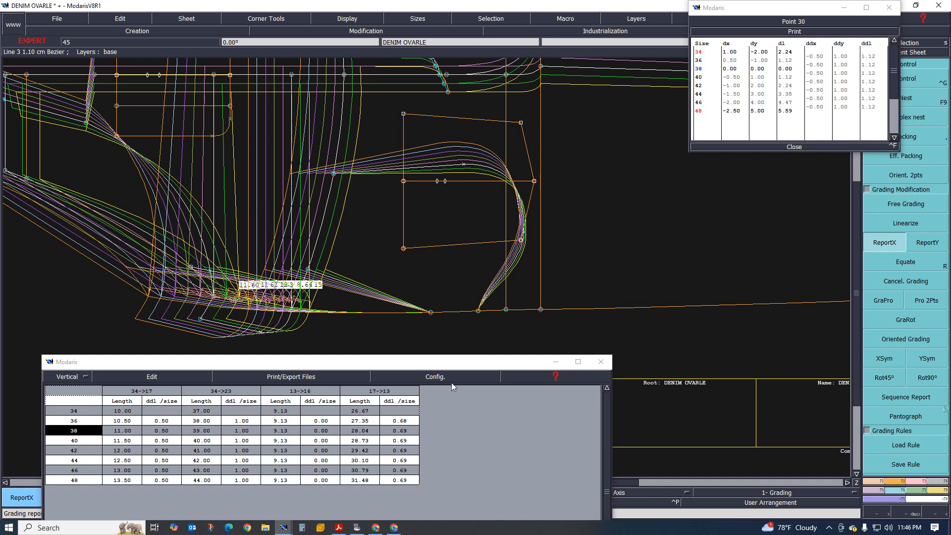
# Step: Close point 30's grading table and report the horizontal grading of pocket point 32 onto the pocket curve's end point on the side seam
pyautogui.scroll(-5, 436, 312)
pyautogui.scroll(5, 396, 250)
pyautogui.scroll(-2, 412, 218)
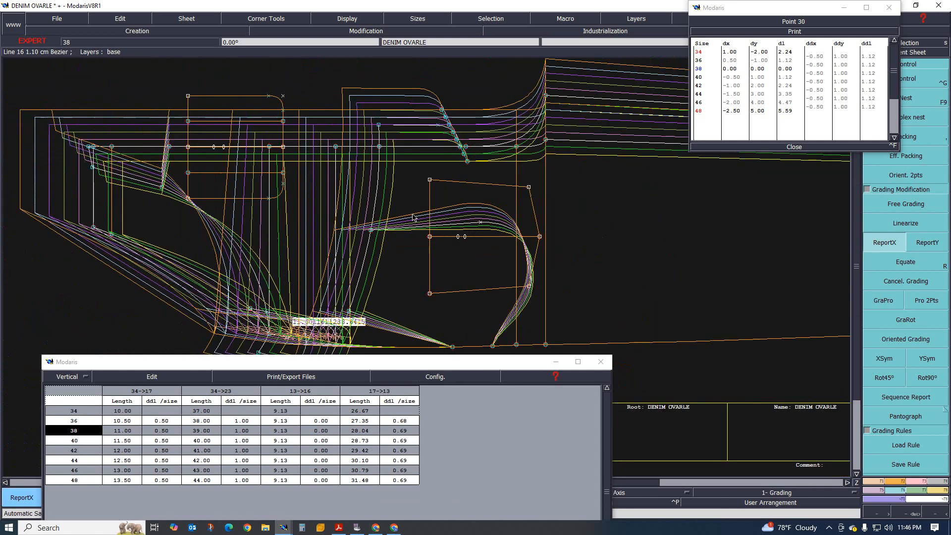
pyautogui.scroll(-1, 395, 262)
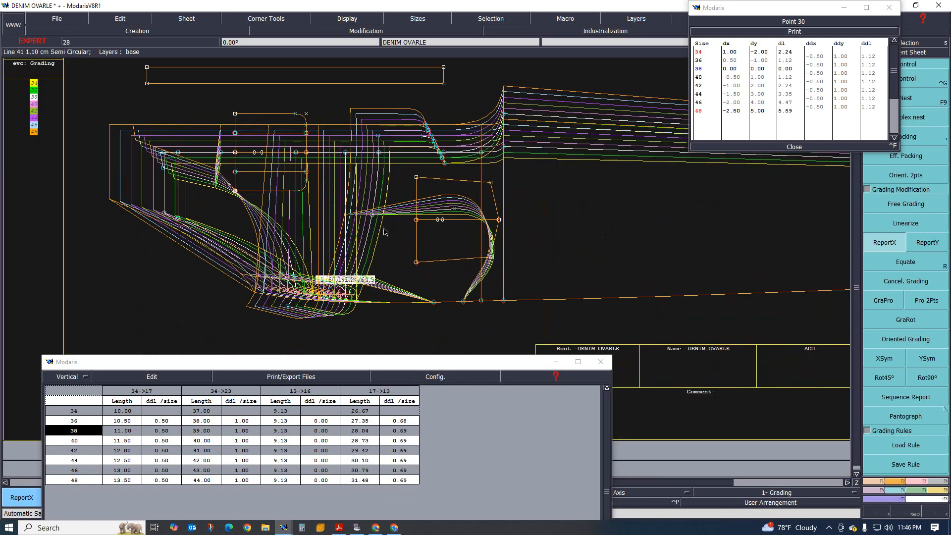
pyautogui.click(797, 147)
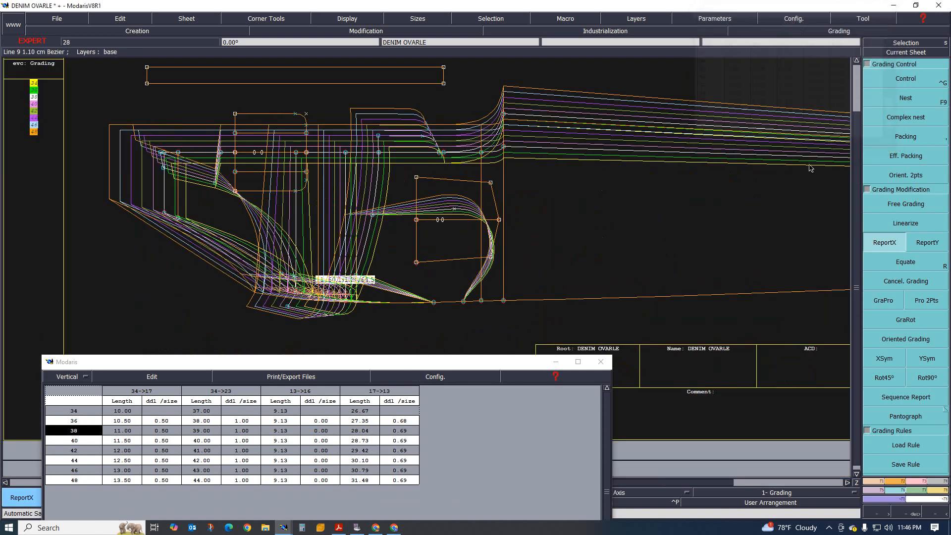
pyautogui.click(373, 215)
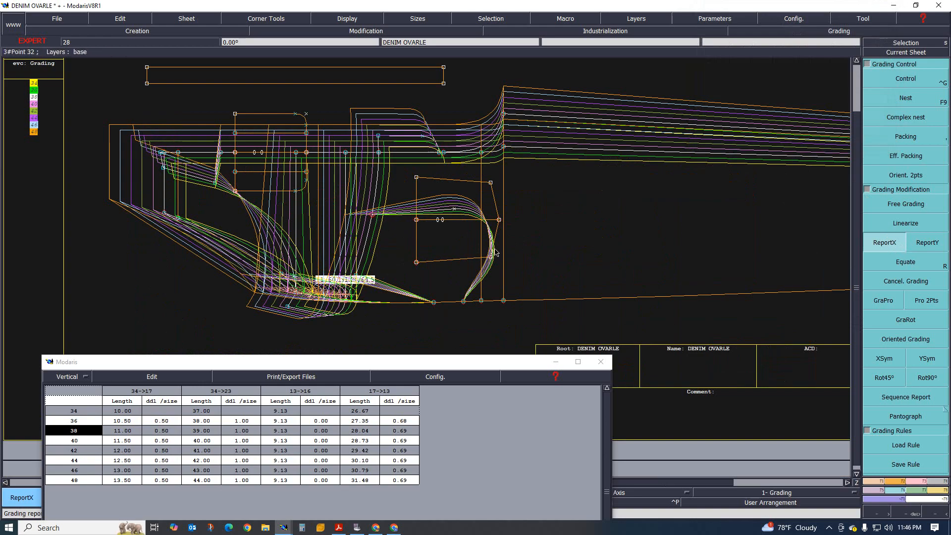
pyautogui.click(464, 301)
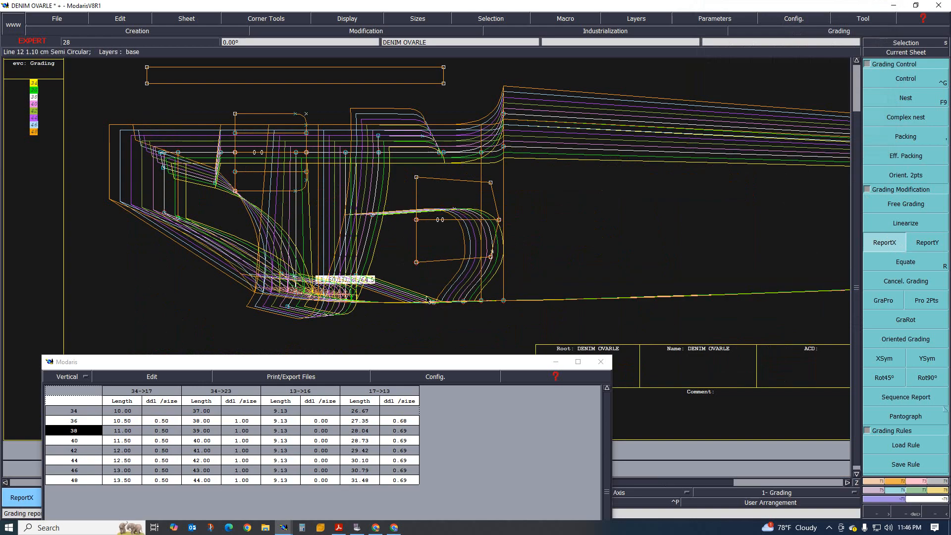
# Step: Examine the graded nest around the side pocket, front pocket, bib and shoulder strap
pyautogui.scroll(1, 459, 281)
pyautogui.scroll(-1, 421, 199)
pyautogui.scroll(1, 424, 178)
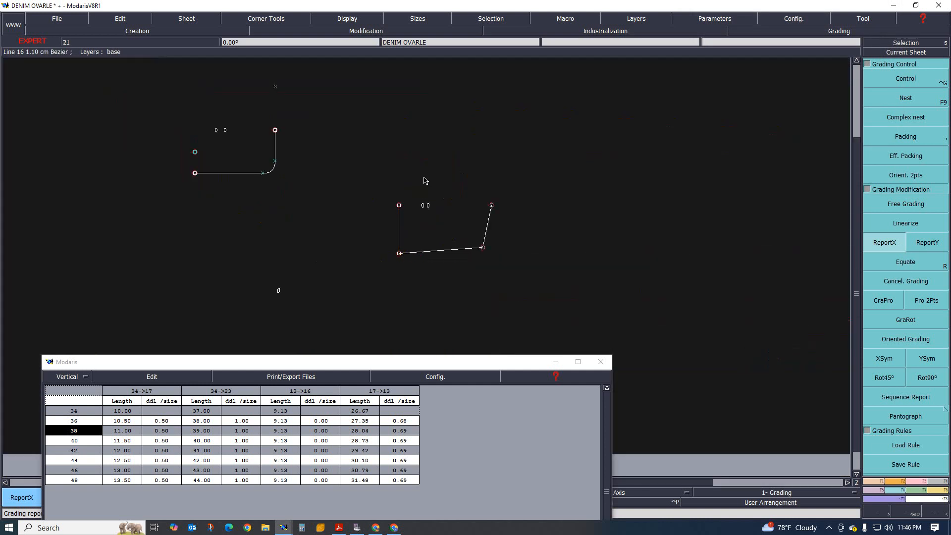
pyautogui.scroll(1, 448, 194)
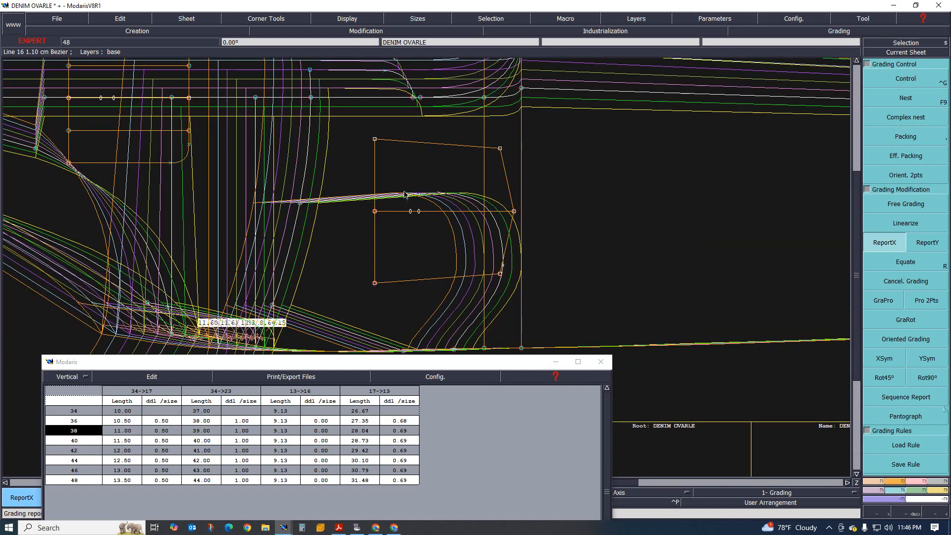
pyautogui.scroll(-1, 388, 201)
pyautogui.scroll(1, 389, 205)
pyautogui.scroll(-1, 417, 243)
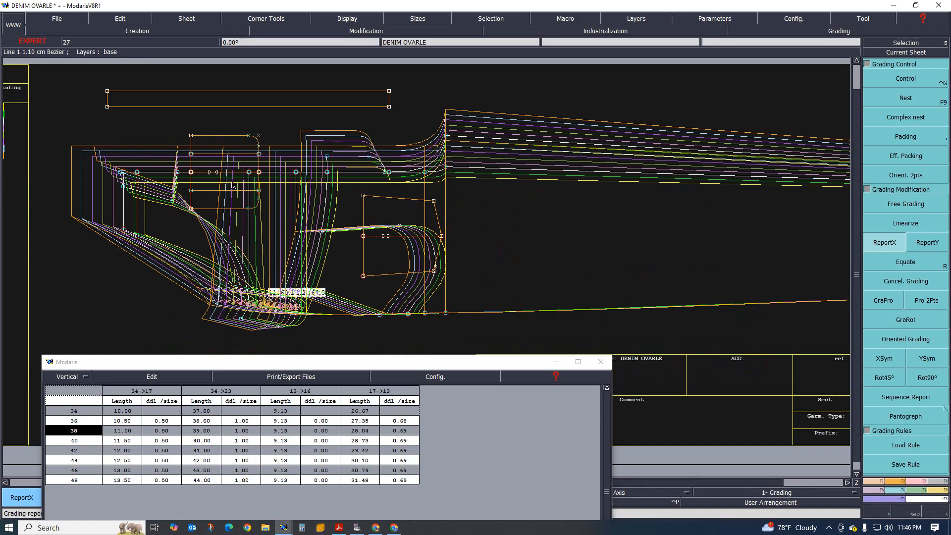
pyautogui.scroll(-1, 378, 229)
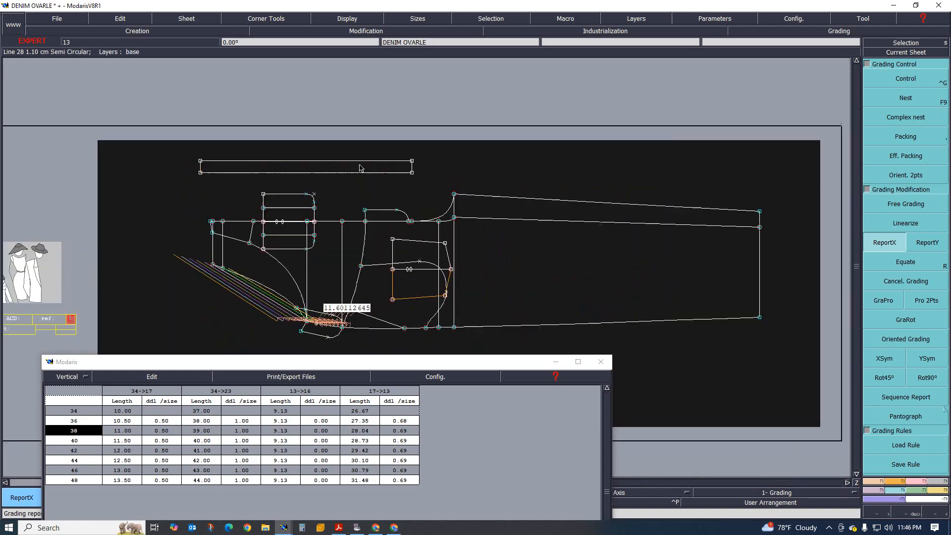
pyautogui.scroll(-1, 378, 228)
pyautogui.scroll(1, 382, 193)
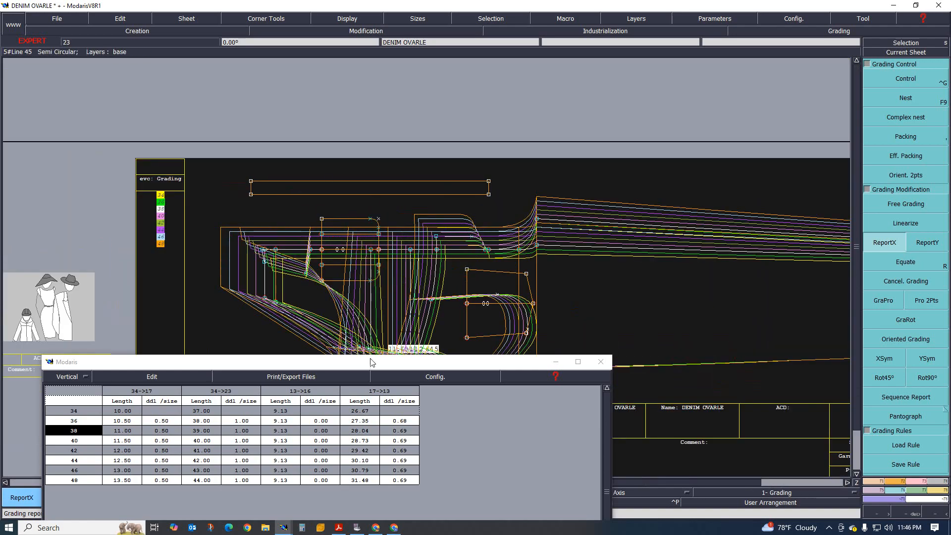
# Step: Check the shoulder strap length specifications in the Vertbaudet PDF in Acrobat and return to the Modaris pattern sheet
pyautogui.click(338, 530)
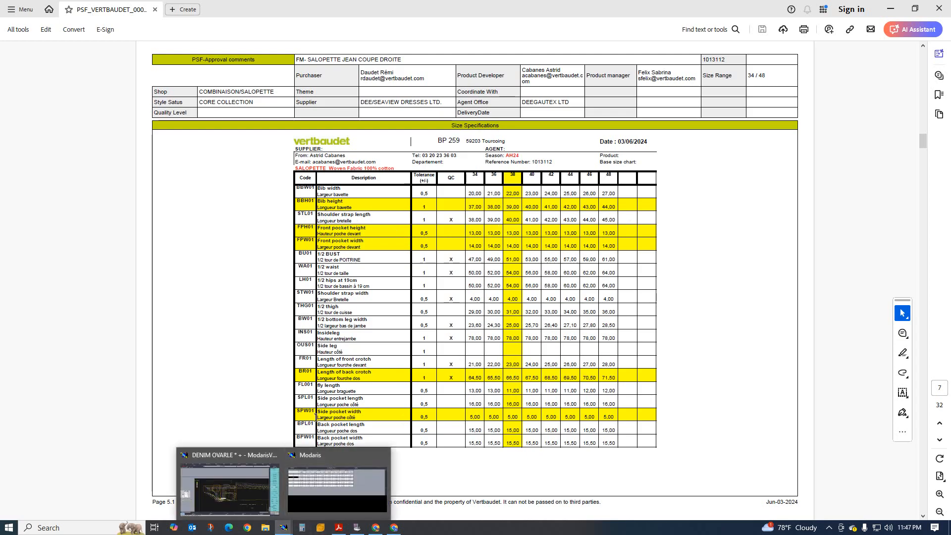
pyautogui.scroll(-3, 316, 415)
pyautogui.click(230, 488)
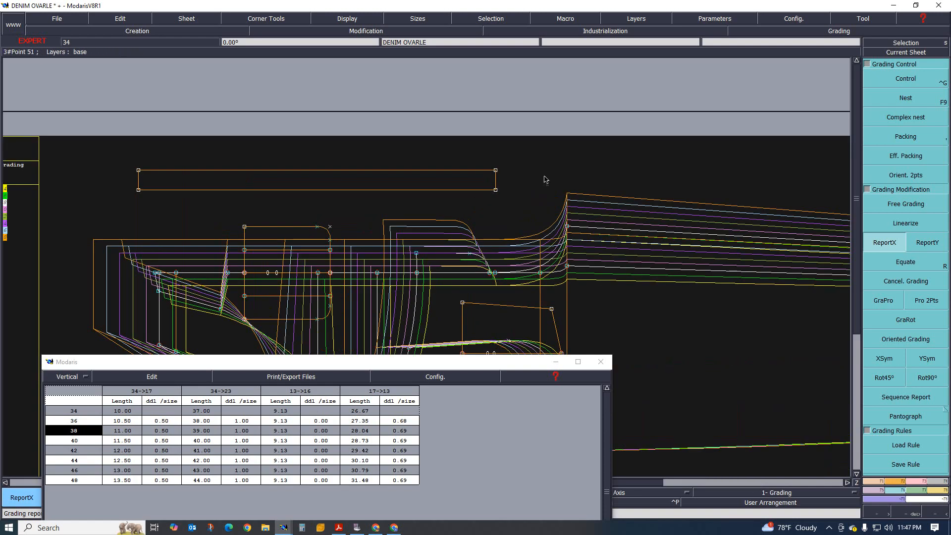
# Step: Set the horizontal grading increment (ddx) of point 50 at the shoulder strap's end to 1.00 for every size
pyautogui.hotkey('ctrl', 'g')
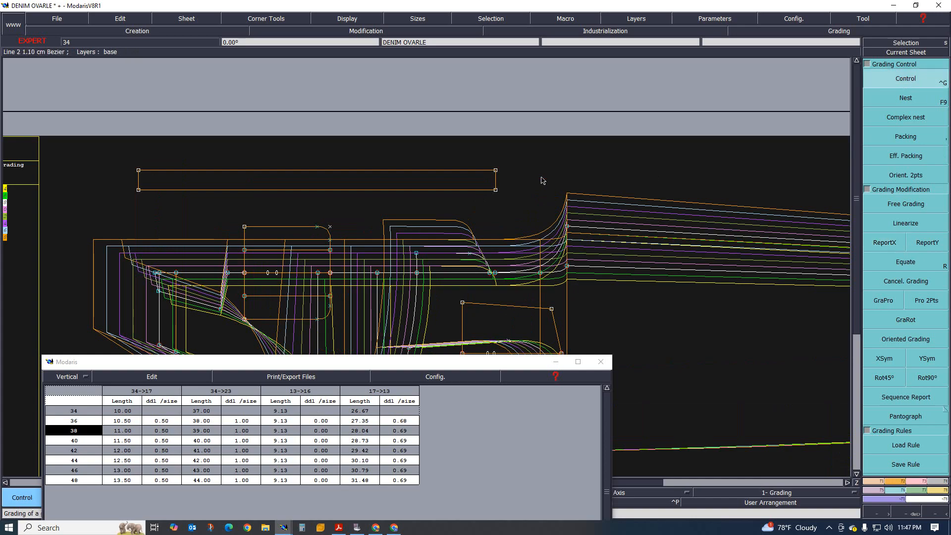
pyautogui.click(496, 170)
pyautogui.moveTo(817, 58); pyautogui.dragTo(815, 108)
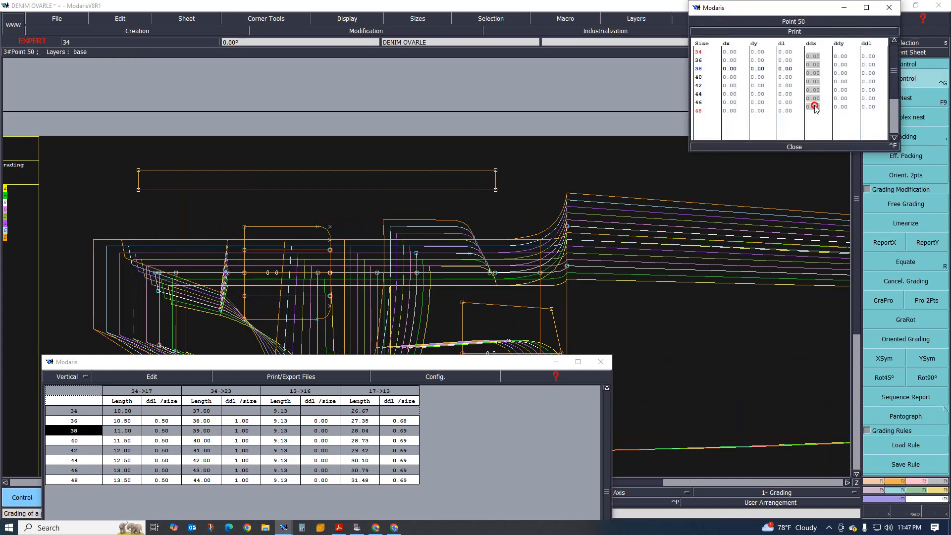
pyautogui.write('1')
pyautogui.press('Return')
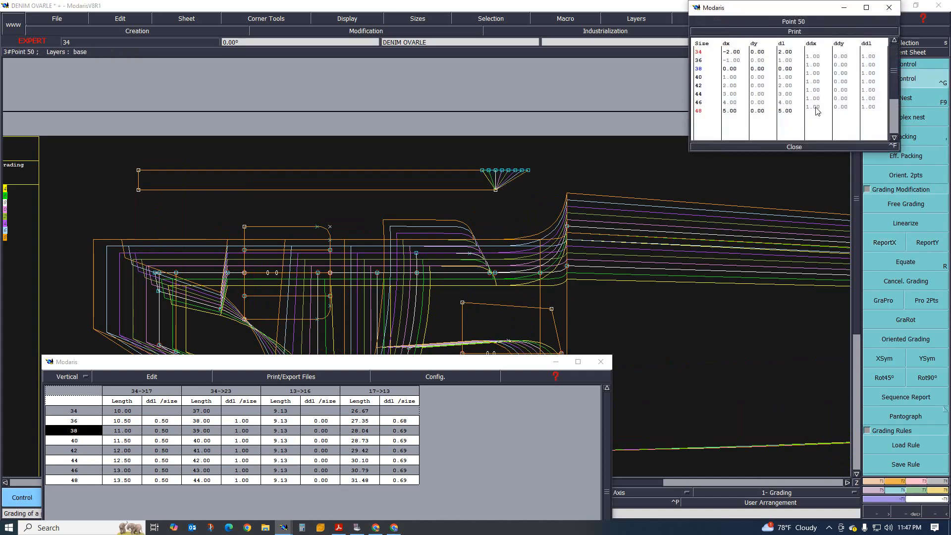
pyautogui.click(795, 146)
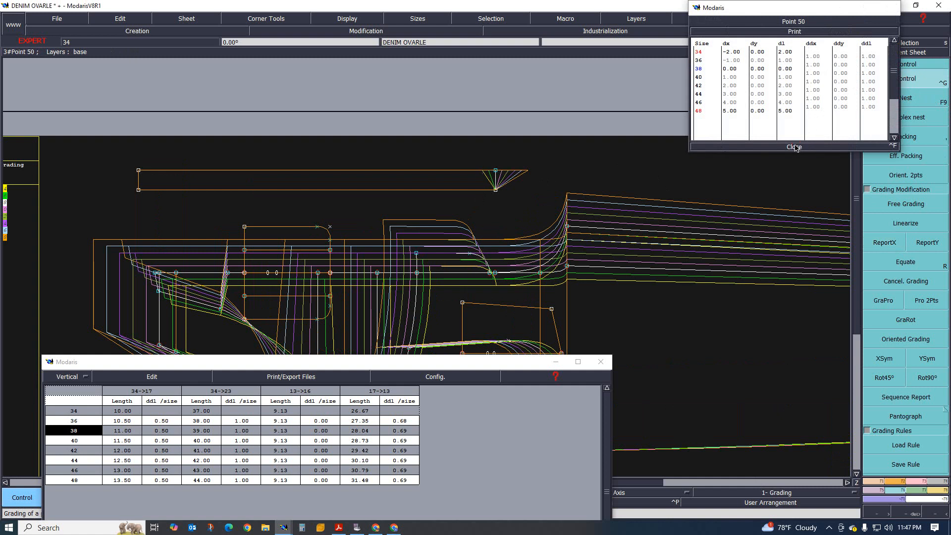
# Step: Report the horizontal grading of strap point 50 onto the strap end's other corner and close the measurement table
pyautogui.click(885, 242)
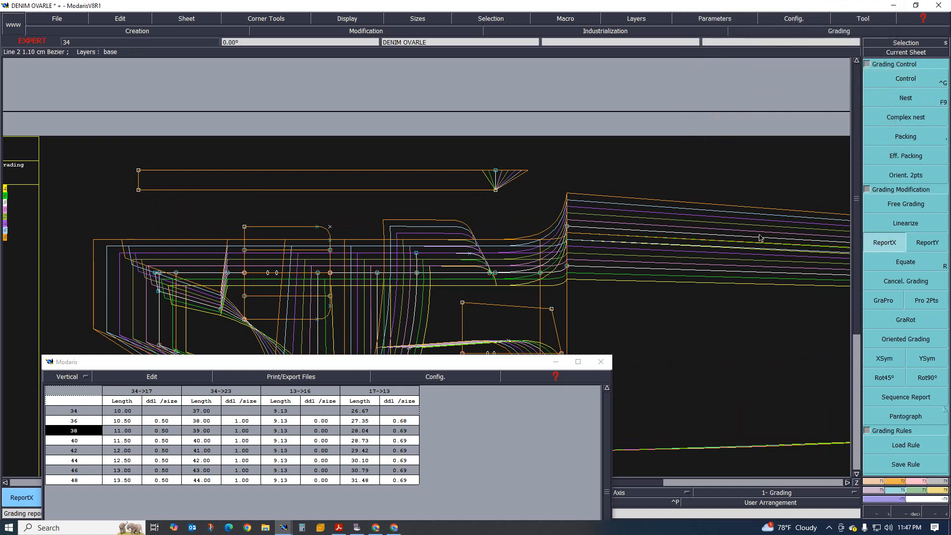
pyautogui.click(495, 174)
pyautogui.scroll(-2, 296, 218)
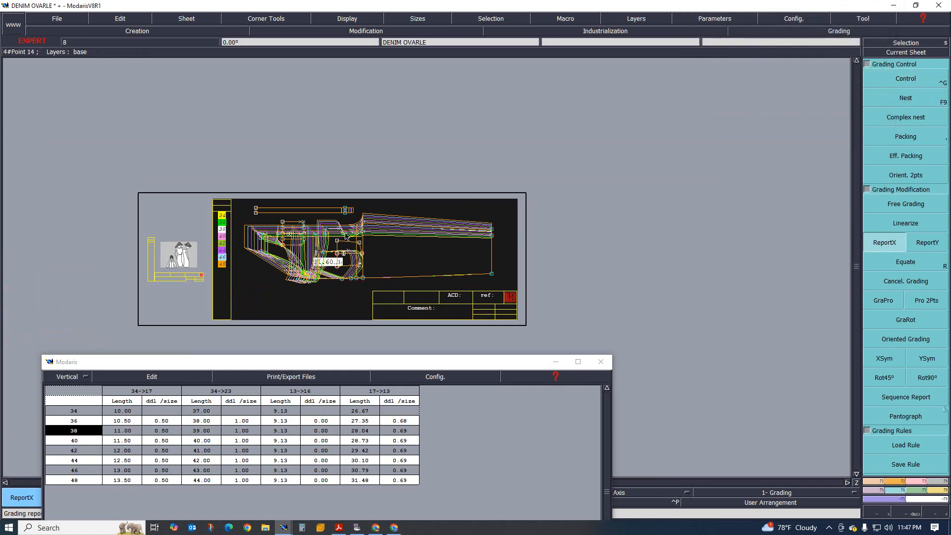
pyautogui.scroll(1, 364, 246)
pyautogui.click(601, 362)
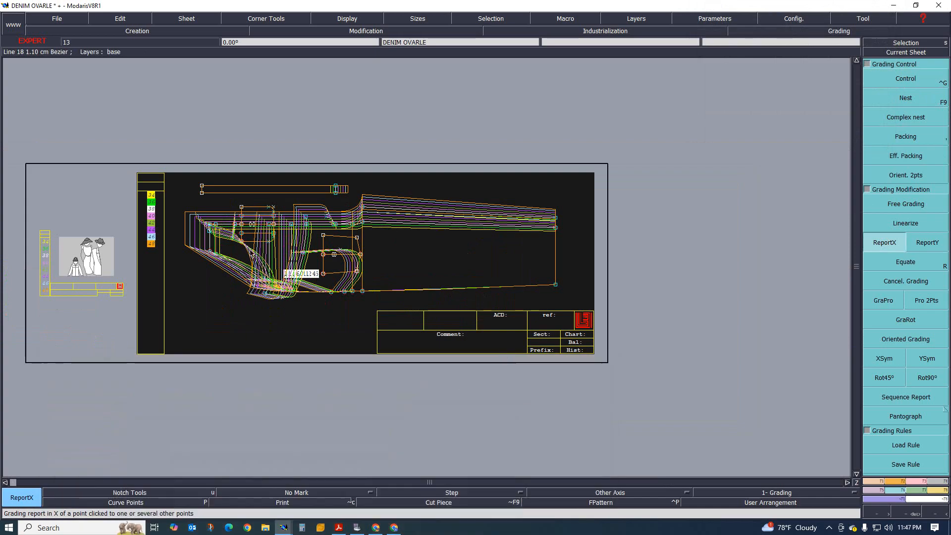
# Step: Hide the graded nest of the whole overall pattern, leaving only the base size displayed
pyautogui.scroll(1, 468, 286)
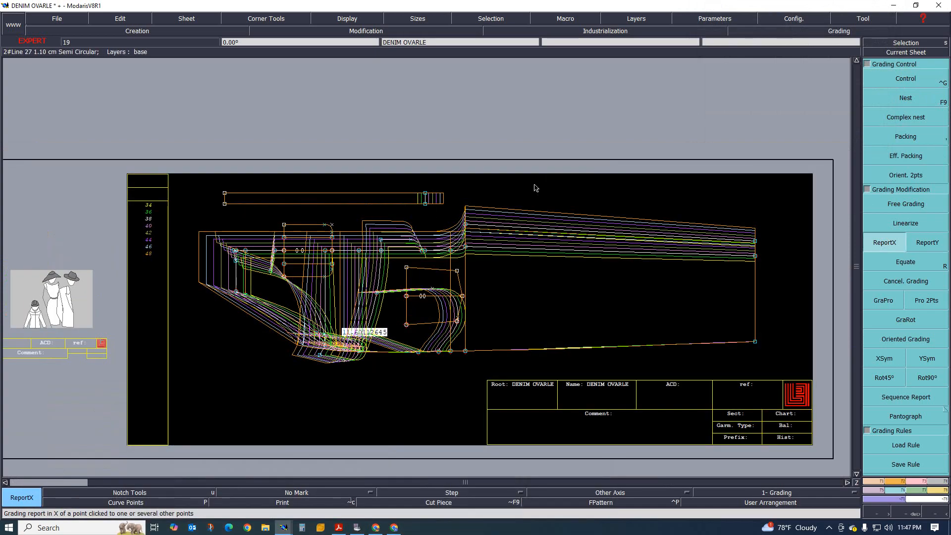
pyautogui.press('F9')
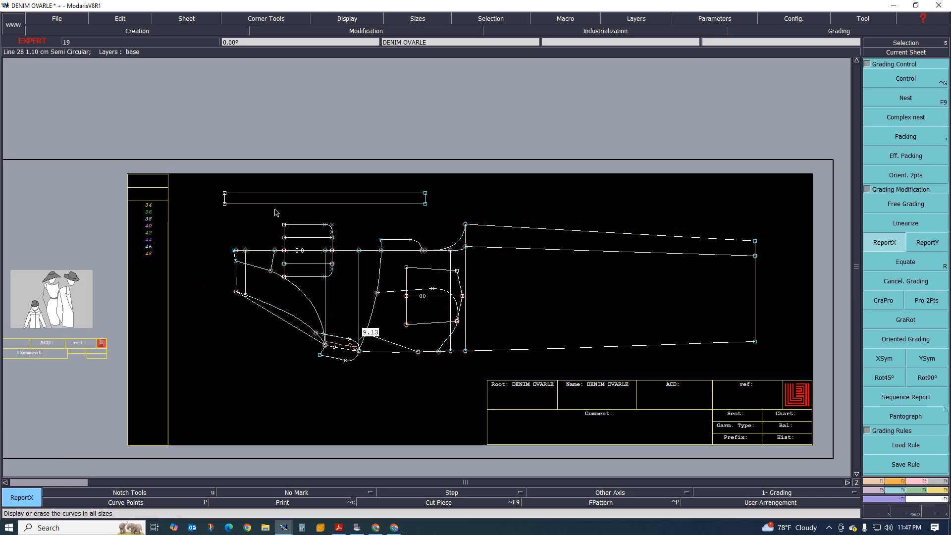
pyautogui.moveTo(191, 166); pyautogui.dragTo(774, 369)
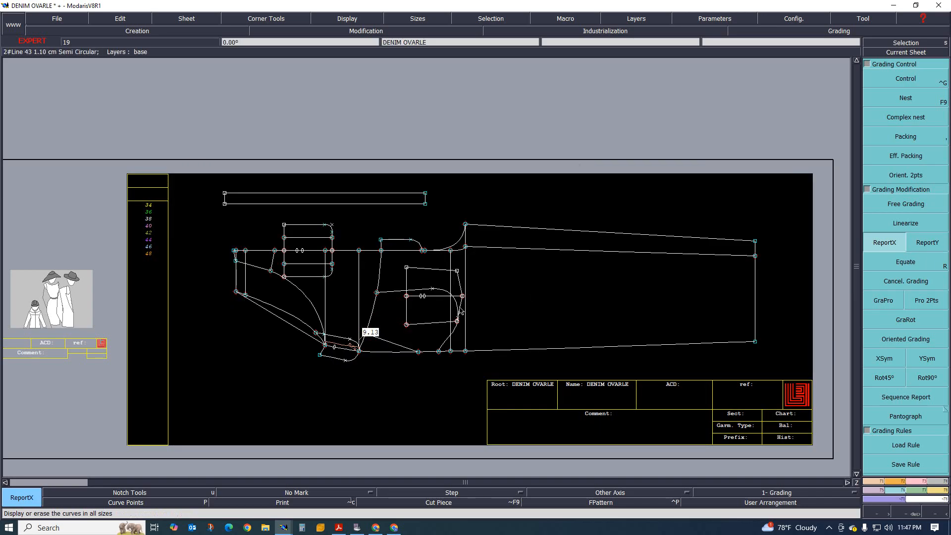
# Step: Examine the base-size overall pattern from the bib and strap down to the leg hem
pyautogui.scroll(-1, 417, 287)
pyautogui.scroll(-1, 414, 291)
pyautogui.scroll(1, 525, 292)
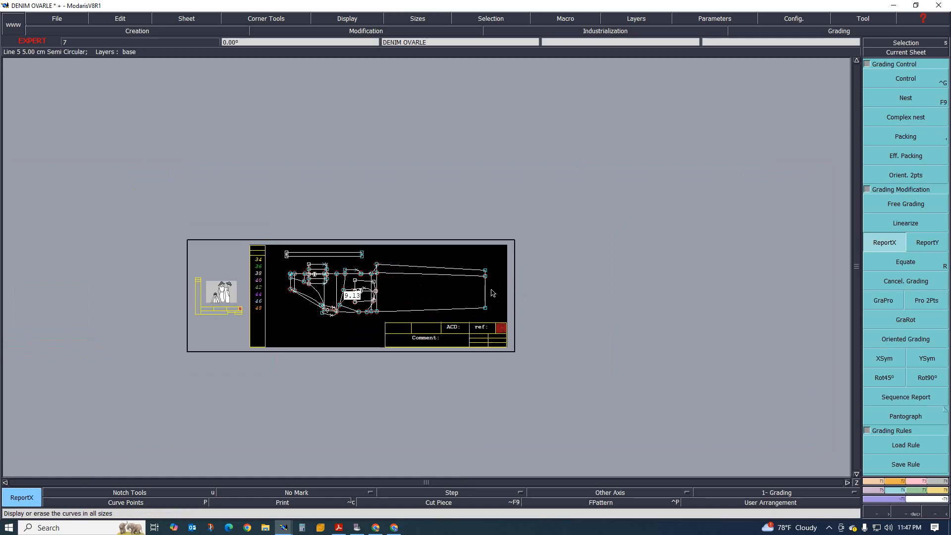
pyautogui.scroll(2, 443, 301)
pyautogui.scroll(-1, 513, 279)
pyautogui.scroll(1, 513, 280)
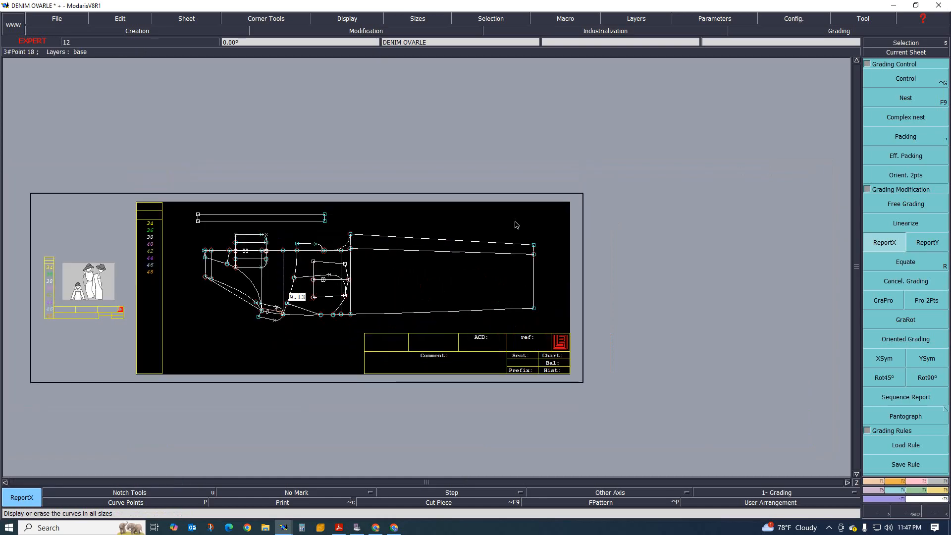
pyautogui.click(533, 283)
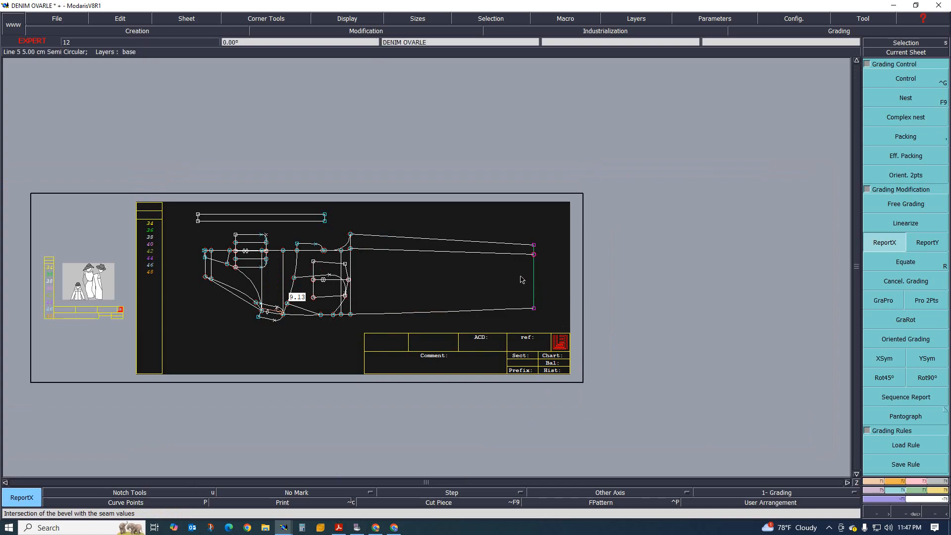
pyautogui.click(608, 277)
pyautogui.scroll(1, 299, 237)
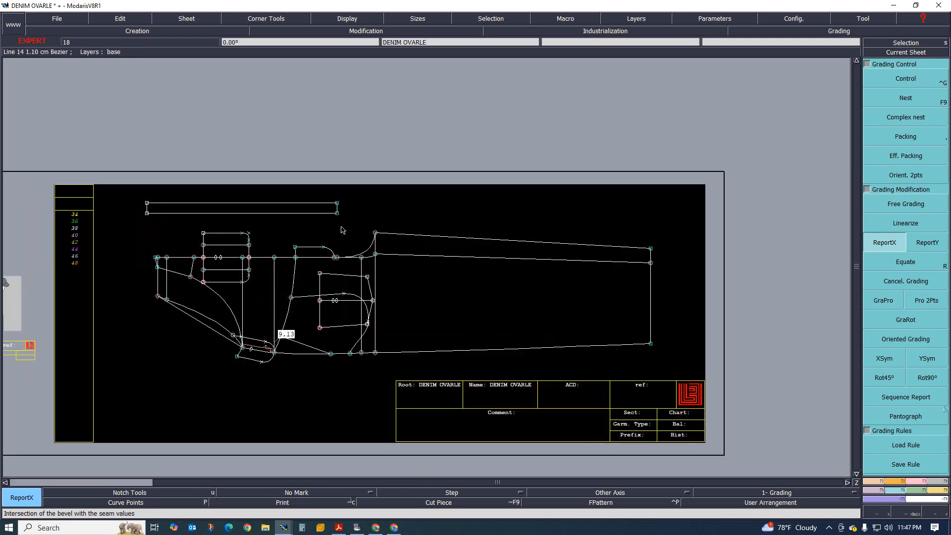
pyautogui.scroll(1, 414, 295)
pyautogui.scroll(-1, 414, 295)
pyautogui.scroll(1, 409, 303)
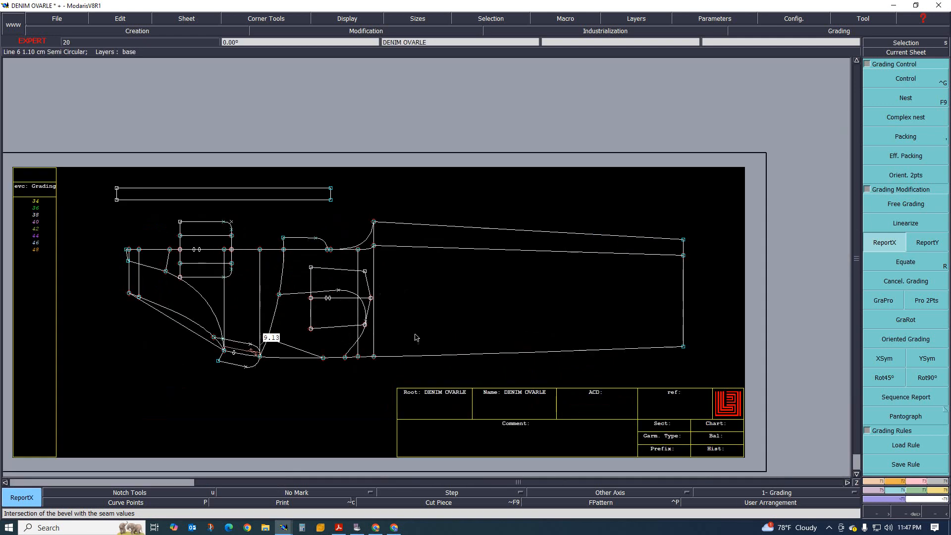
# Step: Activate the Seam piece-extraction command for the bib and waist area of the base pattern
pyautogui.click(940, 481)
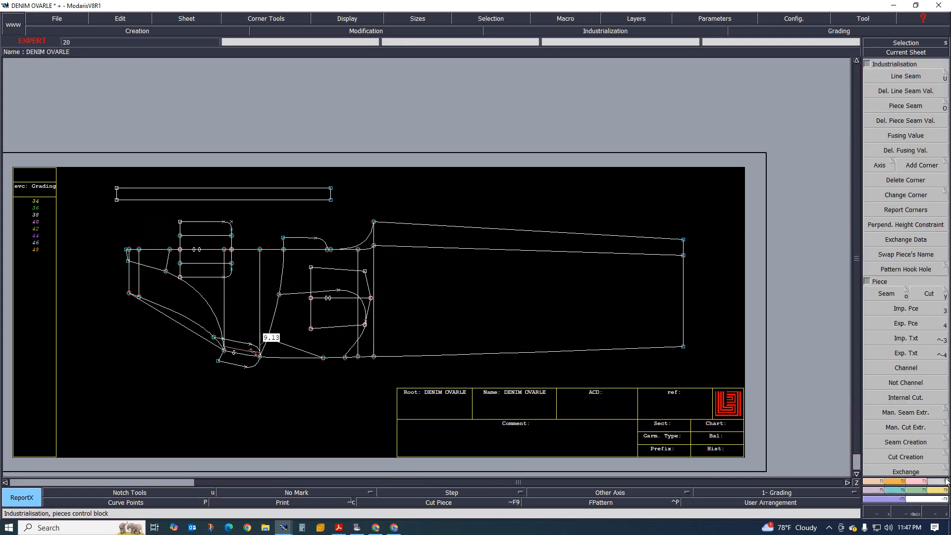
pyautogui.click(890, 296)
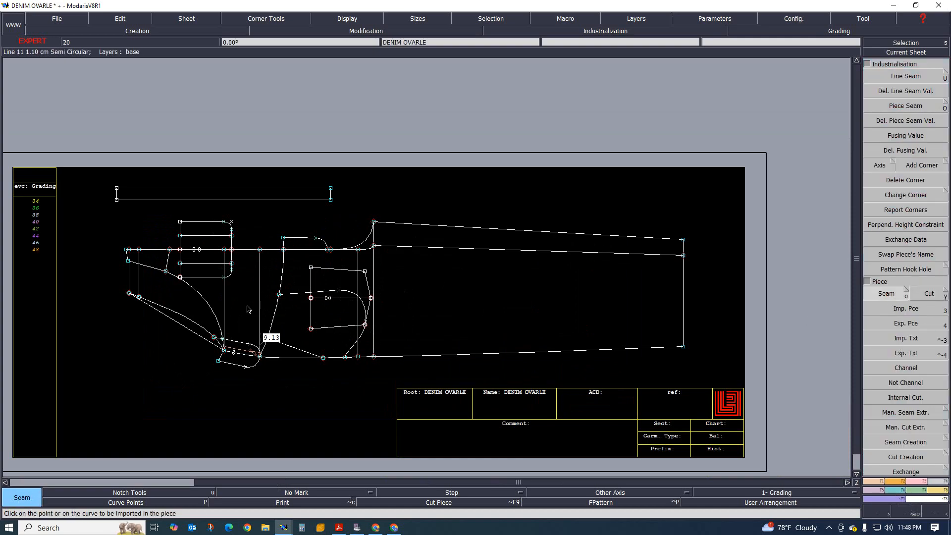
pyautogui.scroll(-3, 194, 303)
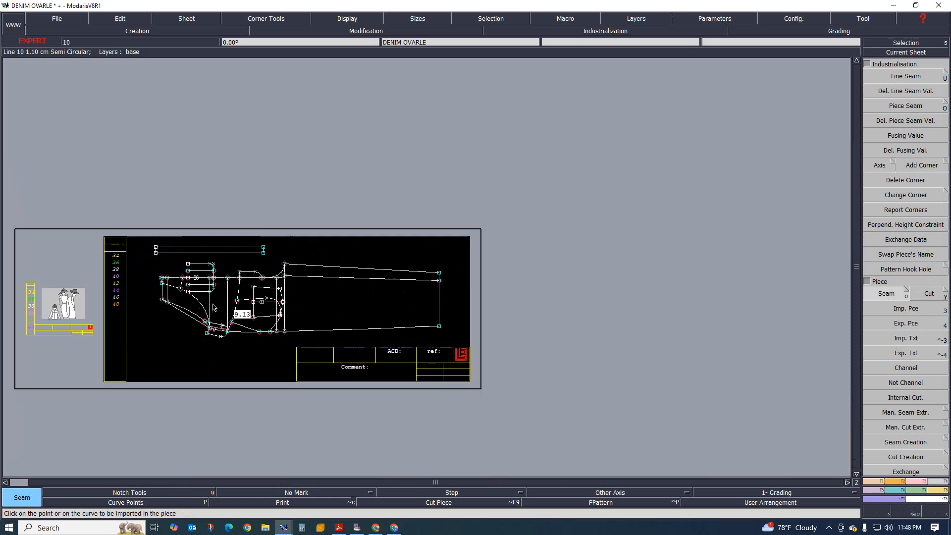
pyautogui.scroll(4, 214, 298)
pyautogui.scroll(2, 139, 300)
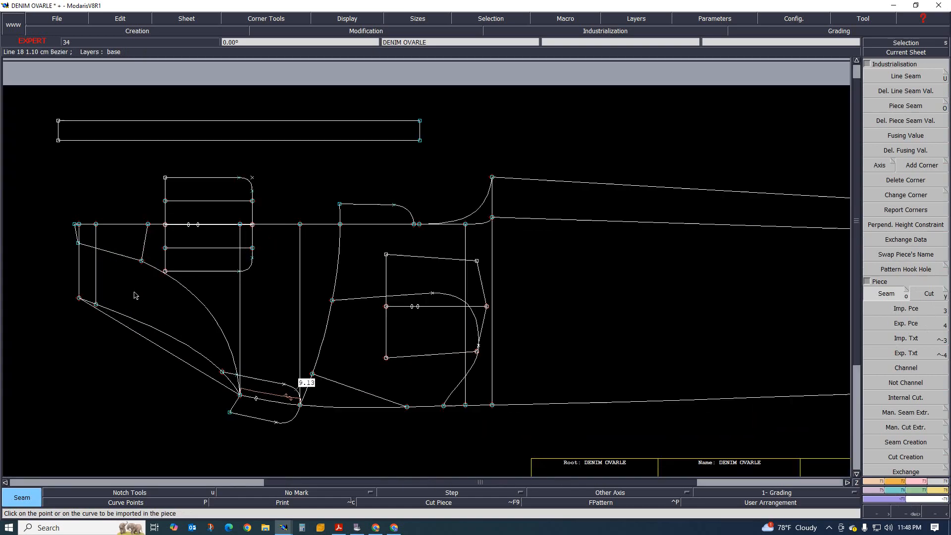
pyautogui.click(89, 266)
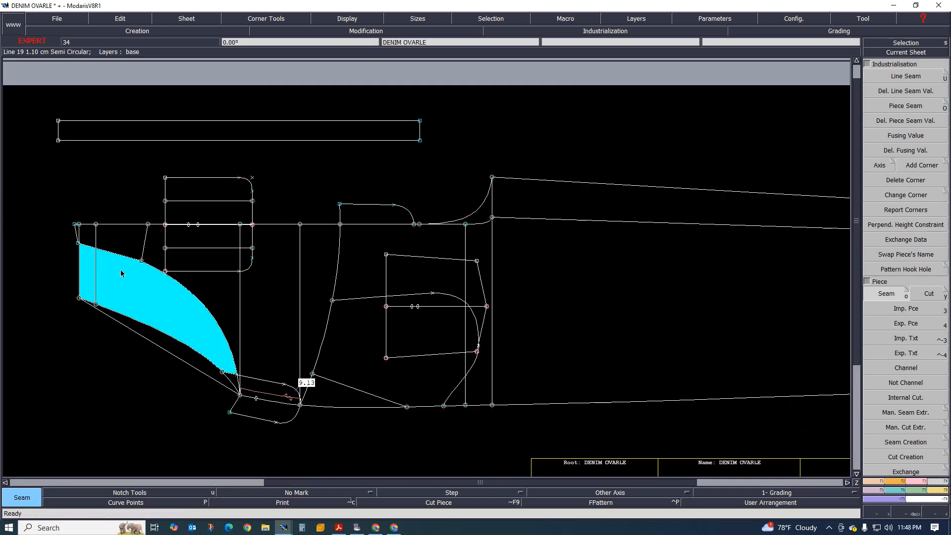
pyautogui.click(122, 241)
pyautogui.click(90, 234)
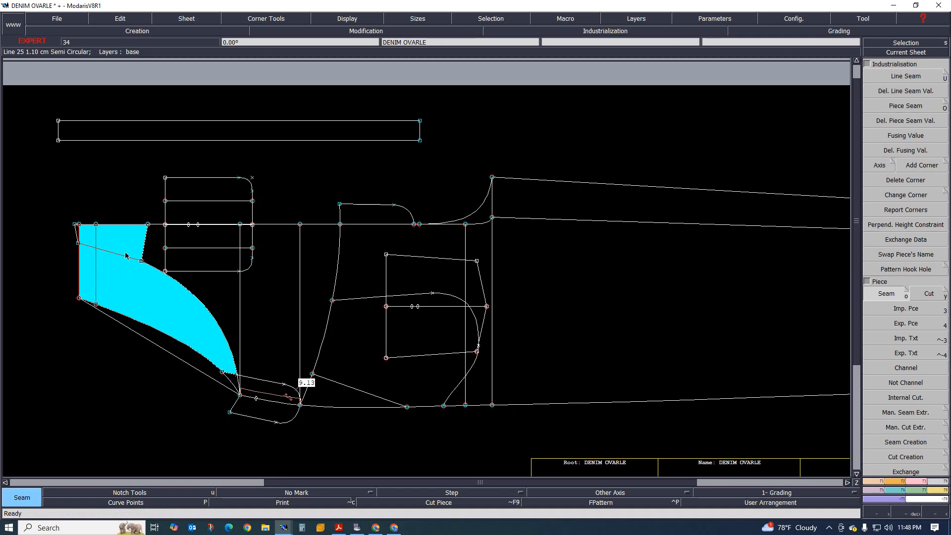
pyautogui.click(192, 243)
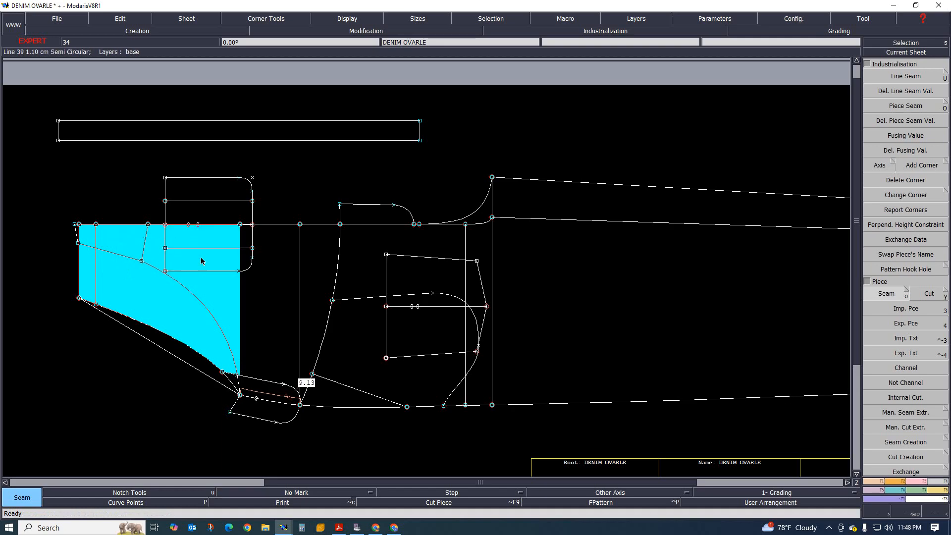
pyautogui.click(202, 261)
pyautogui.click(251, 241)
pyautogui.click(248, 256)
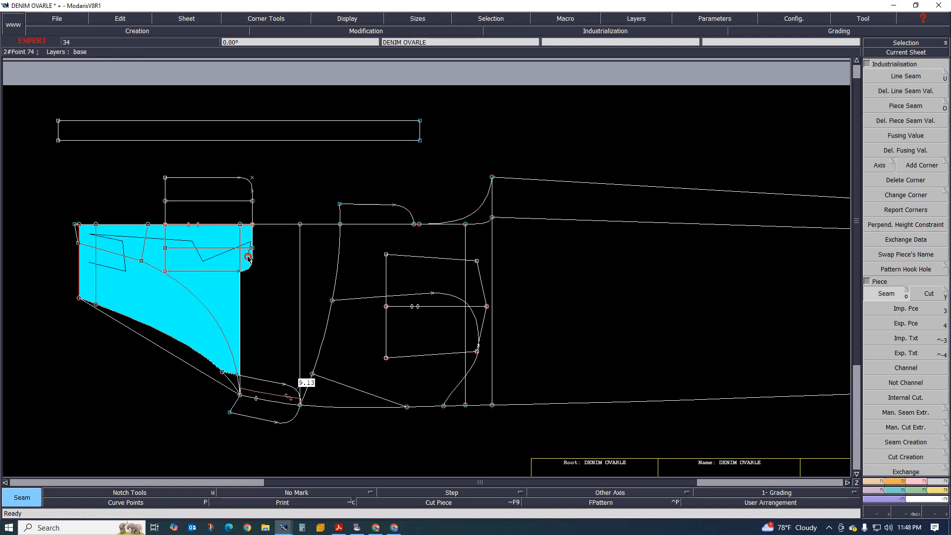
pyautogui.click(349, 285)
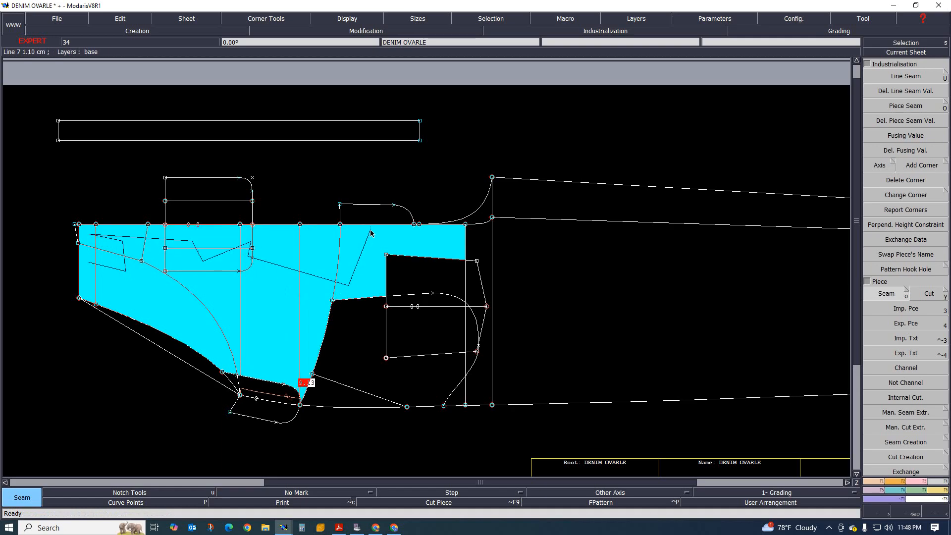
pyautogui.click(373, 215)
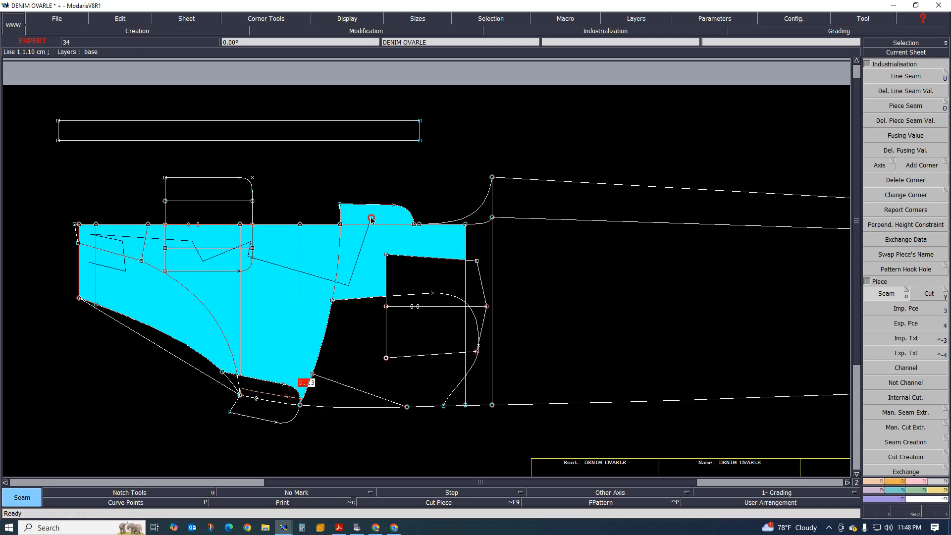
pyautogui.rightClick(339, 254)
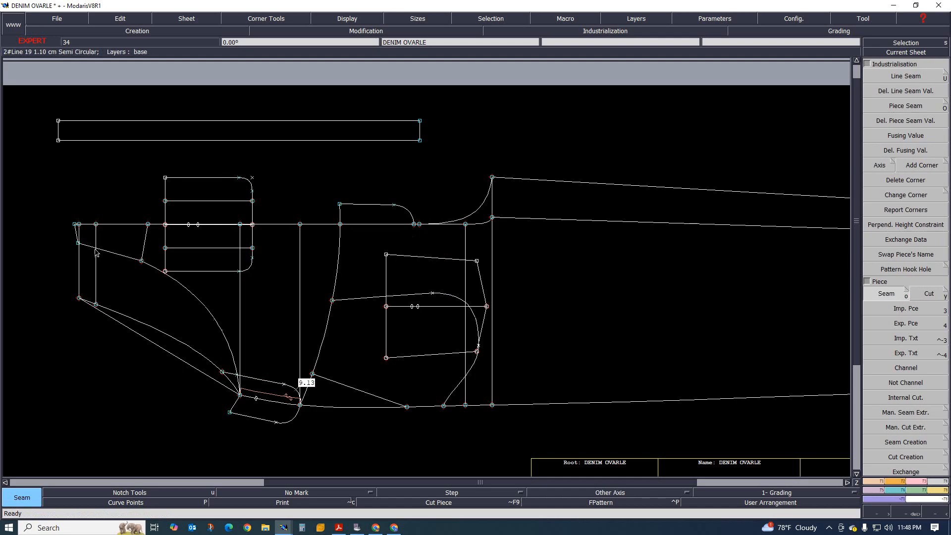
# Step: Extract the larger bib piece, from the strap end to the curved waist seam, including its outer armhole and the small side area
pyautogui.click(102, 265)
pyautogui.click(124, 243)
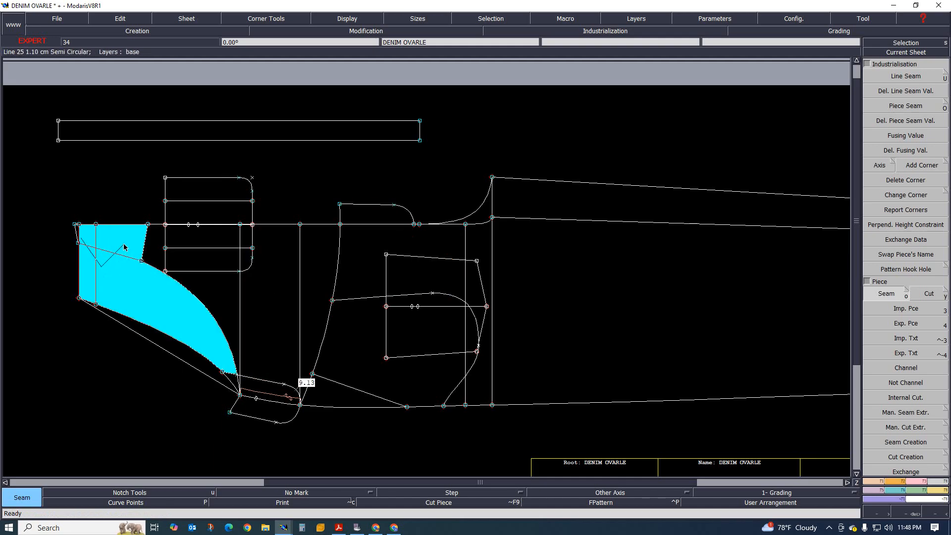
pyautogui.click(239, 241)
pyautogui.click(212, 265)
pyautogui.click(251, 256)
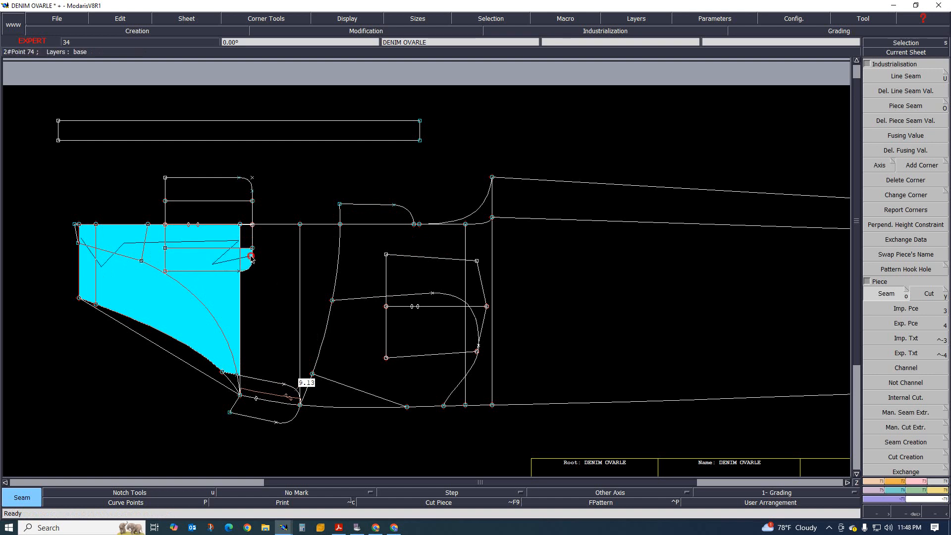
pyautogui.click(253, 243)
pyautogui.click(273, 261)
pyautogui.click(314, 257)
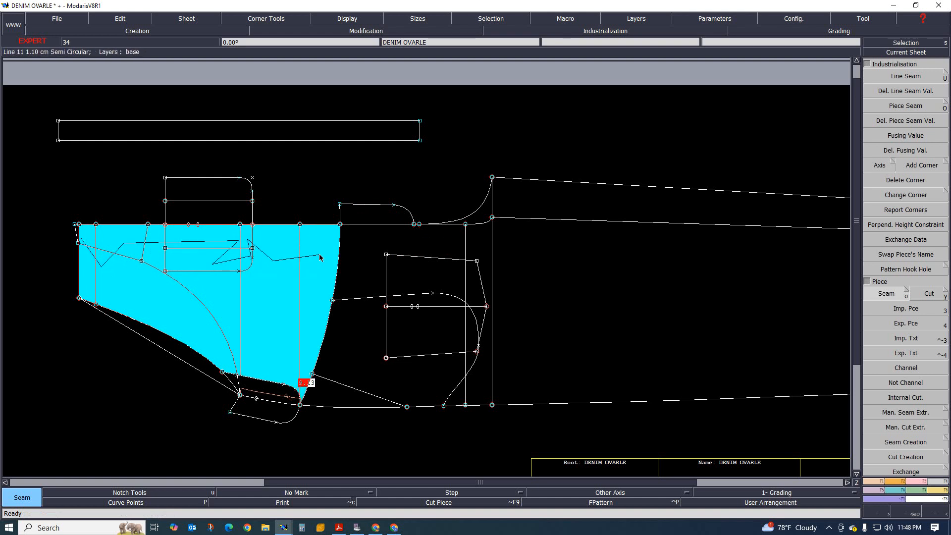
pyautogui.scroll(1, 310, 290)
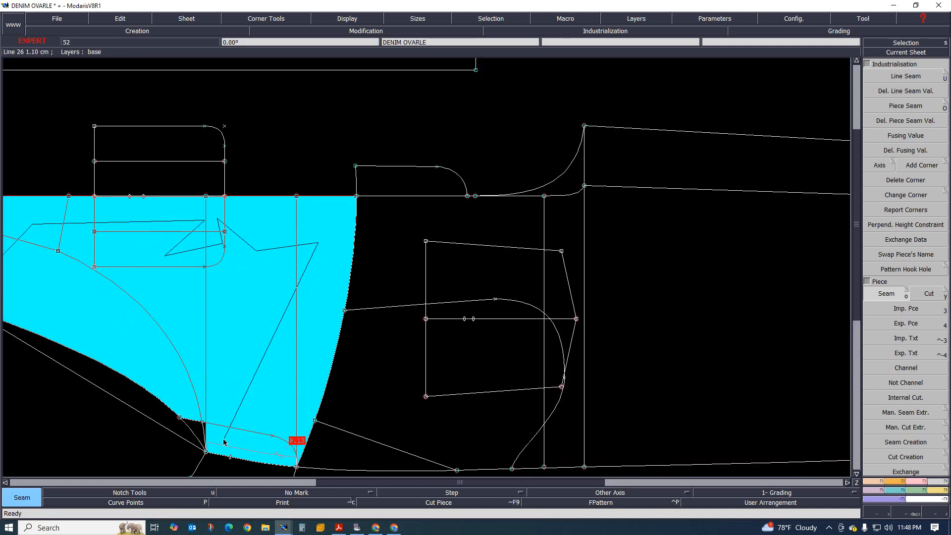
pyautogui.click(202, 432)
pyautogui.scroll(-2, 273, 353)
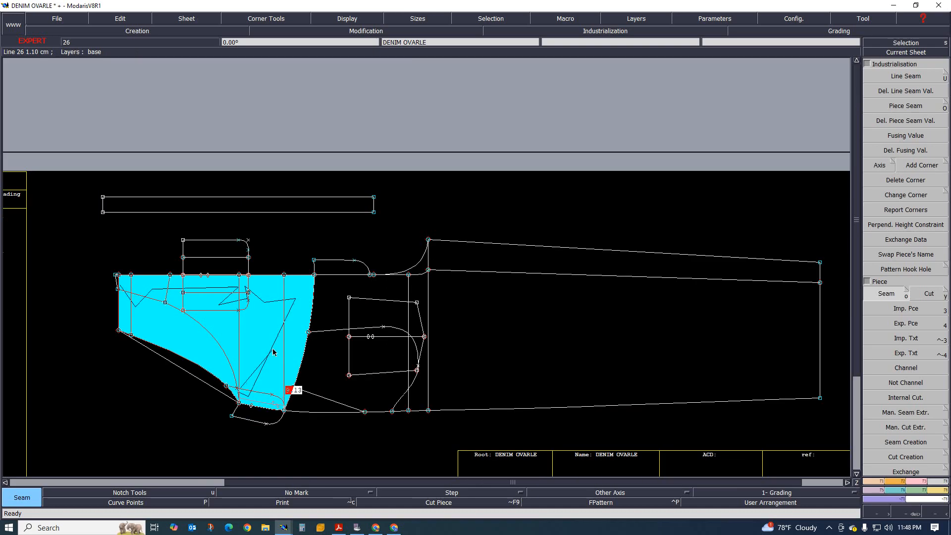
pyautogui.scroll(1, 273, 352)
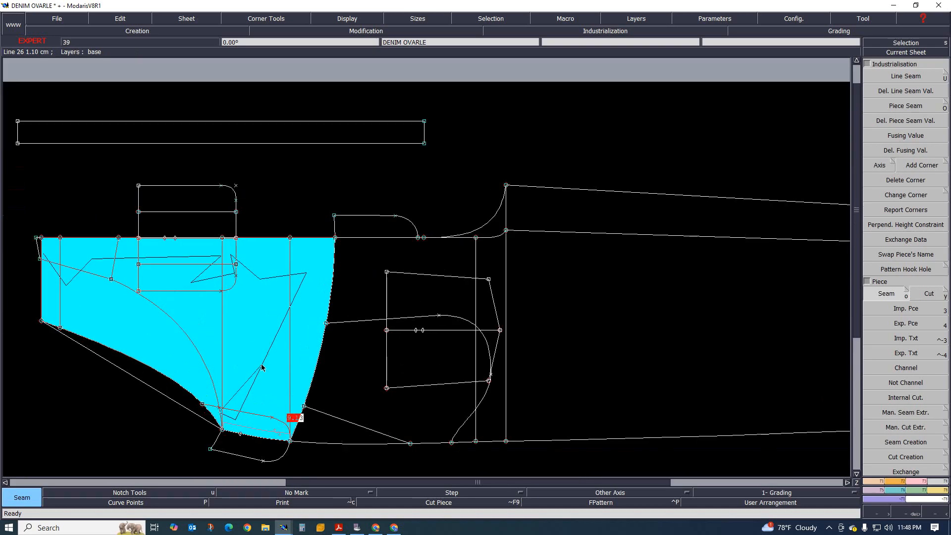
pyautogui.scroll(-1, 252, 342)
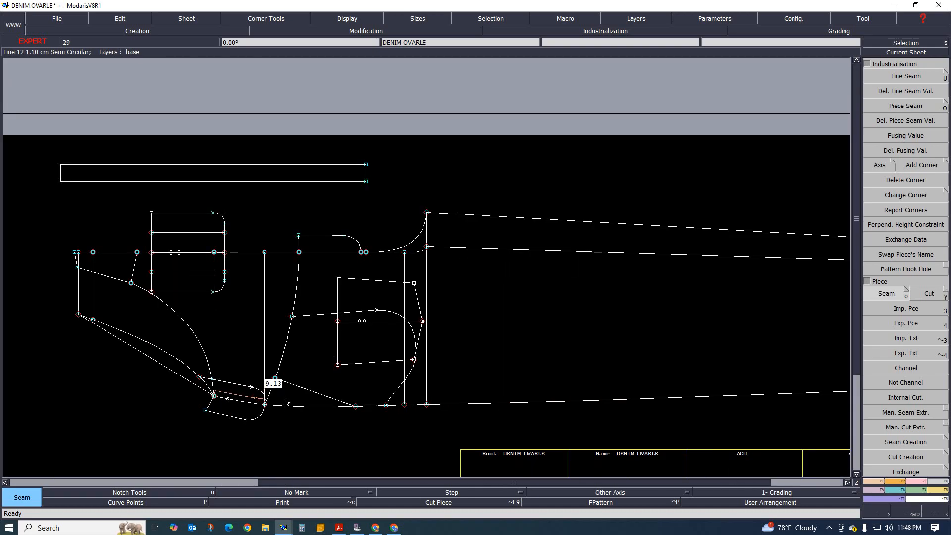
# Step: Extract the full leg piece from the curved waist seam to the hem, including the fly extension and the side pocket corner
pyautogui.moveTo(334, 336)
pyautogui.mouseDown()
pyautogui.moveTo(328, 255)
pyautogui.moveTo(356, 318)
pyautogui.mouseUp()
pyautogui.click(448, 338)
pyautogui.click(411, 292)
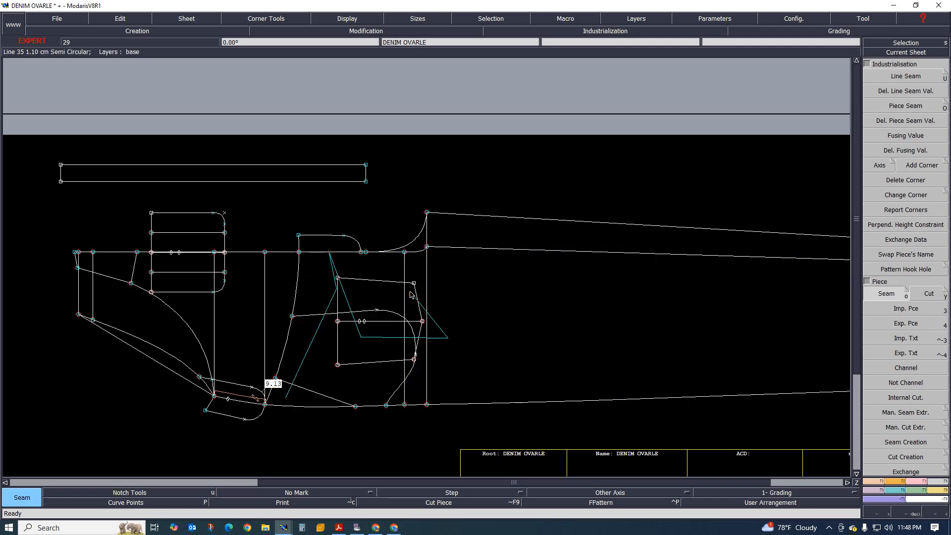
pyautogui.click(409, 366)
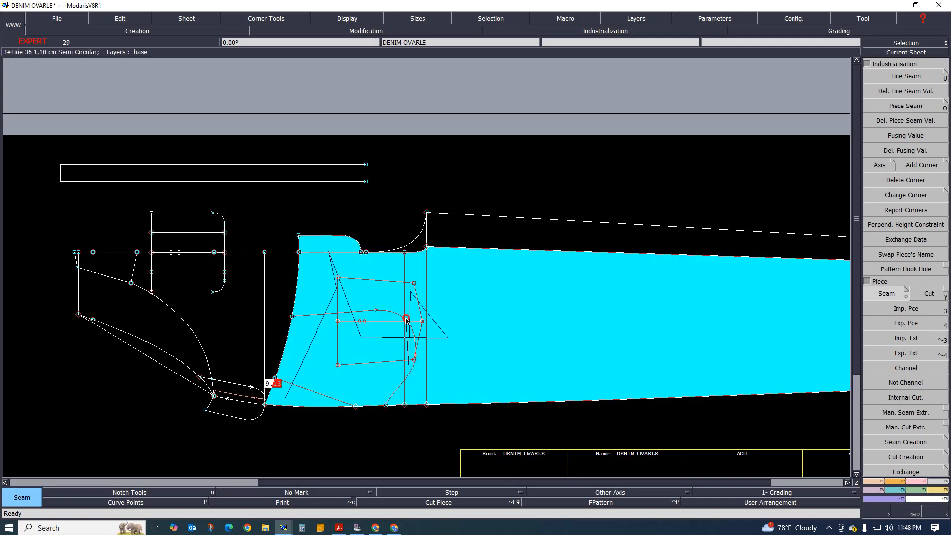
pyautogui.scroll(-1, 425, 331)
pyautogui.scroll(1, 405, 341)
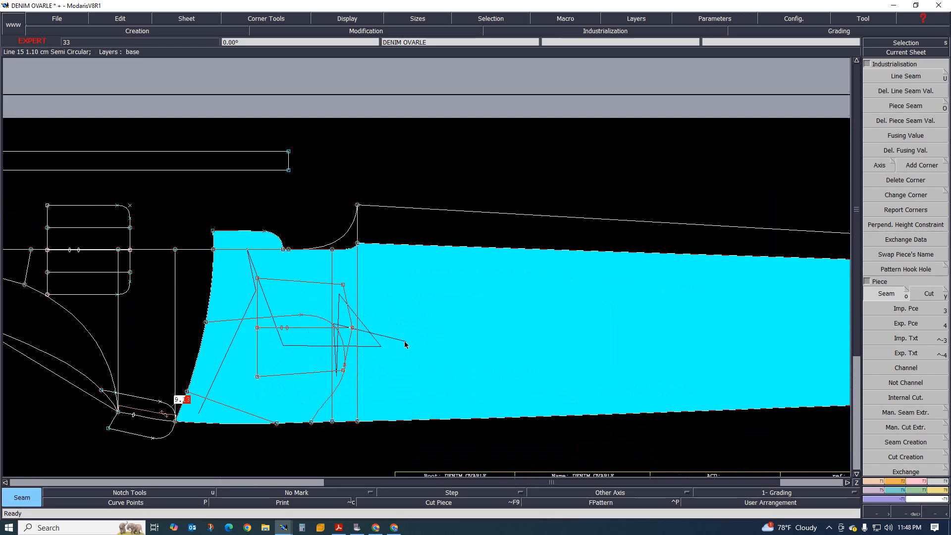
pyautogui.scroll(-2, 396, 335)
pyautogui.scroll(3, 446, 338)
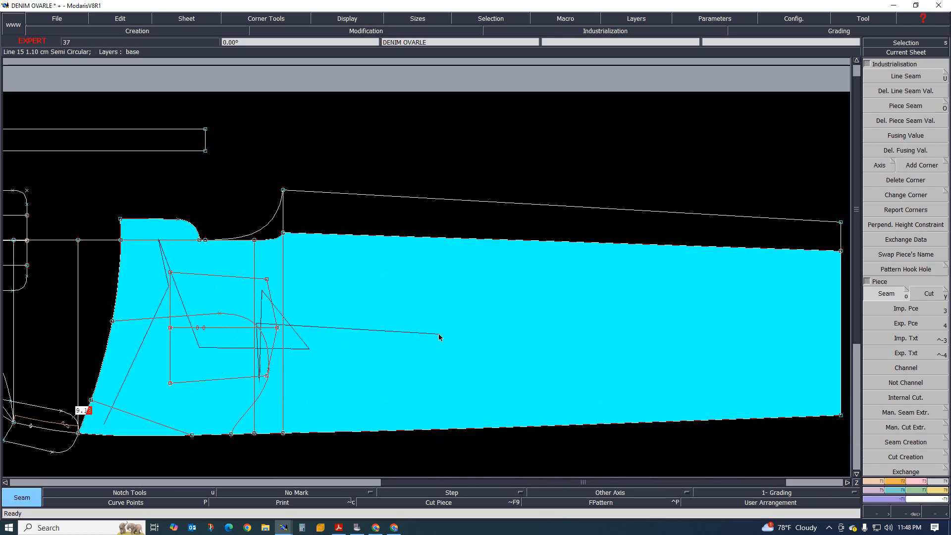
pyautogui.scroll(-2, 463, 329)
pyautogui.scroll(2, 317, 375)
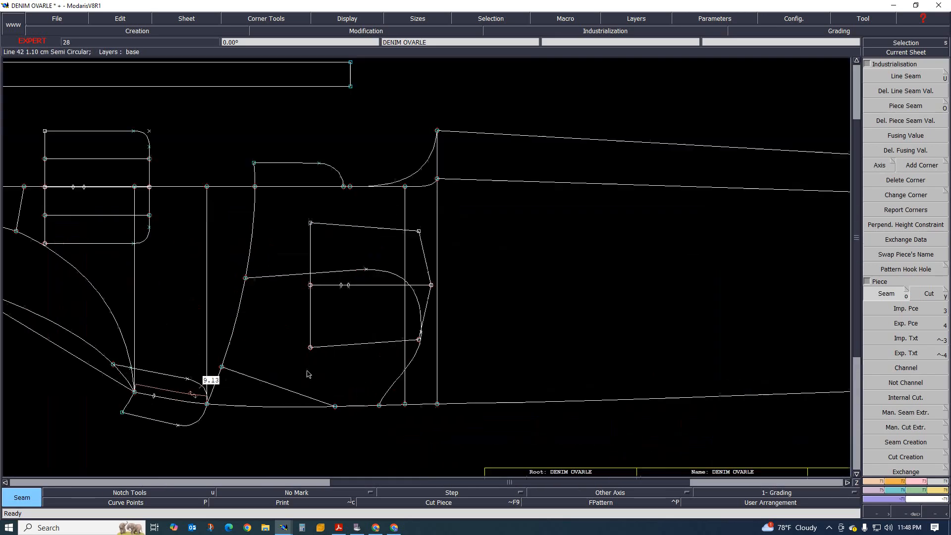
pyautogui.click(279, 180)
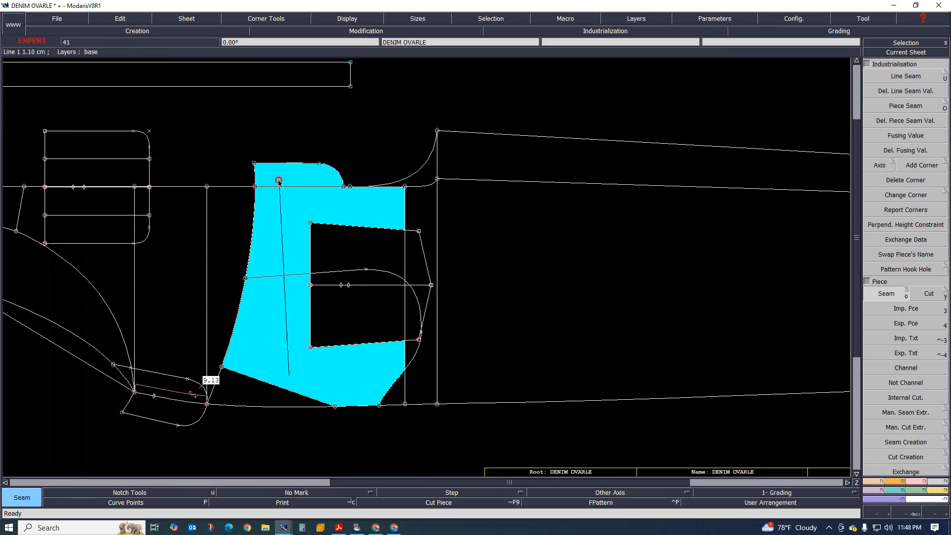
pyautogui.click(339, 266)
pyautogui.click(355, 320)
pyautogui.rightClick(420, 311)
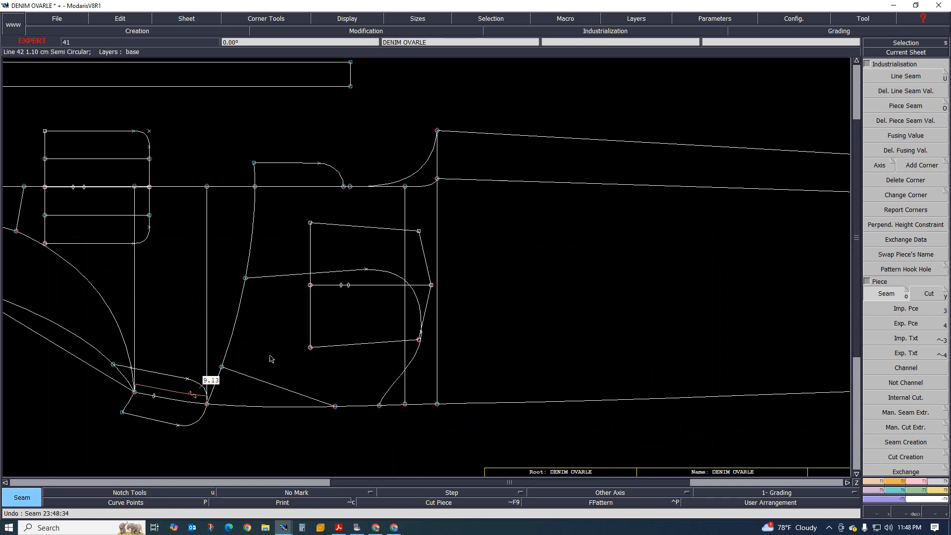
# Step: Extract the leg piece with the fly extension down to the hem, leaving out the triangular corner at the slanted pocket opening
pyautogui.click(297, 182)
pyautogui.click(372, 336)
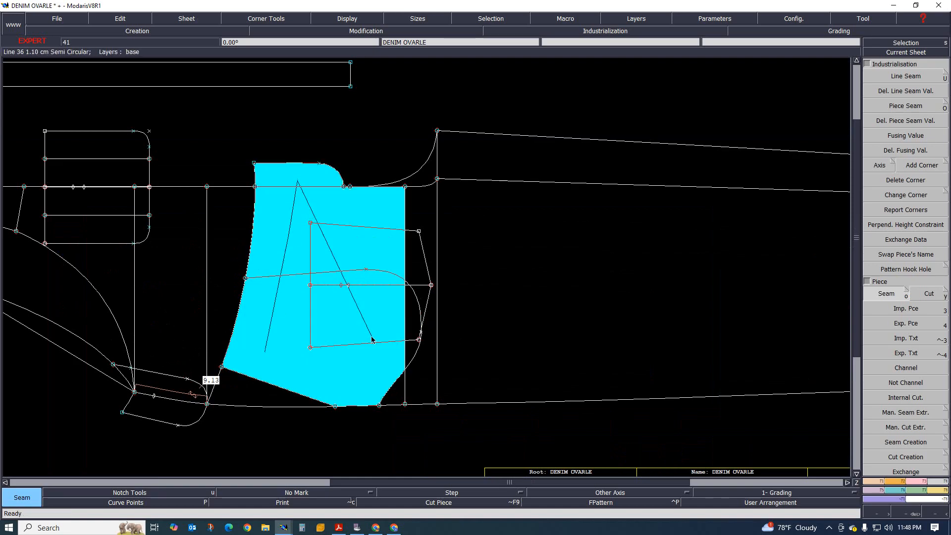
pyautogui.click(449, 225)
pyautogui.click(407, 360)
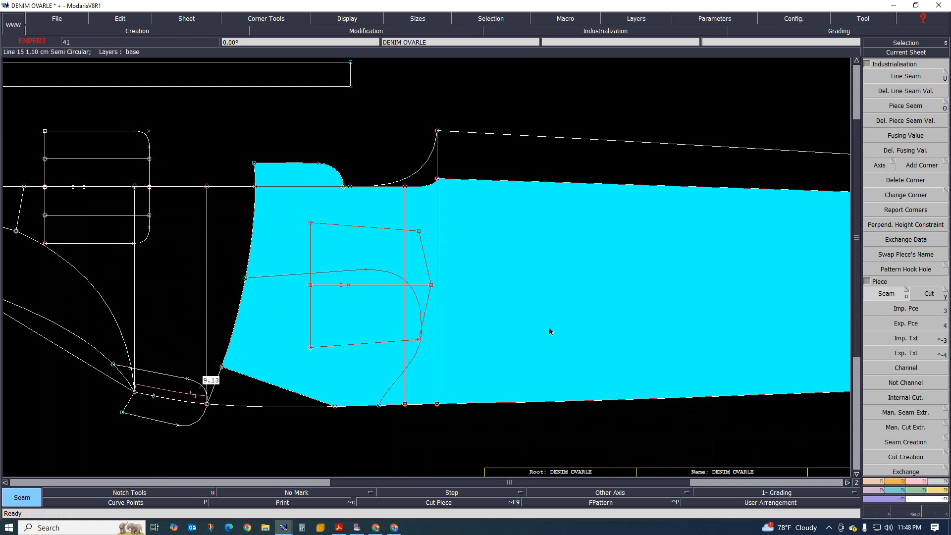
pyautogui.click(559, 325)
pyautogui.scroll(-1, 435, 312)
pyautogui.scroll(1, 533, 323)
pyautogui.rightClick(592, 314)
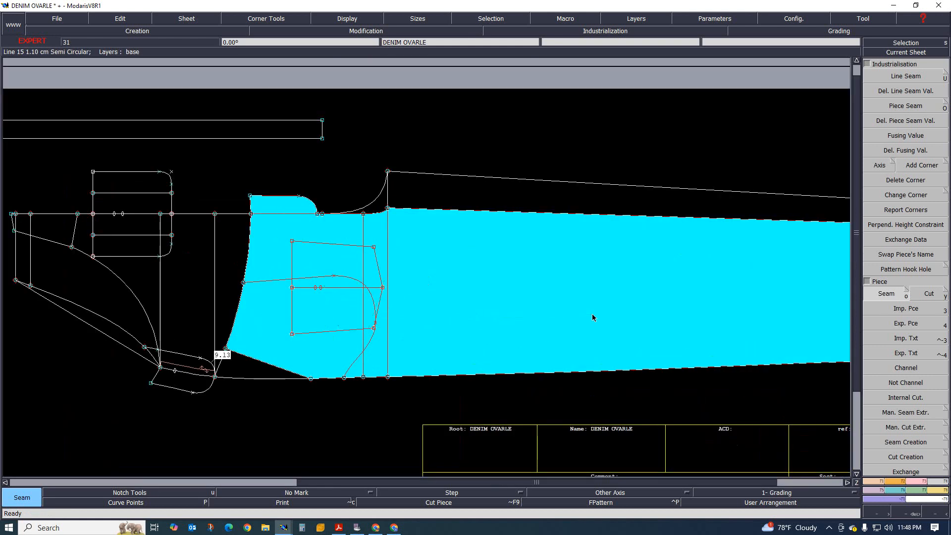
# Step: Extract the full pocket bag piece inside the rounded pocket curve, including the triangular corner at the side seam
pyautogui.scroll(1, 315, 324)
pyautogui.click(217, 388)
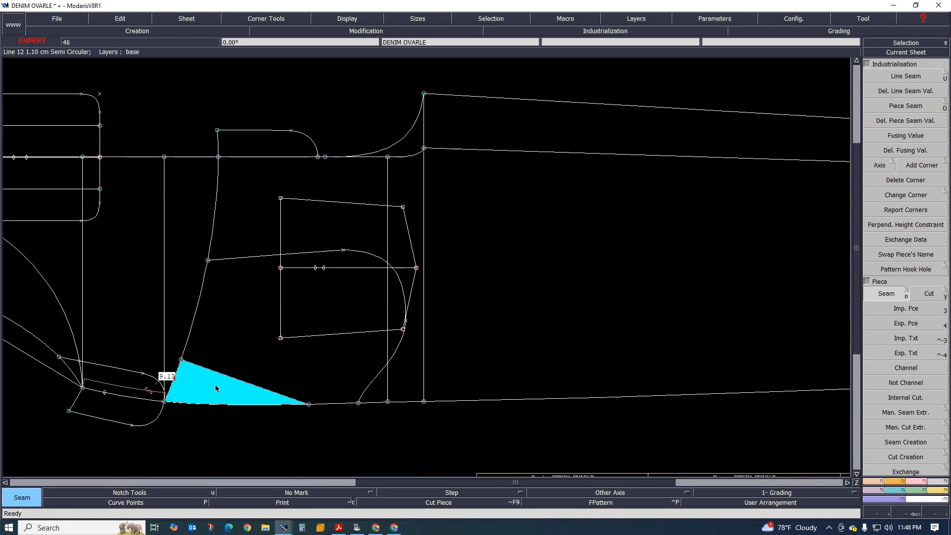
pyautogui.click(332, 262)
pyautogui.click(394, 307)
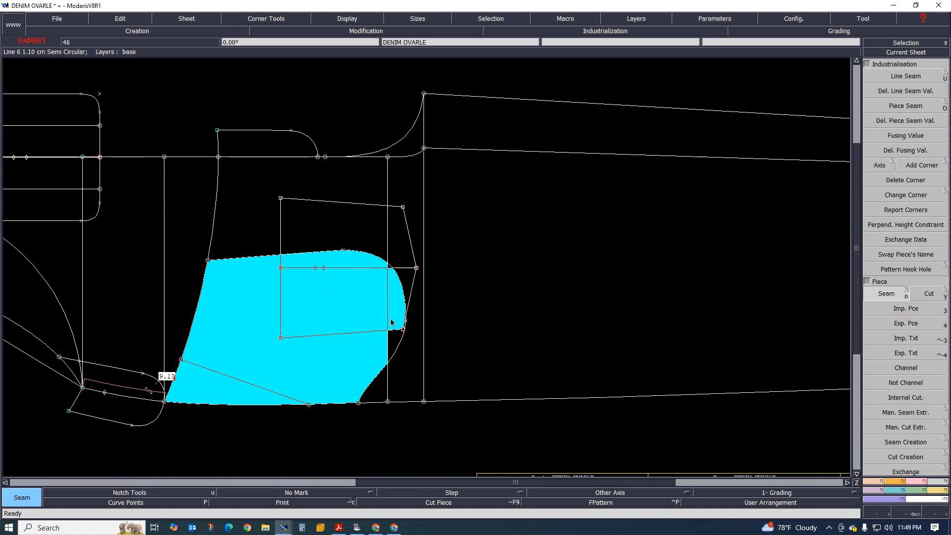
pyautogui.click(391, 332)
pyautogui.click(333, 353)
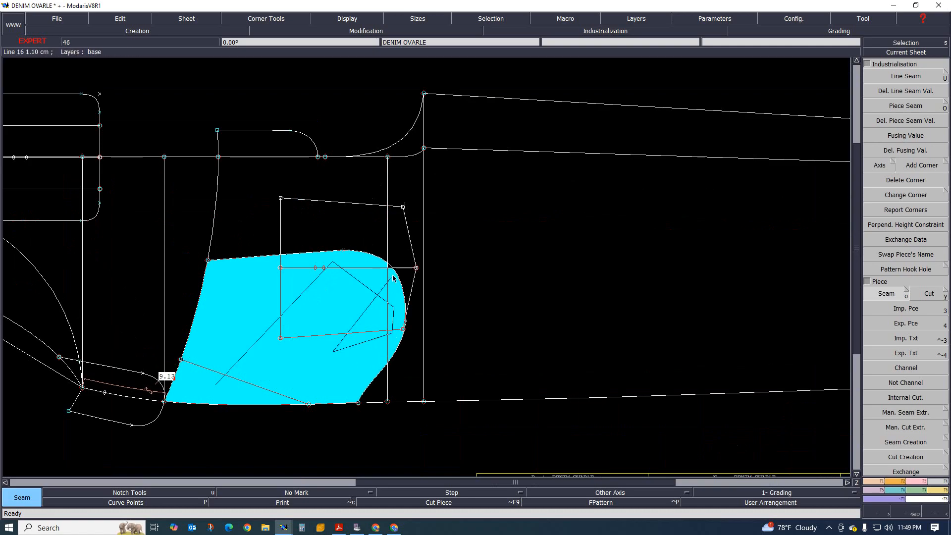
pyautogui.click(388, 269)
pyautogui.scroll(1, 336, 340)
pyautogui.scroll(1, 340, 343)
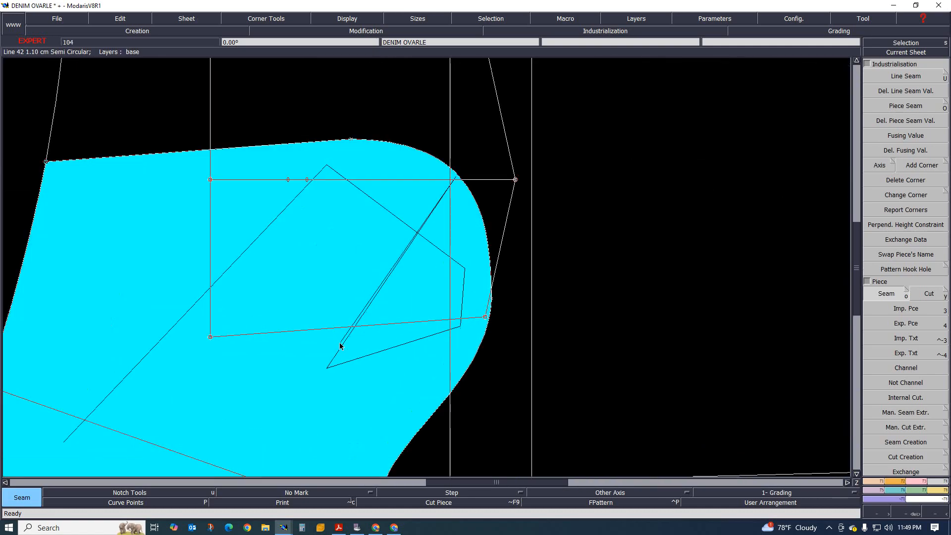
pyautogui.scroll(-2, 340, 343)
pyautogui.scroll(1, 369, 322)
pyautogui.rightClick(368, 323)
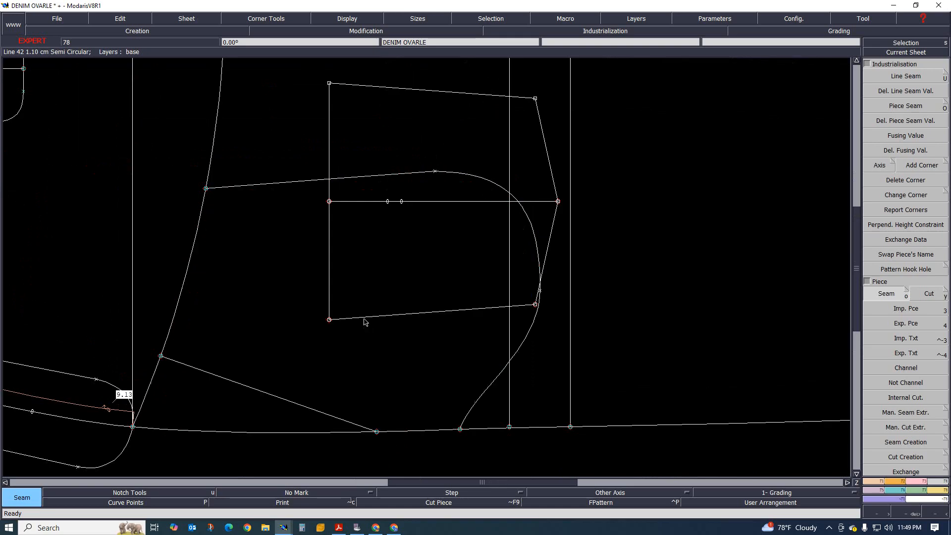
# Step: Extract the pocket bag piece cut along the slanted opening, leaving out the triangular side corner
pyautogui.click(249, 339)
pyautogui.click(394, 188)
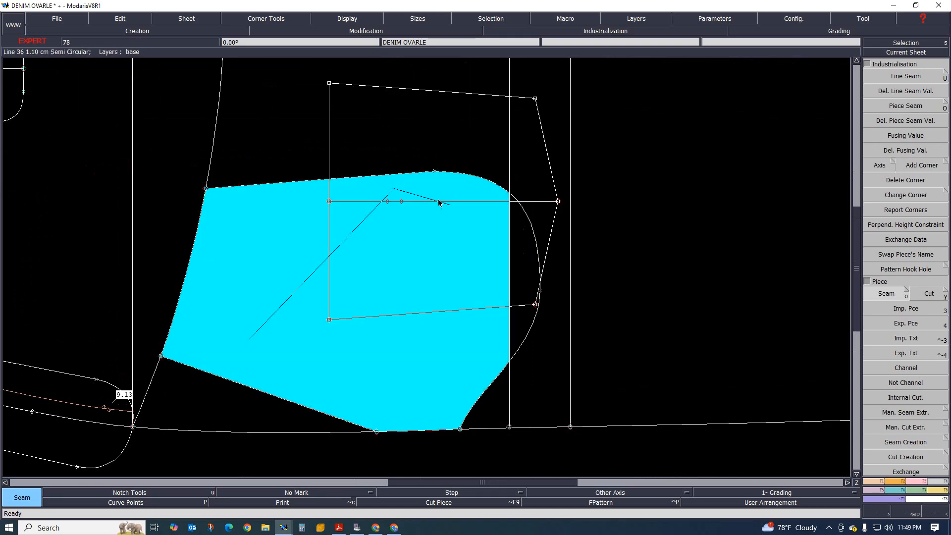
pyautogui.click(511, 200)
pyautogui.click(519, 307)
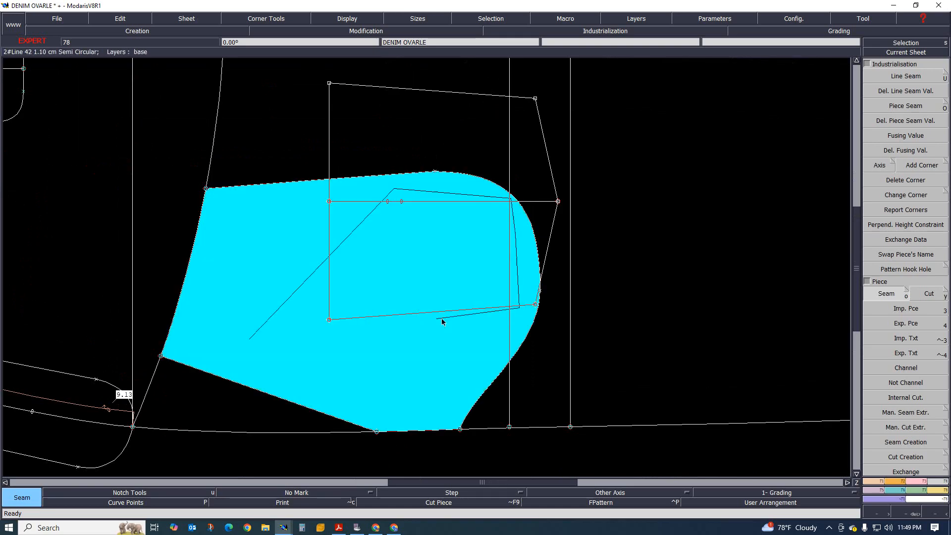
# Step: Finish extracting the curved side pocket bag and extract the five-sided back pocket outline as separate seam pieces
pyautogui.rightClick(410, 320)
pyautogui.scroll(-2, 327, 332)
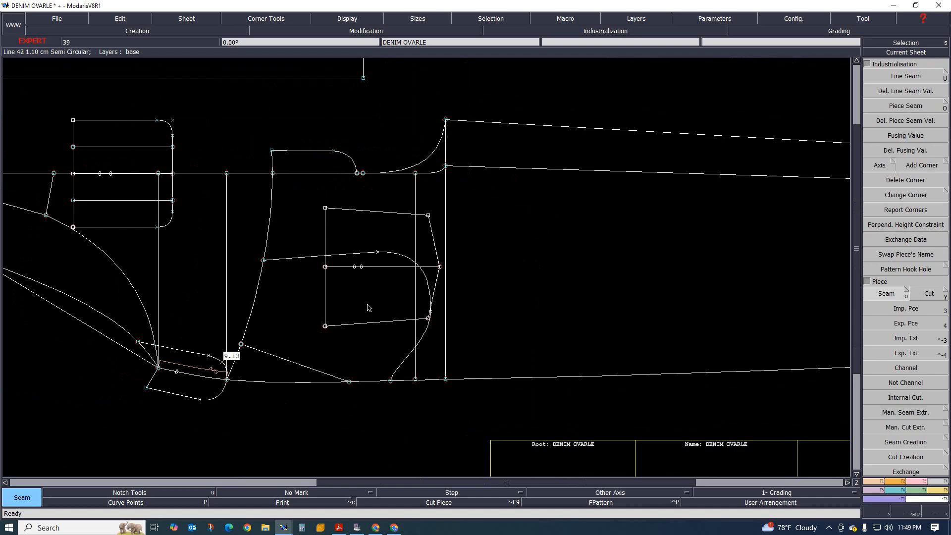
pyautogui.click(352, 234)
pyautogui.click(421, 290)
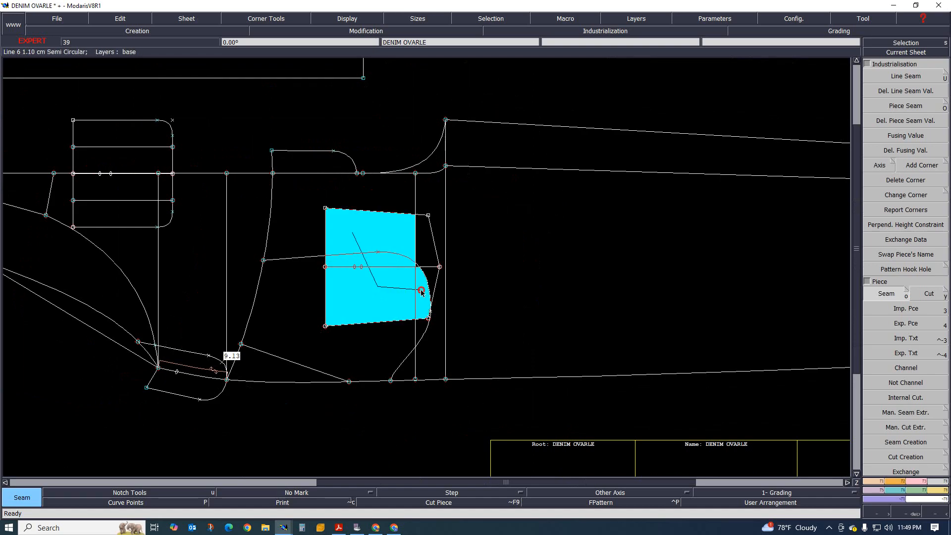
pyautogui.click(430, 276)
pyautogui.click(425, 246)
pyautogui.click(417, 270)
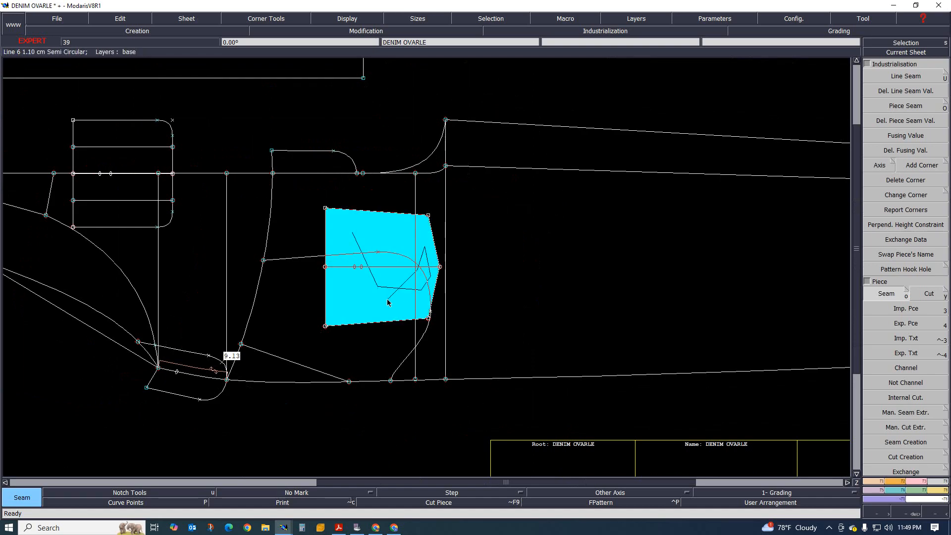
pyautogui.rightClick(387, 300)
# Step: Extract the two middle strips of the round-cornered block on the centre line as one rectangular seam piece
pyautogui.scroll(-1, 412, 309)
pyautogui.scroll(3, 232, 244)
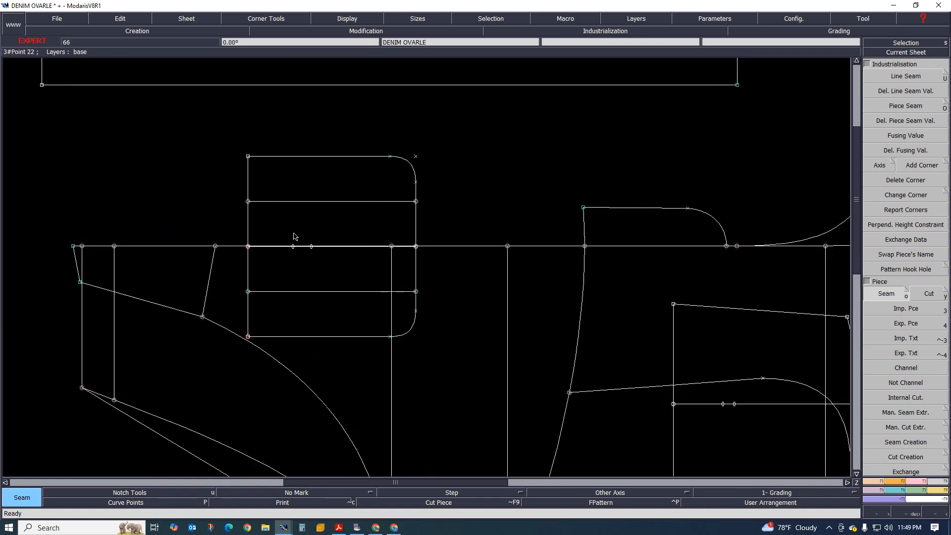
pyautogui.click(294, 225)
pyautogui.click(300, 262)
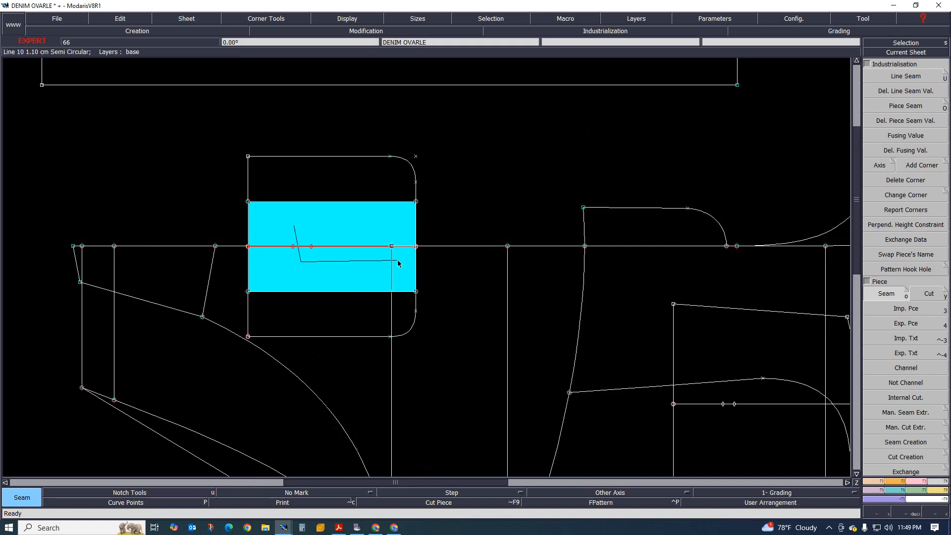
pyautogui.rightClick(348, 216)
# Step: Extract the upper and lower round-cornered strips of the same block as two separate seam pieces
pyautogui.click(325, 186)
pyautogui.rightClick(326, 187)
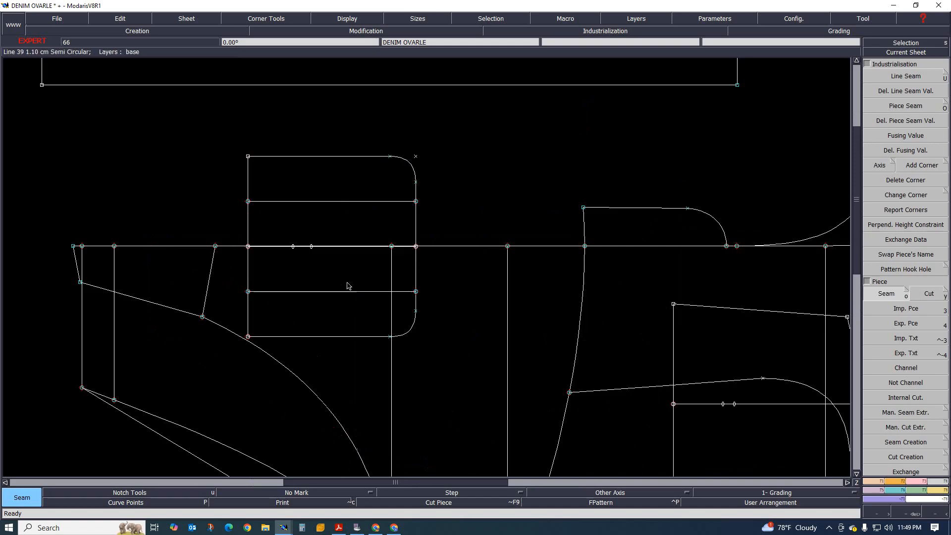
pyautogui.click(332, 311)
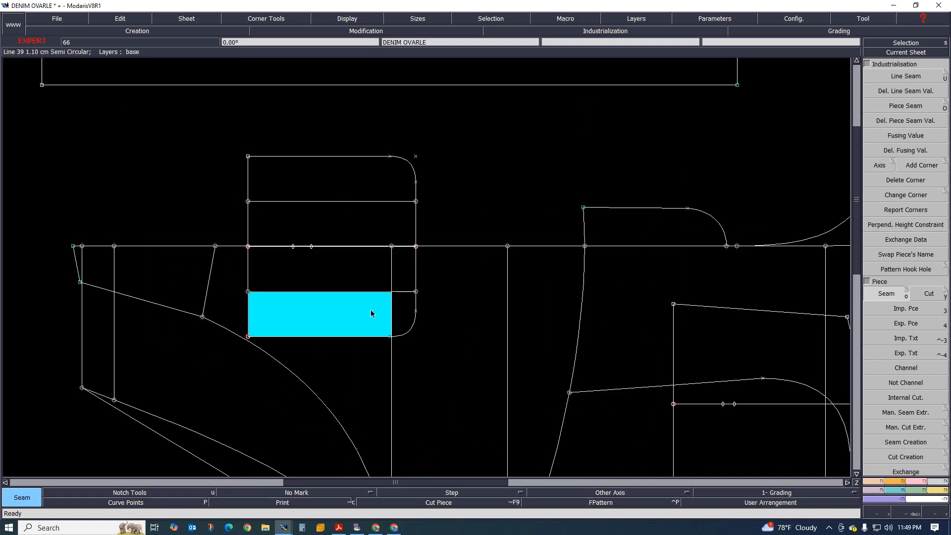
pyautogui.click(407, 310)
pyautogui.rightClick(408, 310)
# Step: Try to extract the upper body area as a seam piece, including the side extension and the area below the armhole curve
pyautogui.scroll(-1, 322, 296)
pyautogui.scroll(1, 348, 298)
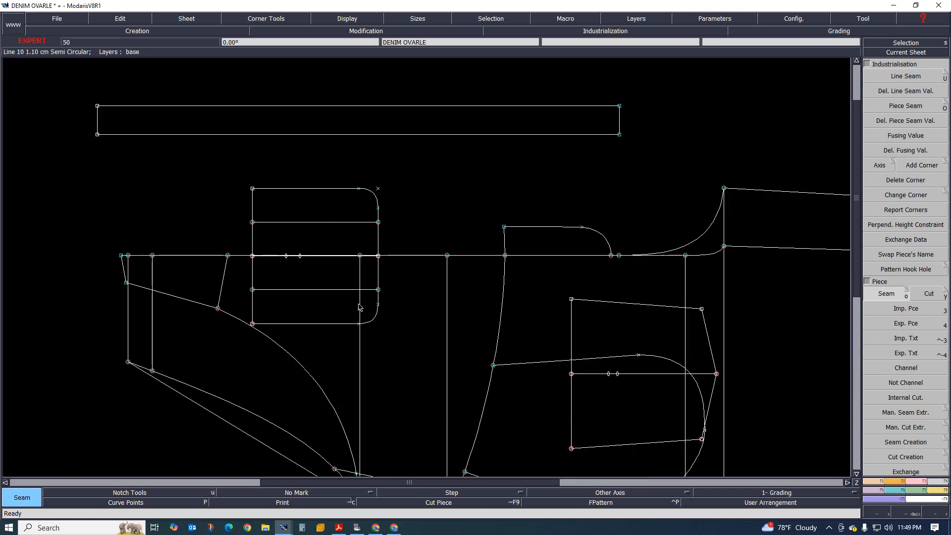
pyautogui.scroll(-2, 304, 320)
pyautogui.scroll(1, 297, 321)
pyautogui.scroll(-5, 221, 316)
pyautogui.scroll(4, 221, 317)
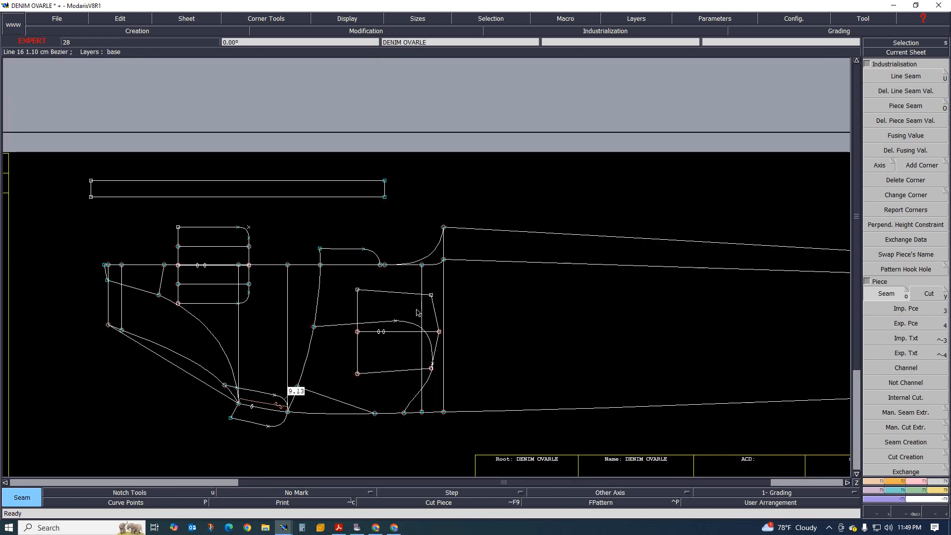
pyautogui.scroll(1, 249, 418)
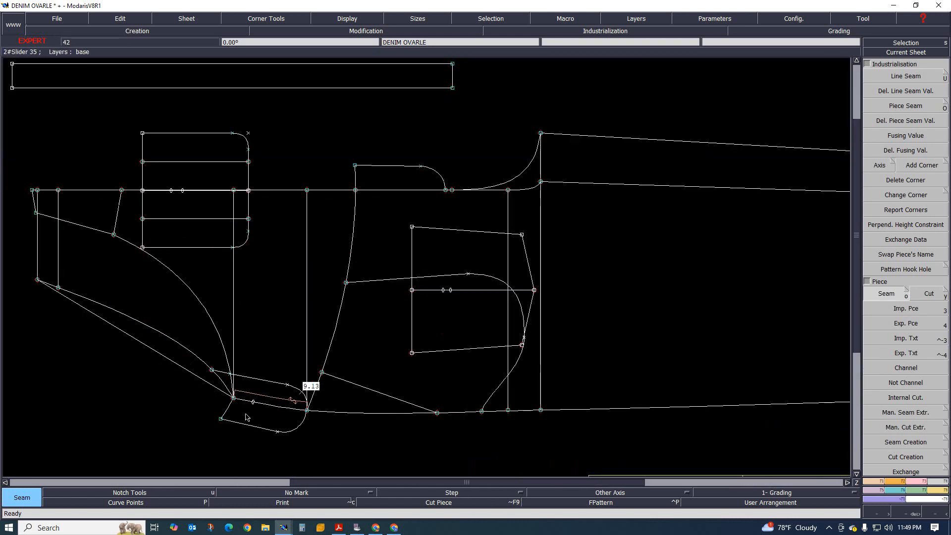
pyautogui.click(264, 389)
pyautogui.click(206, 283)
pyautogui.click(123, 273)
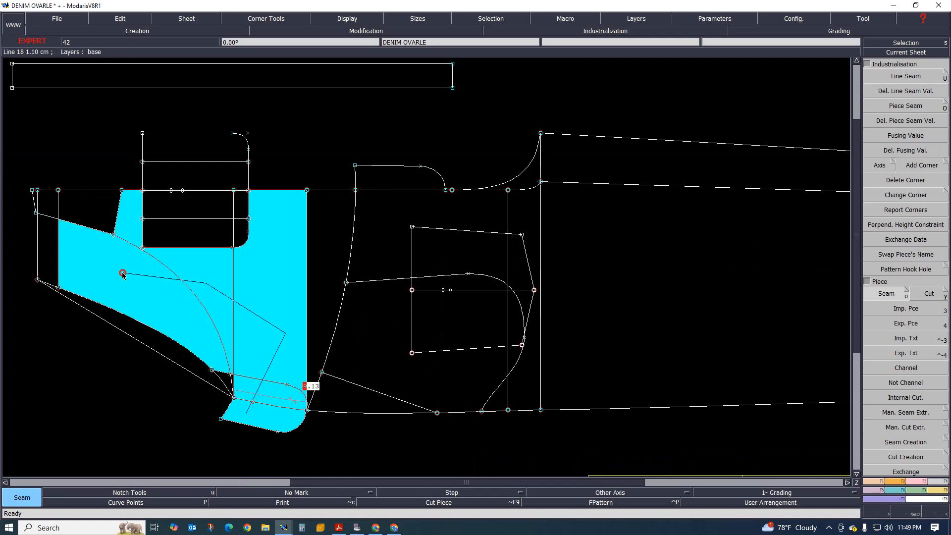
pyautogui.rightClick(278, 341)
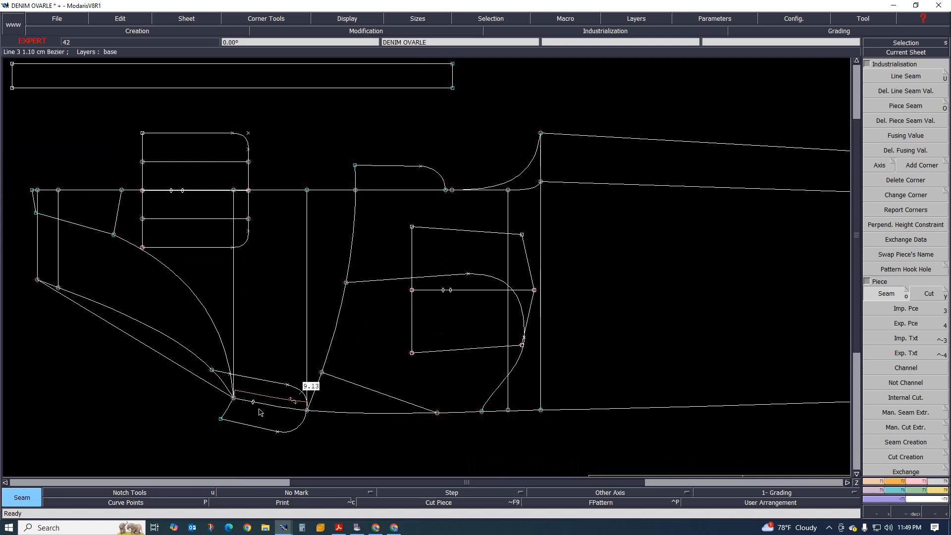
# Step: Extract the full panel from the bib top to the hem, including the side and crotch extensions and following the inner armhole curve, as one seam piece
pyautogui.click(260, 410)
pyautogui.click(284, 314)
pyautogui.click(224, 288)
pyautogui.click(180, 235)
pyautogui.click(171, 214)
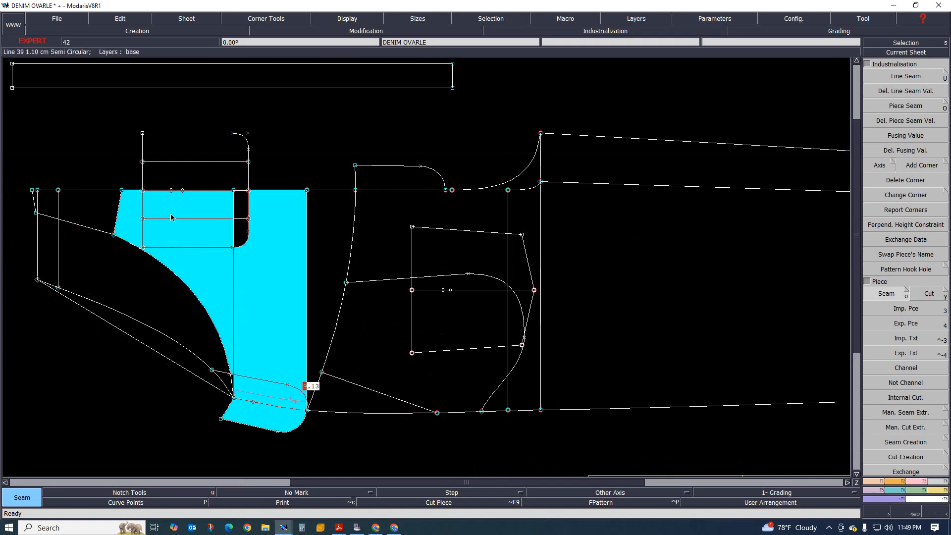
pyautogui.click(244, 210)
pyautogui.click(243, 234)
pyautogui.click(89, 209)
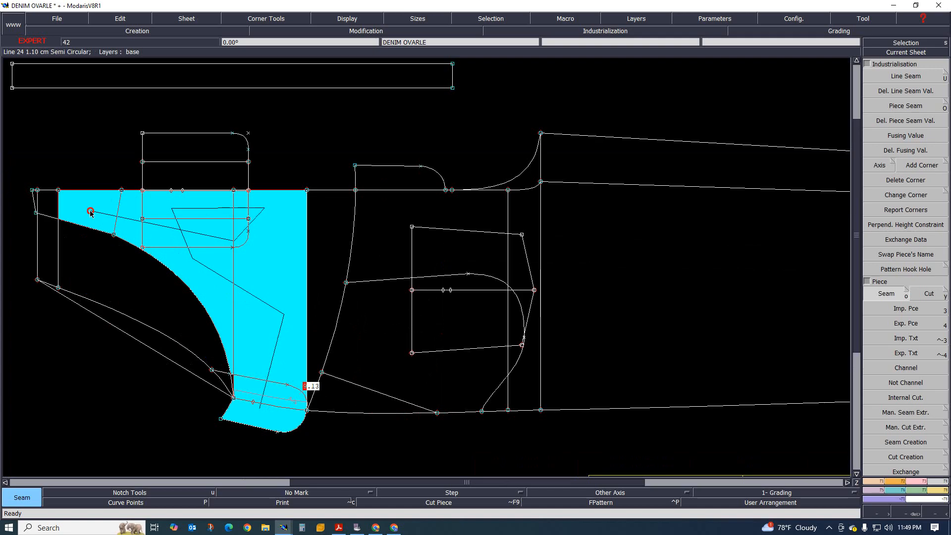
pyautogui.click(55, 205)
pyautogui.click(51, 203)
pyautogui.click(36, 197)
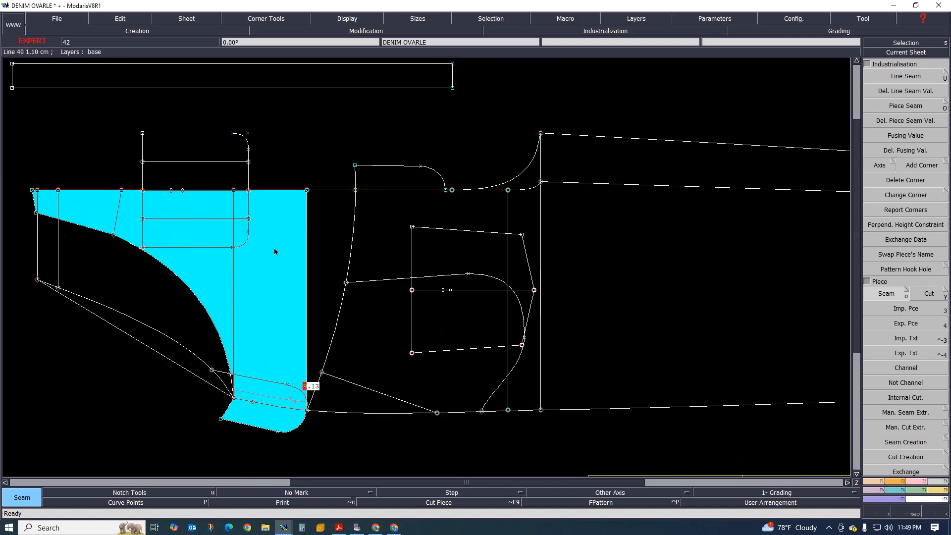
pyautogui.scroll(-2, 371, 258)
pyautogui.scroll(5, 325, 383)
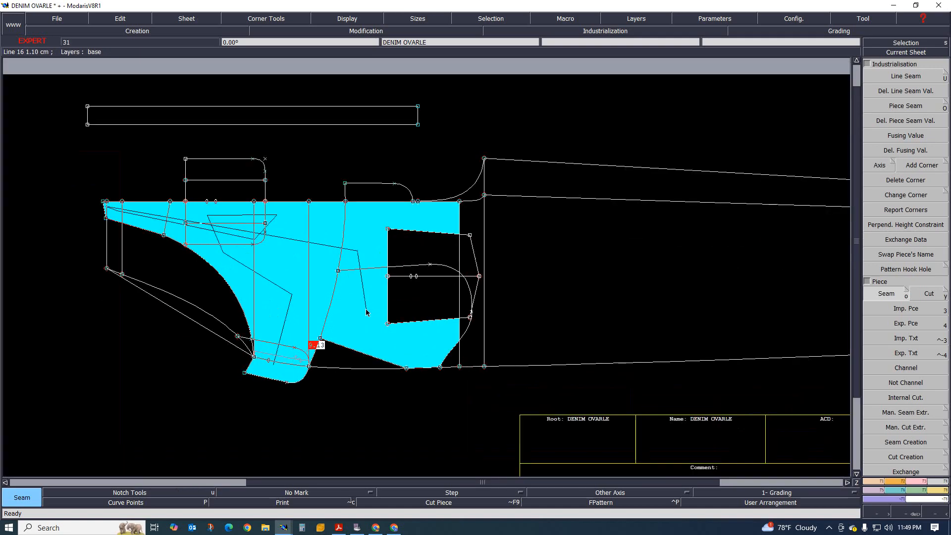
pyautogui.scroll(-2, 365, 378)
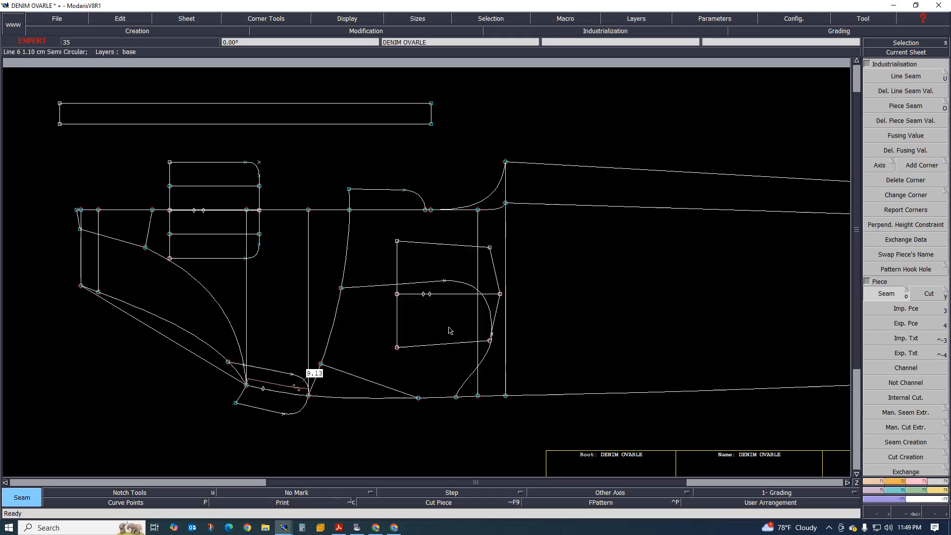
pyautogui.scroll(-3, 526, 364)
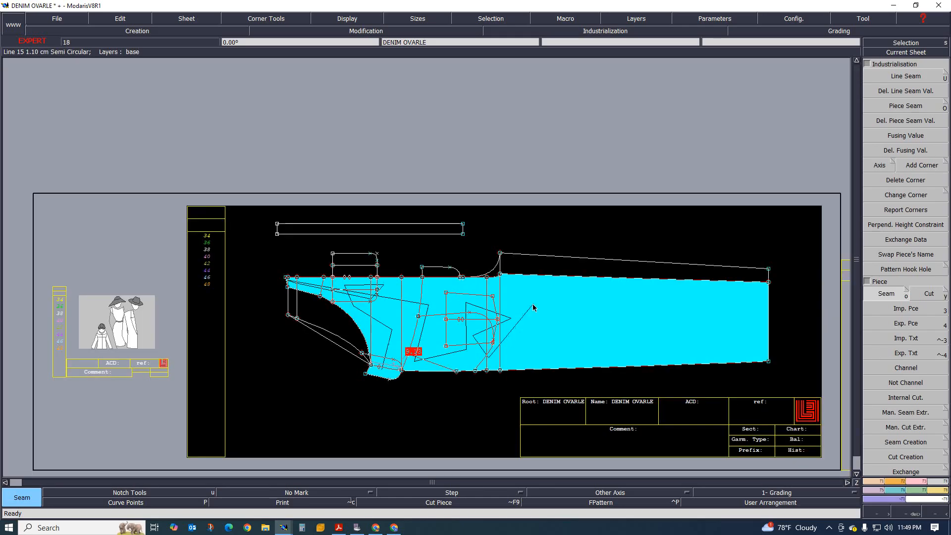
pyautogui.scroll(2, 533, 305)
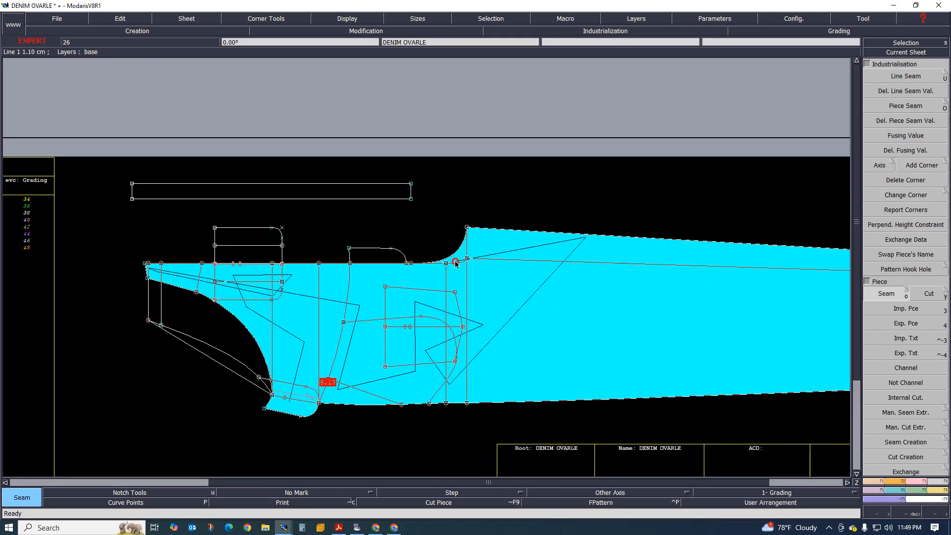
pyautogui.scroll(1, 477, 292)
pyautogui.scroll(-2, 482, 331)
pyautogui.scroll(1, 530, 335)
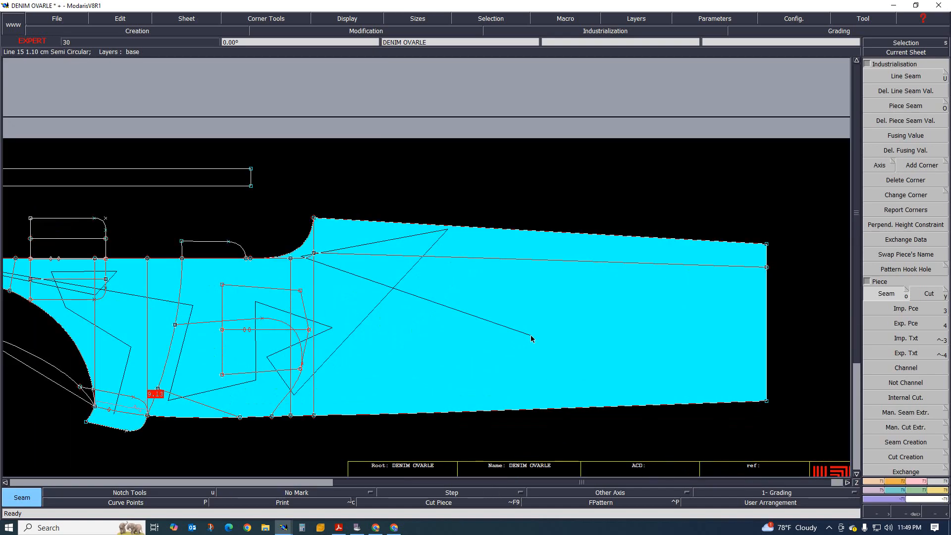
# Step: Extract the narrow round-ended strip on the inner side of the side opening as a seam piece
pyautogui.scroll(-2, 550, 336)
pyautogui.scroll(3, 354, 361)
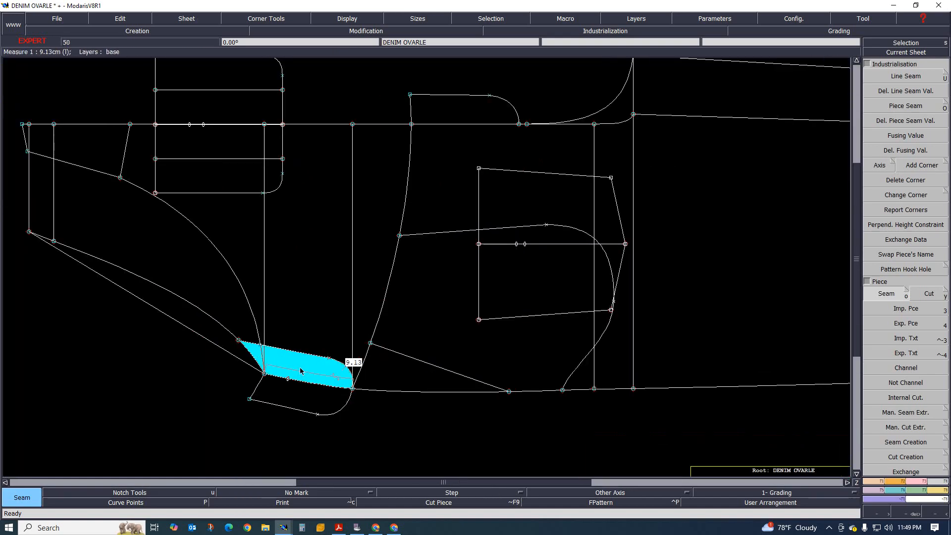
pyautogui.scroll(-2, 342, 369)
pyautogui.scroll(1, 346, 317)
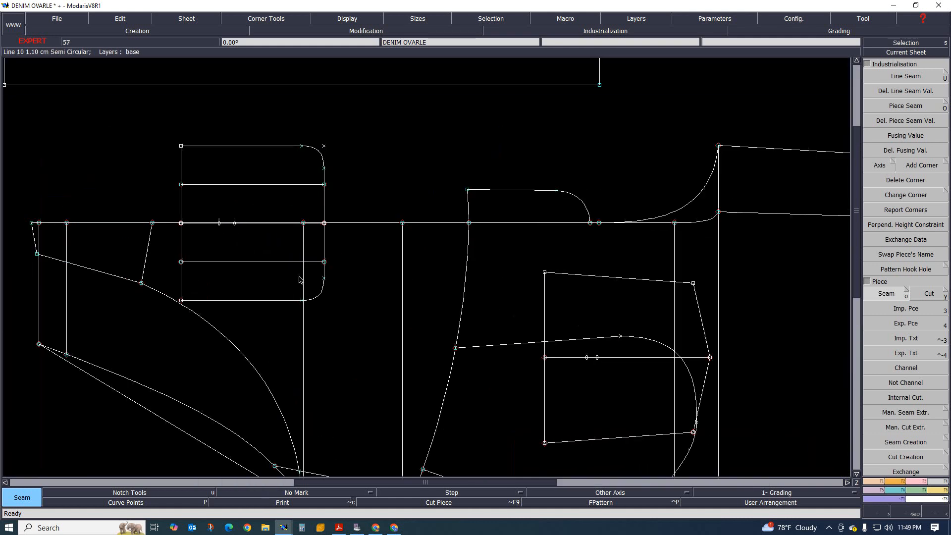
# Step: Extract the long narrow rectangle above the base drawing as a seam piece
pyautogui.scroll(-1, 346, 313)
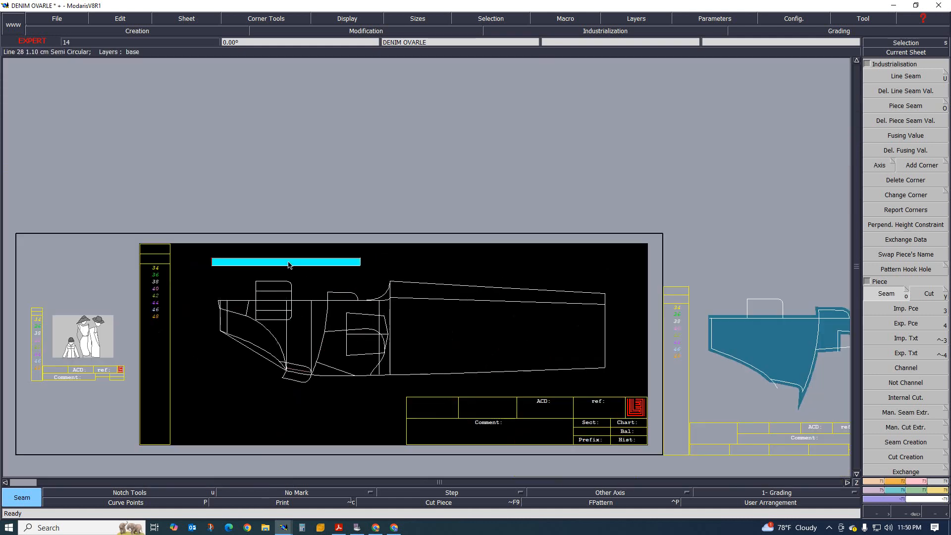
pyautogui.scroll(1, 323, 337)
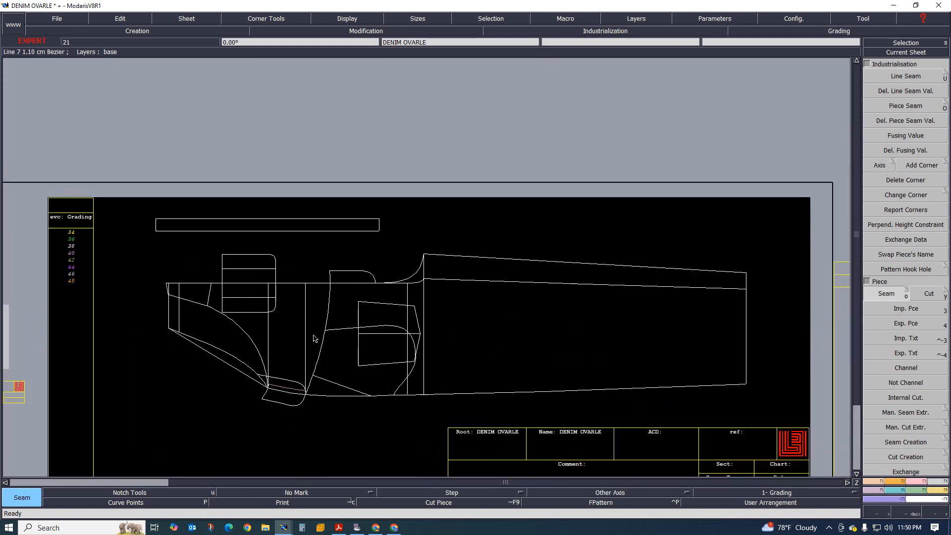
pyautogui.scroll(-3, 379, 357)
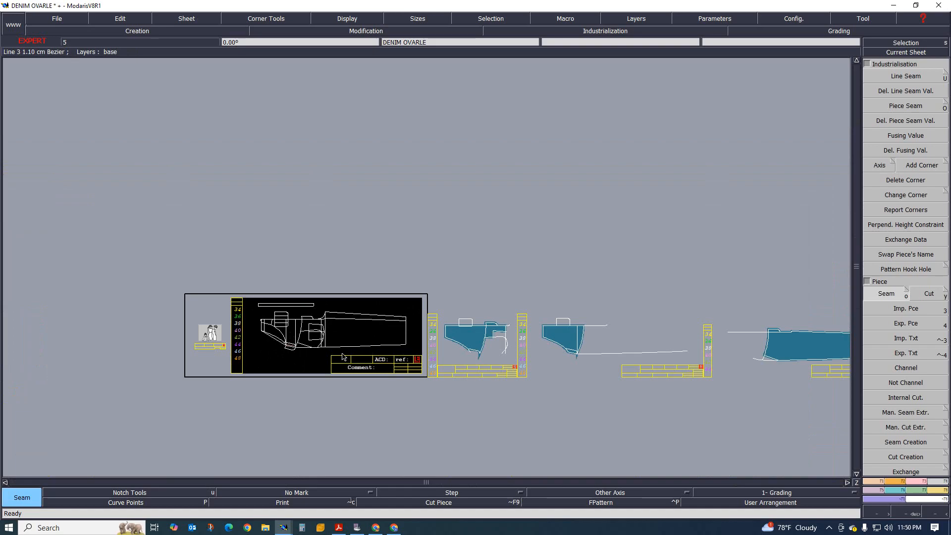
# Step: Arrange all sheets and delete the faulty upper body piece with the block cut-out and the last sheet with the side pocket opening
pyautogui.press('j')
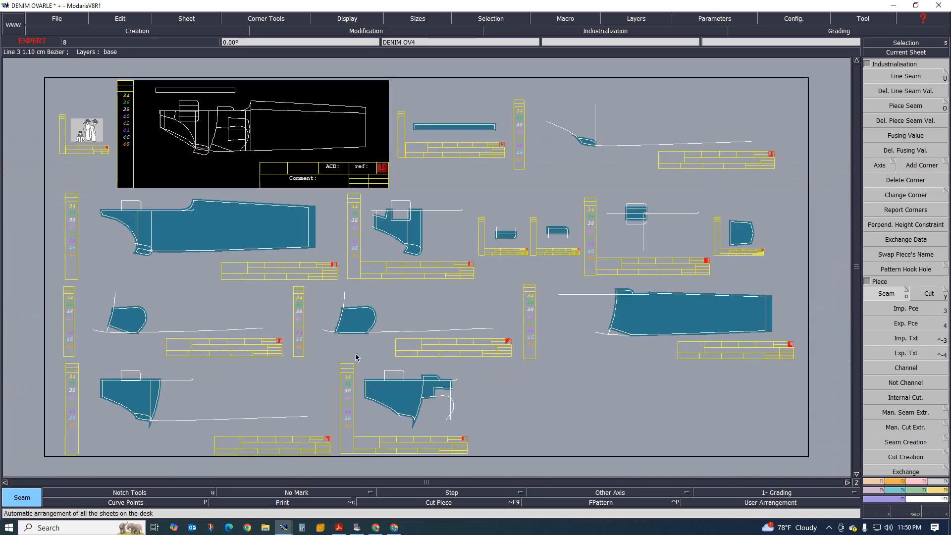
pyautogui.press('Delete')
pyautogui.click(410, 229)
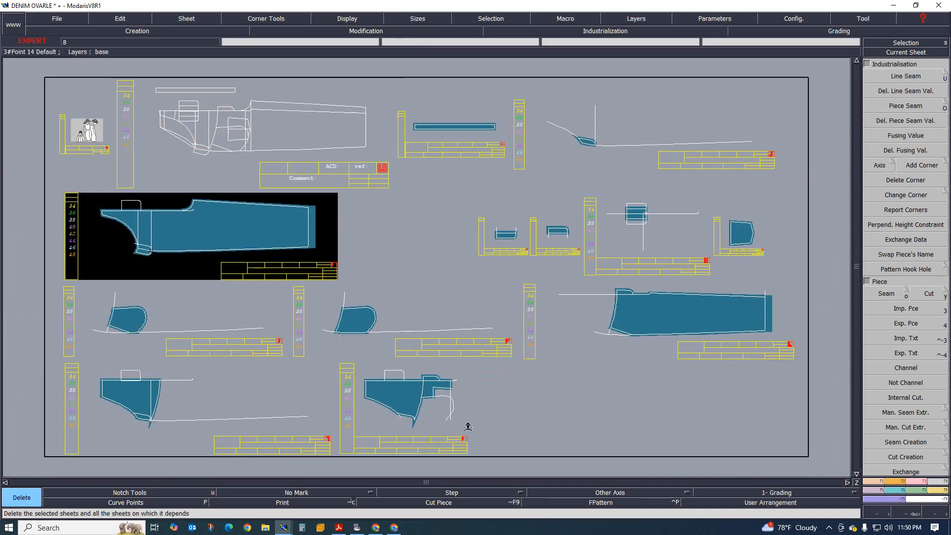
pyautogui.click(410, 395)
pyautogui.press('j')
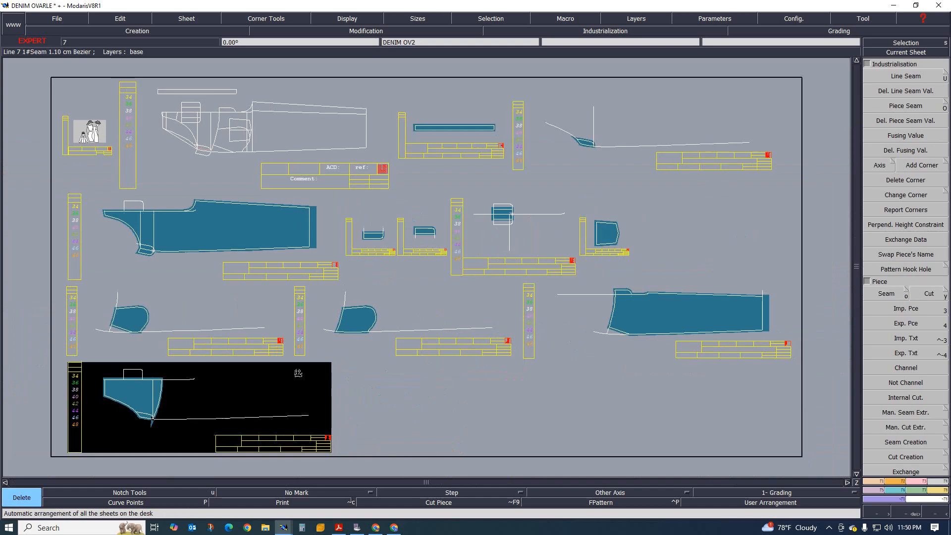
# Step: Delete the redundant inner crotch curve and its leftover line from the full-length panel on sheet DENIM O11
pyautogui.scroll(1, 350, 251)
pyautogui.scroll(-1, 312, 274)
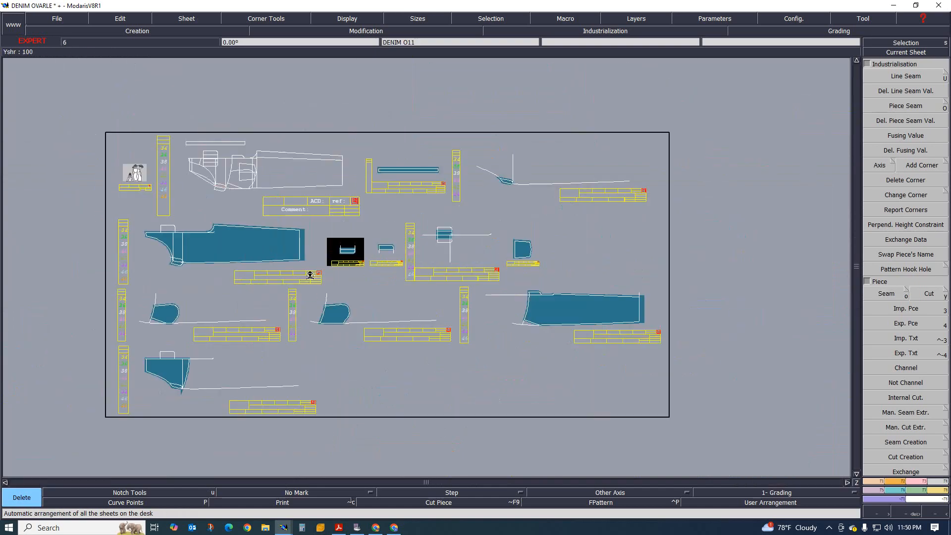
pyautogui.scroll(3, 174, 265)
pyautogui.scroll(4, 318, 221)
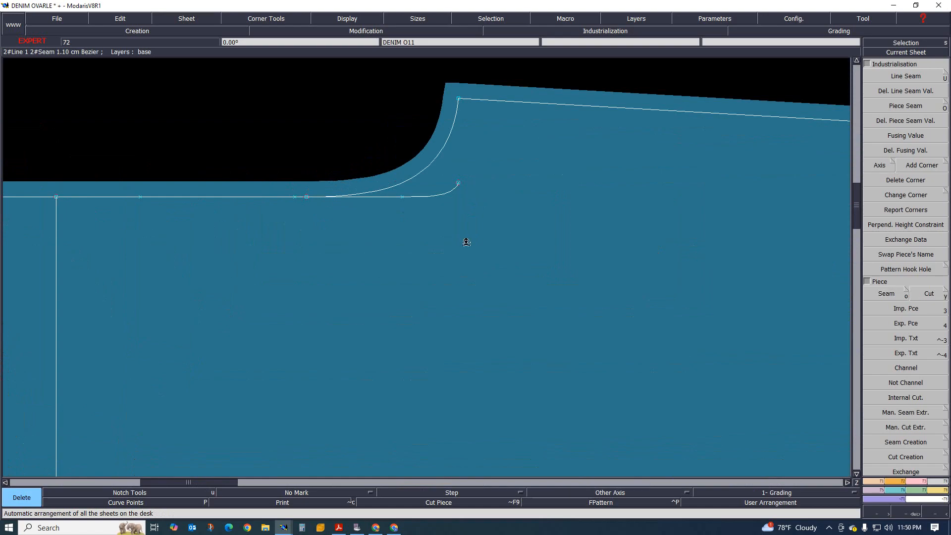
pyautogui.press('Delete')
pyautogui.click(457, 185)
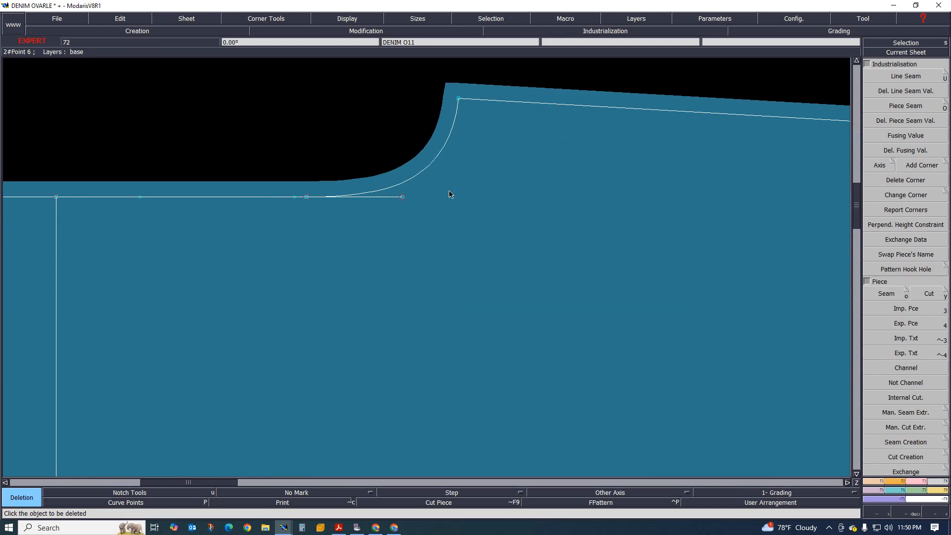
pyautogui.scroll(-3, 349, 218)
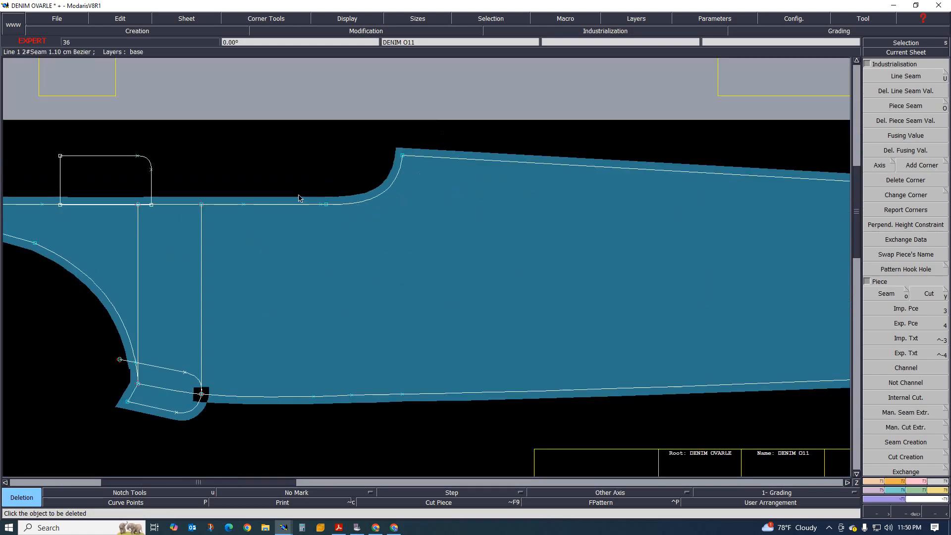
pyautogui.scroll(4, 248, 289)
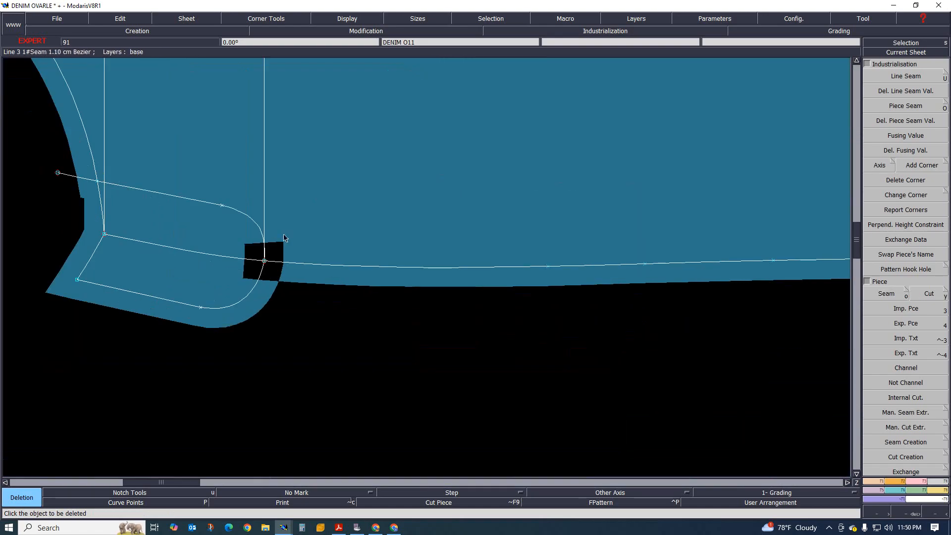
pyautogui.scroll(3, 262, 256)
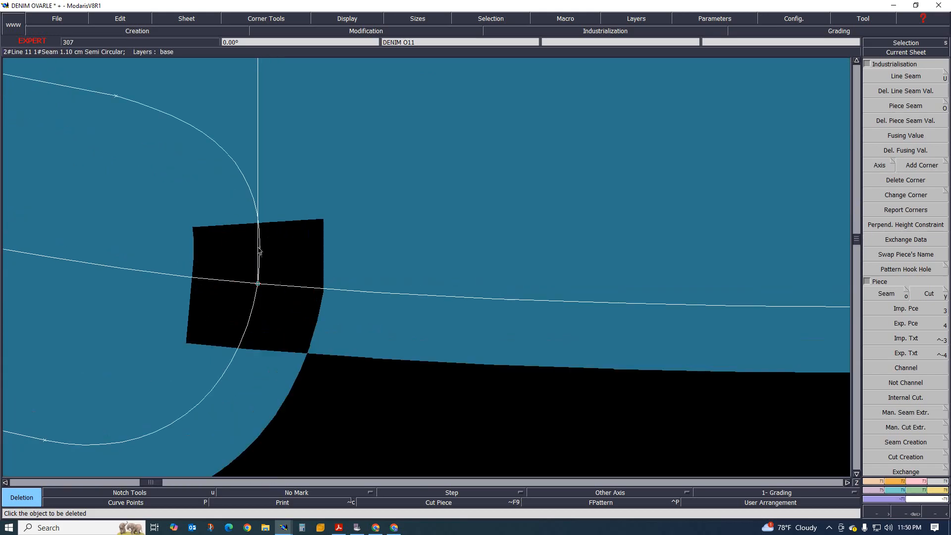
pyautogui.scroll(-5, 260, 251)
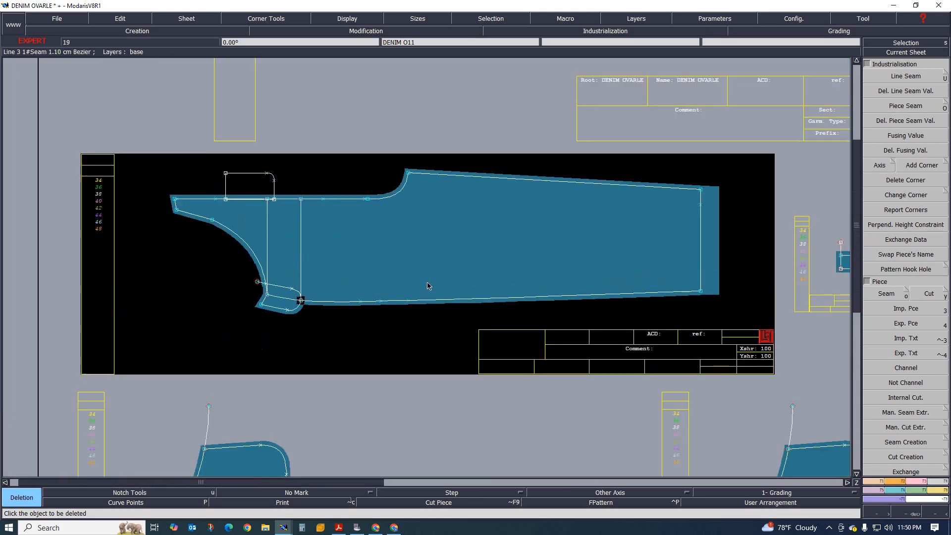
# Step: Delete sheet DENIM O11 containing the full-length panel
pyautogui.press('Delete')
pyautogui.click(416, 271)
pyautogui.scroll(-2, 405, 336)
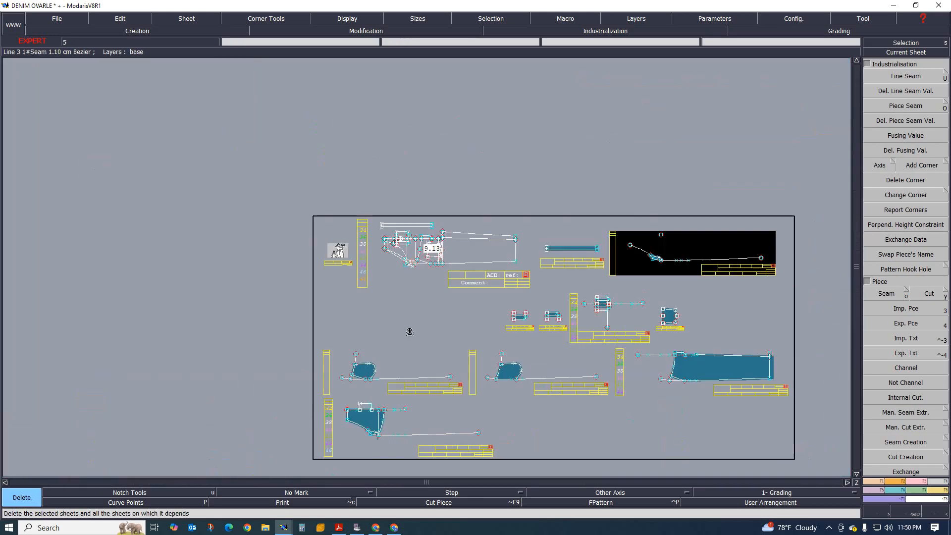
# Step: Start a seam piece on the base drawing covering the upper body areas and the round-ended strip beside the side opening
pyautogui.scroll(8, 421, 242)
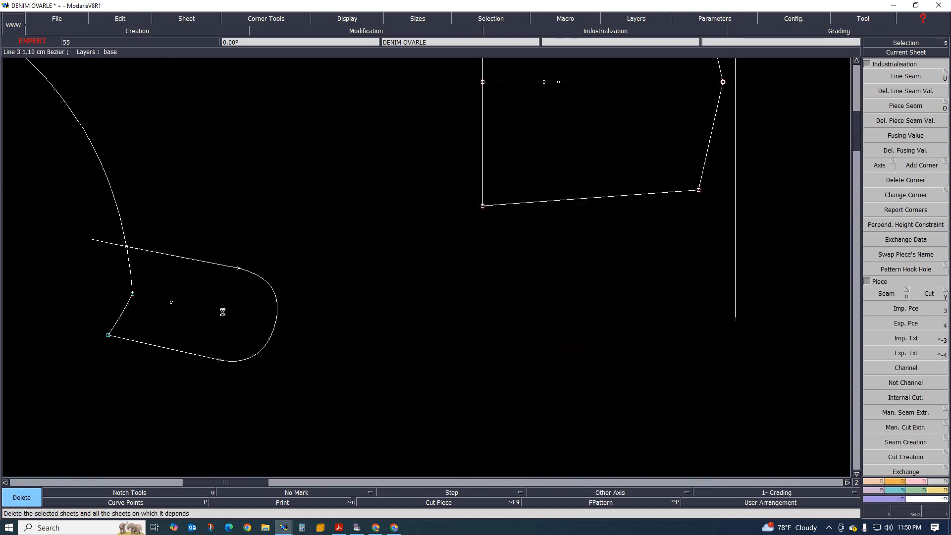
pyautogui.scroll(2, 317, 319)
pyautogui.scroll(-8, 480, 281)
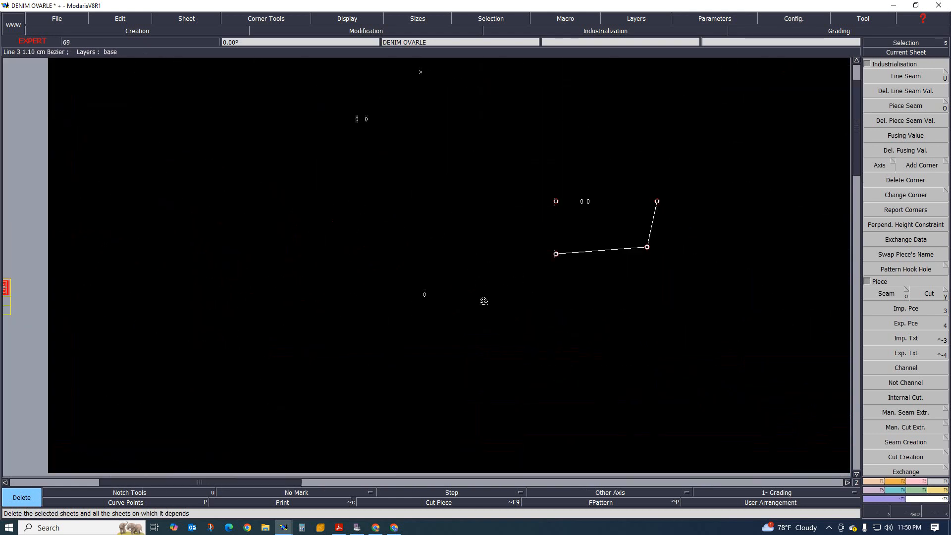
pyautogui.scroll(2, 500, 319)
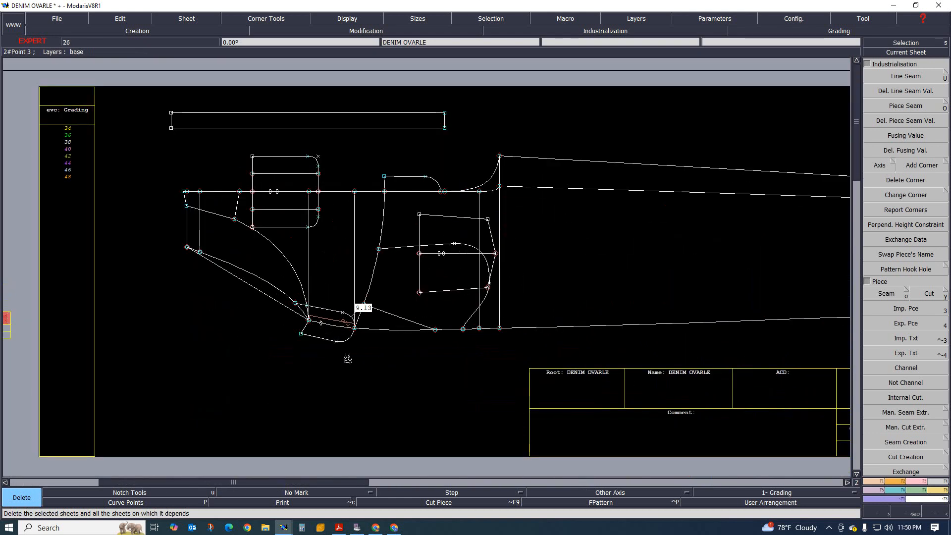
pyautogui.press('o')
pyautogui.scroll(1, 270, 246)
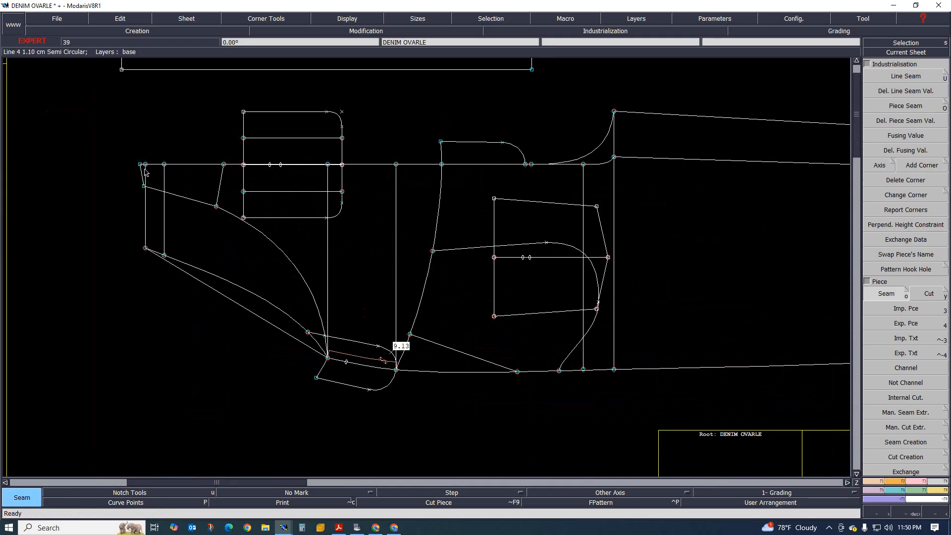
pyautogui.moveTo(143, 170); pyautogui.dragTo(349, 218)
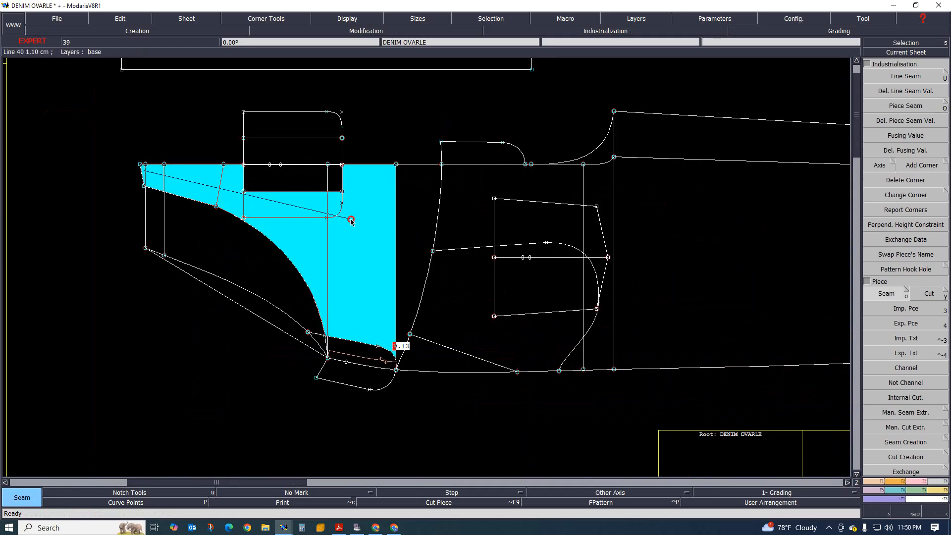
pyautogui.click(295, 185)
pyautogui.moveTo(294, 188)
pyautogui.mouseDown()
pyautogui.moveTo(366, 193)
pyautogui.moveTo(400, 268)
pyautogui.moveTo(405, 307)
pyautogui.mouseUp()
pyautogui.scroll(1, 380, 331)
pyautogui.click(365, 358)
pyautogui.click(354, 394)
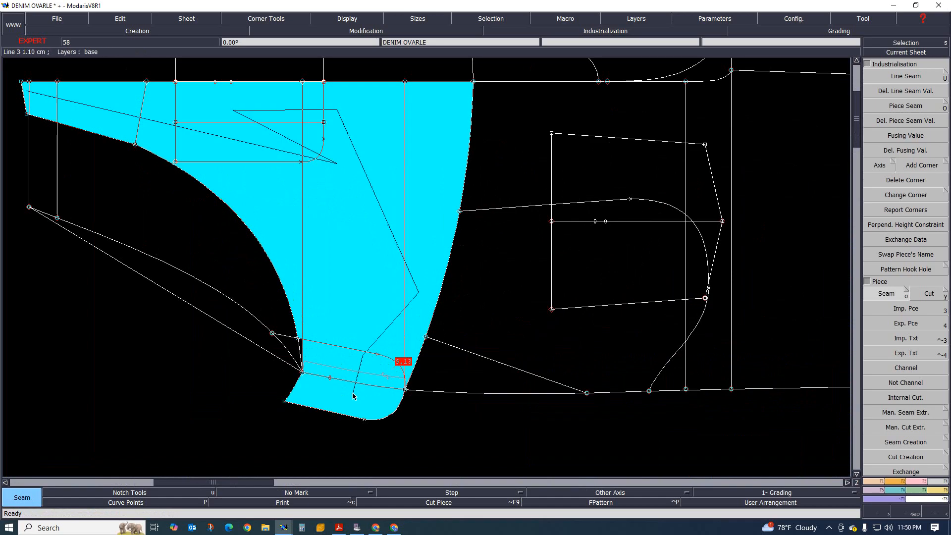
# Step: Add the small leftover slivers, the pocket areas and the leg down to the hem, and complete the full-length seam piece
pyautogui.scroll(1, 368, 401)
pyautogui.scroll(1, 400, 387)
pyautogui.click(420, 322)
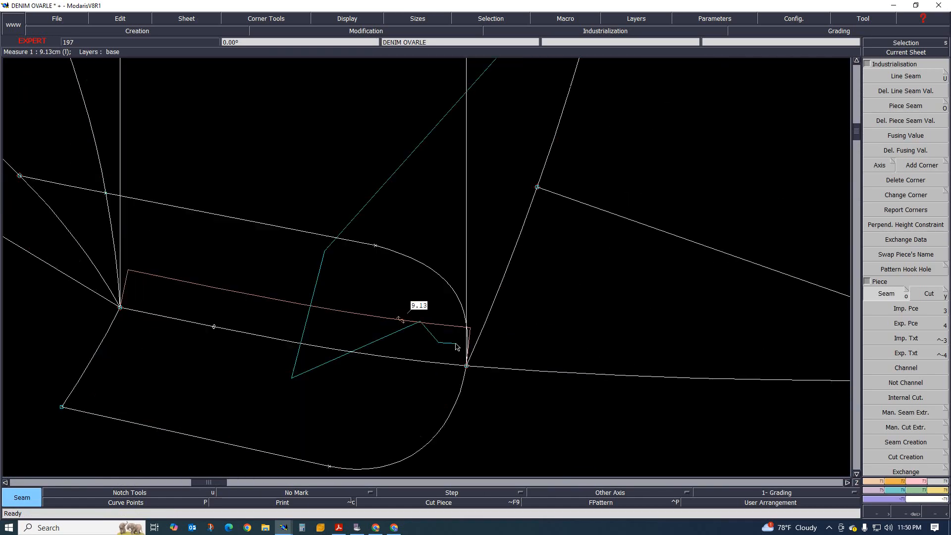
pyautogui.scroll(-1, 528, 330)
pyautogui.scroll(-1, 496, 318)
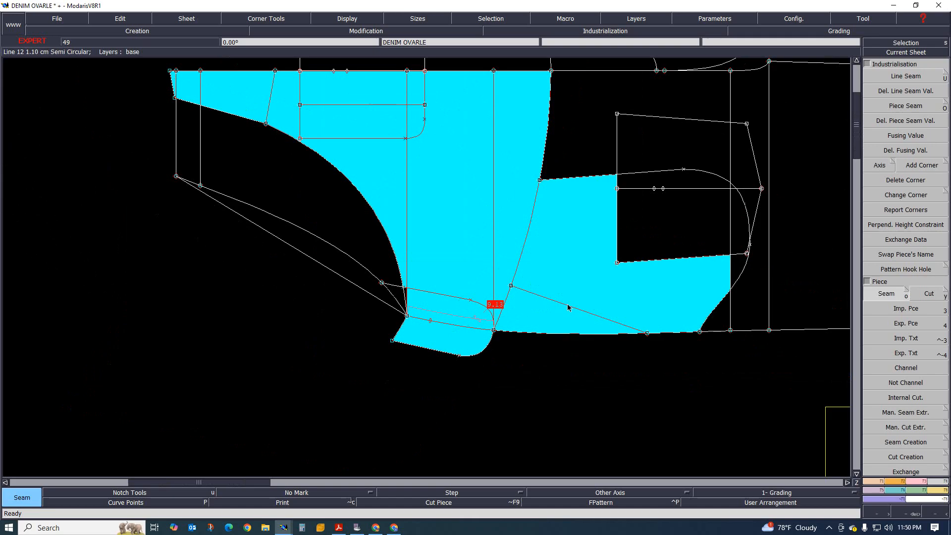
pyautogui.scroll(-2, 570, 298)
pyautogui.scroll(1, 575, 274)
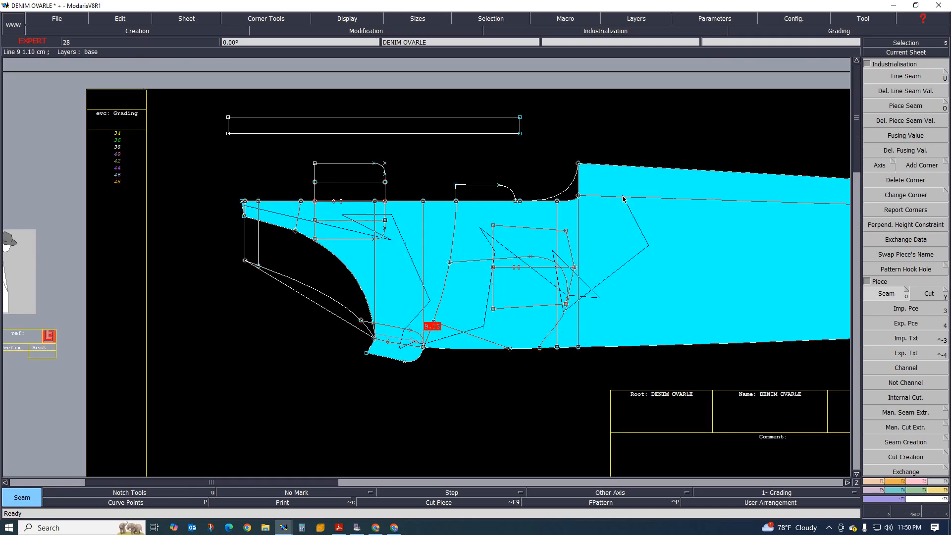
pyautogui.scroll(-1, 653, 260)
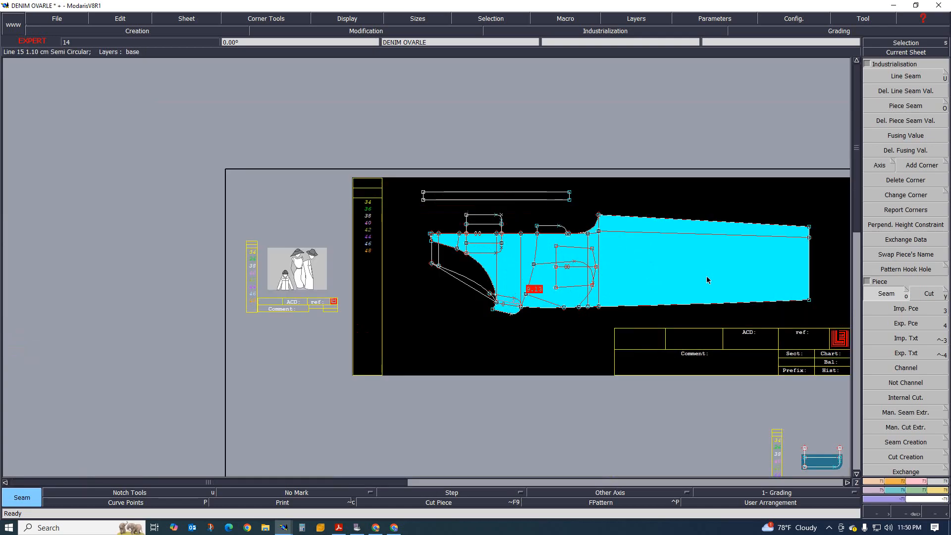
pyautogui.scroll(1, 721, 275)
pyautogui.rightClick(724, 274)
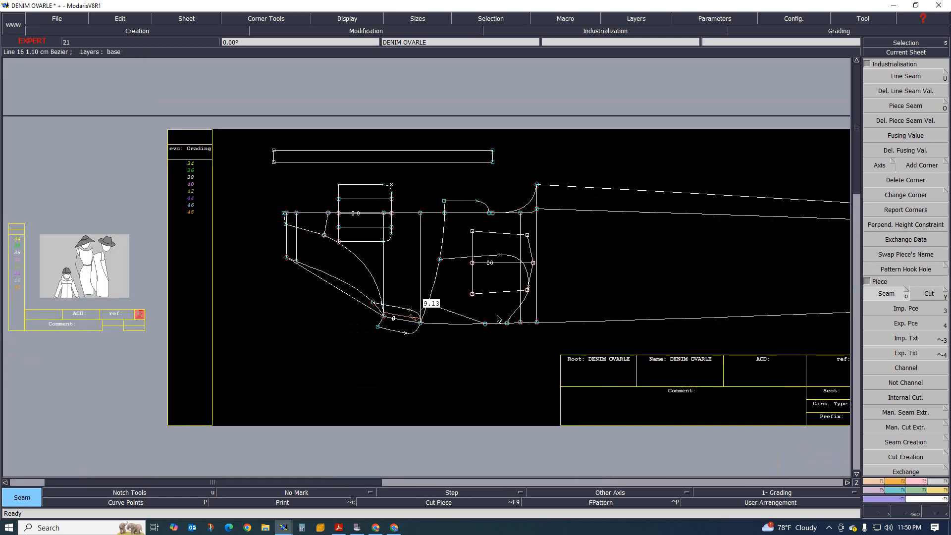
# Step: Arrange all sheets and delete the inner vertical line at the rounded strip's end from the new full-length panel
pyautogui.press('j')
pyautogui.scroll(1, 687, 269)
pyautogui.scroll(-1, 481, 227)
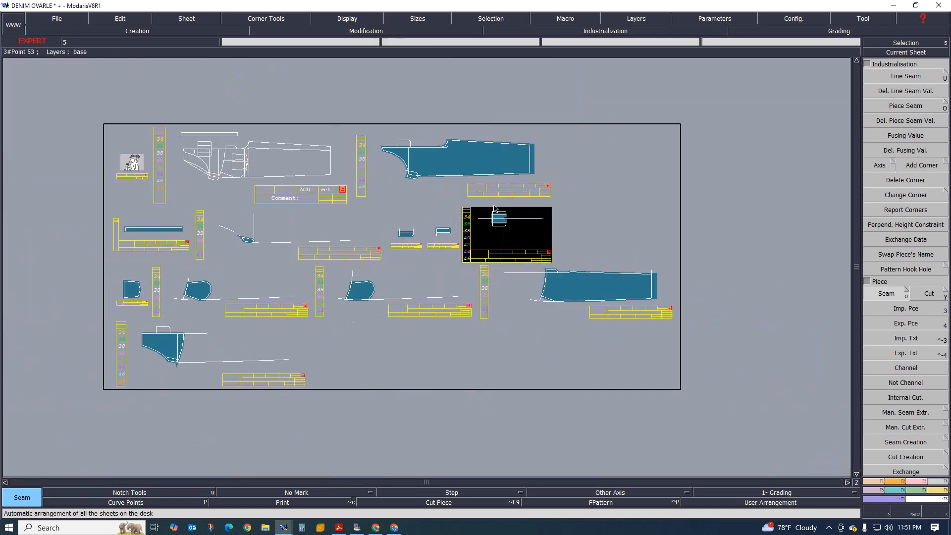
pyautogui.scroll(3, 471, 143)
pyautogui.press('Delete')
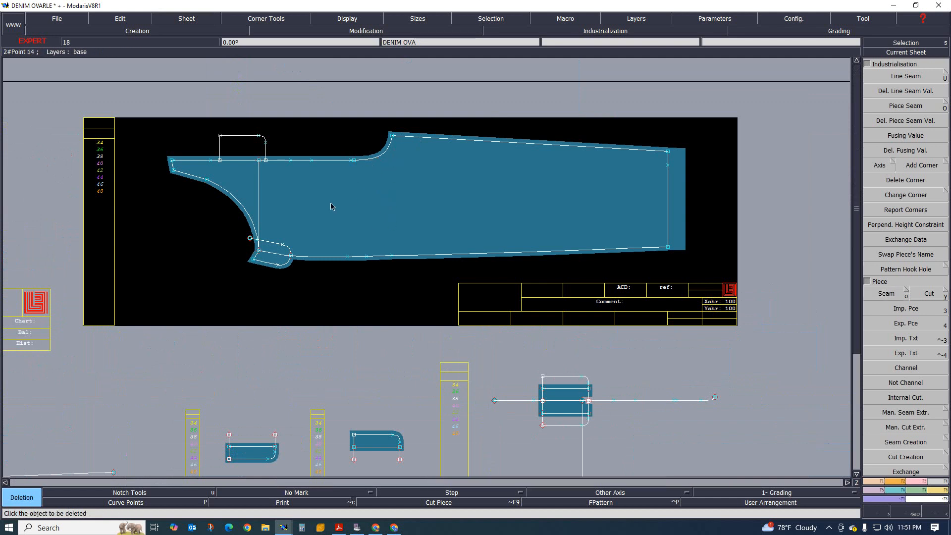
pyautogui.scroll(-1, 329, 206)
pyautogui.scroll(2, 262, 190)
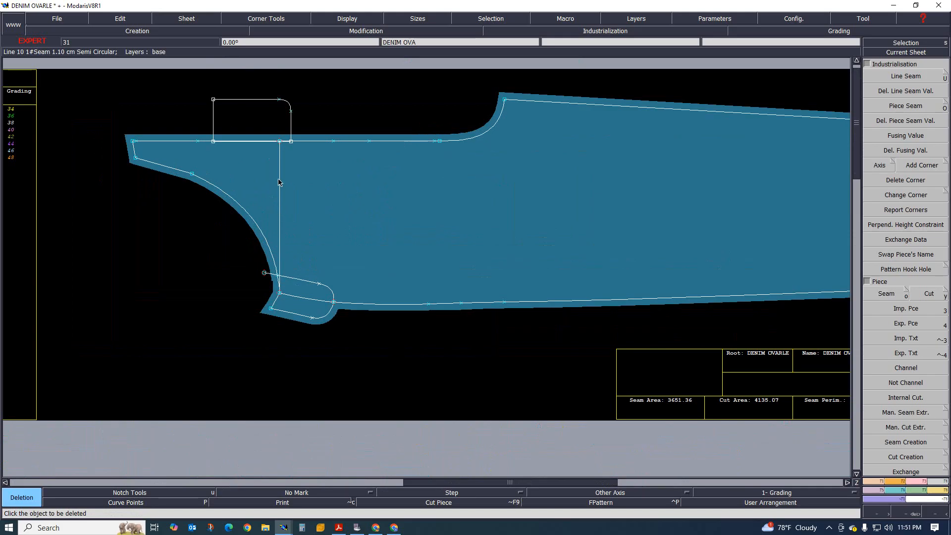
# Step: Draw a straight line across the full-length panel's strap end, from the straight front edge to the start of the armhole curve
pyautogui.scroll(-5, 283, 193)
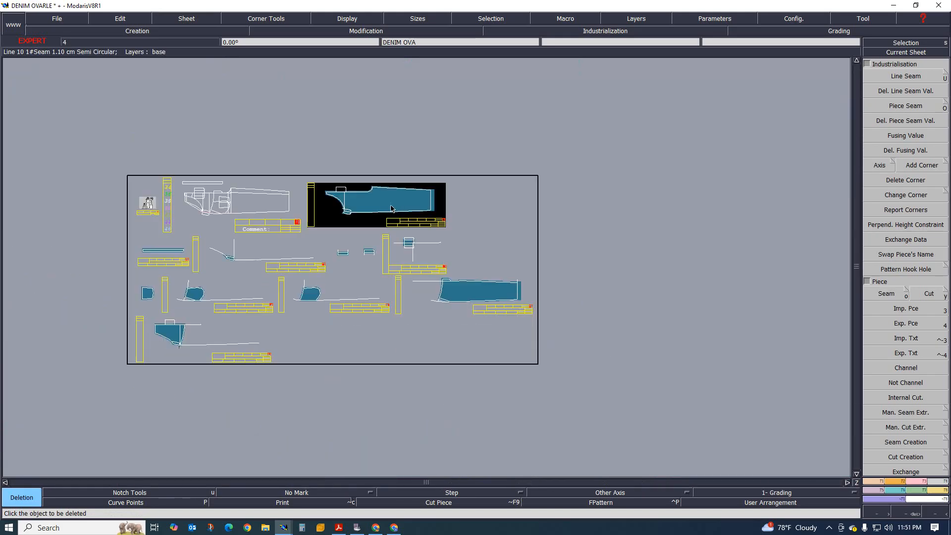
pyautogui.scroll(4, 325, 203)
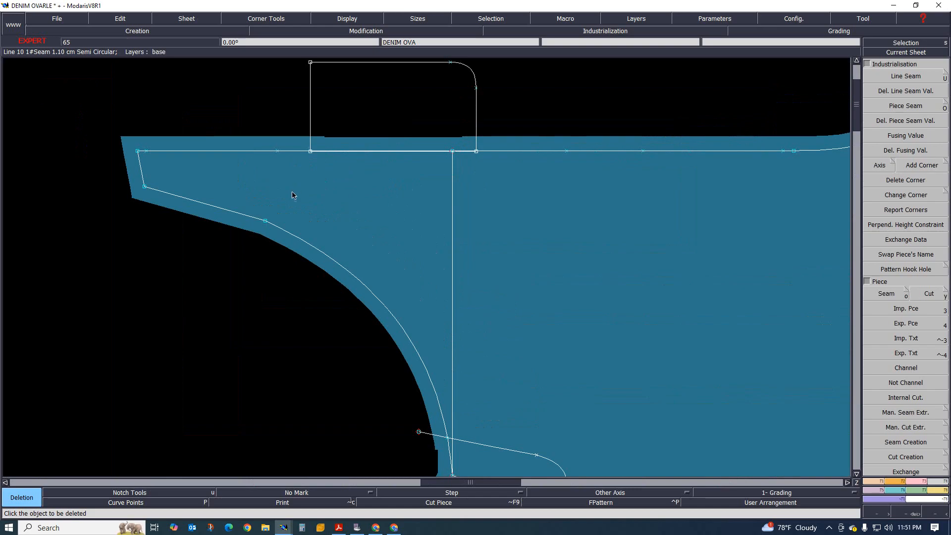
pyautogui.scroll(-1, 320, 208)
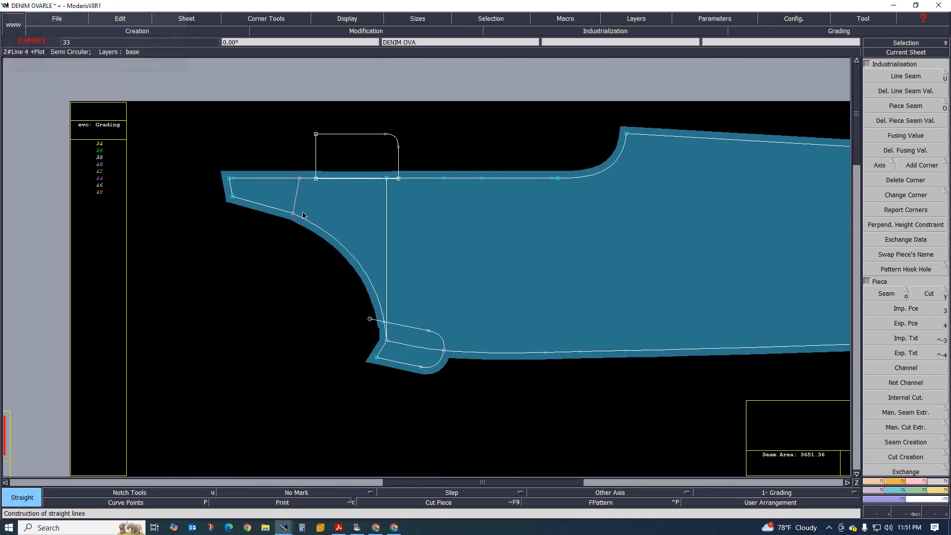
pyautogui.scroll(-1, 231, 240)
pyautogui.scroll(1, 231, 240)
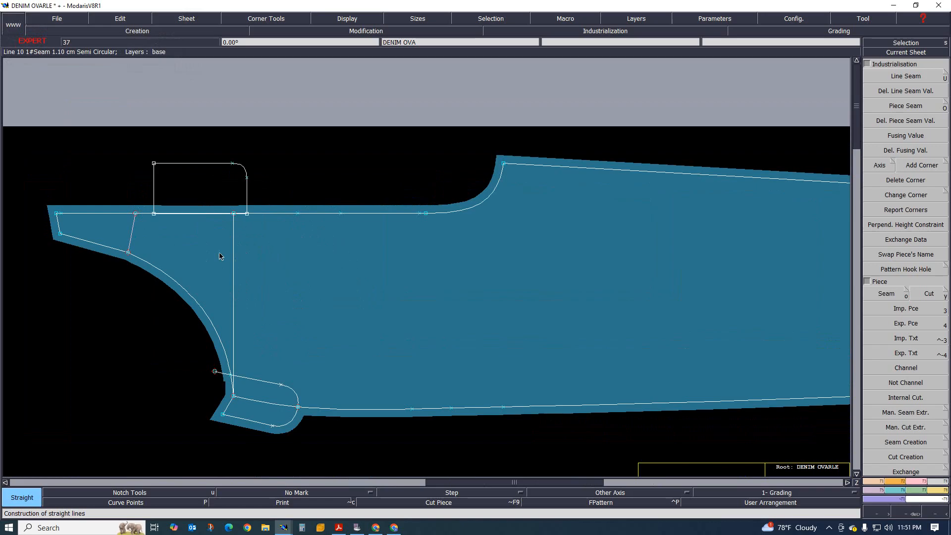
# Step: Extract the main panel with its rounded strip and the small strap-end section as separate seam pieces along the new dividing line
pyautogui.press('o')
pyautogui.click(175, 249)
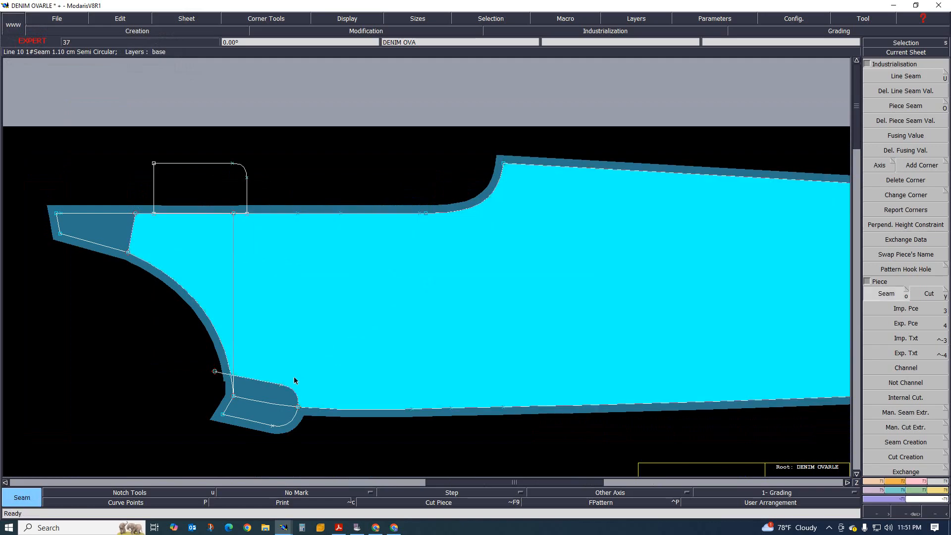
pyautogui.click(271, 390)
pyautogui.click(266, 415)
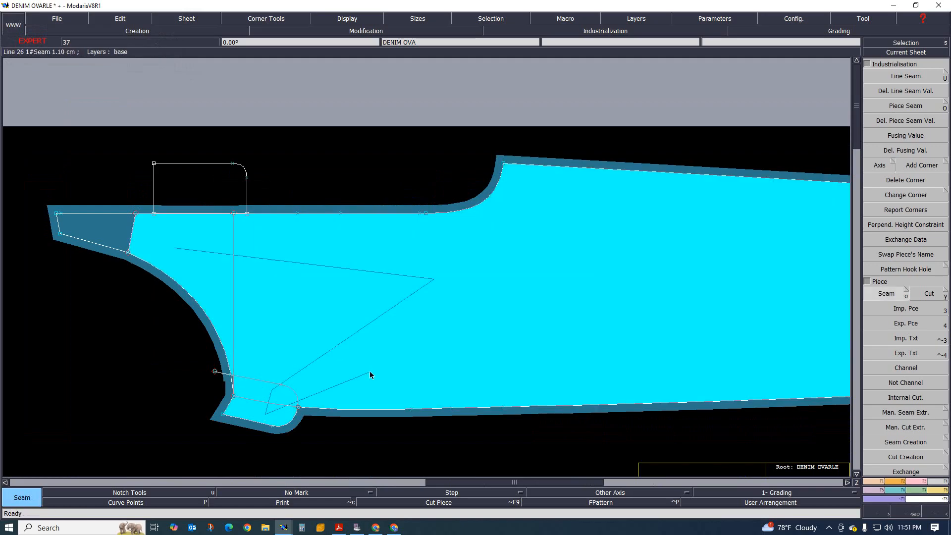
pyautogui.click(608, 292)
pyautogui.scroll(-1, 590, 291)
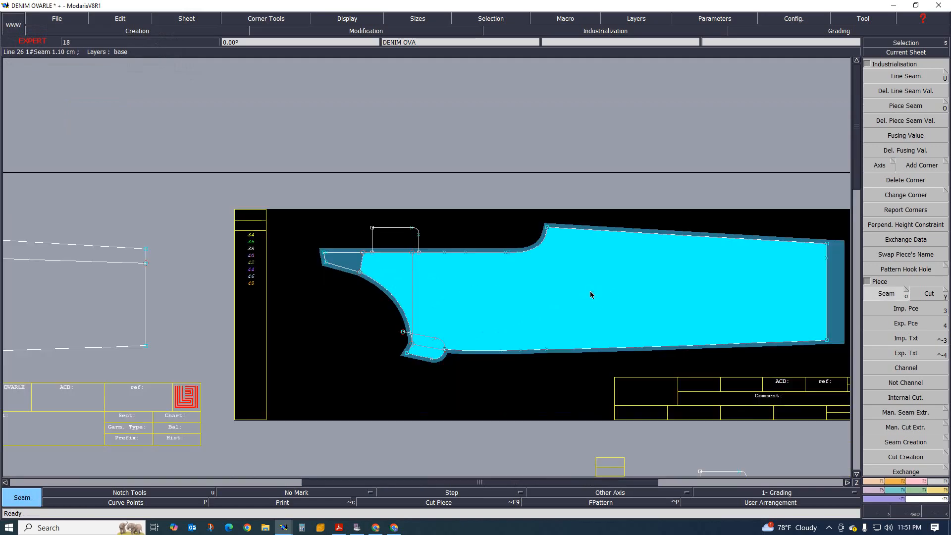
pyautogui.scroll(-3, 655, 294)
pyautogui.scroll(2, 661, 295)
pyautogui.rightClick(667, 293)
pyautogui.scroll(3, 456, 285)
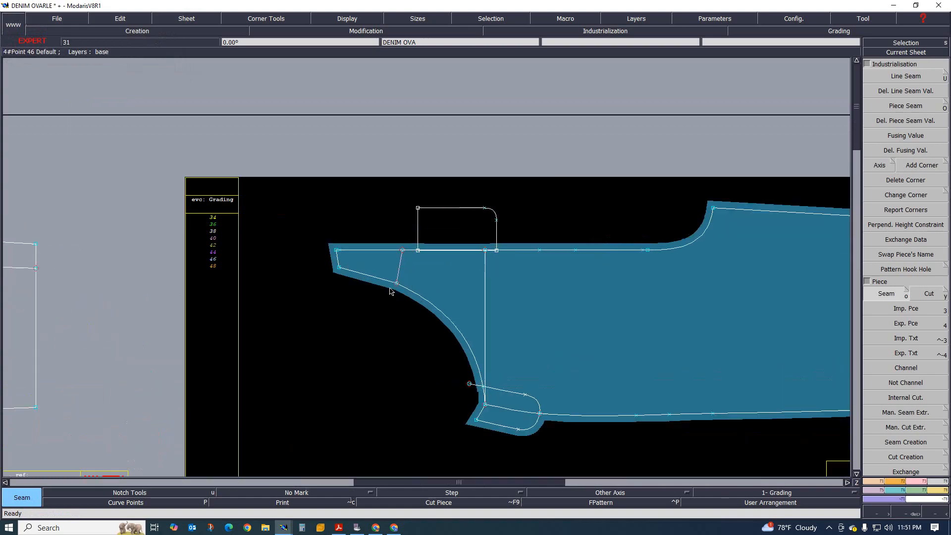
pyautogui.scroll(2, 390, 291)
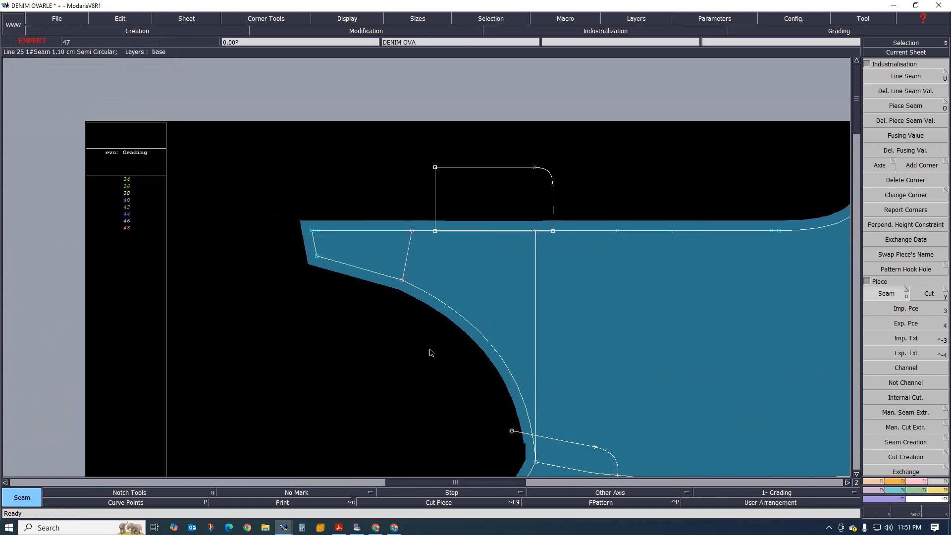
# Step: Arrange all sheets and delete the undivided full-length panel sheet DENIM OVA
pyautogui.press('j')
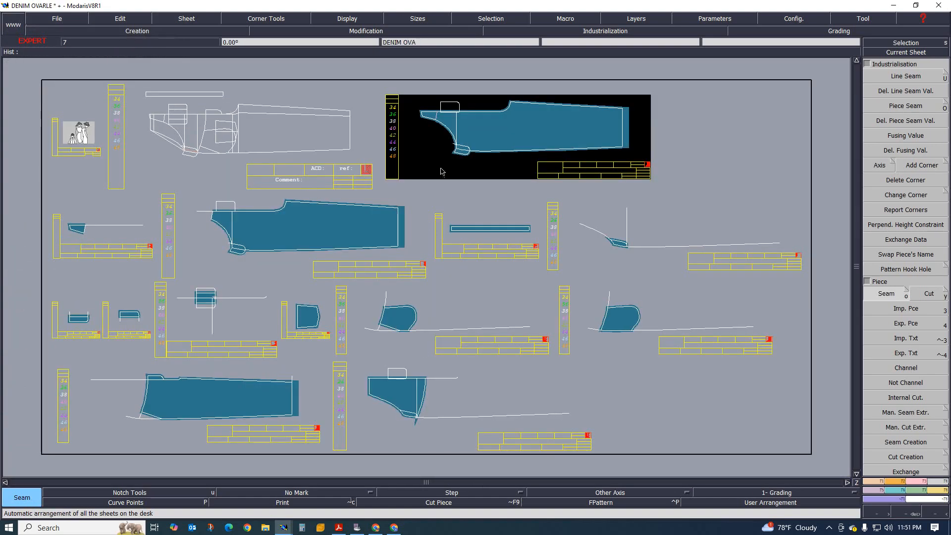
pyautogui.press('q')
pyautogui.click(515, 130)
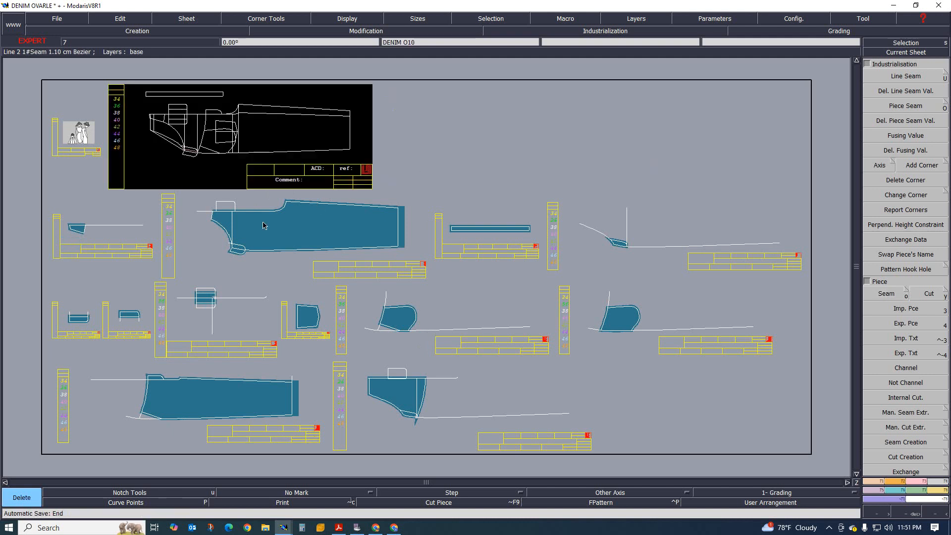
# Step: Set a 1 cm line seam on the strap-side cut edge of the main panel on sheet DENIM O10
pyautogui.scroll(3, 244, 229)
pyautogui.scroll(-2, 169, 197)
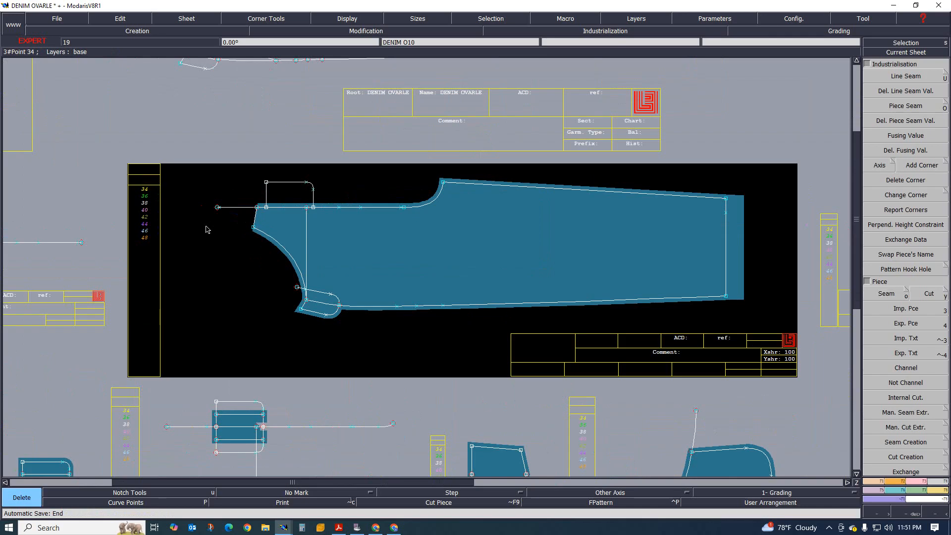
pyautogui.press('u')
pyautogui.click(247, 216)
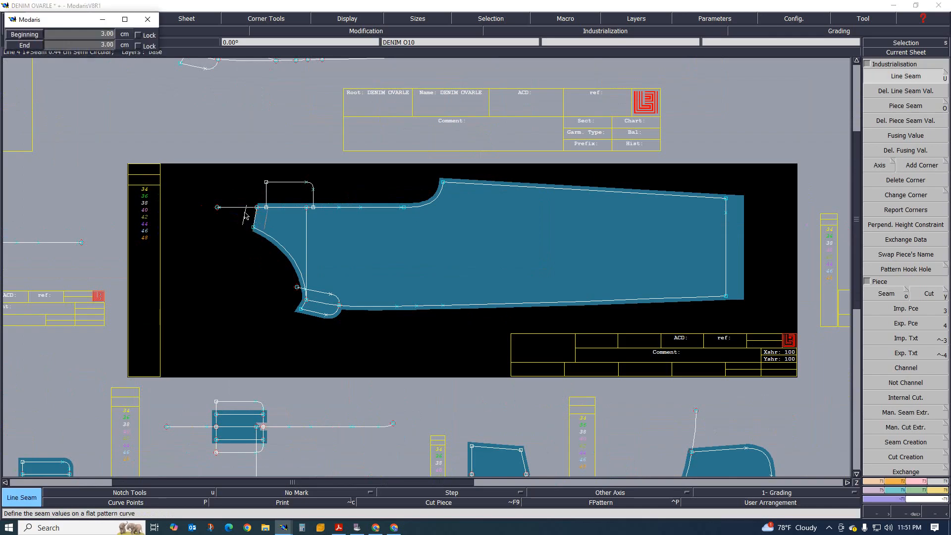
pyautogui.write('1')
pyautogui.press('Return')
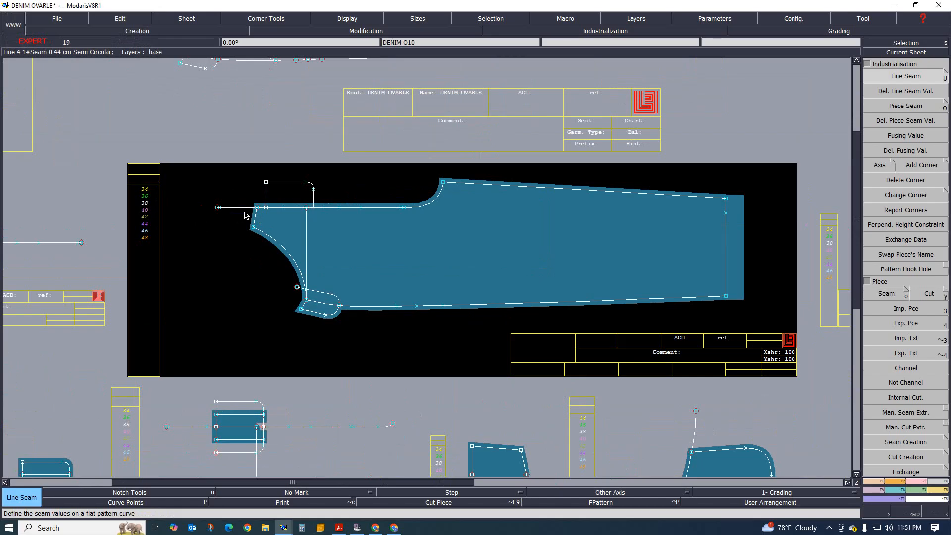
# Step: Apply a 1.00 cm line seam at beginning and end to the cut edge of the small strap-end piece on sheet DENIM O11
pyautogui.scroll(-5, 457, 306)
pyautogui.scroll(2, 658, 329)
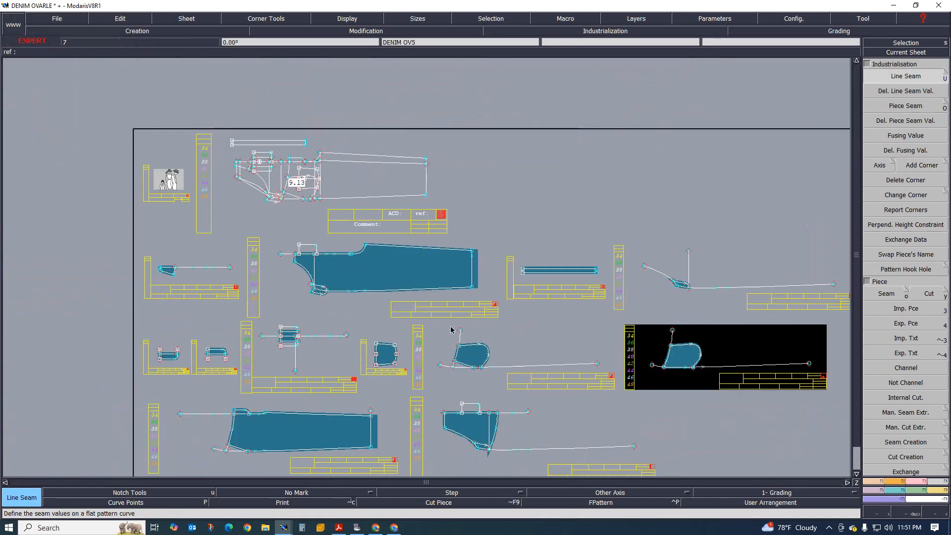
pyautogui.scroll(3, 157, 271)
pyautogui.scroll(3, 158, 271)
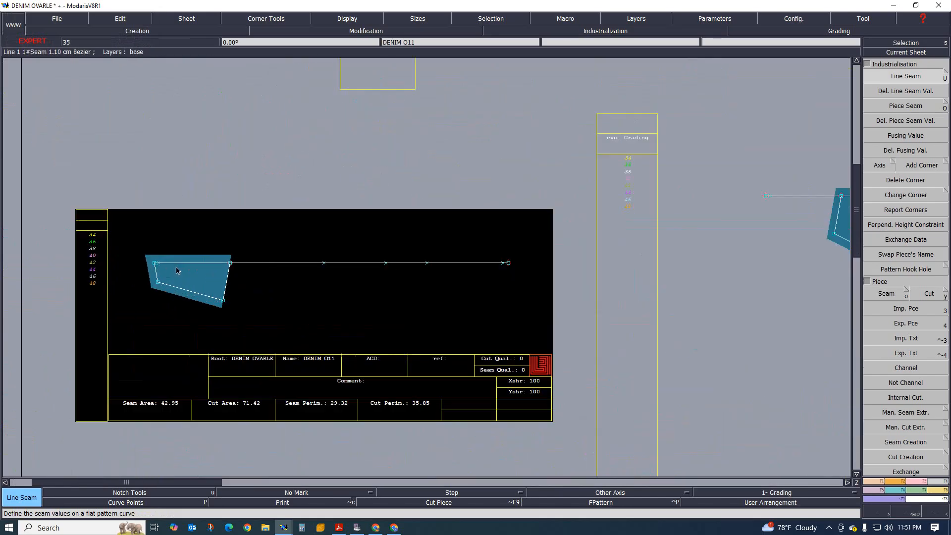
pyautogui.click(226, 286)
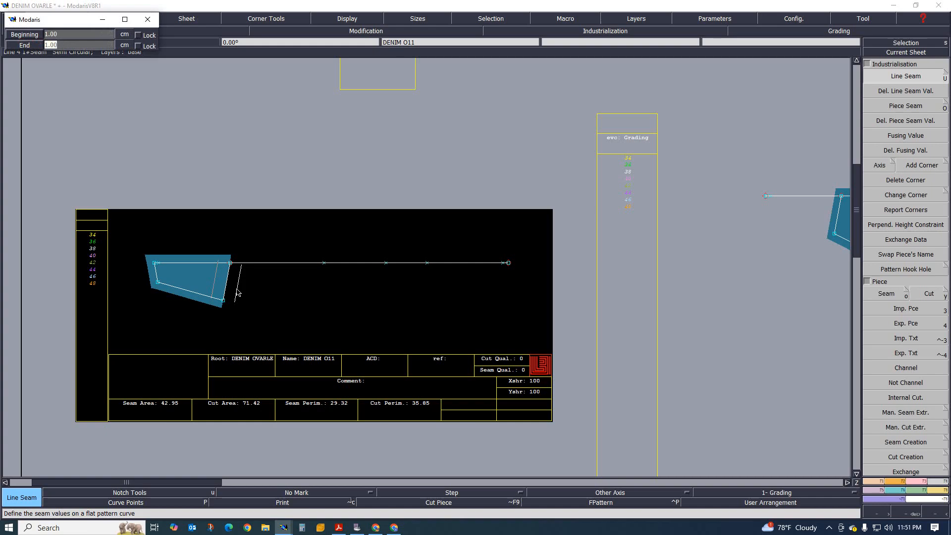
pyautogui.press('Return')
pyautogui.scroll(-1, 288, 271)
pyautogui.scroll(2, 229, 257)
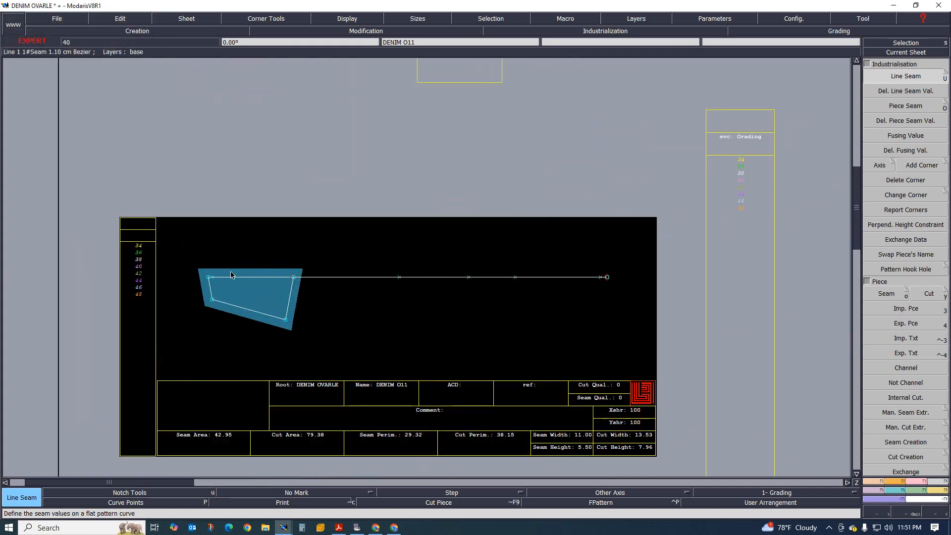
# Step: Switch to the PDF specification in Adobe Acrobat and examine the front and back overall sketches on the size specifications page
pyautogui.scroll(1, 216, 263)
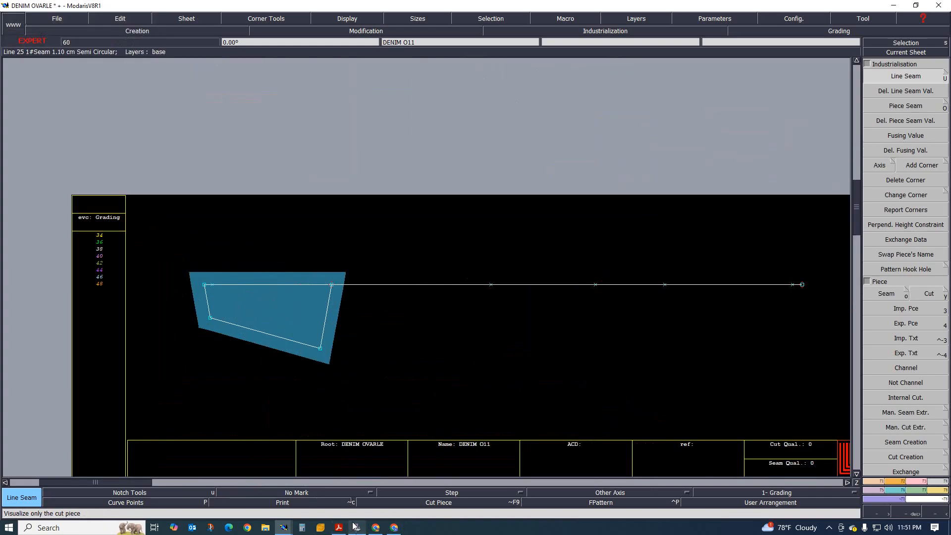
pyautogui.click(339, 528)
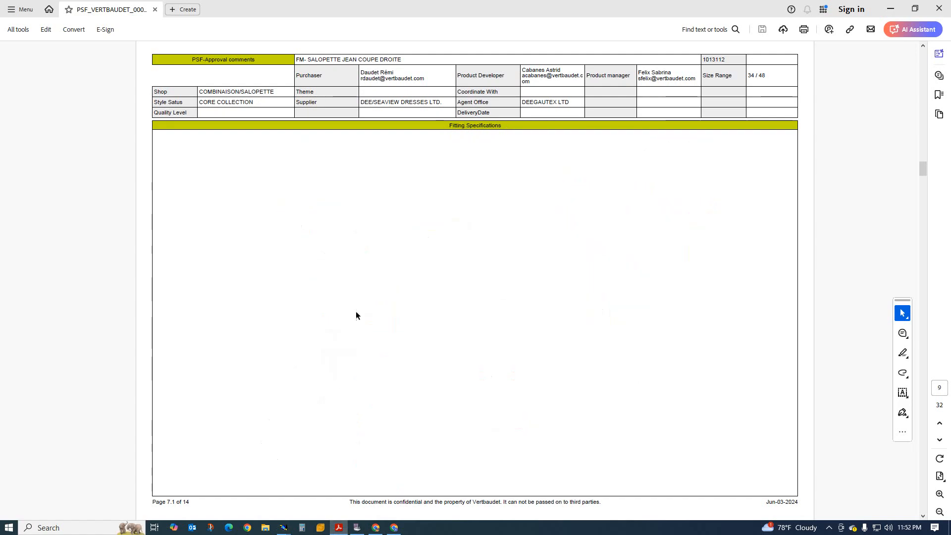
pyautogui.scroll(1, 355, 315)
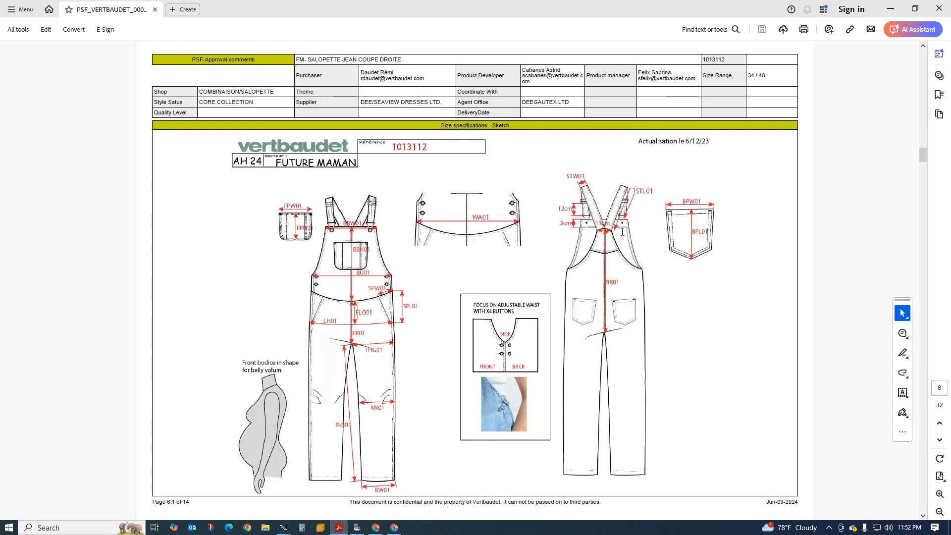
pyautogui.scroll(-1, 622, 232)
pyautogui.scroll(1, 507, 255)
# Step: Switch back to the DENIM OVARLE model in Modaris and examine the base drawing's panel, pocket and fly outlines
pyautogui.moveTo(285, 529)
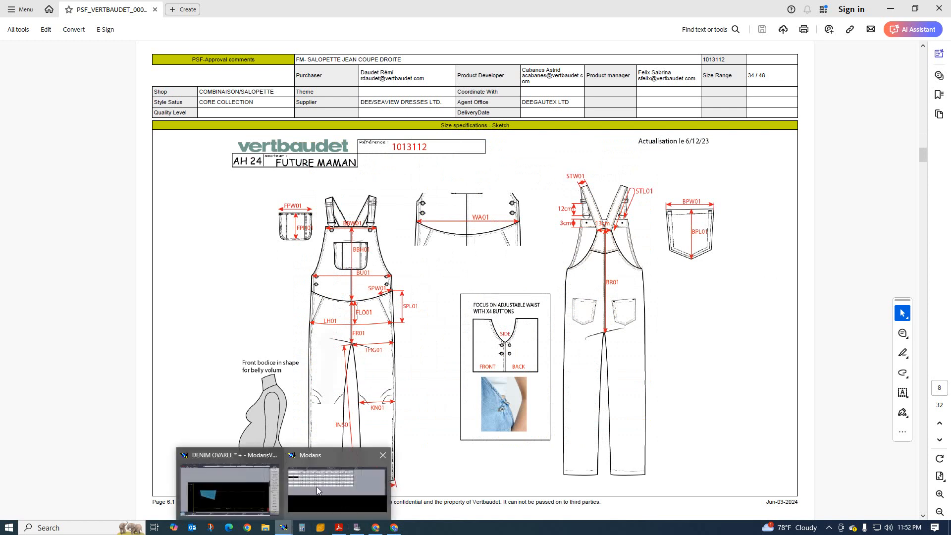
pyautogui.click(239, 491)
pyautogui.scroll(-4, 498, 295)
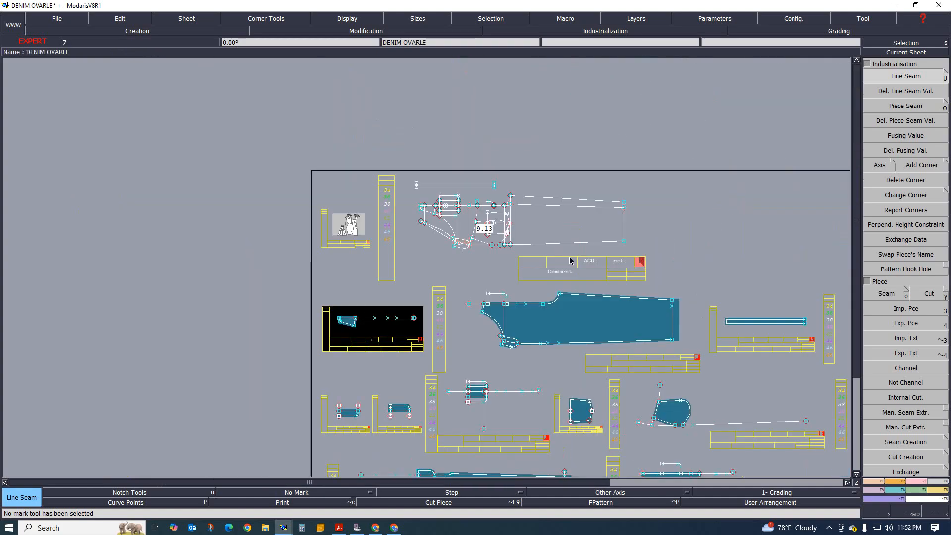
pyautogui.scroll(7, 461, 205)
pyautogui.click(450, 198)
pyautogui.scroll(-4, 431, 233)
pyautogui.scroll(3, 376, 221)
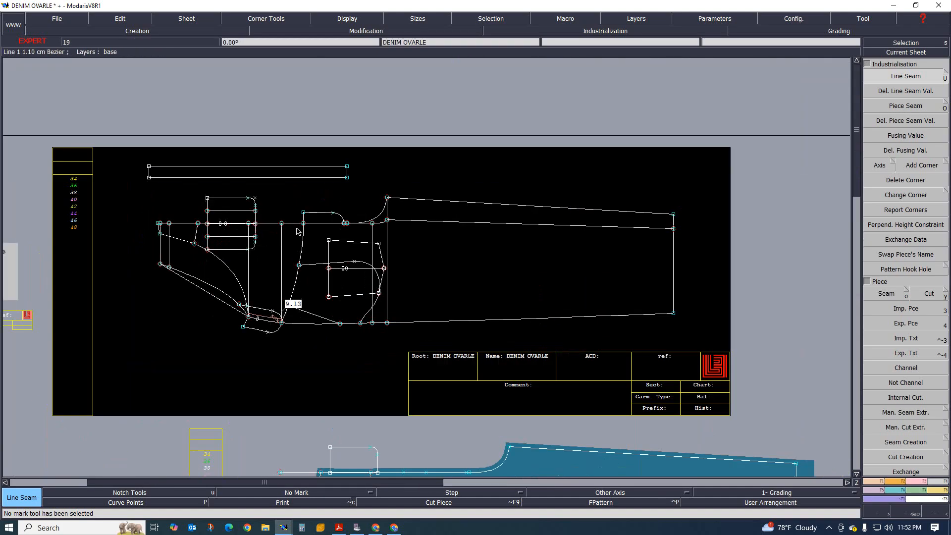
pyautogui.scroll(-4, 386, 258)
pyautogui.scroll(5, 392, 197)
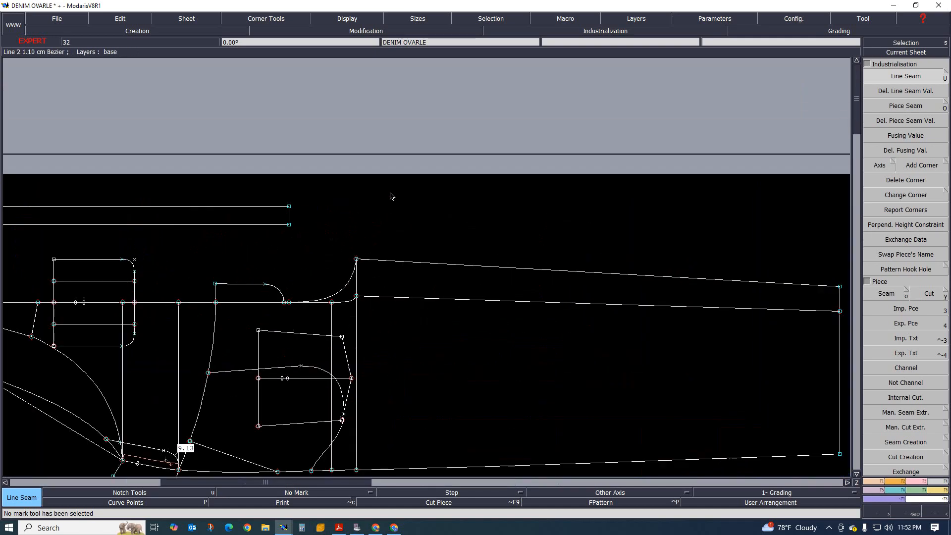
pyautogui.scroll(-4, 382, 211)
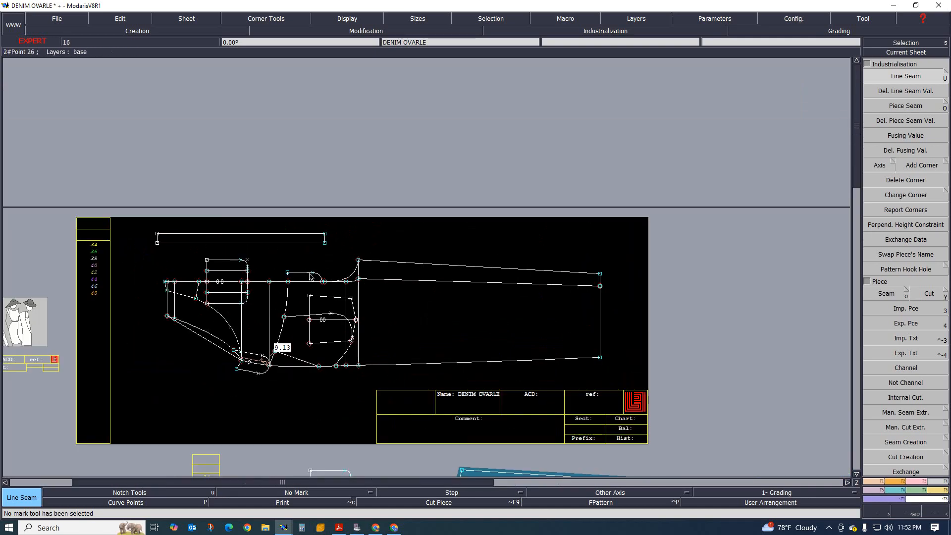
pyautogui.scroll(5, 307, 272)
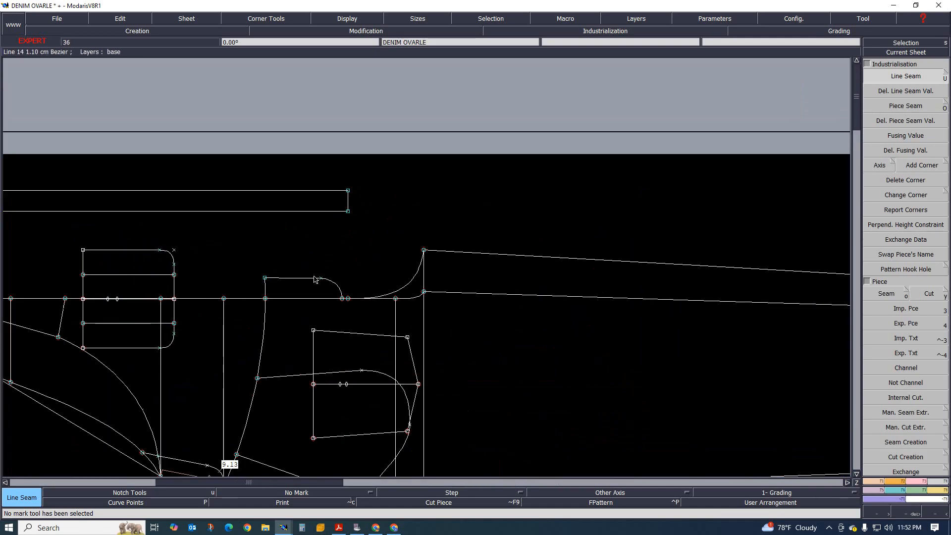
pyautogui.scroll(-2, 343, 274)
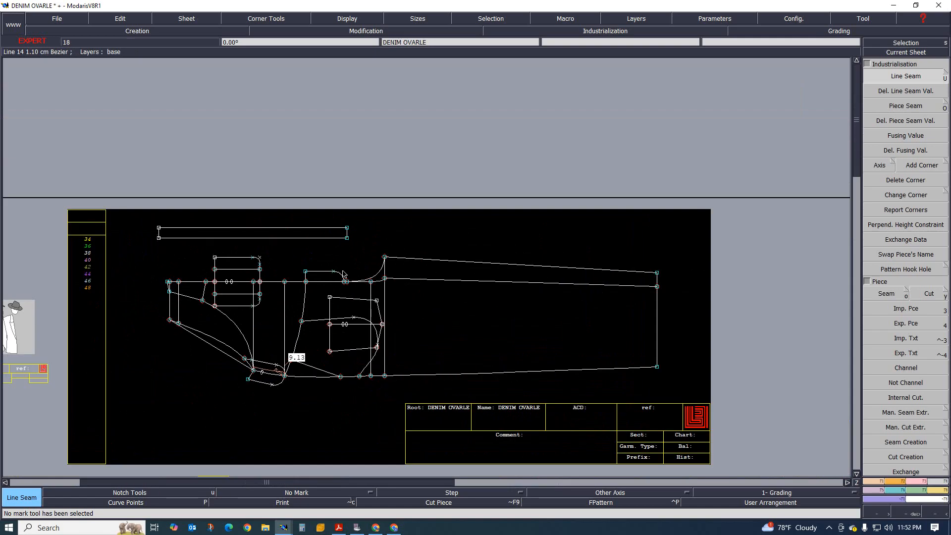
pyautogui.scroll(-4, 340, 276)
pyautogui.scroll(4, 347, 293)
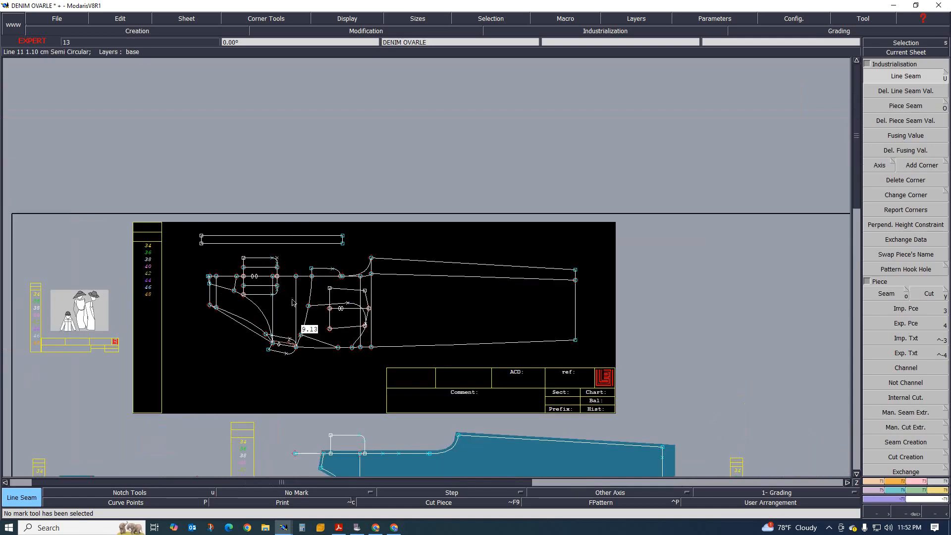
pyautogui.scroll(1, 356, 311)
pyautogui.scroll(-3, 355, 311)
pyautogui.scroll(2, 377, 308)
pyautogui.scroll(-5, 406, 305)
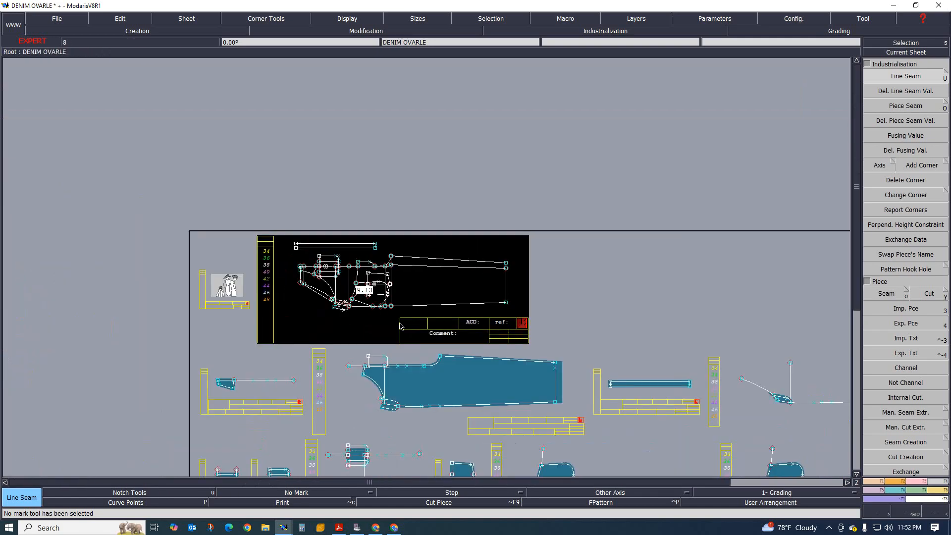
pyautogui.scroll(3, 427, 303)
pyautogui.scroll(-3, 401, 300)
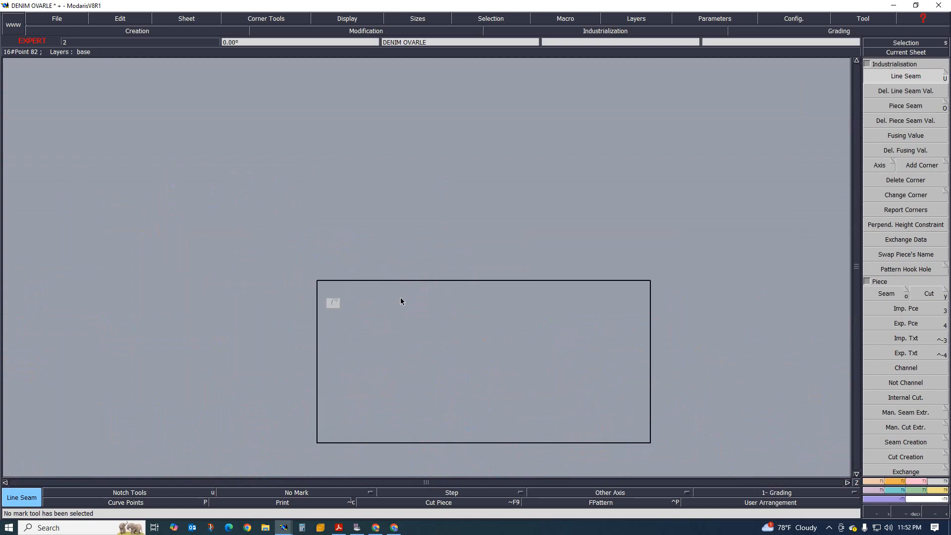
pyautogui.scroll(3, 399, 303)
pyautogui.scroll(3, 398, 306)
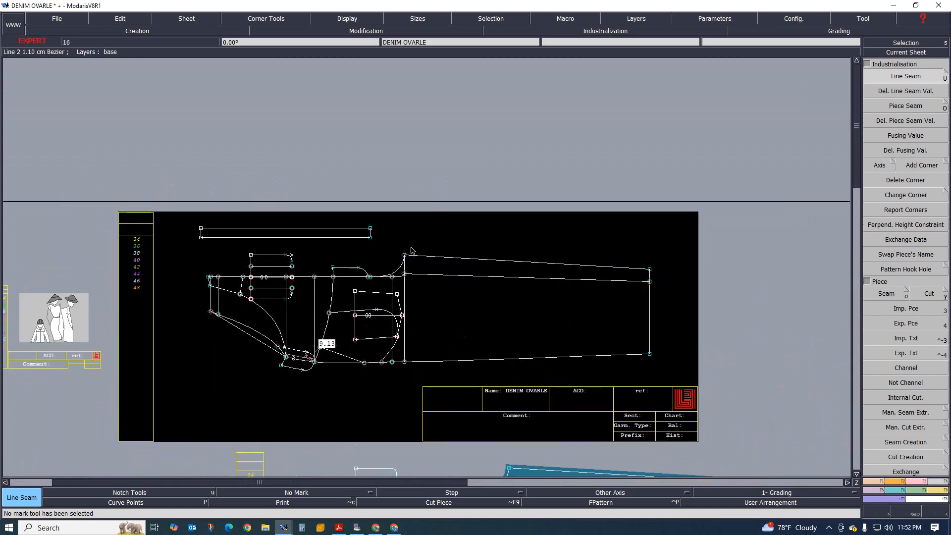
pyautogui.scroll(2, 373, 296)
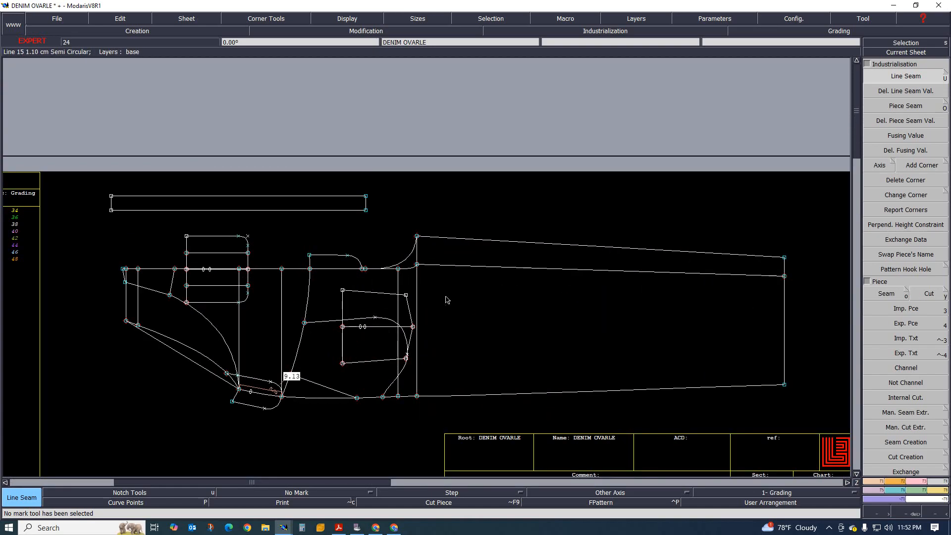
# Step: Try copying the geometry of base drawing sheet DENIM OVARLE onto a new sheet above it
pyautogui.scroll(-3, 276, 272)
pyautogui.hotkey('ctrl', 'c')
pyautogui.click(381, 306)
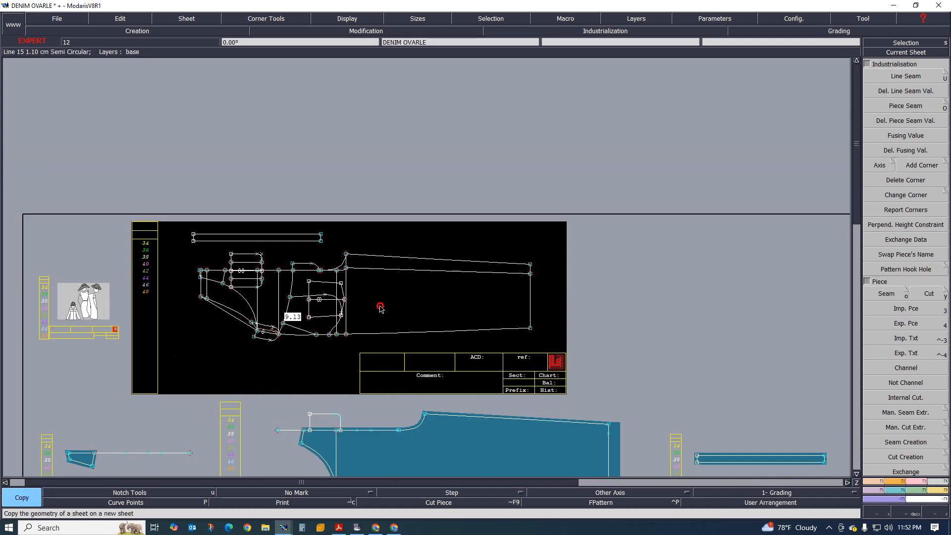
pyautogui.click(444, 157)
pyautogui.scroll(1, 352, 146)
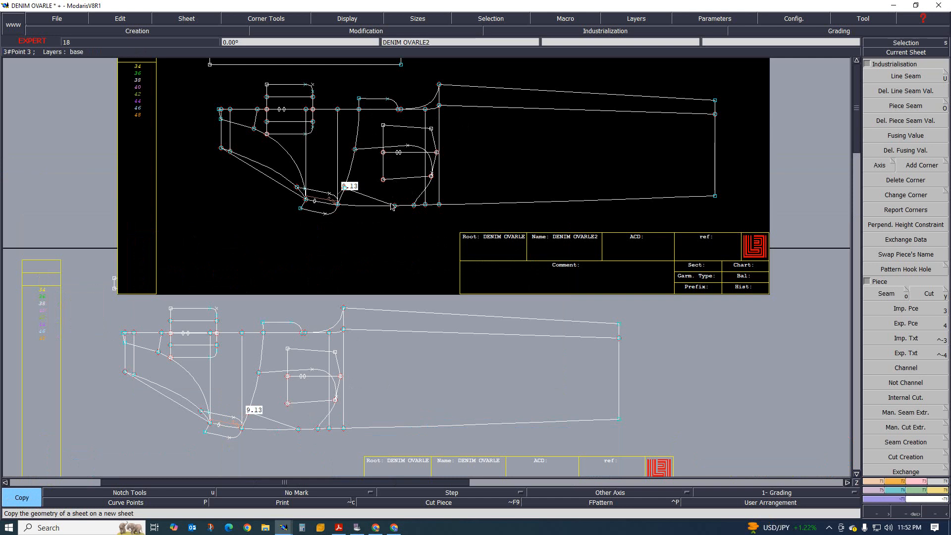
pyautogui.scroll(-1, 394, 209)
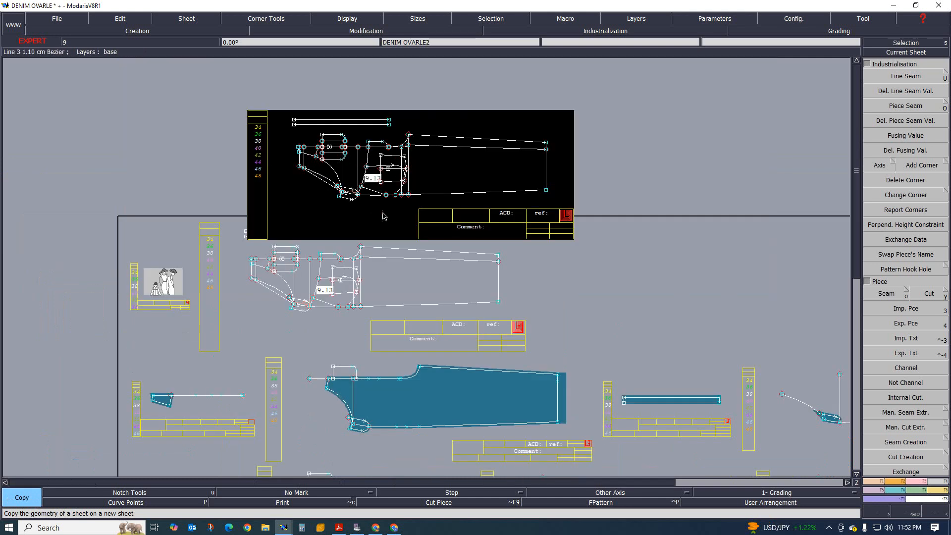
pyautogui.hotkey('ctrl', 'z')
# Step: Try to delete the rounded pocket outline above the main panel's straight edge on sheet DENIM O10
pyautogui.scroll(1, 452, 372)
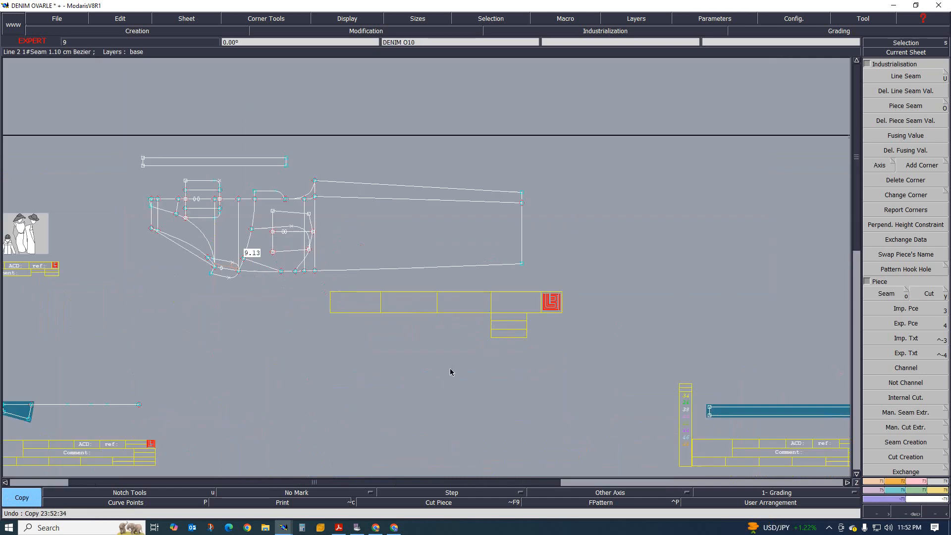
pyautogui.scroll(-1, 436, 375)
pyautogui.scroll(1, 416, 365)
pyautogui.scroll(1, 377, 342)
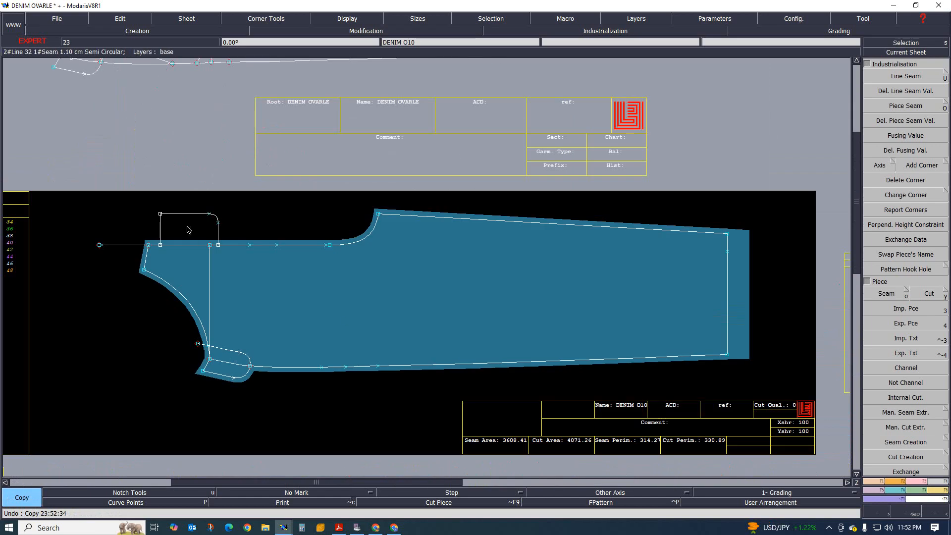
pyautogui.scroll(1, 191, 218)
pyautogui.scroll(-1, 188, 207)
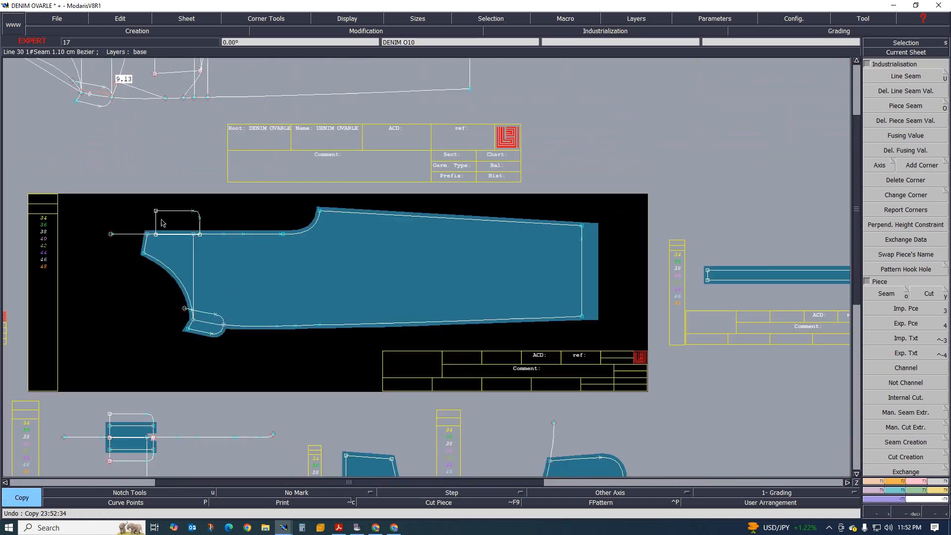
pyautogui.scroll(1, 213, 251)
pyautogui.scroll(1, 172, 208)
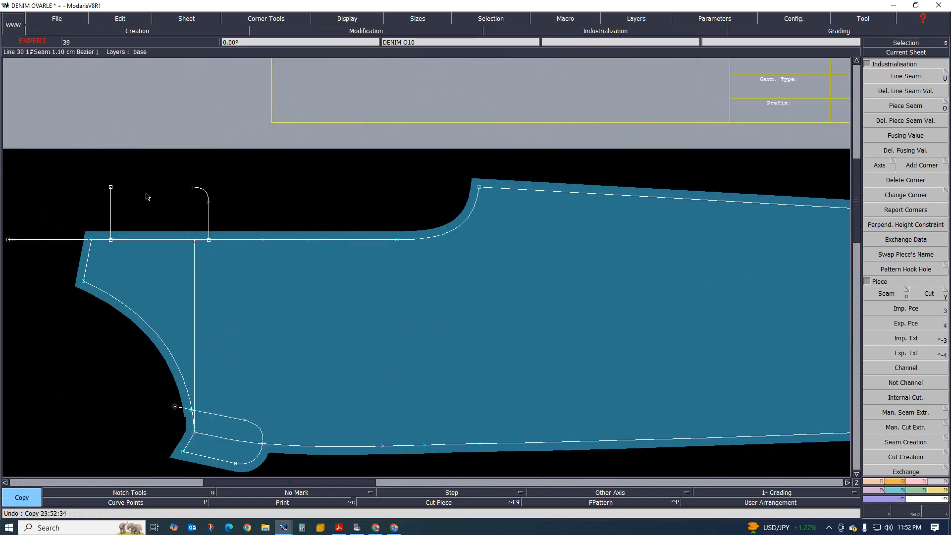
pyautogui.press('Delete')
pyautogui.click(157, 192)
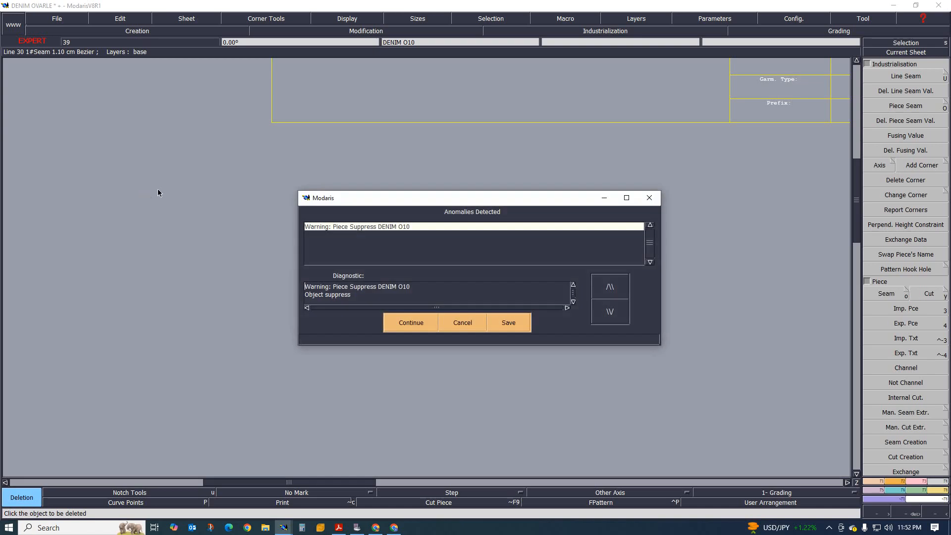
pyautogui.click(464, 321)
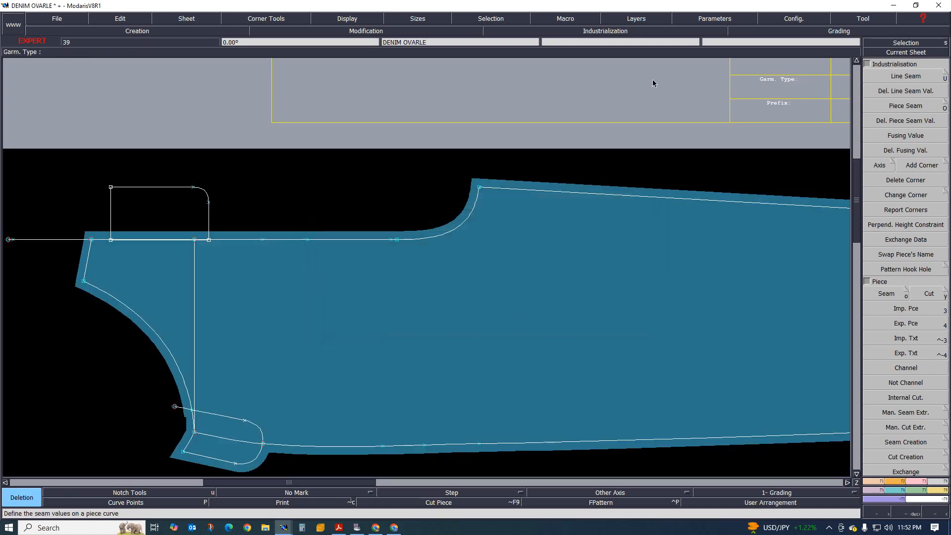
pyautogui.scroll(1, 132, 229)
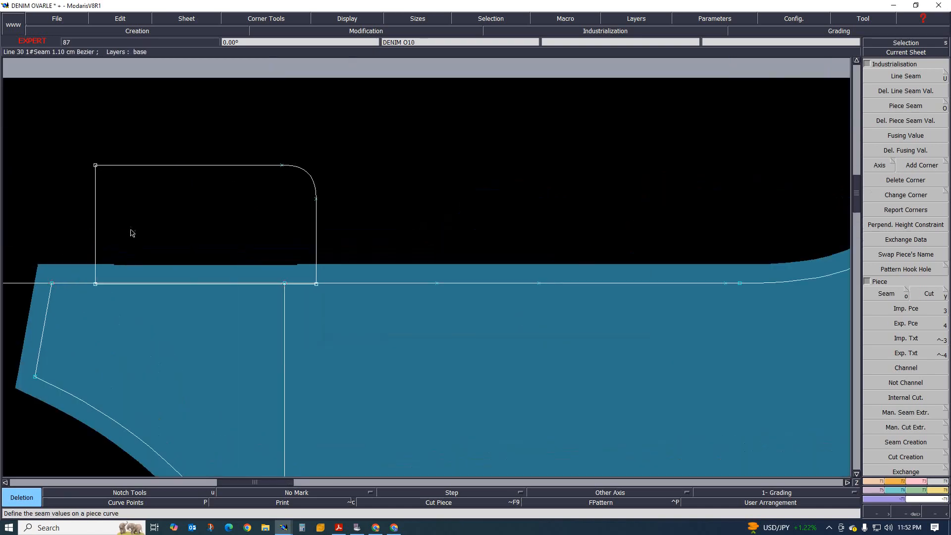
pyautogui.scroll(1, 94, 297)
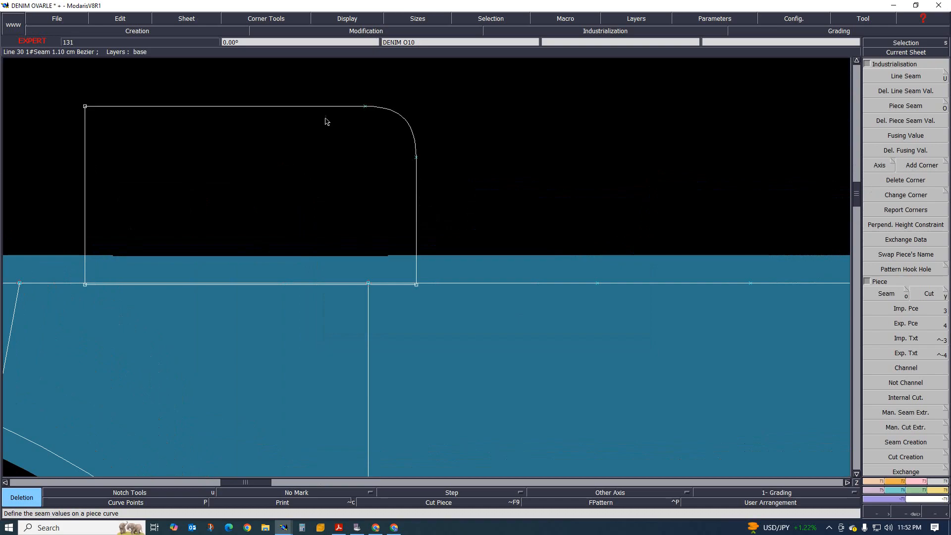
pyautogui.click(276, 107)
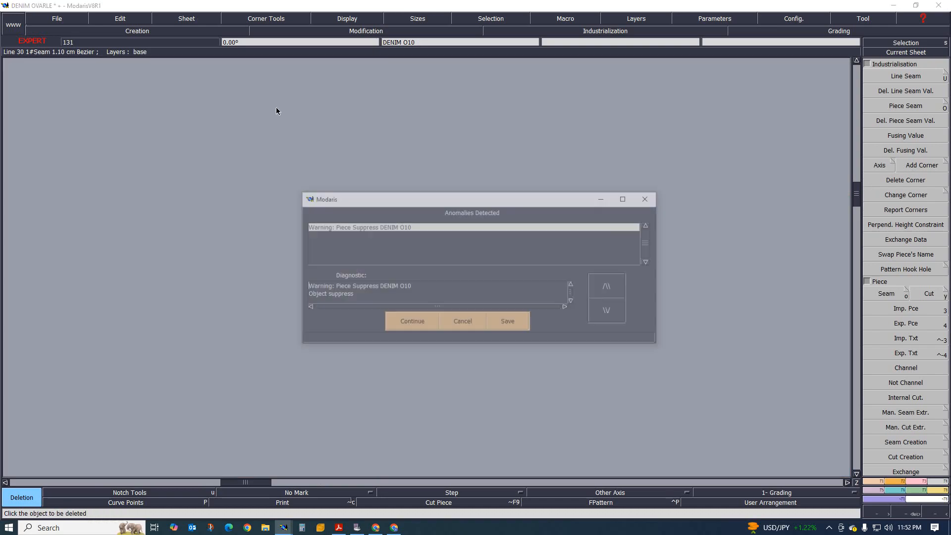
pyautogui.click(465, 323)
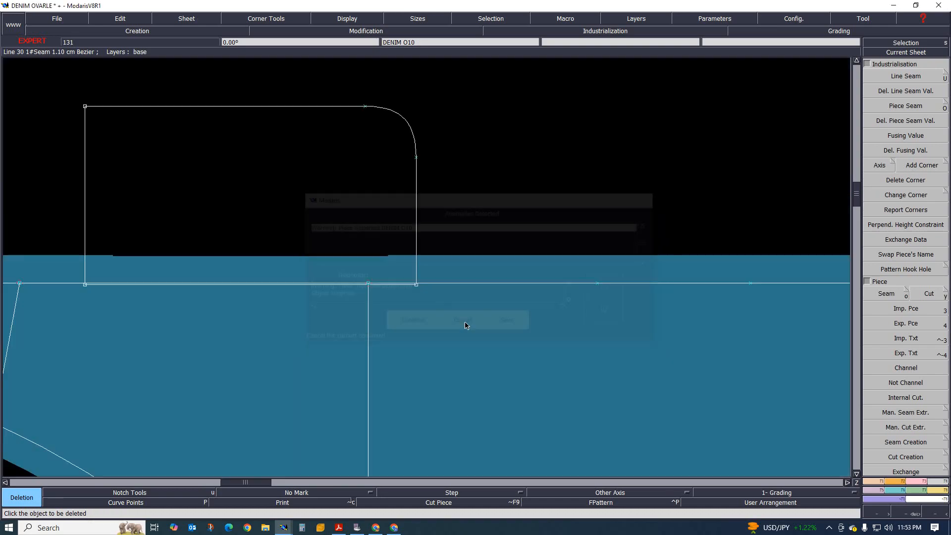
# Step: Display only the cut piece of main panel DENIM O10, inspect its outline, and restore the full display
pyautogui.scroll(-3, 369, 256)
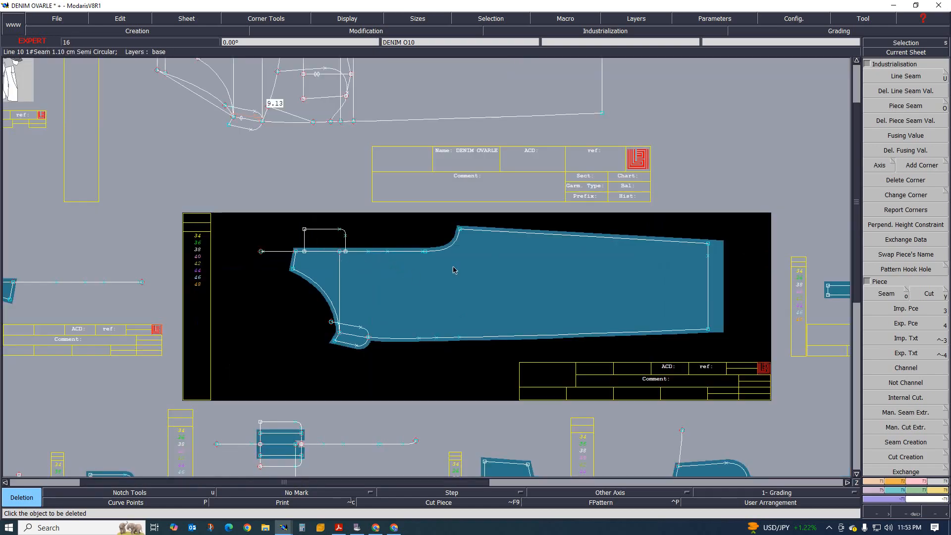
pyautogui.scroll(1, 456, 272)
pyautogui.scroll(-1, 380, 265)
pyautogui.scroll(1, 520, 300)
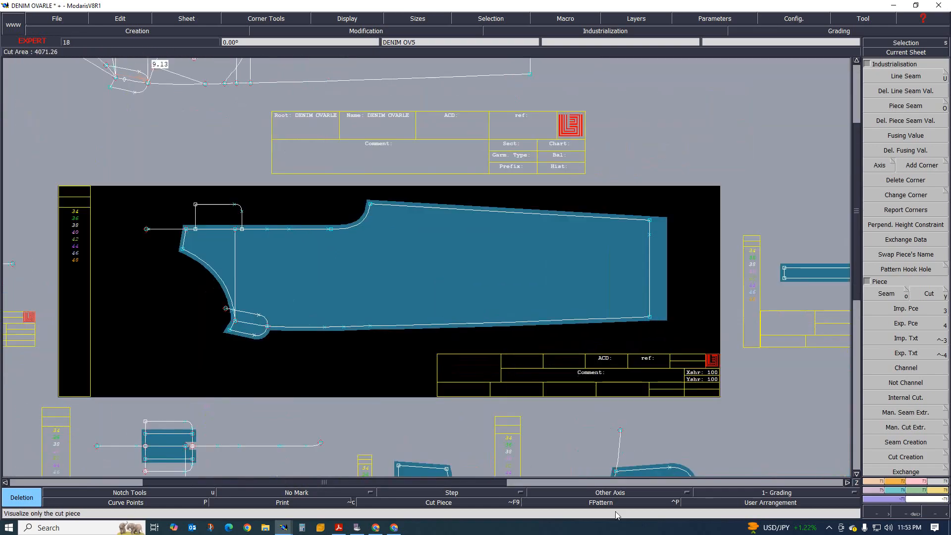
pyautogui.click(439, 503)
pyautogui.scroll(2, 307, 267)
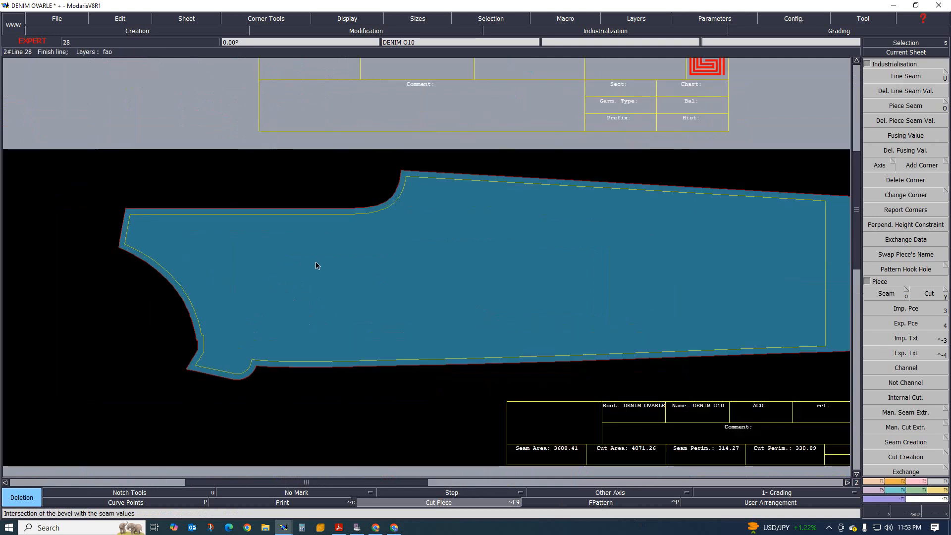
pyautogui.scroll(1, 254, 323)
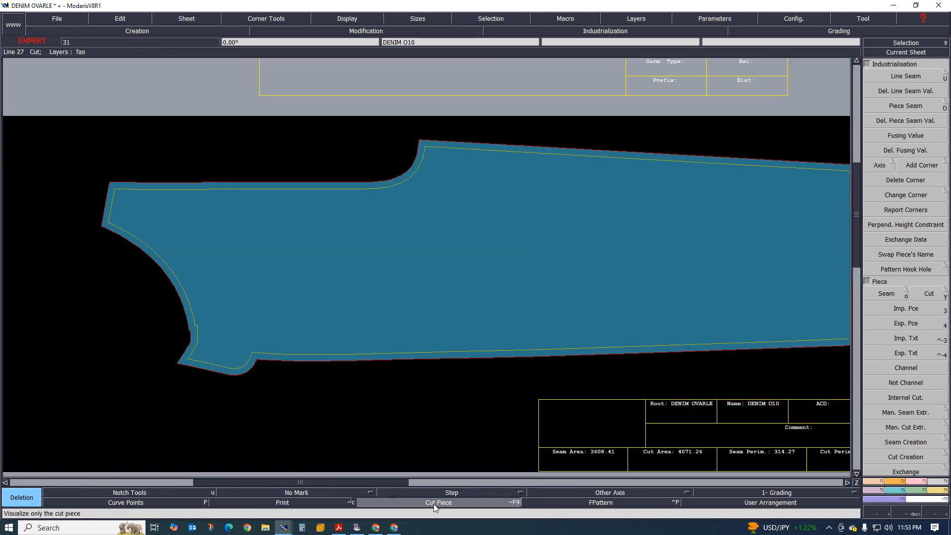
pyautogui.click(433, 504)
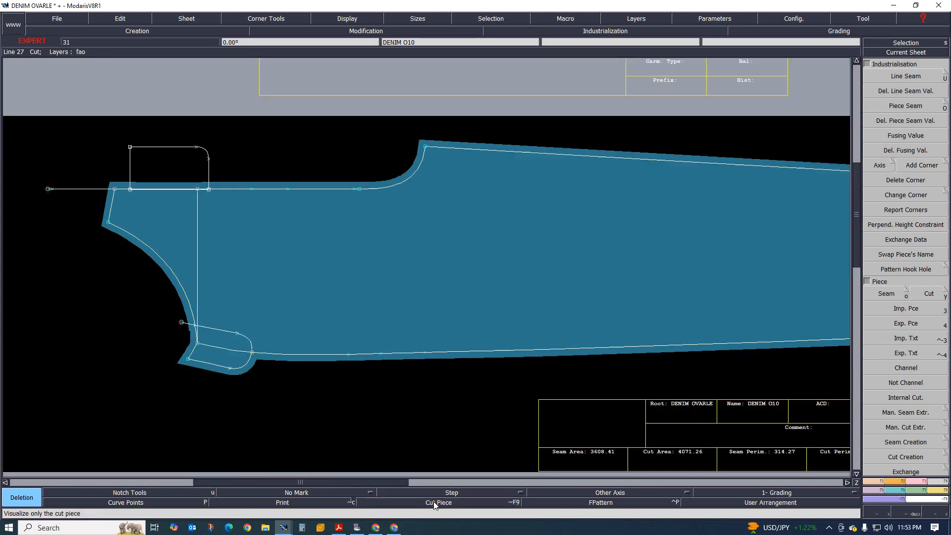
# Step: Examine the cut outline beside the lower pocket on main panel DENIM O10, and the outline of bodice piece DENIM OV2
pyautogui.scroll(3, 266, 365)
pyautogui.scroll(2, 142, 304)
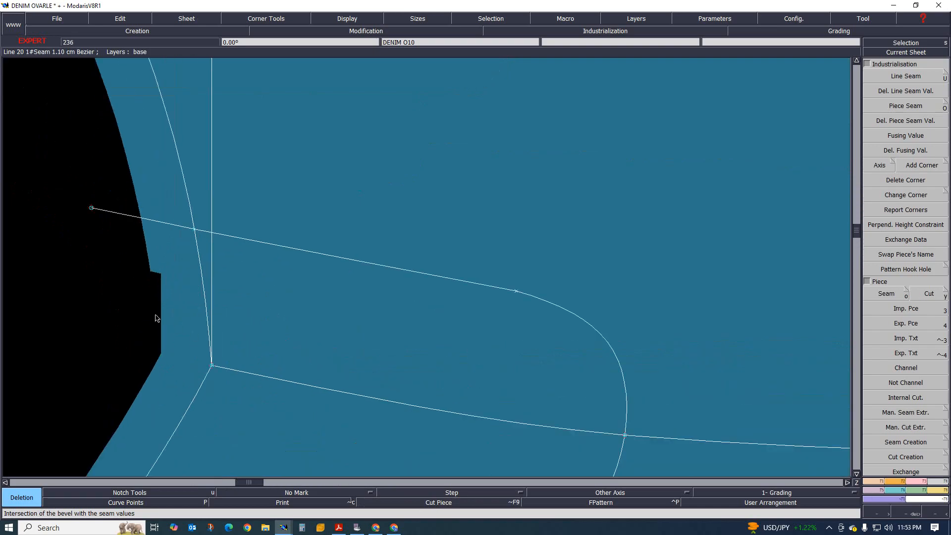
pyautogui.scroll(1, 166, 296)
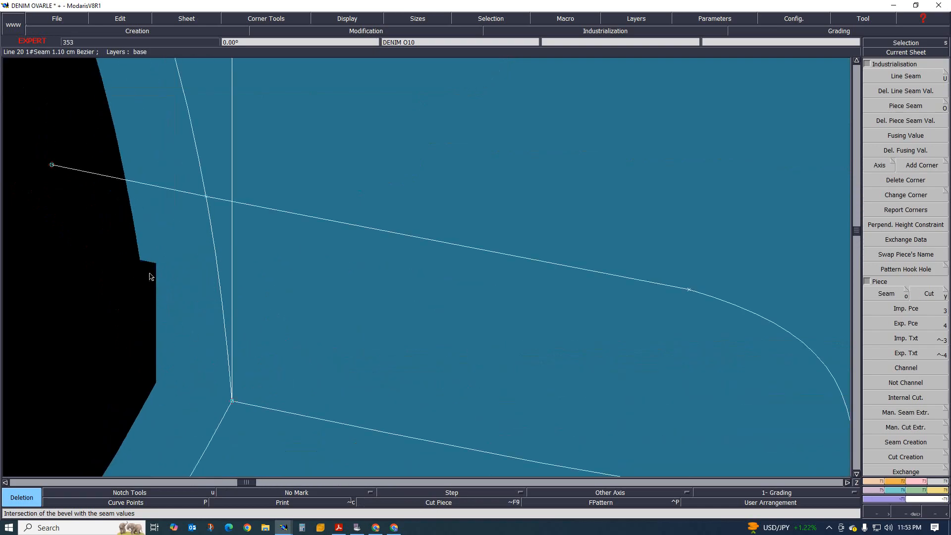
pyautogui.scroll(-7, 151, 277)
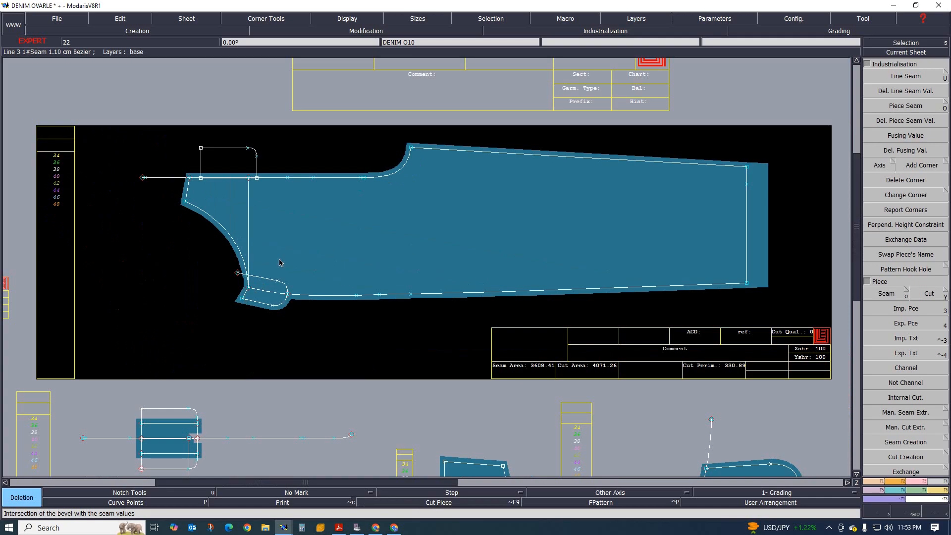
pyautogui.scroll(-4, 280, 263)
pyautogui.scroll(3, 420, 258)
pyautogui.scroll(-2, 420, 258)
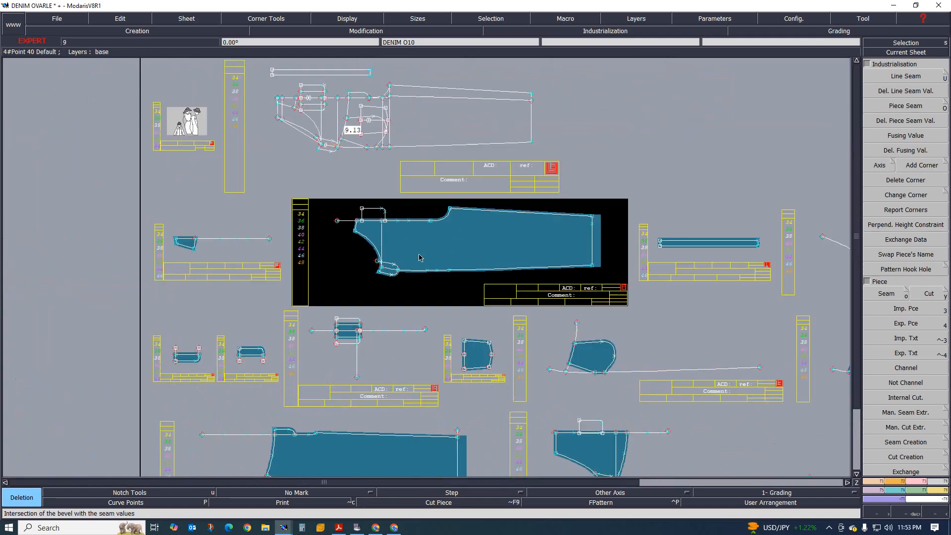
pyautogui.scroll(-1, 404, 305)
pyautogui.scroll(1, 370, 403)
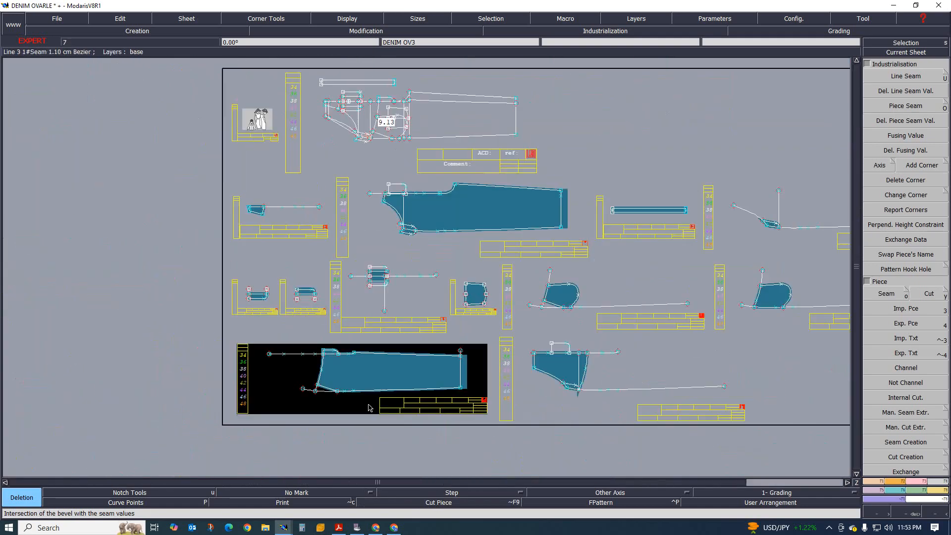
pyautogui.scroll(1, 332, 378)
pyautogui.scroll(1, 736, 353)
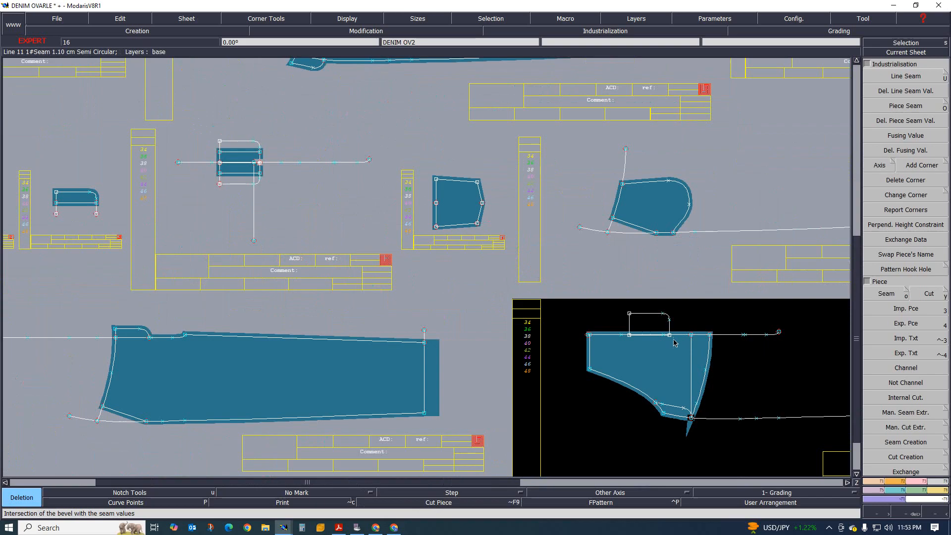
pyautogui.scroll(2, 569, 333)
pyautogui.scroll(-2, 742, 339)
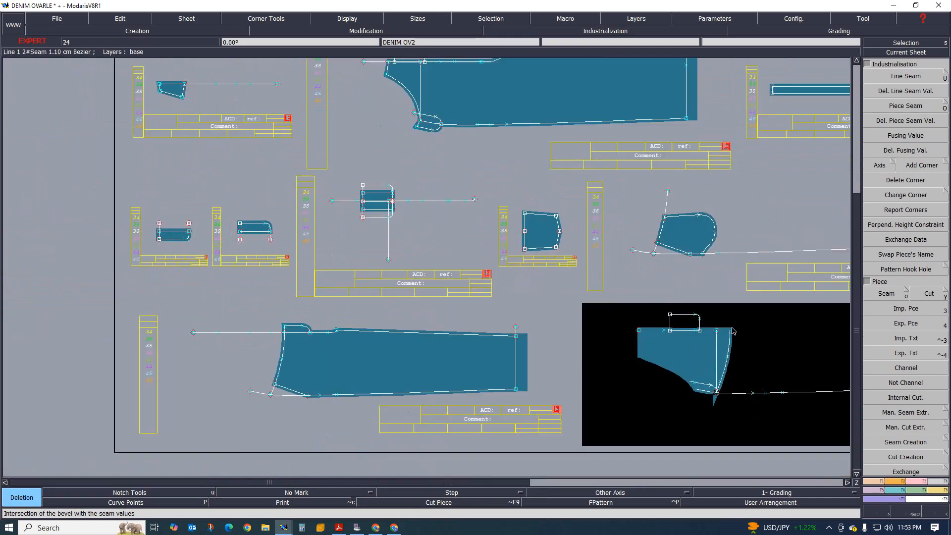
# Step: Marry bodice piece DENIM OV2 onto leg piece DENIM OV3 at their shared straight-edge corner and examine the curved joining seam
pyautogui.press('m')
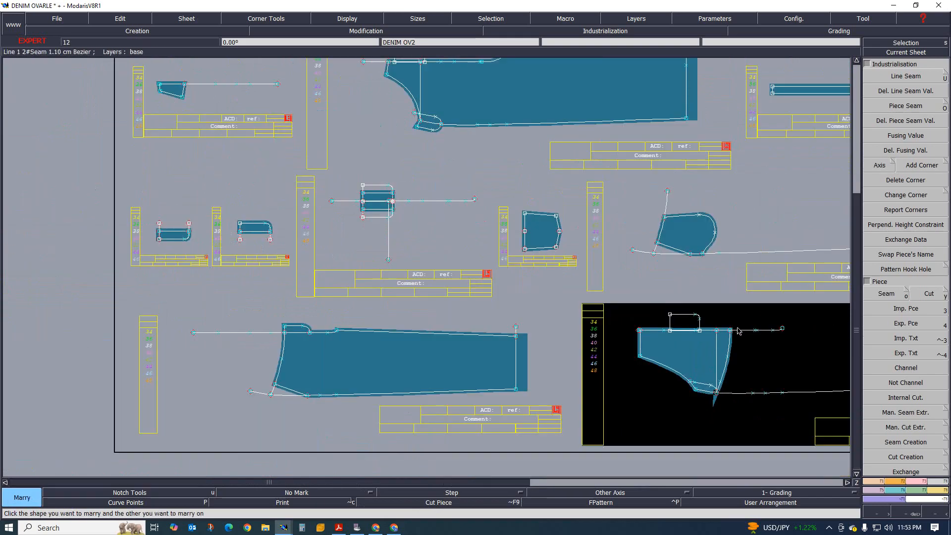
pyautogui.click(730, 333)
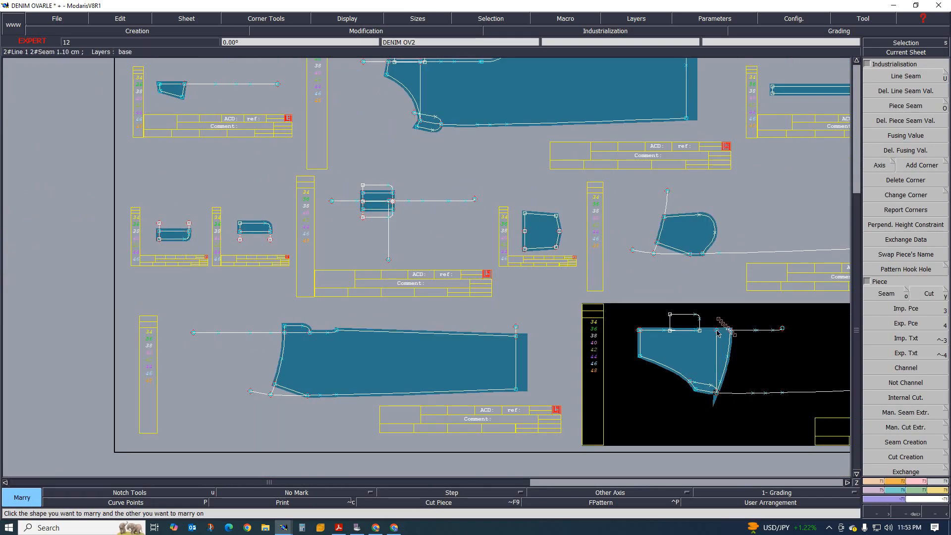
pyautogui.click(285, 334)
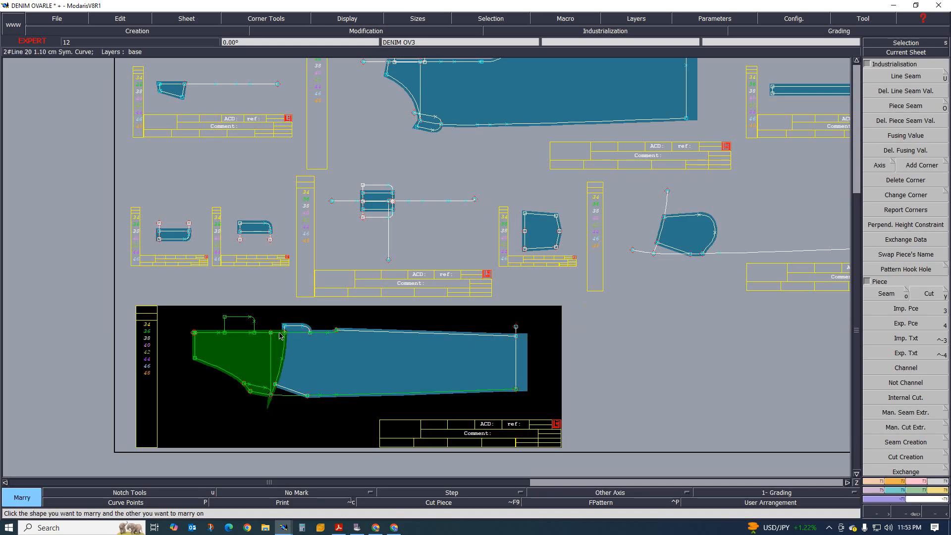
pyautogui.scroll(3, 281, 355)
pyautogui.scroll(-1, 309, 394)
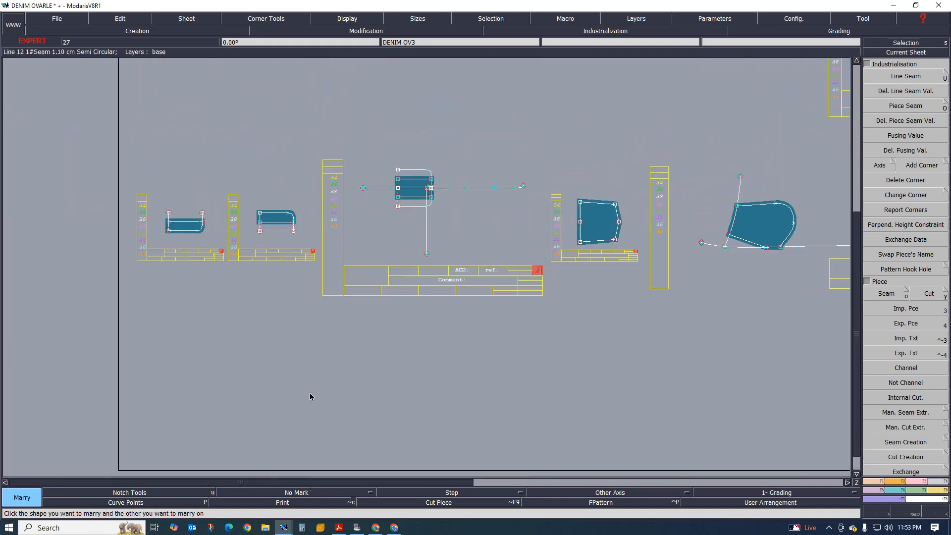
pyautogui.scroll(1, 296, 411)
pyautogui.scroll(-2, 307, 403)
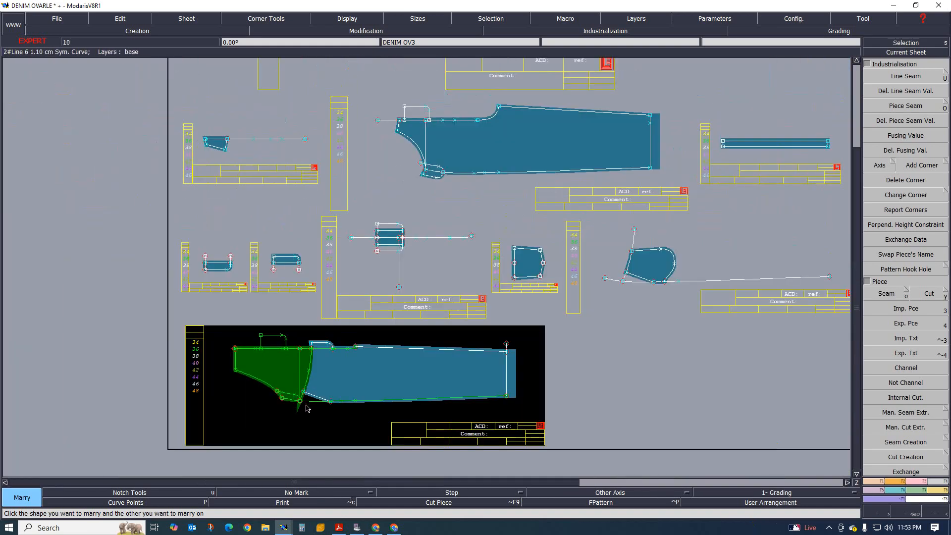
pyautogui.scroll(7, 215, 406)
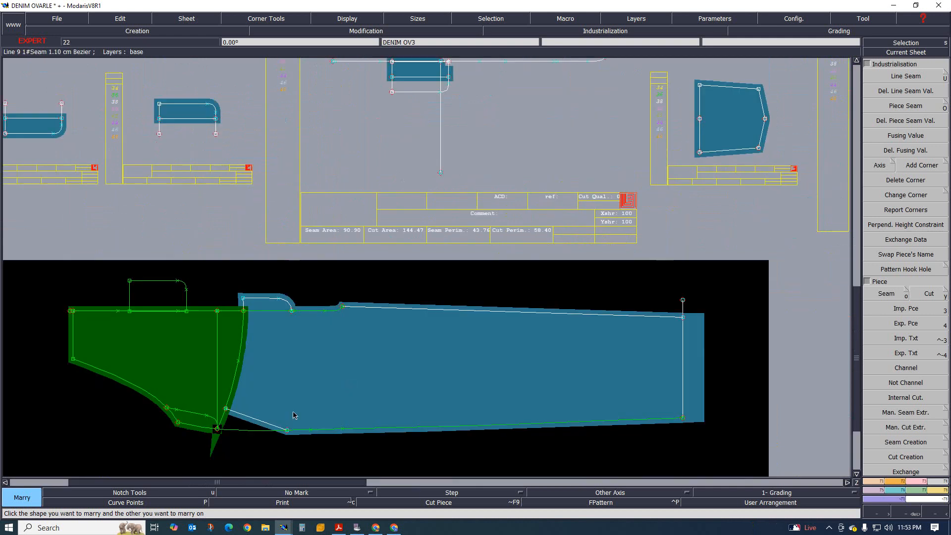
pyautogui.scroll(-2, 197, 415)
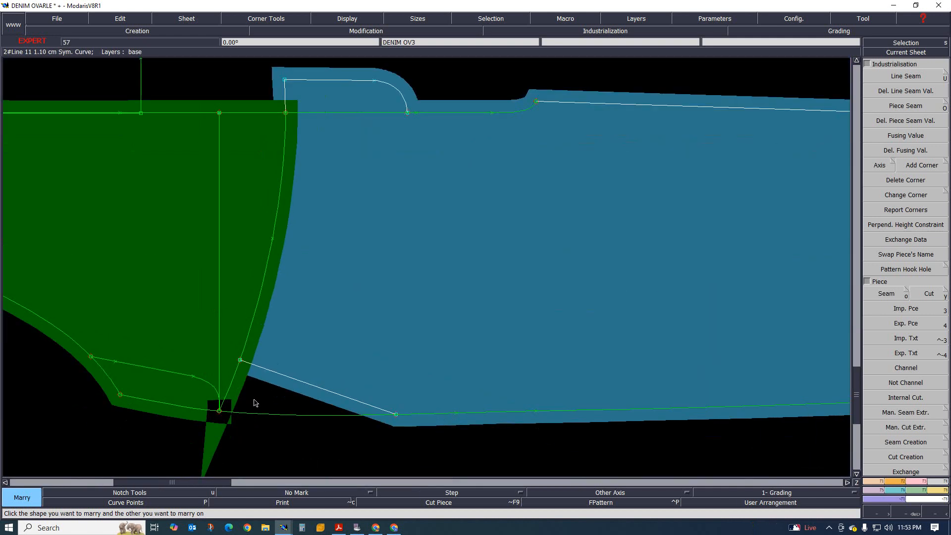
pyautogui.scroll(-2, 272, 404)
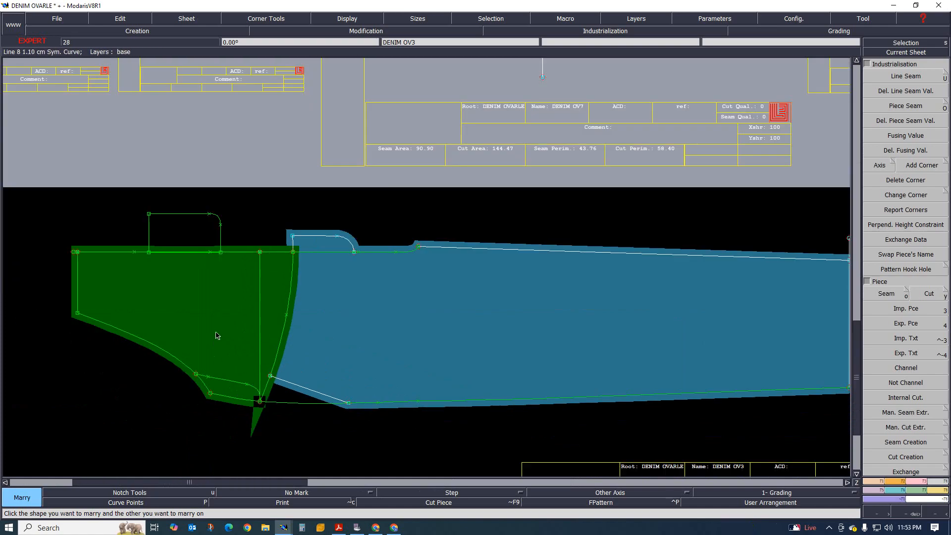
# Step: Divorce the bodice piece from leg sheet DENIM OV3
pyautogui.press('d')
pyautogui.click(204, 320)
pyautogui.scroll(-2, 244, 324)
pyautogui.scroll(-2, 308, 350)
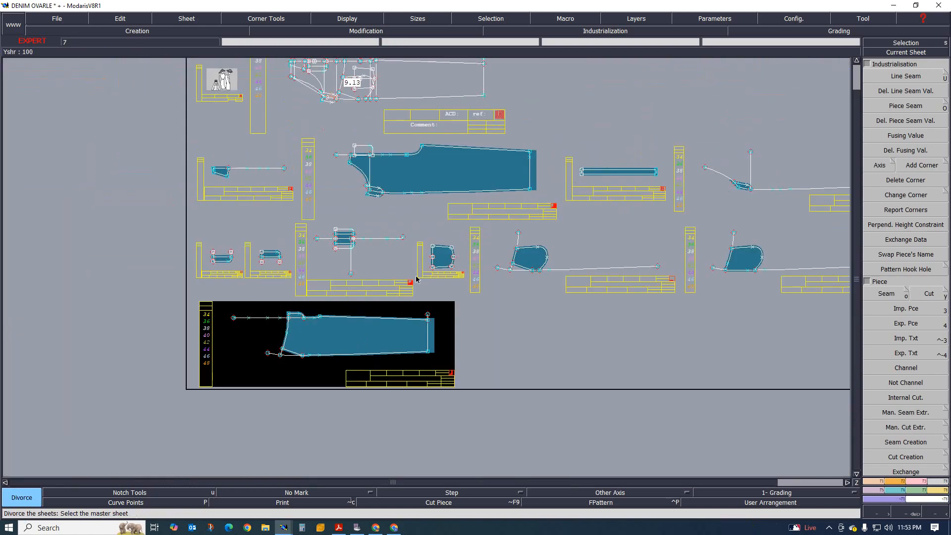
# Step: Extract the bodice with Seam from base drawing DENIM OVARLE, including every zone up to the curved joining seam and the small lower-corner pocket zones
pyautogui.scroll(-2, 413, 279)
pyautogui.scroll(2, 389, 160)
pyautogui.scroll(4, 367, 210)
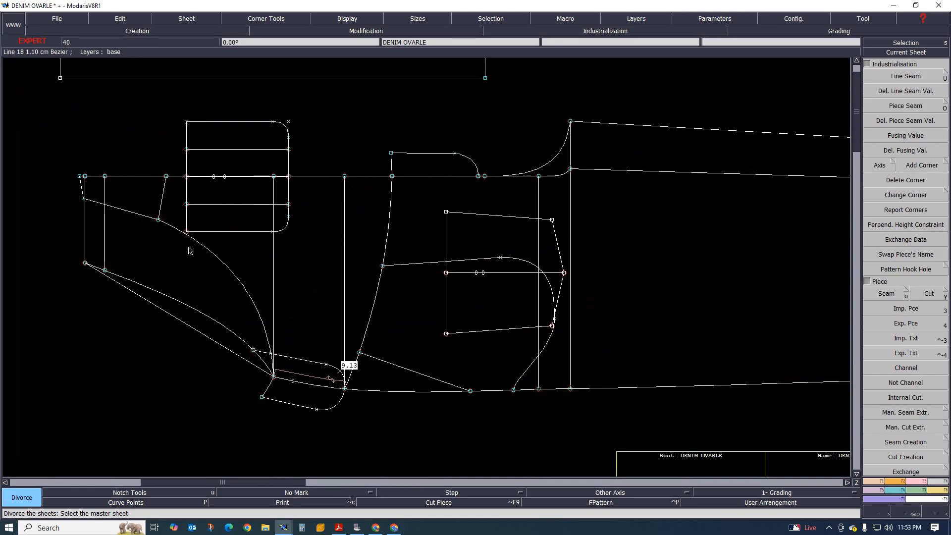
pyautogui.press('o')
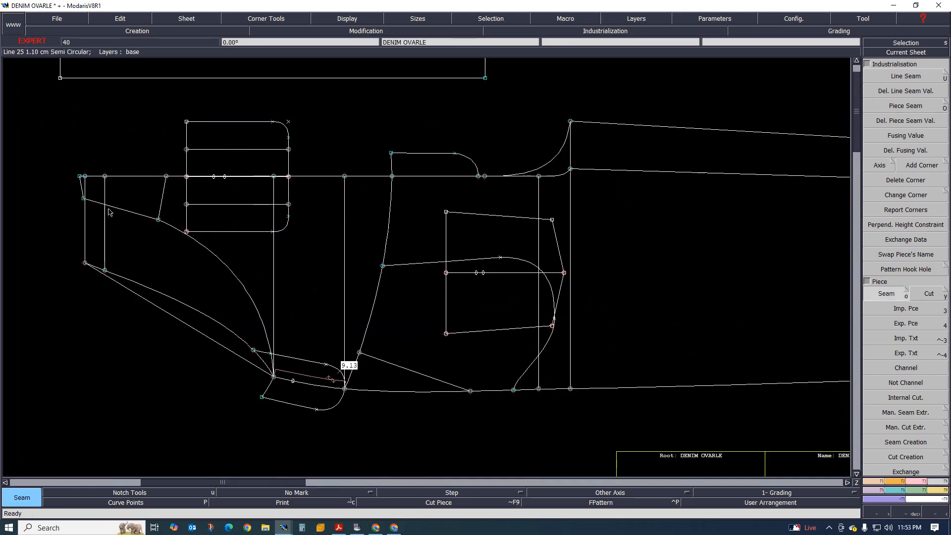
pyautogui.click(99, 210)
pyautogui.click(140, 199)
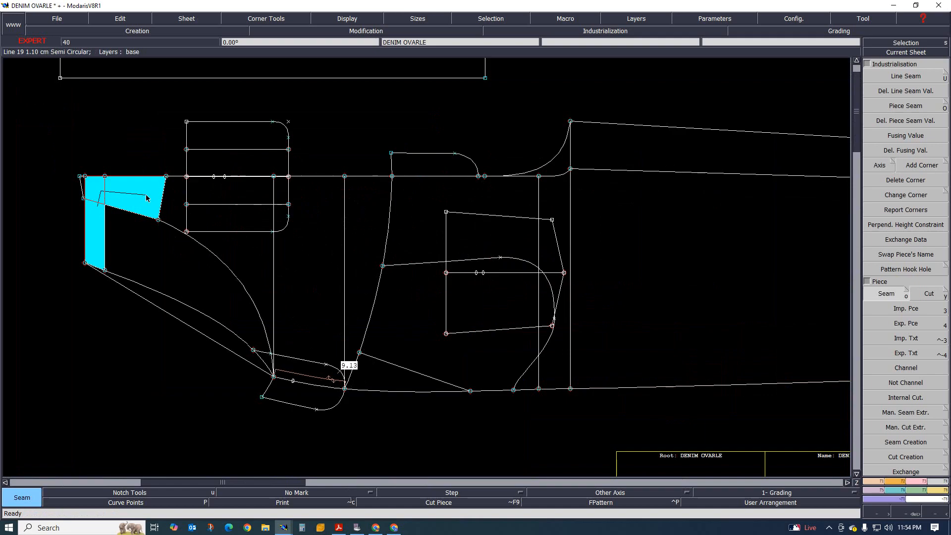
pyautogui.click(166, 213)
pyautogui.click(151, 247)
pyautogui.click(195, 197)
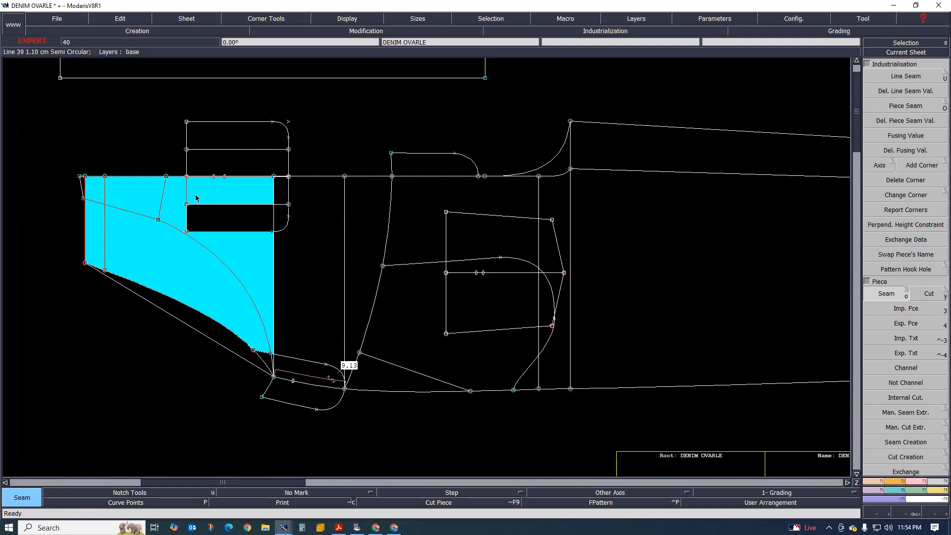
pyautogui.click(280, 188)
pyautogui.click(281, 217)
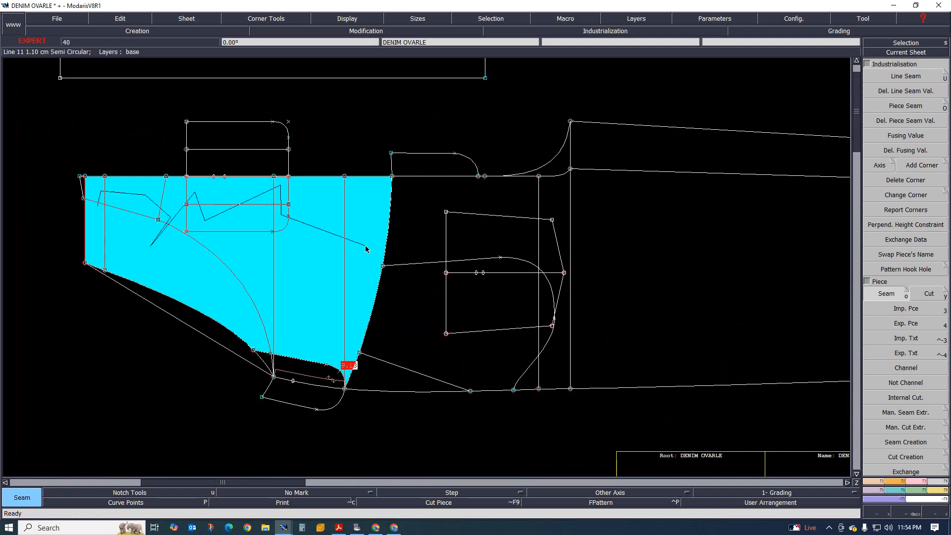
pyautogui.scroll(2, 332, 345)
pyautogui.scroll(2, 330, 361)
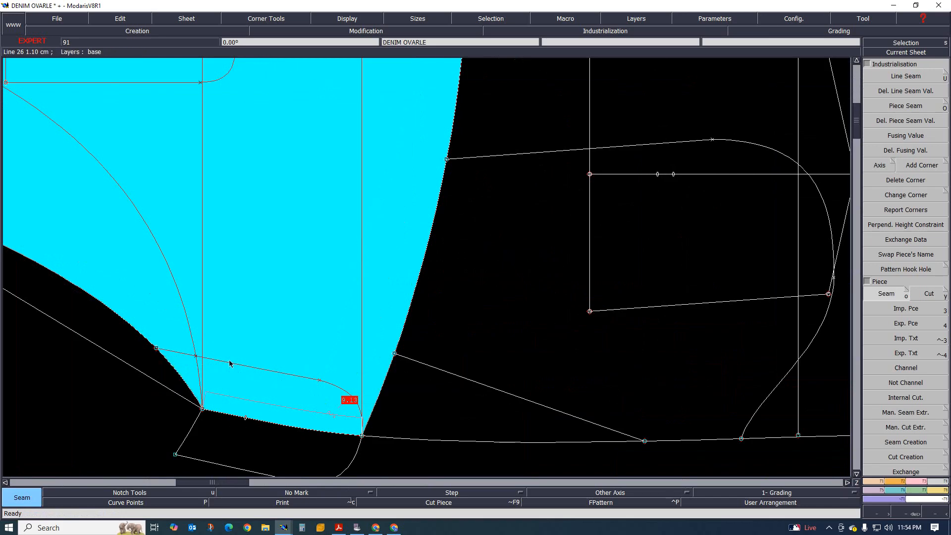
pyautogui.scroll(2, 337, 414)
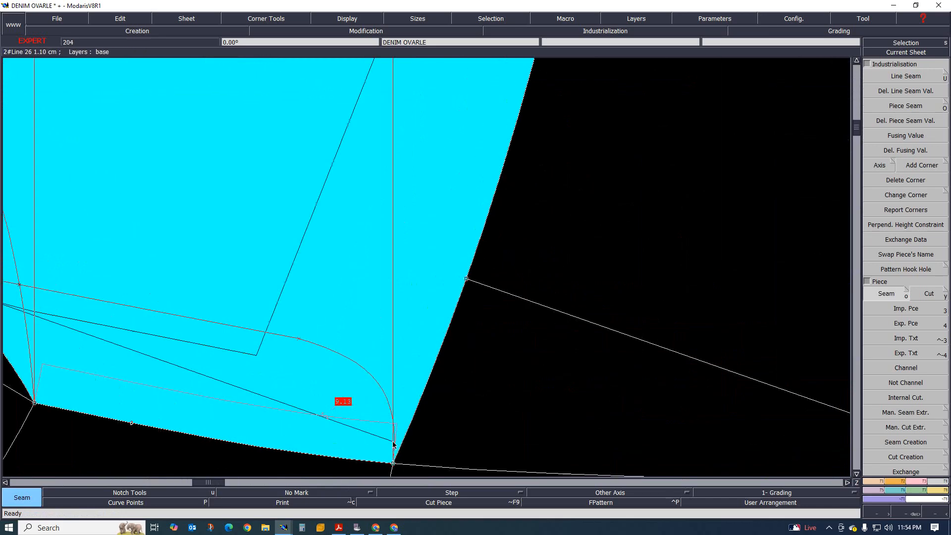
pyautogui.scroll(-3, 334, 322)
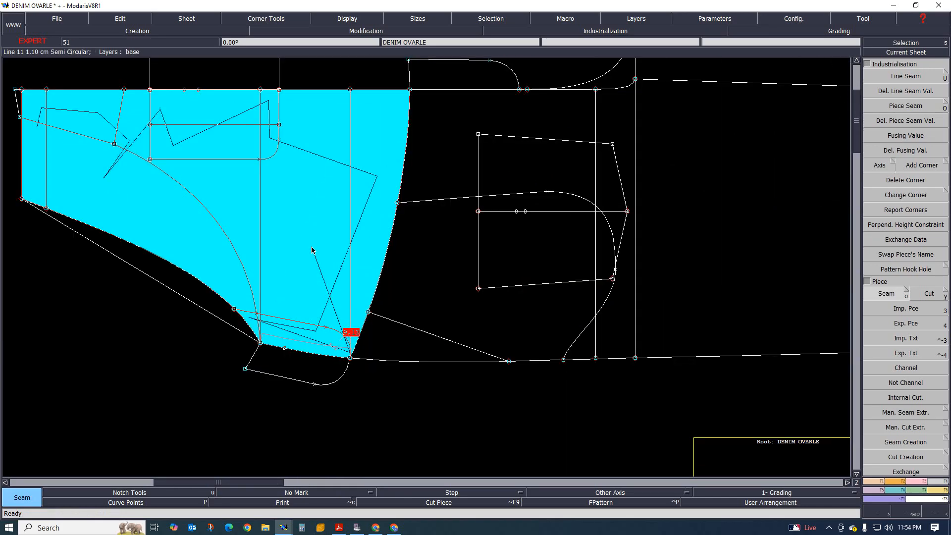
# Step: Arrange all sheets automatically on the desk and inspect the newly extracted bodice piece's seam outline
pyautogui.press('8')
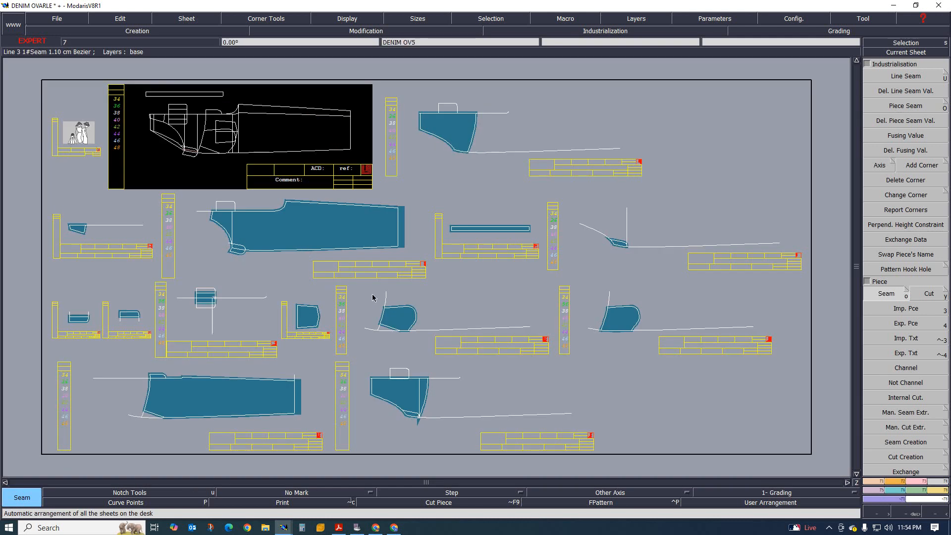
pyautogui.scroll(-2, 438, 256)
pyautogui.scroll(2, 434, 289)
pyautogui.click(430, 341)
pyautogui.scroll(2, 548, 80)
pyautogui.click(529, 87)
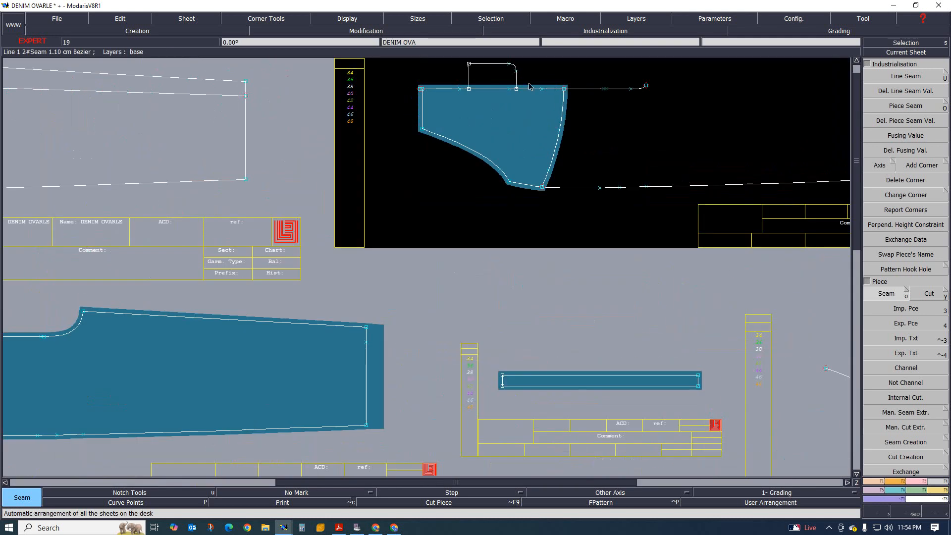
# Step: Delete the old bodice sheet DENIM OV2 with the spiked cut corner and rearrange the remaining sheets
pyautogui.scroll(-4, 480, 139)
pyautogui.scroll(1, 456, 287)
pyautogui.click(462, 296)
pyautogui.scroll(1, 466, 302)
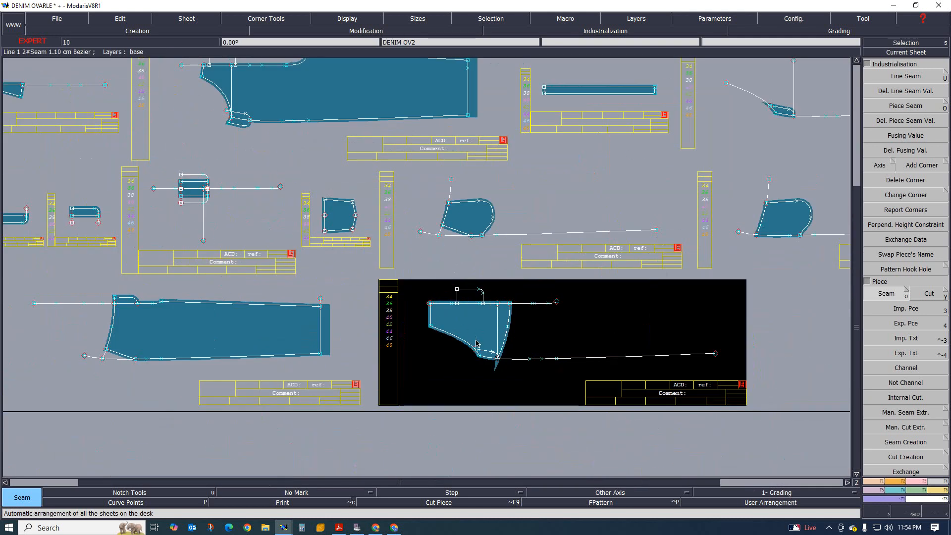
pyautogui.scroll(1, 477, 344)
pyautogui.press('Delete')
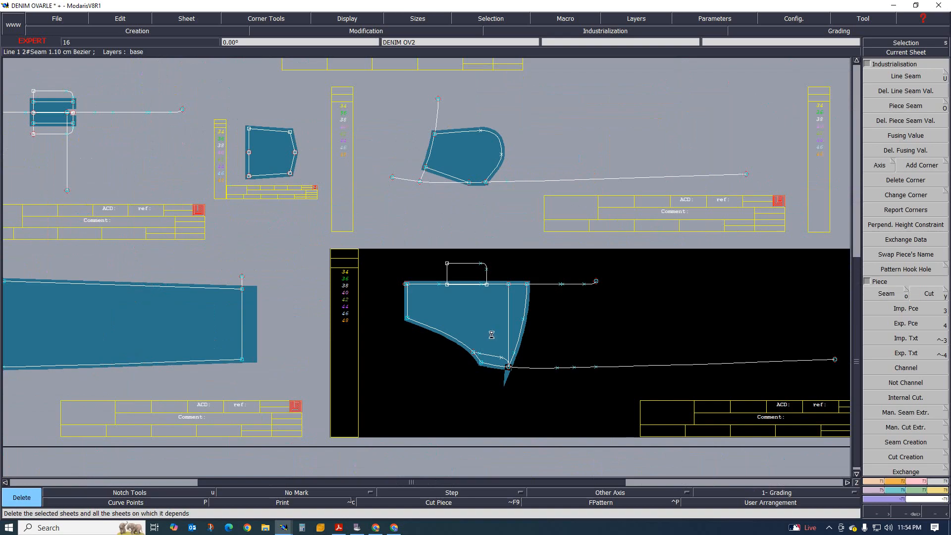
pyautogui.click(492, 335)
pyautogui.press('j')
pyautogui.scroll(1, 439, 74)
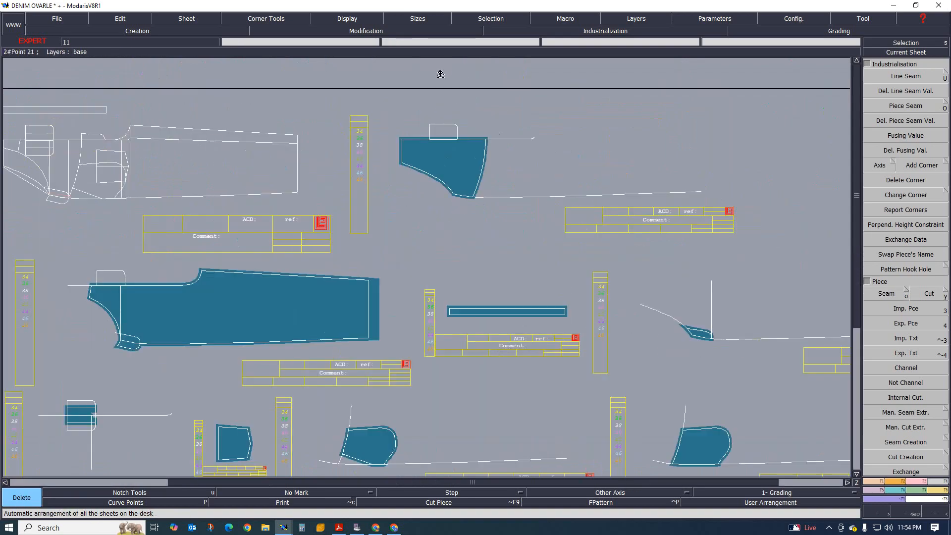
pyautogui.scroll(-1, 499, 181)
pyautogui.scroll(1, 463, 140)
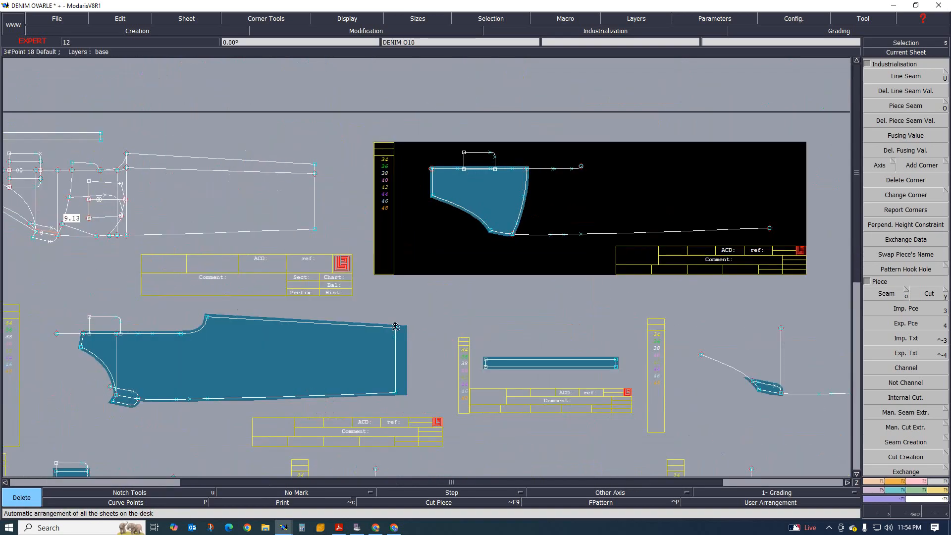
# Step: Switch to the specification PDF, check the Making Specifications sketch, and return to the DENIM OVARLE model to view bodice piece DENIM OVA
pyautogui.click(338, 529)
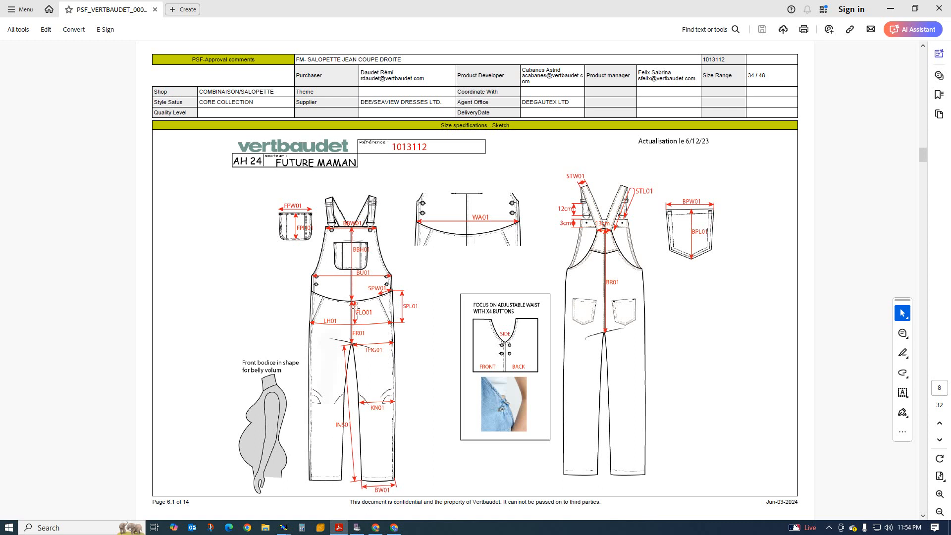
pyautogui.scroll(2, 367, 302)
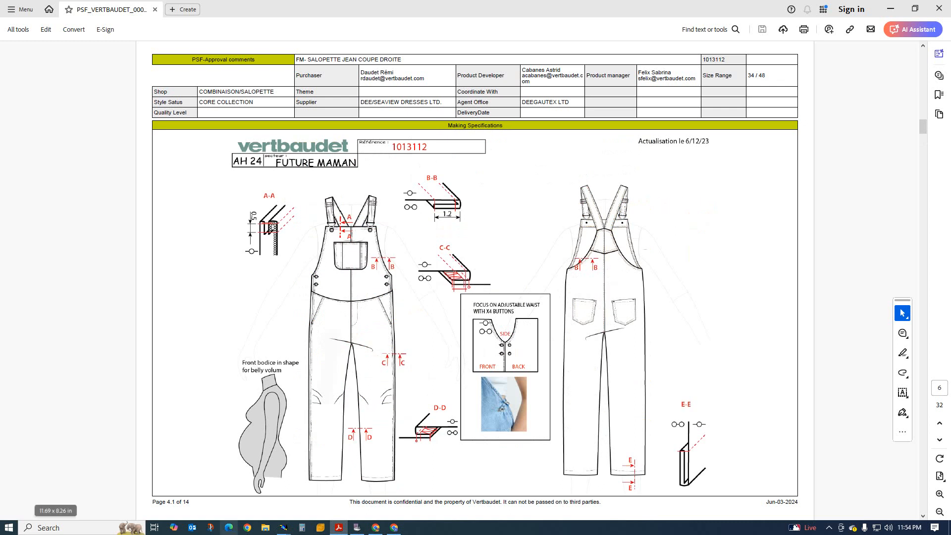
pyautogui.moveTo(283, 528)
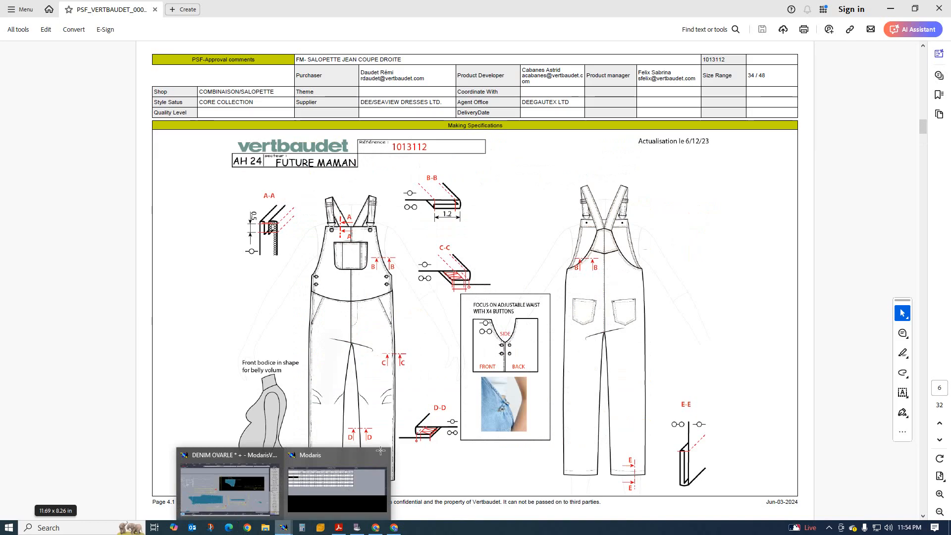
pyautogui.click(224, 476)
pyautogui.scroll(-1, 449, 192)
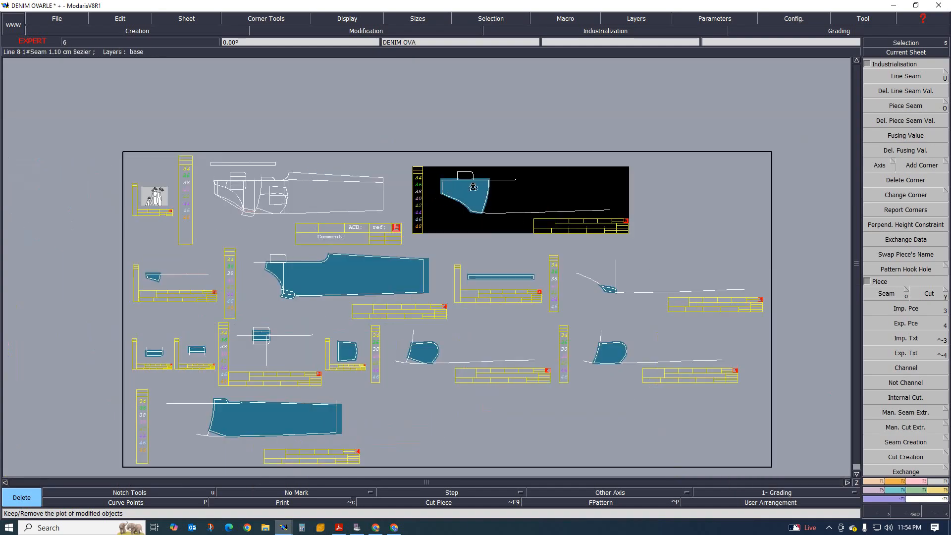
pyautogui.scroll(1, 471, 190)
pyautogui.scroll(1, 694, 247)
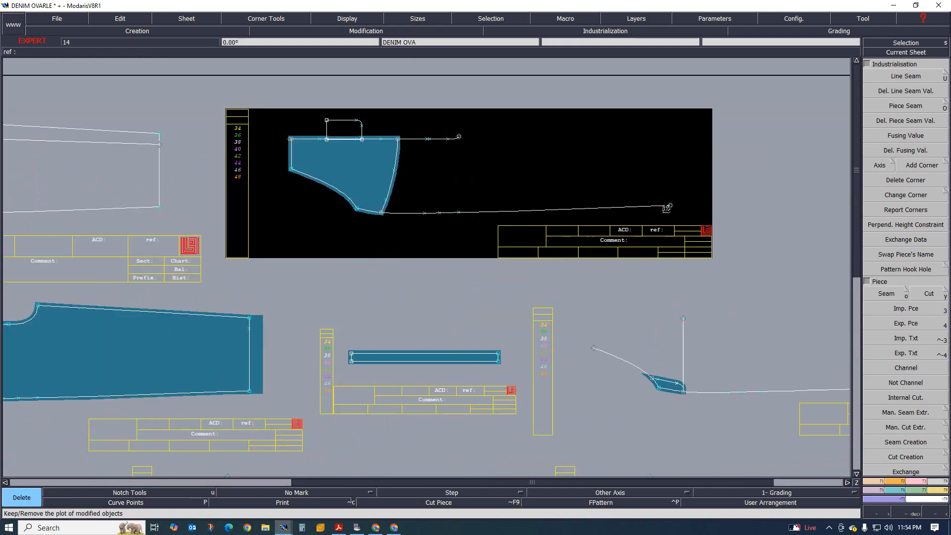
# Step: Delete the leftover construction lines extending beyond the bodice piece on sheet DENIM OVA
pyautogui.press('Delete')
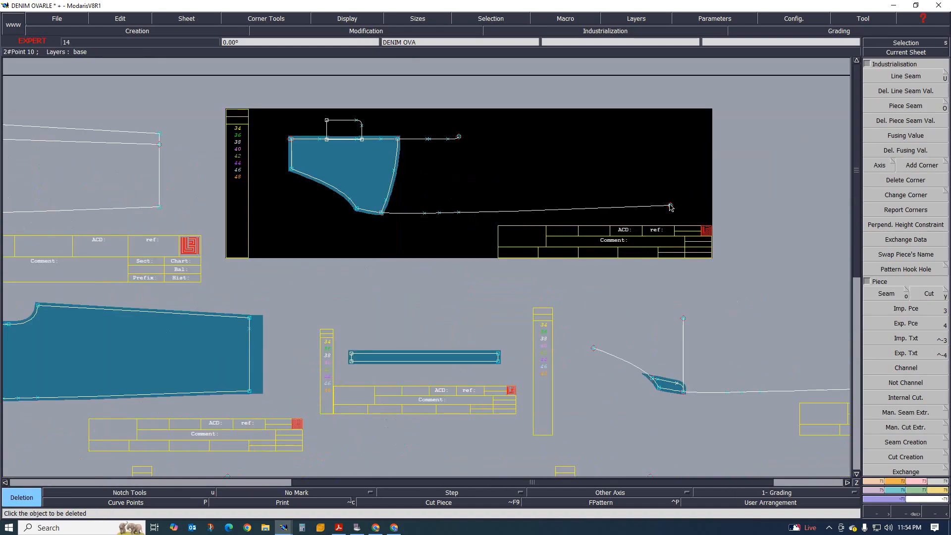
pyautogui.click(460, 213)
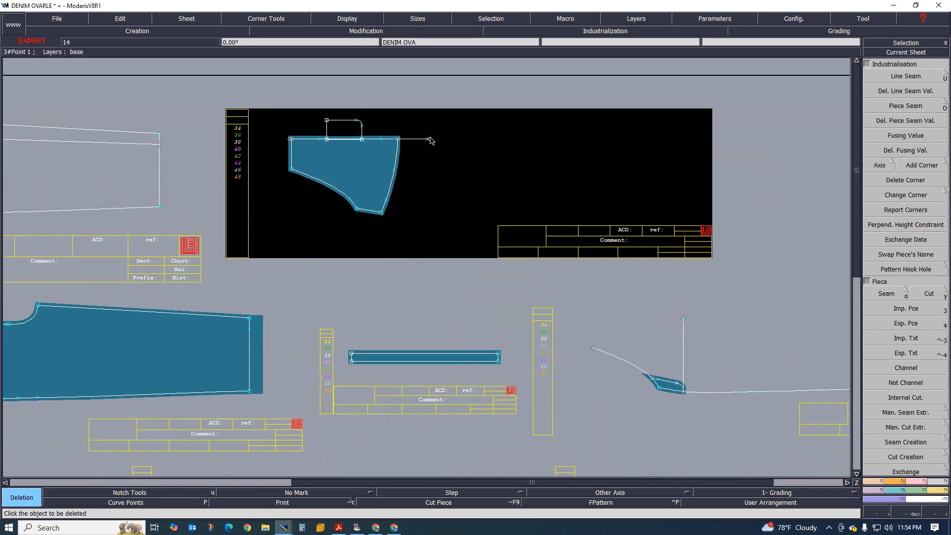
pyautogui.scroll(1, 428, 145)
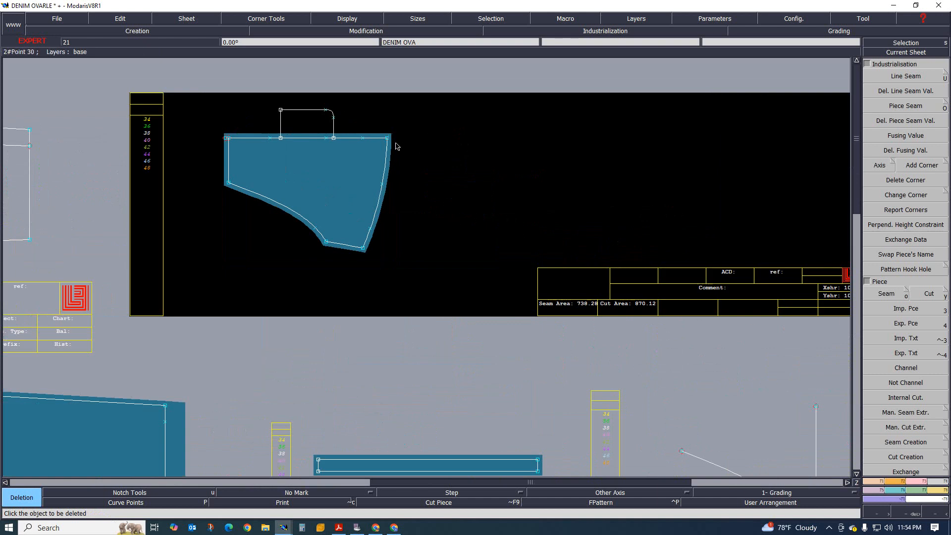
pyautogui.scroll(-3, 429, 147)
pyautogui.scroll(2, 446, 158)
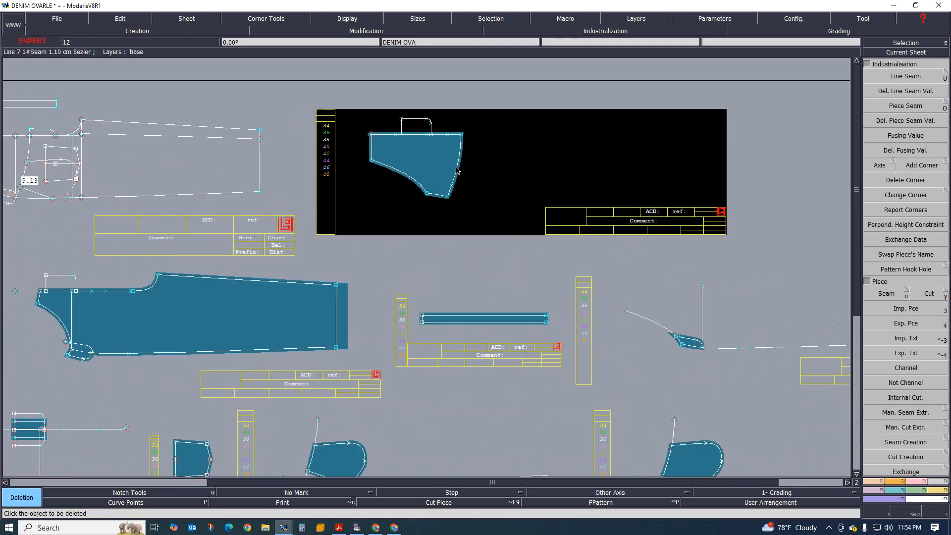
# Step: Marry the bodice piece DENIM OVA onto the upper end of the leg piece DENIM OV3
pyautogui.scroll(-2, 425, 180)
pyautogui.scroll(1, 396, 231)
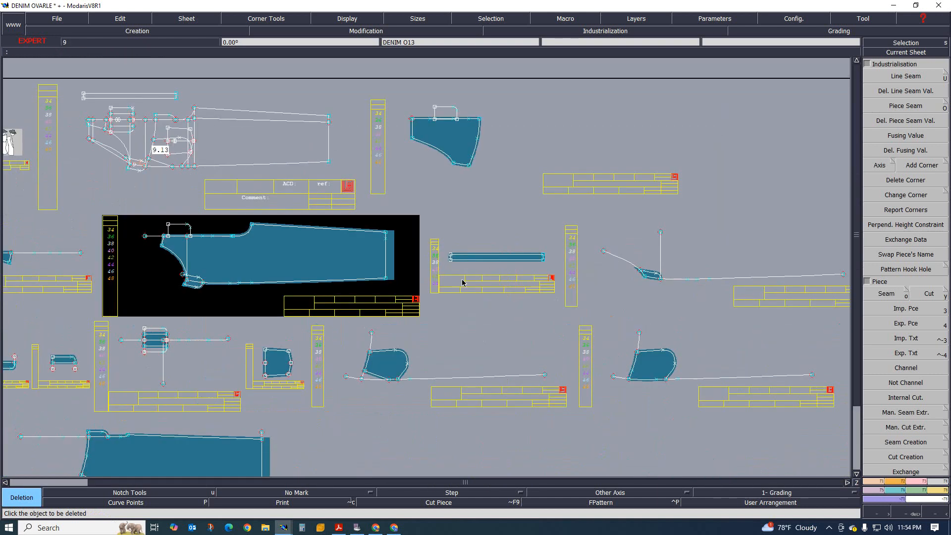
pyautogui.scroll(-2, 466, 241)
pyautogui.scroll(1, 510, 191)
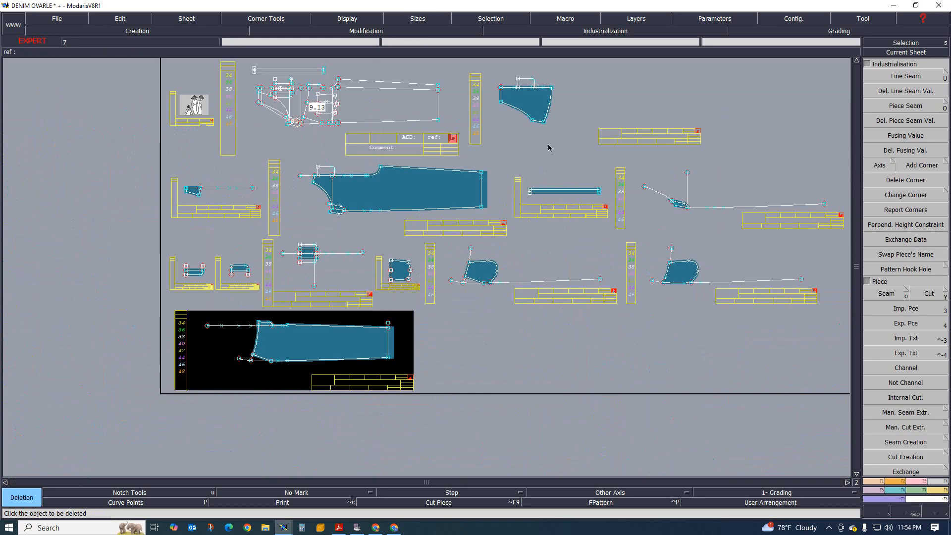
pyautogui.press('m')
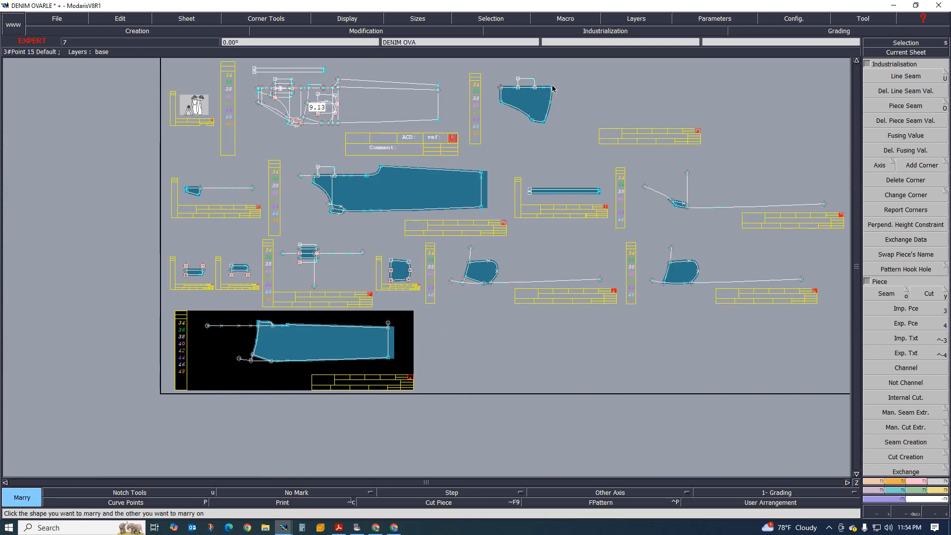
pyautogui.click(532, 123)
pyautogui.click(229, 363)
pyautogui.scroll(1, 229, 363)
pyautogui.scroll(-3, 229, 362)
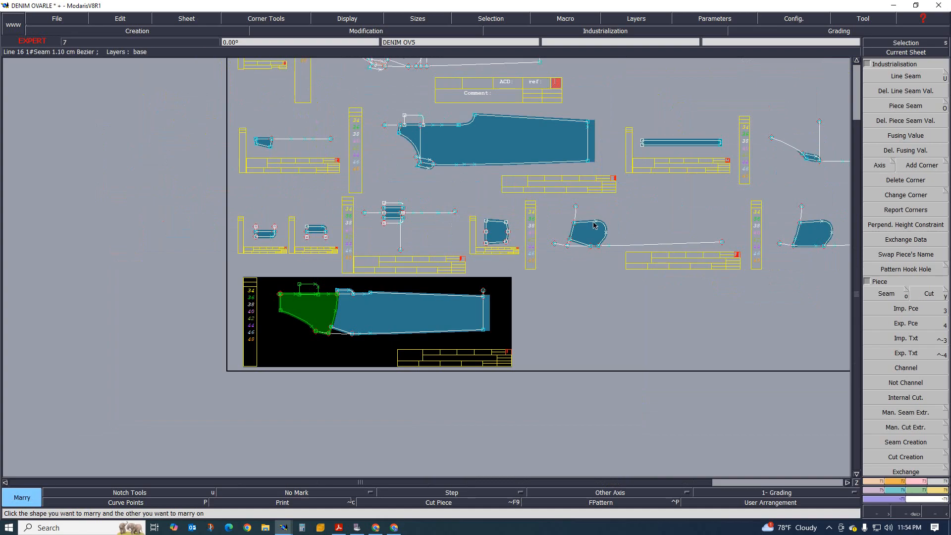
# Step: Marry the two curved side pocket pieces onto the side corner of leg piece DENIM OV3, below the bodice
pyautogui.scroll(2, 698, 243)
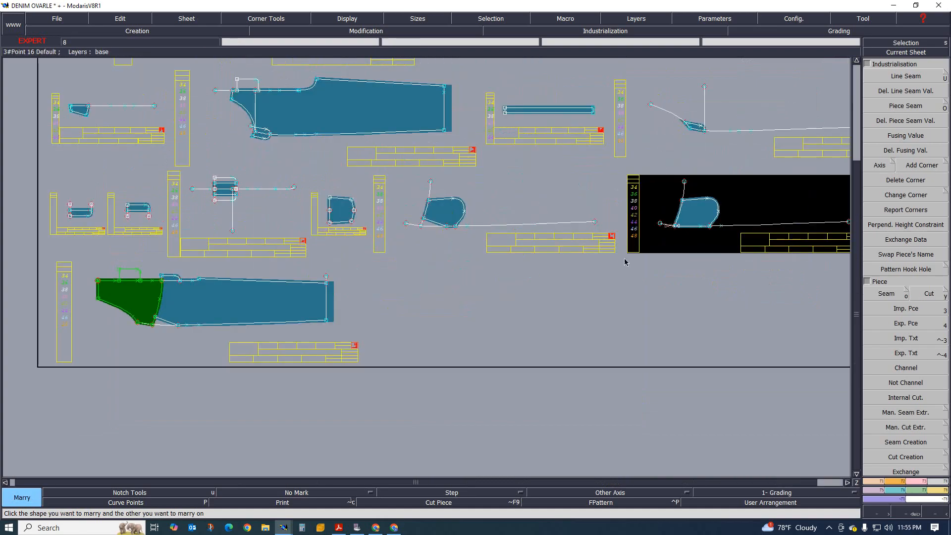
pyautogui.click(150, 328)
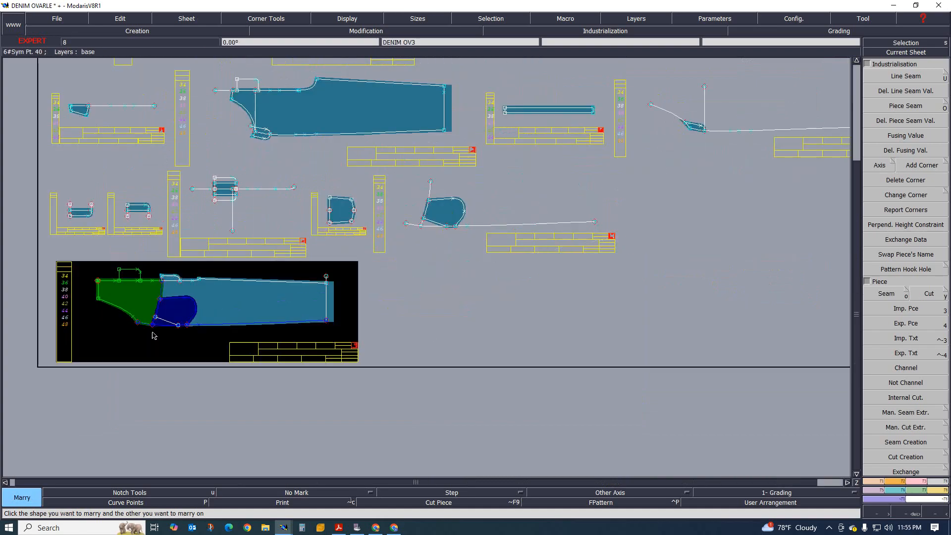
pyautogui.scroll(2, 149, 328)
pyautogui.scroll(-2, 402, 314)
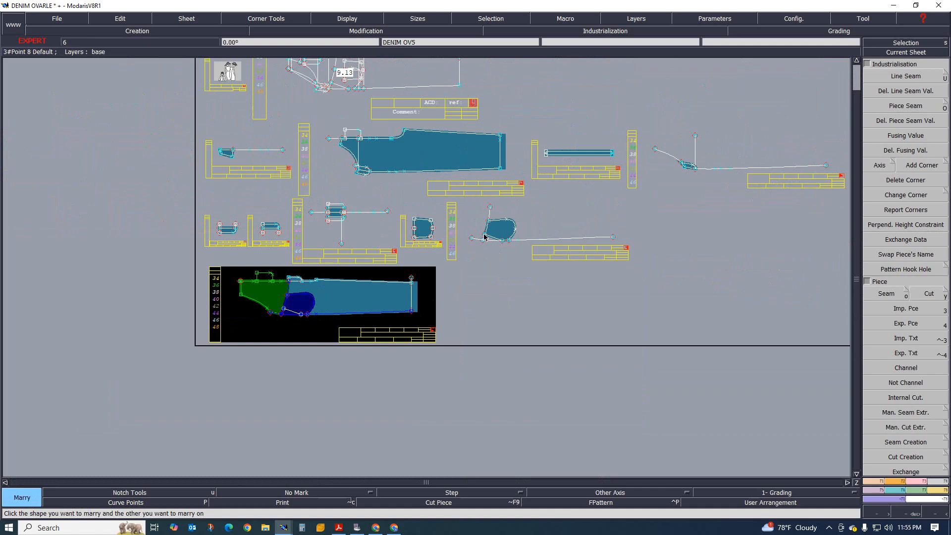
pyautogui.click(479, 241)
pyautogui.click(285, 311)
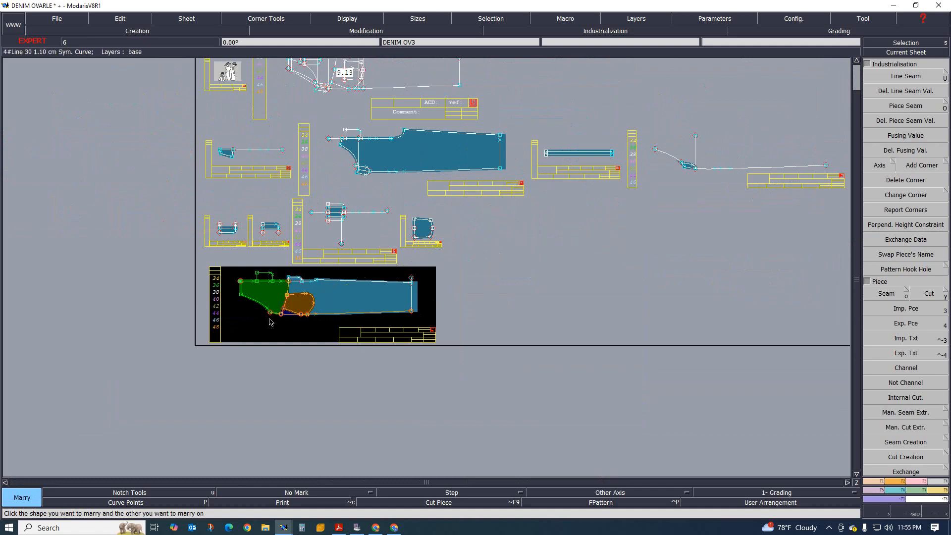
# Step: Marry the small strap-end piece DENIM O11 onto the narrow upper end of the large piece DENIM O10
pyautogui.scroll(2, 263, 318)
pyautogui.scroll(2, 266, 278)
pyautogui.scroll(-3, 355, 290)
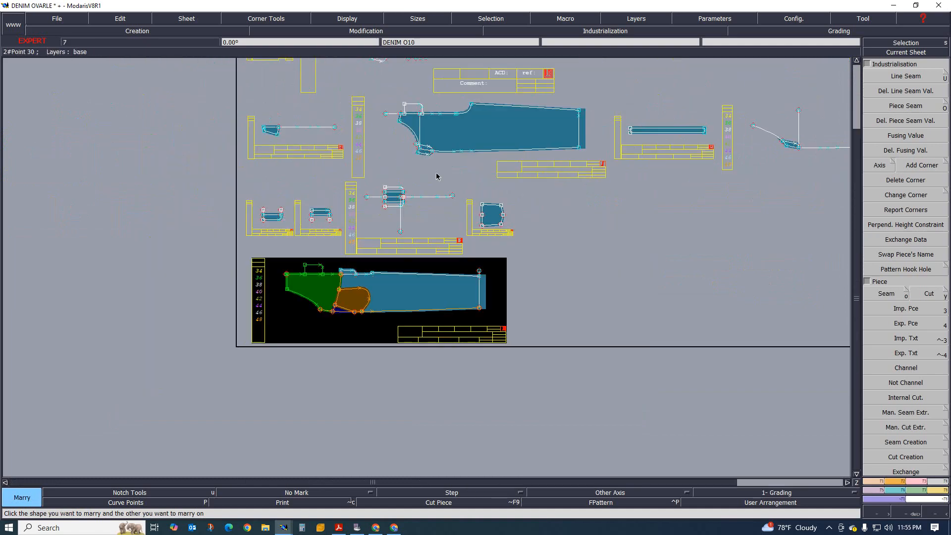
pyautogui.scroll(-3, 432, 208)
pyautogui.scroll(4, 432, 208)
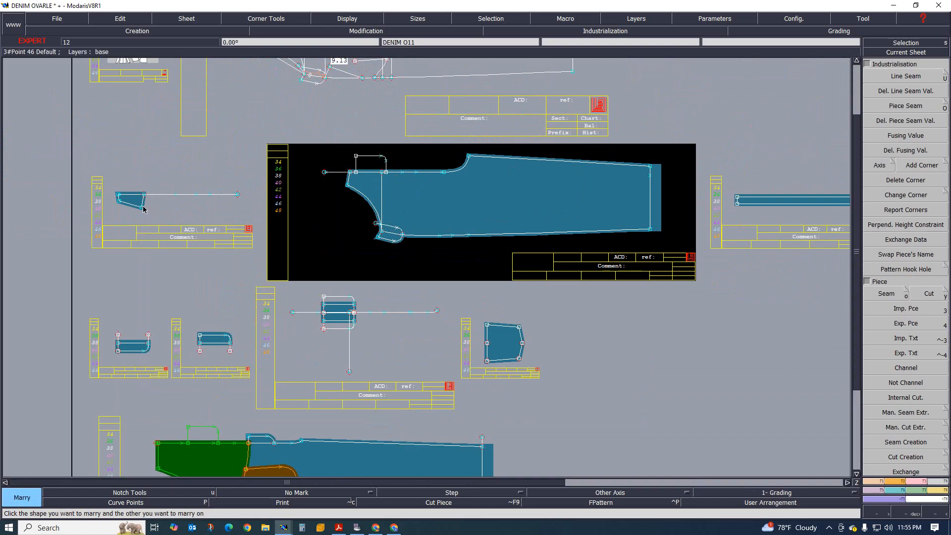
pyautogui.click(348, 185)
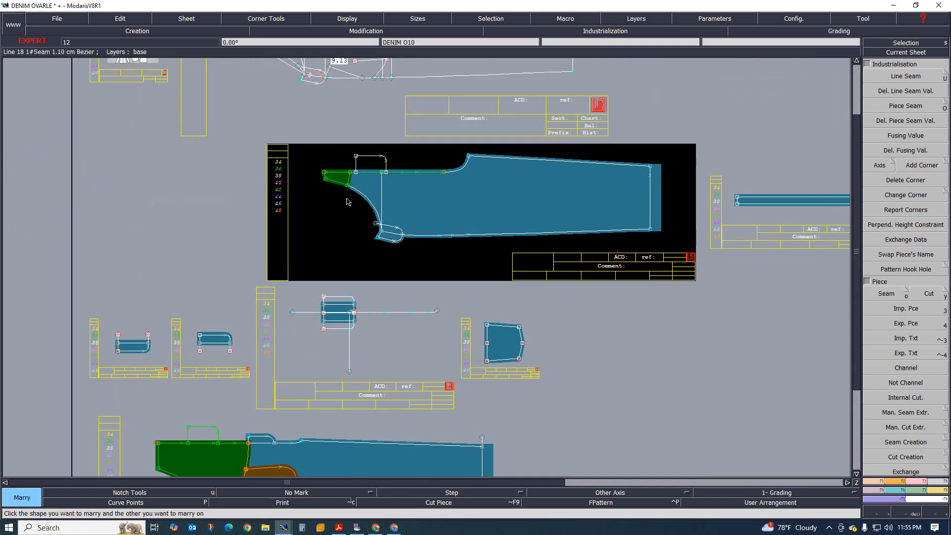
pyautogui.scroll(-3, 343, 219)
pyautogui.scroll(2, 412, 207)
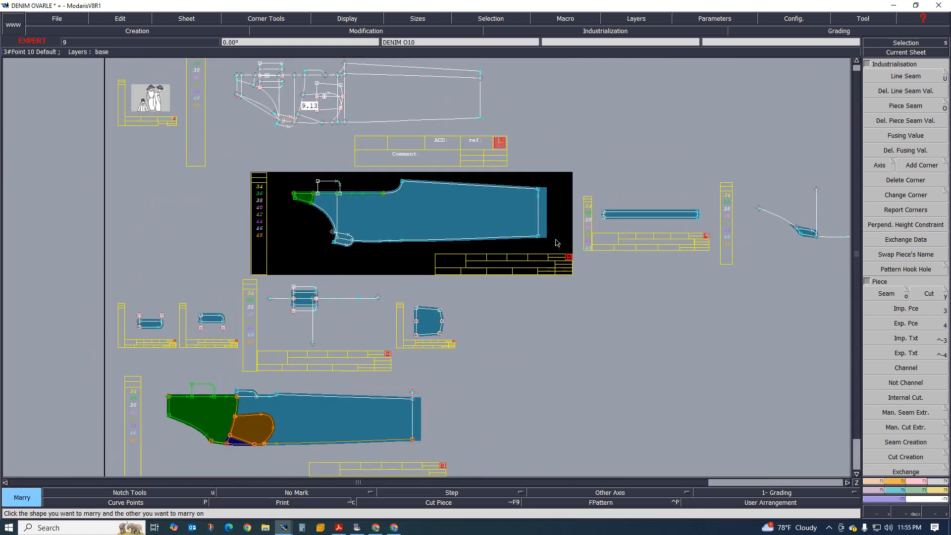
# Step: Marry the small side corner piece onto the lower corner of the bodice in the DENIM OV3 assembly
pyautogui.scroll(4, 368, 262)
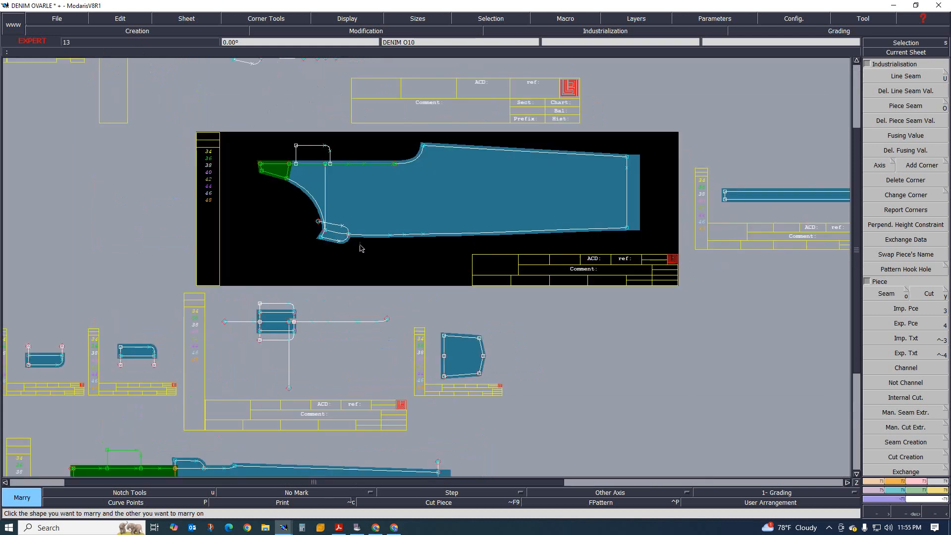
pyautogui.scroll(-5, 355, 219)
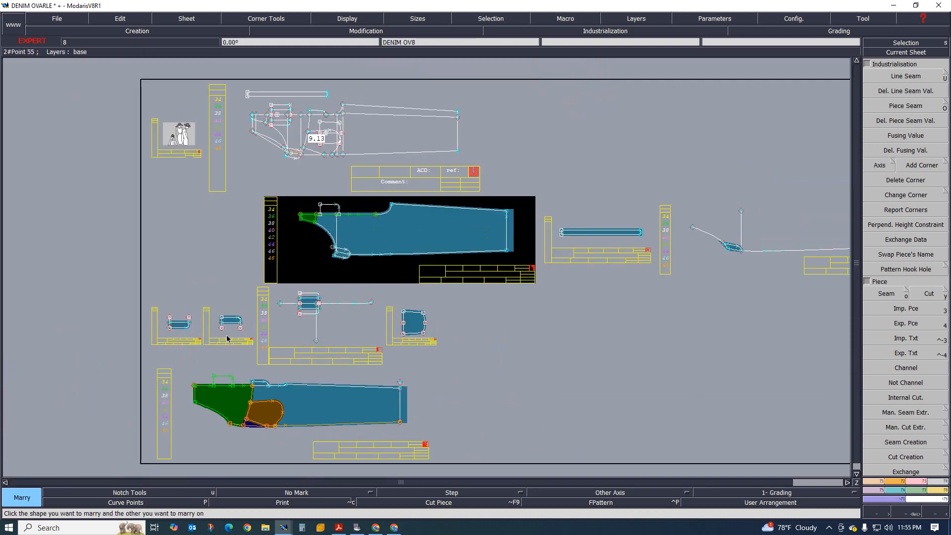
pyautogui.click(276, 427)
pyautogui.scroll(2, 287, 432)
pyautogui.scroll(-3, 467, 342)
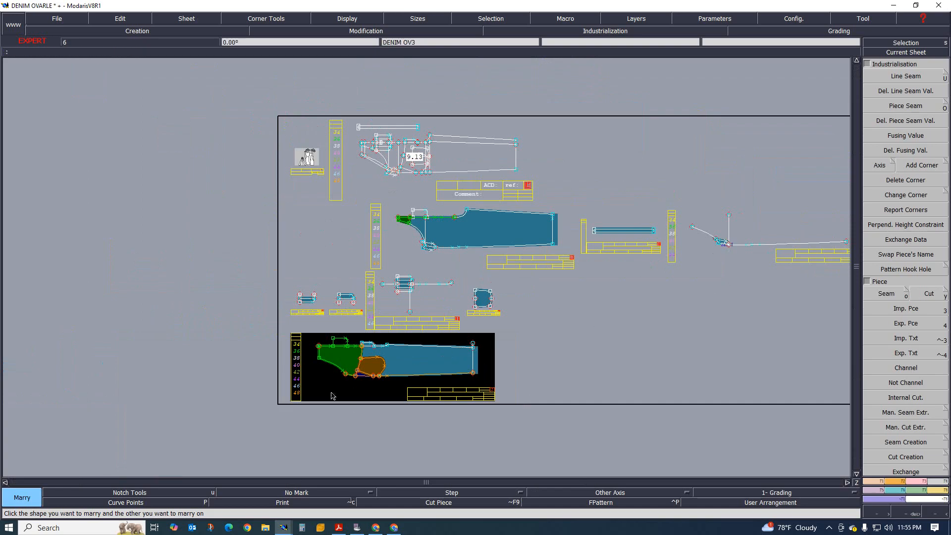
pyautogui.scroll(3, 358, 375)
pyautogui.click(366, 368)
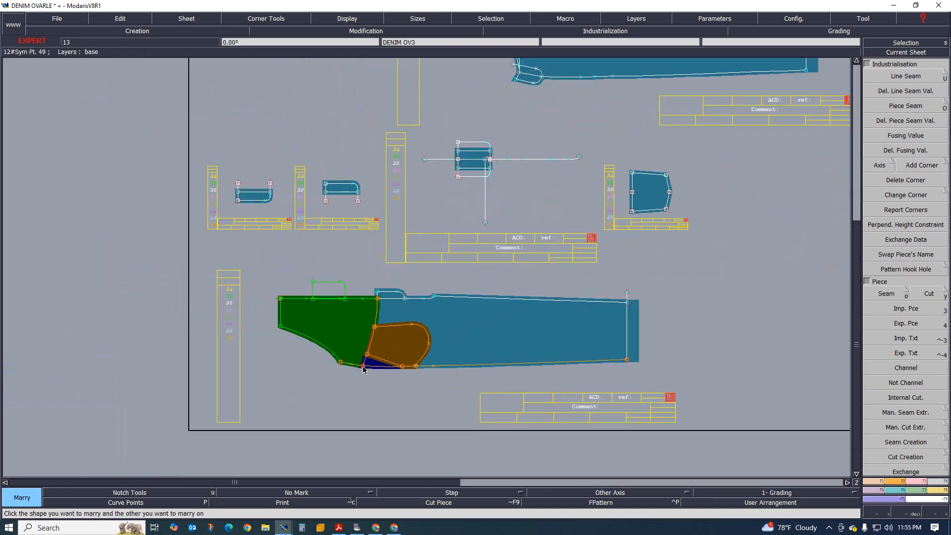
pyautogui.scroll(2, 355, 371)
pyautogui.scroll(-4, 332, 353)
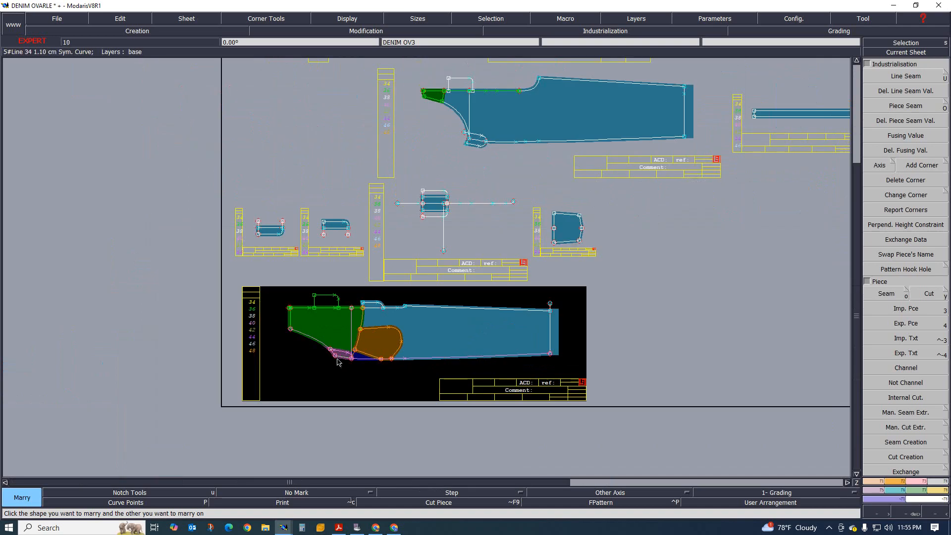
# Step: Marry the five-sided patch pocket onto piece DENIM O10 and shift it to its place on the seat area
pyautogui.click(456, 255)
pyautogui.scroll(2, 380, 282)
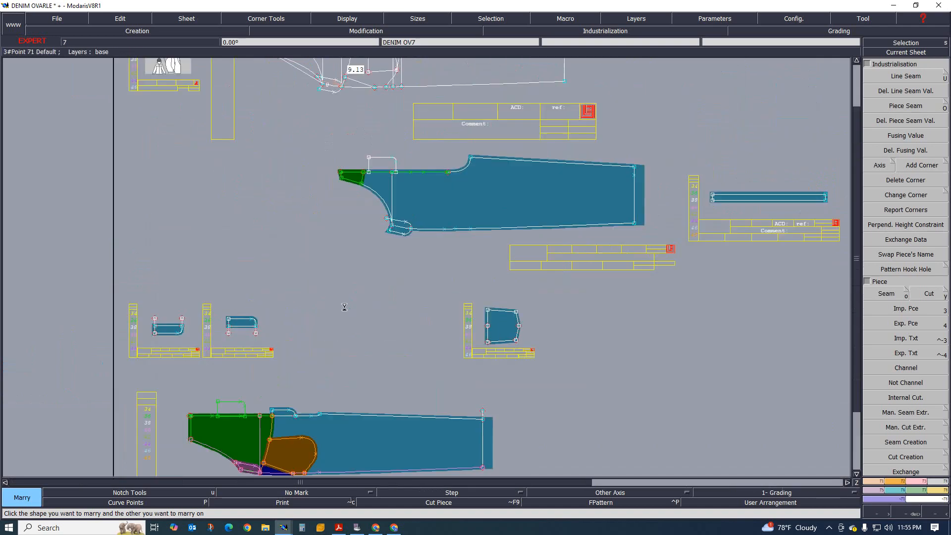
pyautogui.click(347, 310)
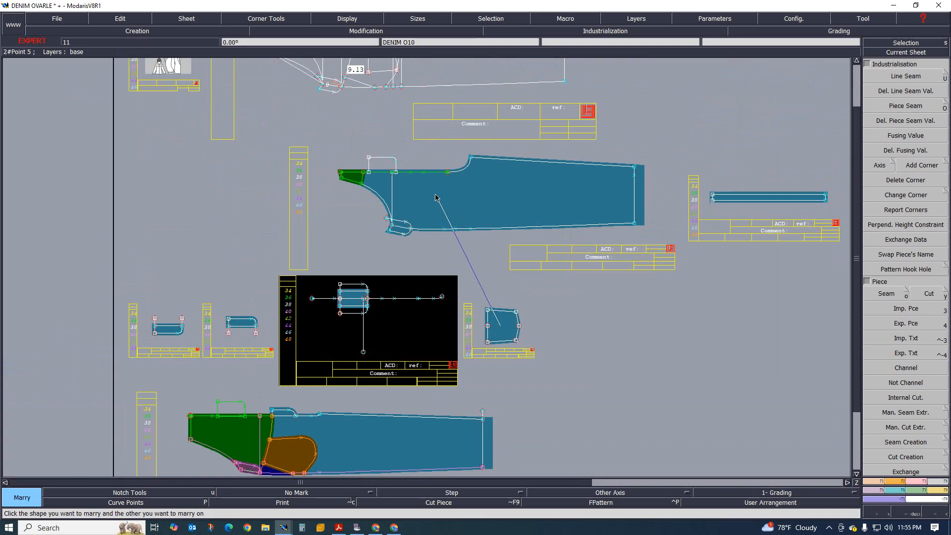
pyautogui.click(437, 199)
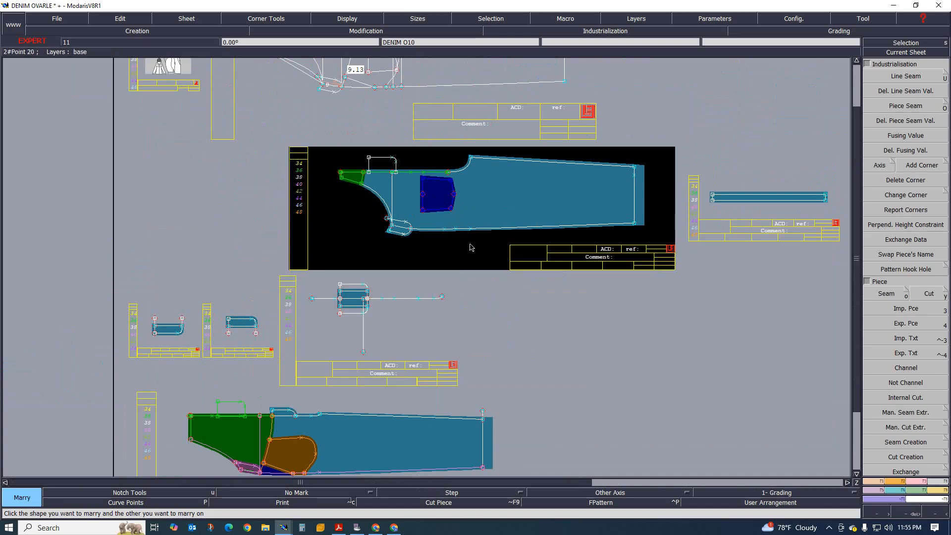
pyautogui.click(438, 208)
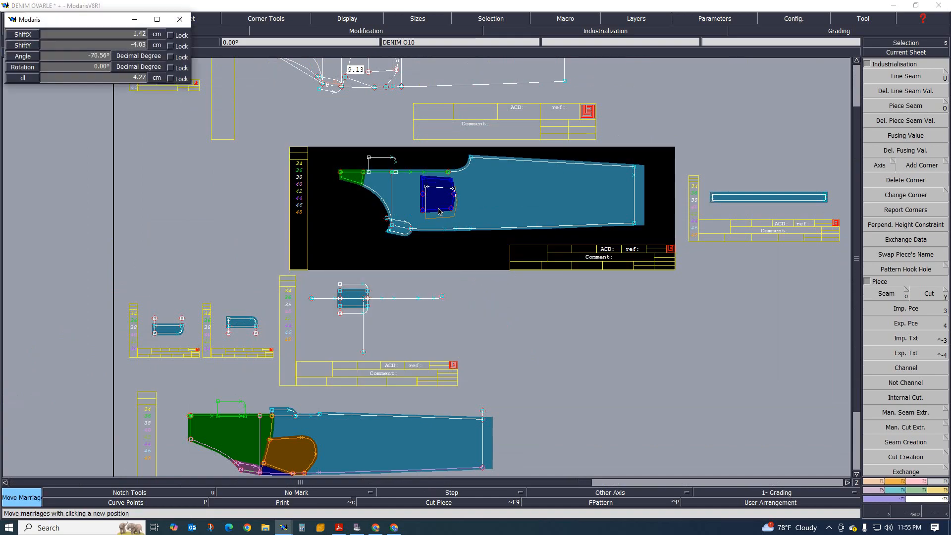
pyautogui.click(431, 205)
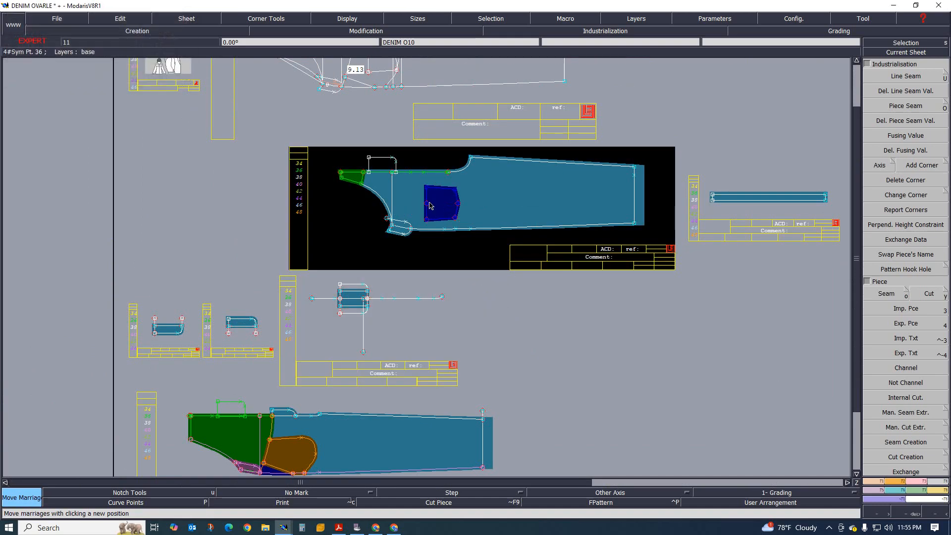
pyautogui.click(432, 203)
pyautogui.click(428, 201)
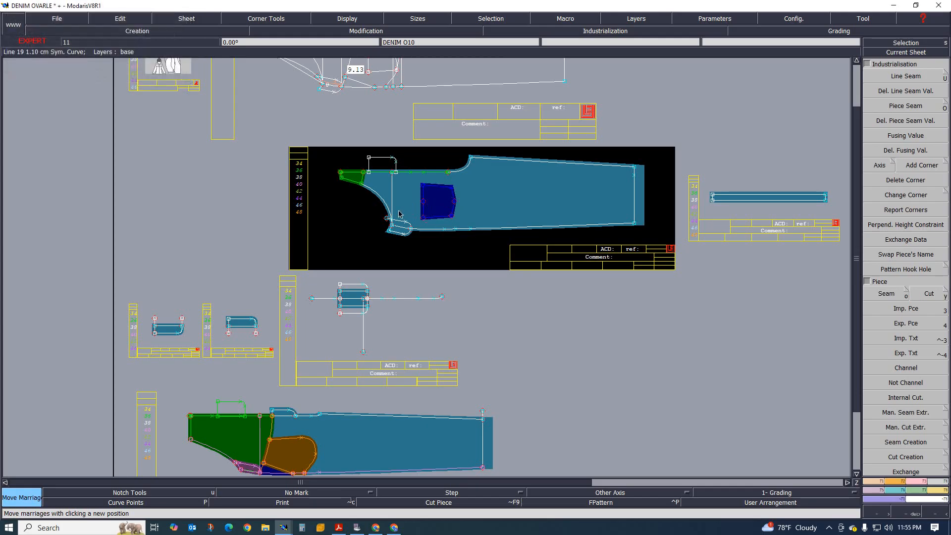
# Step: Marry the fly piece DENIM OV8 onto one side of the piece on sheet DENIM OV7, matching their corner points
pyautogui.scroll(1, 411, 214)
pyautogui.scroll(-1, 395, 255)
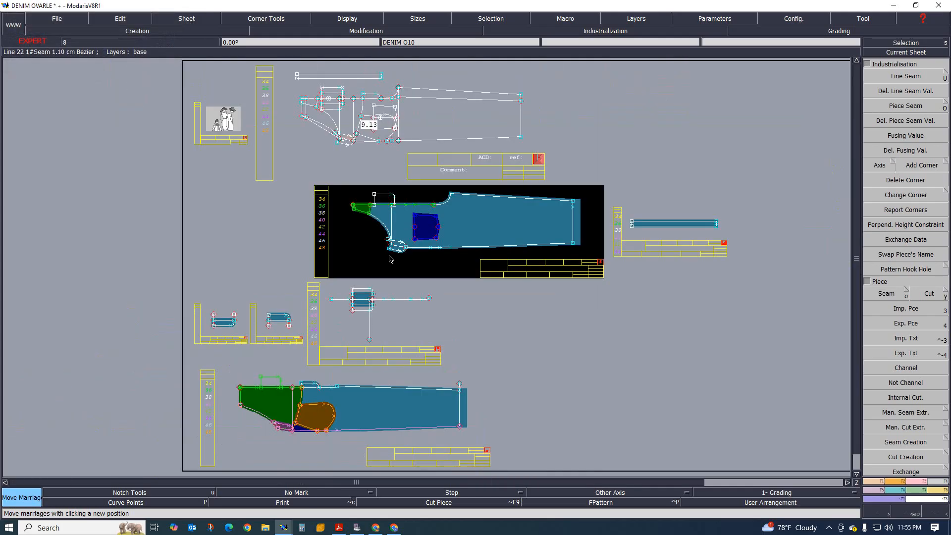
pyautogui.scroll(1, 389, 258)
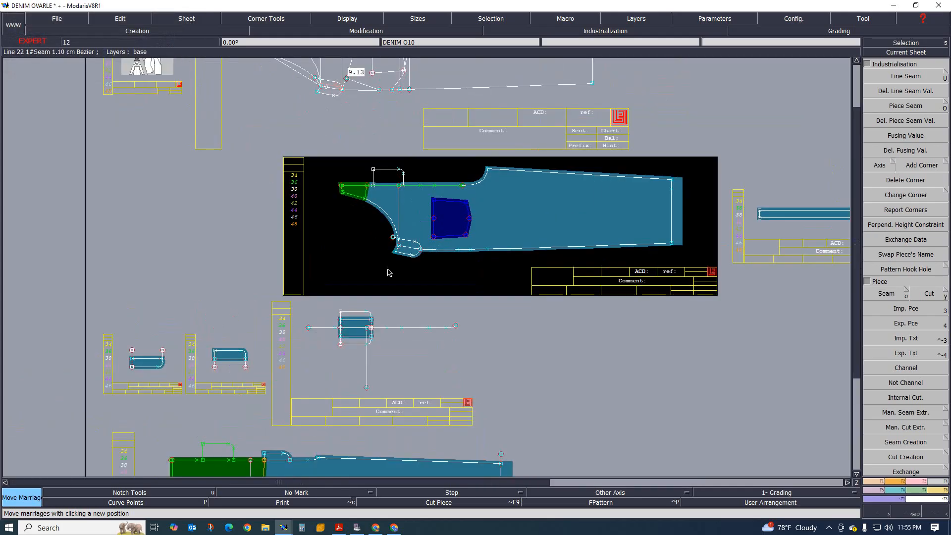
pyautogui.click(216, 359)
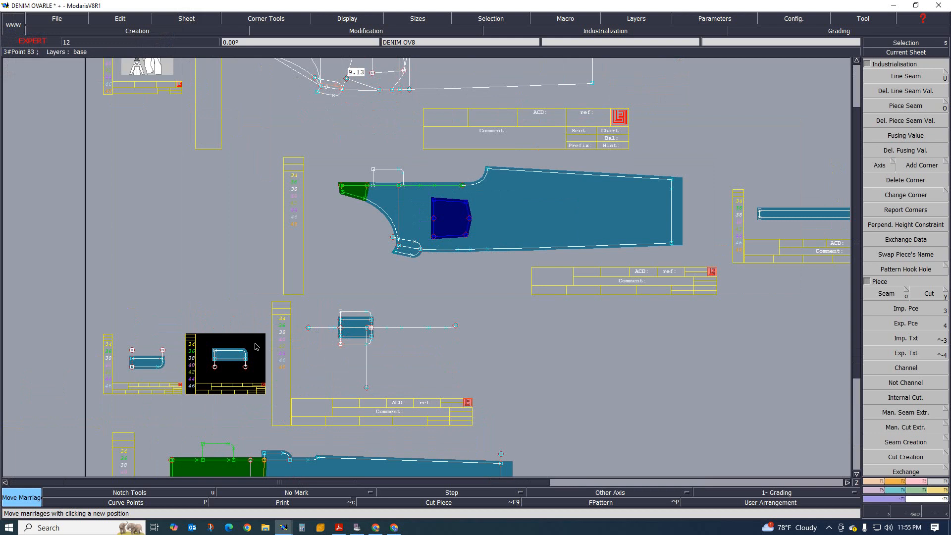
pyautogui.press('m')
pyautogui.click(245, 369)
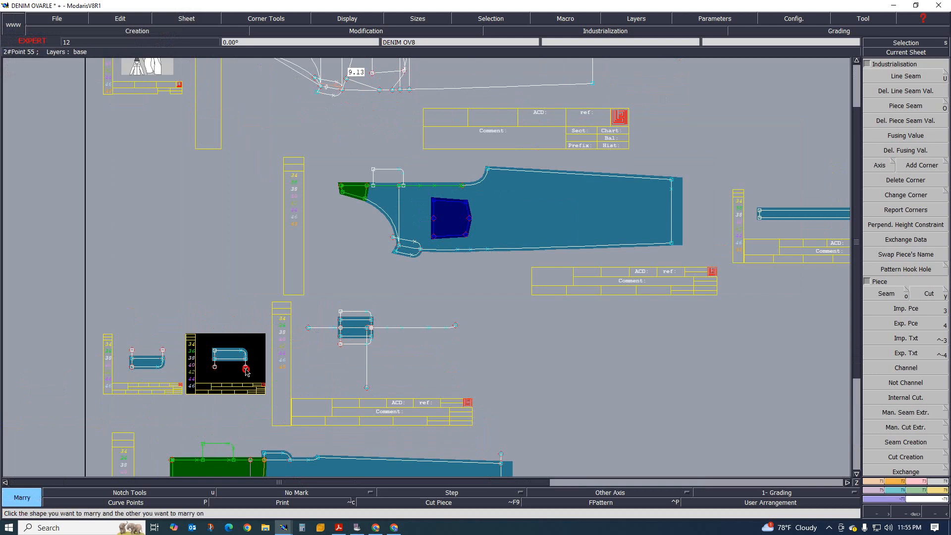
pyautogui.click(372, 329)
pyautogui.scroll(2, 337, 330)
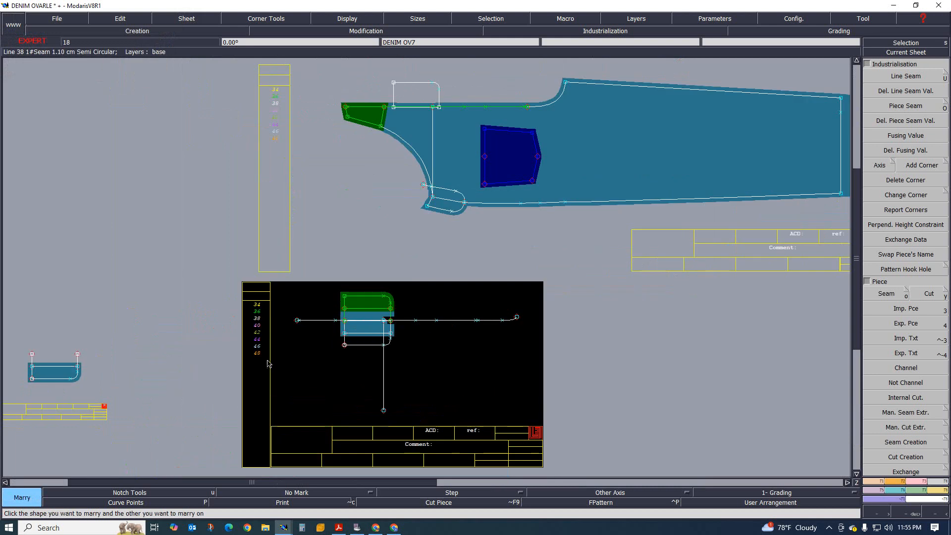
# Step: Marry the mirrored piece DENIM OV9 onto the opposite side of the DENIM OV7 piece and inspect the assembly
pyautogui.click(78, 354)
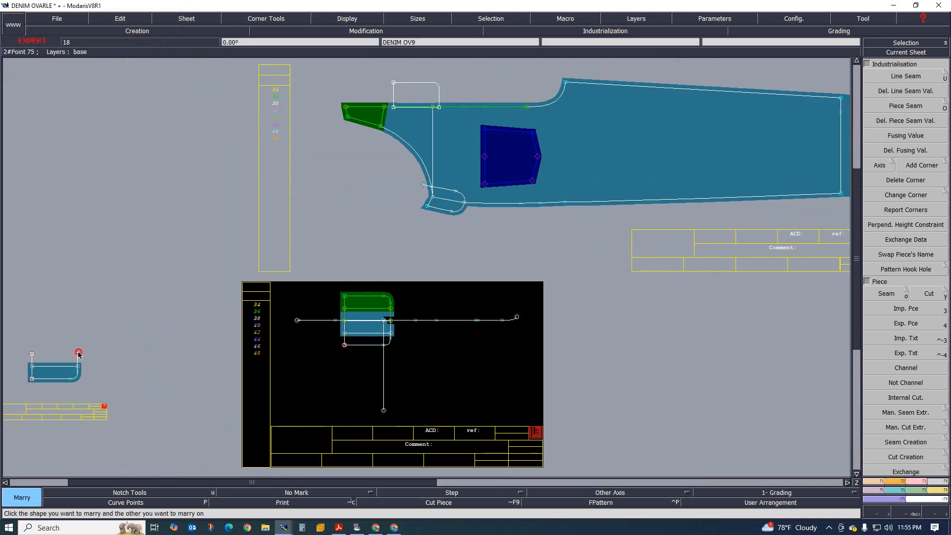
pyautogui.click(389, 324)
pyautogui.scroll(4, 389, 325)
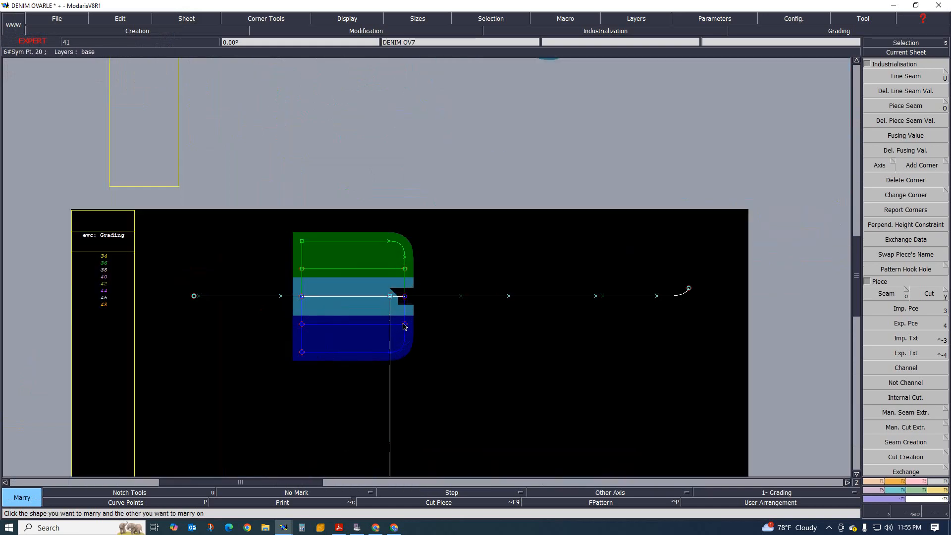
pyautogui.scroll(-5, 442, 278)
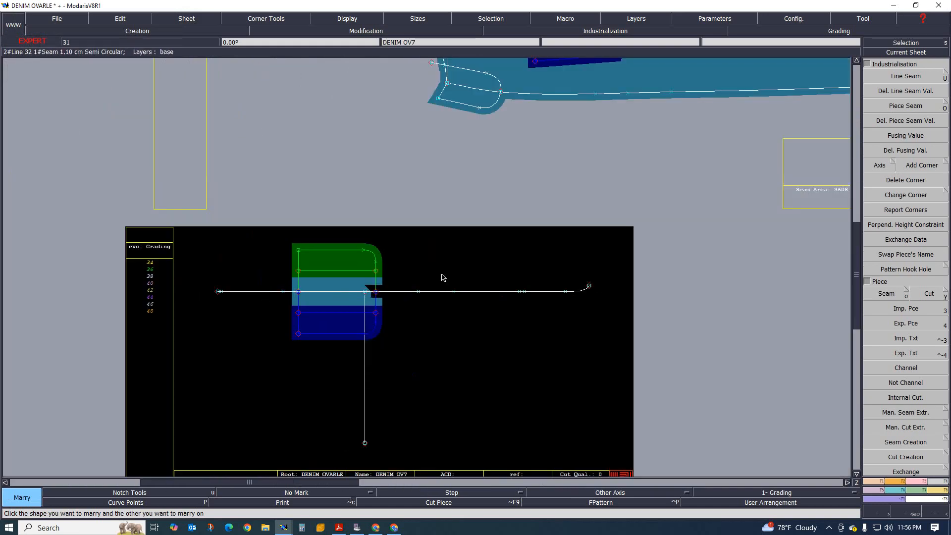
# Step: Try to marry the DENIM OV3 piece onto the DENIM O10 leg piece, and undo that marriage
pyautogui.scroll(-4, 382, 316)
pyautogui.scroll(4, 441, 310)
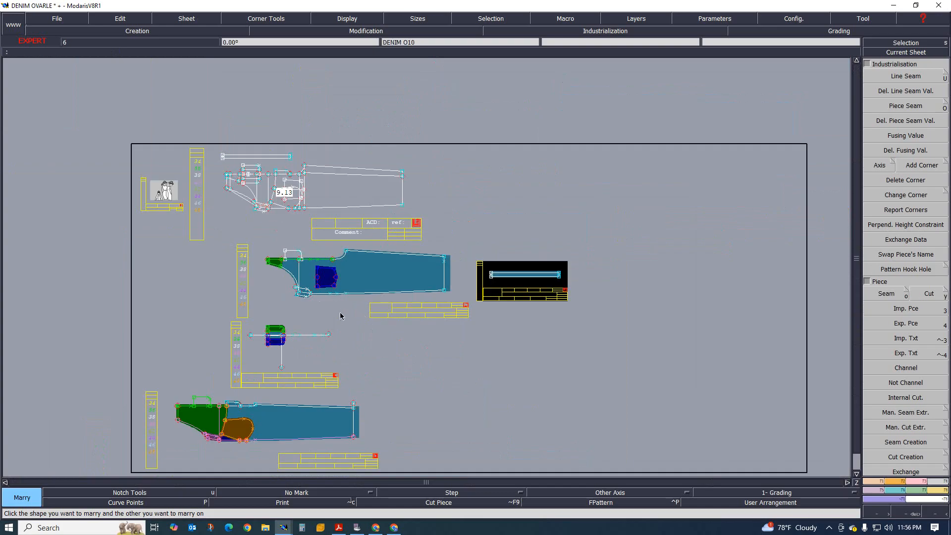
pyautogui.scroll(1, 316, 341)
pyautogui.scroll(-1, 398, 278)
pyautogui.scroll(1, 372, 353)
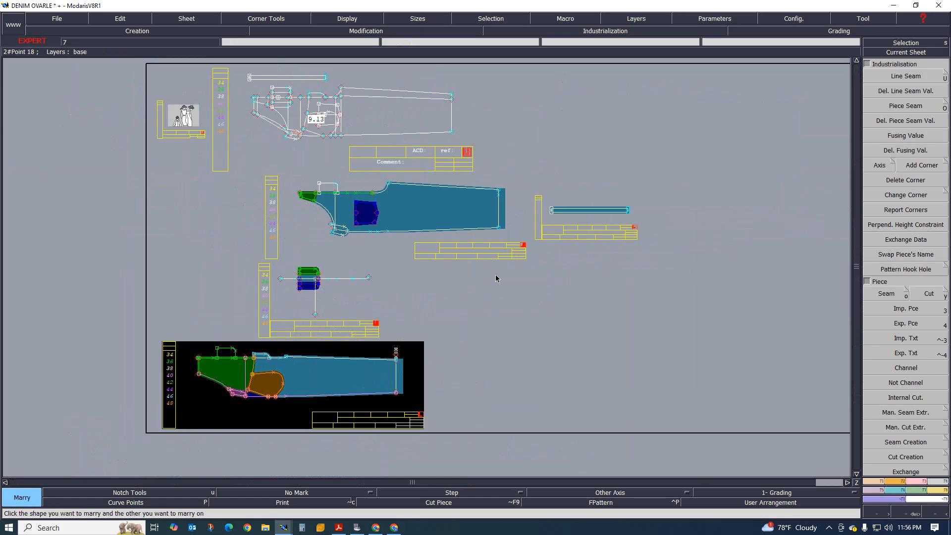
pyautogui.click(492, 204)
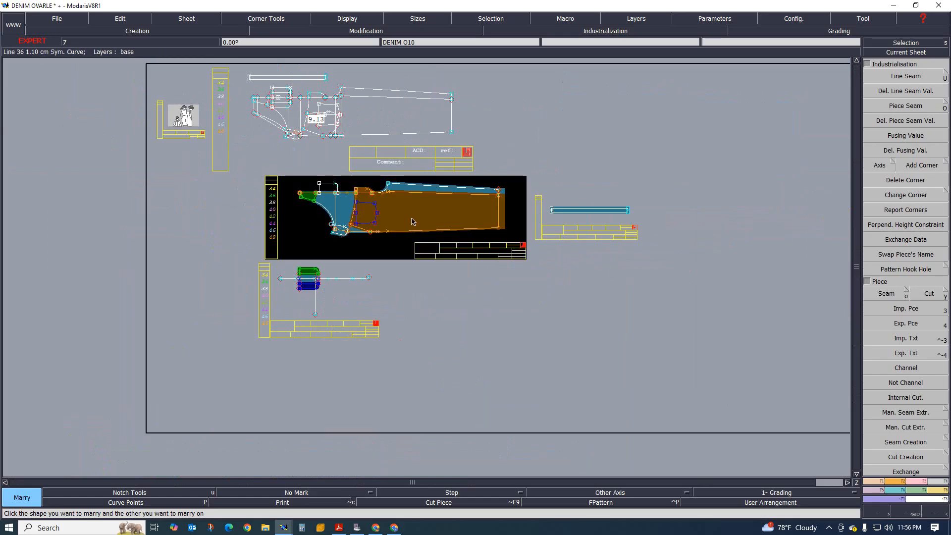
pyautogui.scroll(2, 414, 223)
pyautogui.scroll(-1, 317, 304)
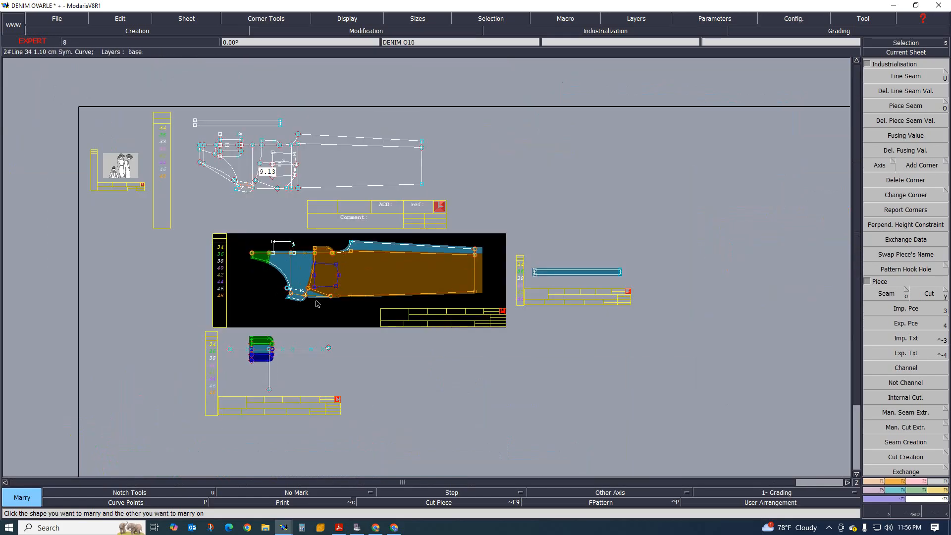
pyautogui.scroll(1, 318, 304)
pyautogui.hotkey('ctrl', 'z')
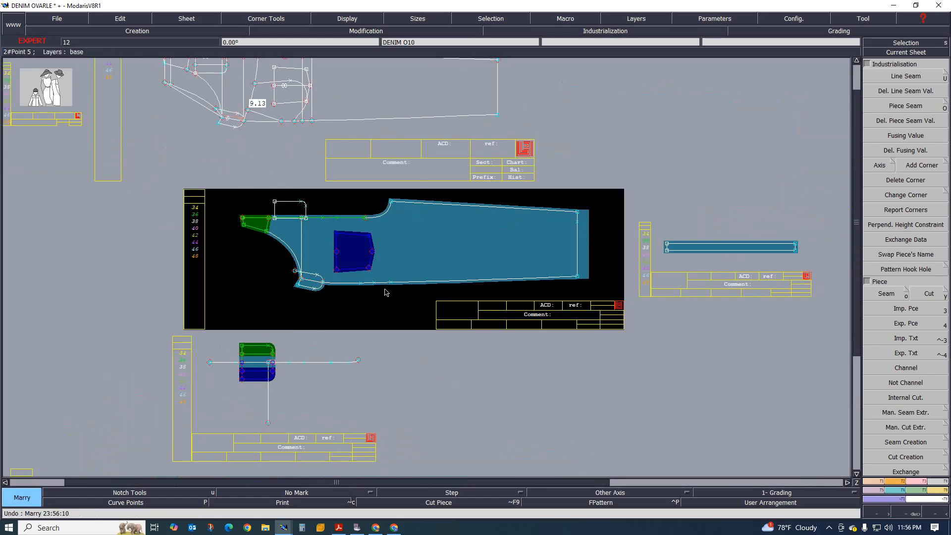
# Step: Examine the married DENIM O10, DENIM OV7 and DENIM OV3 assemblies across the desk
pyautogui.scroll(-4, 427, 240)
pyautogui.scroll(3, 451, 296)
pyautogui.scroll(-3, 450, 296)
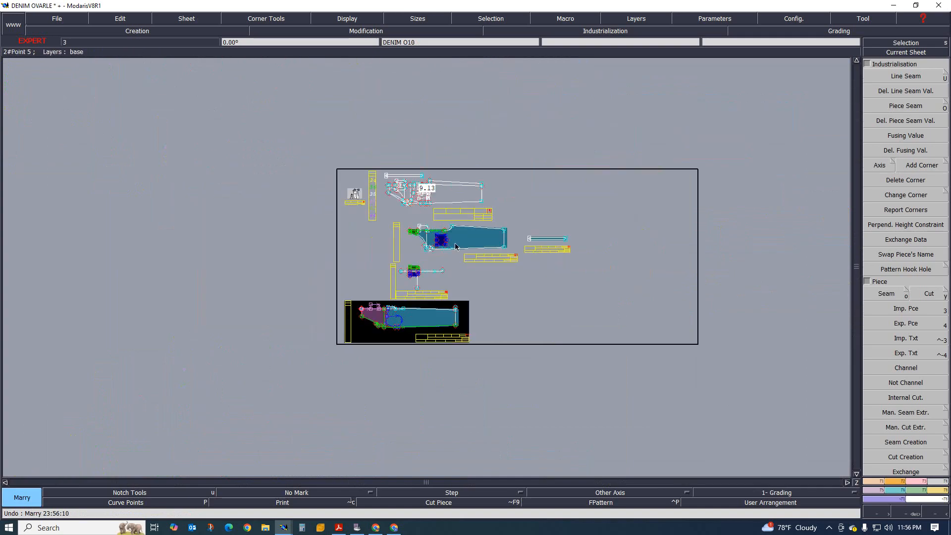
pyautogui.scroll(3, 424, 266)
pyautogui.scroll(-3, 376, 278)
pyautogui.scroll(2, 362, 323)
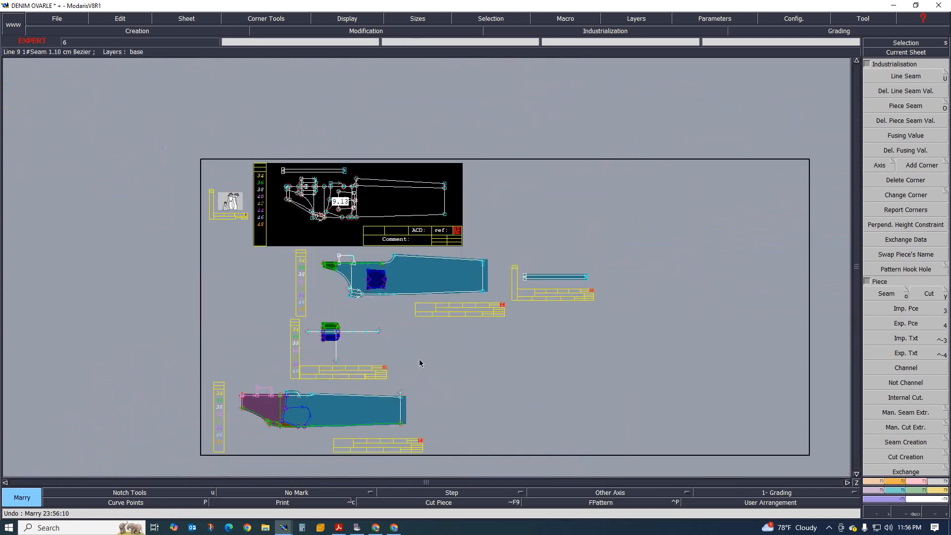
pyautogui.scroll(1, 414, 344)
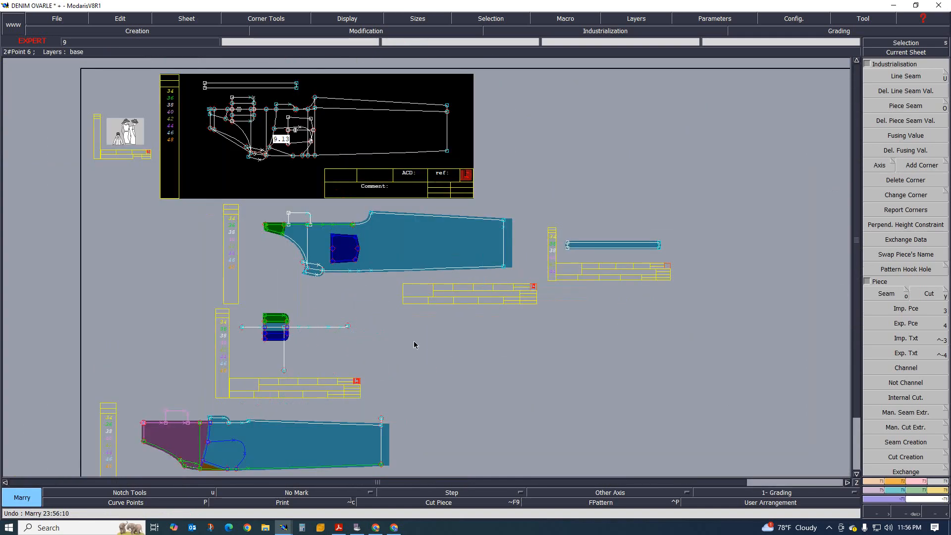
pyautogui.scroll(-2, 372, 349)
pyautogui.scroll(3, 372, 350)
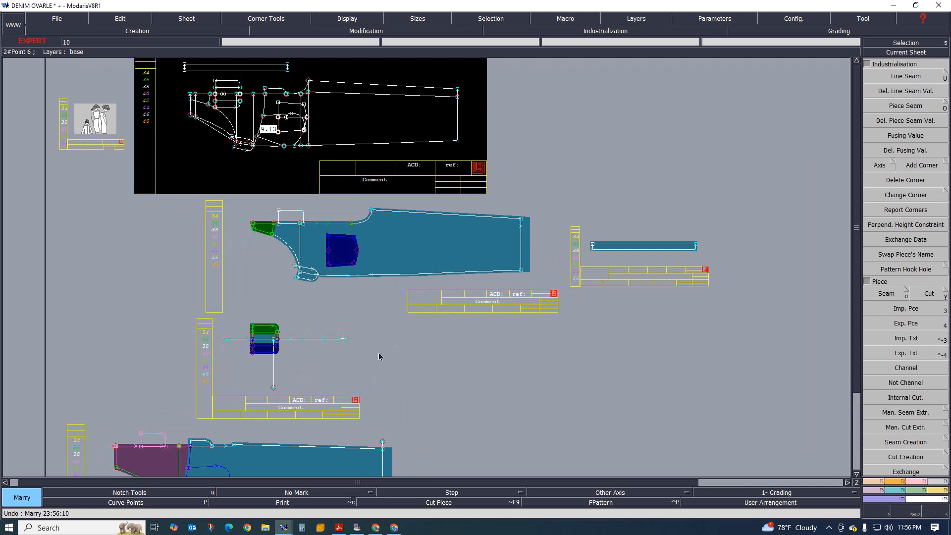
pyautogui.scroll(-4, 376, 361)
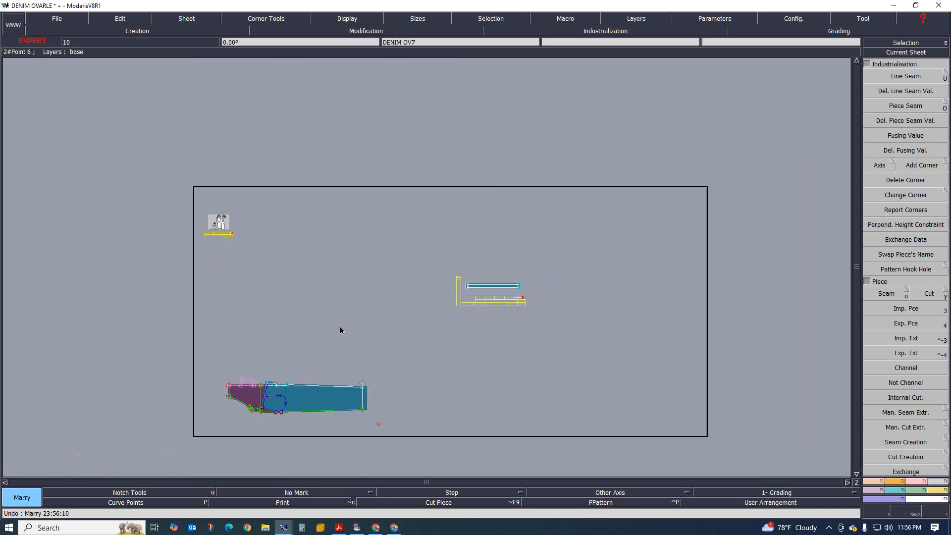
pyautogui.scroll(3, 340, 329)
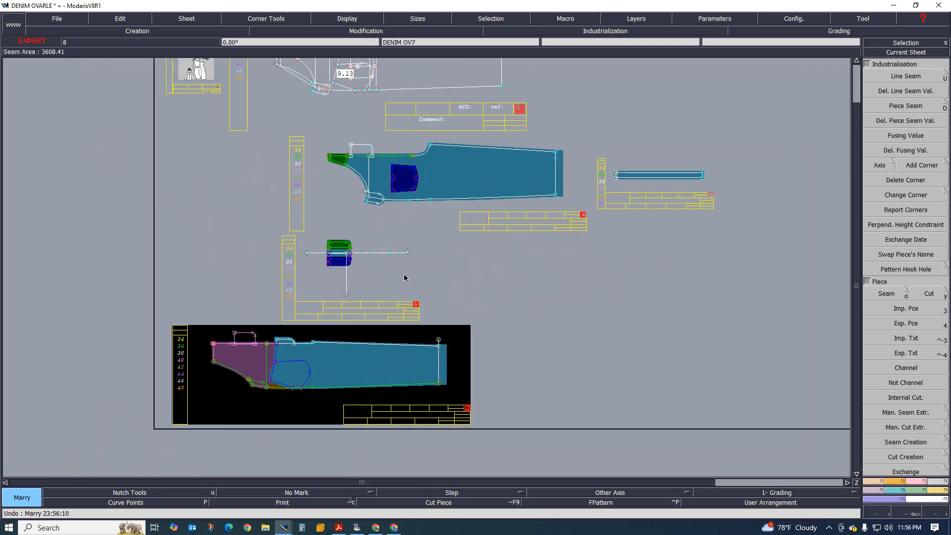
pyautogui.scroll(-4, 403, 276)
pyautogui.scroll(2, 395, 213)
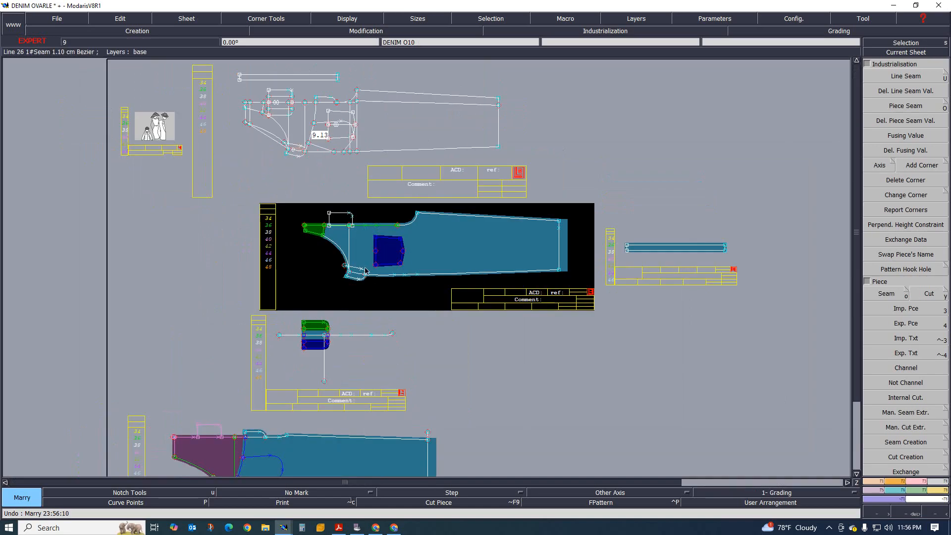
# Step: Divorce the married pieces from the DENIM O10, DENIM OV7 and DENIM OV3 master sheets
pyautogui.press('d')
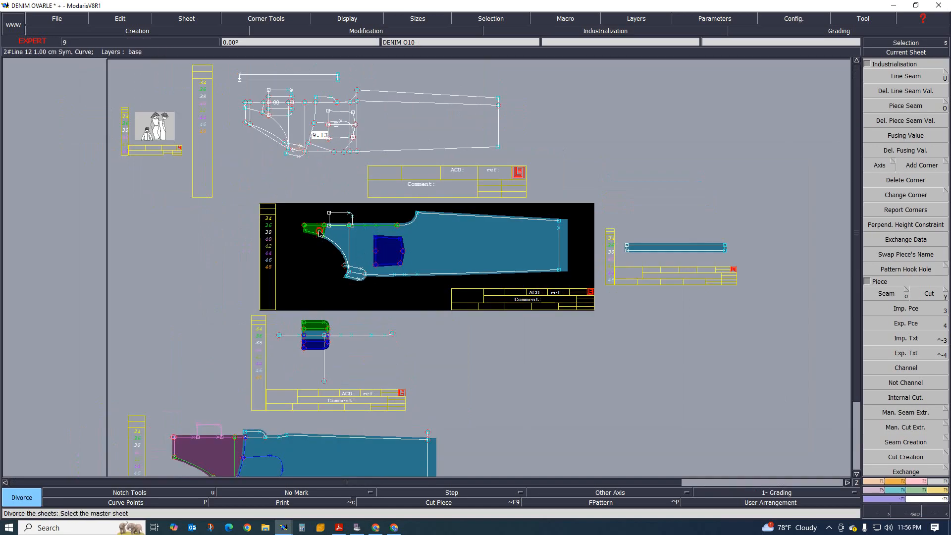
pyautogui.click(316, 230)
pyautogui.click(394, 252)
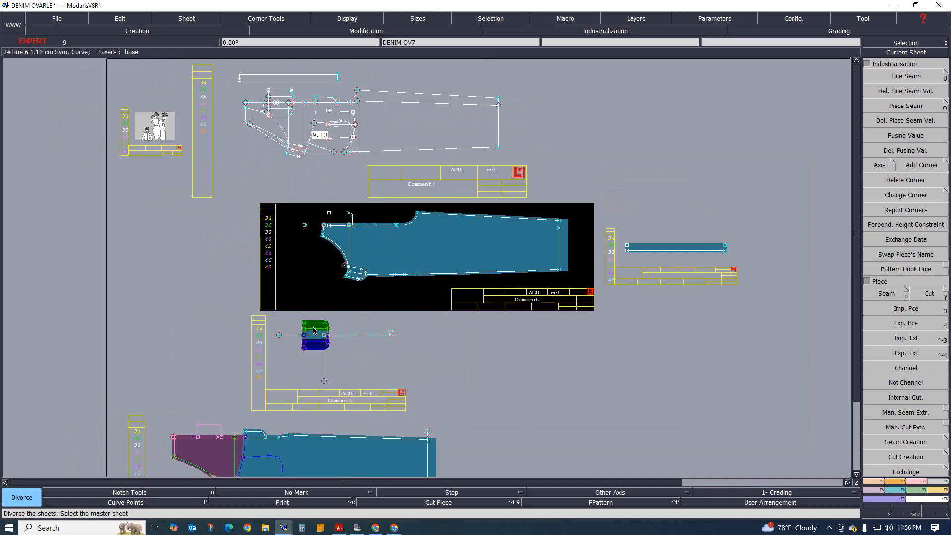
pyautogui.click(315, 336)
pyautogui.scroll(2, 315, 336)
pyautogui.scroll(-3, 337, 320)
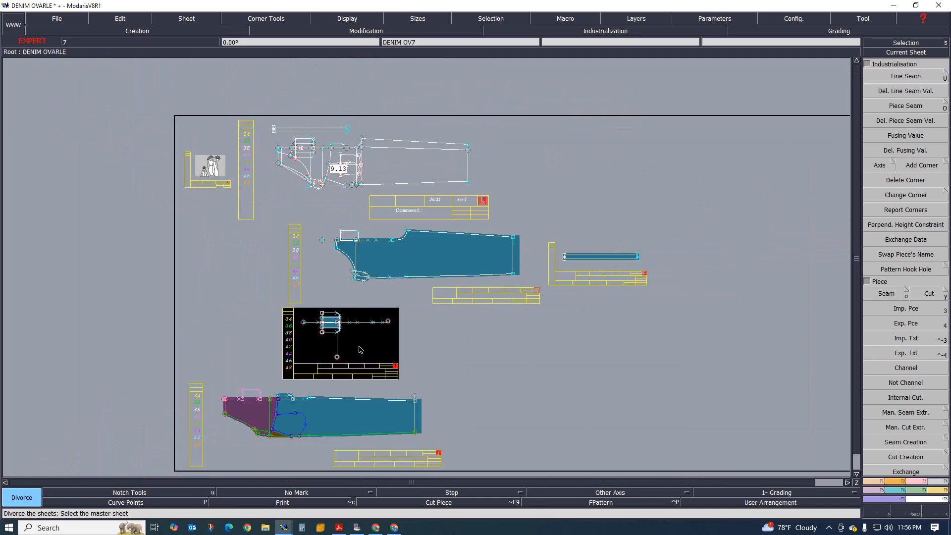
pyautogui.scroll(2, 297, 385)
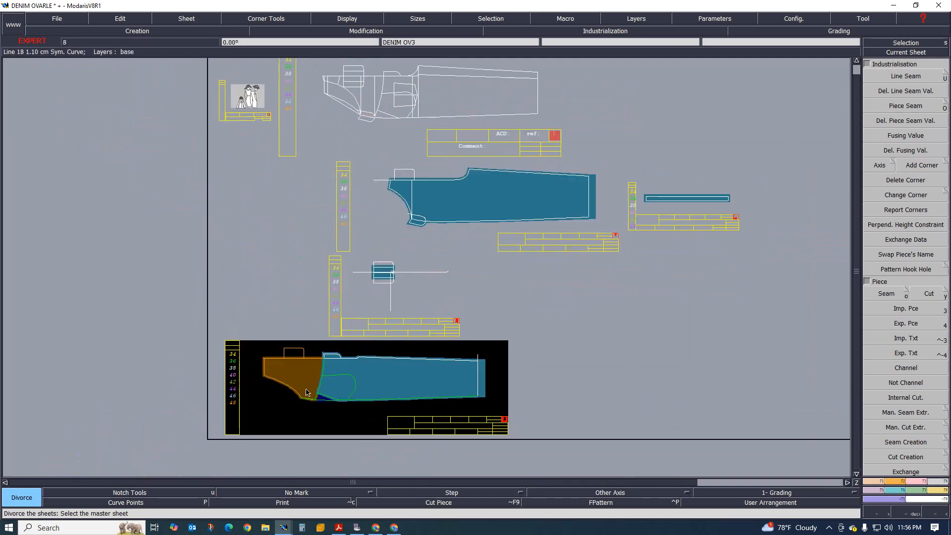
pyautogui.scroll(2, 339, 391)
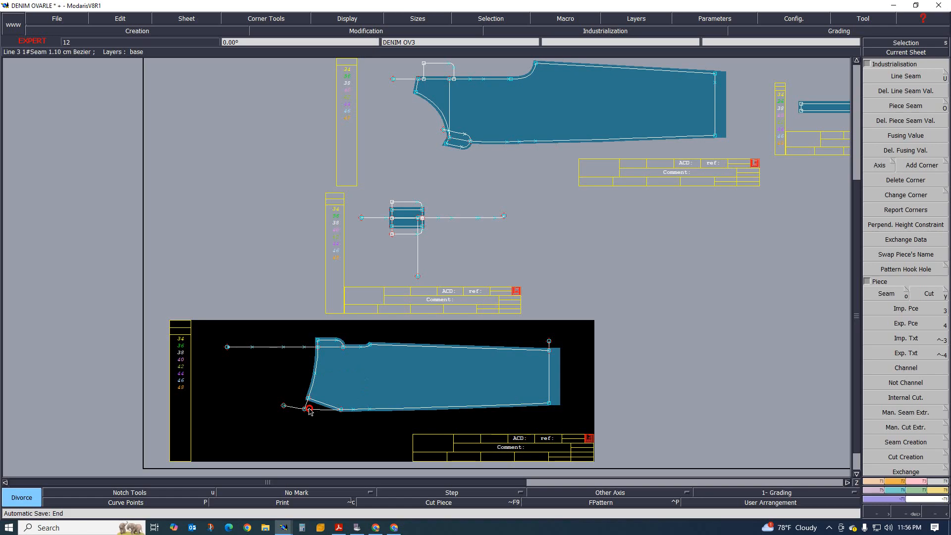
# Step: Automatically arrange all the sheets on the desk and bring the whole layout into view
pyautogui.scroll(-3, 351, 368)
pyautogui.press('8')
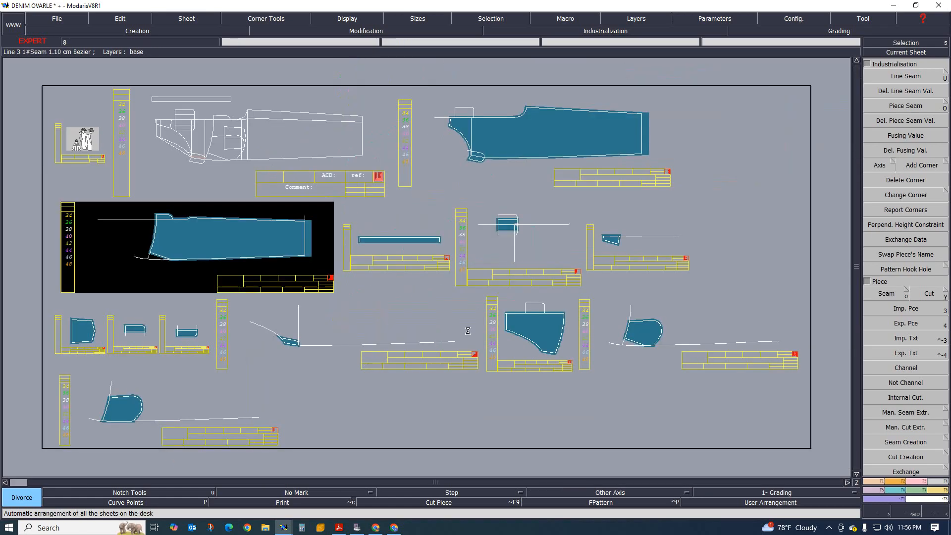
pyautogui.scroll(-3, 579, 301)
pyautogui.scroll(2, 512, 235)
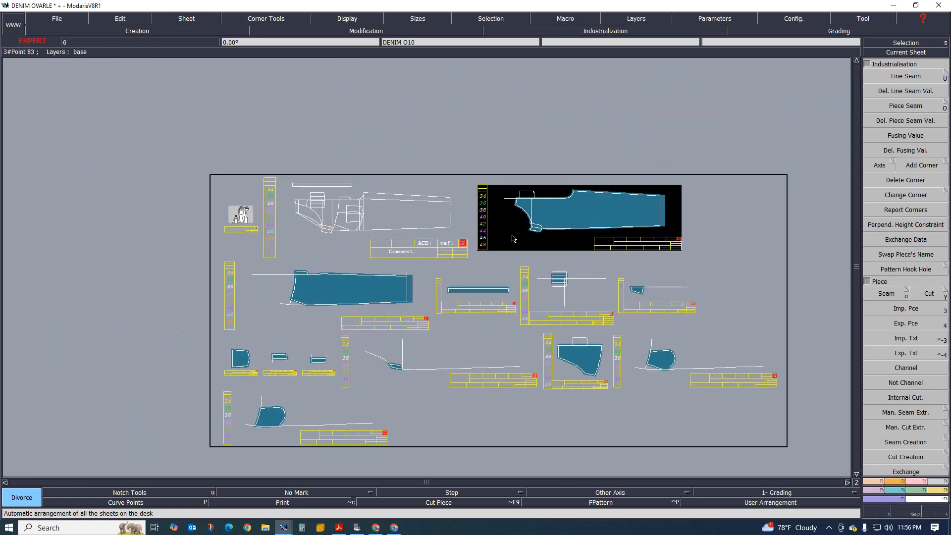
# Step: Create a new variant named sample, and minimize its empty article table
pyautogui.click(938, 491)
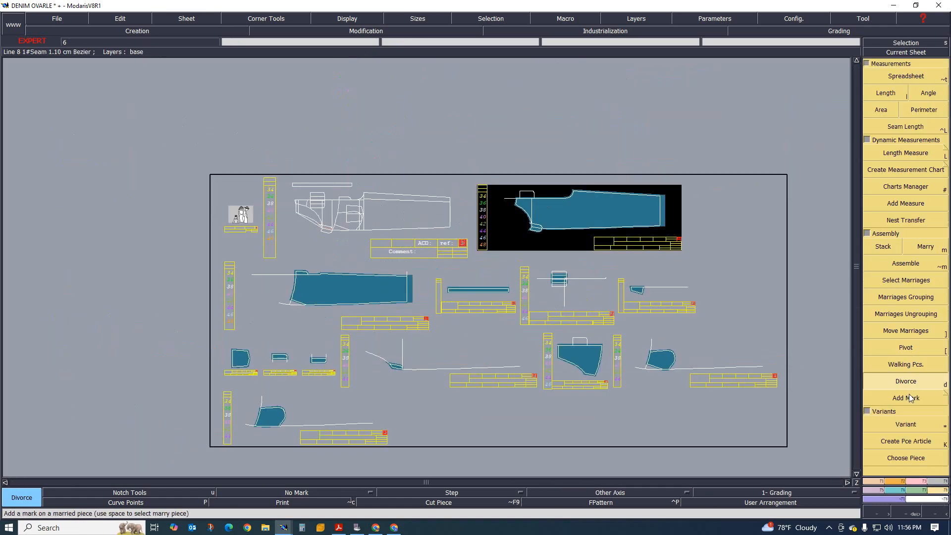
pyautogui.click(912, 430)
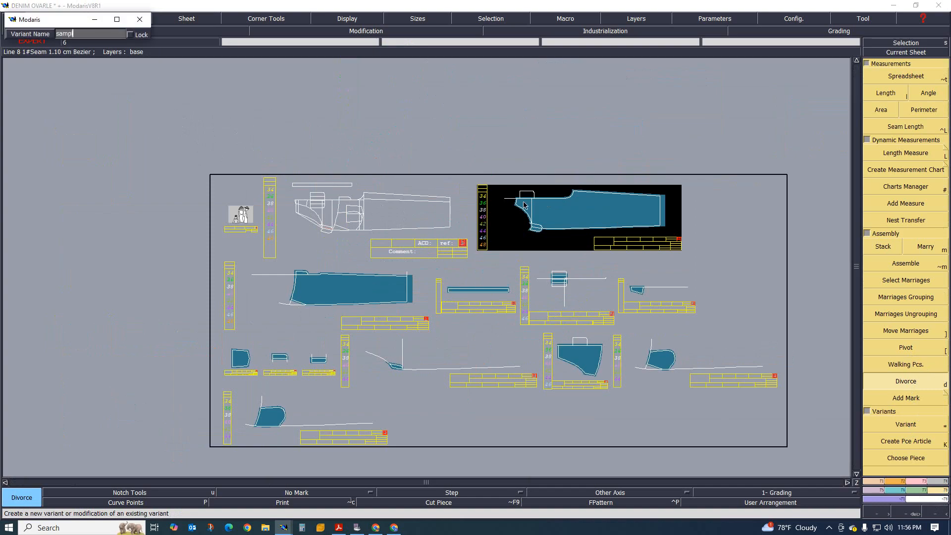
pyautogui.press('Return')
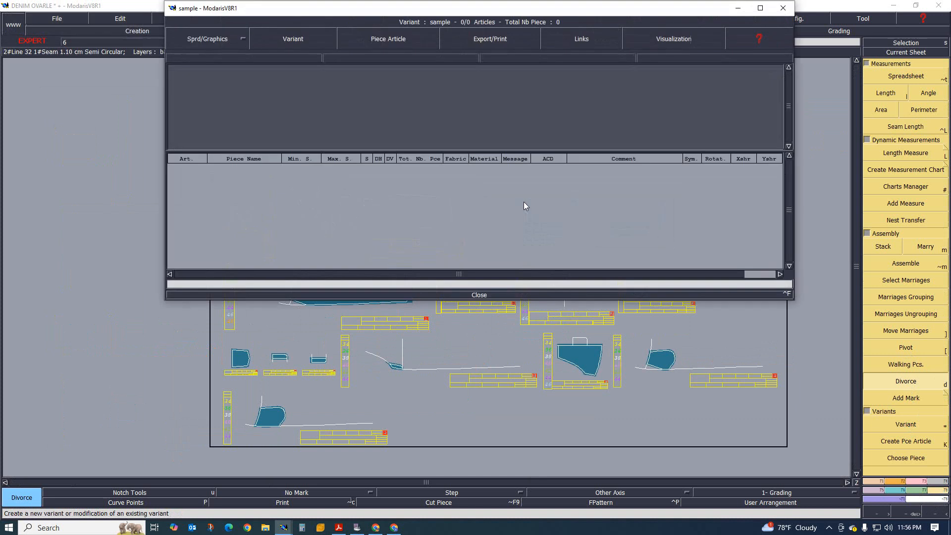
pyautogui.click(738, 8)
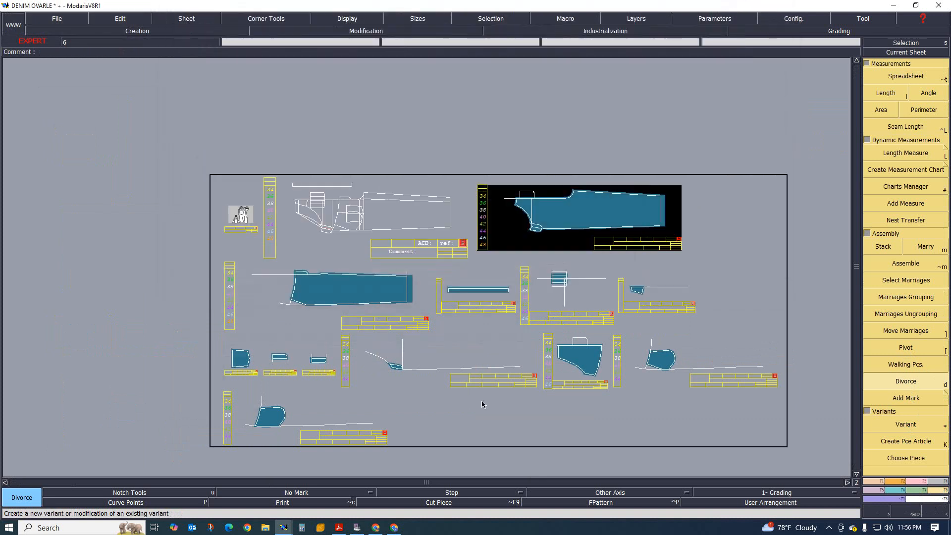
pyautogui.scroll(1, 456, 251)
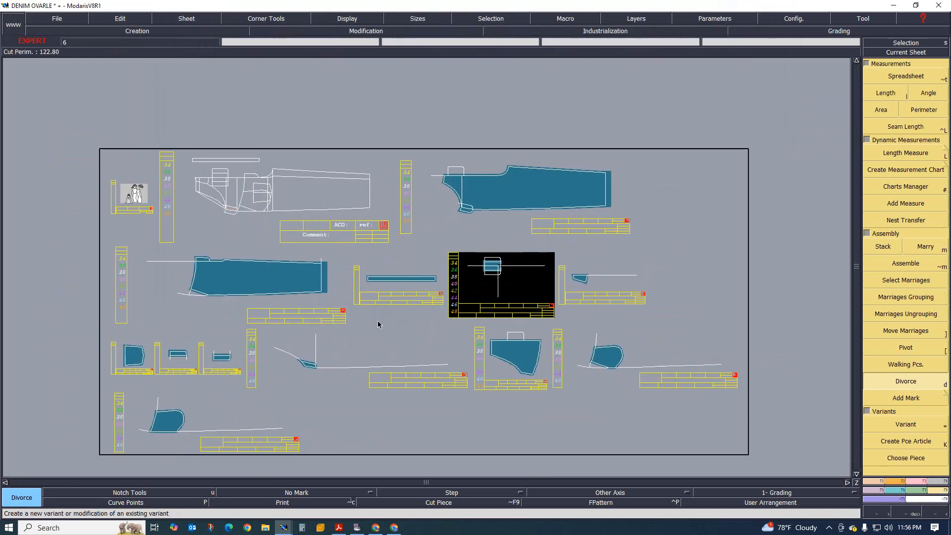
pyautogui.scroll(-1, 485, 257)
pyautogui.scroll(1, 471, 220)
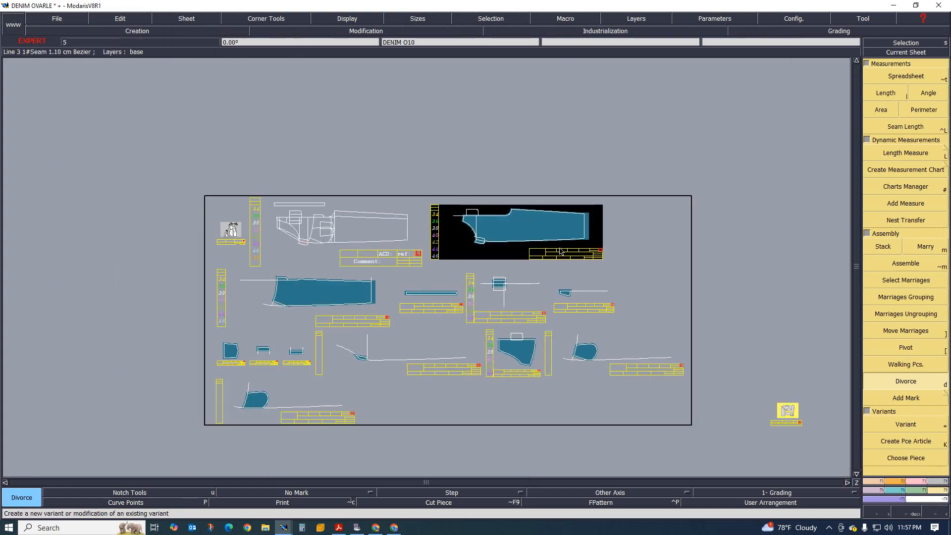
pyautogui.click(556, 289)
pyautogui.scroll(1, 554, 287)
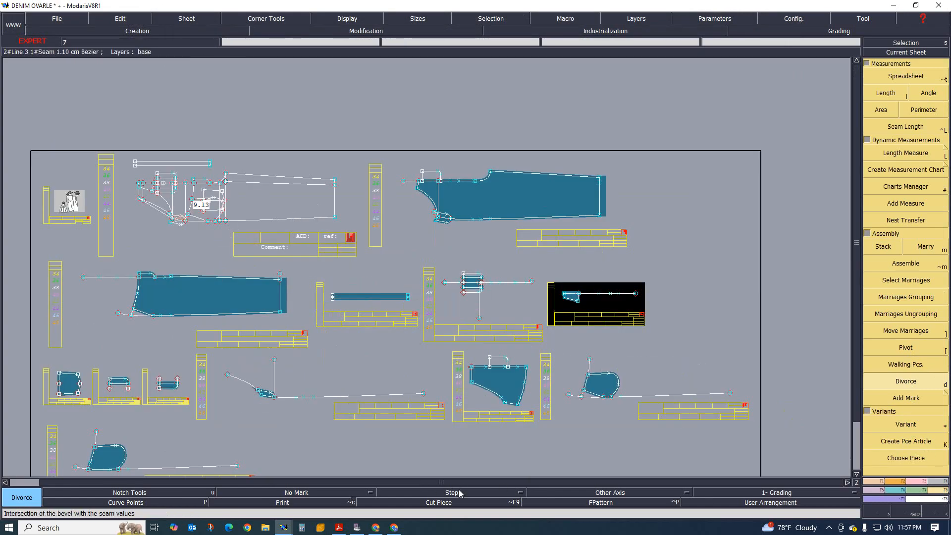
pyautogui.click(523, 493)
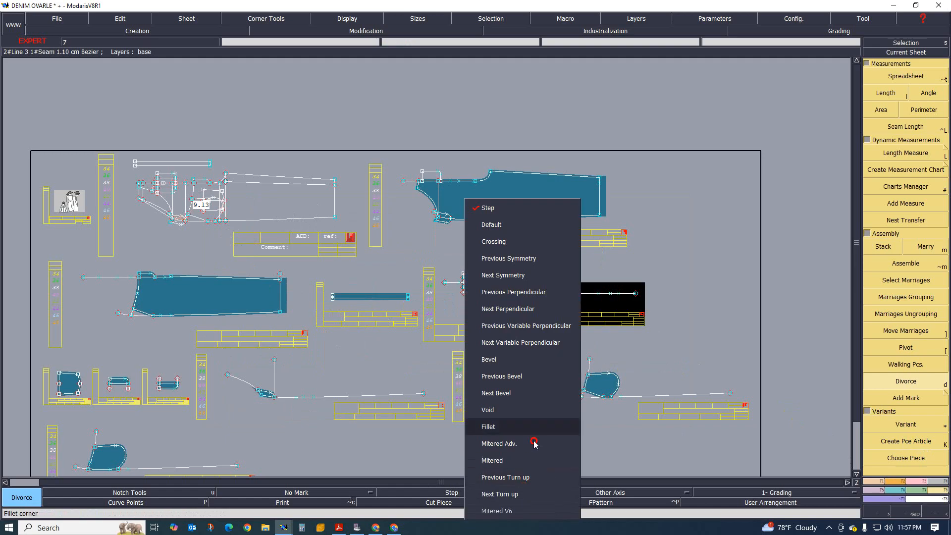
pyautogui.click(385, 494)
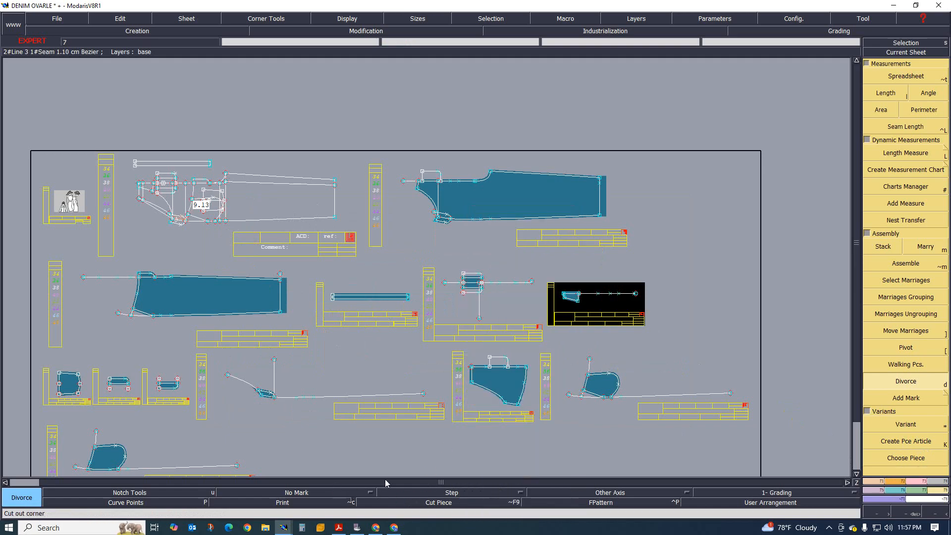
# Step: Set the axis type to Grain Line Axis 'DF' and draw horizontal grain lines inside the DENIM O10 and DENIM OV3 leg pieces
pyautogui.click(689, 494)
pyautogui.click(696, 455)
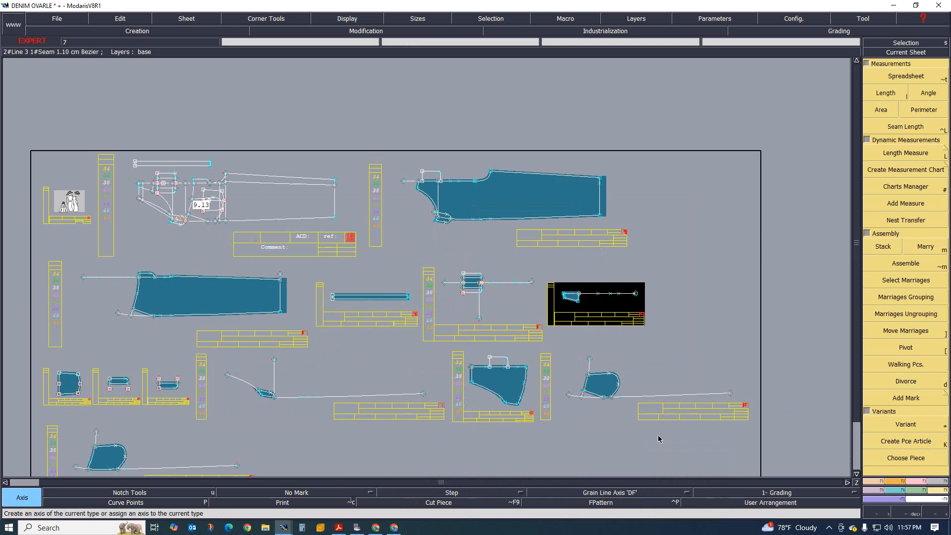
pyautogui.click(475, 197)
pyautogui.click(540, 196)
pyautogui.click(184, 294)
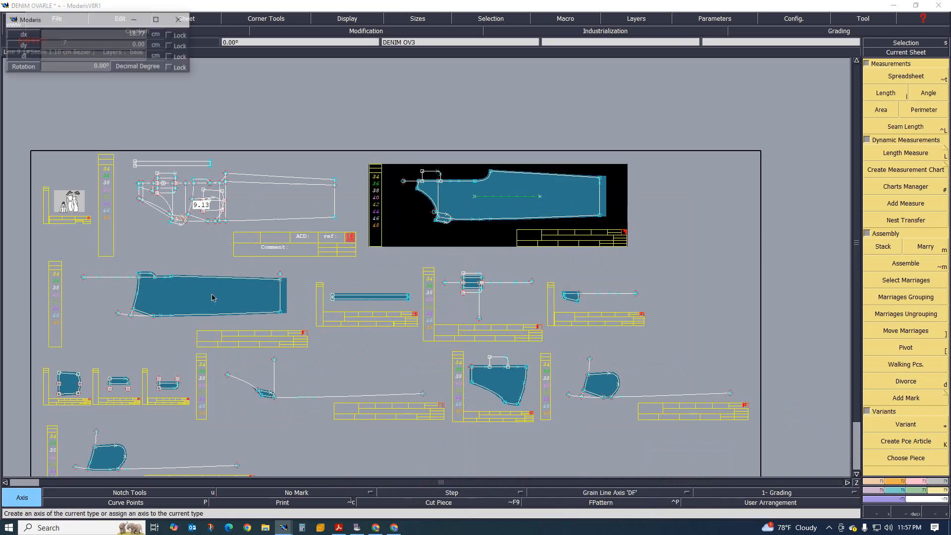
pyautogui.click(226, 295)
# Step: Draw a horizontal grain line inside the long narrow strip piece DENIM O13
pyautogui.scroll(4, 389, 302)
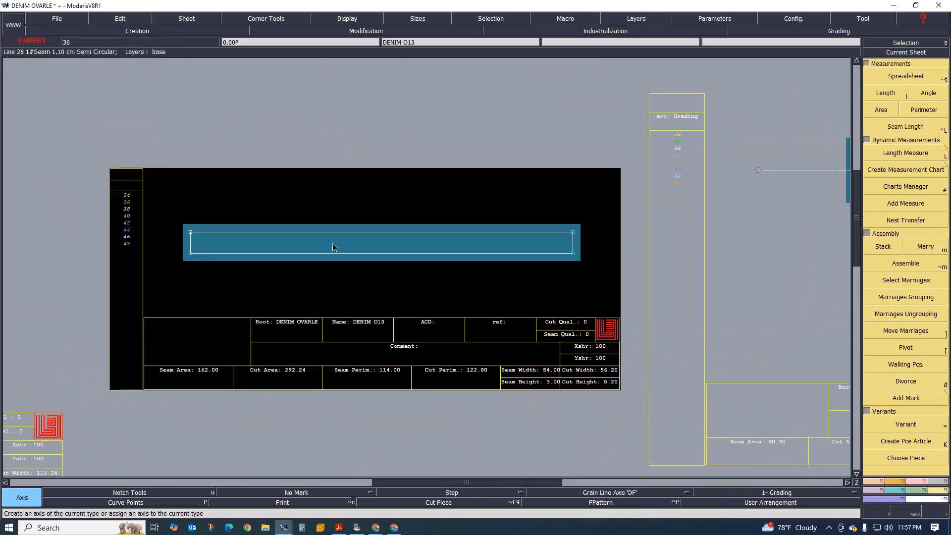
pyautogui.click(333, 245)
pyautogui.click(384, 244)
# Step: Draw short horizontal grain lines inside the five-sided patch pocket DENIM OV6 and the fly piece DENIM OV8
pyautogui.press('j')
pyautogui.scroll(2, 149, 344)
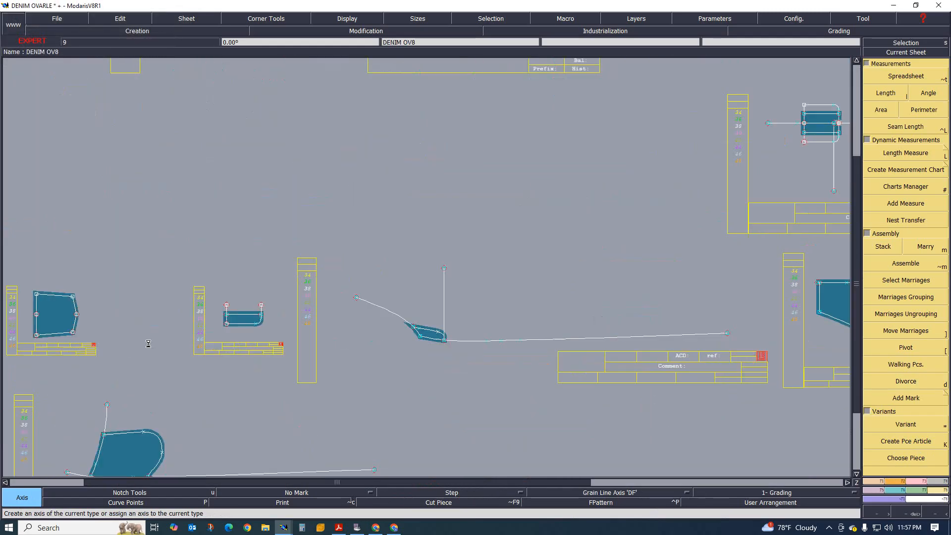
pyautogui.scroll(3, 190, 302)
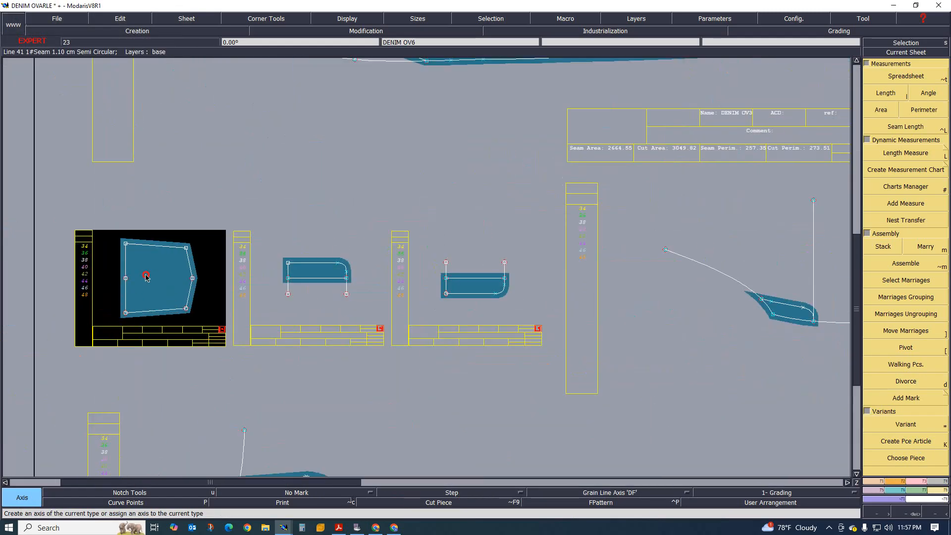
pyautogui.click(146, 276)
pyautogui.click(167, 274)
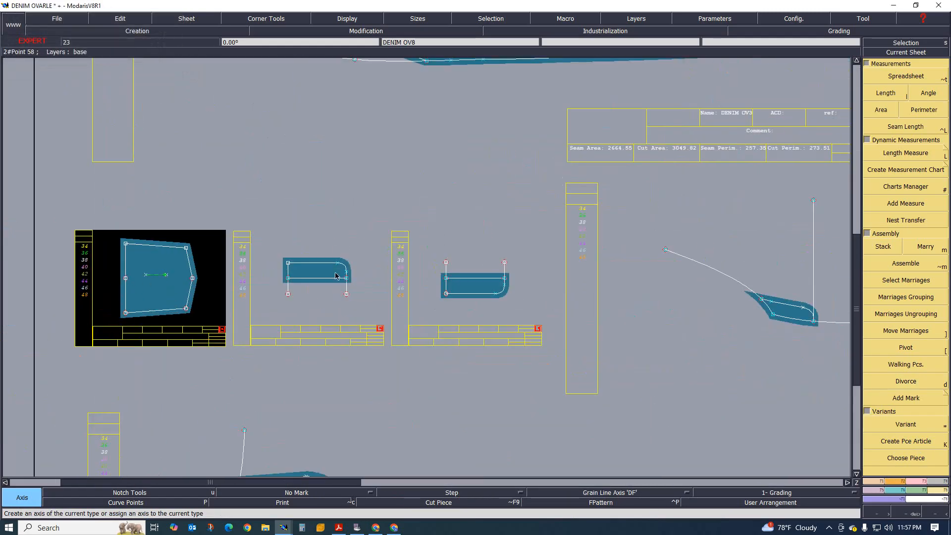
pyautogui.click(308, 272)
pyautogui.click(324, 272)
pyautogui.scroll(2, 473, 295)
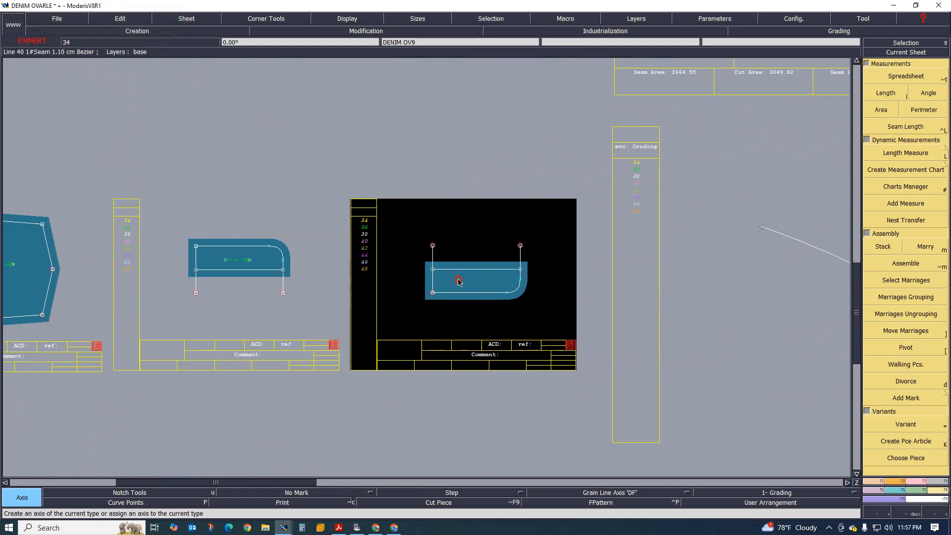
# Step: Draw short horizontal grain lines inside the round-cornered piece DENIM OV9 and the small slanted piece DENIM O12
pyautogui.click(458, 279)
pyautogui.click(488, 284)
pyautogui.scroll(-2, 488, 284)
pyautogui.scroll(3, 671, 323)
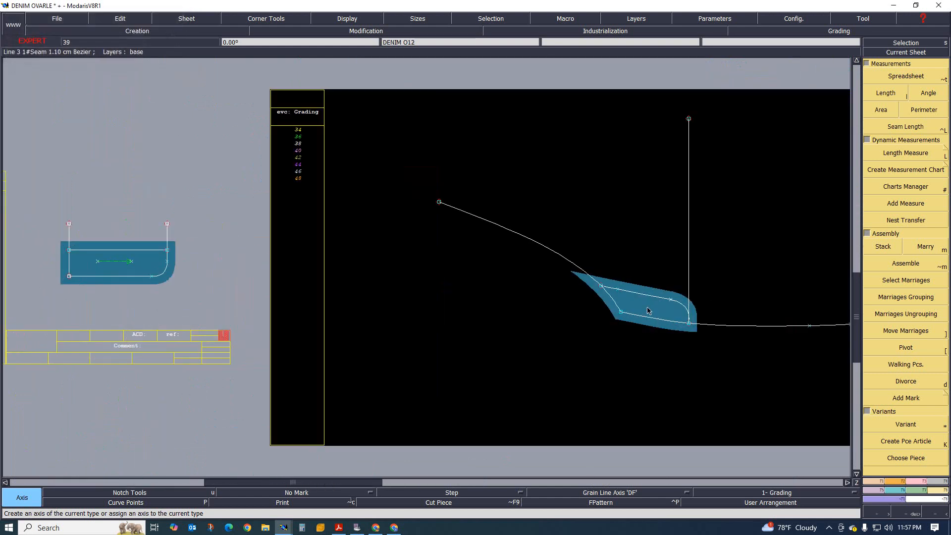
pyautogui.click(642, 303)
pyautogui.click(660, 306)
# Step: Draw a horizontal grain line inside the rounded pocket piece DENIM OV4
pyautogui.scroll(-1, 628, 298)
pyautogui.scroll(-1, 398, 316)
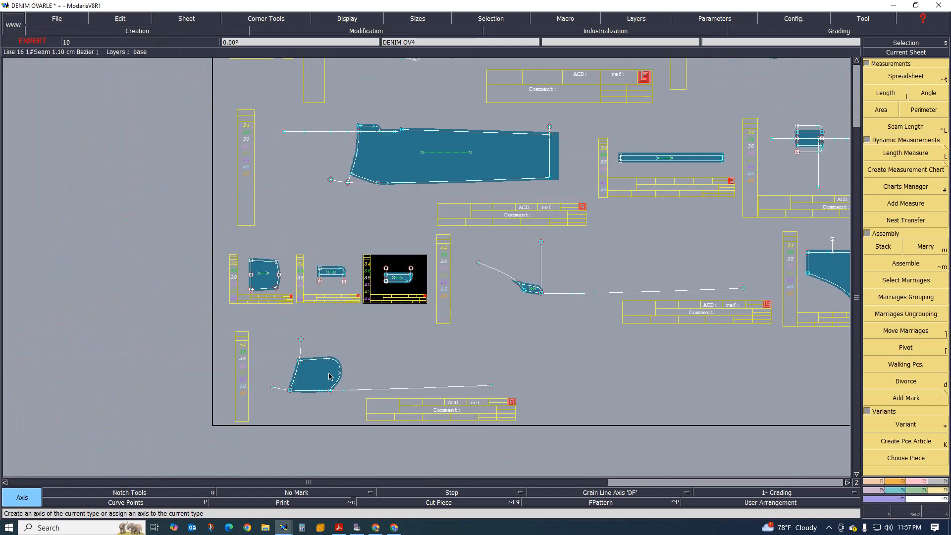
pyautogui.scroll(2, 330, 377)
pyautogui.click(305, 370)
pyautogui.click(335, 370)
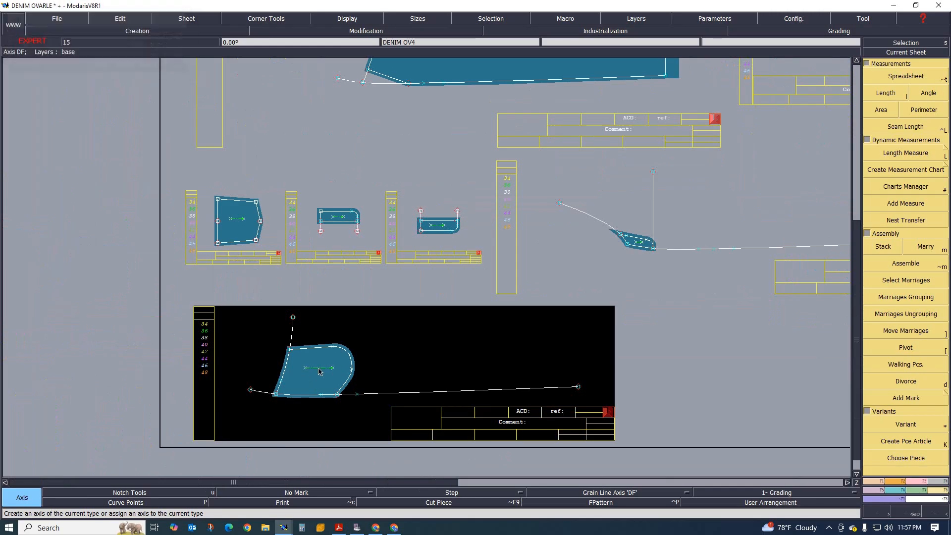
# Step: Draw horizontal grain lines inside the bib piece DENIM OVA and the rounded pocket piece DENIM OV5
pyautogui.scroll(-2, 287, 375)
pyautogui.scroll(1, 602, 332)
pyautogui.scroll(1, 404, 351)
pyautogui.scroll(1, 401, 351)
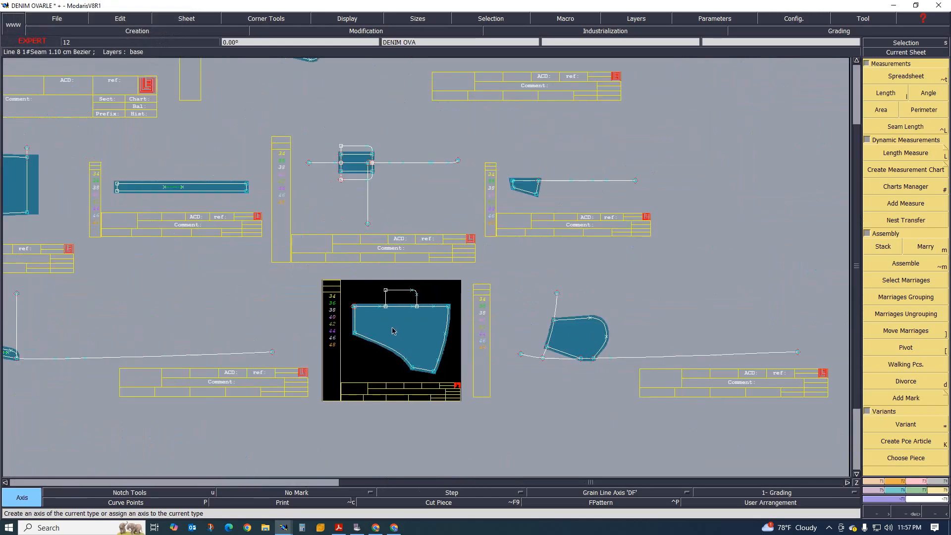
pyautogui.click(393, 328)
pyautogui.click(420, 328)
pyautogui.scroll(1, 603, 334)
pyautogui.click(570, 337)
pyautogui.click(592, 337)
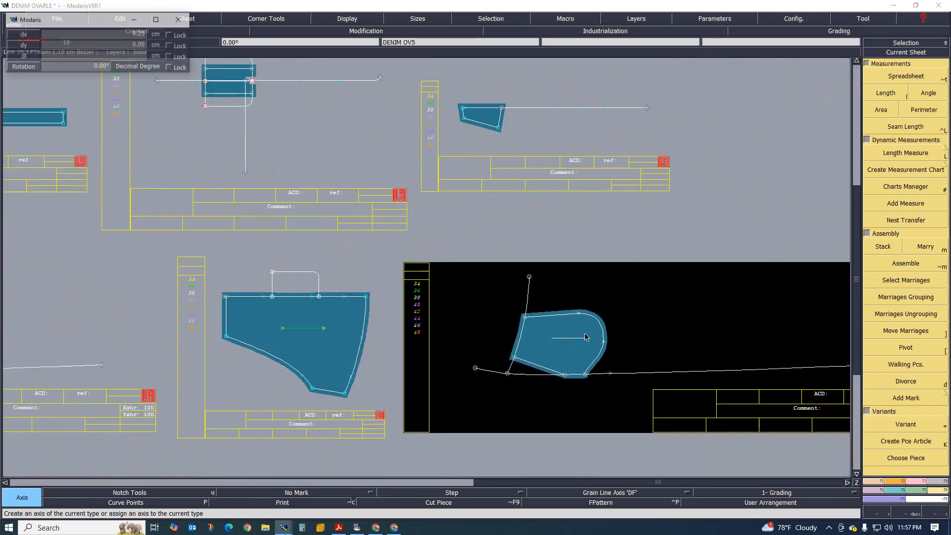
# Step: Draw a short horizontal grain line inside the small four-sided piece DENIM O11
pyautogui.scroll(2, 494, 90)
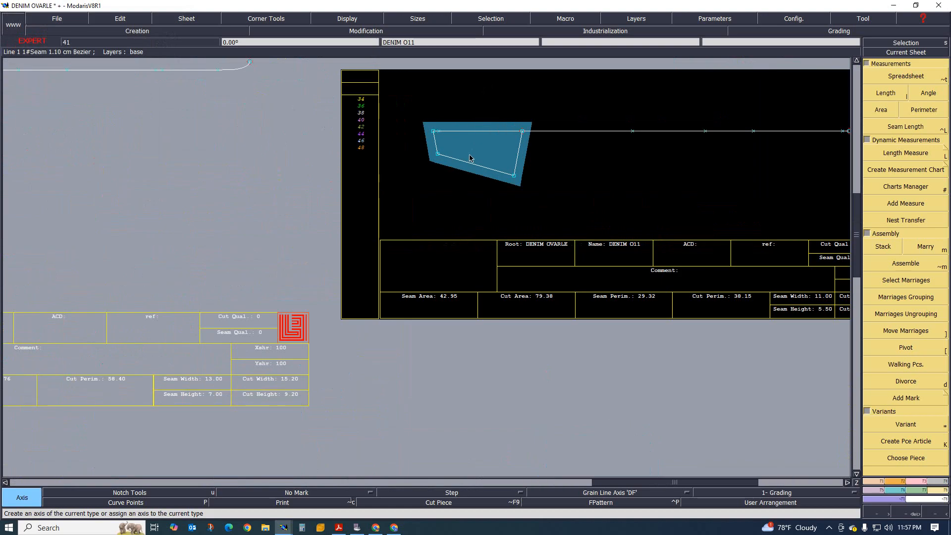
pyautogui.click(468, 148)
pyautogui.click(499, 148)
pyautogui.scroll(-3, 588, 172)
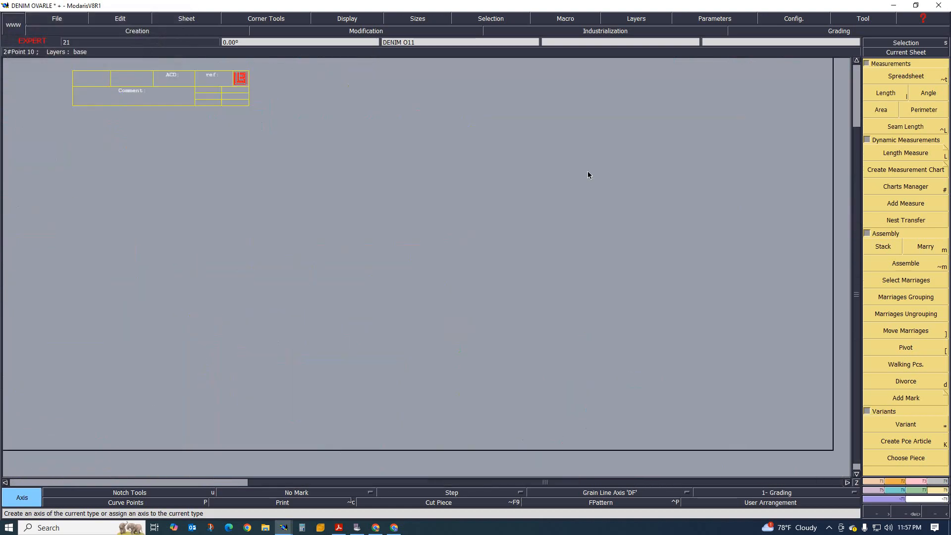
# Step: Draw a short horizontal grain line in the upper half of the notched rectangular piece DENIM OV7
pyautogui.scroll(1, 419, 167)
pyautogui.scroll(-1, 293, 183)
pyautogui.click(293, 183)
pyautogui.scroll(3, 293, 193)
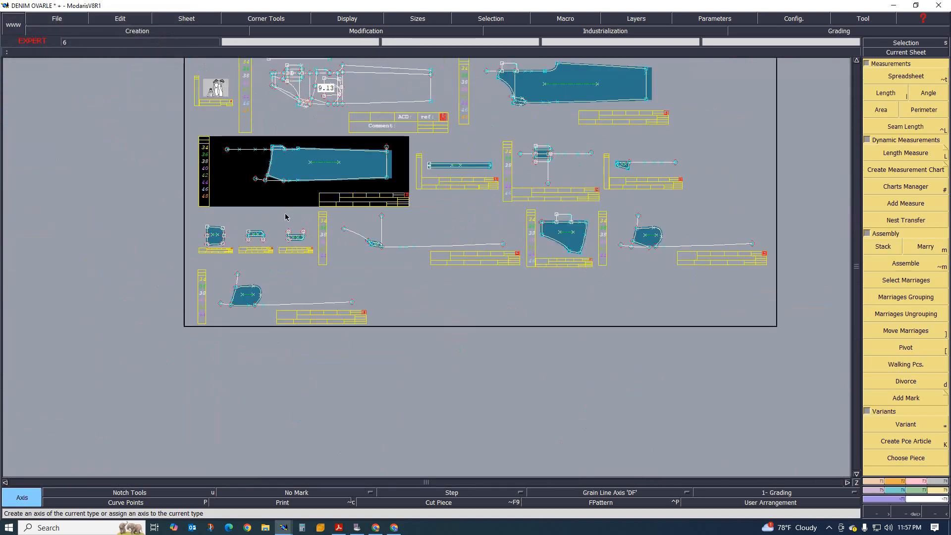
pyautogui.scroll(-2, 323, 268)
pyautogui.scroll(1, 479, 182)
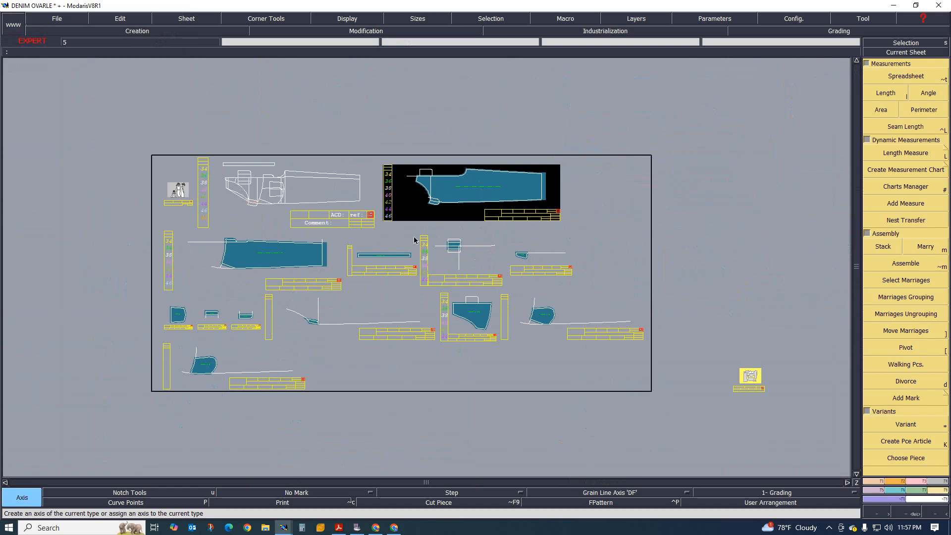
pyautogui.scroll(2, 472, 225)
pyautogui.click(472, 255)
pyautogui.scroll(2, 473, 256)
pyautogui.scroll(2, 350, 300)
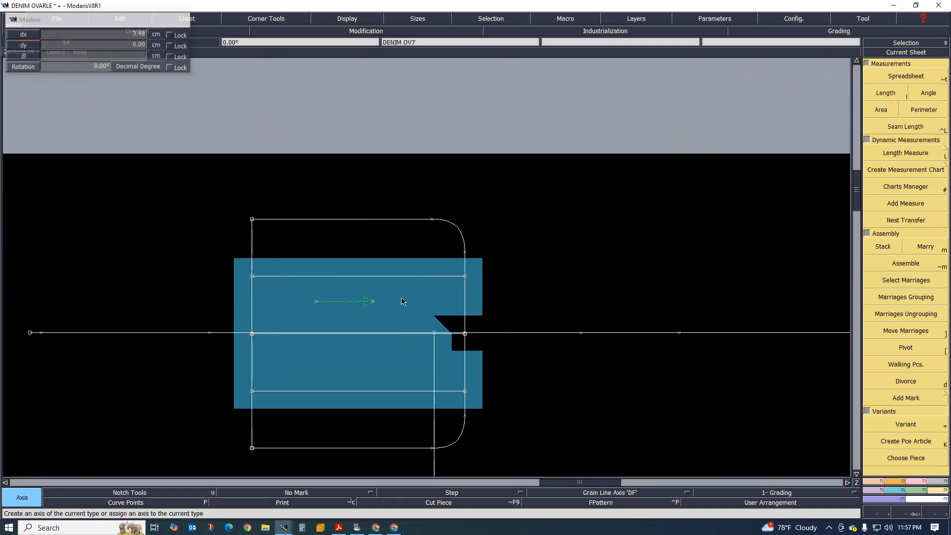
# Step: Create piece articles in the sample variant from DENIM O10 and DENIM OV3, and display the fabric types on the pieces
pyautogui.scroll(-4, 476, 262)
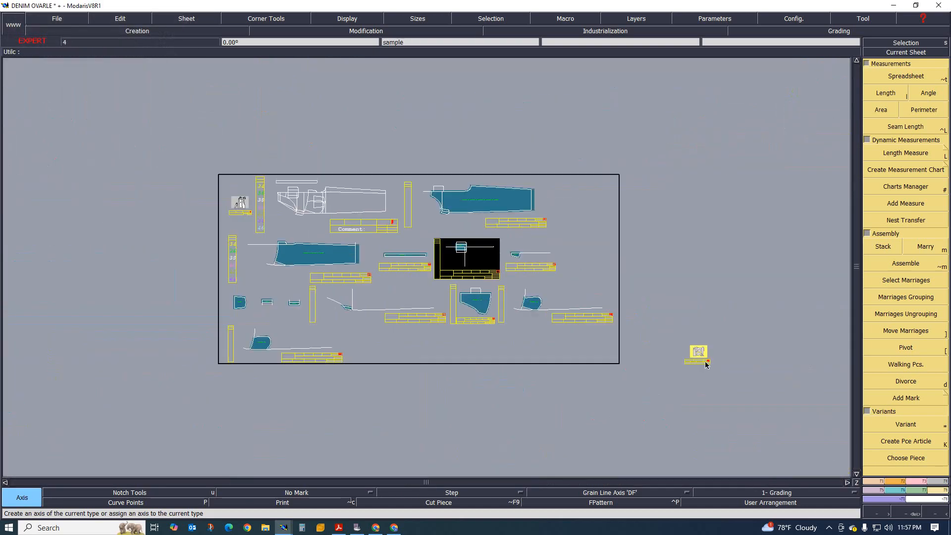
pyautogui.scroll(1, 595, 317)
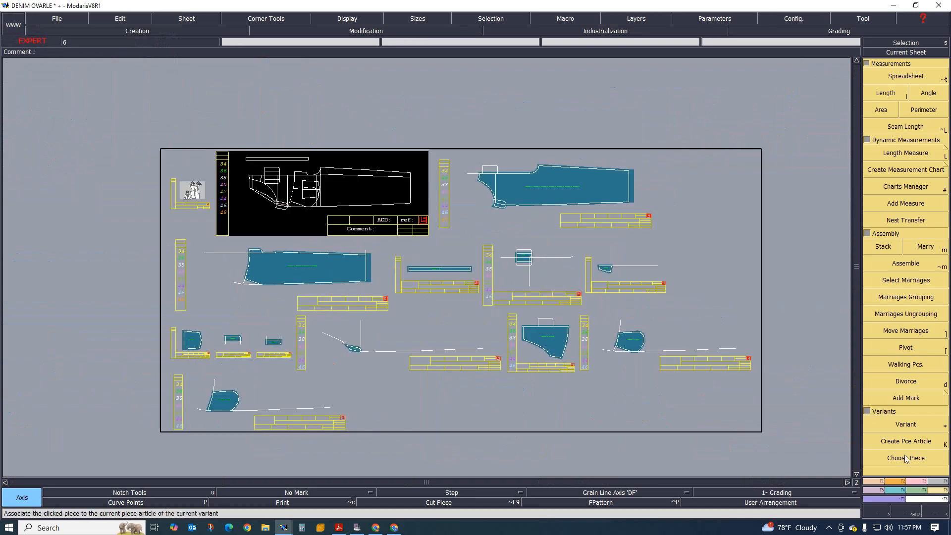
pyautogui.click(911, 442)
pyautogui.scroll(1, 572, 216)
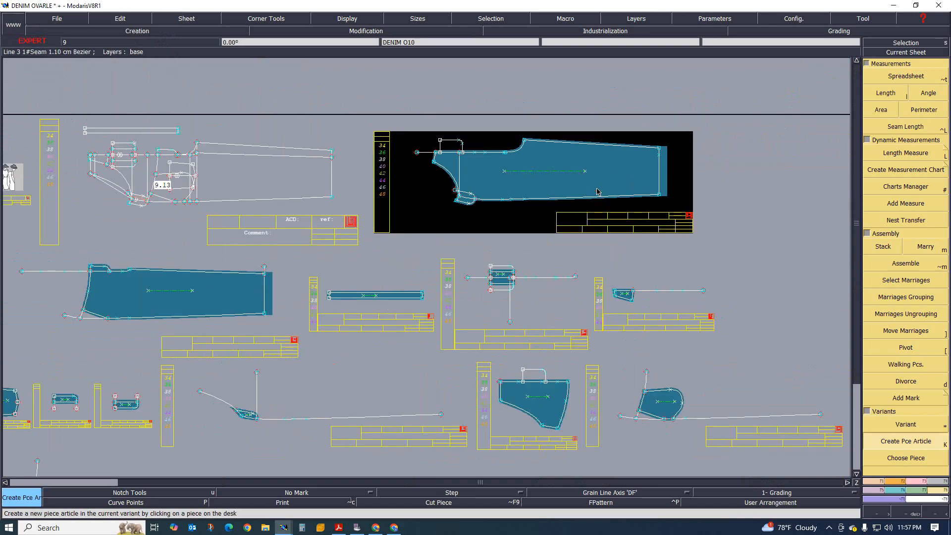
pyautogui.scroll(-2, 575, 211)
pyautogui.scroll(1, 580, 202)
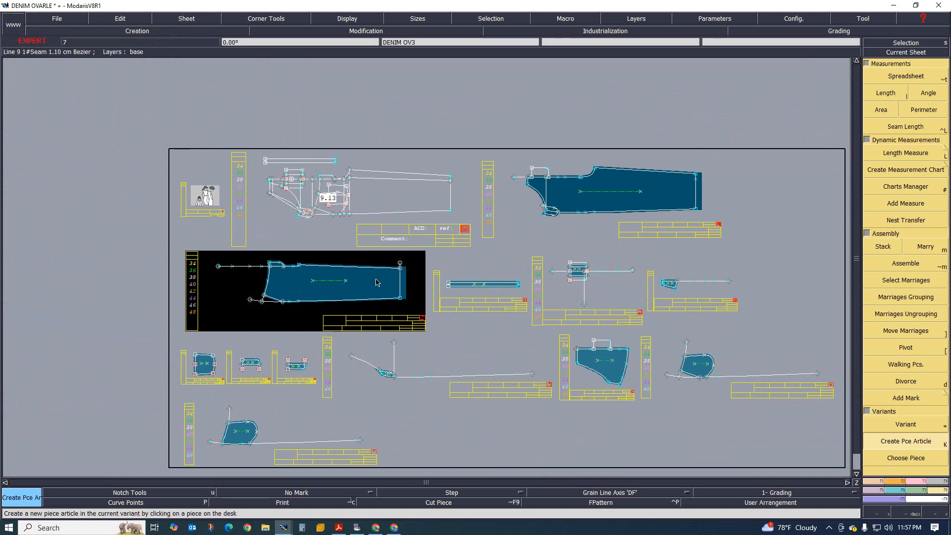
pyautogui.click(344, 21)
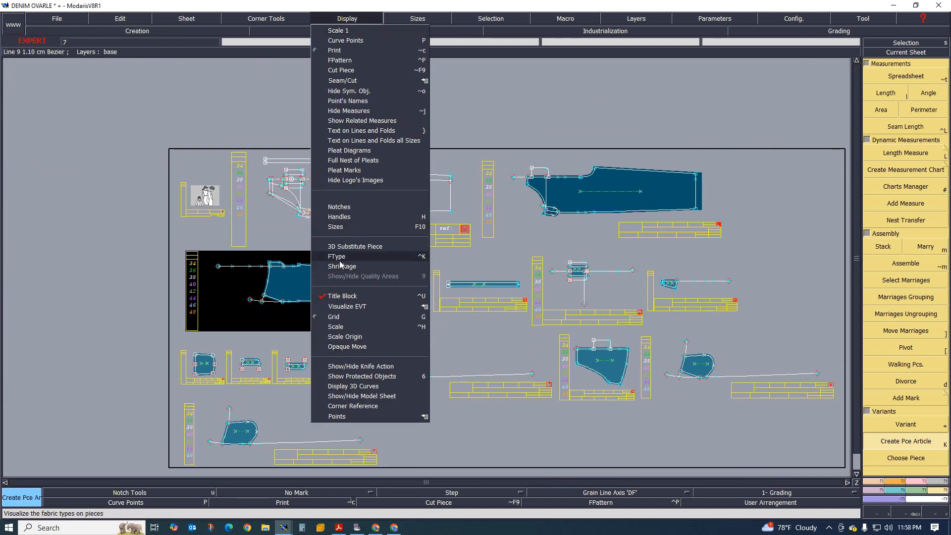
pyautogui.click(339, 256)
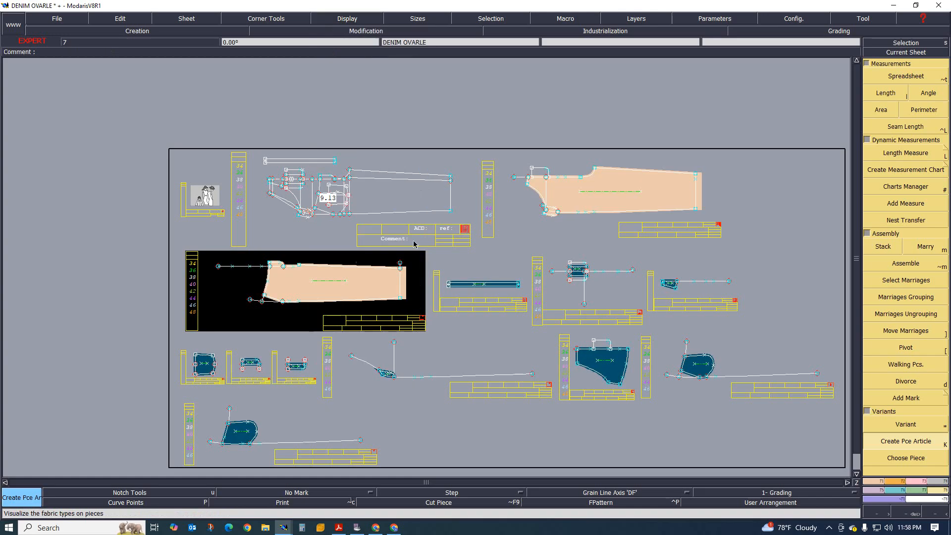
# Step: Add the bib piece DENIM OVA and the rounded pocket pieces DENIM OV5 and DENIM OV4 to the sample variant as piece articles
pyautogui.scroll(1, 470, 212)
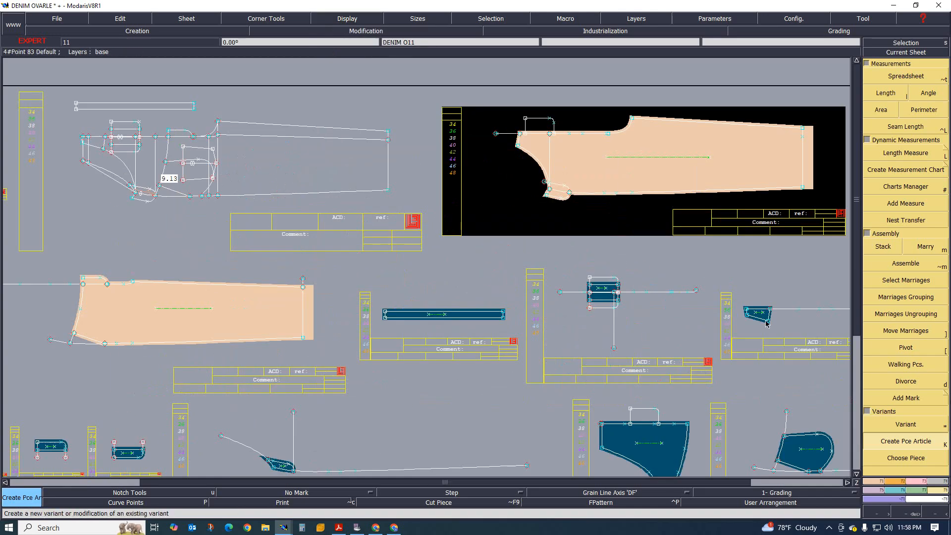
pyautogui.scroll(-1, 625, 242)
pyautogui.scroll(2, 612, 297)
pyautogui.click(689, 406)
pyautogui.scroll(-2, 511, 292)
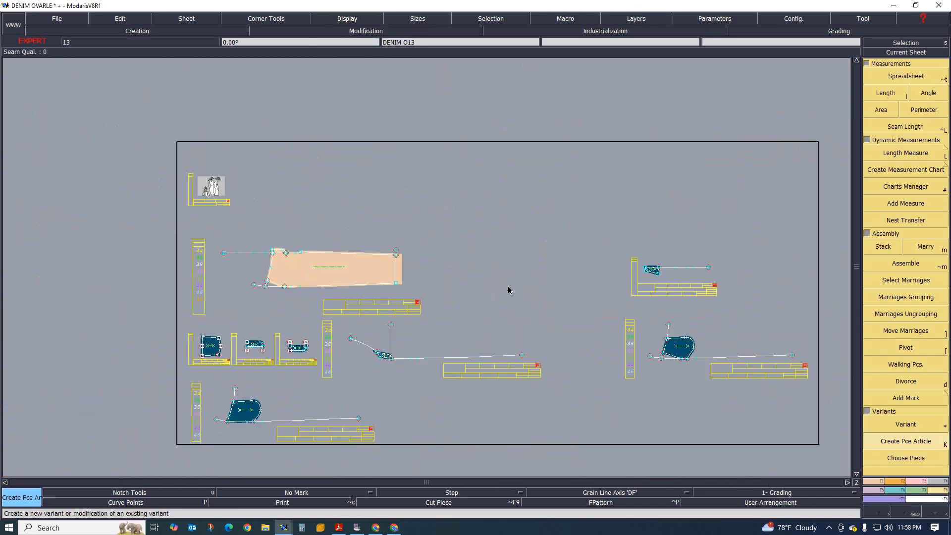
pyautogui.scroll(2, 674, 358)
pyautogui.click(673, 358)
pyautogui.scroll(-3, 628, 315)
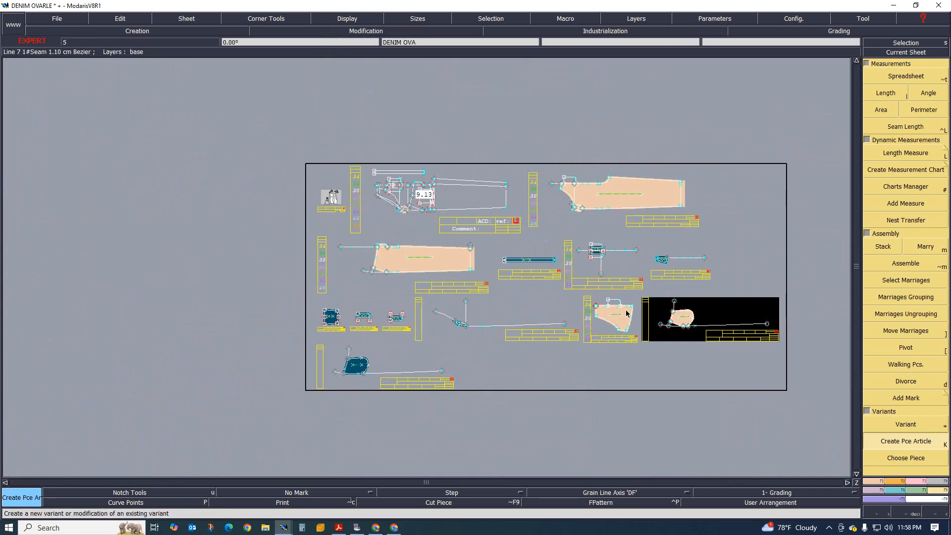
pyautogui.scroll(2, 449, 323)
pyautogui.click(301, 394)
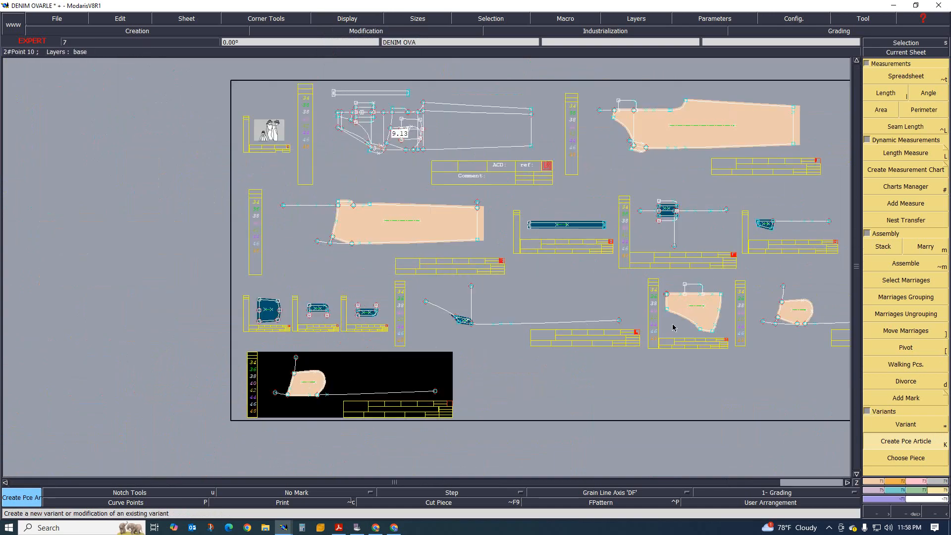
# Step: Create piece articles in the sample variant from DENIM OV6, DENIM OV7, DENIM OV9 and DENIM OV8
pyautogui.click(418, 328)
pyautogui.scroll(2, 390, 325)
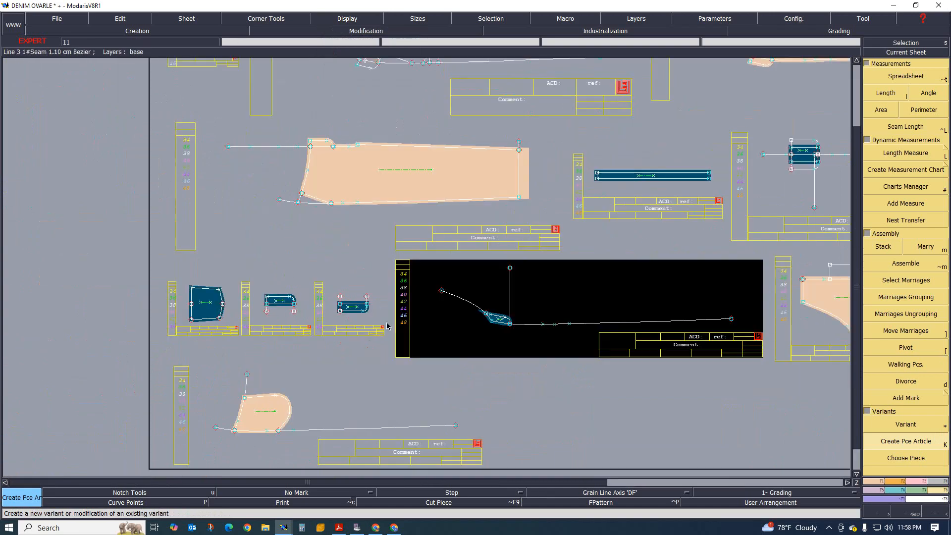
pyautogui.click(218, 300)
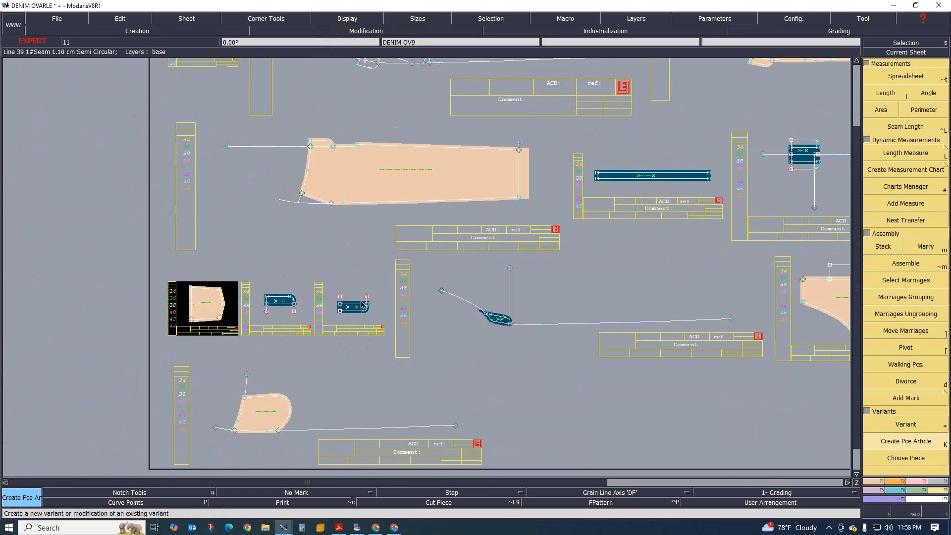
pyautogui.click(813, 150)
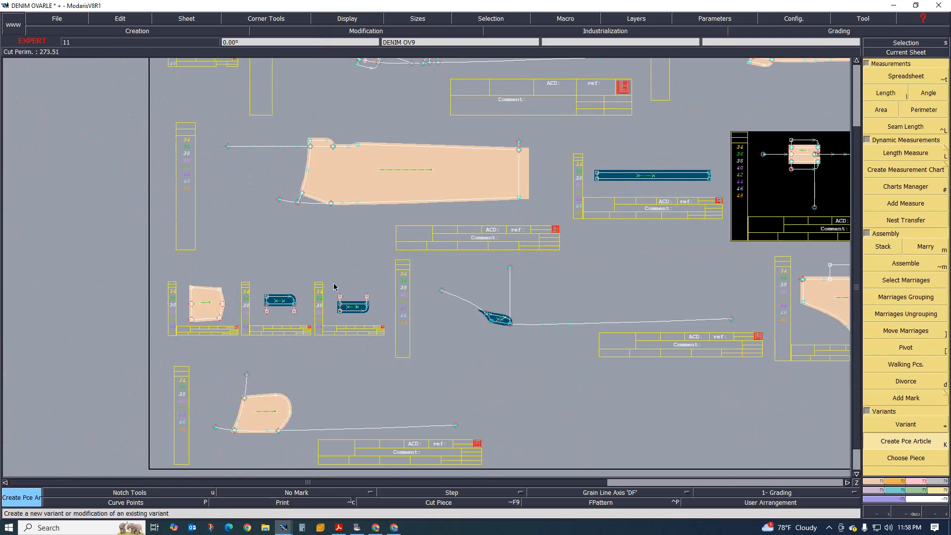
pyautogui.click(352, 307)
pyautogui.click(292, 308)
# Step: Add the remaining pieces DENIM O12, DENIM O13 and DENIM O11 to the sample variant as piece articles
pyautogui.scroll(-1, 238, 319)
pyautogui.scroll(1, 396, 311)
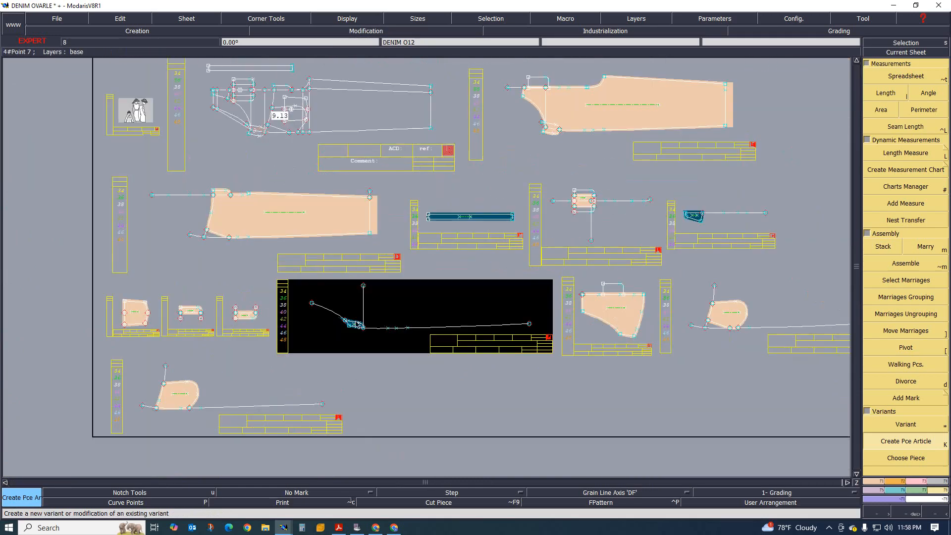
pyautogui.click(356, 325)
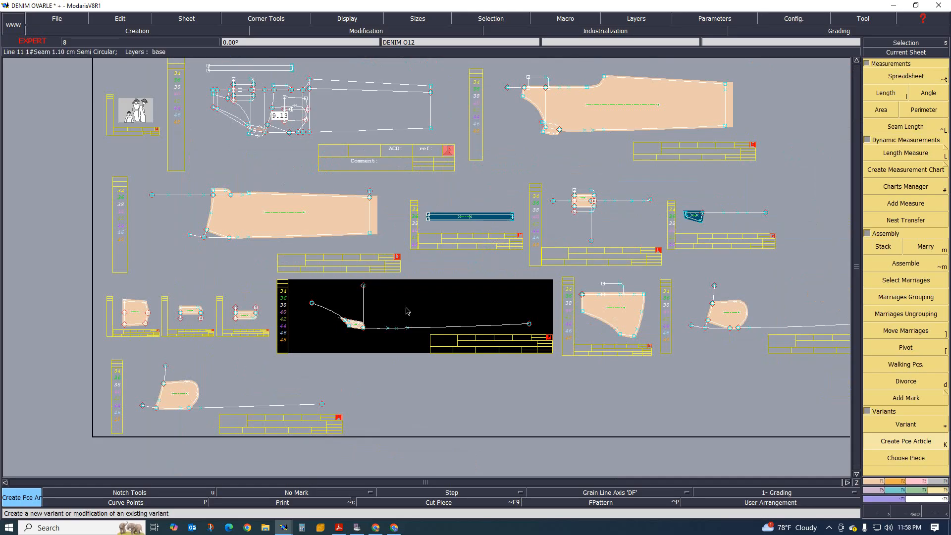
pyautogui.click(495, 216)
pyautogui.scroll(1, 714, 229)
pyautogui.click(687, 210)
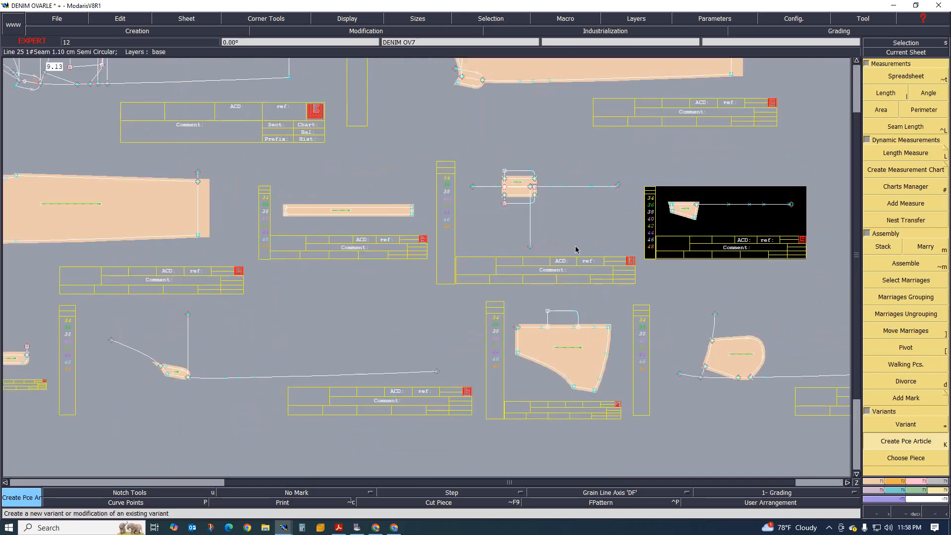
pyautogui.scroll(-1, 540, 244)
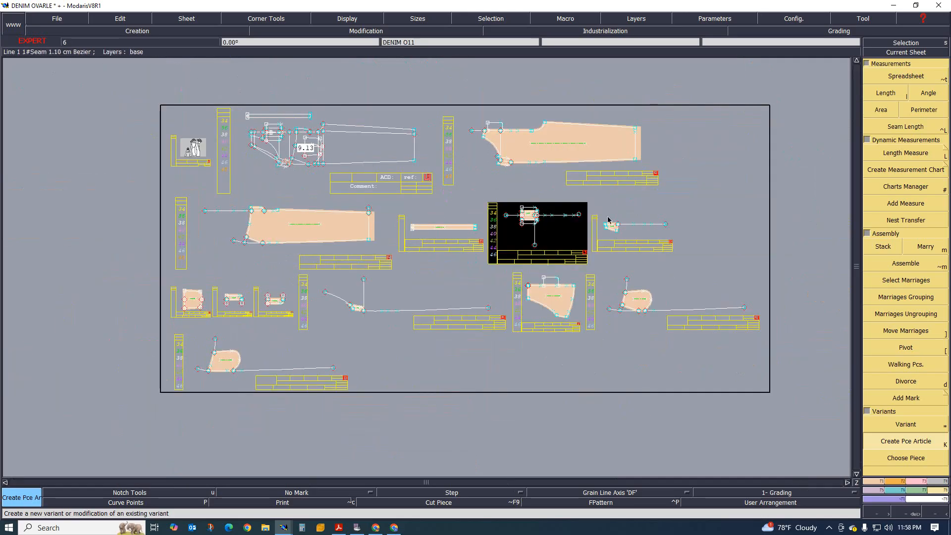
# Step: Bring up the sample variant's article table and visualize its pieces in the graphic area
pyautogui.moveTo(283, 527)
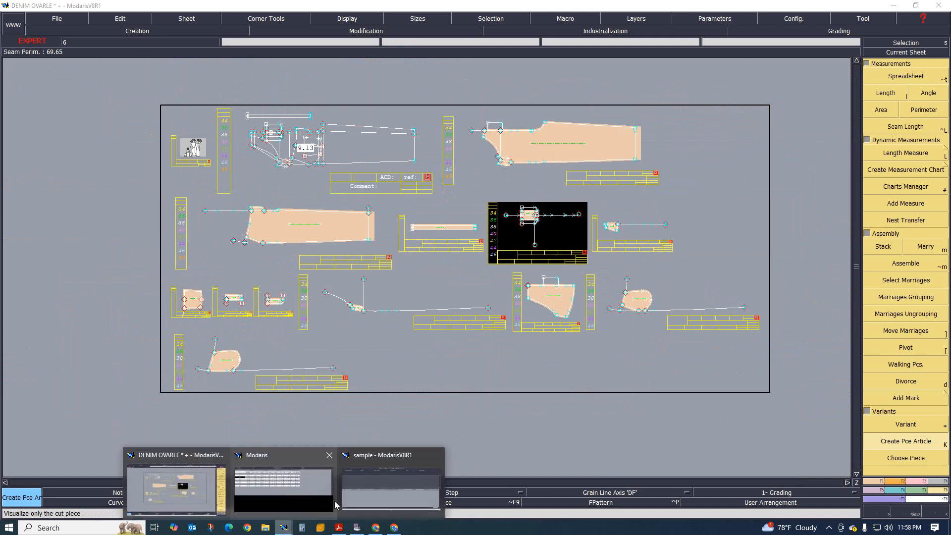
pyautogui.click(379, 488)
pyautogui.click(674, 39)
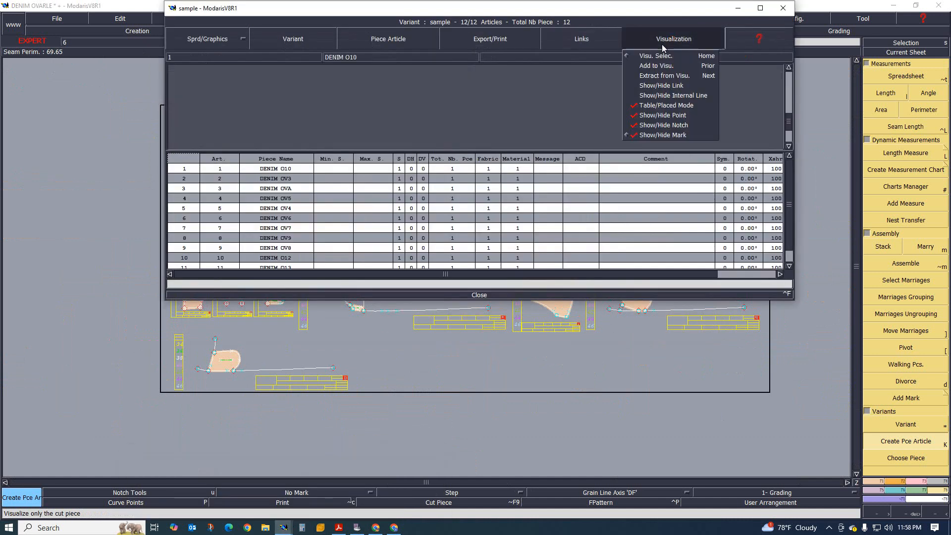
pyautogui.click(662, 56)
pyautogui.click(674, 39)
pyautogui.click(694, 58)
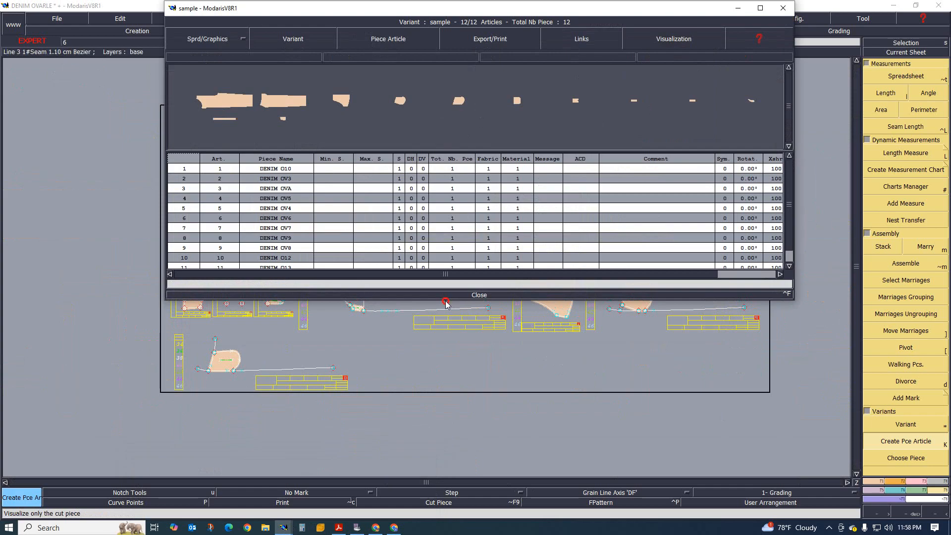
# Step: Enlarge the sample table window to fit all twelve article rows and fit the pieces in the graphic area
pyautogui.moveTo(448, 299); pyautogui.dragTo(448, 339)
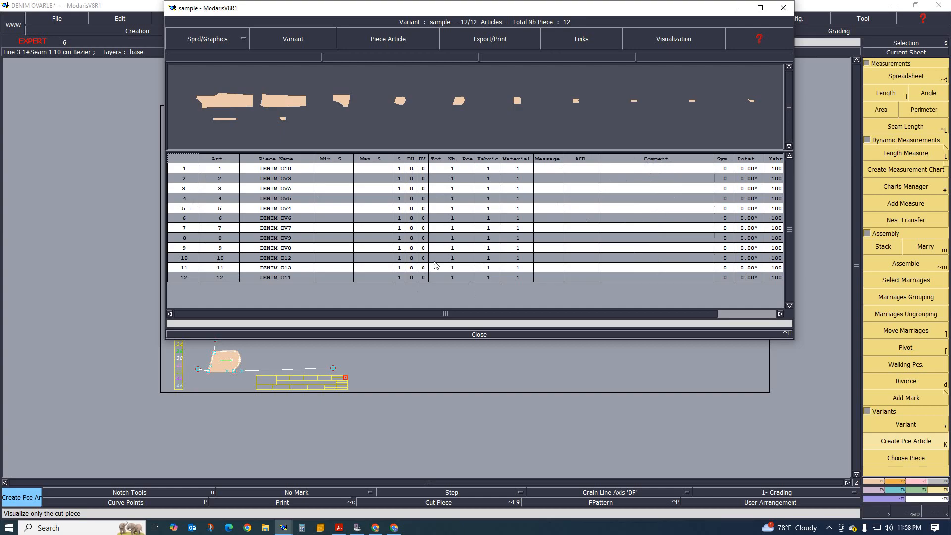
pyautogui.scroll(2, 246, 101)
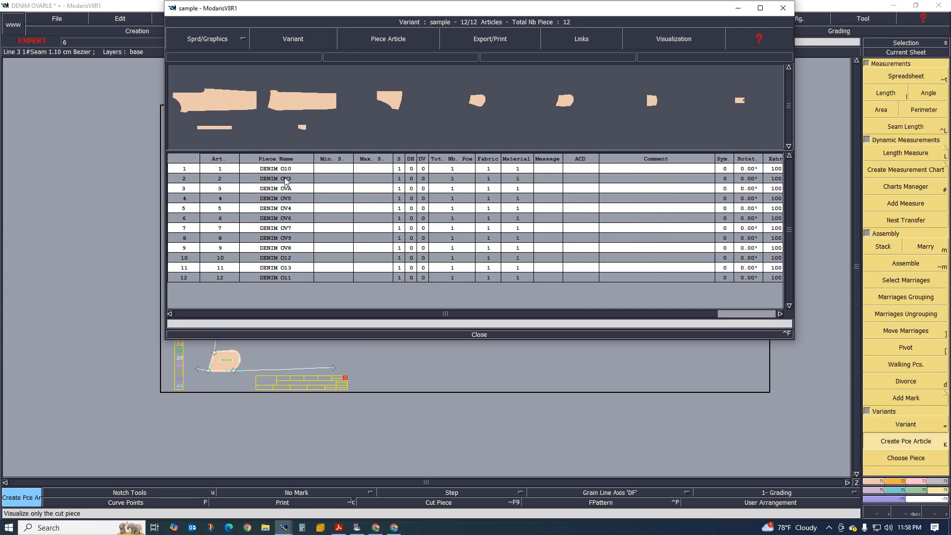
pyautogui.scroll(-3, 333, 117)
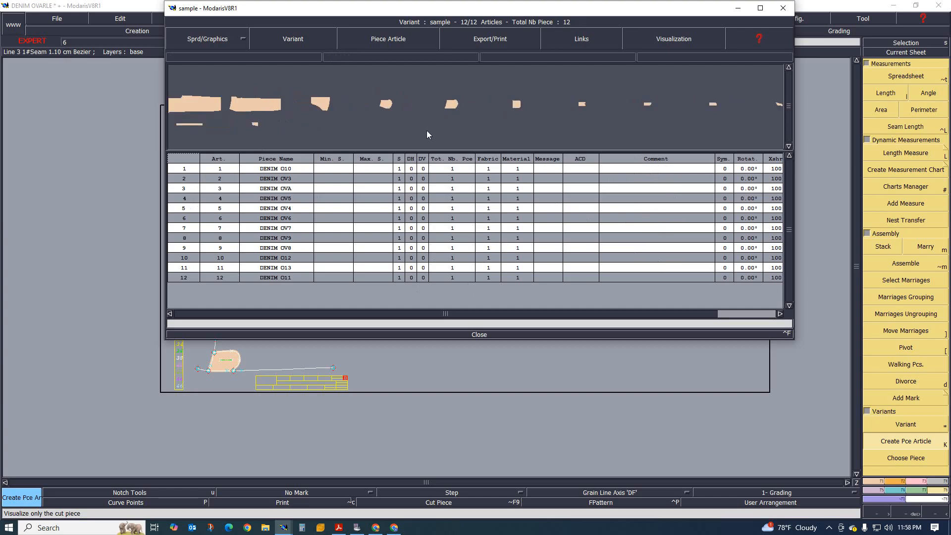
pyautogui.scroll(-2, 396, 130)
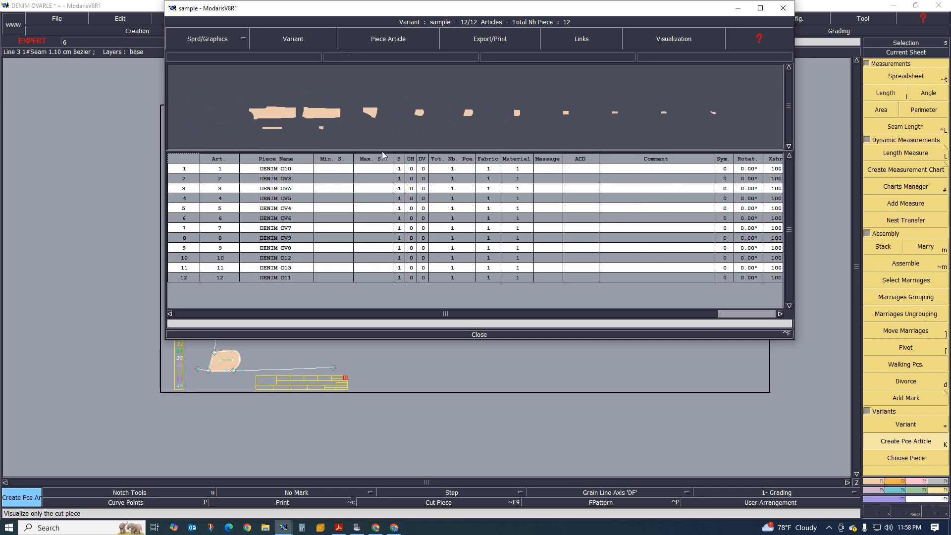
# Step: Fill in the comments of the first three articles: BK 1X2 for DENIM O10, FR 1X2 for DENIM OV3 and FR BIB 1X2 for DENIM OVA
pyautogui.moveTo(279, 119)
pyautogui.moveTo(375, 114)
pyautogui.moveTo(423, 116)
pyautogui.moveTo(469, 116)
pyautogui.moveTo(518, 116)
pyautogui.moveTo(568, 119)
pyautogui.moveTo(615, 116)
pyautogui.click(632, 168)
pyautogui.press('Return')
pyautogui.click(643, 179)
pyautogui.press('Return')
pyautogui.click(645, 189)
pyautogui.write('FR BIB 1X2')
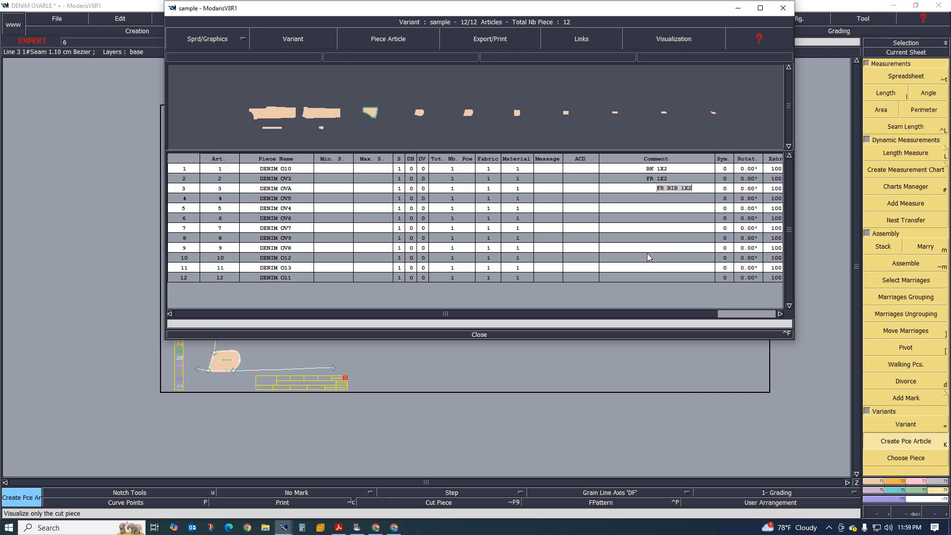
pyautogui.press('Return')
# Step: Enter the comments FR INER PKT 1X2 for DENIM OV5 and FR TOP PKT 1X2 for DENIM OV4
pyautogui.click(654, 200)
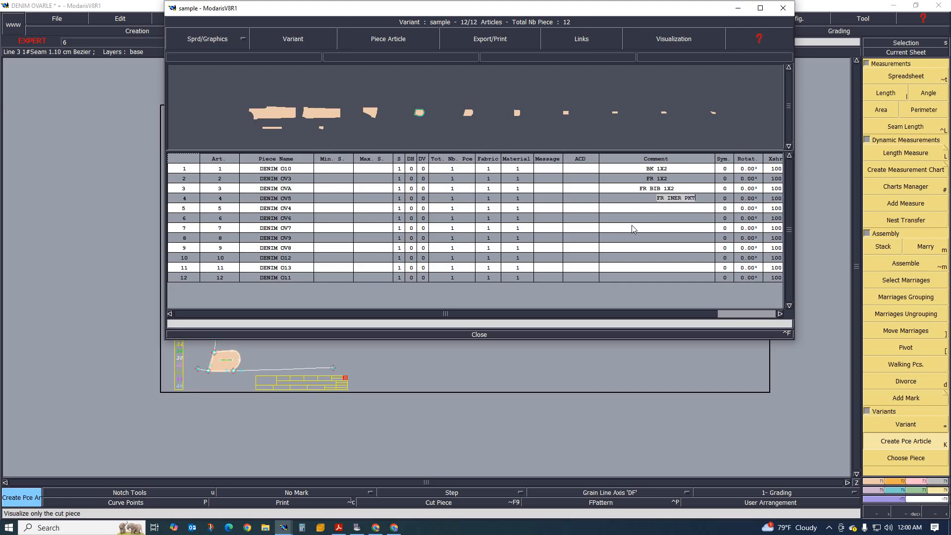
pyautogui.write('X1')
pyautogui.press('Return')
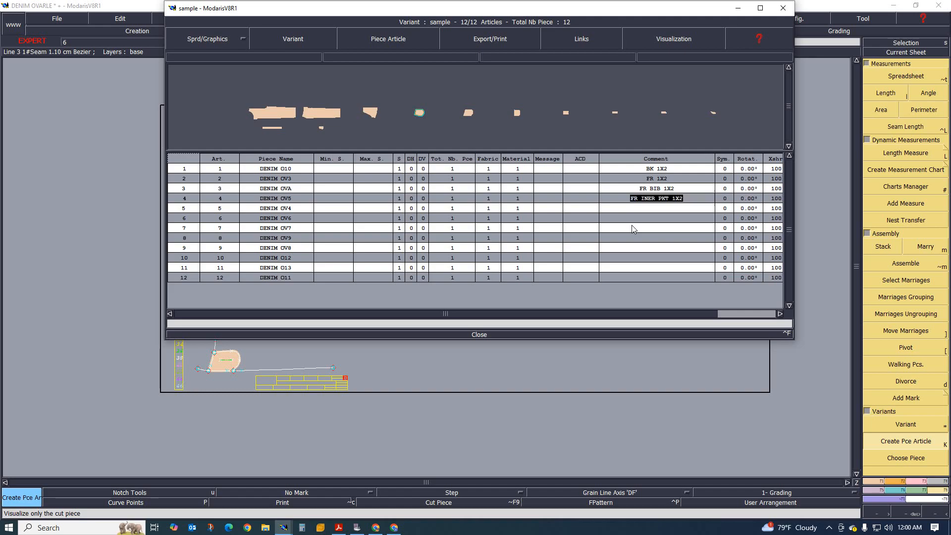
pyautogui.click(648, 209)
pyautogui.write('FR')
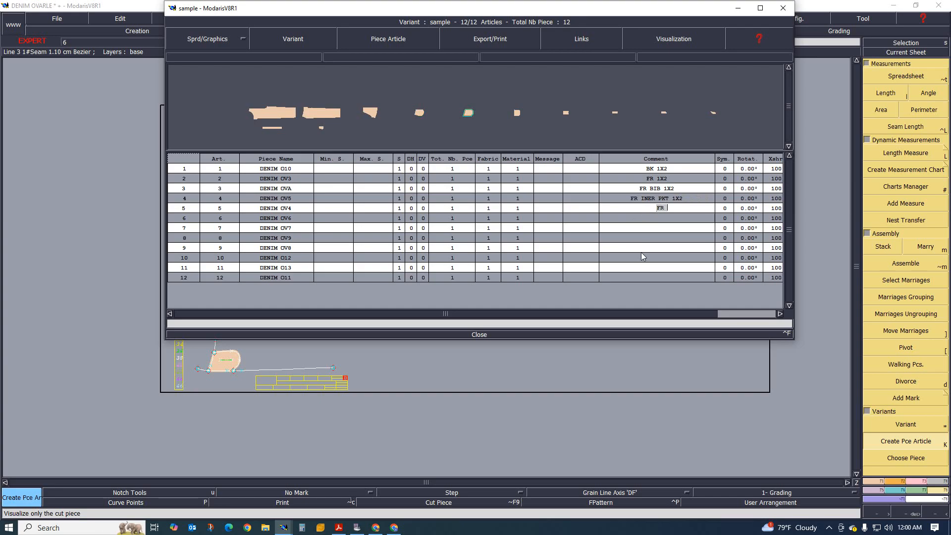
pyautogui.write('TOP P')
pyautogui.press('BackSpace')
pyautogui.press('BackSpace')
pyautogui.write('X2')
pyautogui.press('Return')
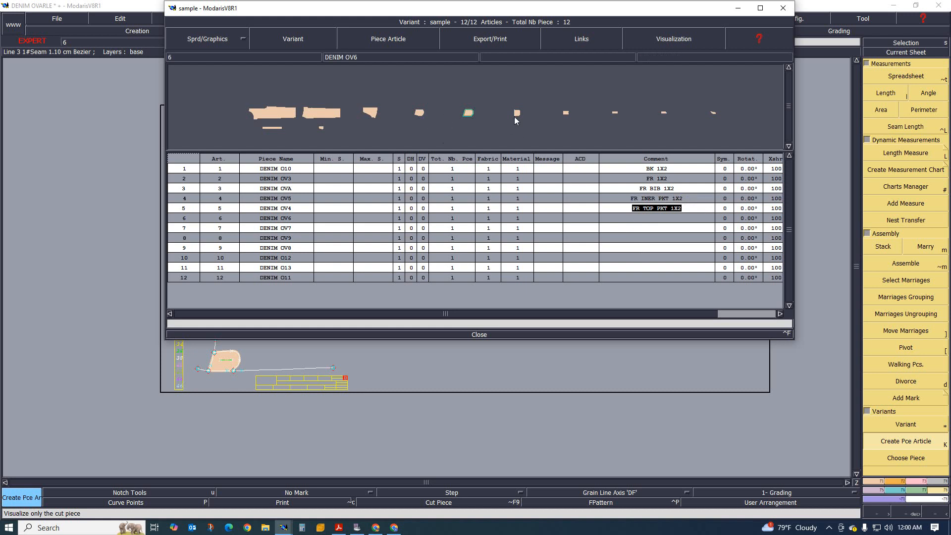
# Step: Enter the comment BK PKT 1X2 for the DENIM OV6 article
pyautogui.click(659, 219)
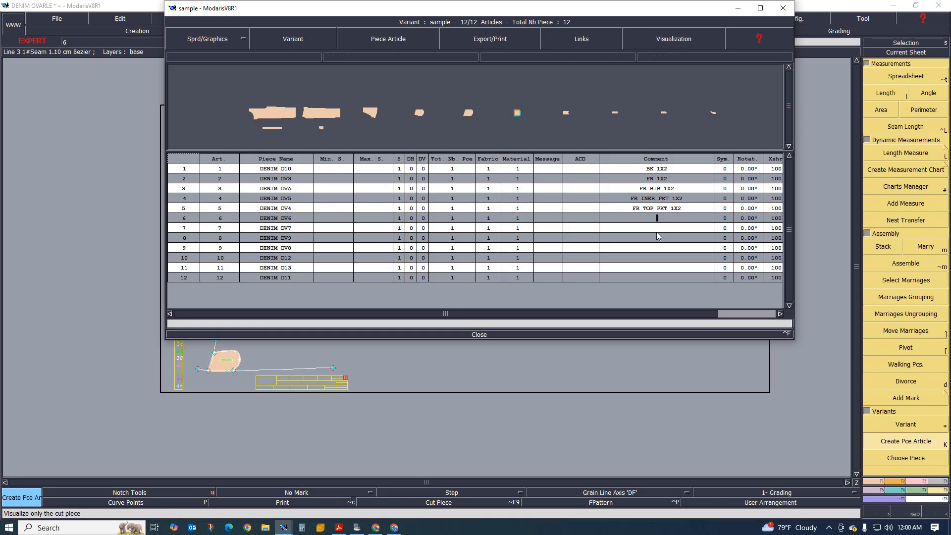
pyautogui.write('BK PKT 1X2')
pyautogui.press('Return')
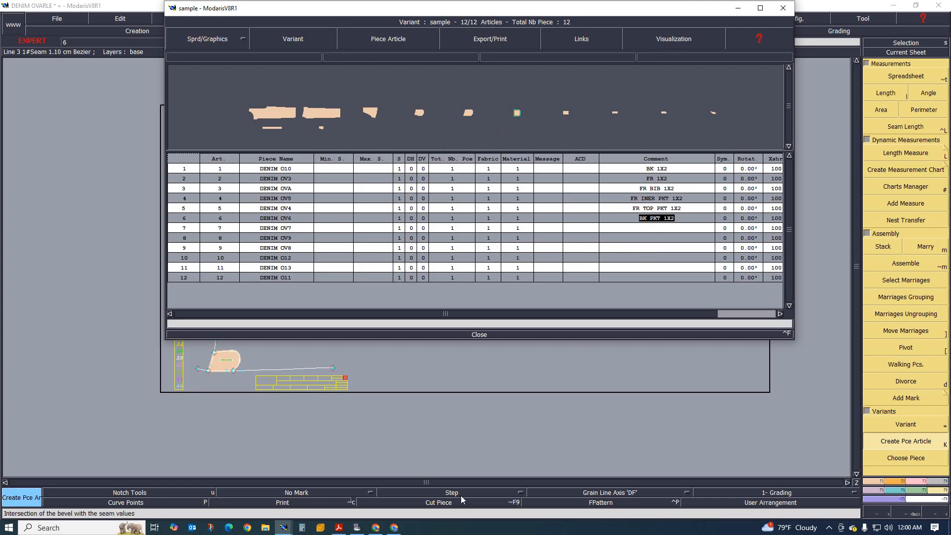
# Step: Check the overall's making specification sketch in Acrobat, return to Modaris and close the leftover measurement table
pyautogui.click(339, 528)
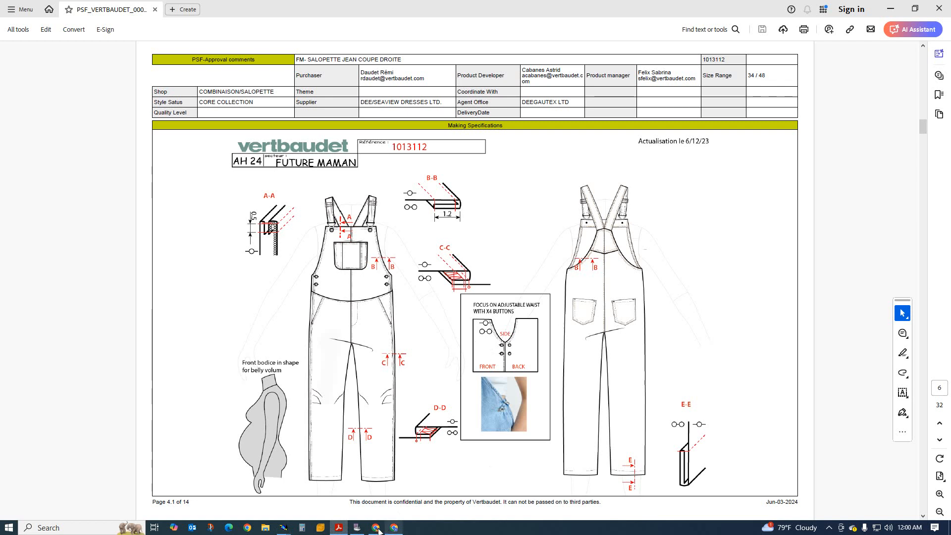
pyautogui.moveTo(284, 529)
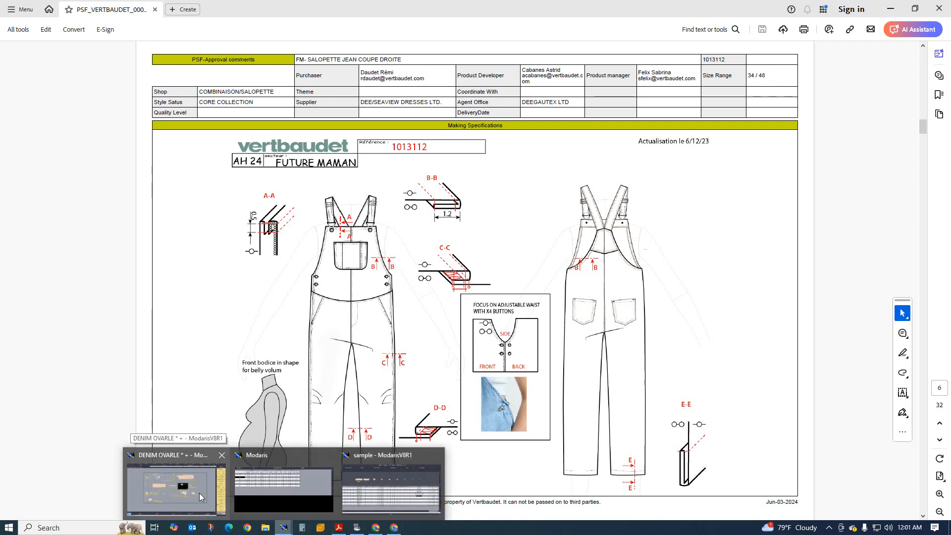
pyautogui.click(289, 492)
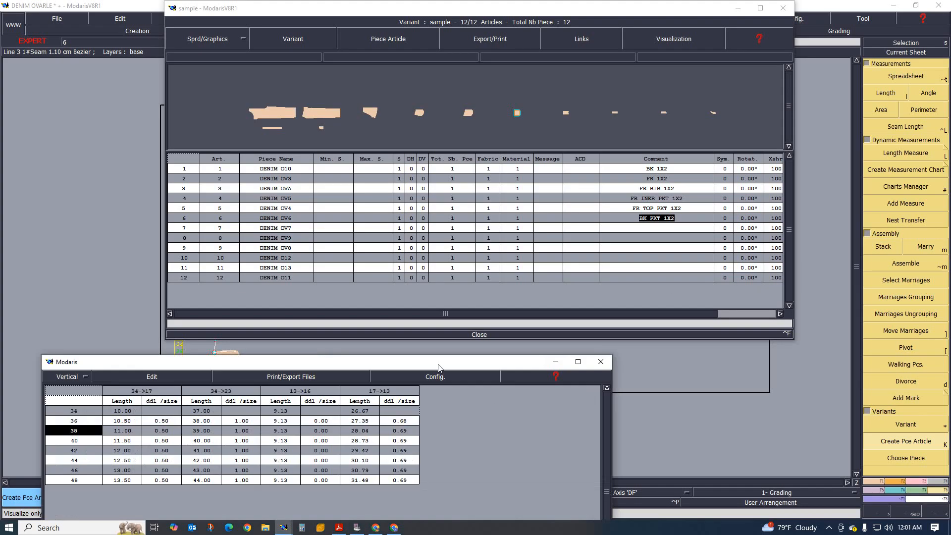
pyautogui.click(578, 362)
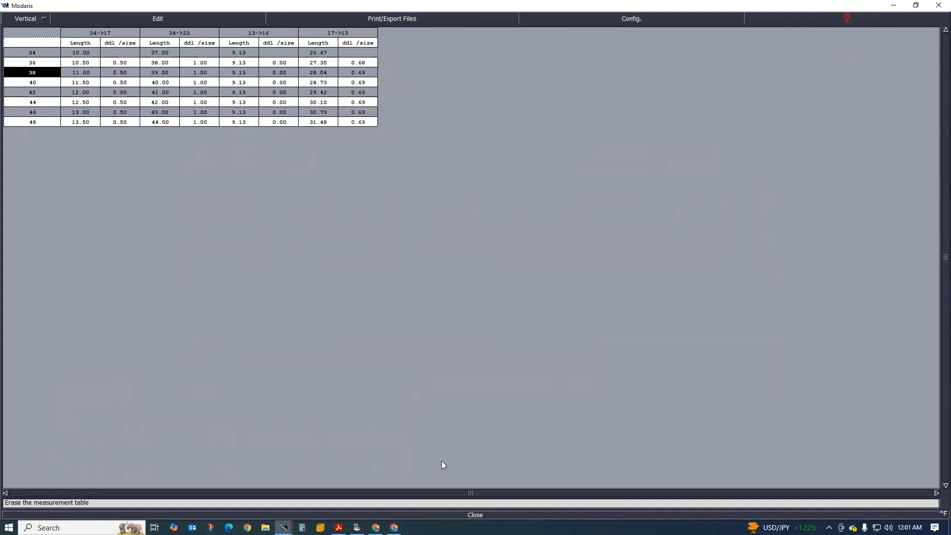
pyautogui.click(475, 515)
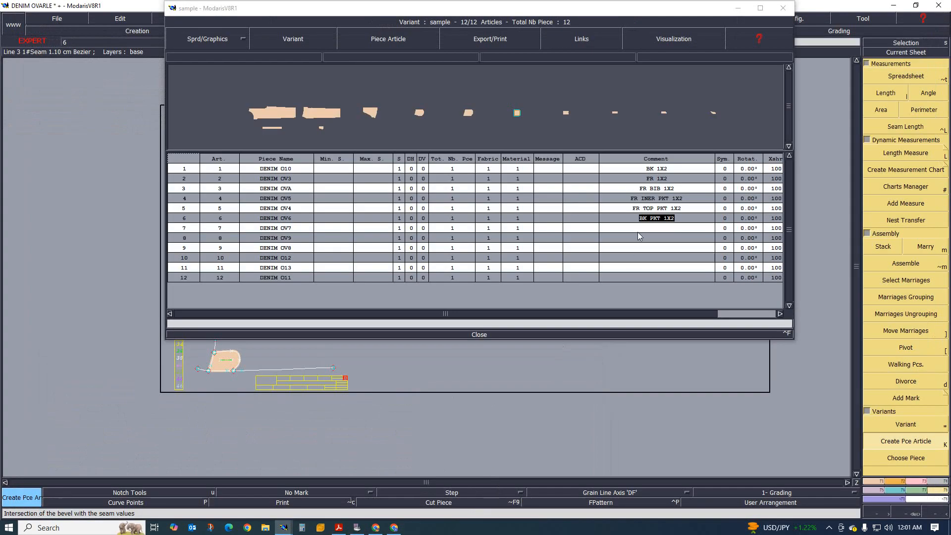
# Step: Enter the comment CHEST PKT MID PNL 1X1 for the DENIM OV7 article
pyautogui.click(638, 230)
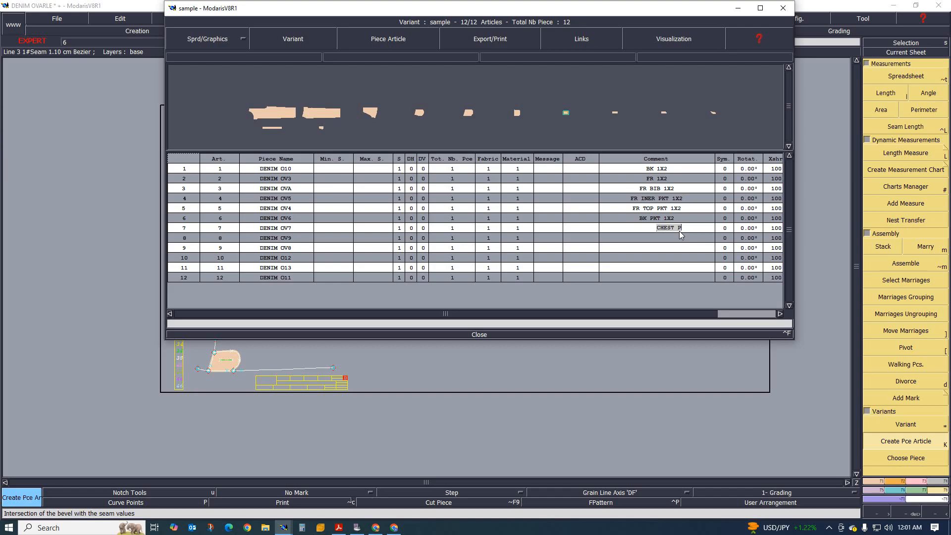
pyautogui.write('PKT MID PNL 1X1')
pyautogui.press('Return')
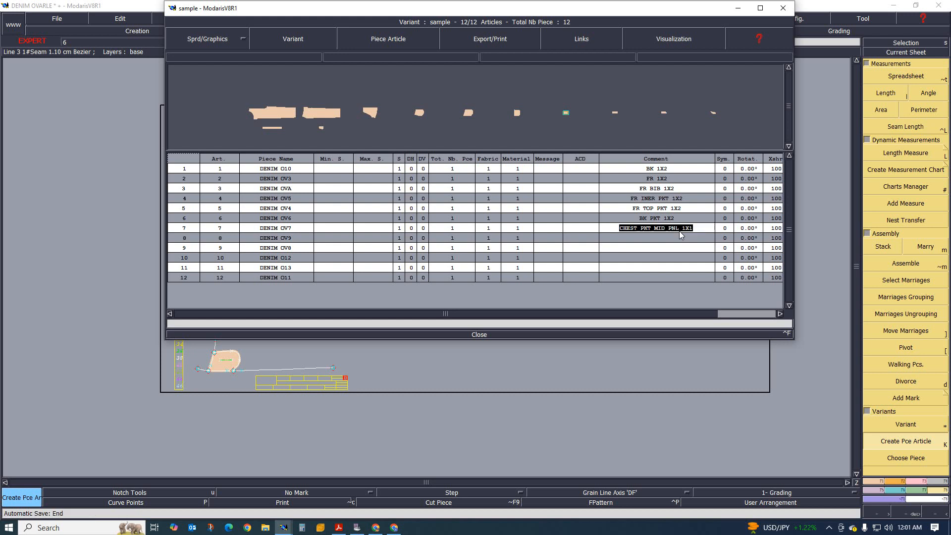
# Step: Delete the DENIM OV9 piece article from the sample variant
pyautogui.click(658, 238)
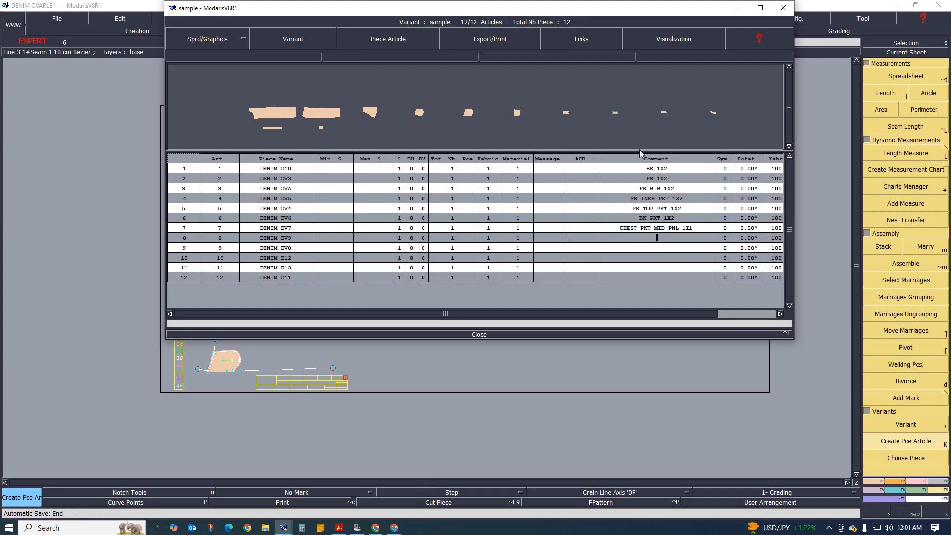
pyautogui.click(665, 239)
pyautogui.click(382, 40)
pyautogui.click(382, 67)
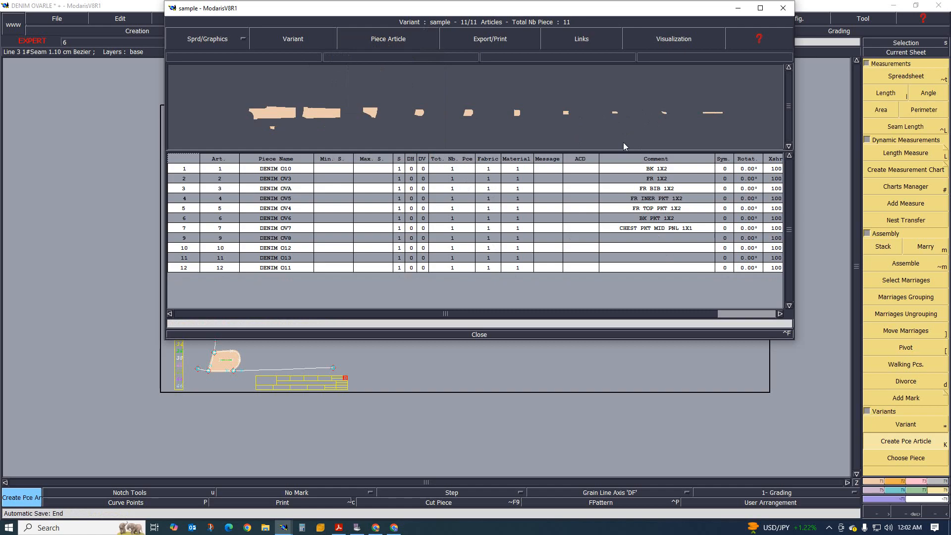
# Step: Consult the overall's sketch in Acrobat and enter the comment CHEST PKT PNL 1X2 for DENIM OV8 in Modaris
pyautogui.click(650, 238)
pyautogui.click(340, 528)
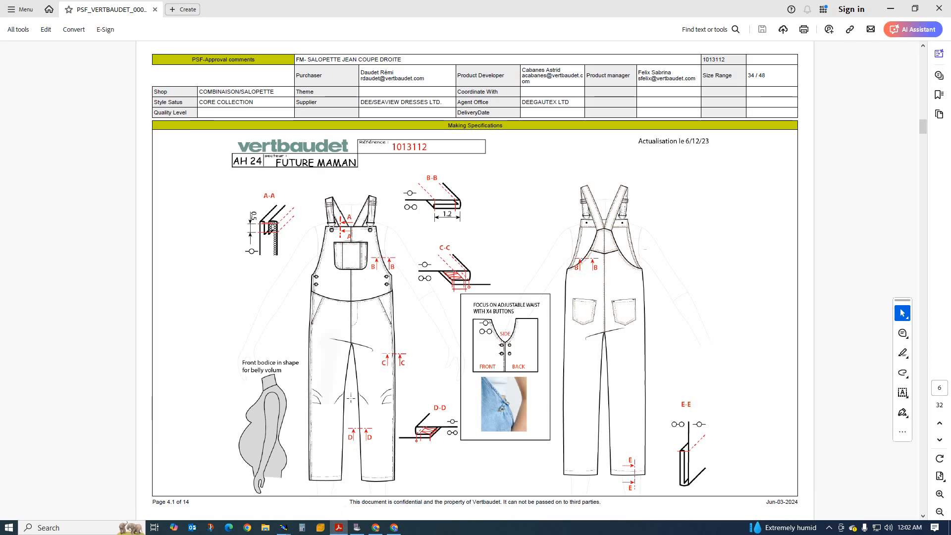
pyautogui.moveTo(284, 528)
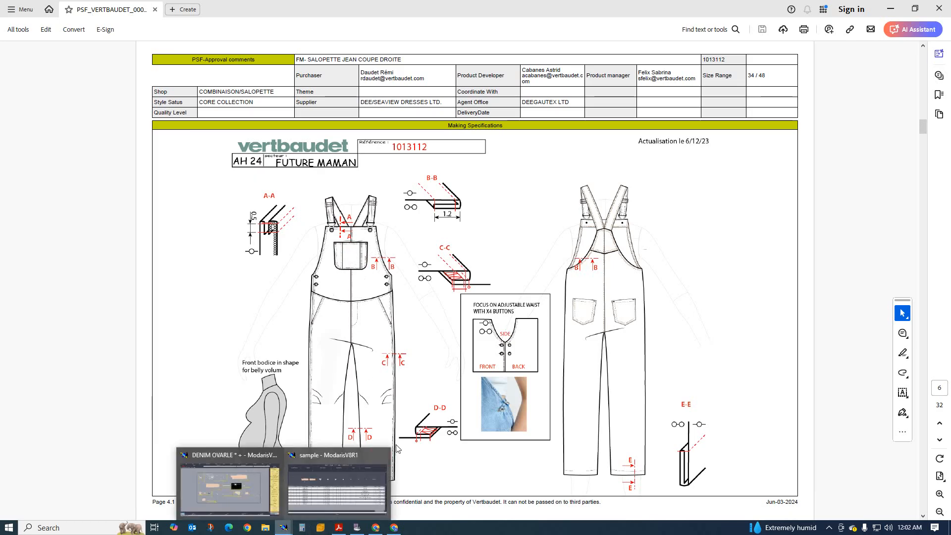
pyautogui.click(347, 471)
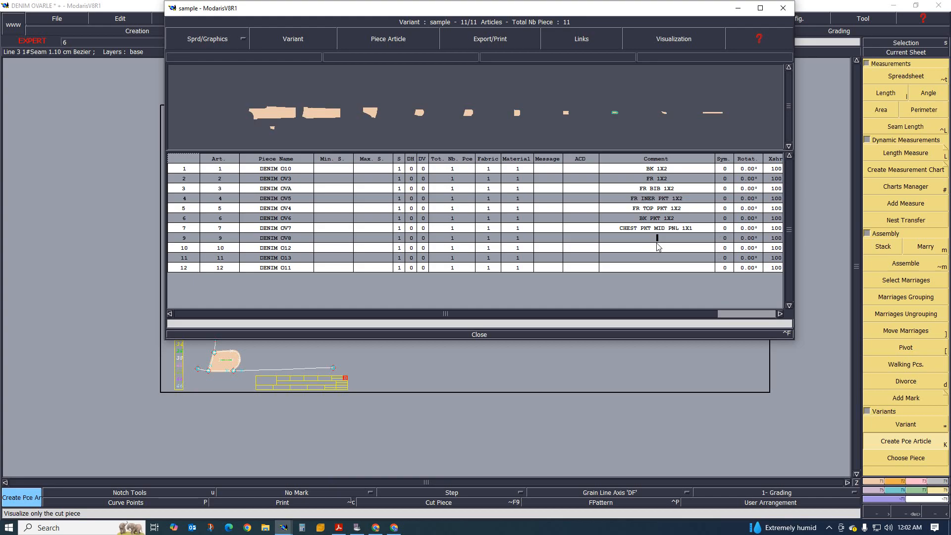
pyautogui.write('CHEST PKT PNL 1X2')
pyautogui.press('Return')
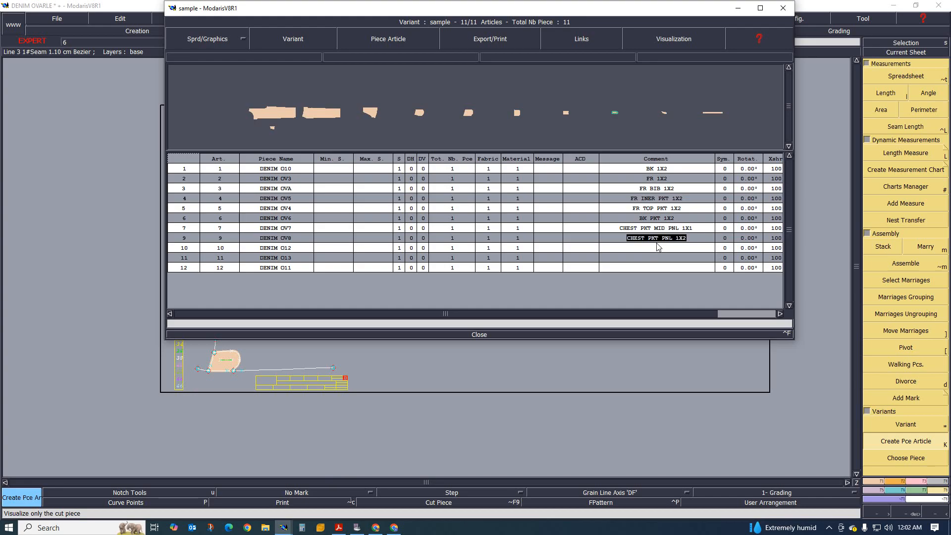
# Step: Enter the comments FR FACING 1X2 for DENIM O12 and STRAPE 1X4 for DENIM O13
pyautogui.click(658, 248)
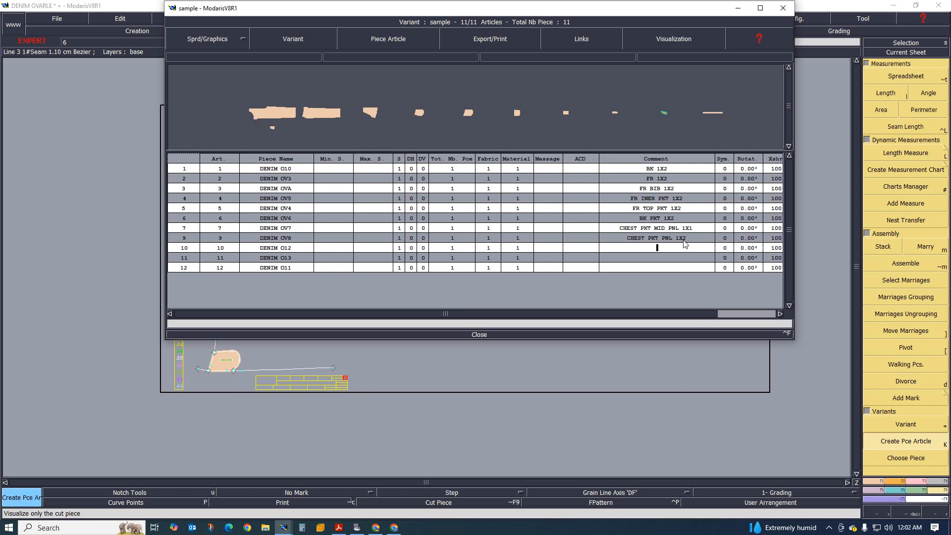
pyautogui.write('FR FACING 1X2')
pyautogui.press('Return')
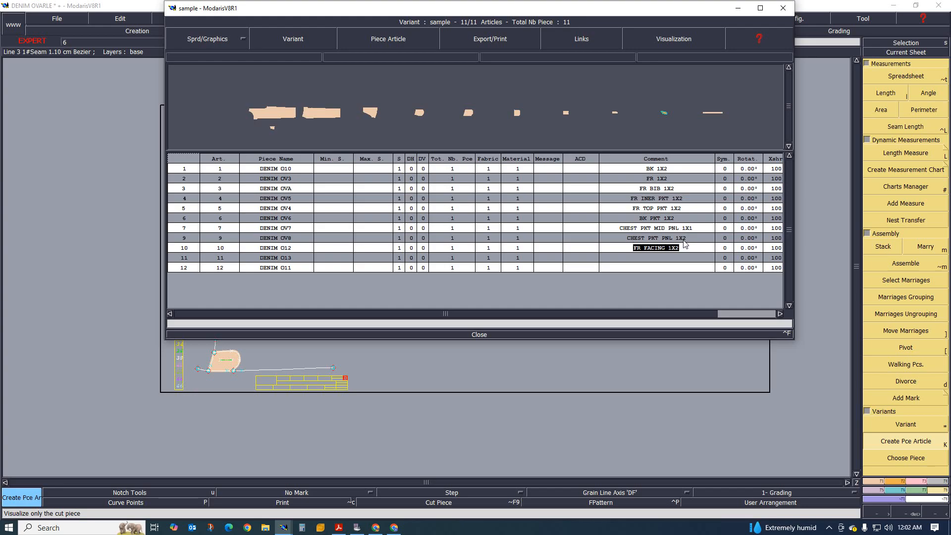
pyautogui.click(656, 259)
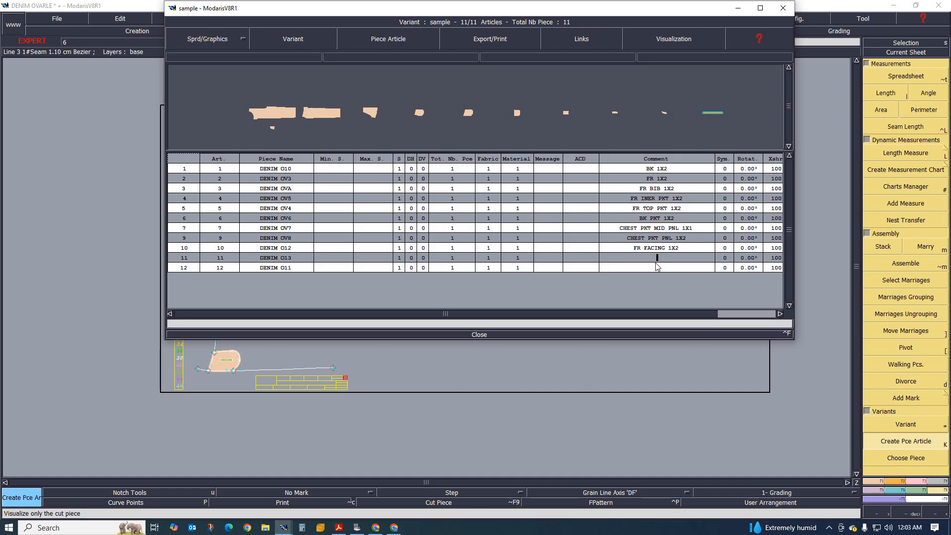
pyautogui.write('SL')
pyautogui.press('BackSpace')
pyautogui.press('BackSpace')
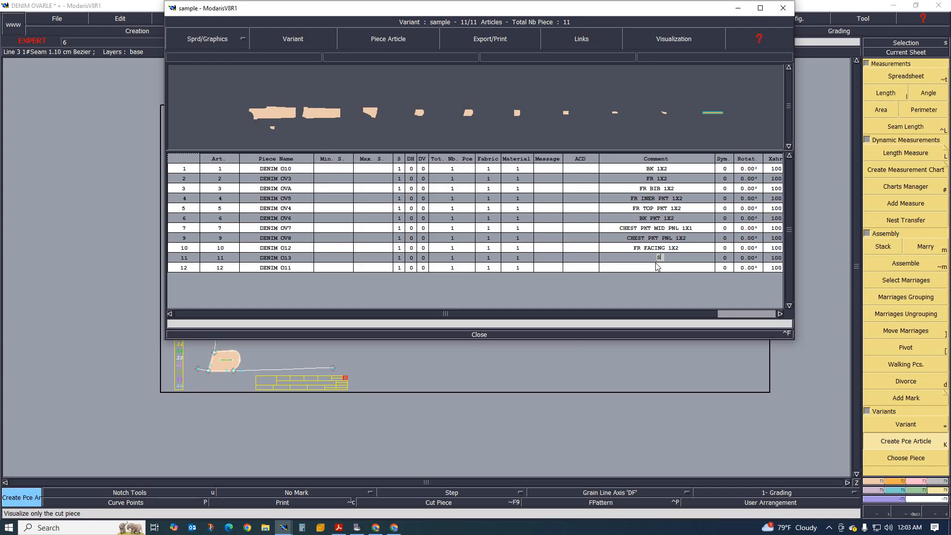
pyautogui.write('SAPE')
pyautogui.press('BackSpace')
pyautogui.press('BackSpace')
pyautogui.press('BackSpace')
pyautogui.write('TRAPE 1X4')
pyautogui.press('Return')
# Step: Consult the overall's back view in Acrobat and enter the comment BK YOKE 1X2 for DENIM O11 in Modaris
pyautogui.click(658, 267)
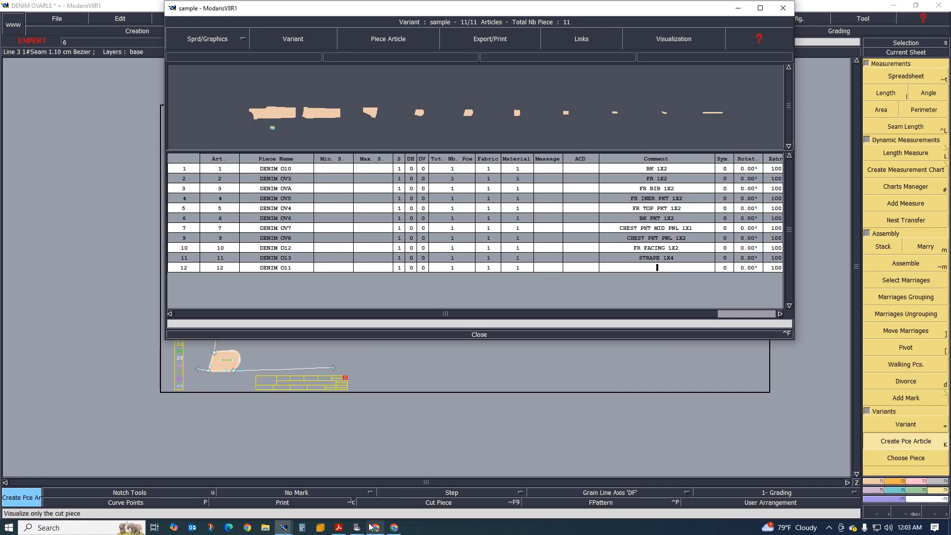
pyautogui.click(339, 528)
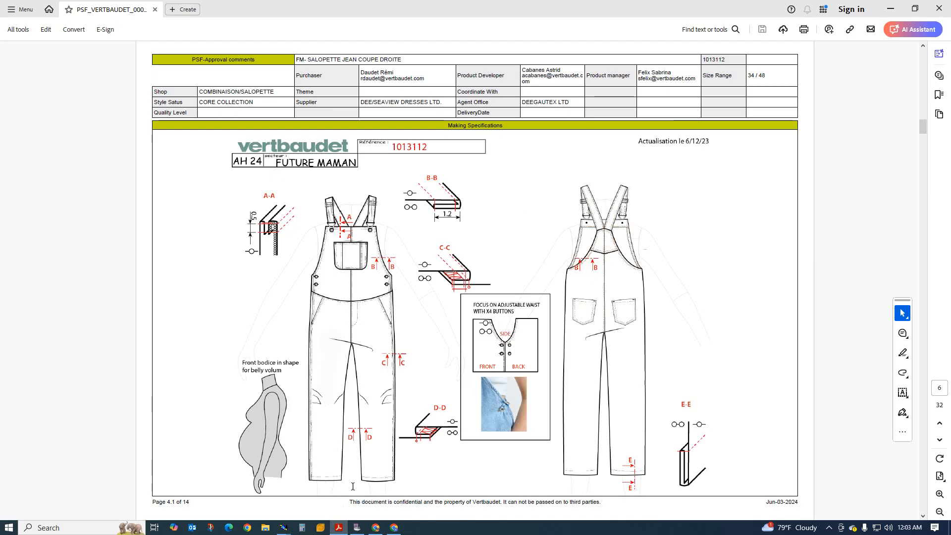
pyautogui.moveTo(285, 529)
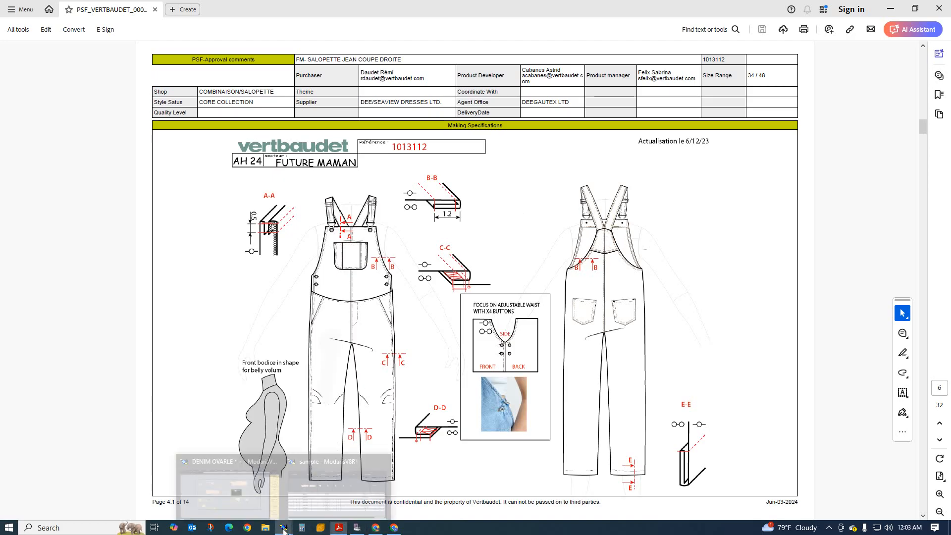
pyautogui.click(406, 458)
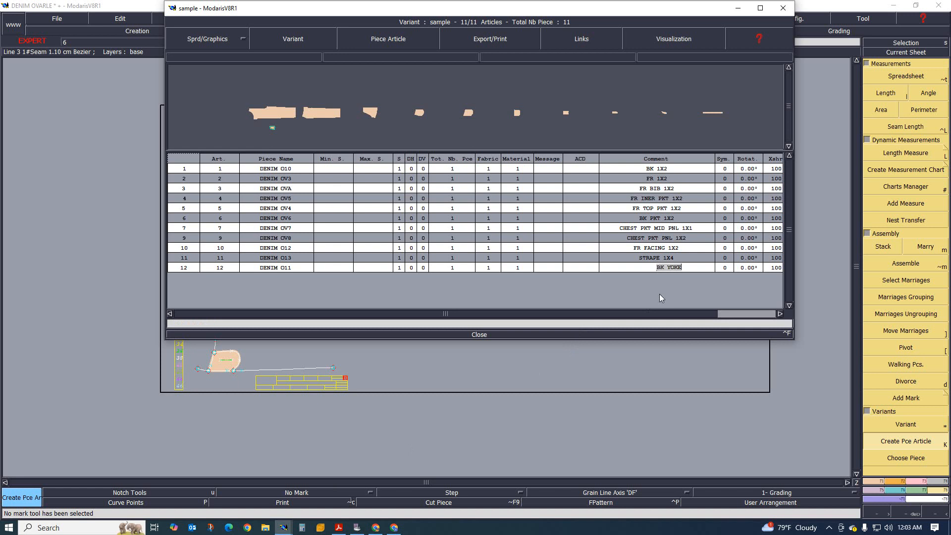
pyautogui.write('X2')
pyautogui.press('Return')
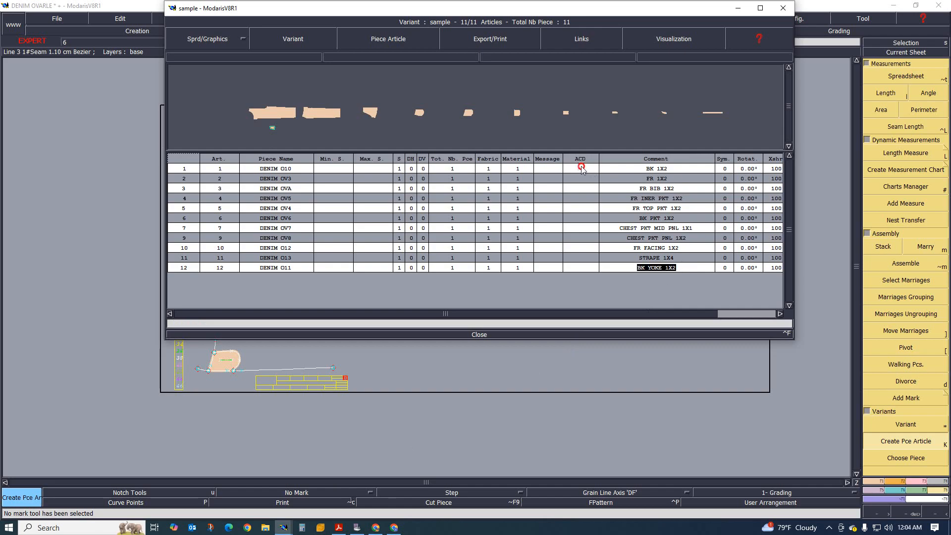
# Step: Set the ACD of all articles to 05.10.24 and their message to FIT
pyautogui.moveTo(583, 167); pyautogui.dragTo(589, 268)
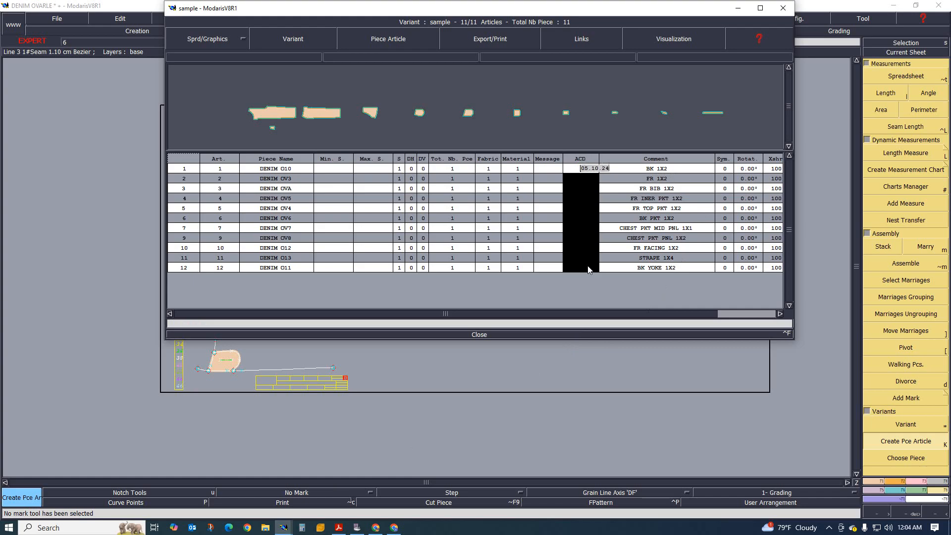
pyautogui.press('Return')
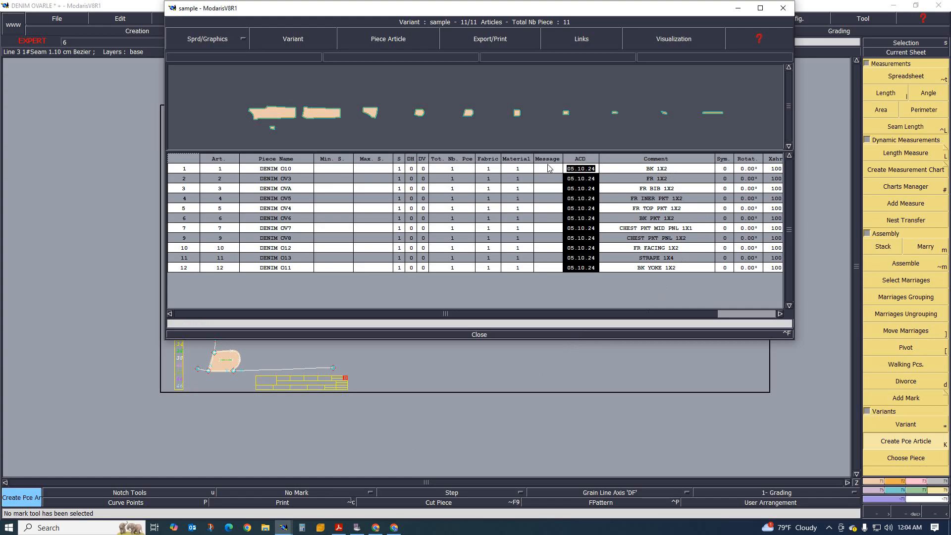
pyautogui.moveTo(549, 168); pyautogui.dragTo(547, 269)
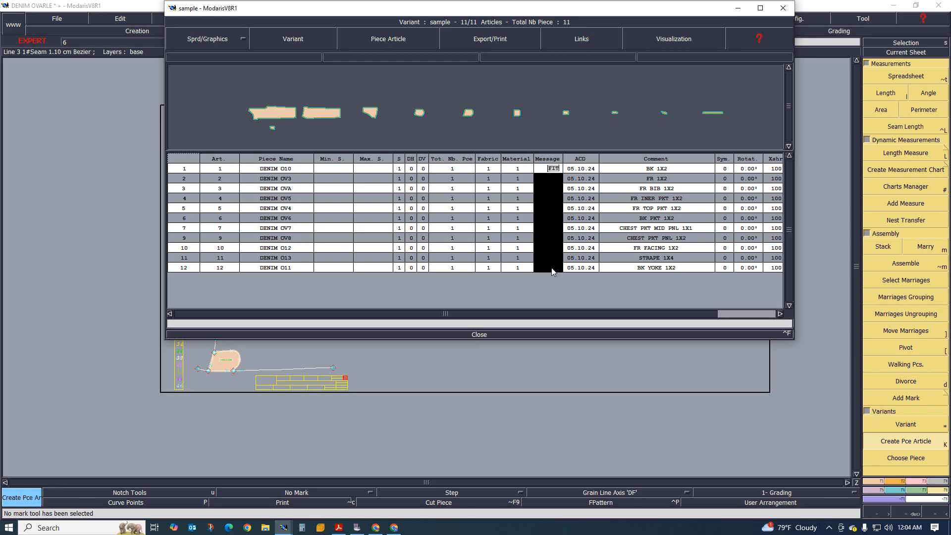
pyautogui.write('FIT')
pyautogui.press('Return')
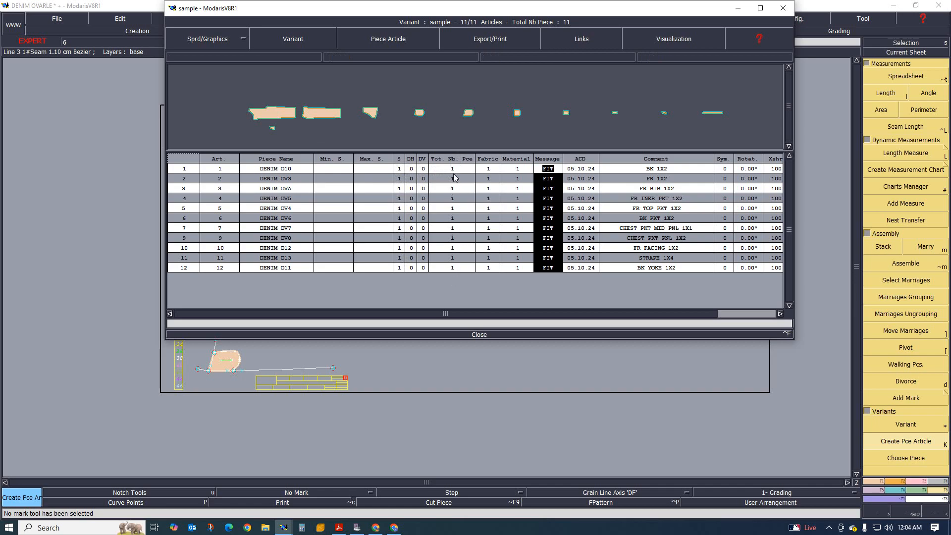
# Step: Try an S quantity of 0 for the DENIM O10 article and set it back to 1
pyautogui.click(402, 169)
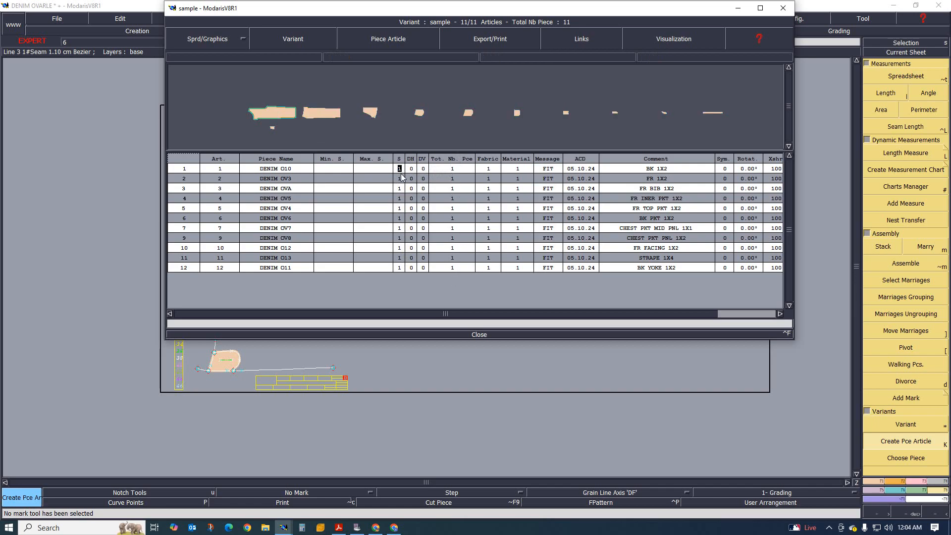
pyautogui.write('0')
pyautogui.click(411, 170)
pyautogui.press('Return')
pyautogui.click(399, 168)
pyautogui.write('1')
# Step: Close the sample variant's article table to return to the pattern sheets
pyautogui.click(398, 188)
pyautogui.click(479, 334)
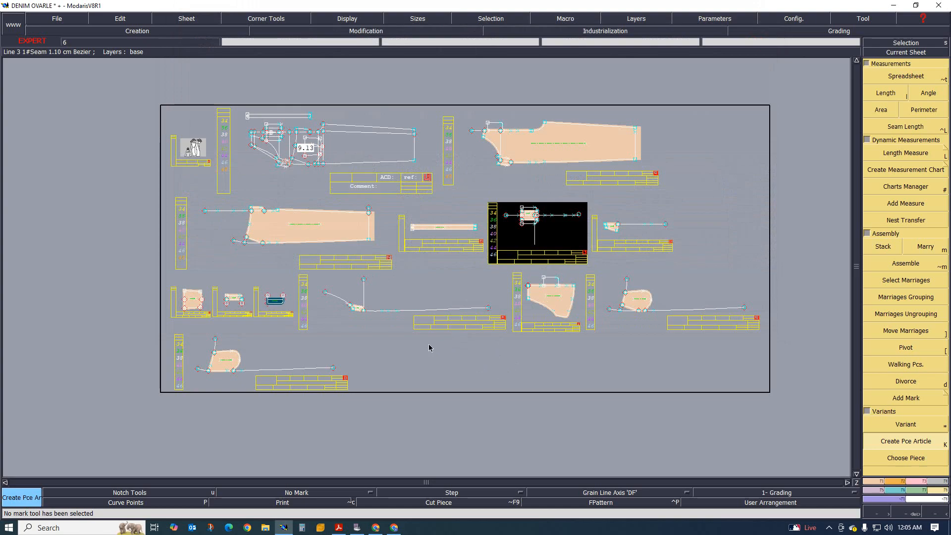
# Step: Delete the DENIM OV9 piece's sheet and rearrange the remaining sheets on the desk
pyautogui.scroll(-1, 367, 268)
pyautogui.scroll(3, 323, 291)
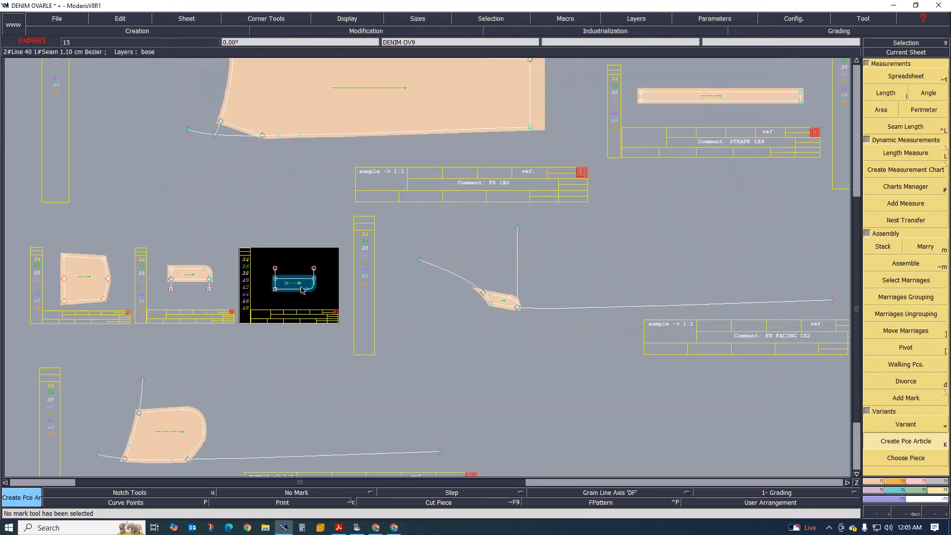
pyautogui.click(292, 285)
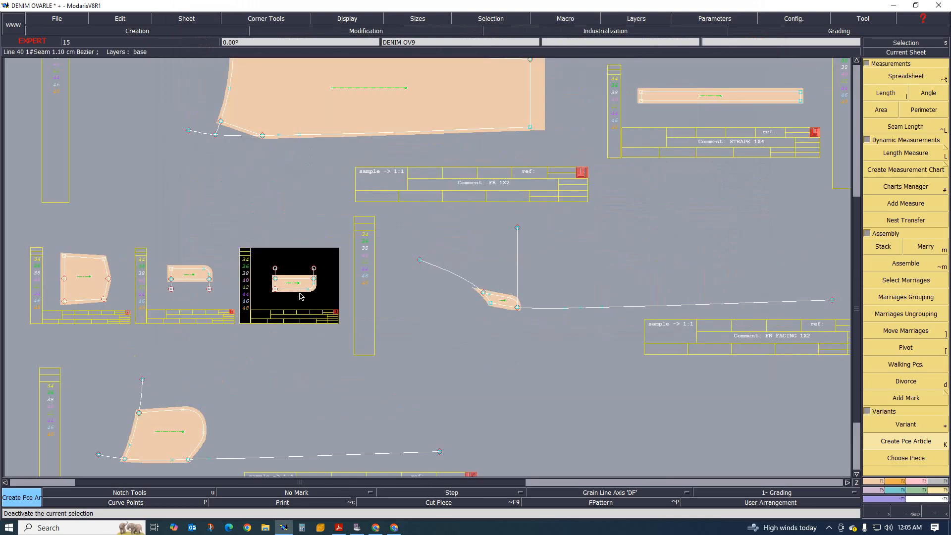
pyautogui.click(430, 312)
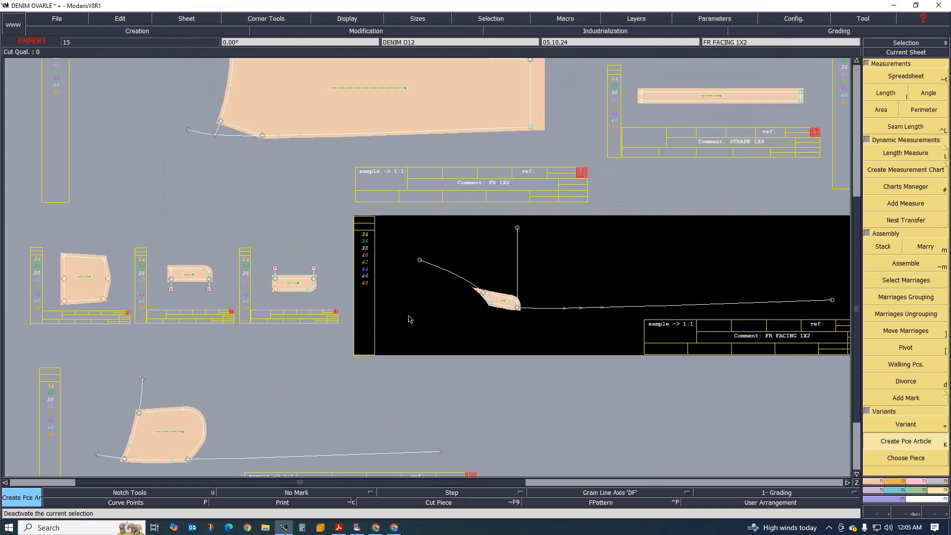
pyautogui.press('Delete')
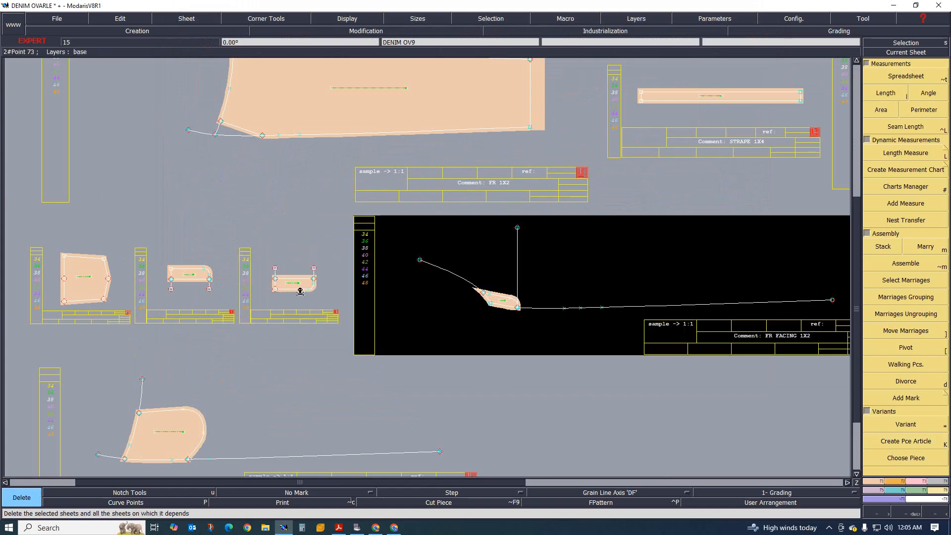
pyautogui.click(295, 293)
pyautogui.press('8')
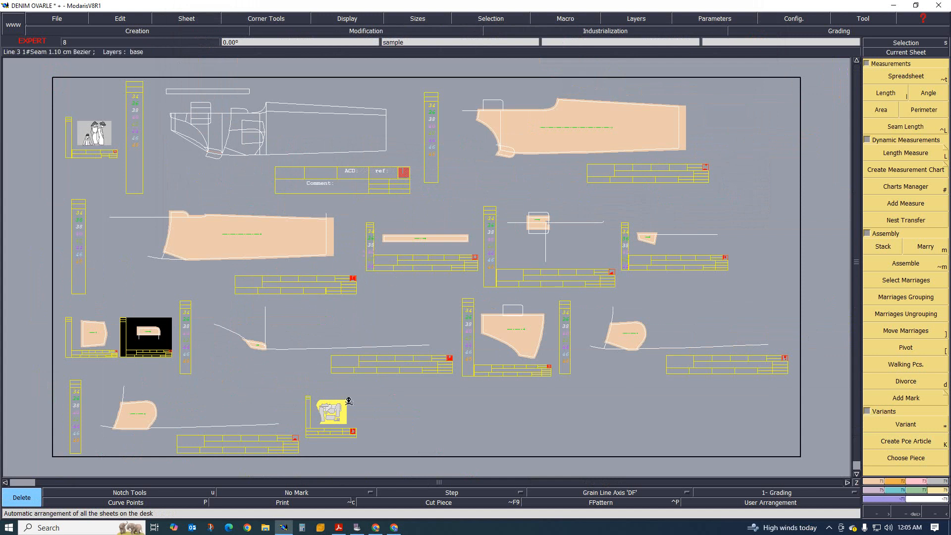
pyautogui.hotkey('shift', 'l')
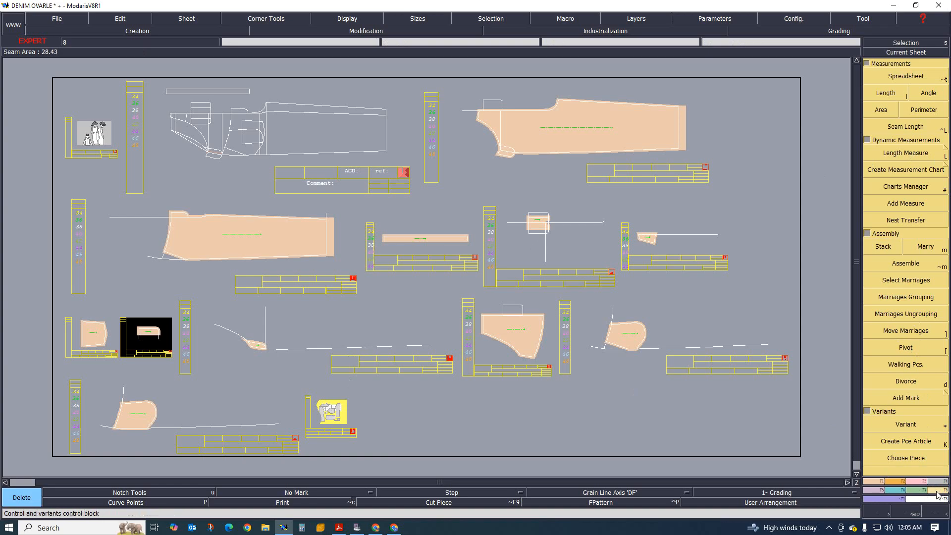
# Step: Undo the deletion of the DENIM OV9 sheet and rearrange all sheets on the desk
pyautogui.hotkey('ctrl', 'z')
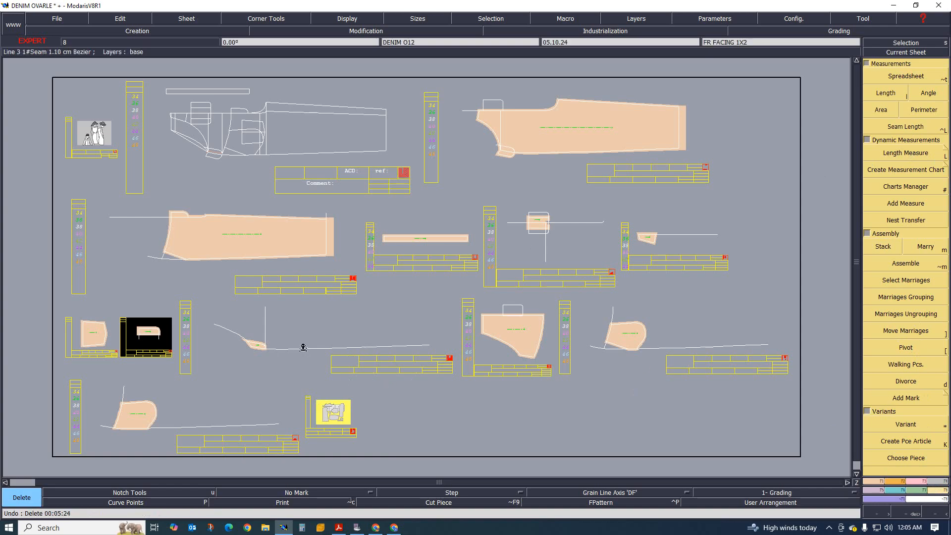
pyautogui.hotkey('ctrl', 'z')
pyautogui.hotkey('ctrl', 'z')
pyautogui.hotkey('ctrl', 'z')
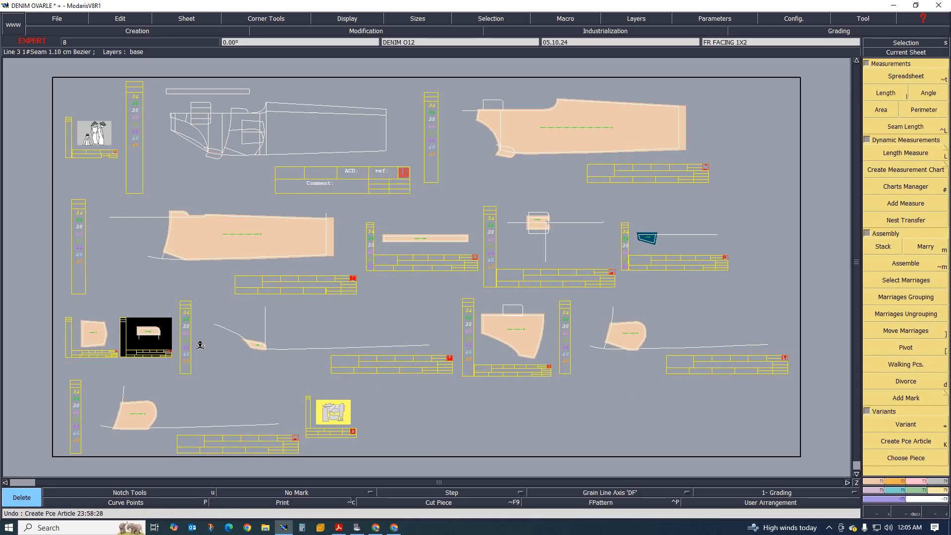
pyautogui.hotkey('ctrl', 'z')
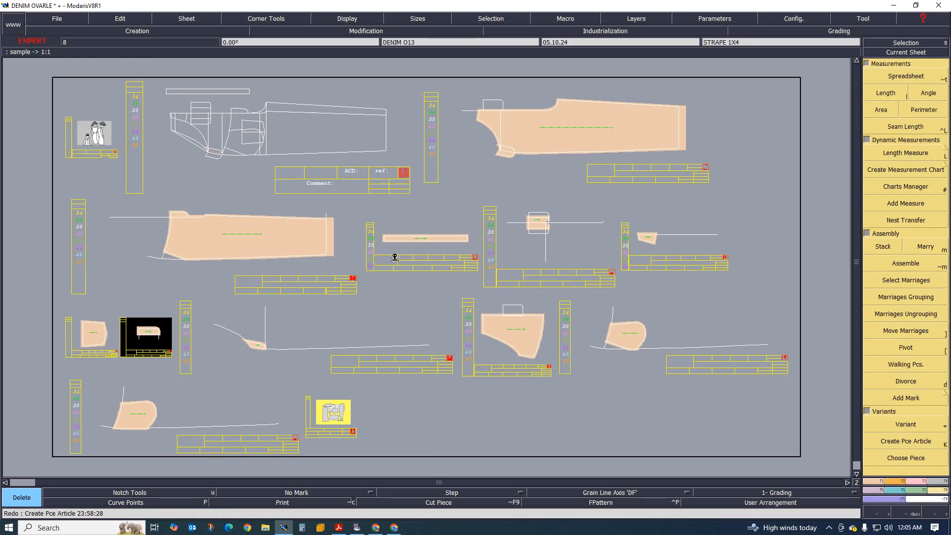
pyautogui.hotkey('ctrl', 'z')
pyautogui.press('j')
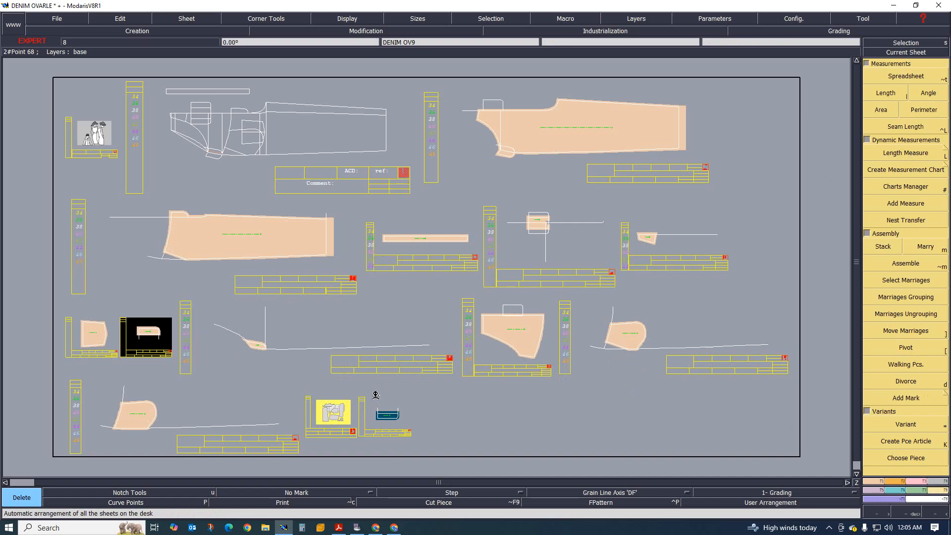
# Step: Delete the restored DENIM OV9 sheet beside the sample variant's sheet
pyautogui.press('c')
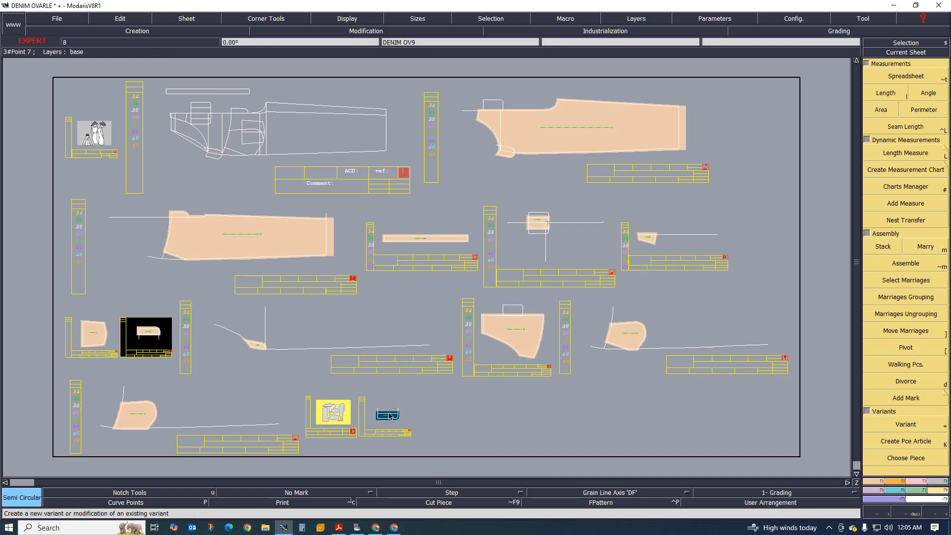
pyautogui.click(411, 417)
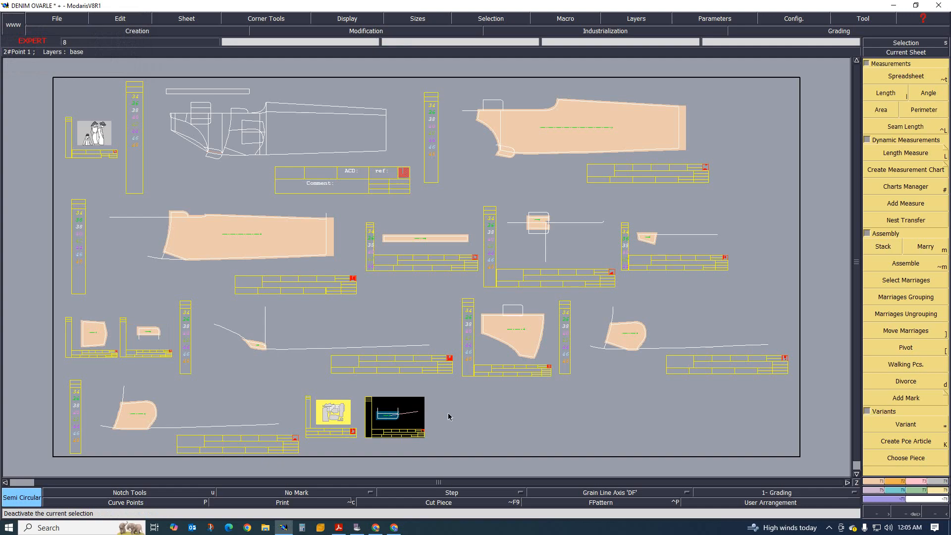
pyautogui.press('Delete')
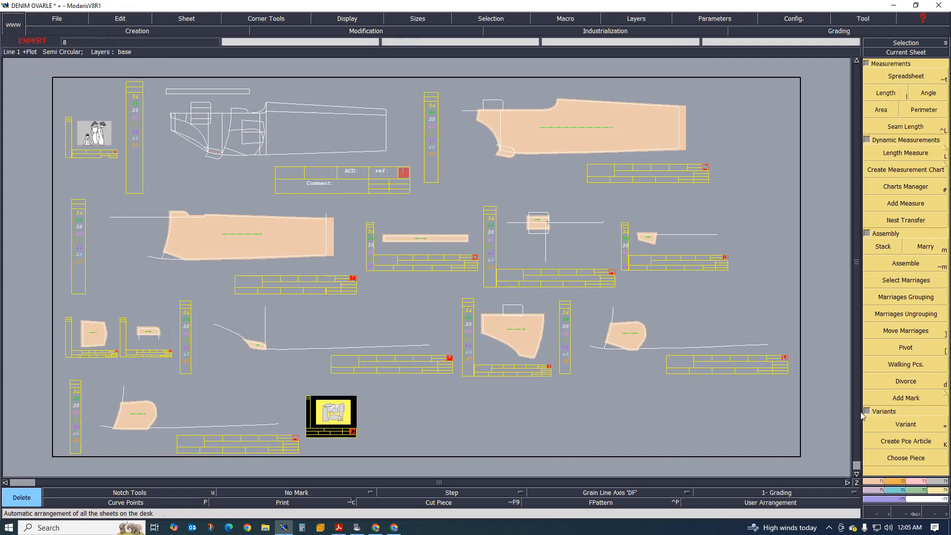
# Step: Open the sample variant's article table to review the articles and their comments
pyautogui.click(905, 424)
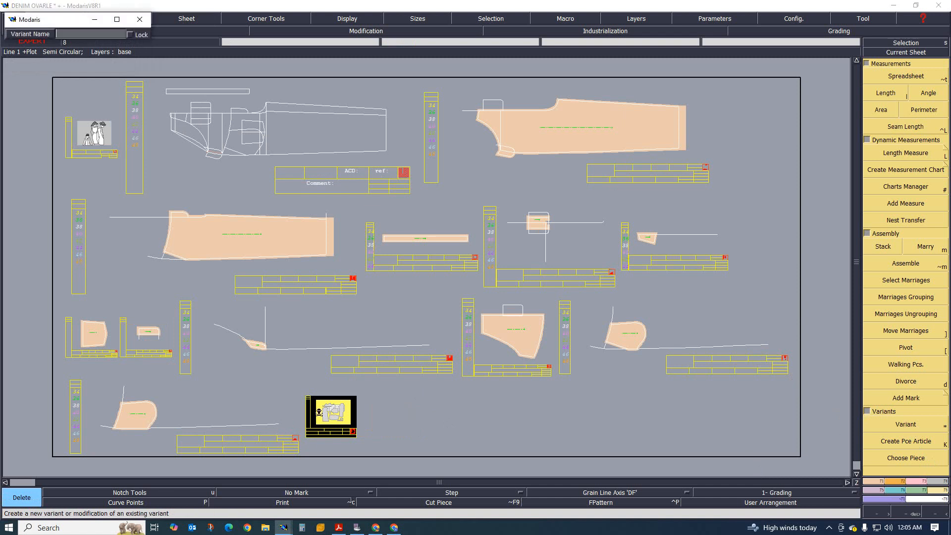
pyautogui.click(318, 413)
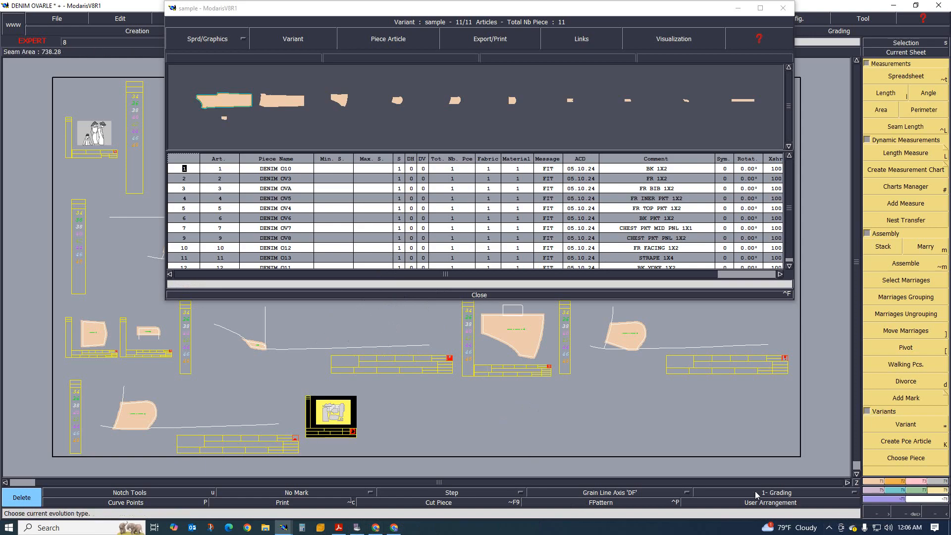
pyautogui.click(830, 529)
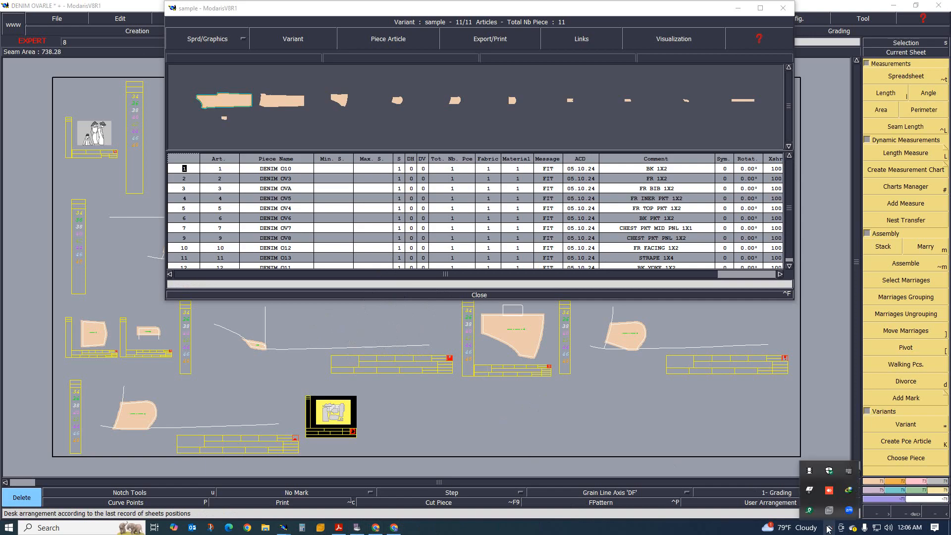